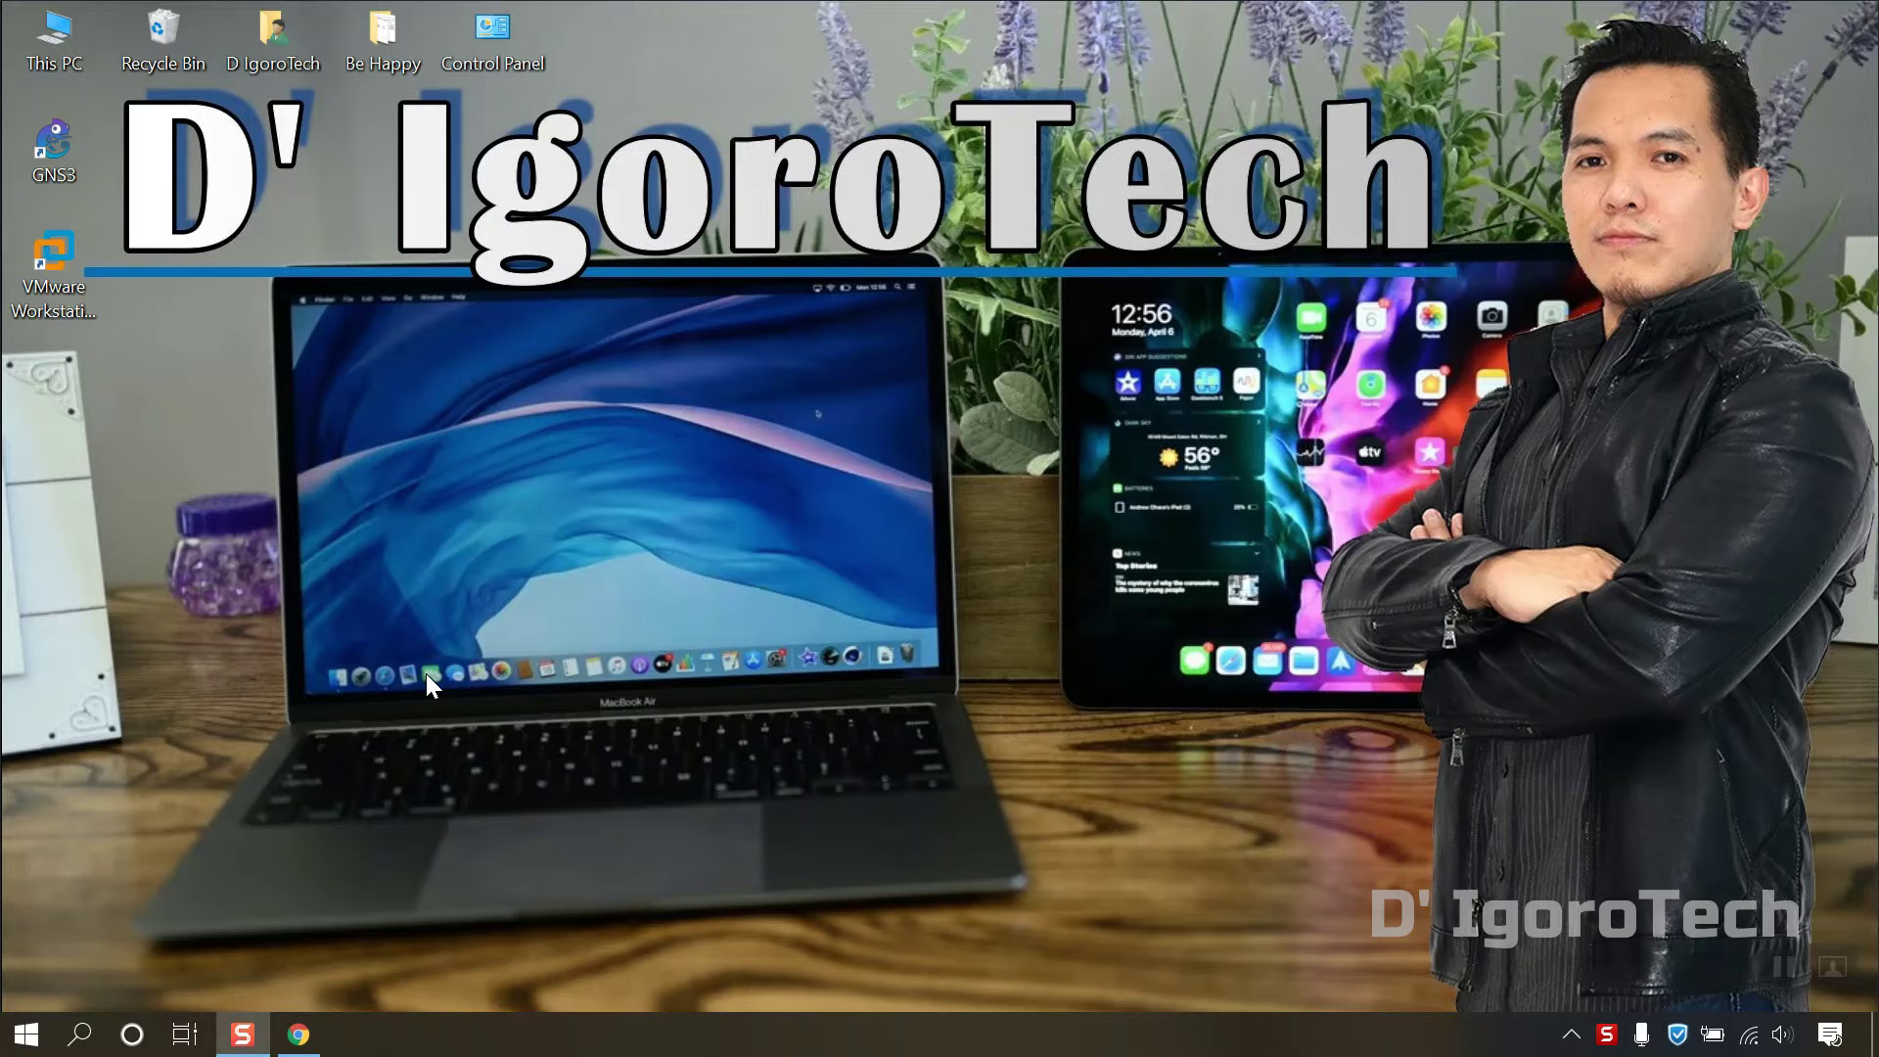
Step: Launch Chrome and load the gns3.com website
click(299, 1035)
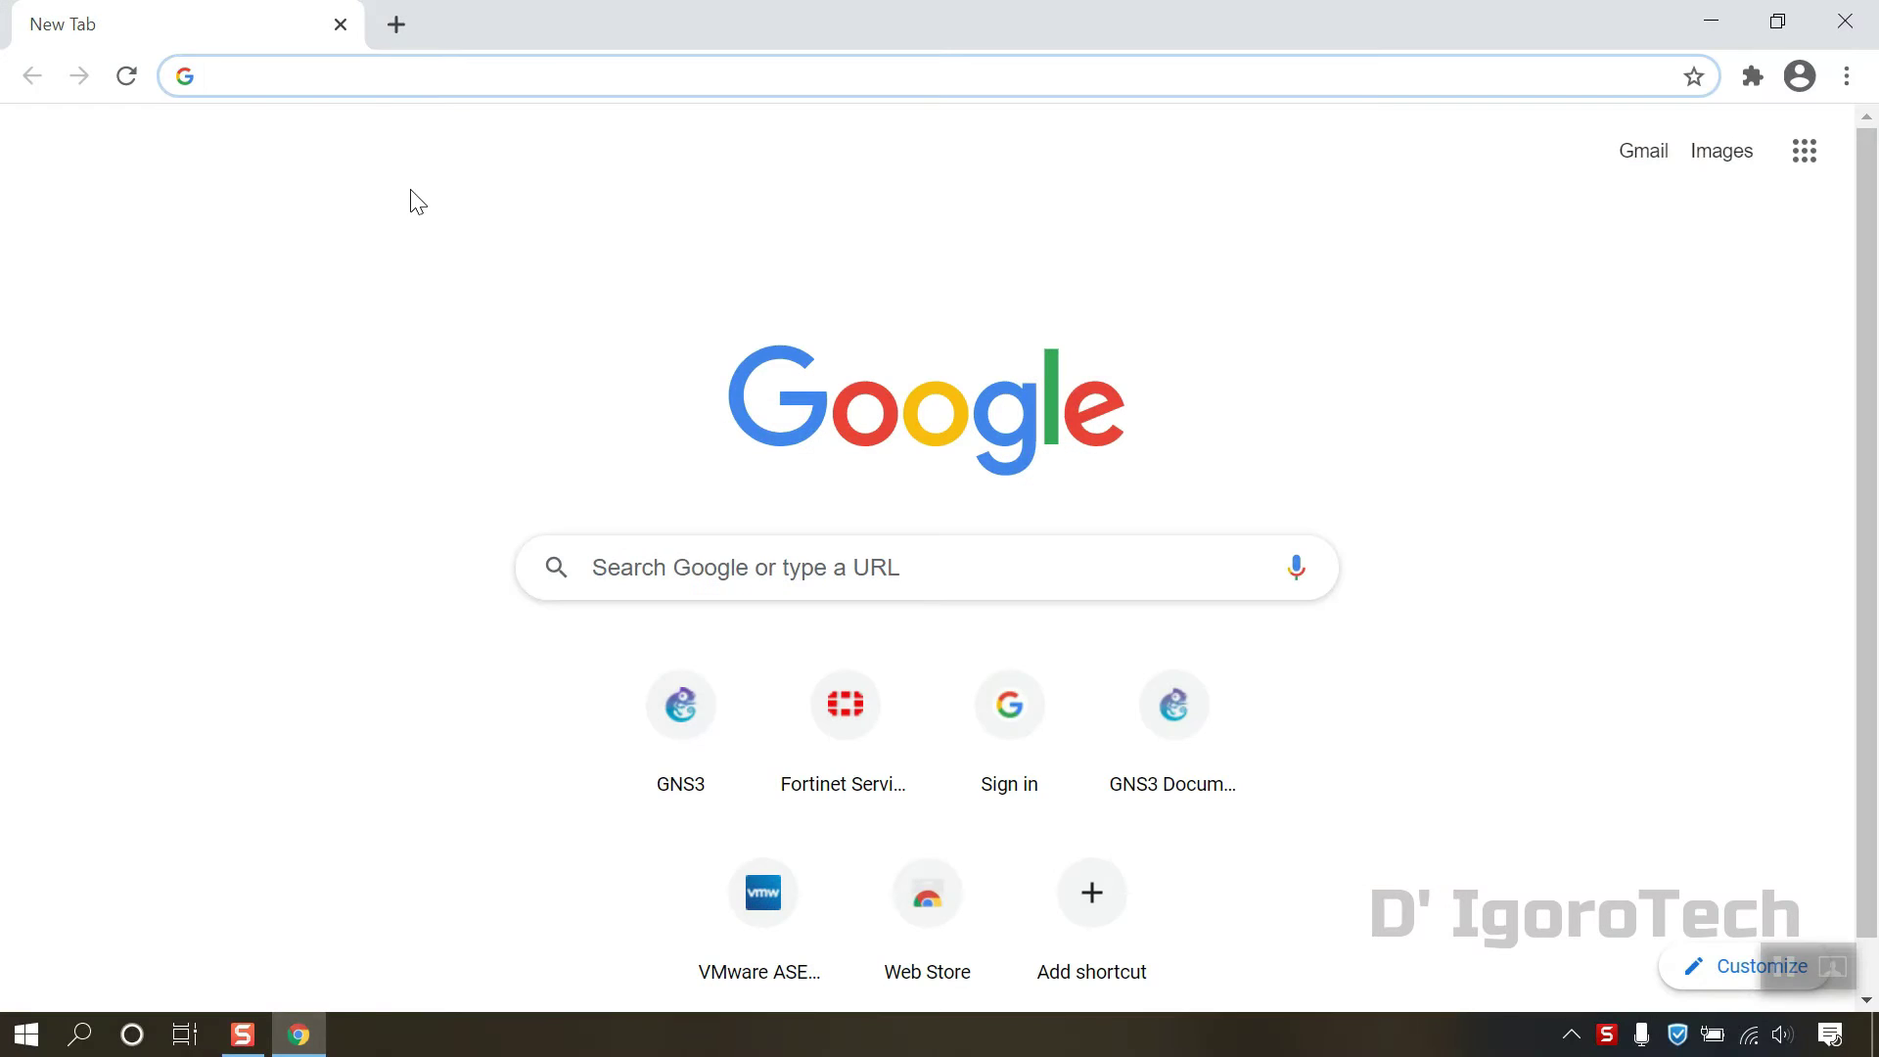
text(gns3.com)
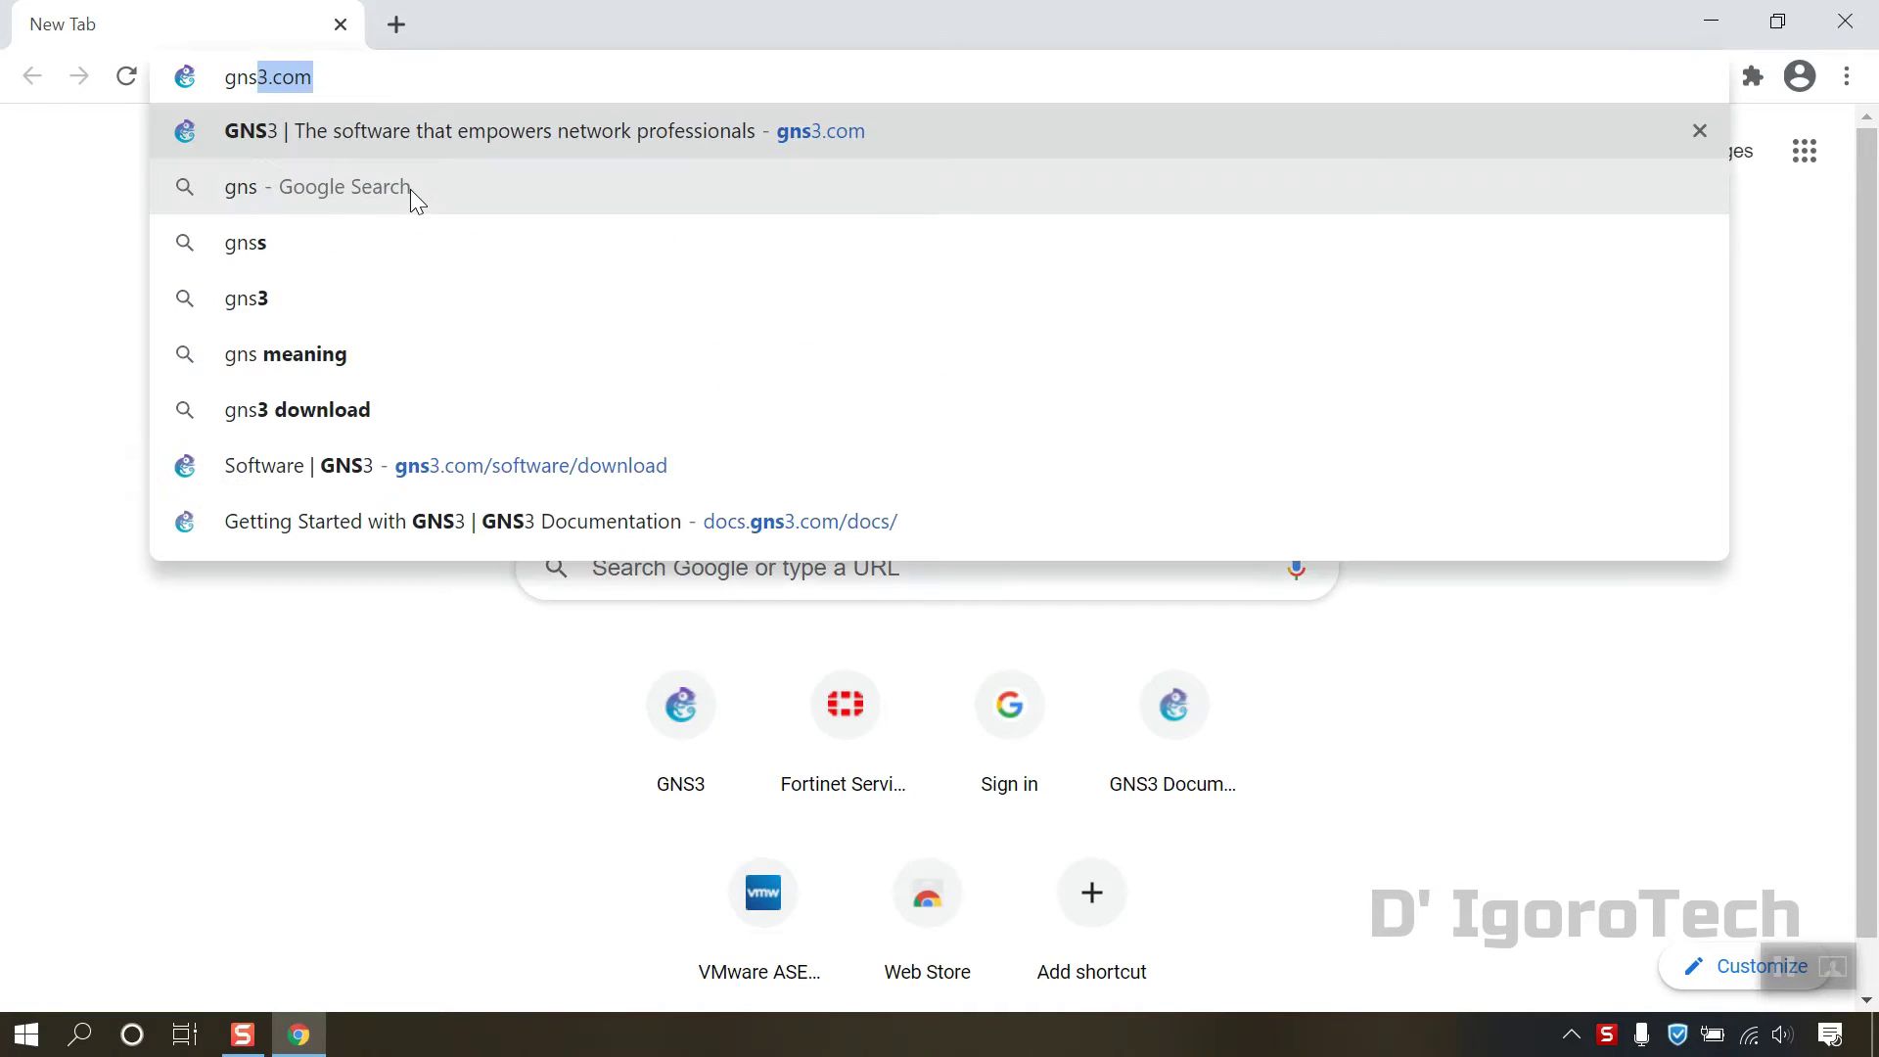
key(Return)
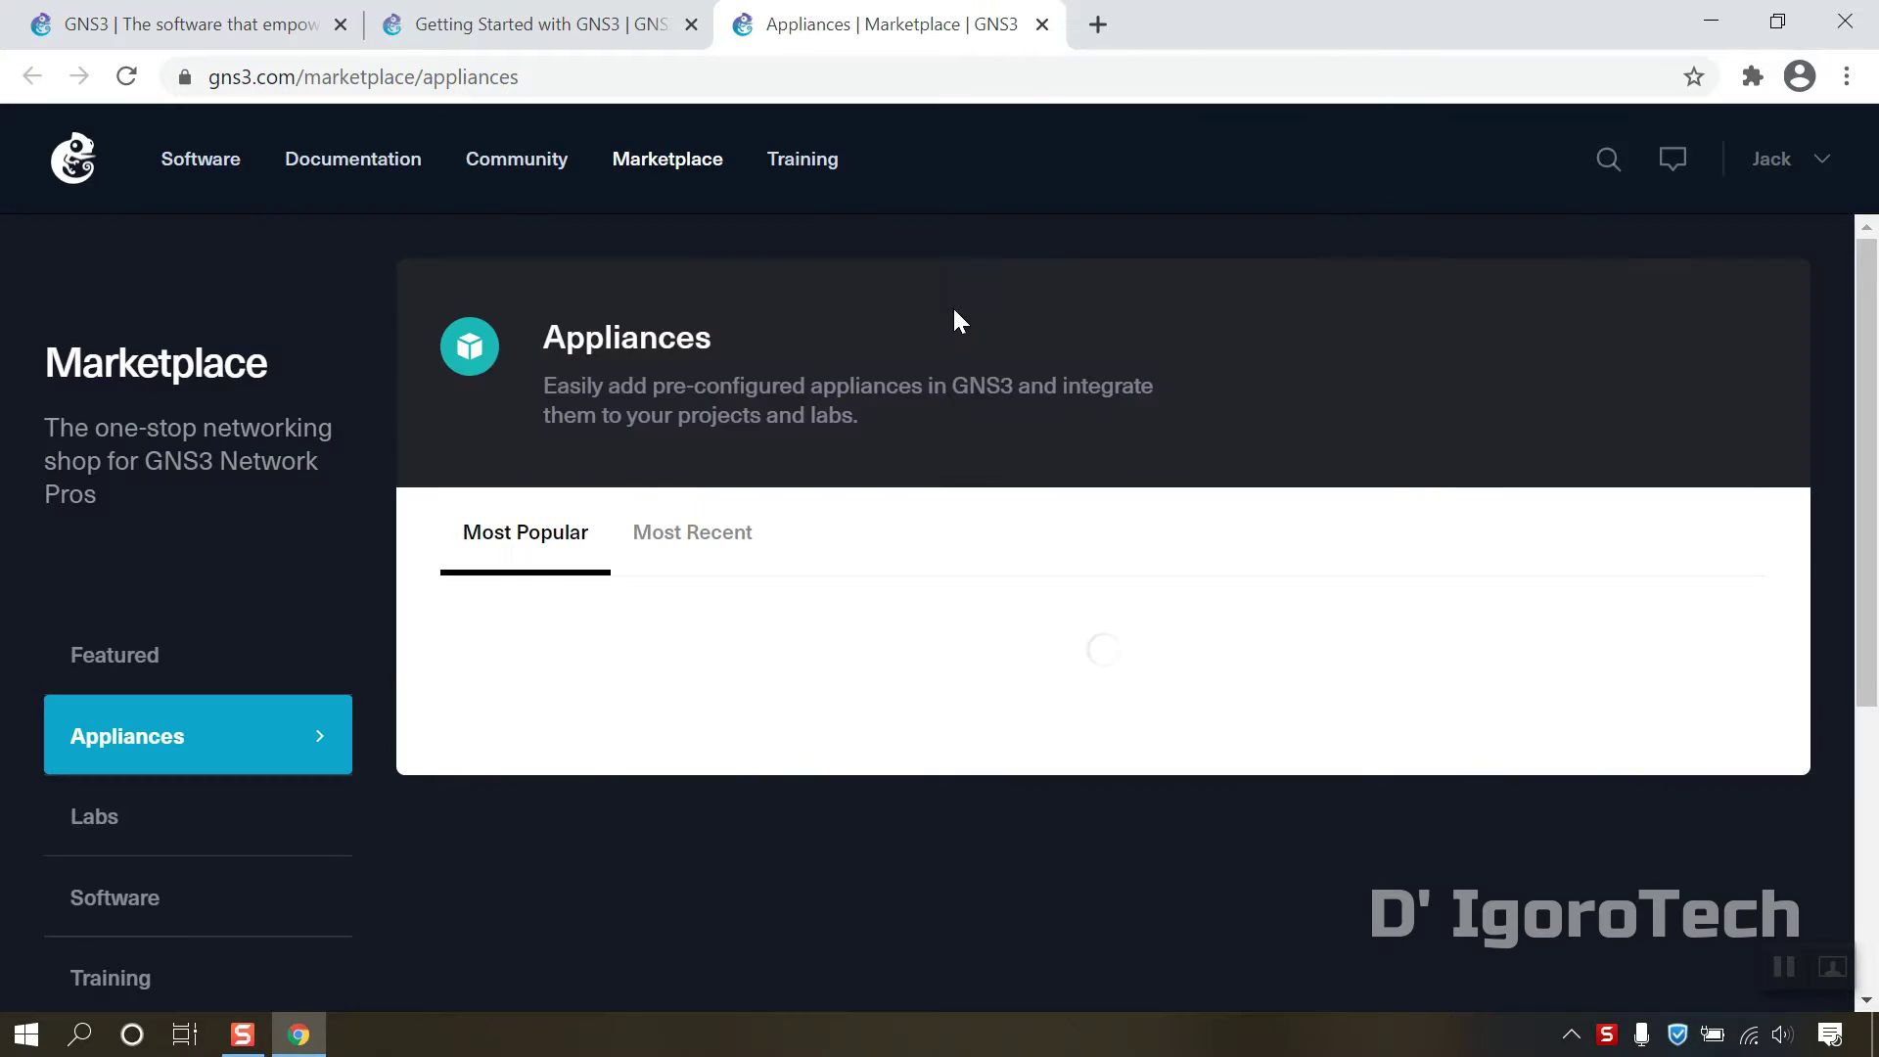
Step: Browse the Marketplace appliance listings and open the FortiGate appliance card
scroll(911, 362, down, 2)
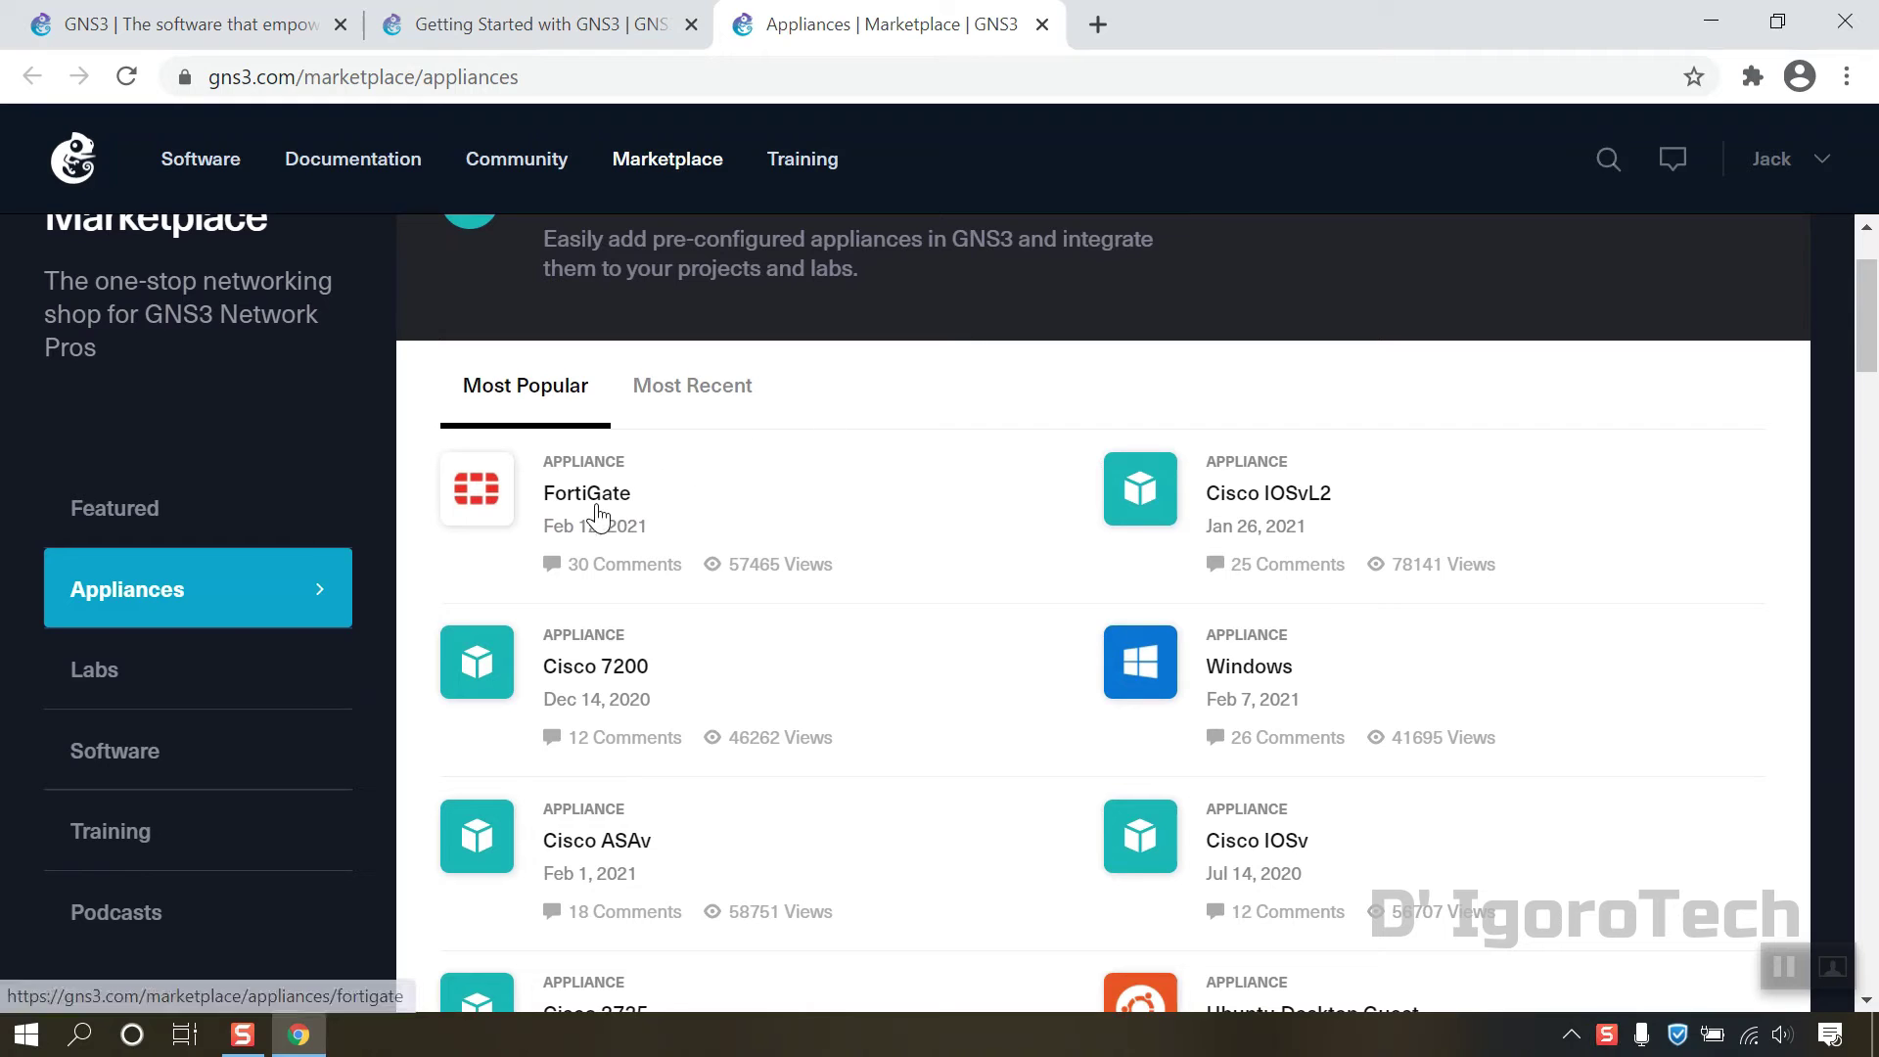
scroll(658, 513, down, 3)
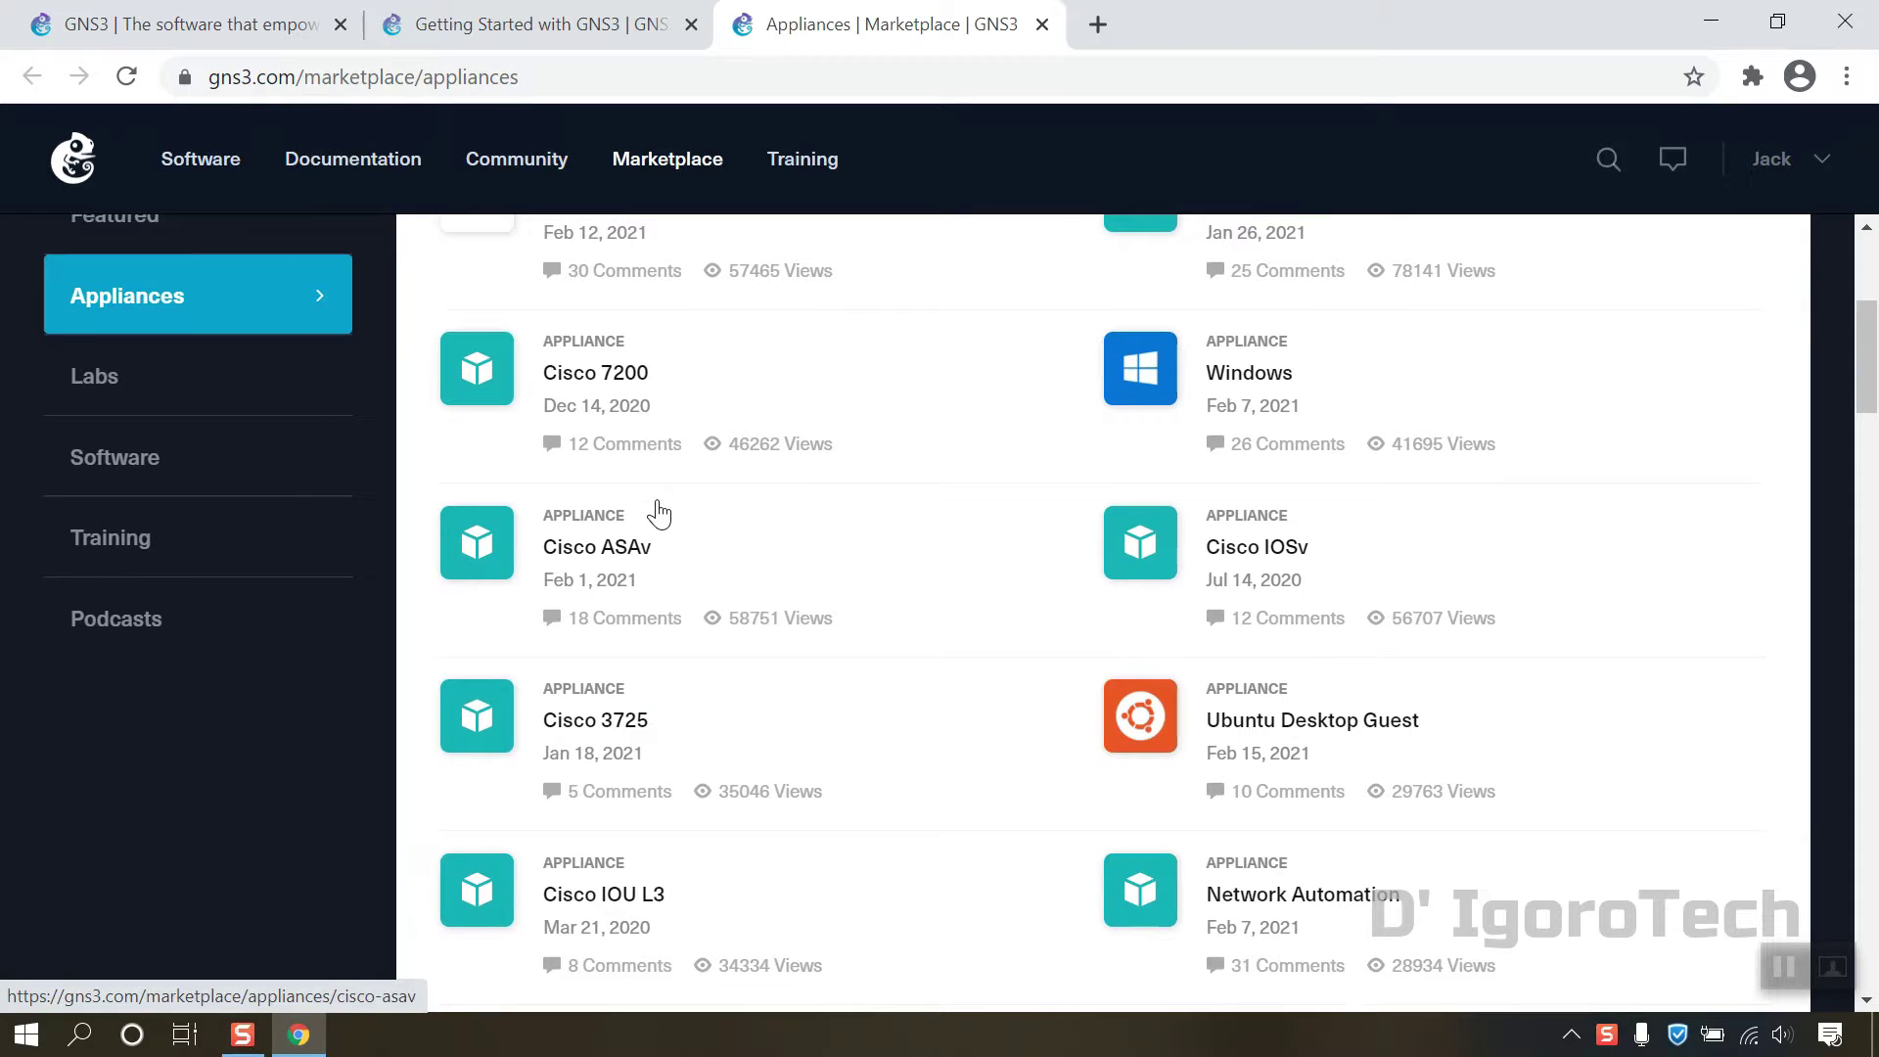
scroll(905, 524, down, 1)
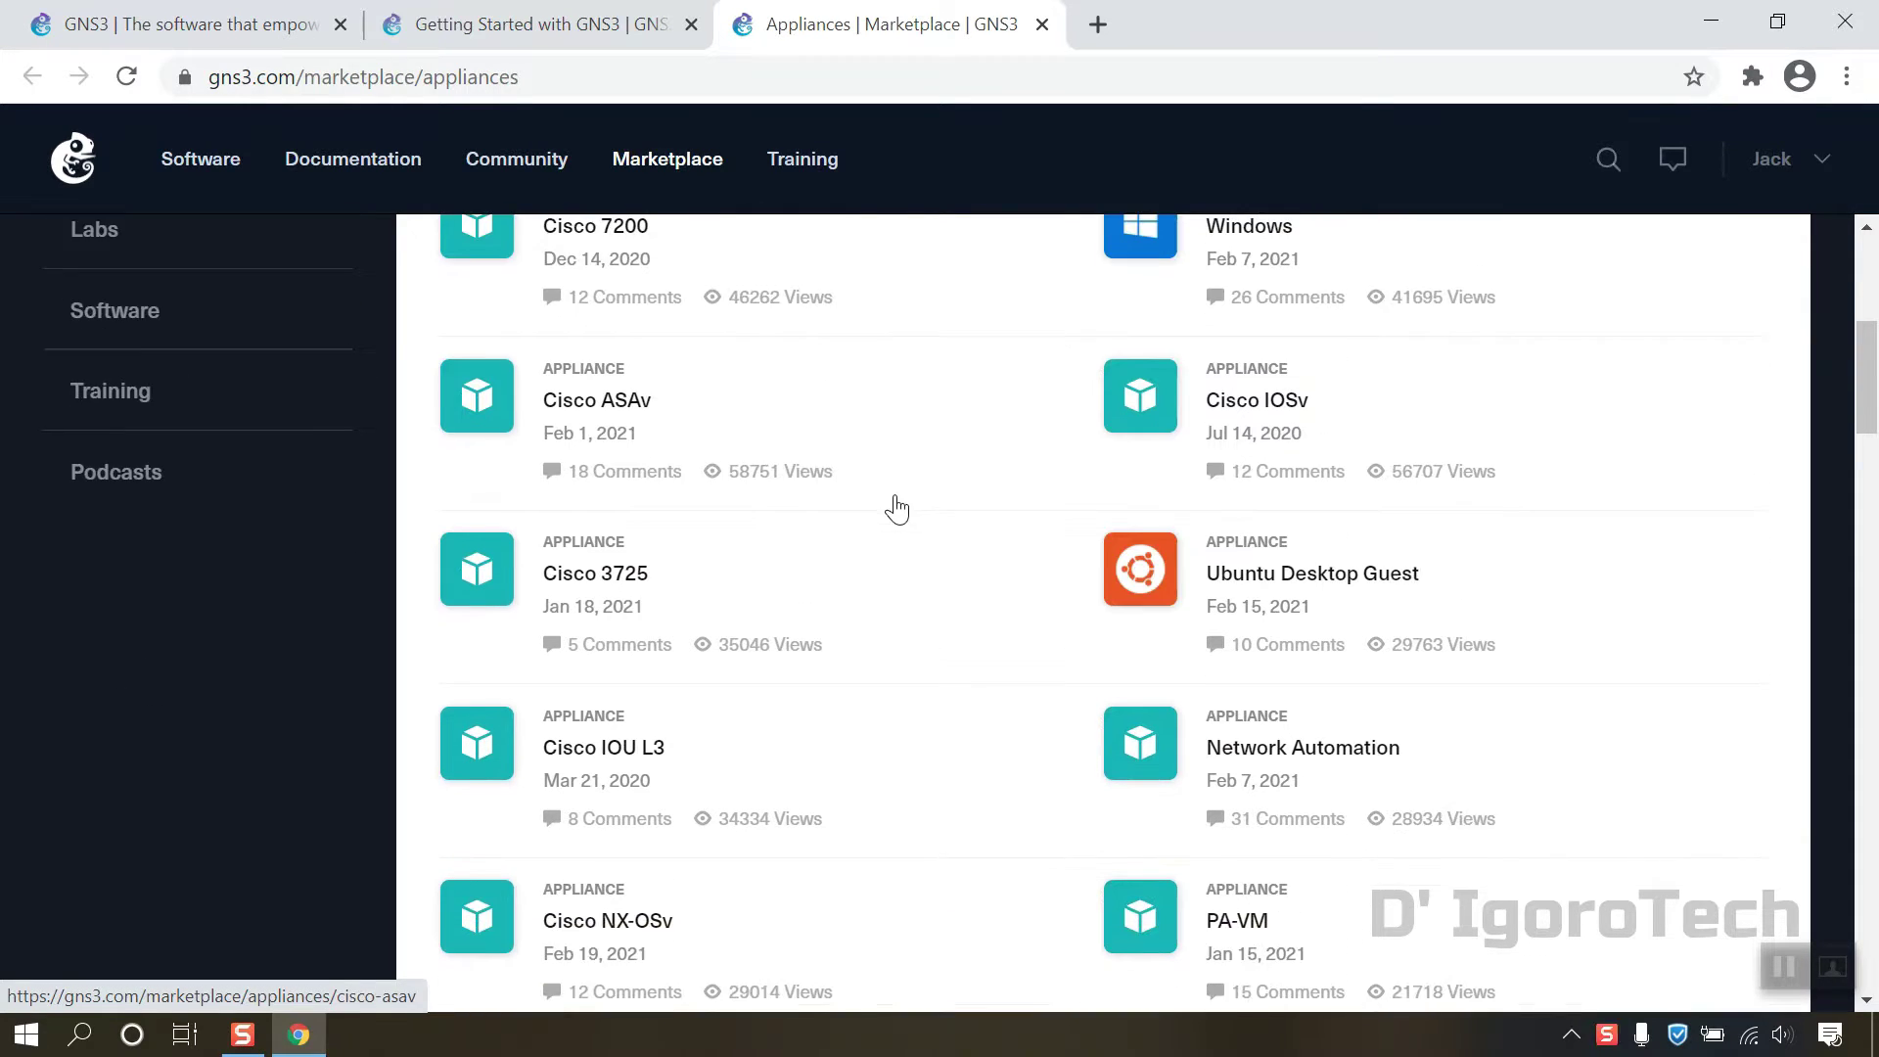
scroll(903, 518, down, 3)
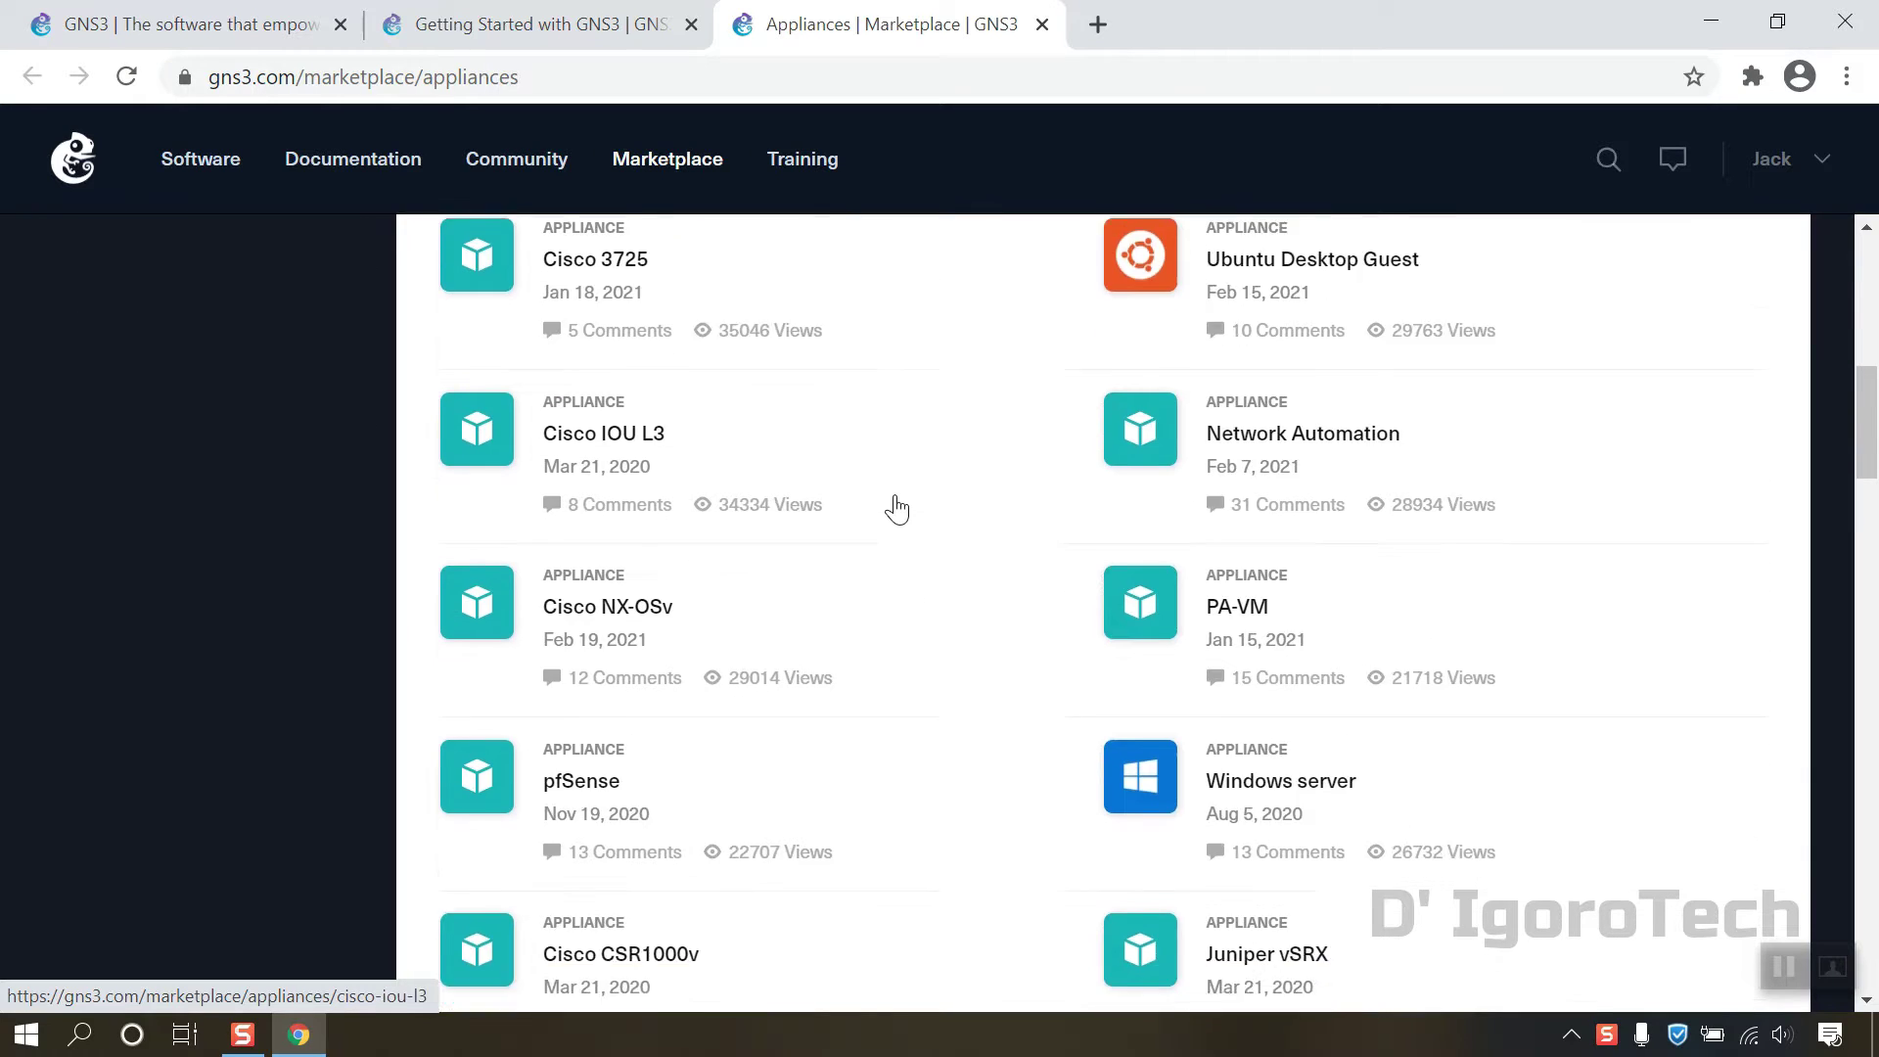
scroll(897, 509, down, 4)
scroll(896, 509, up, 10)
scroll(896, 509, up, 3)
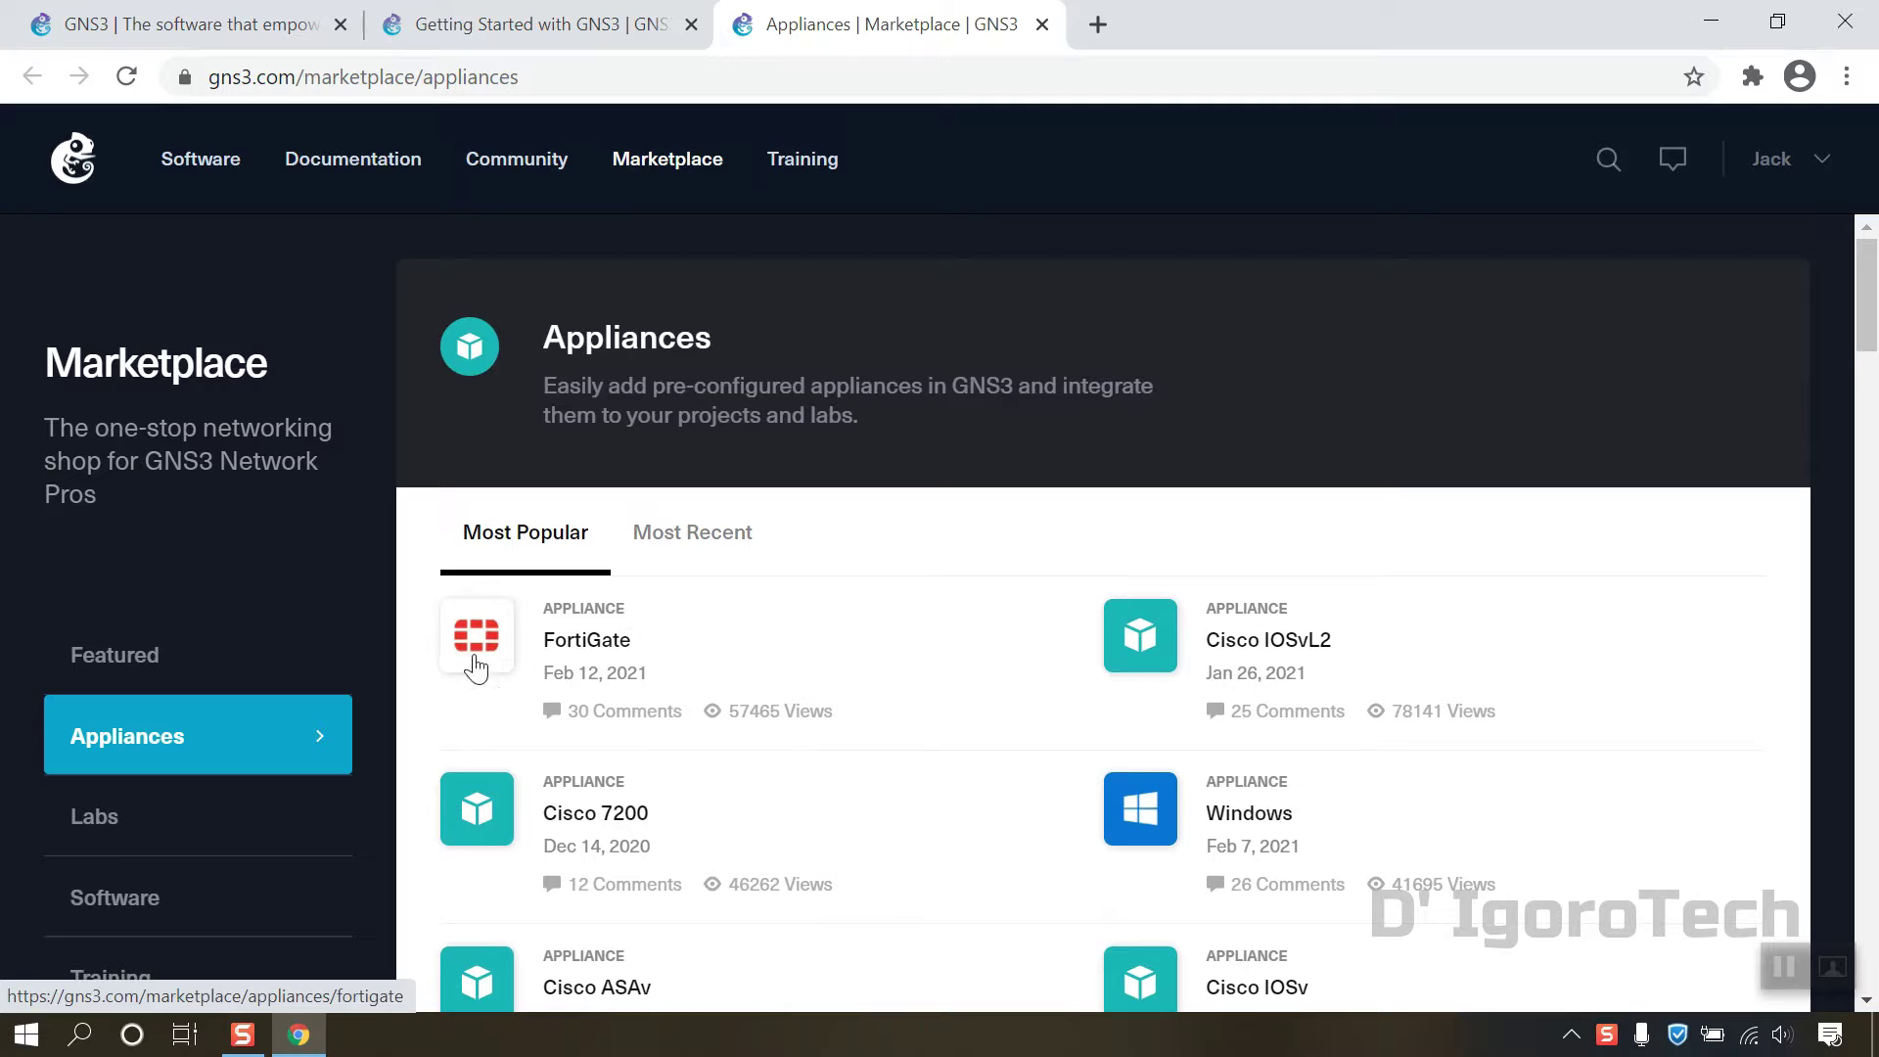
click(477, 664)
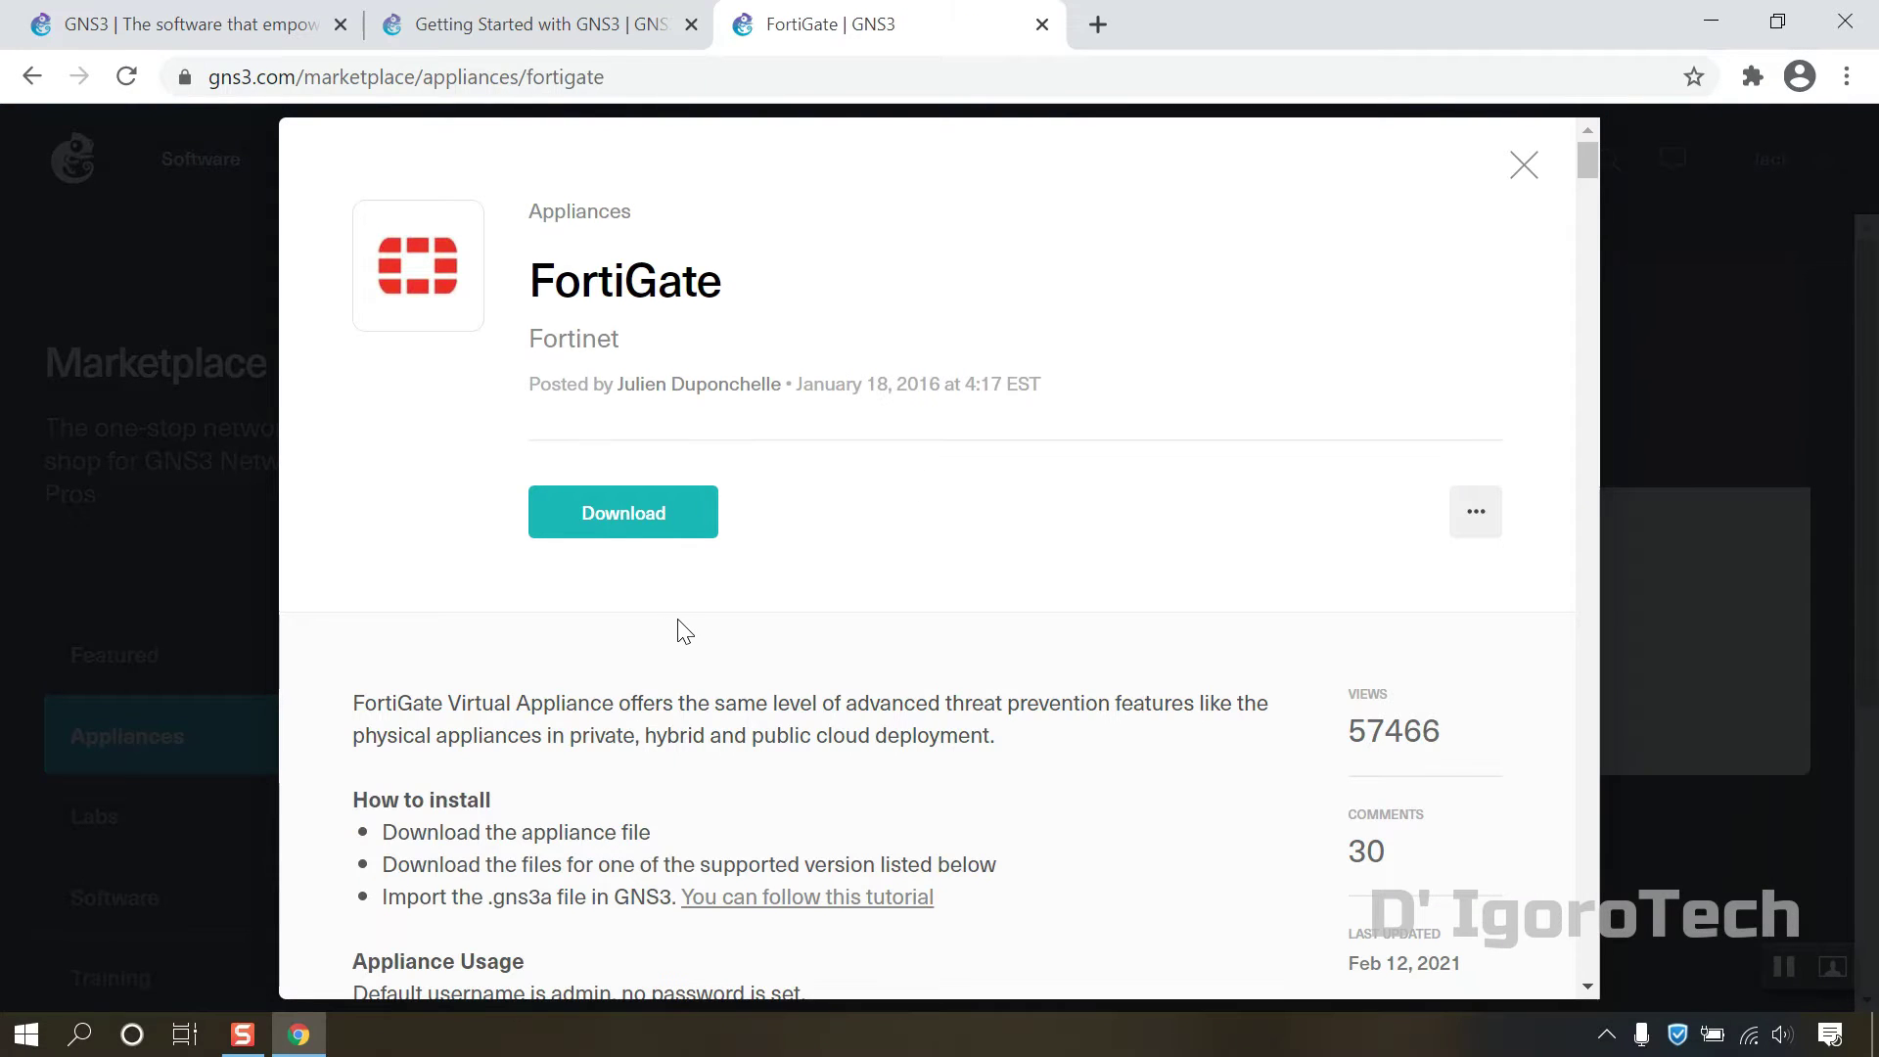
Step: Scroll to the Versions Supported tables and highlight '6.2.2' in the FortiGate 6.2.2 header
scroll(685, 631, down, 5)
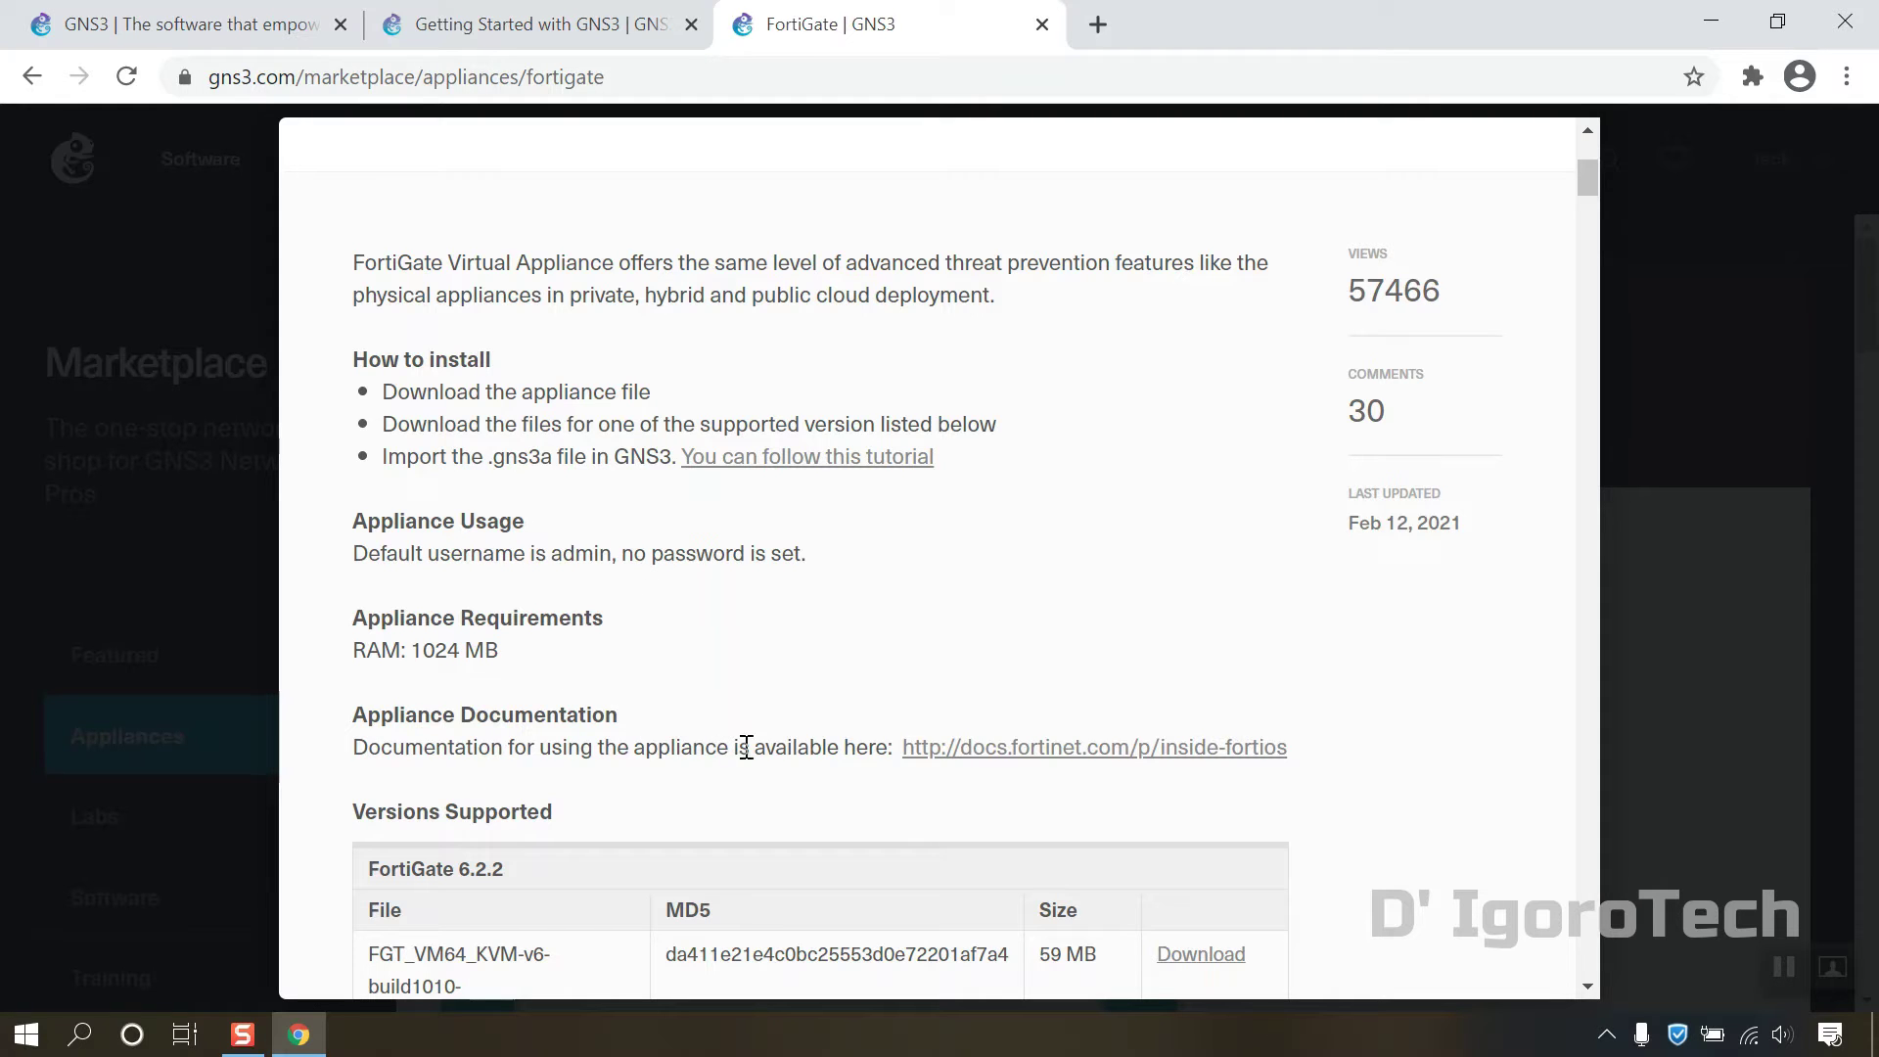
scroll(764, 750, down, 5)
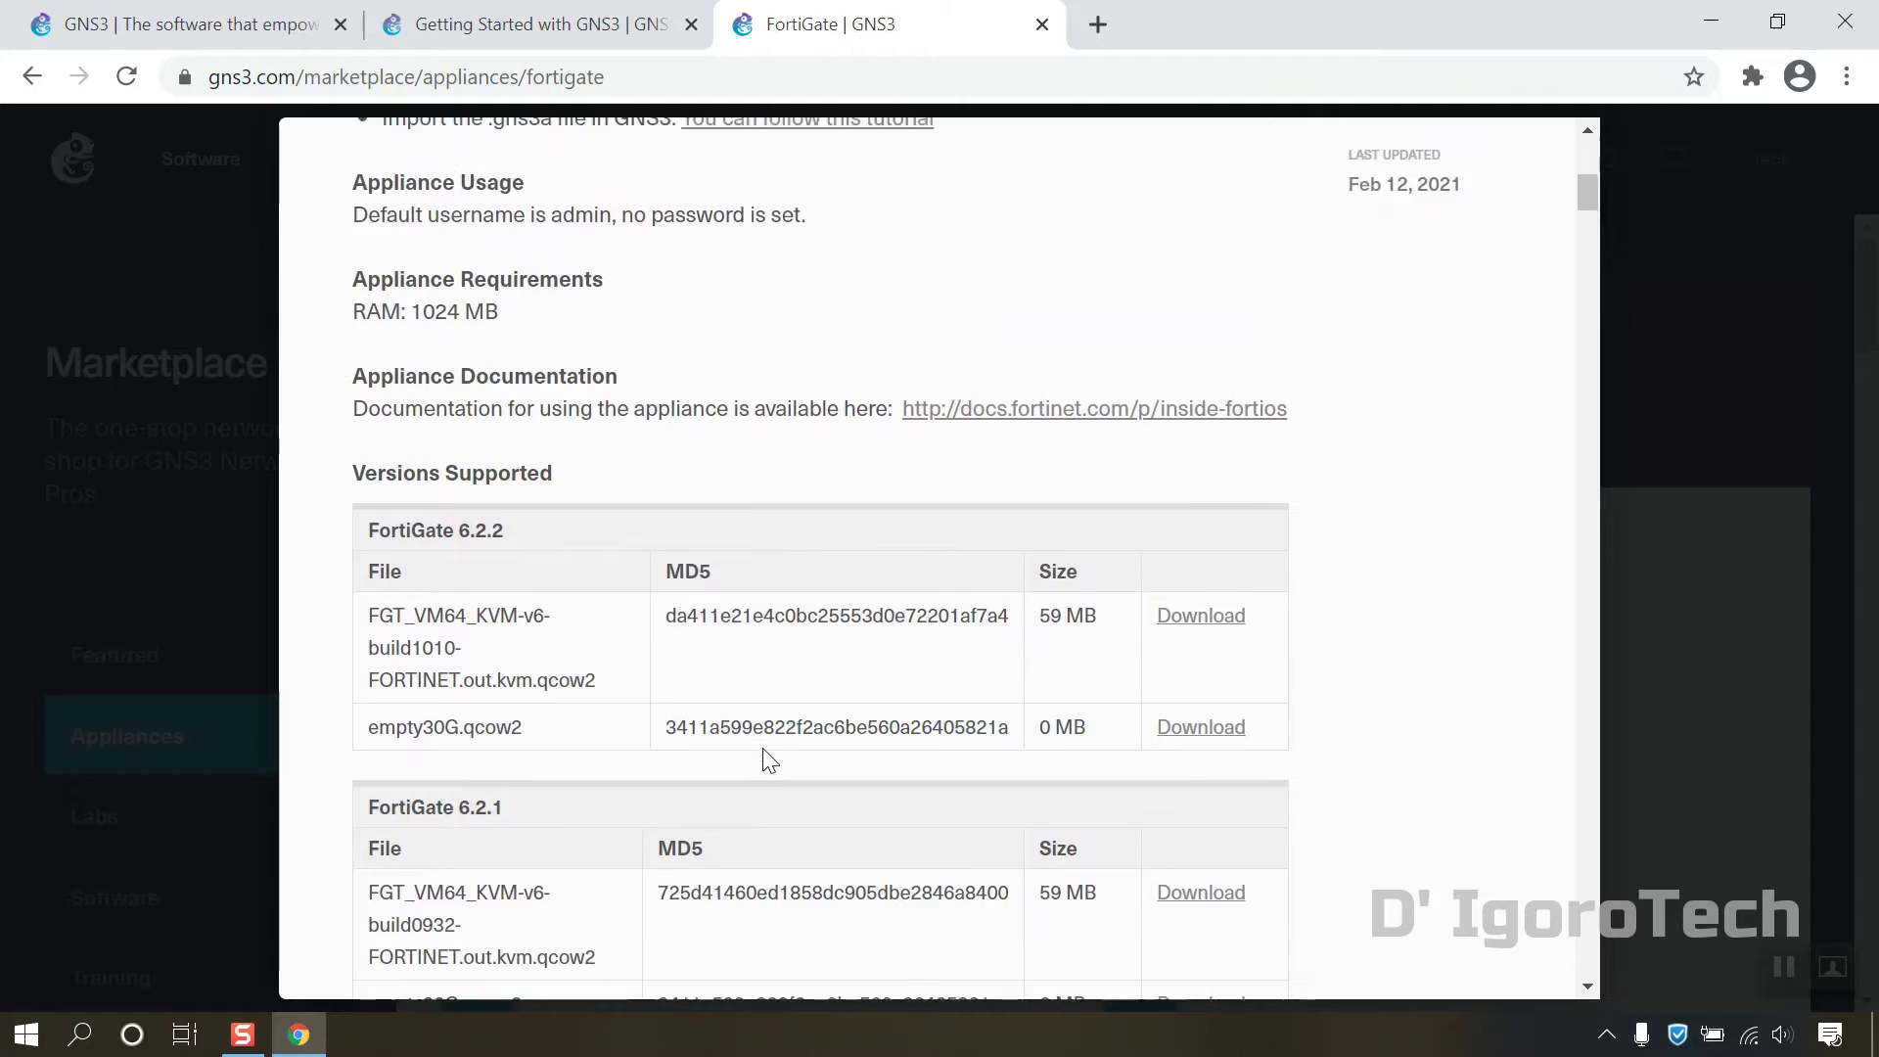
scroll(761, 739, down, 2)
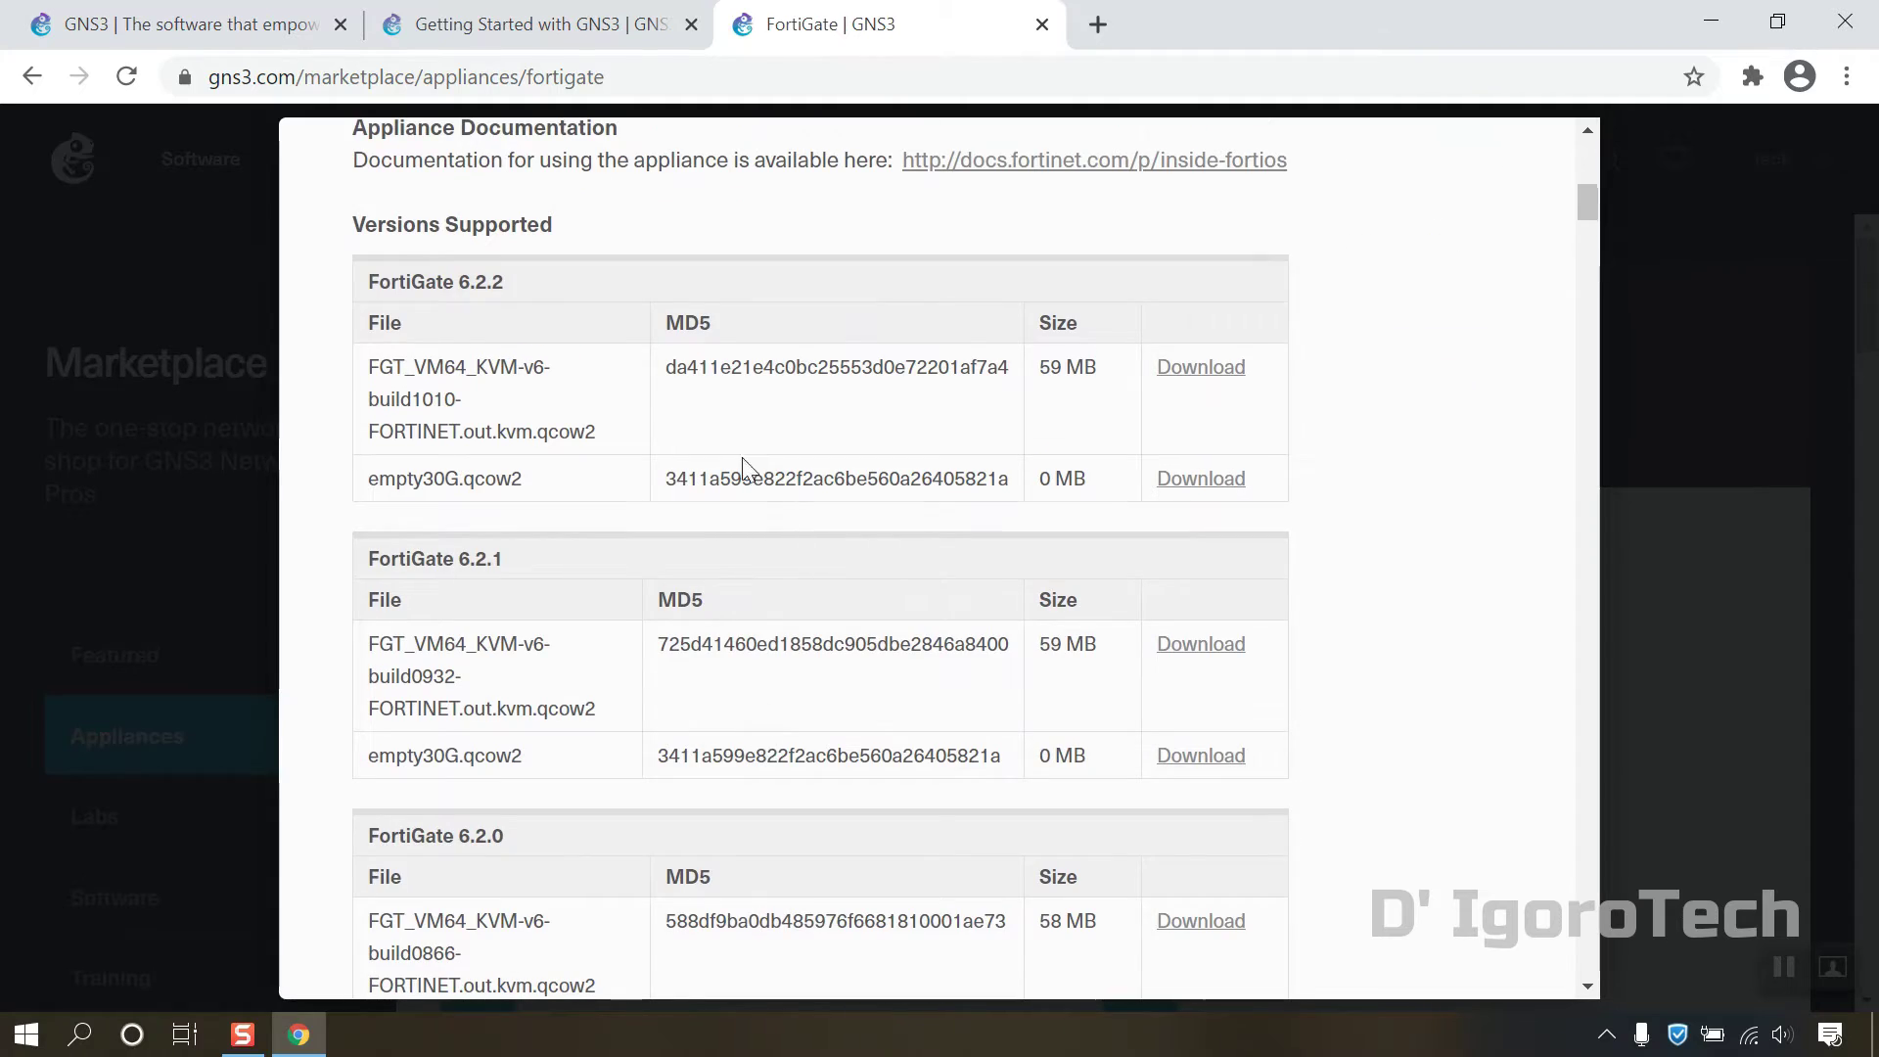
drag(464, 279, 504, 276)
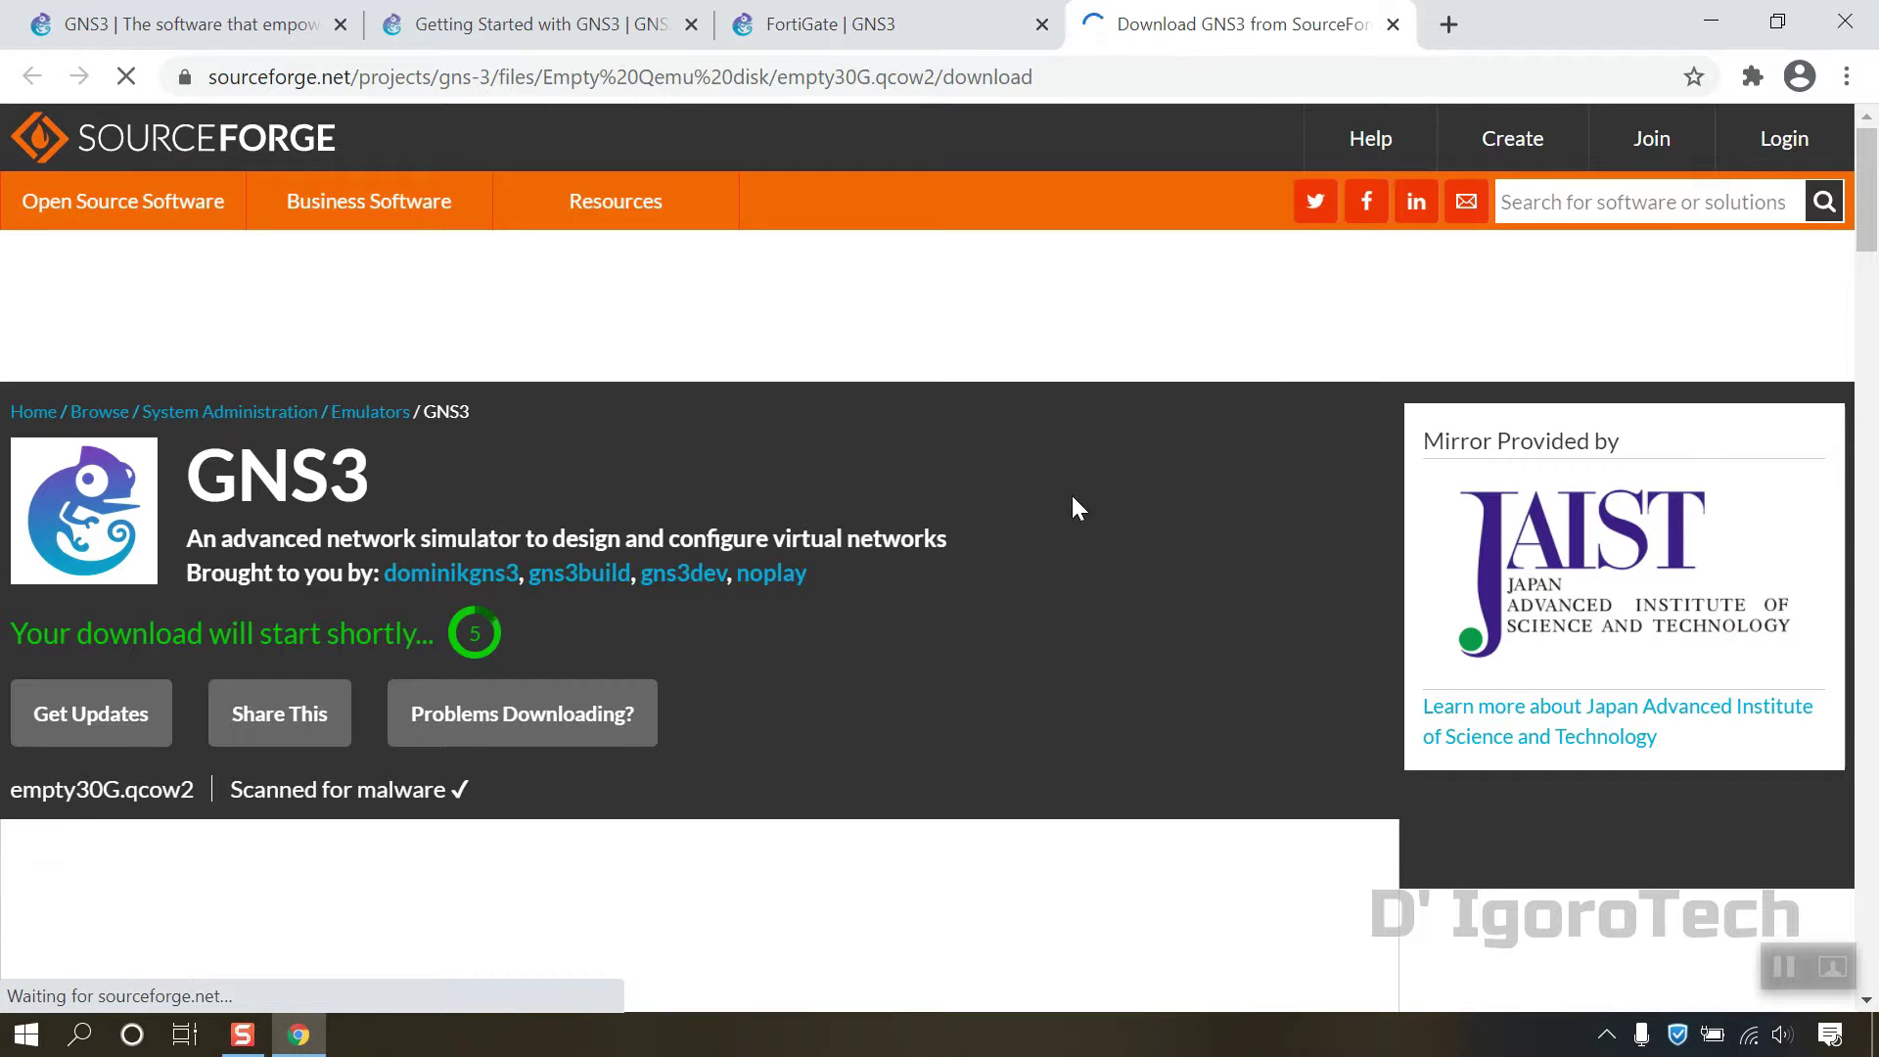
Step: Scroll down the SourceForge page while empty30G.qcow2 finishes downloading
scroll(726, 654, down, 1)
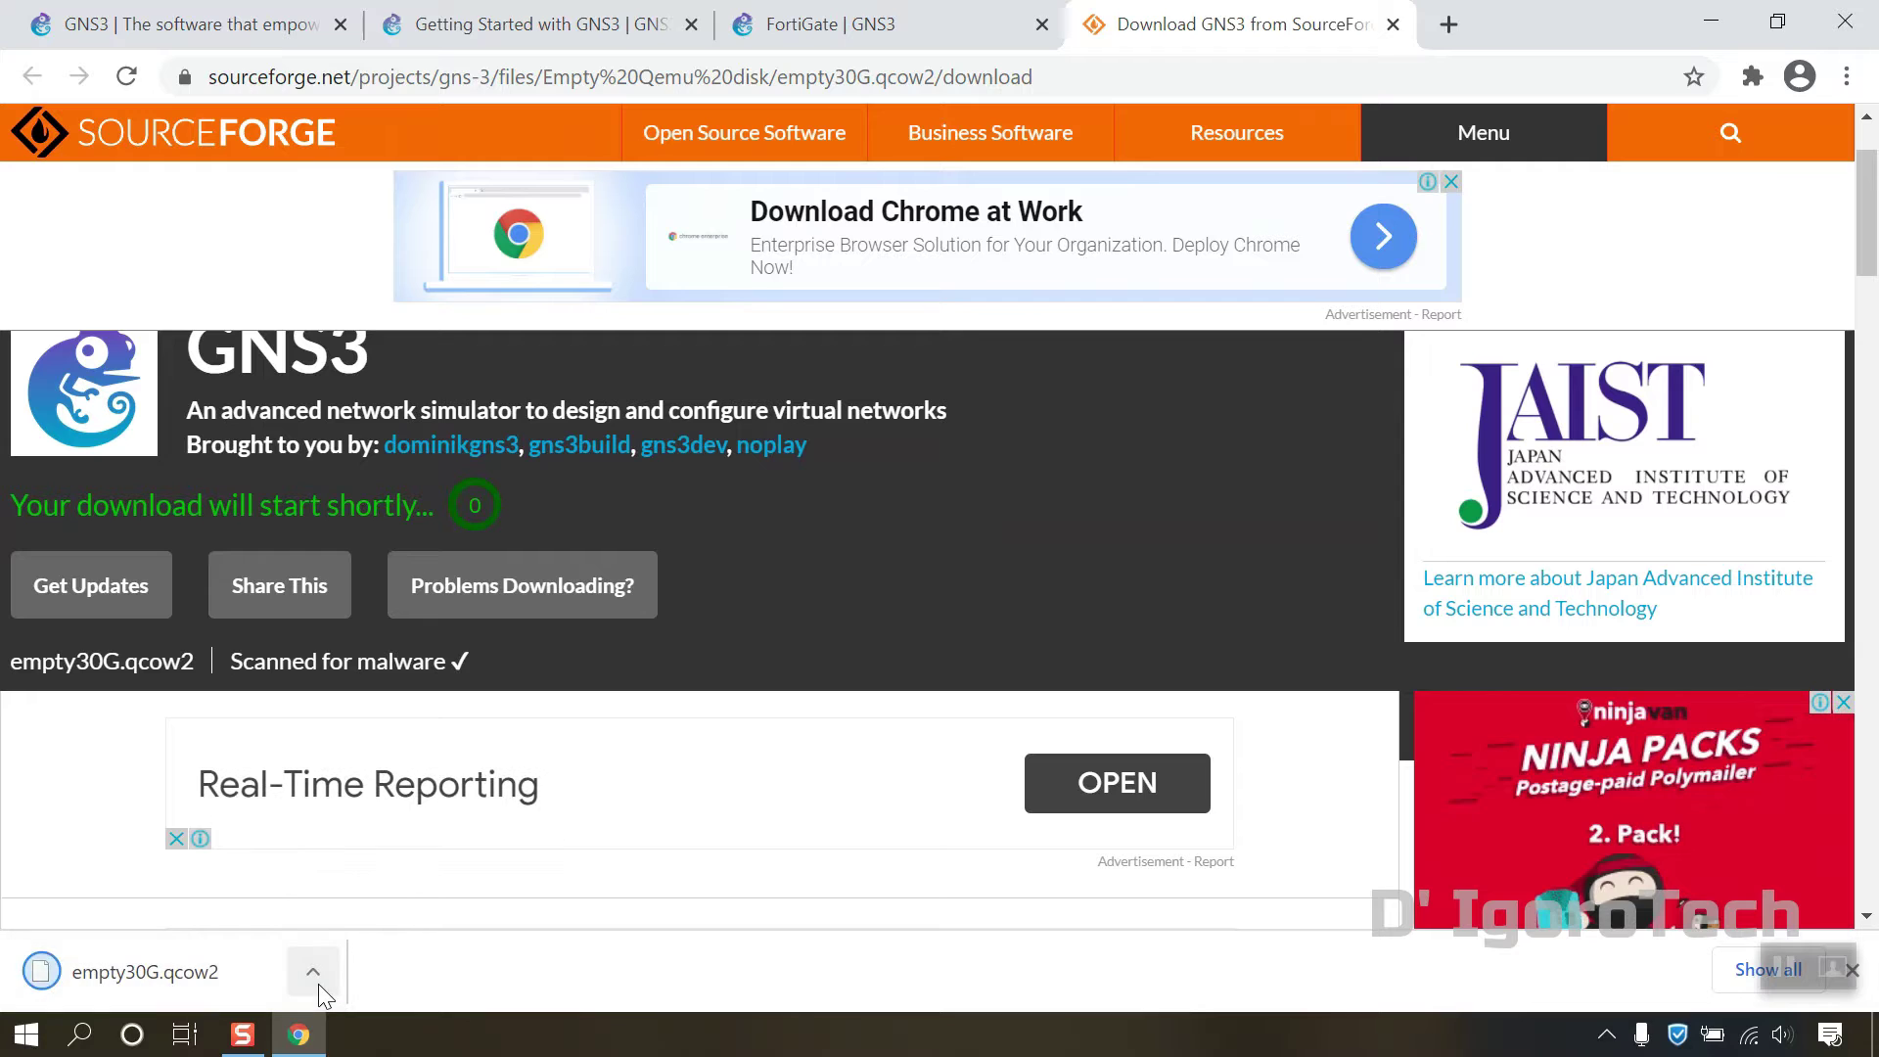
Step: Load support.fortinet.com in a new browser tab
click(1448, 30)
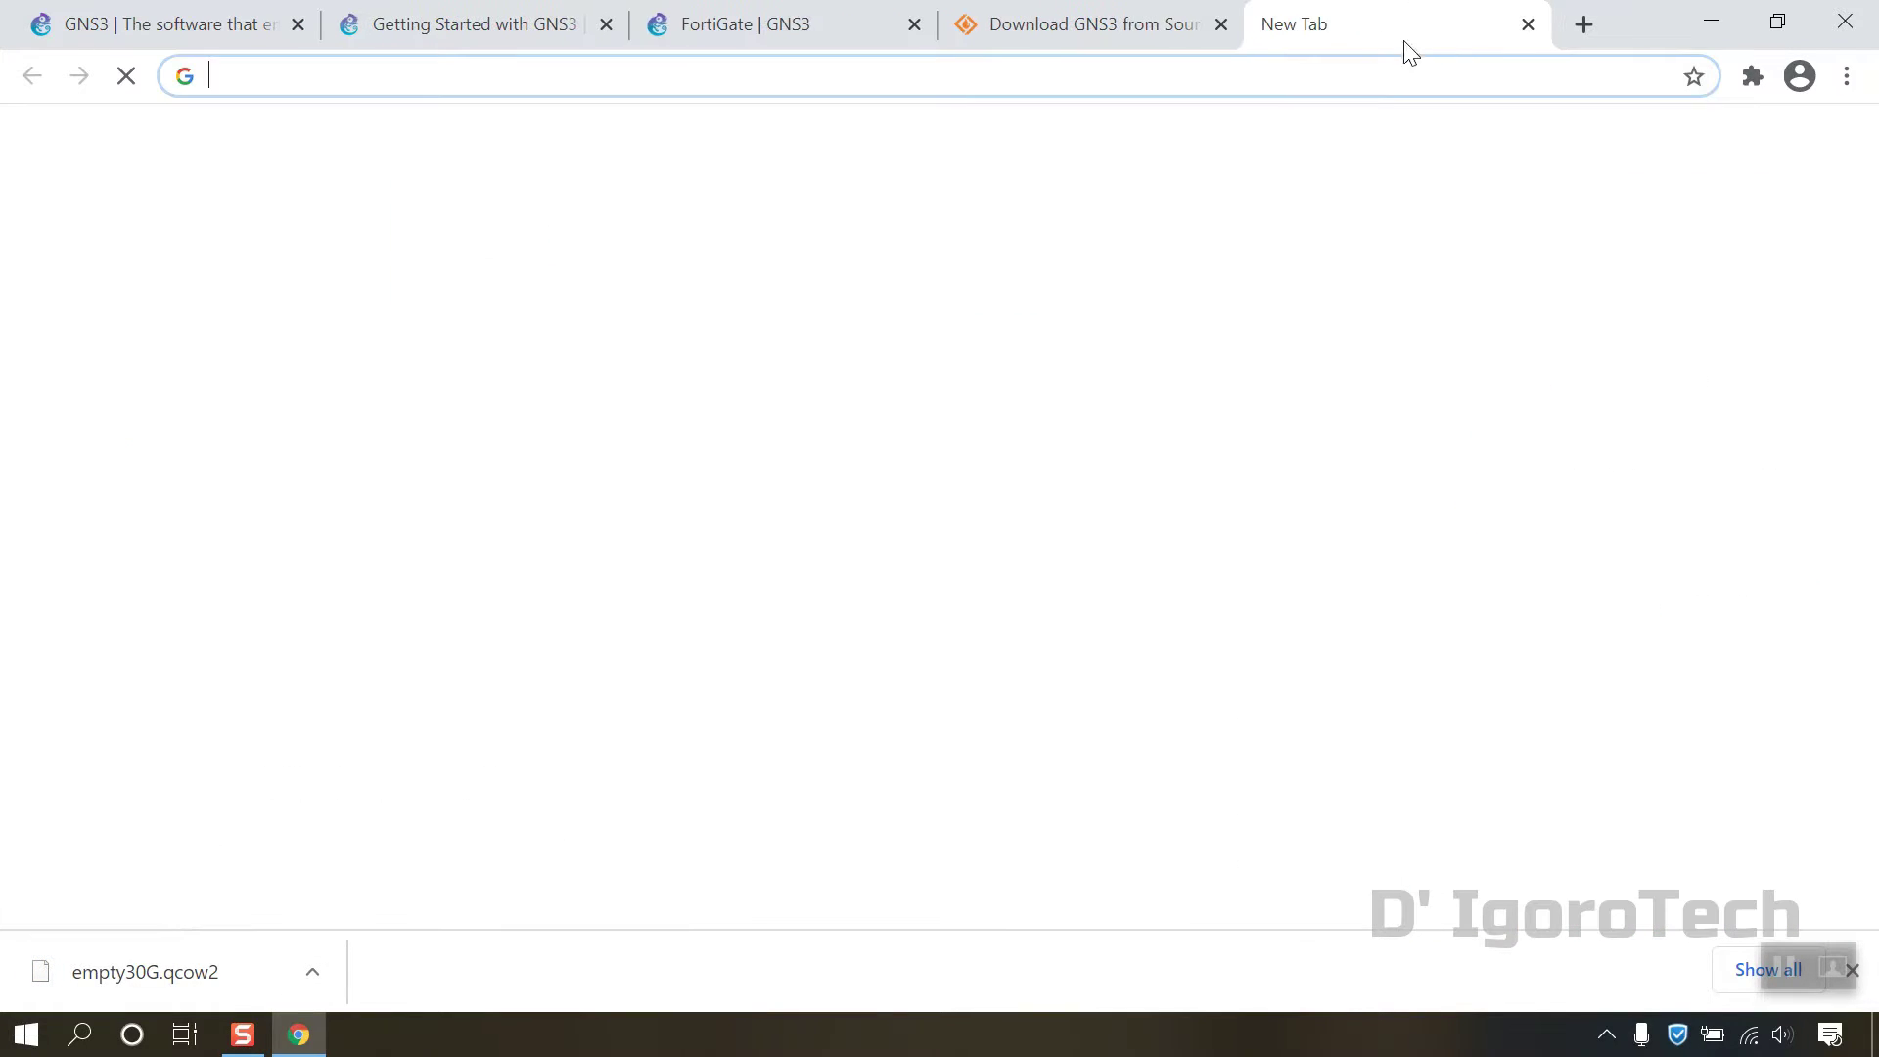
click(1254, 79)
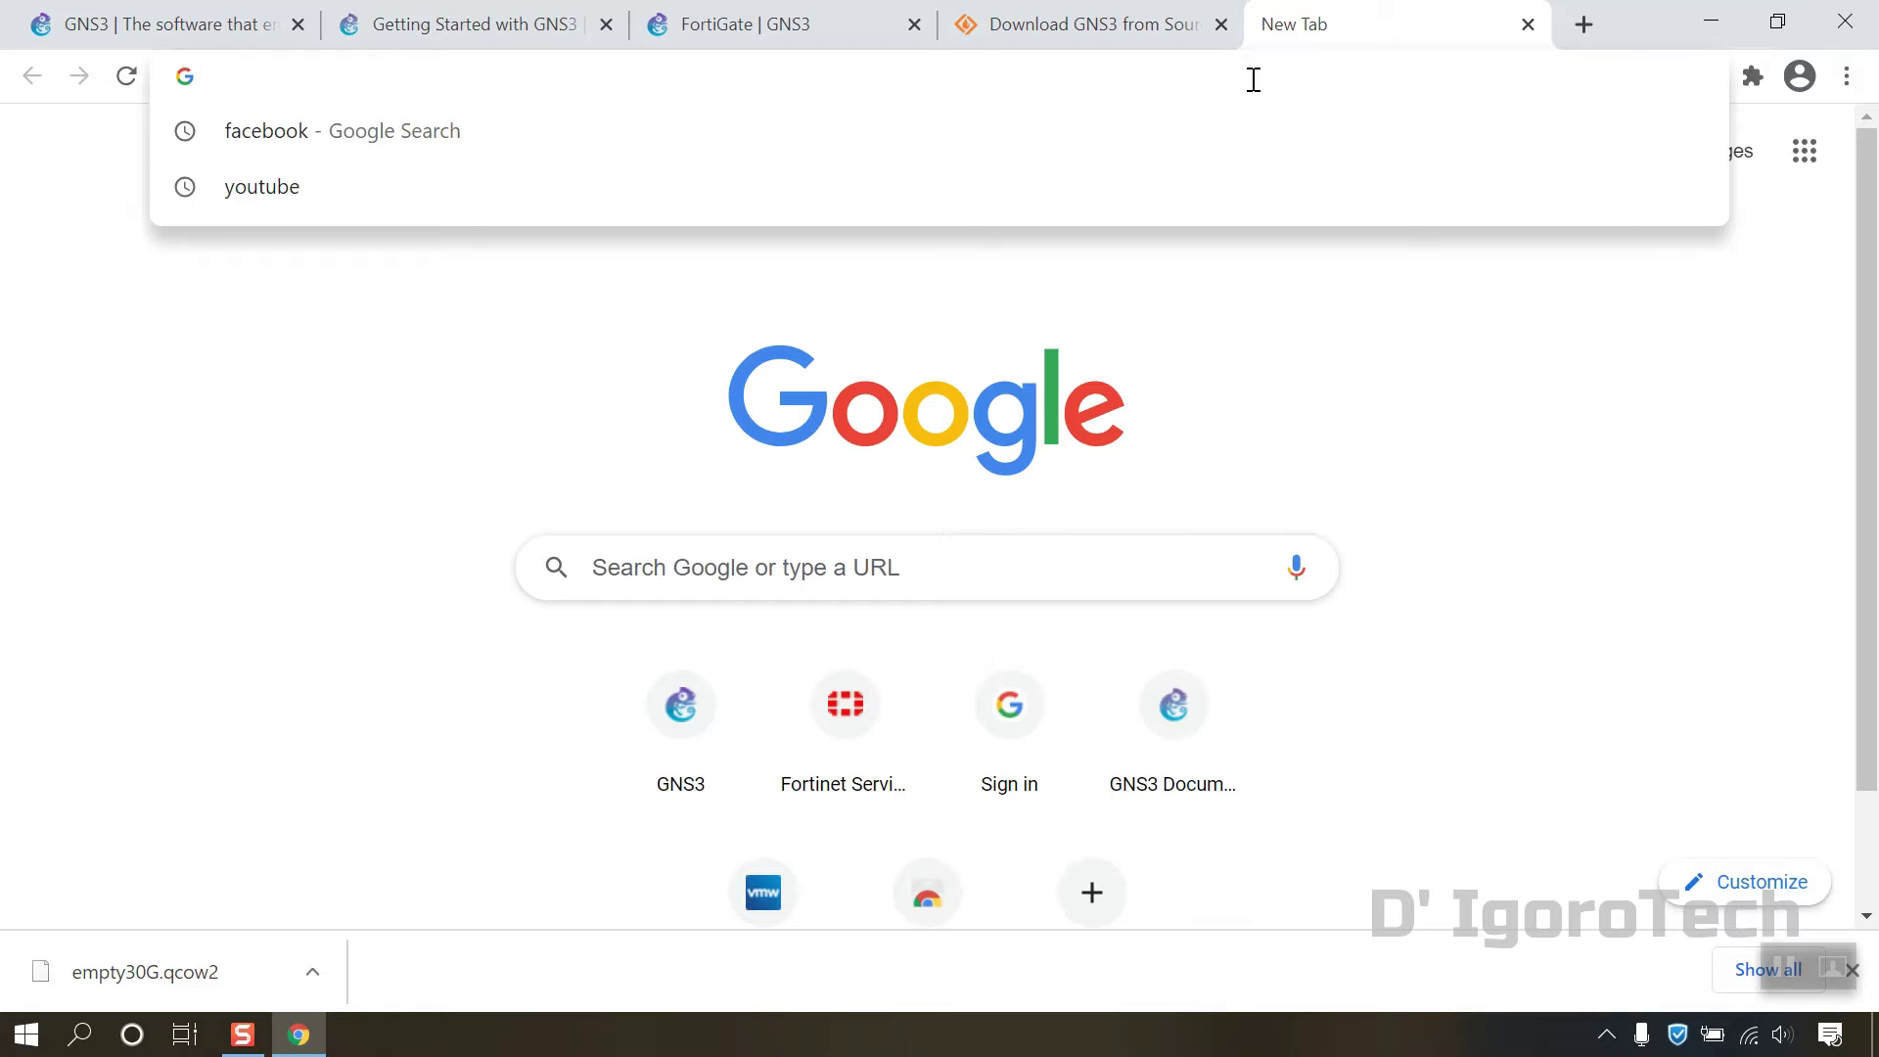
text(support.fortinet.com)
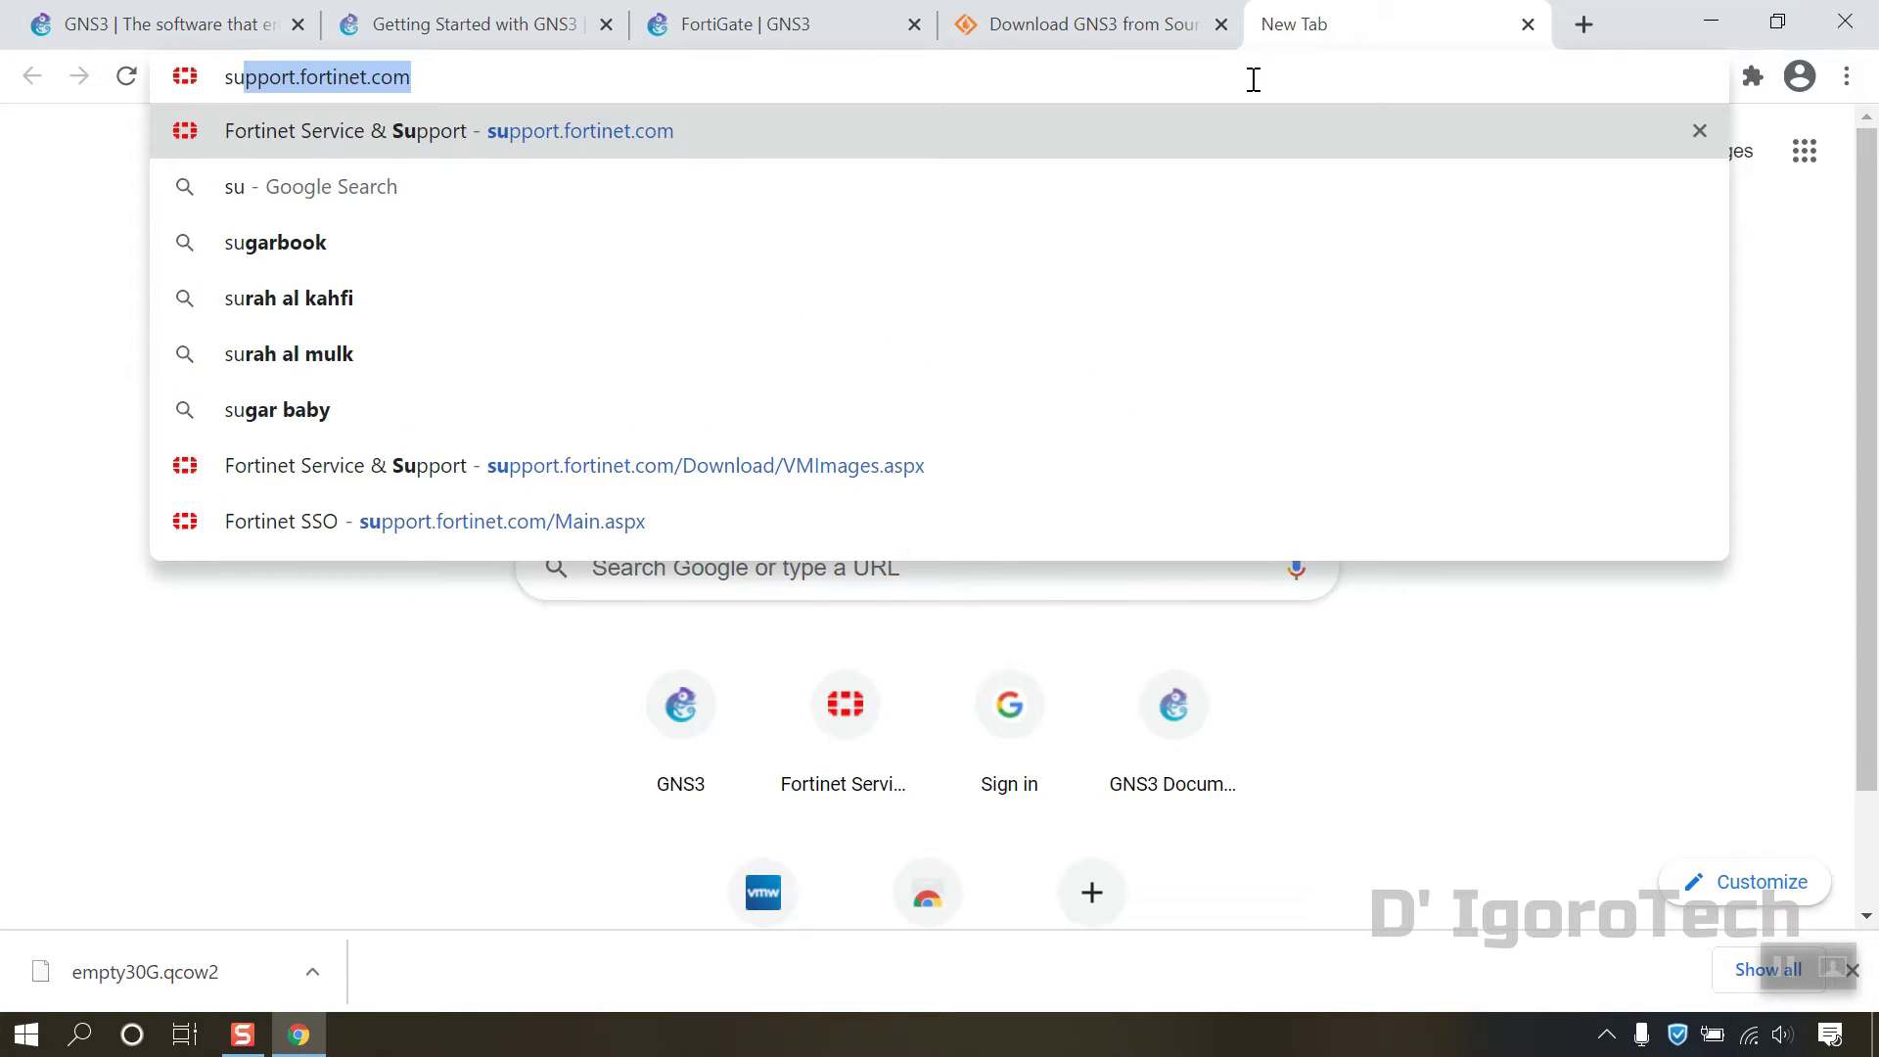
key(Right)
key(Return)
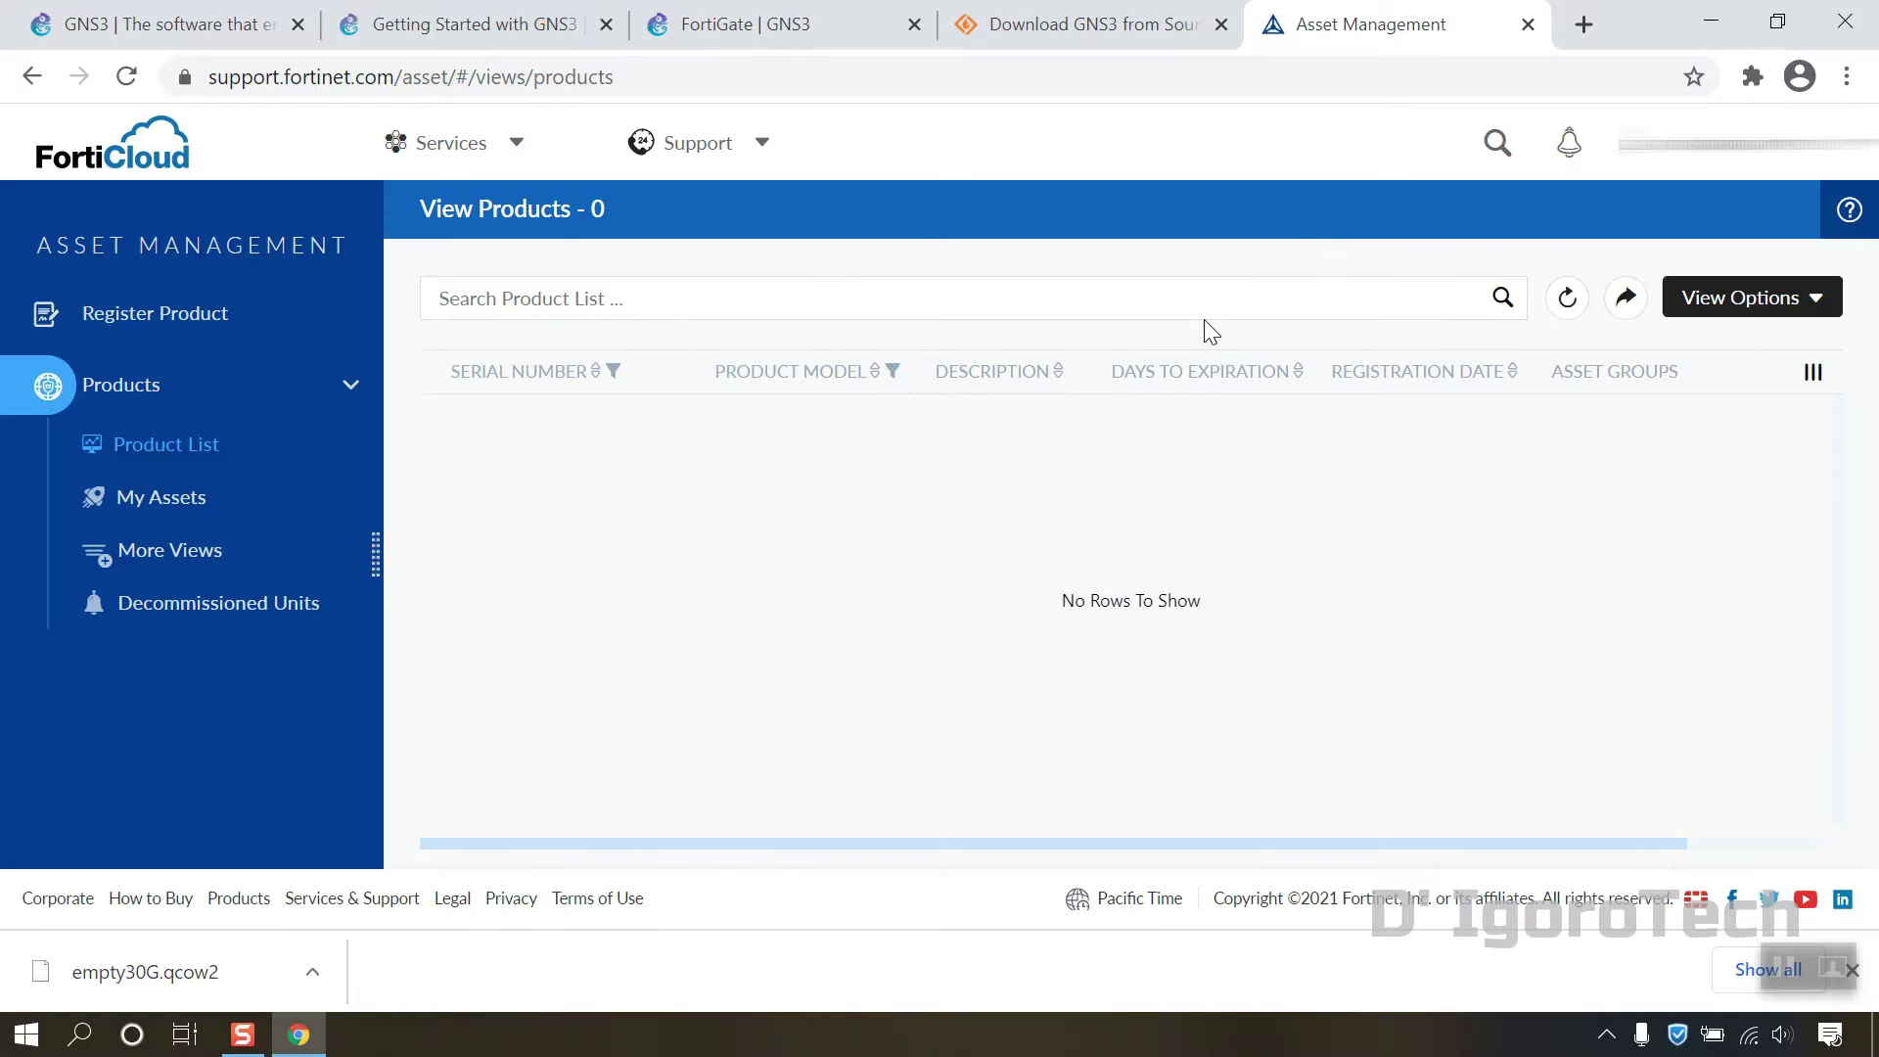
Step: Go to Support > VM Images and keep FortiGate as the selected product
click(694, 151)
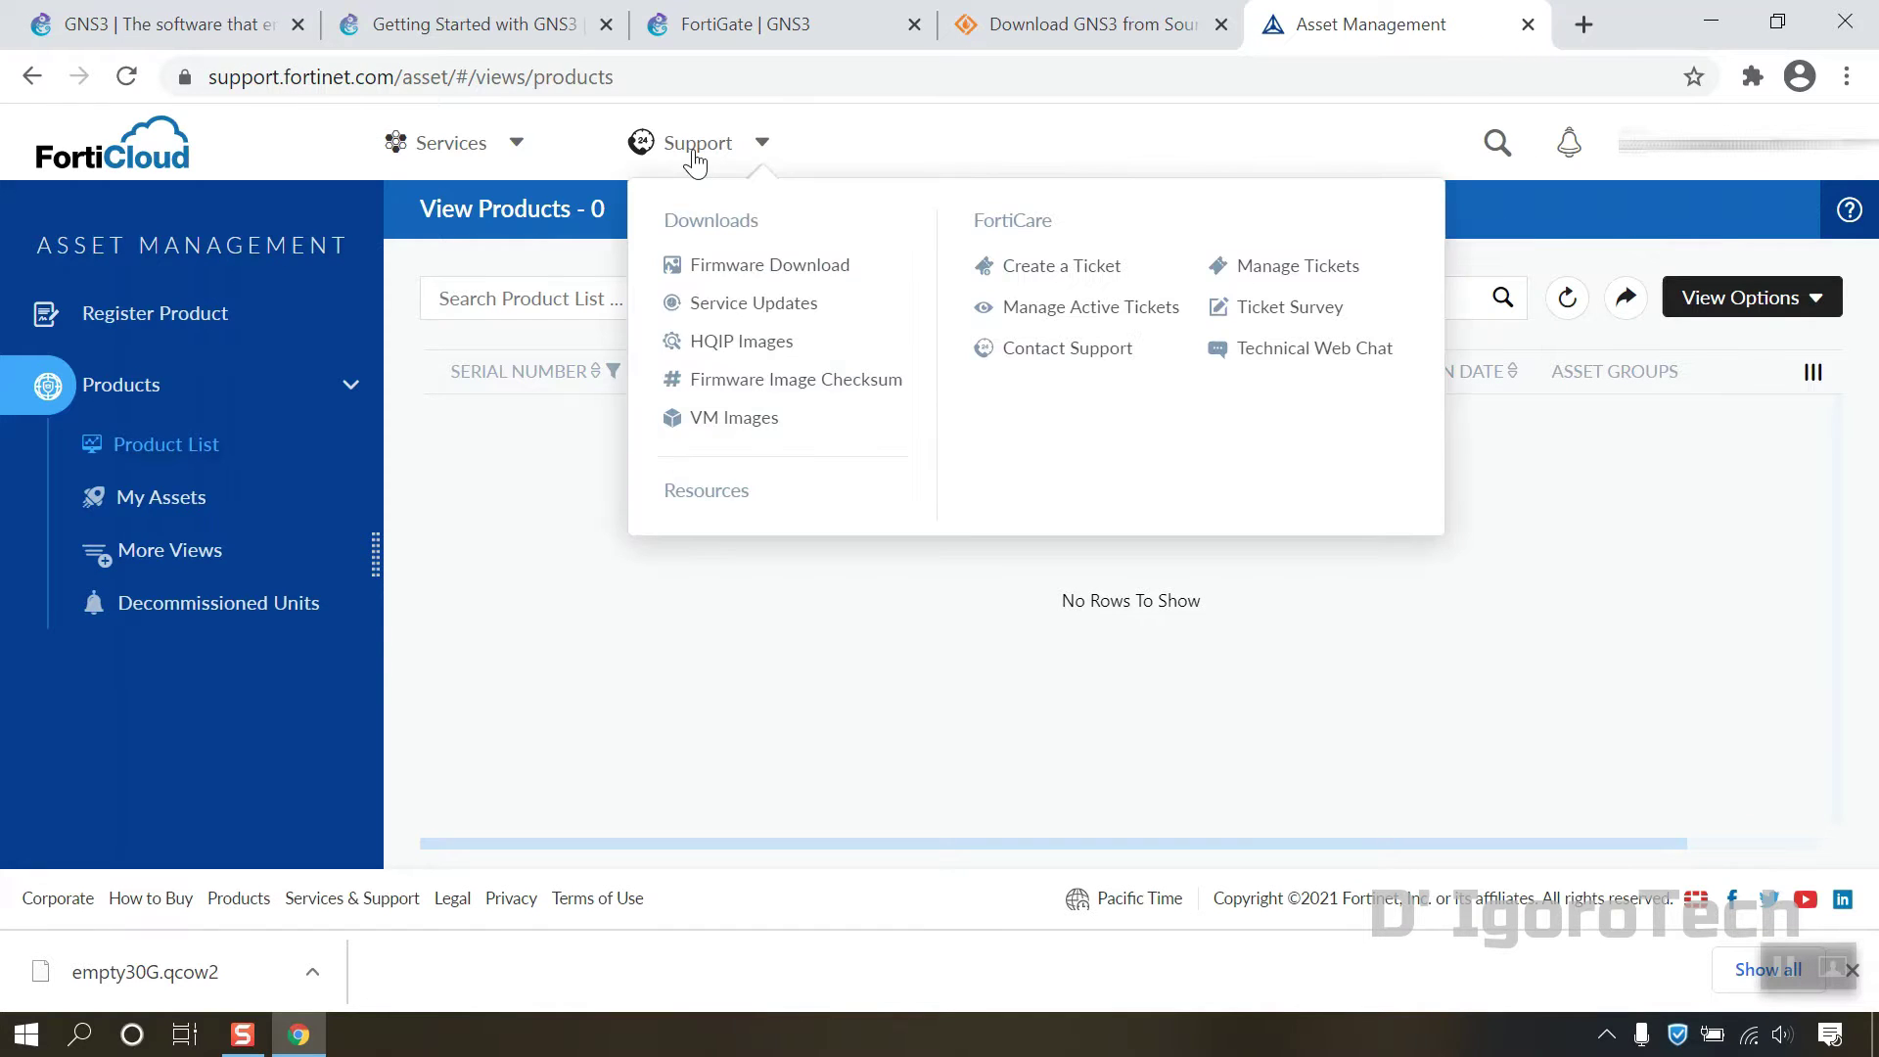
click(725, 421)
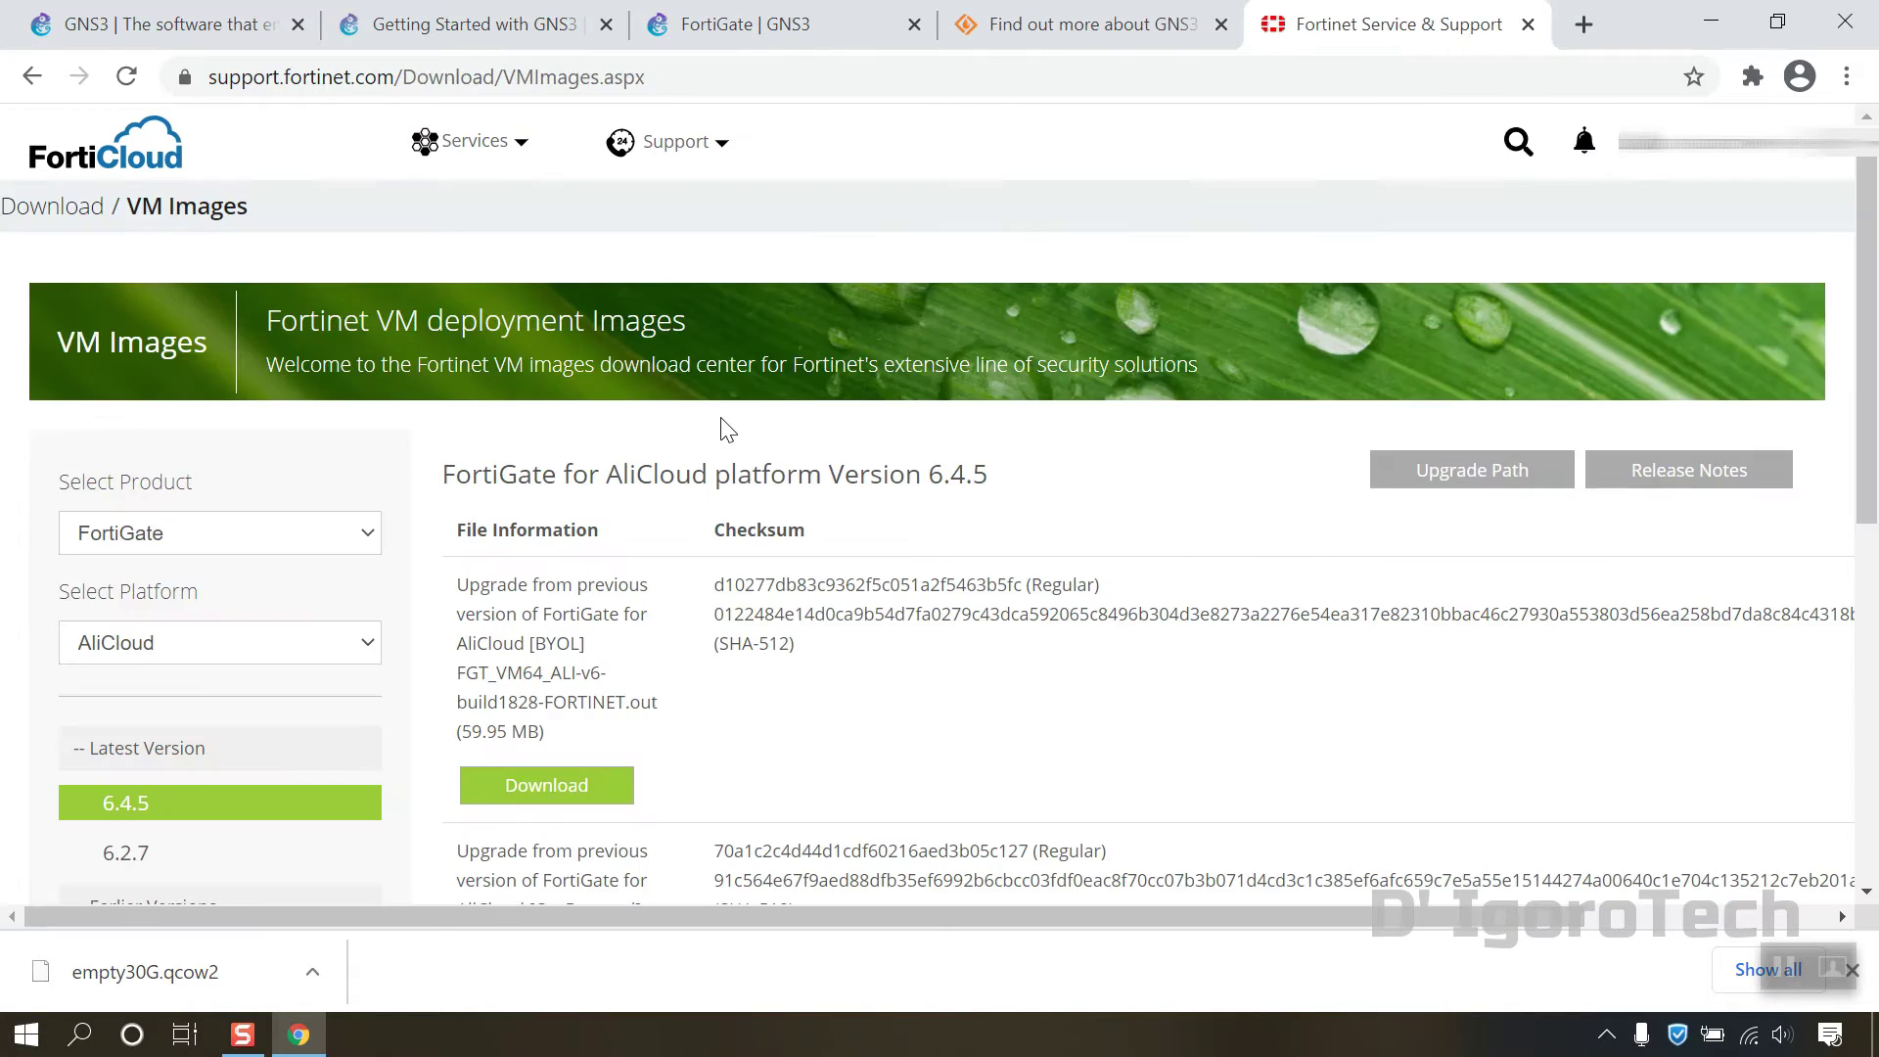
scroll(315, 468, down, 2)
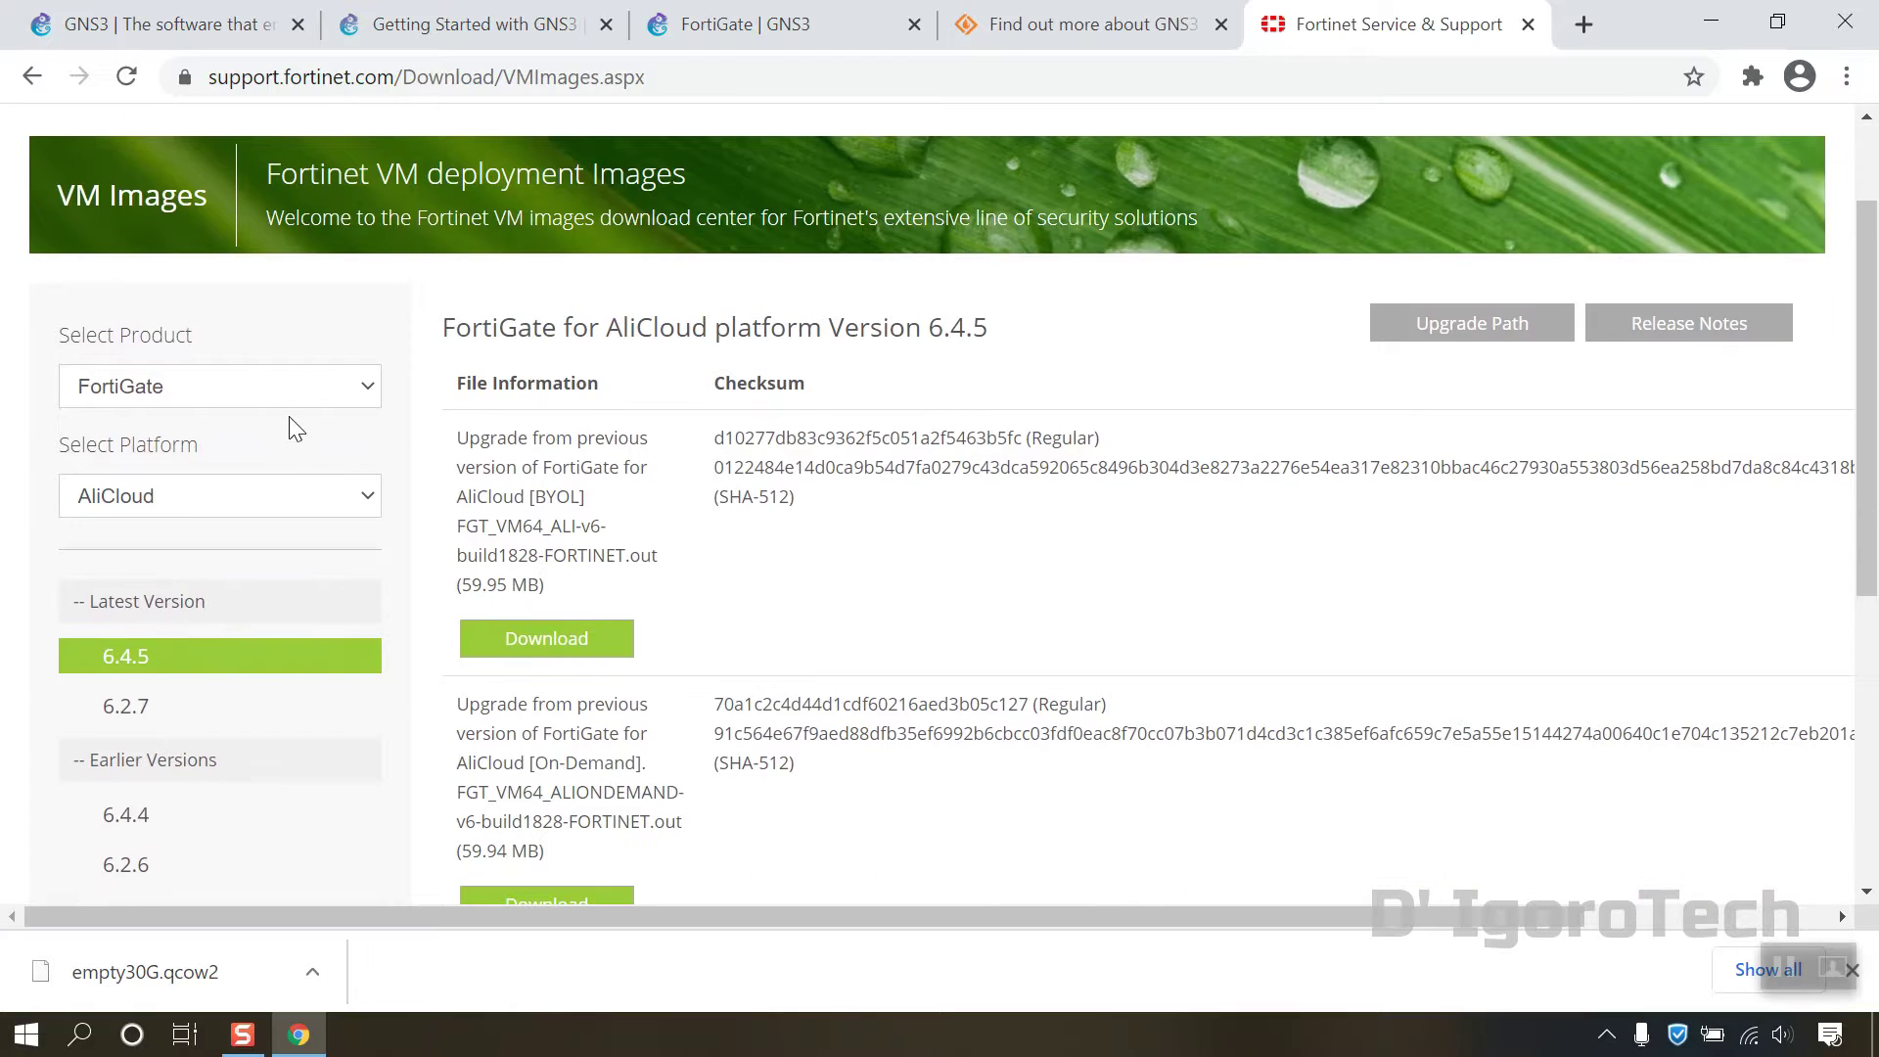
click(167, 401)
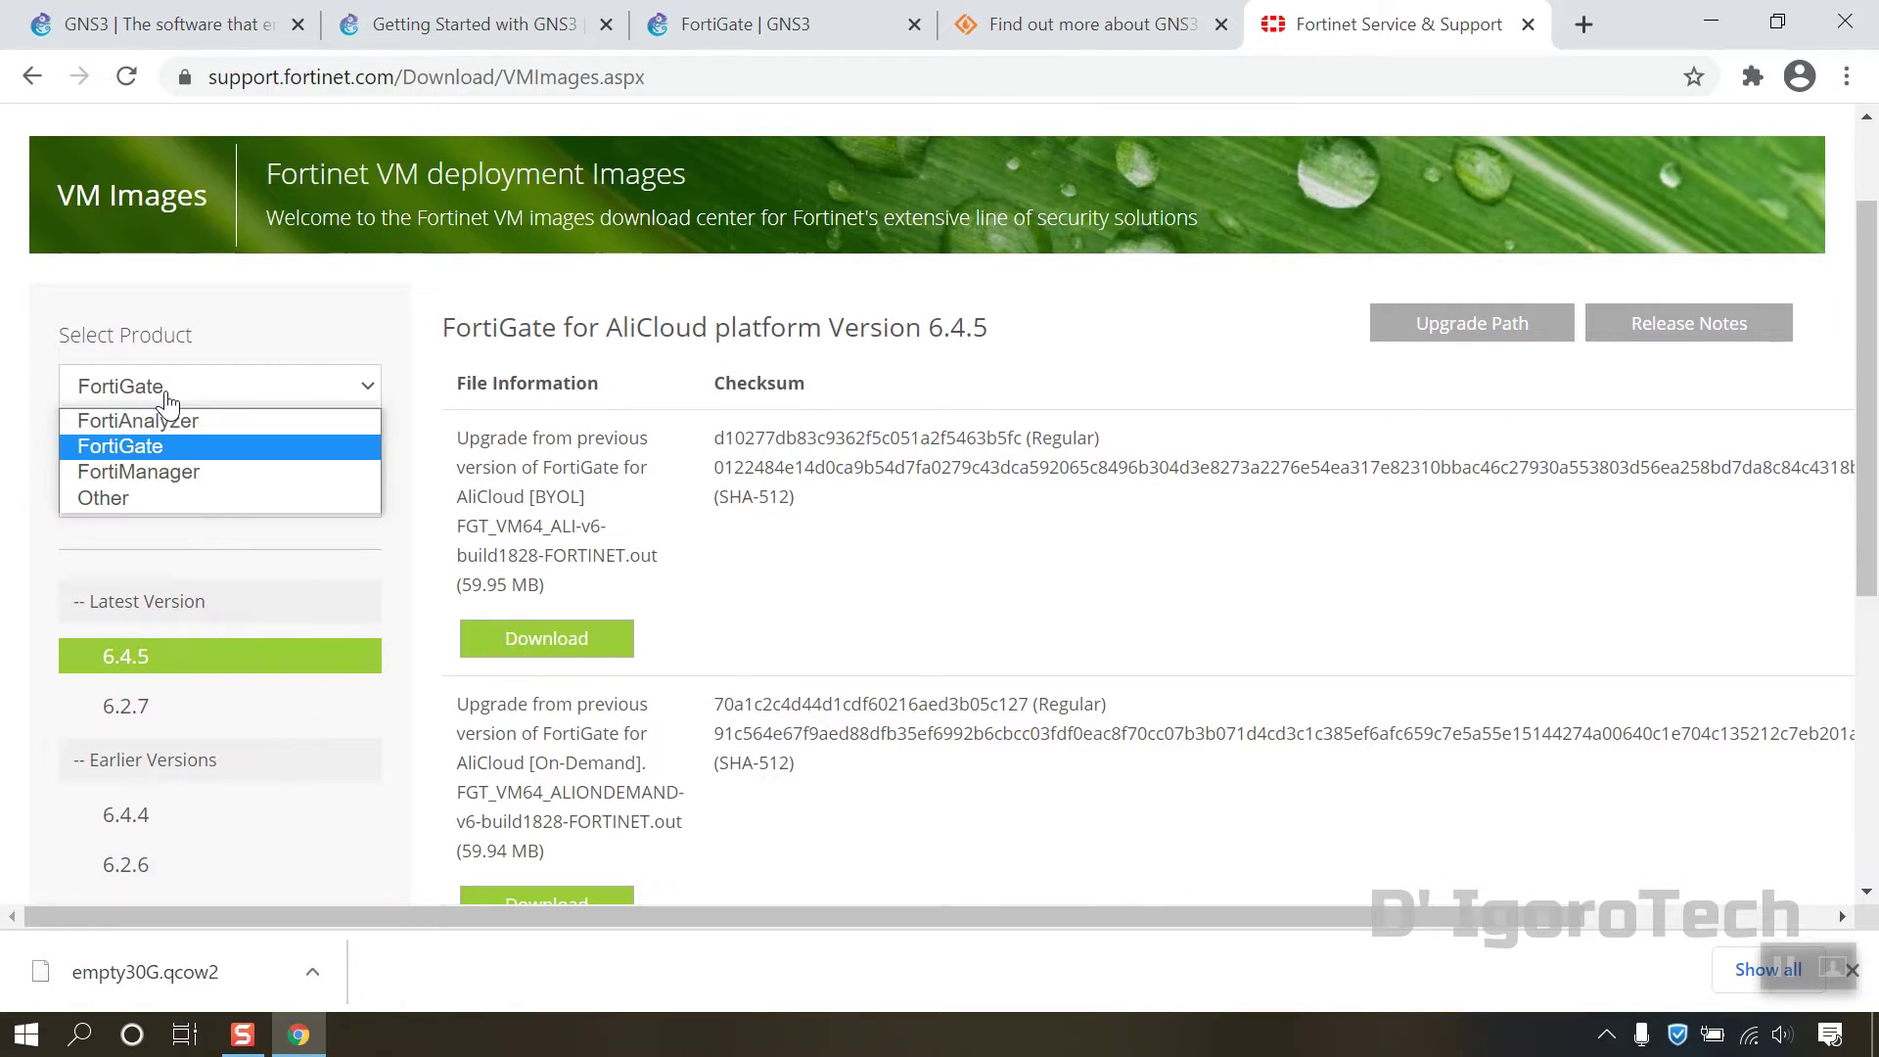
click(145, 448)
scroll(225, 470, down, 1)
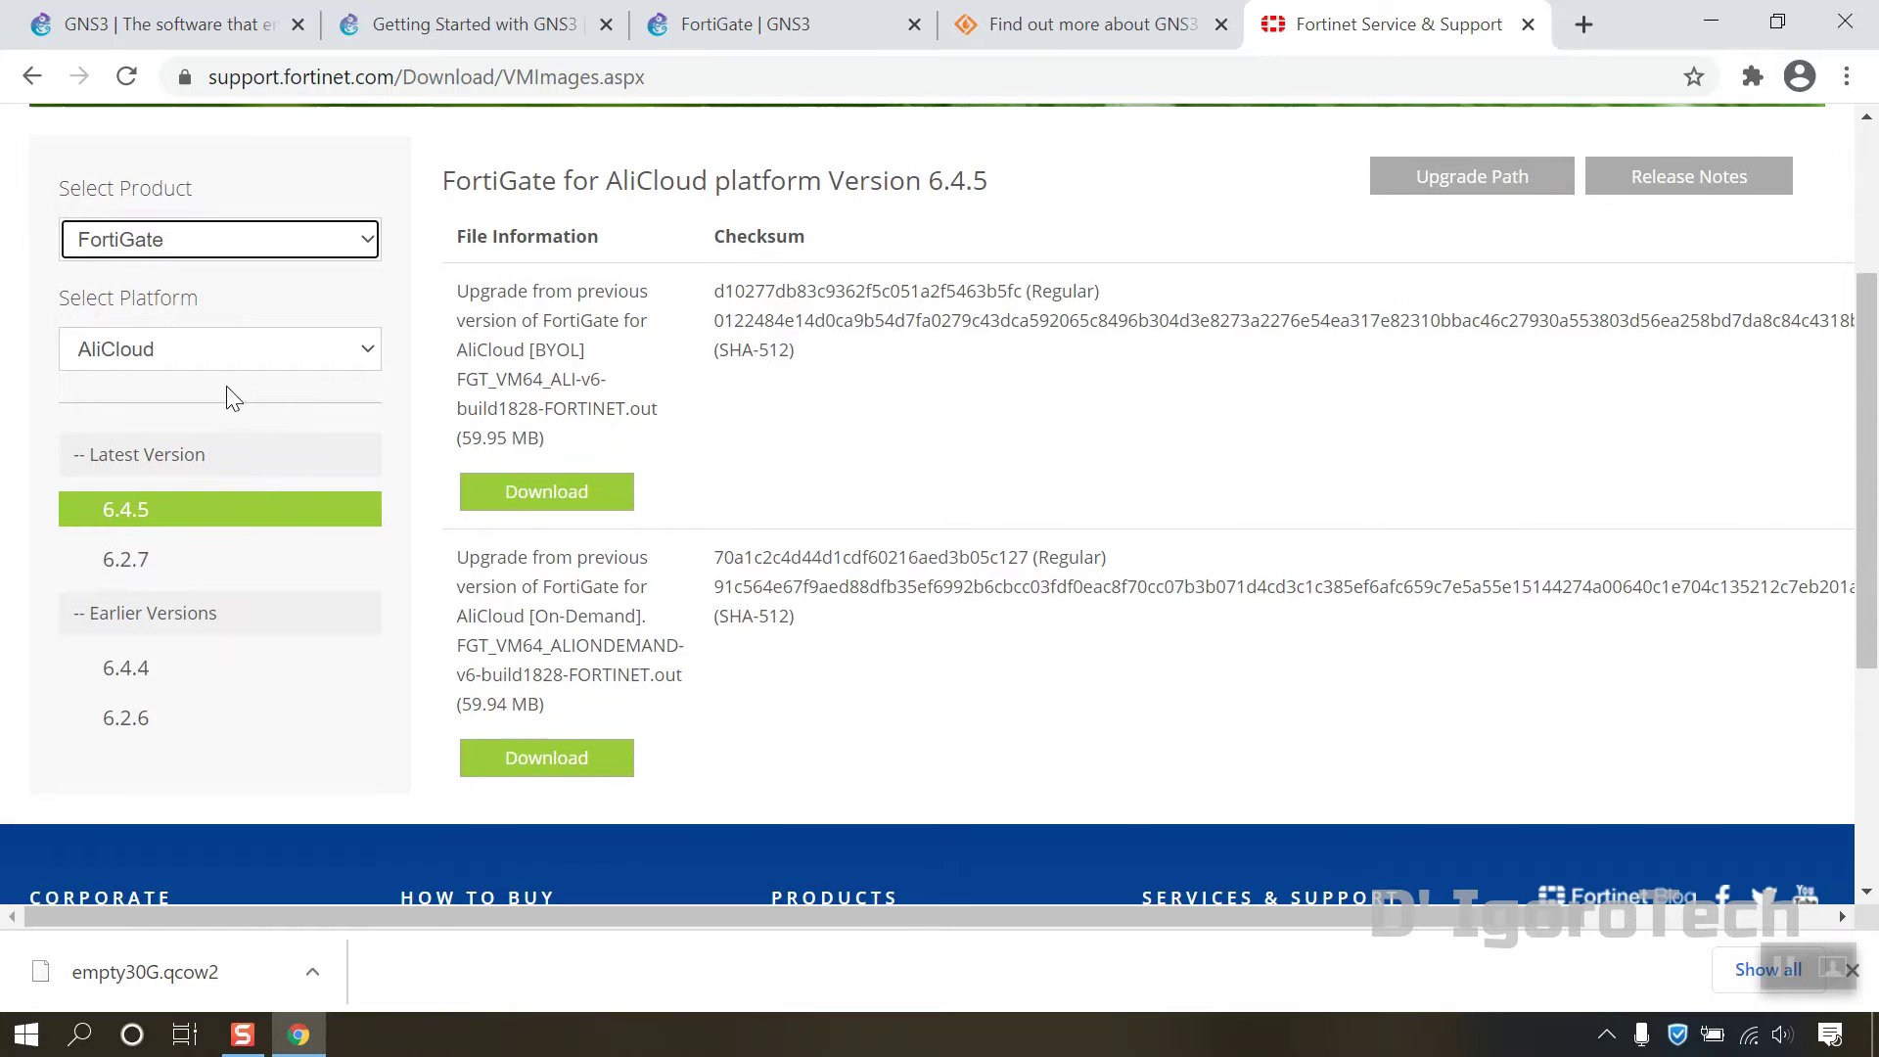
click(220, 362)
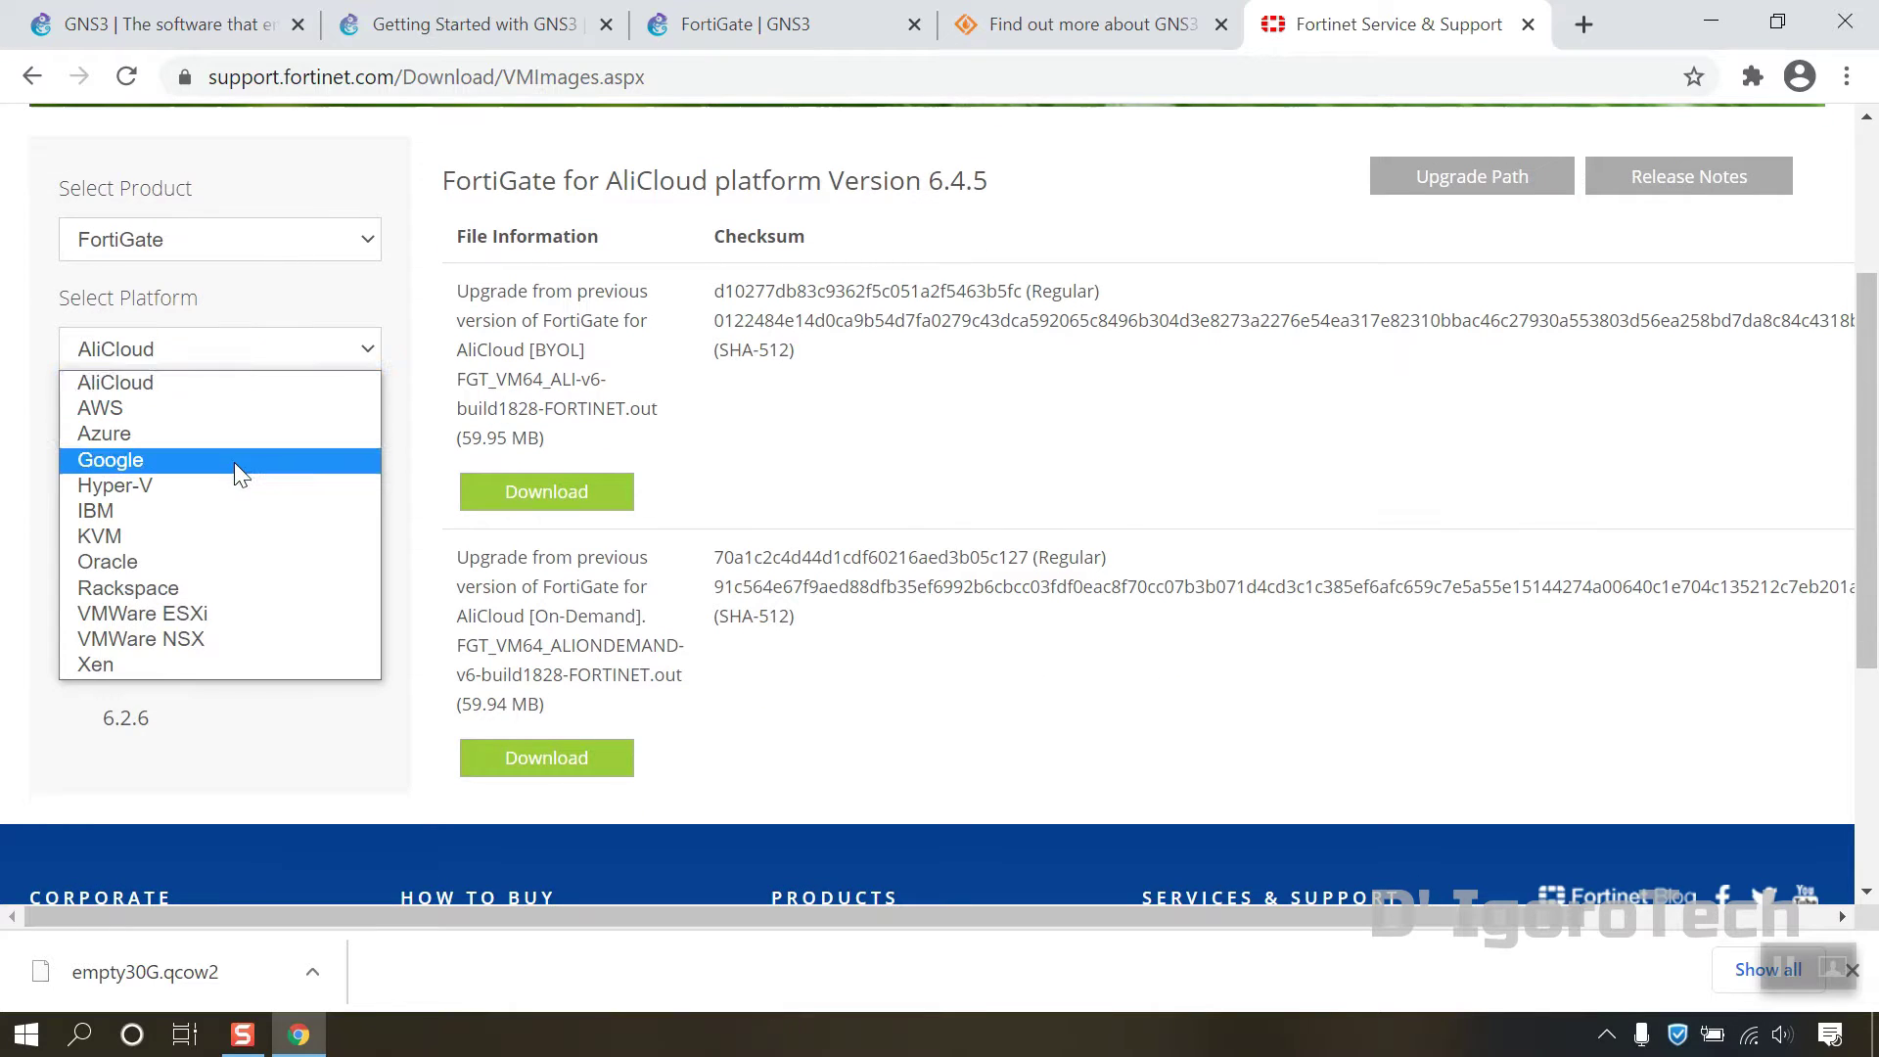
Step: Choose KVM as the platform and download FGT_VM64_KVM-v6-build1828-FORTINET.out.kvm.zip (67.04 MB)
click(107, 540)
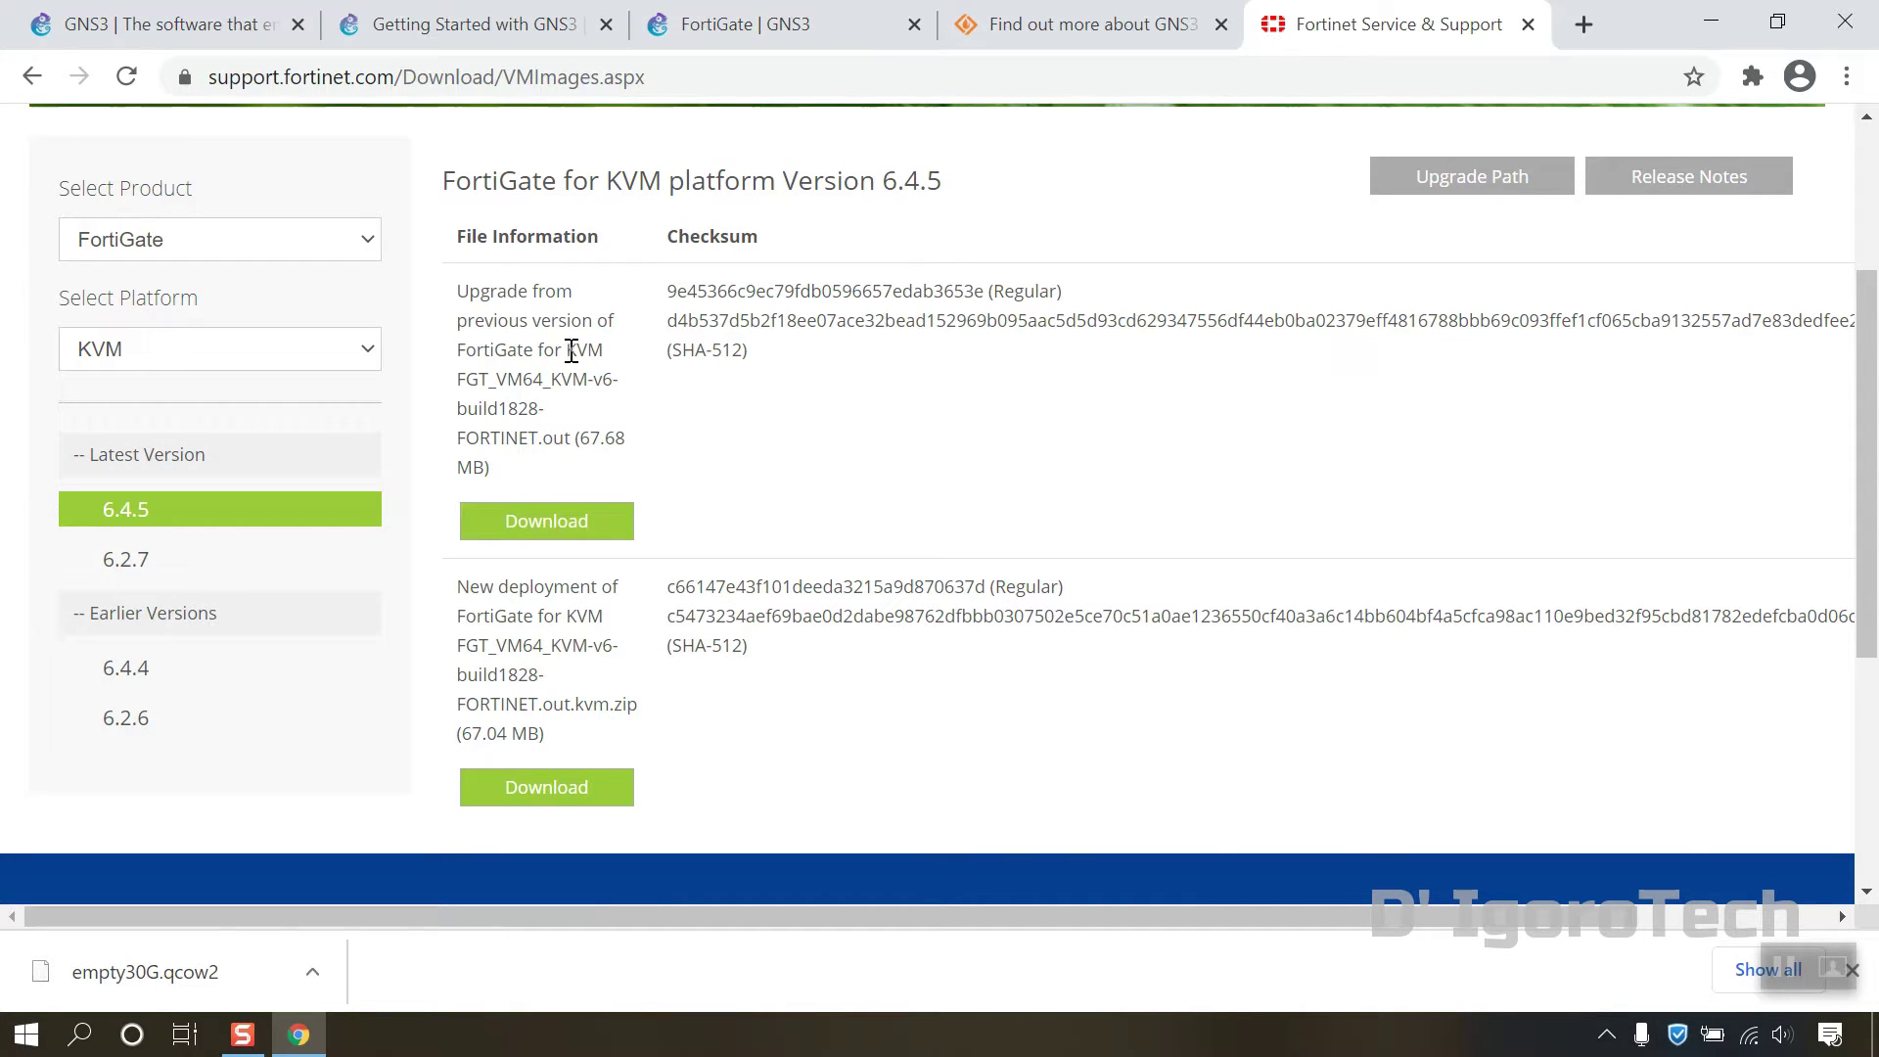
scroll(586, 343, down, 2)
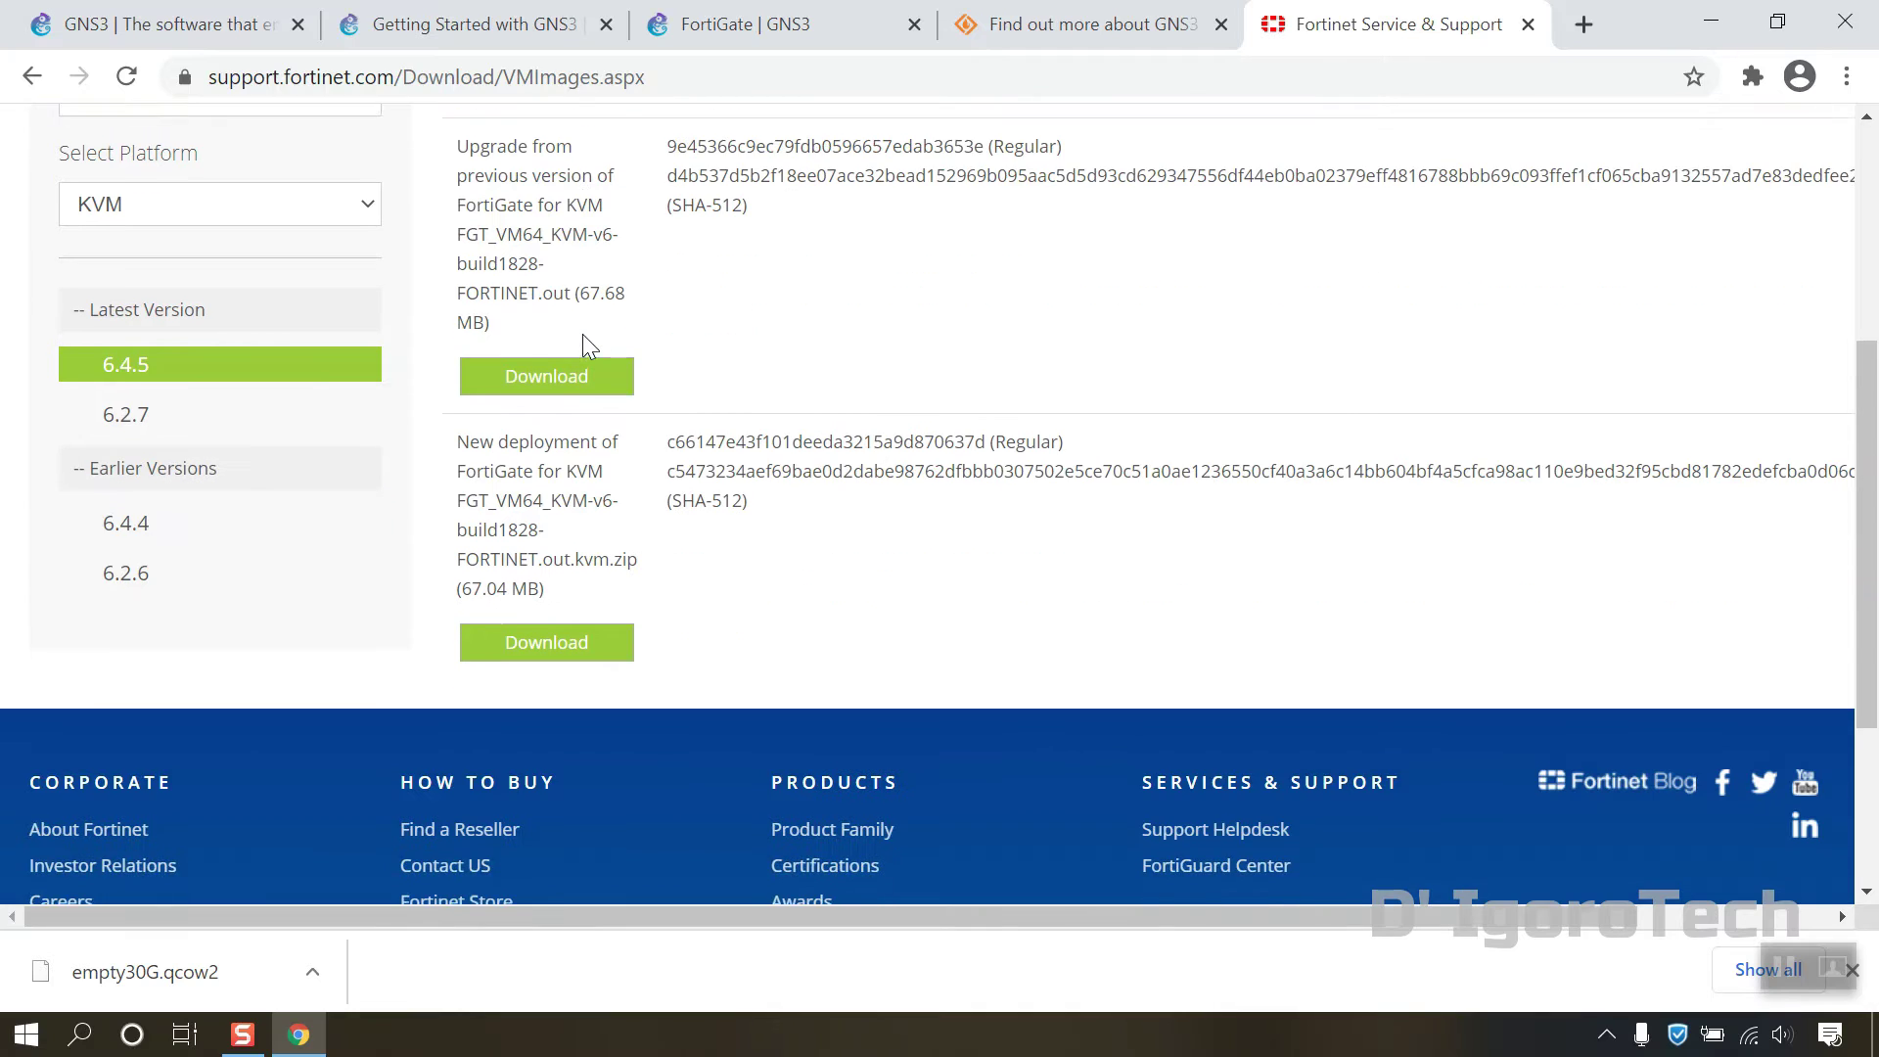
scroll(586, 343, up, 2)
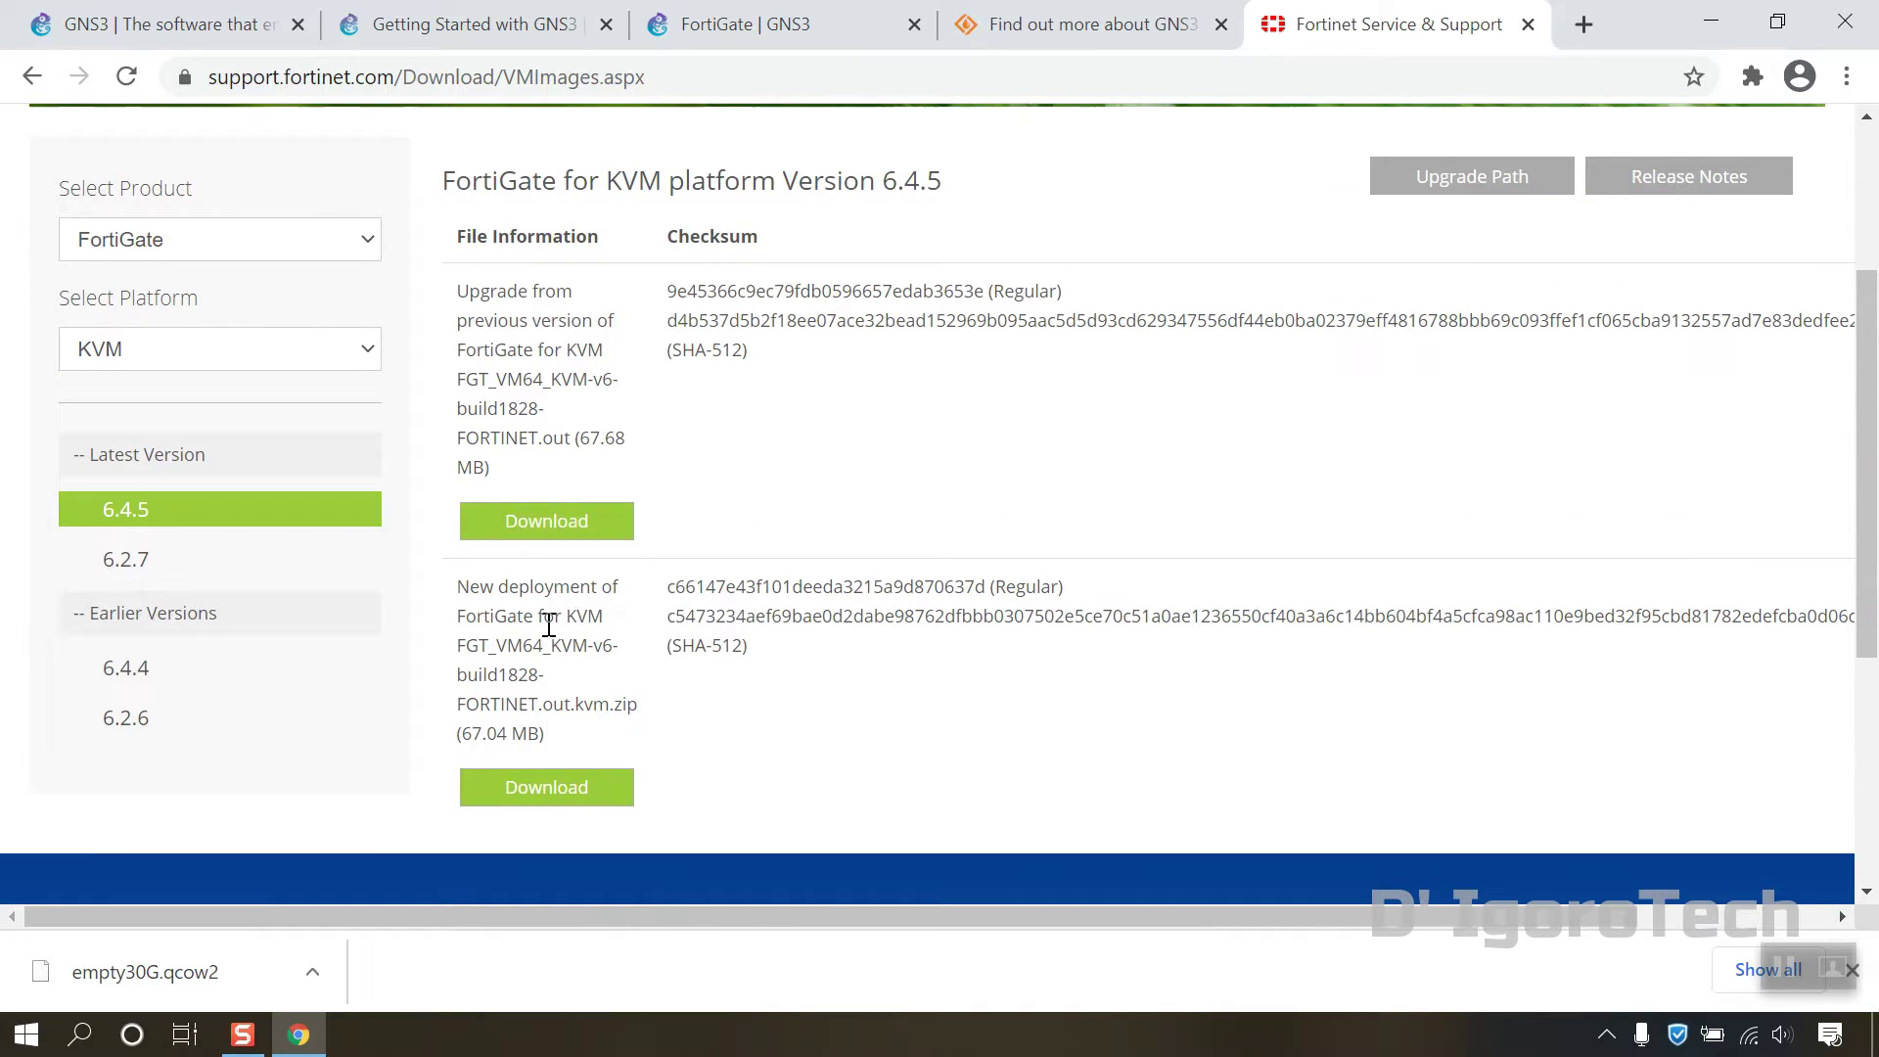
click(570, 791)
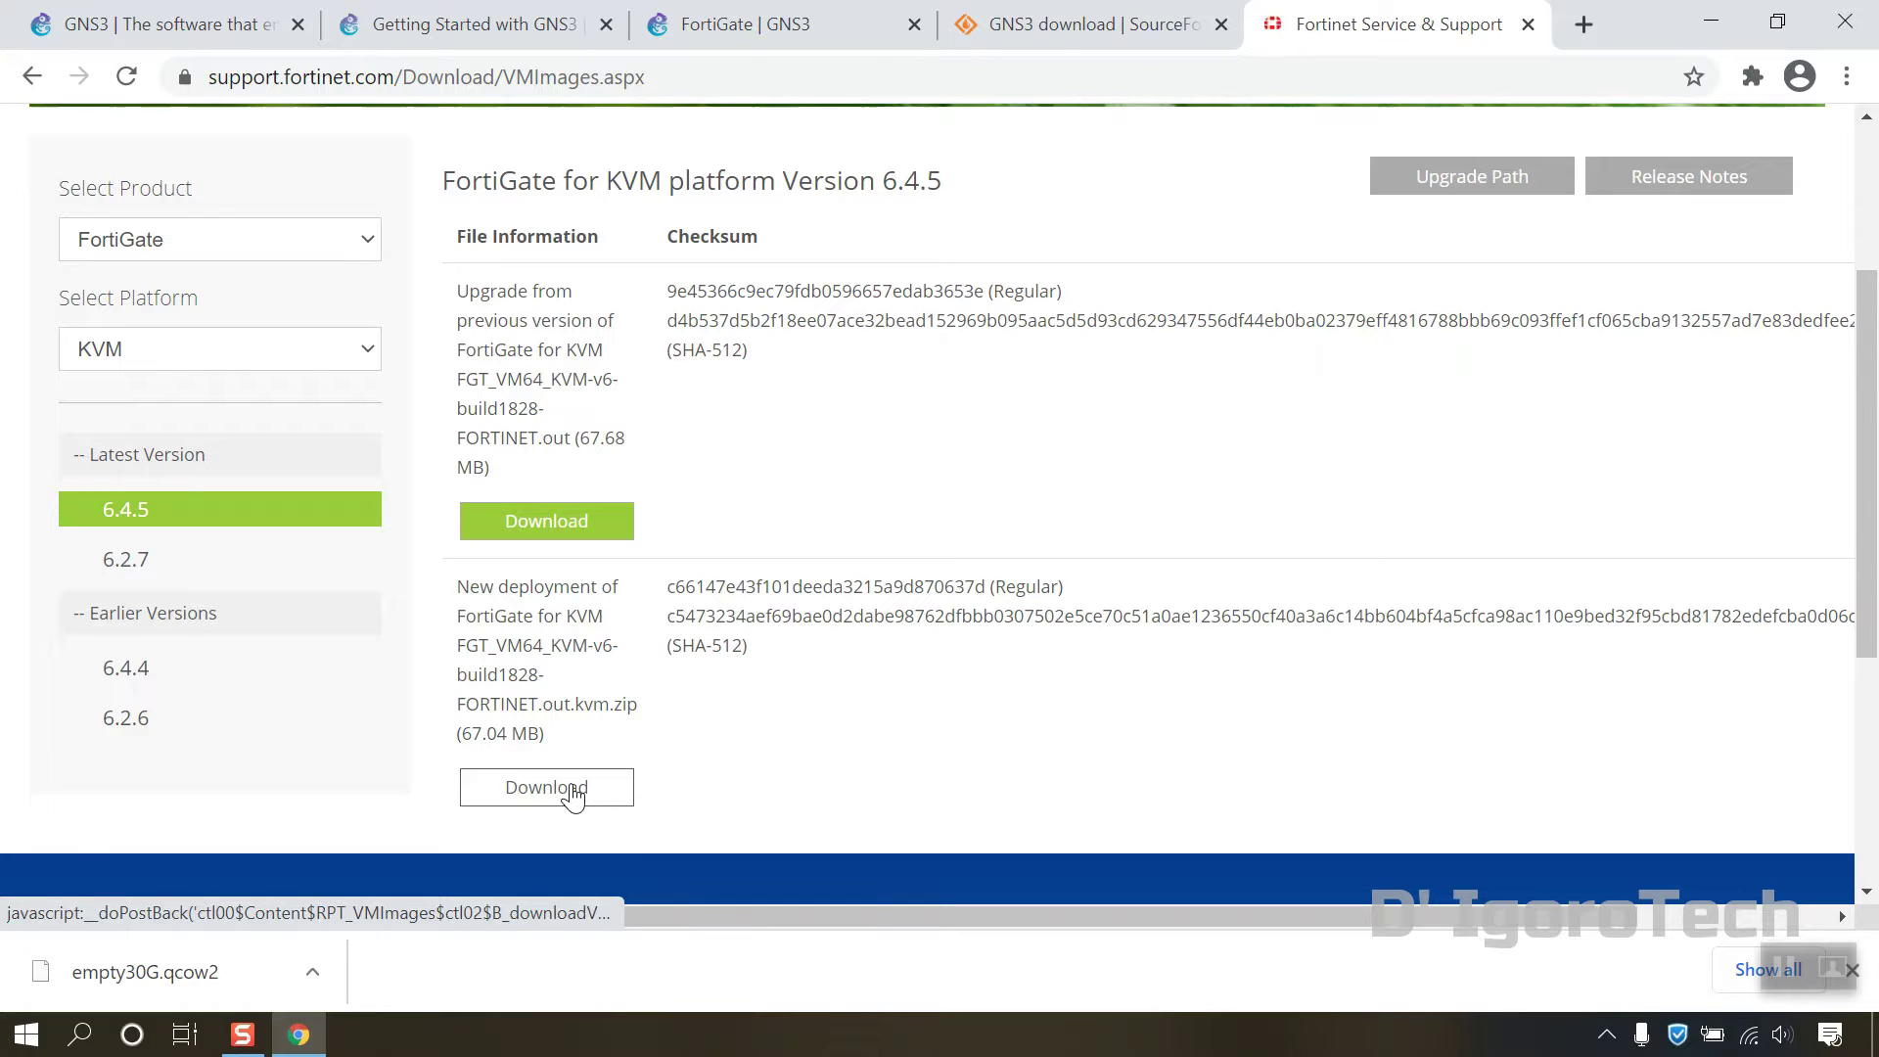
click(221, 981)
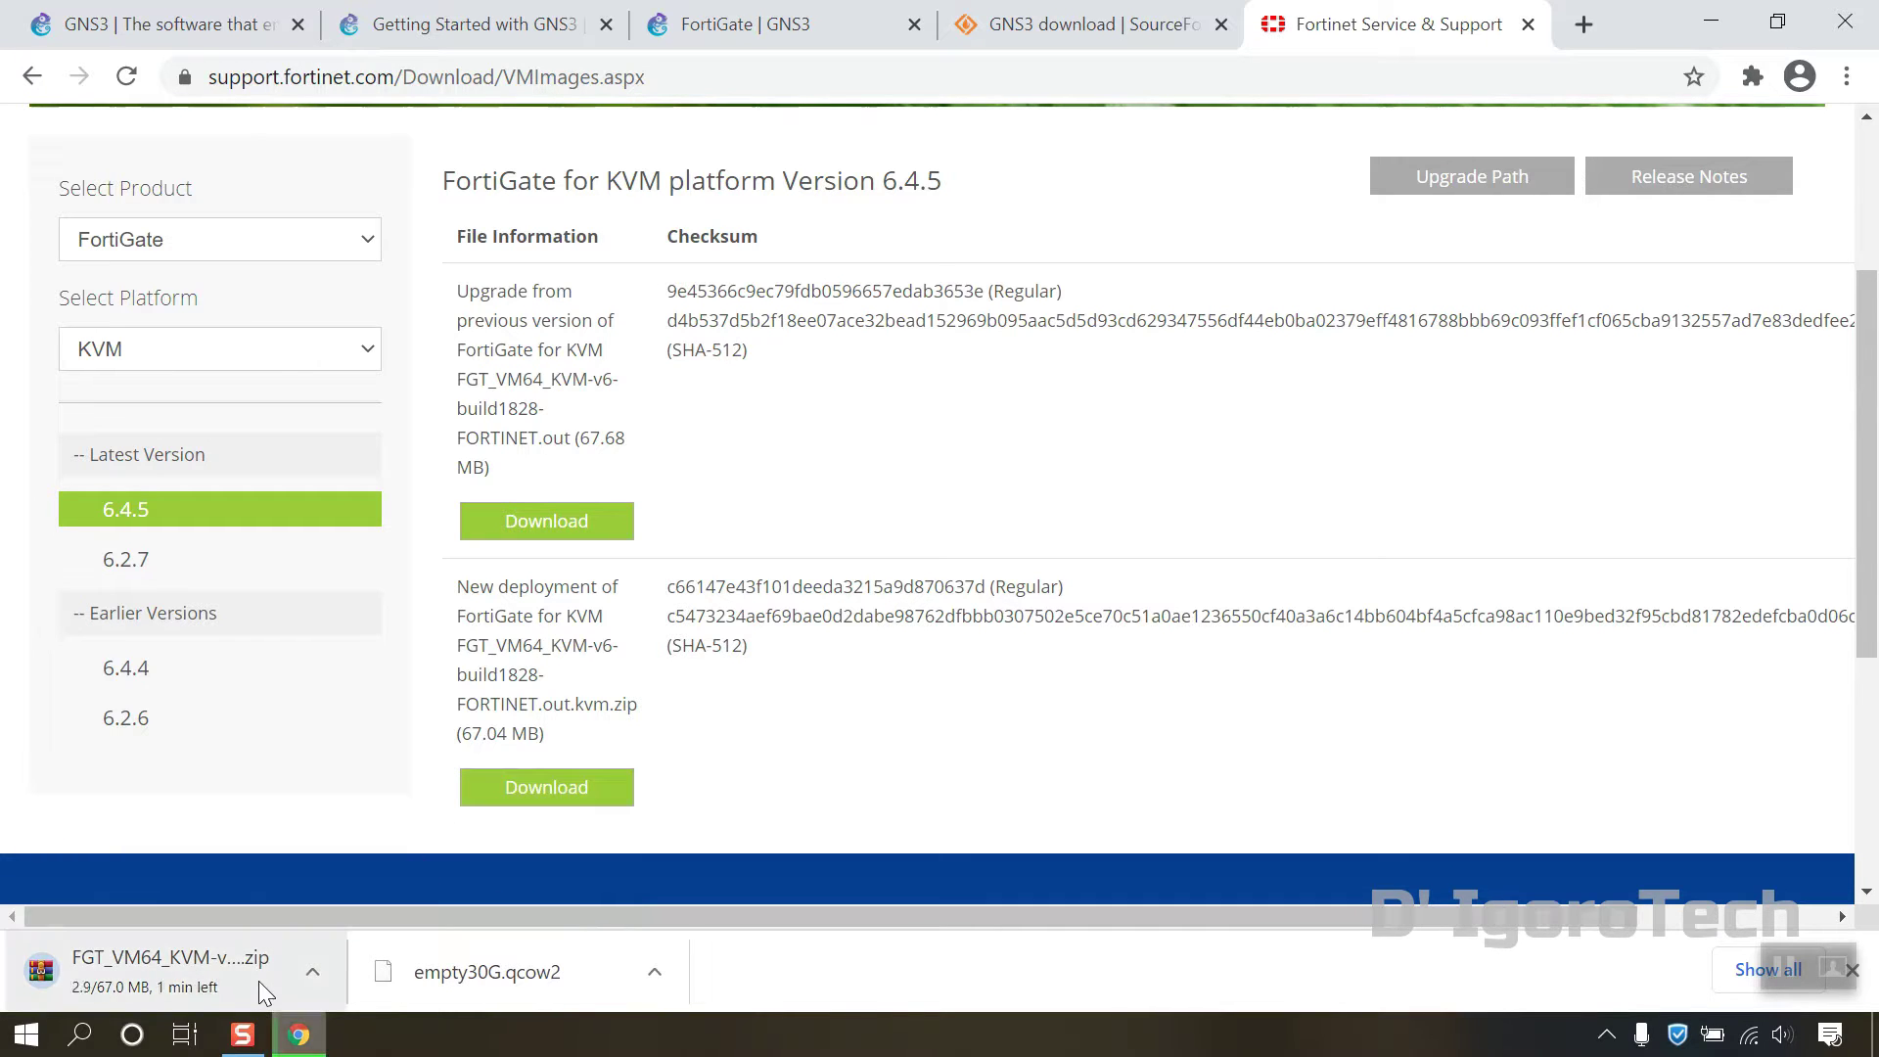
click(314, 972)
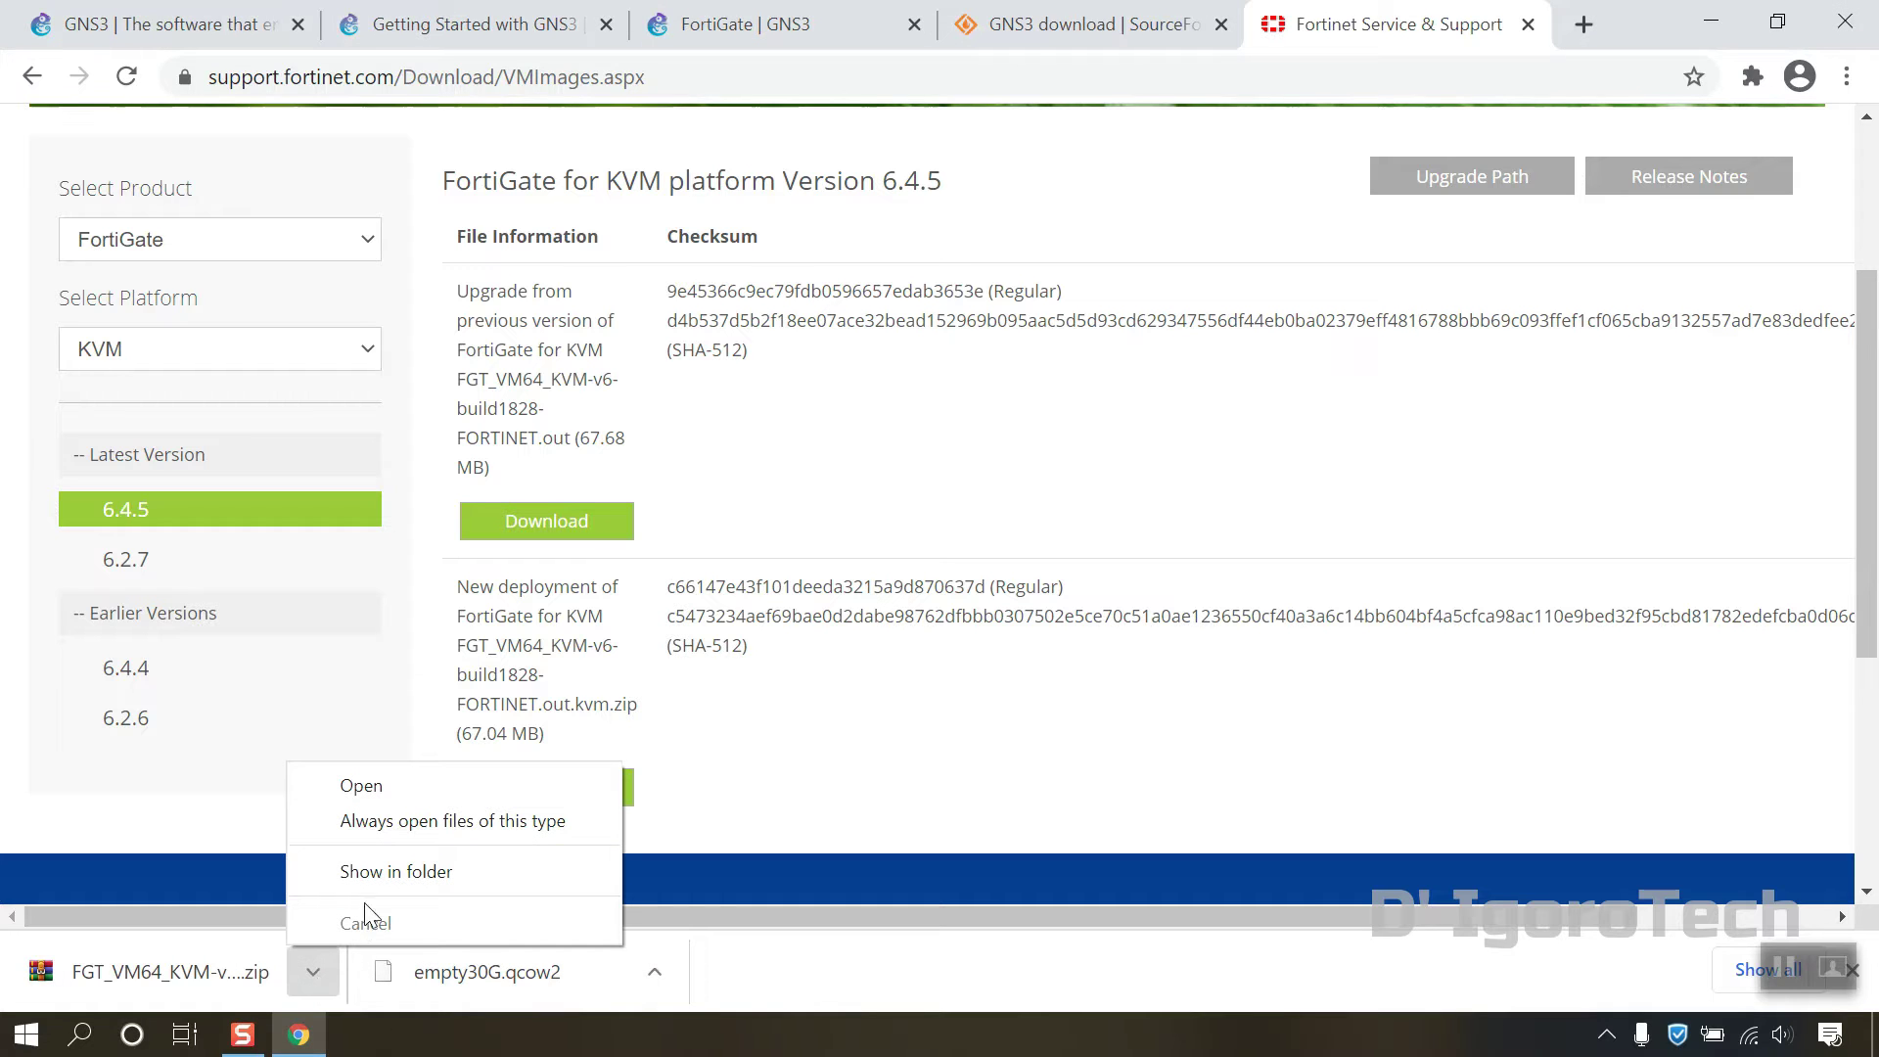
Step: Extract the downloaded FortiGate KVM zip in Downloads to its suggested folder
click(364, 877)
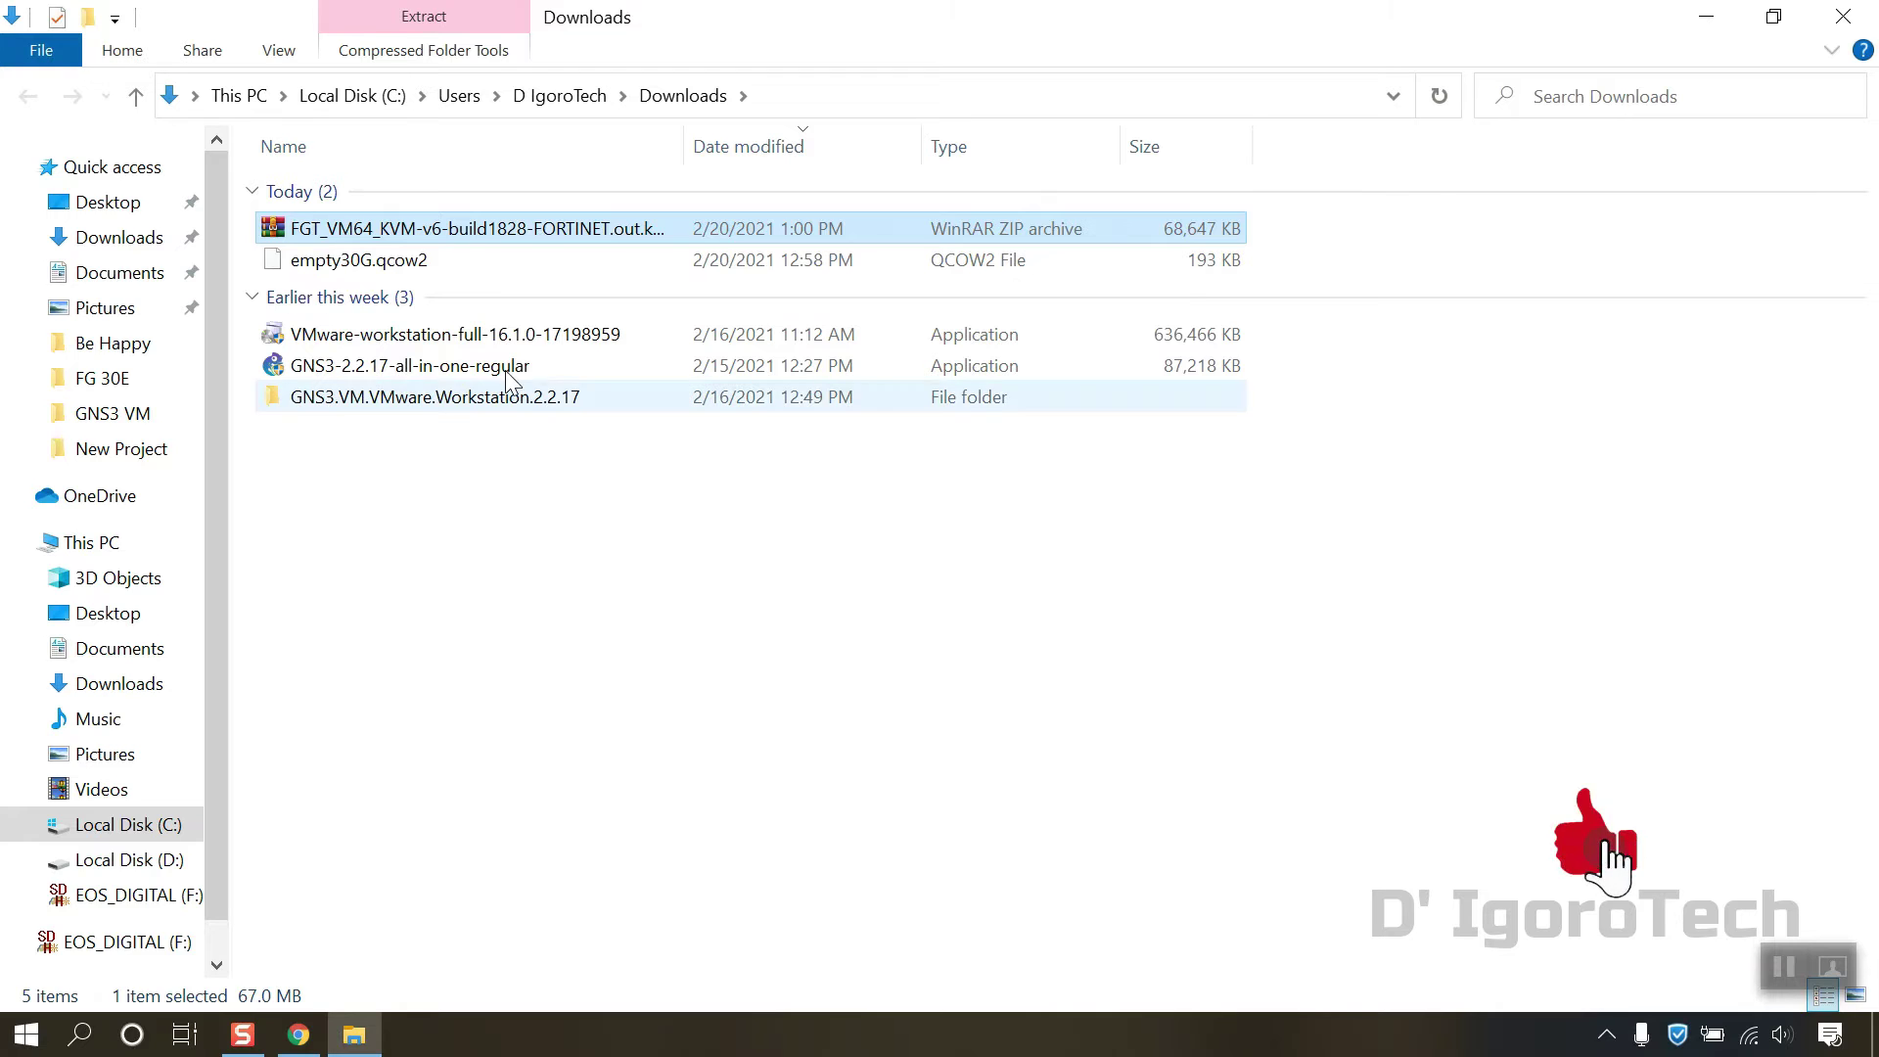
click(412, 264)
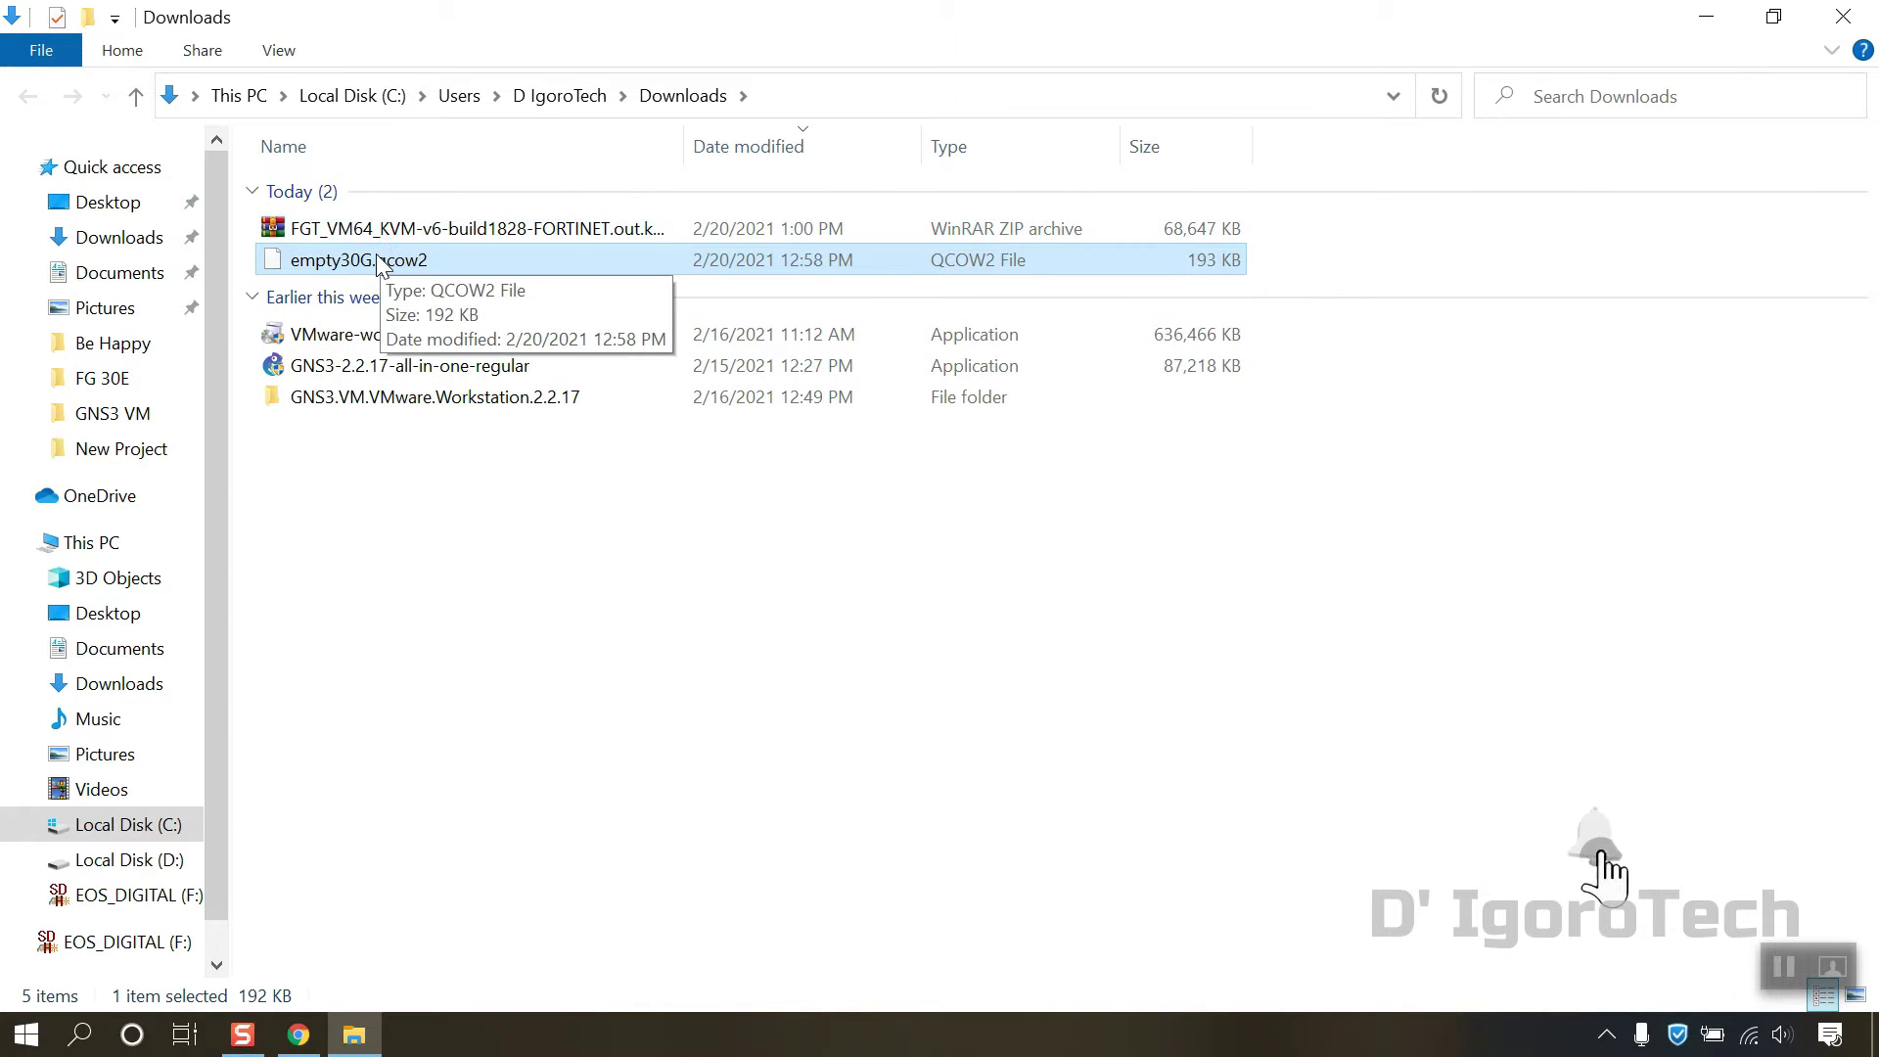
click(372, 227)
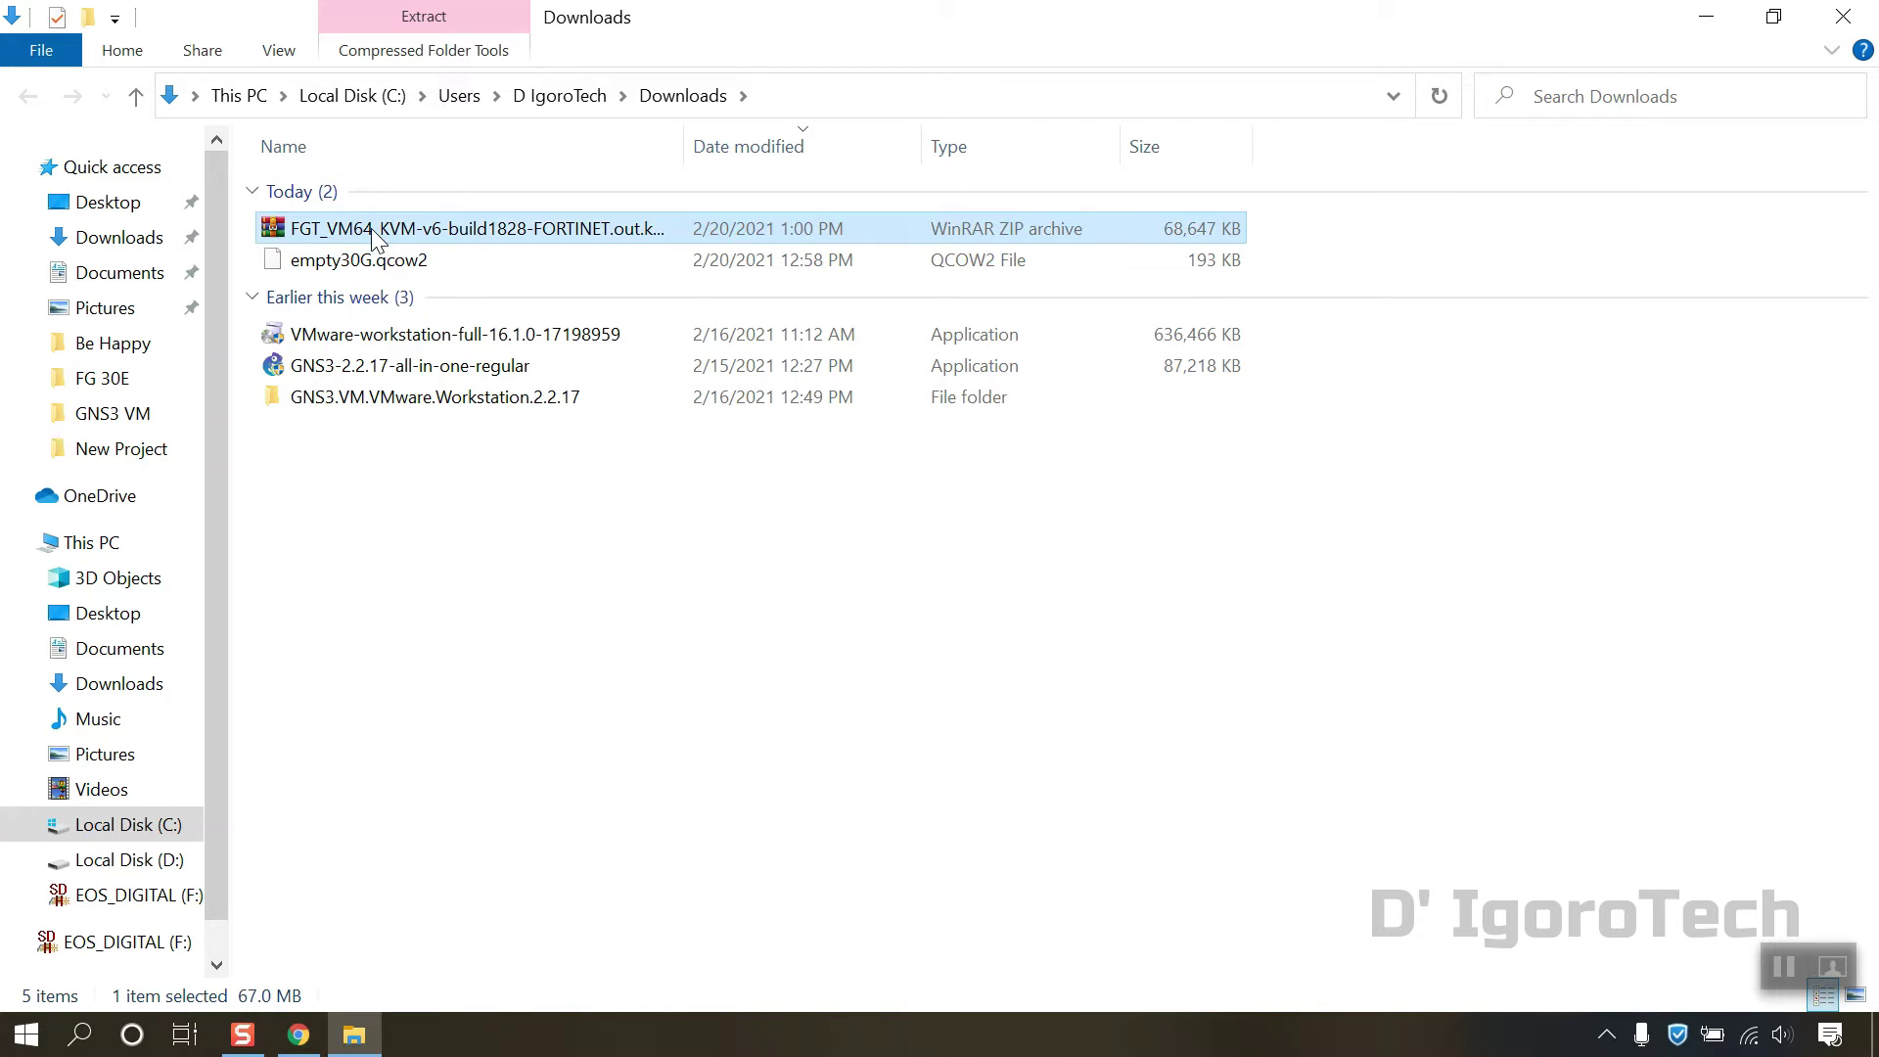
right_click(433, 224)
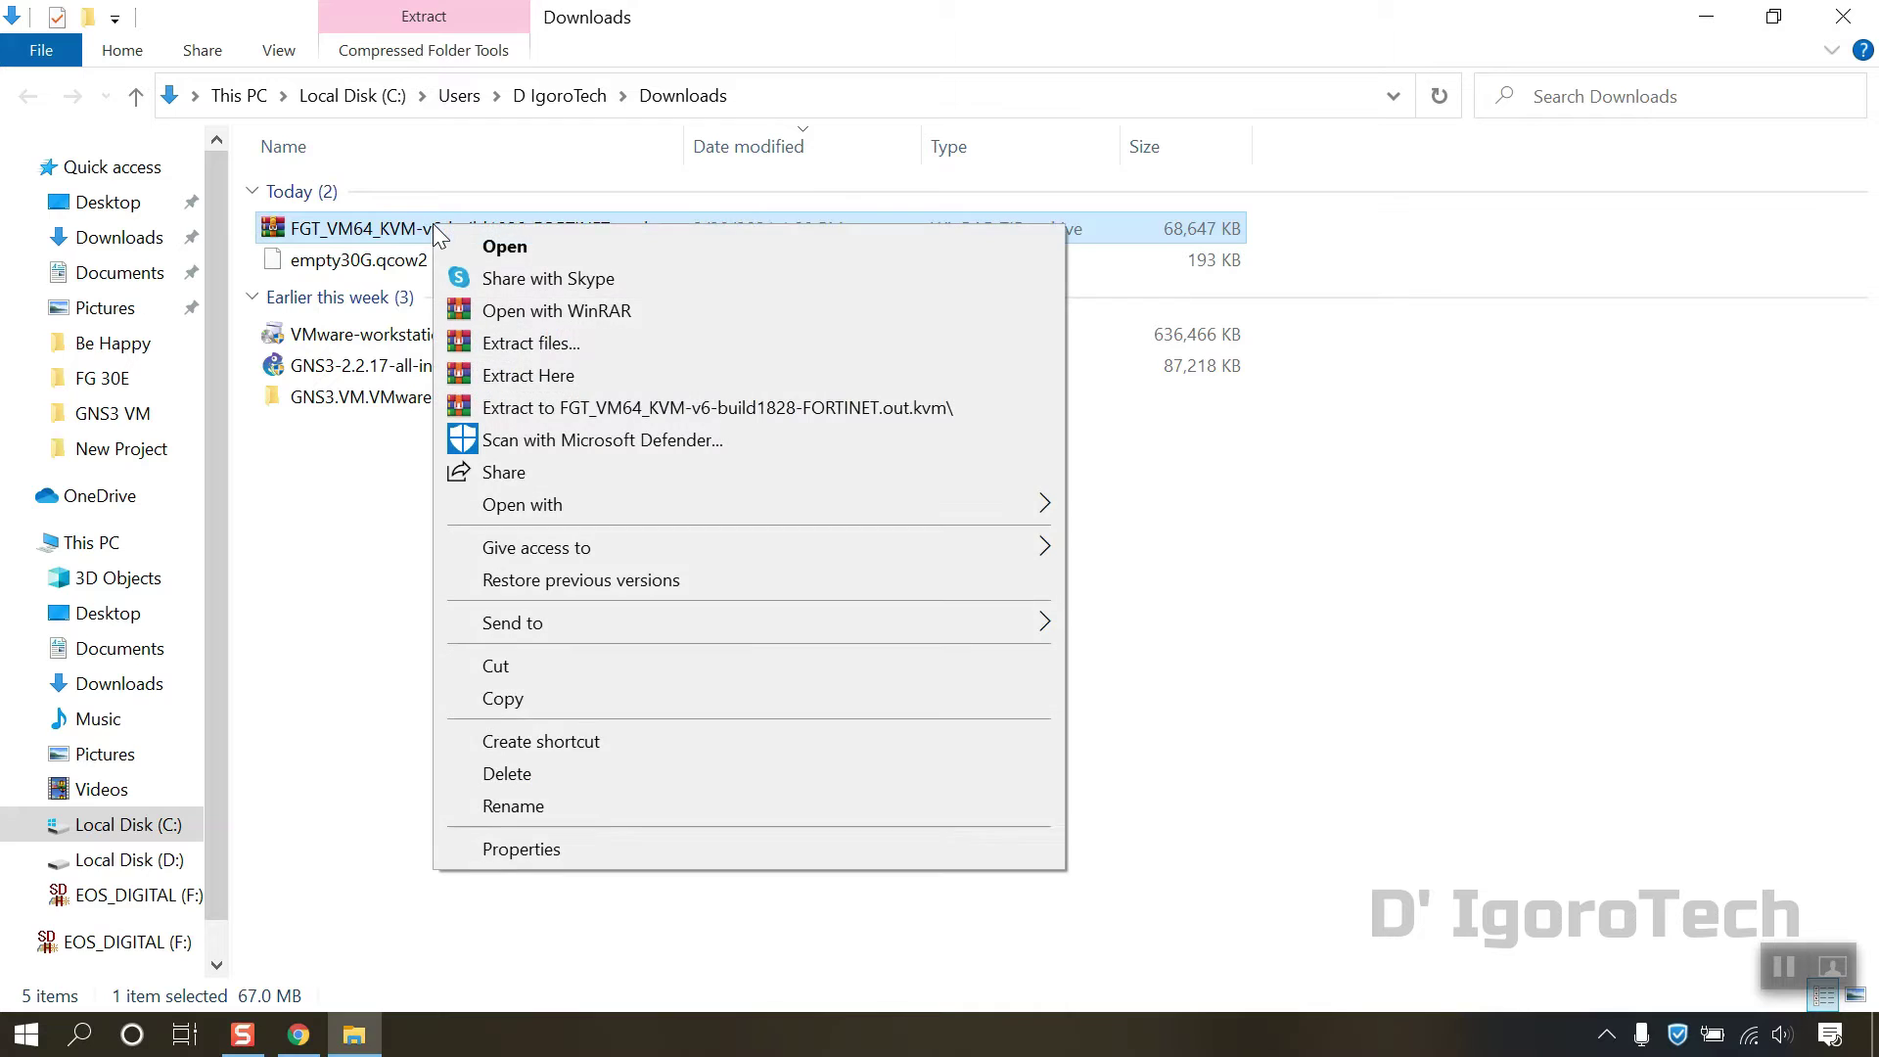
click(511, 348)
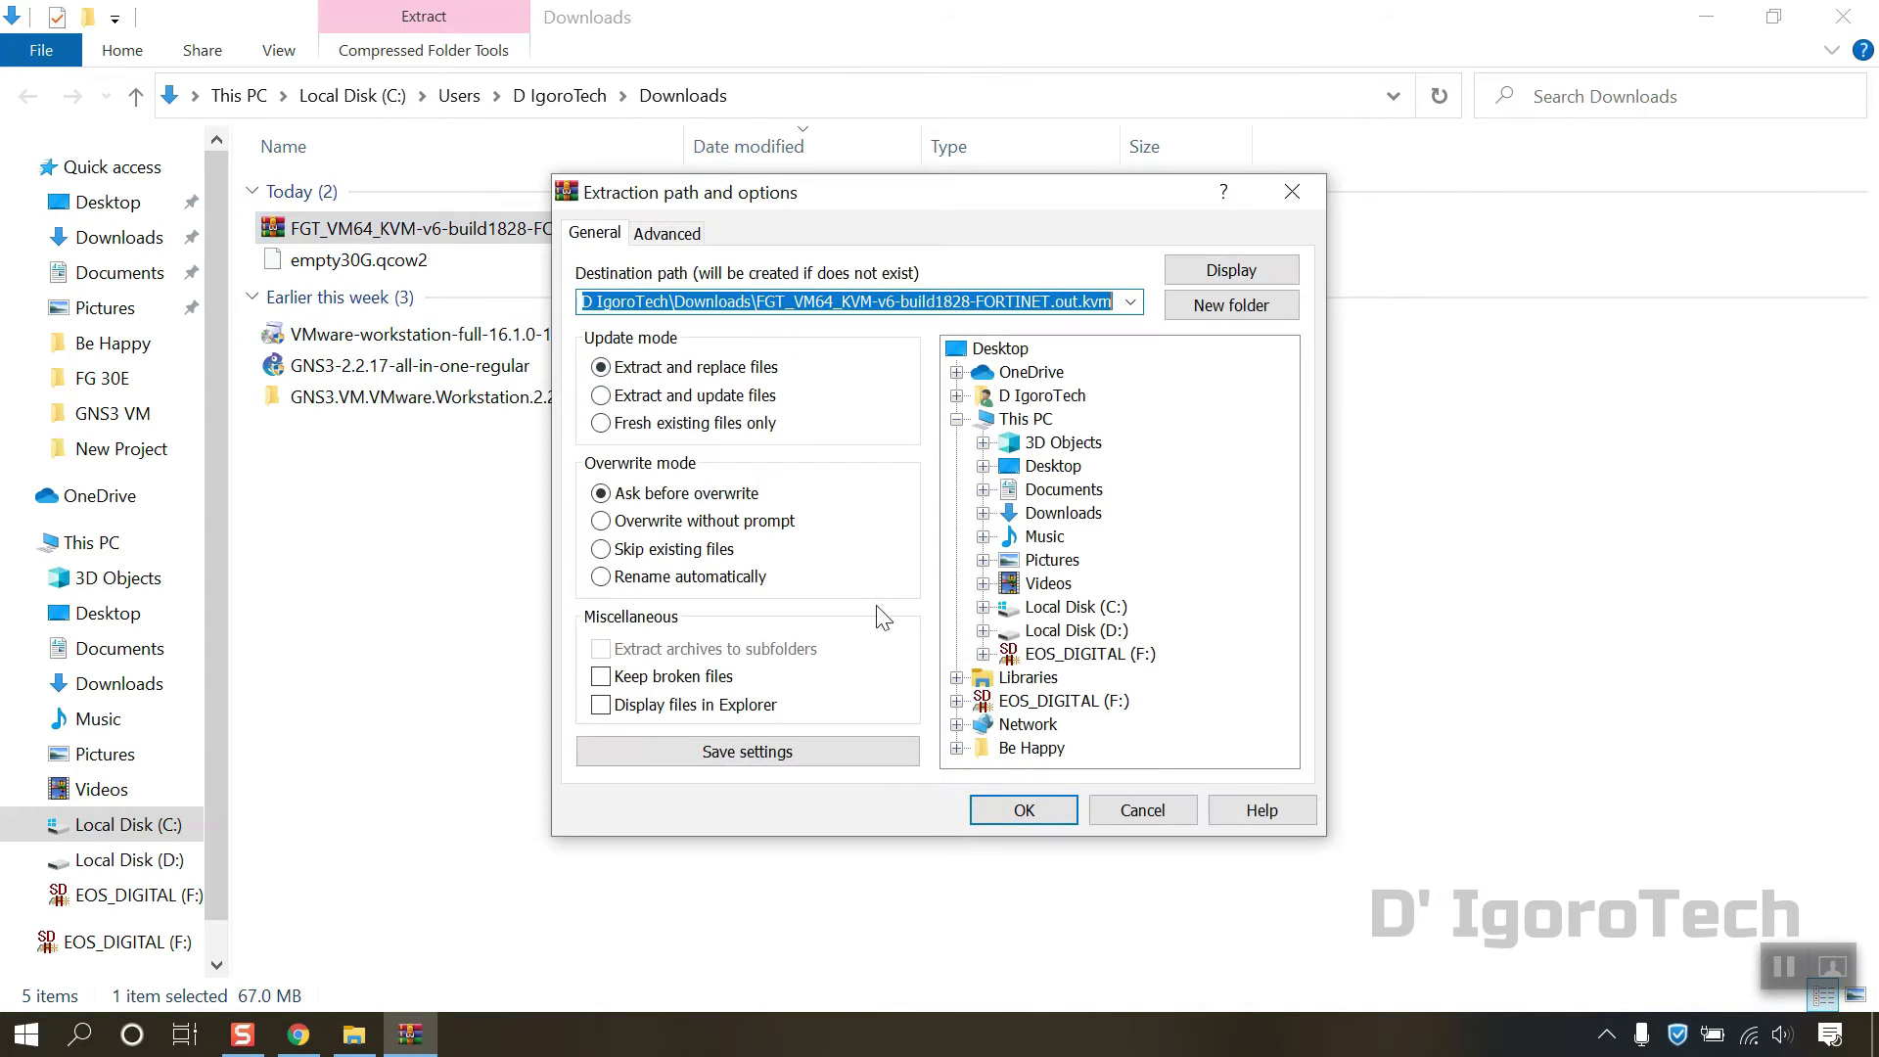
click(1018, 810)
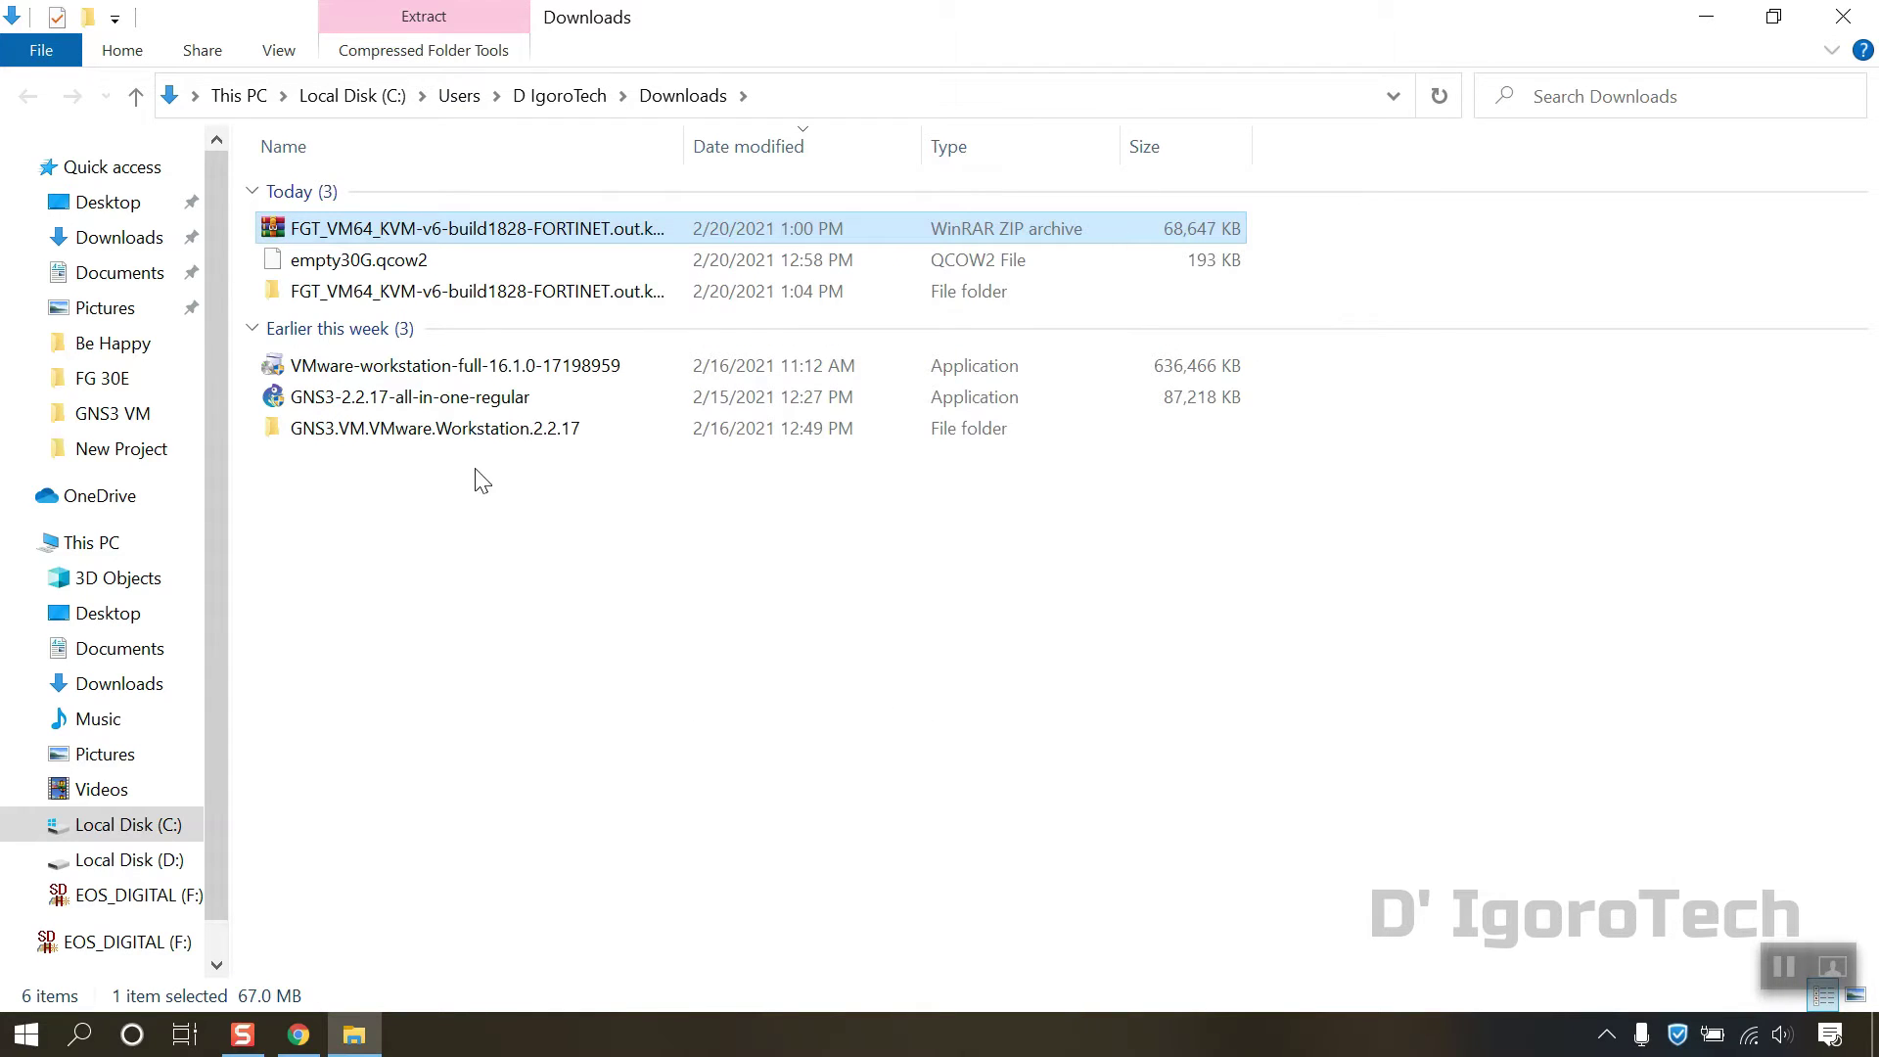
Step: Check the extracted folder contains fortios.qcow2, then close the Downloads window
click(462, 293)
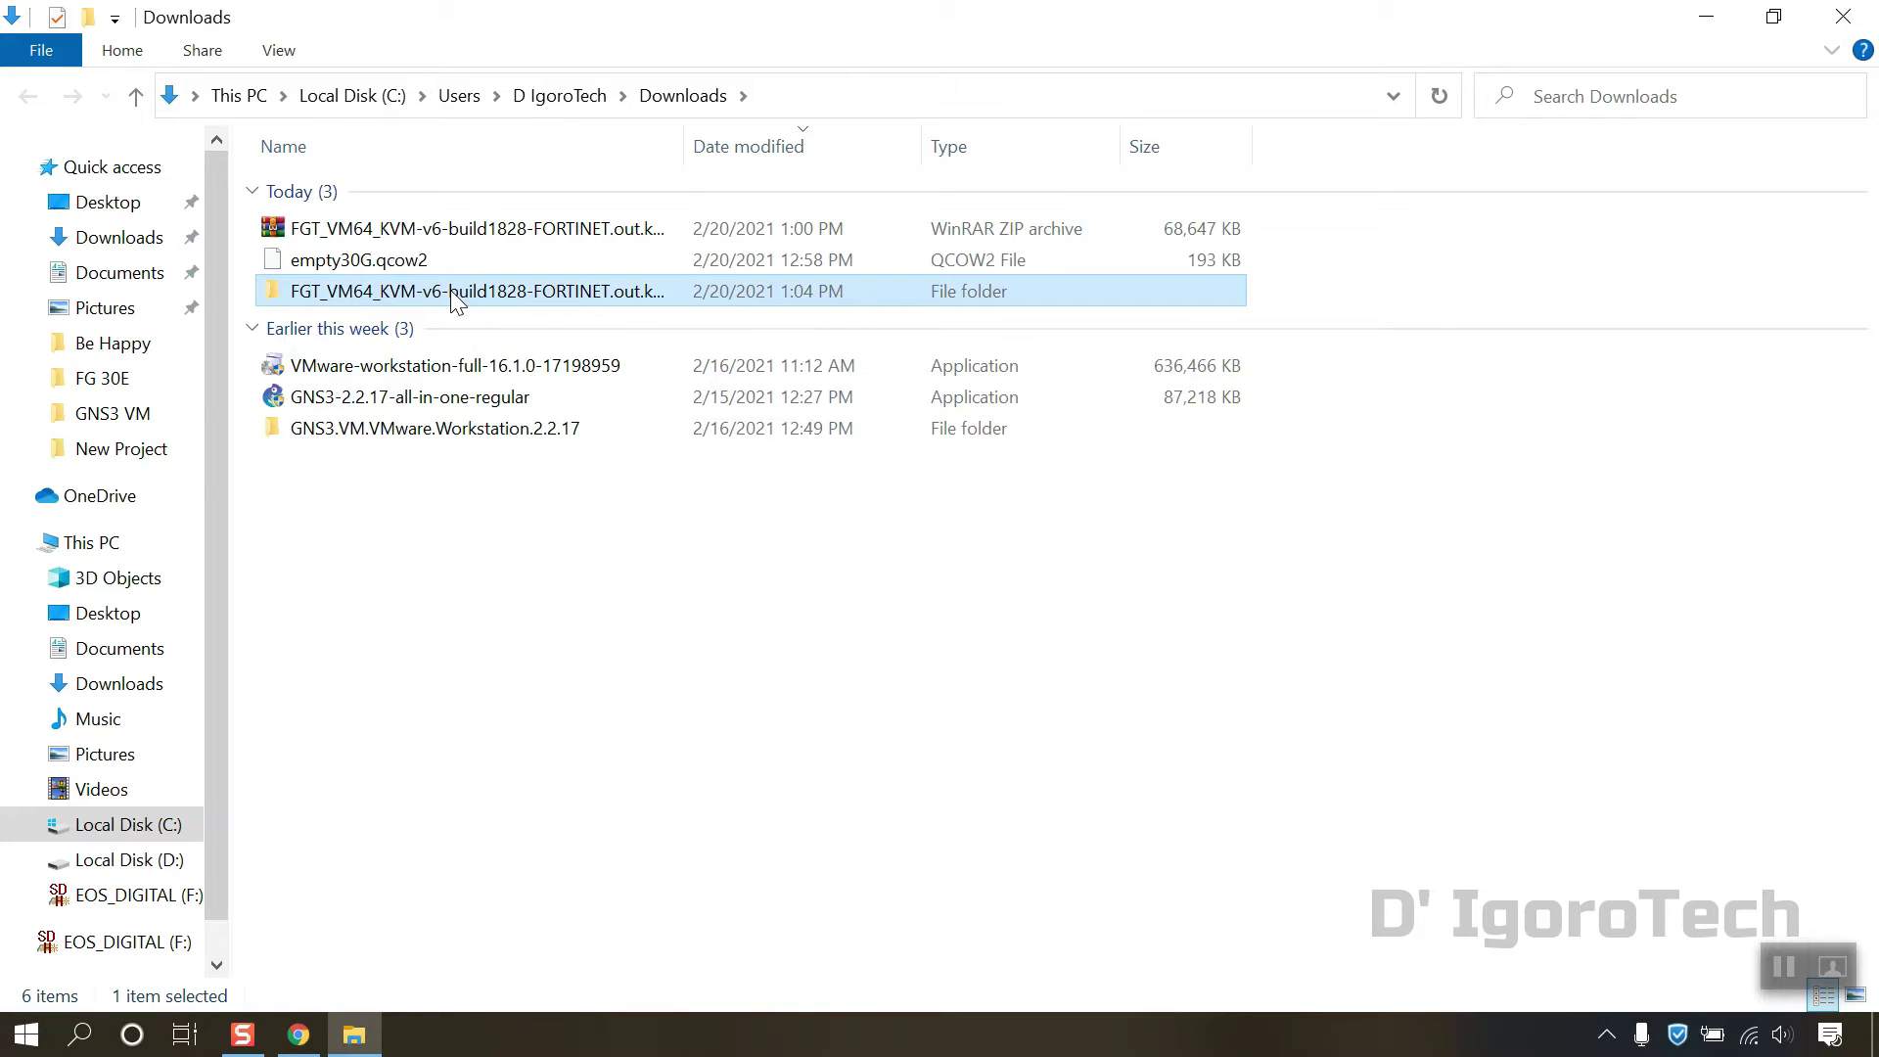
double_click(450, 291)
click(380, 200)
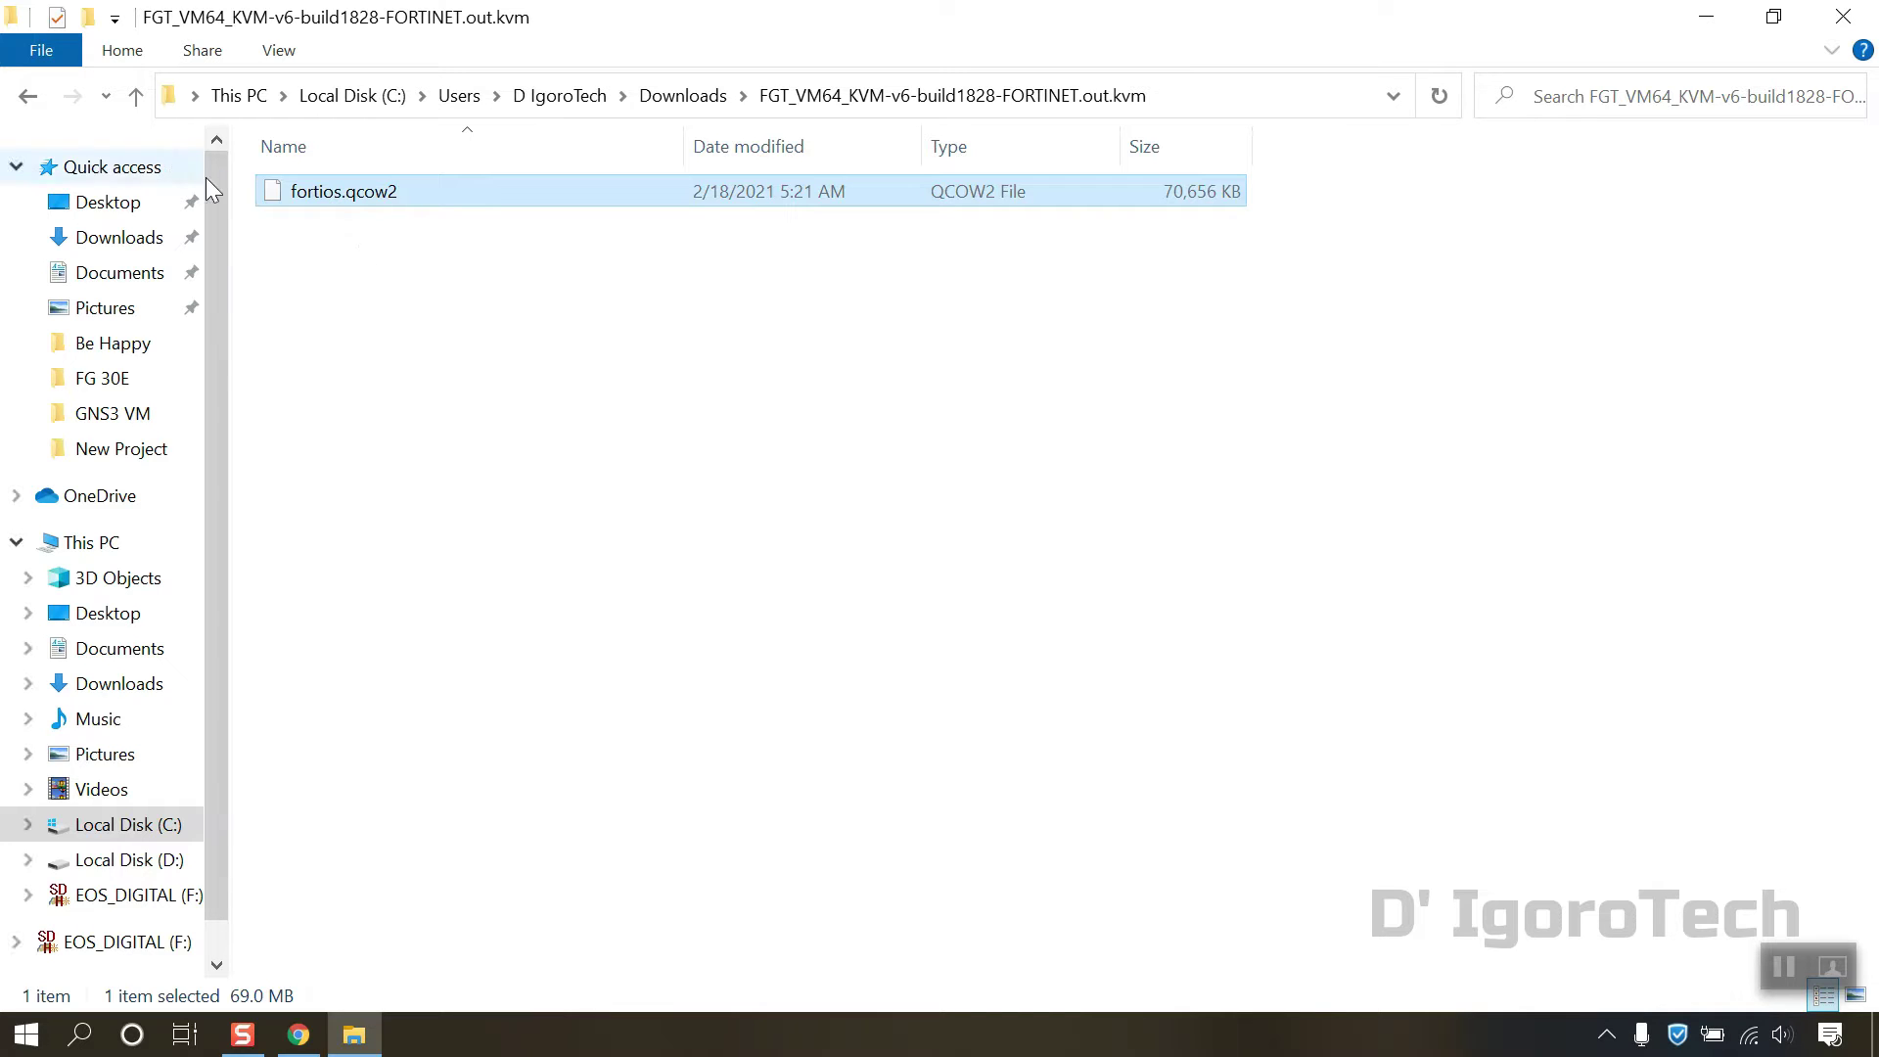
click(33, 102)
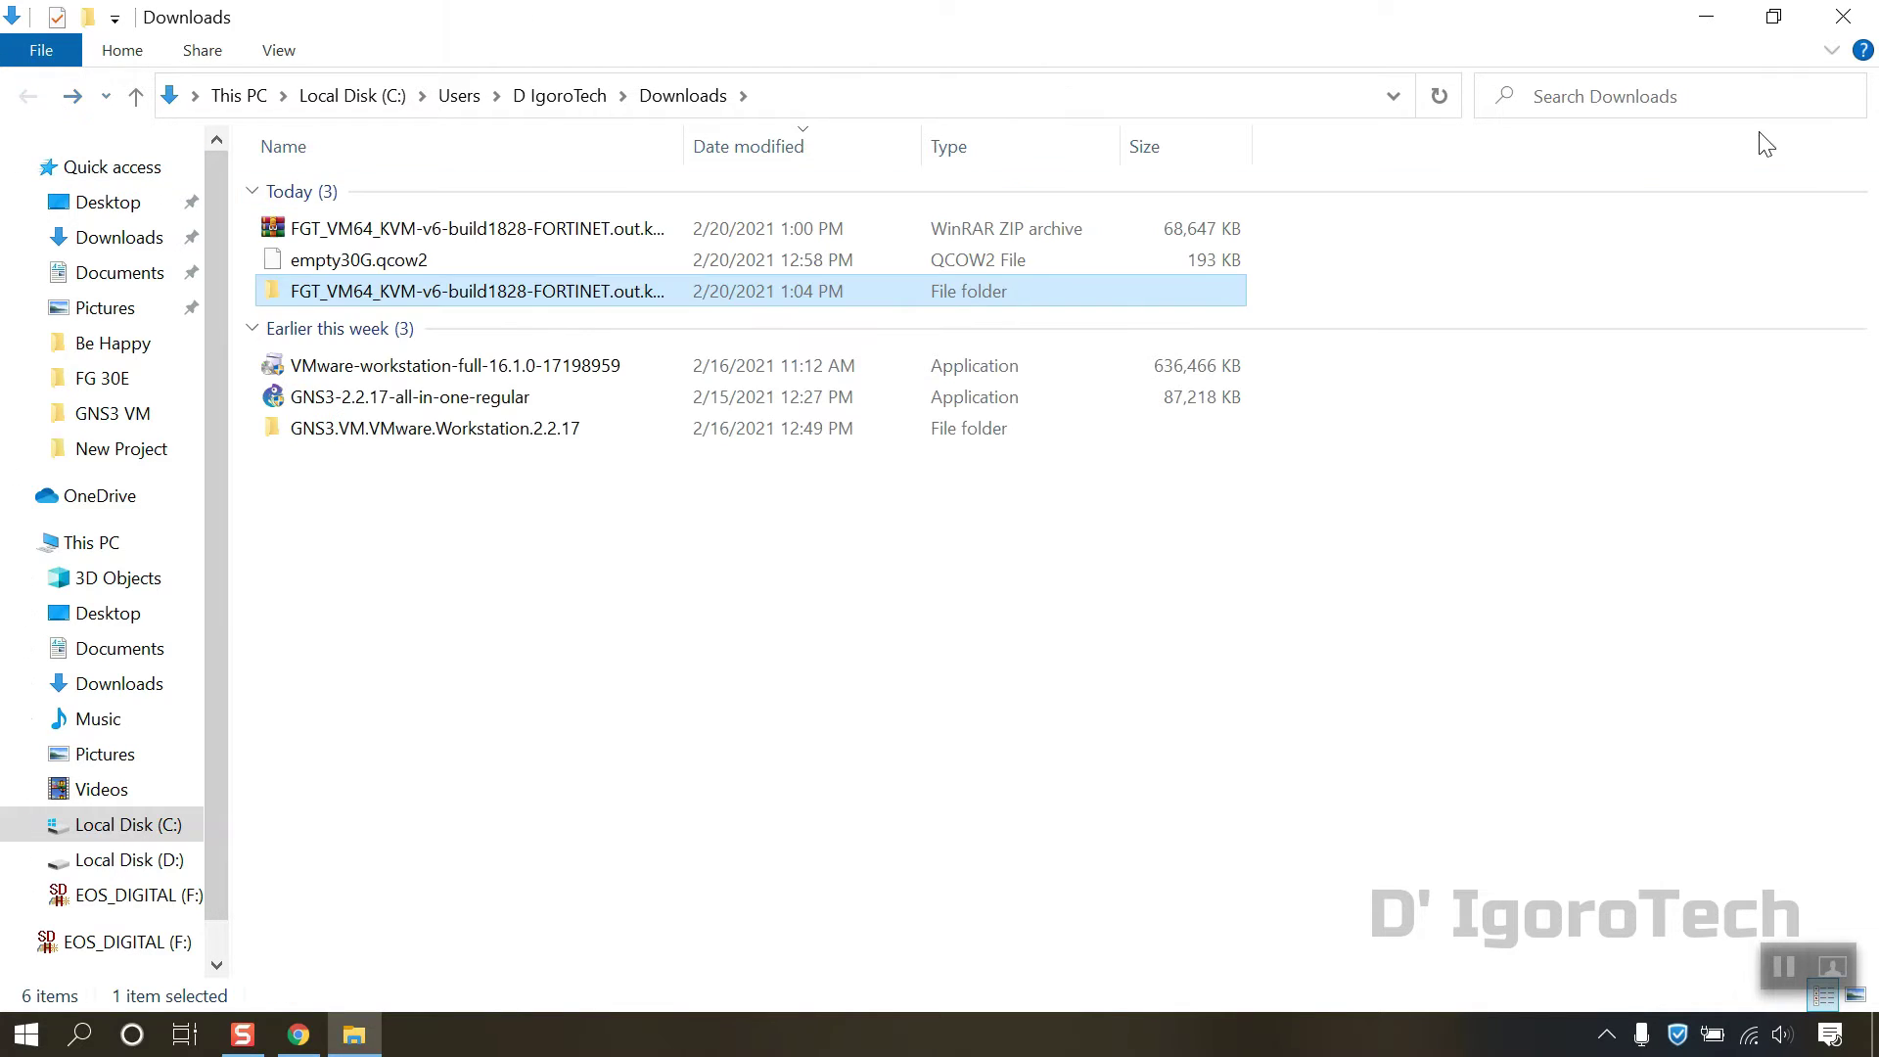
click(1843, 16)
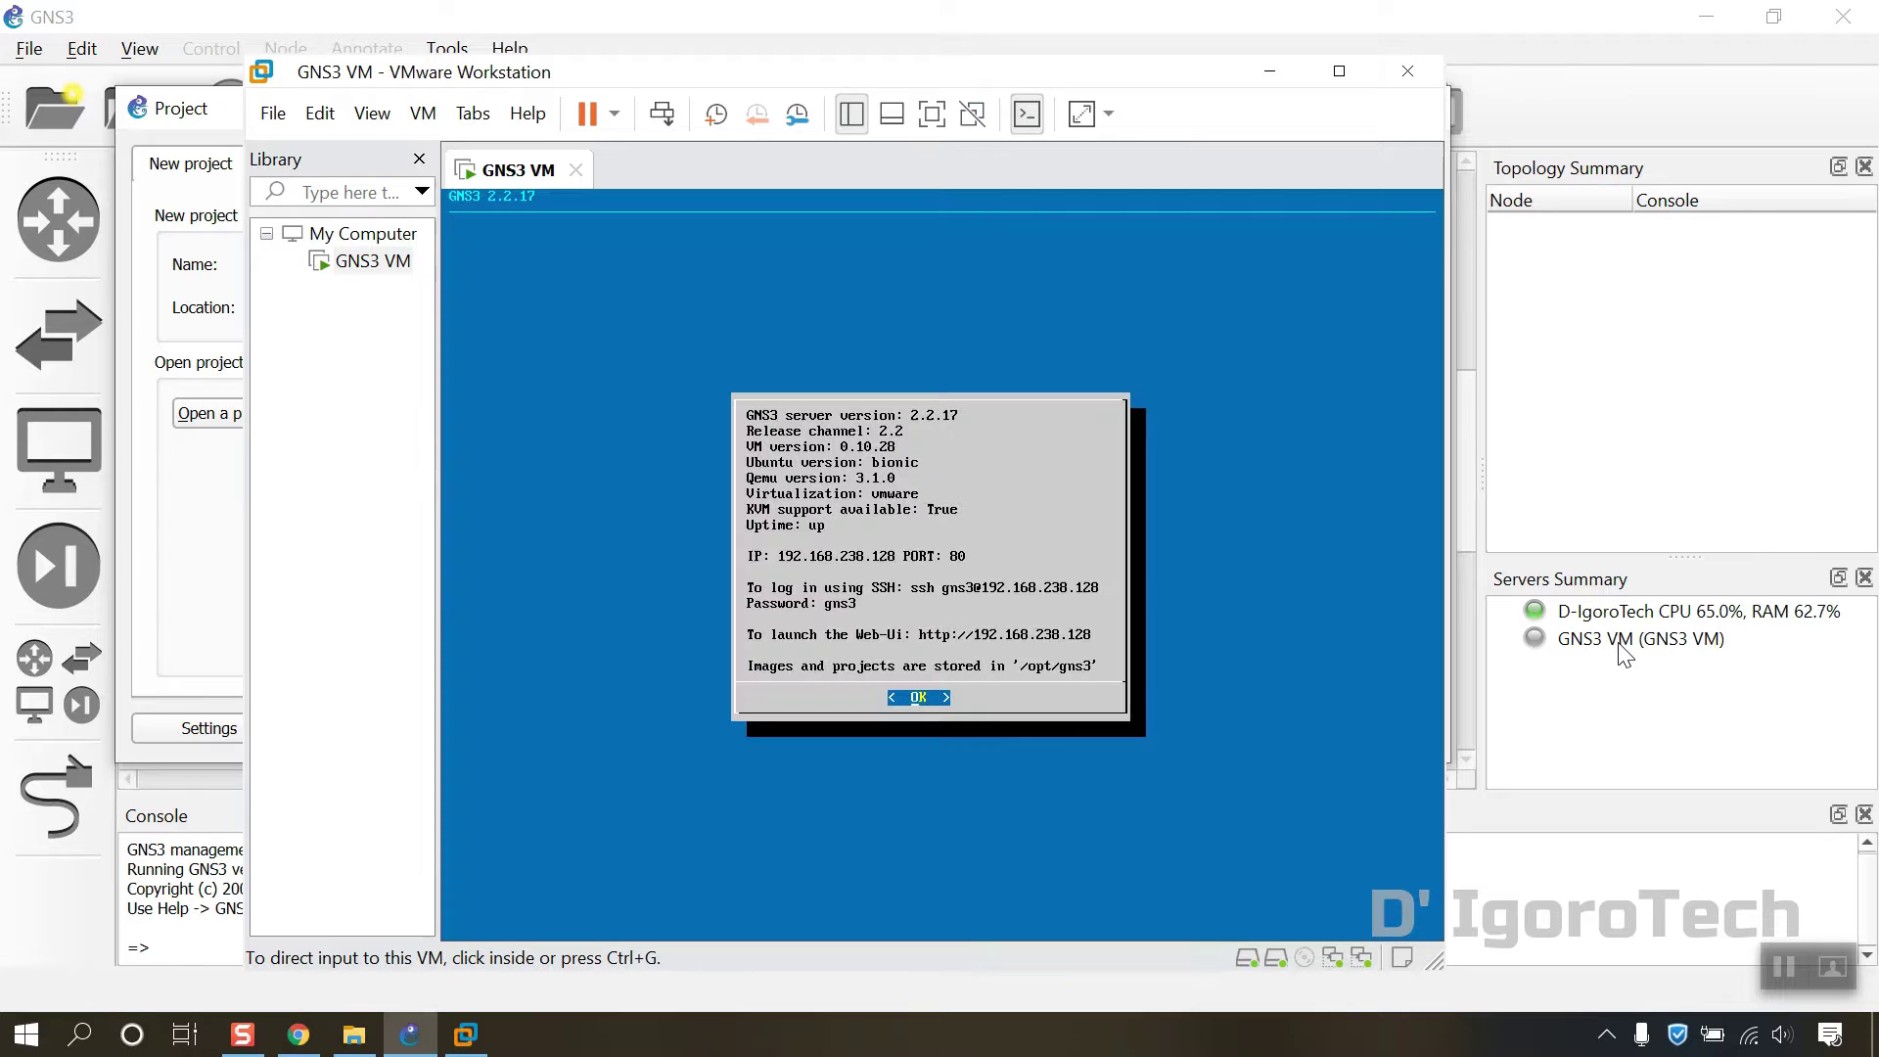
Step: Cancel the GNS3 new-project dialog, leaving the empty workspace, and open the Edit menu
click(1554, 755)
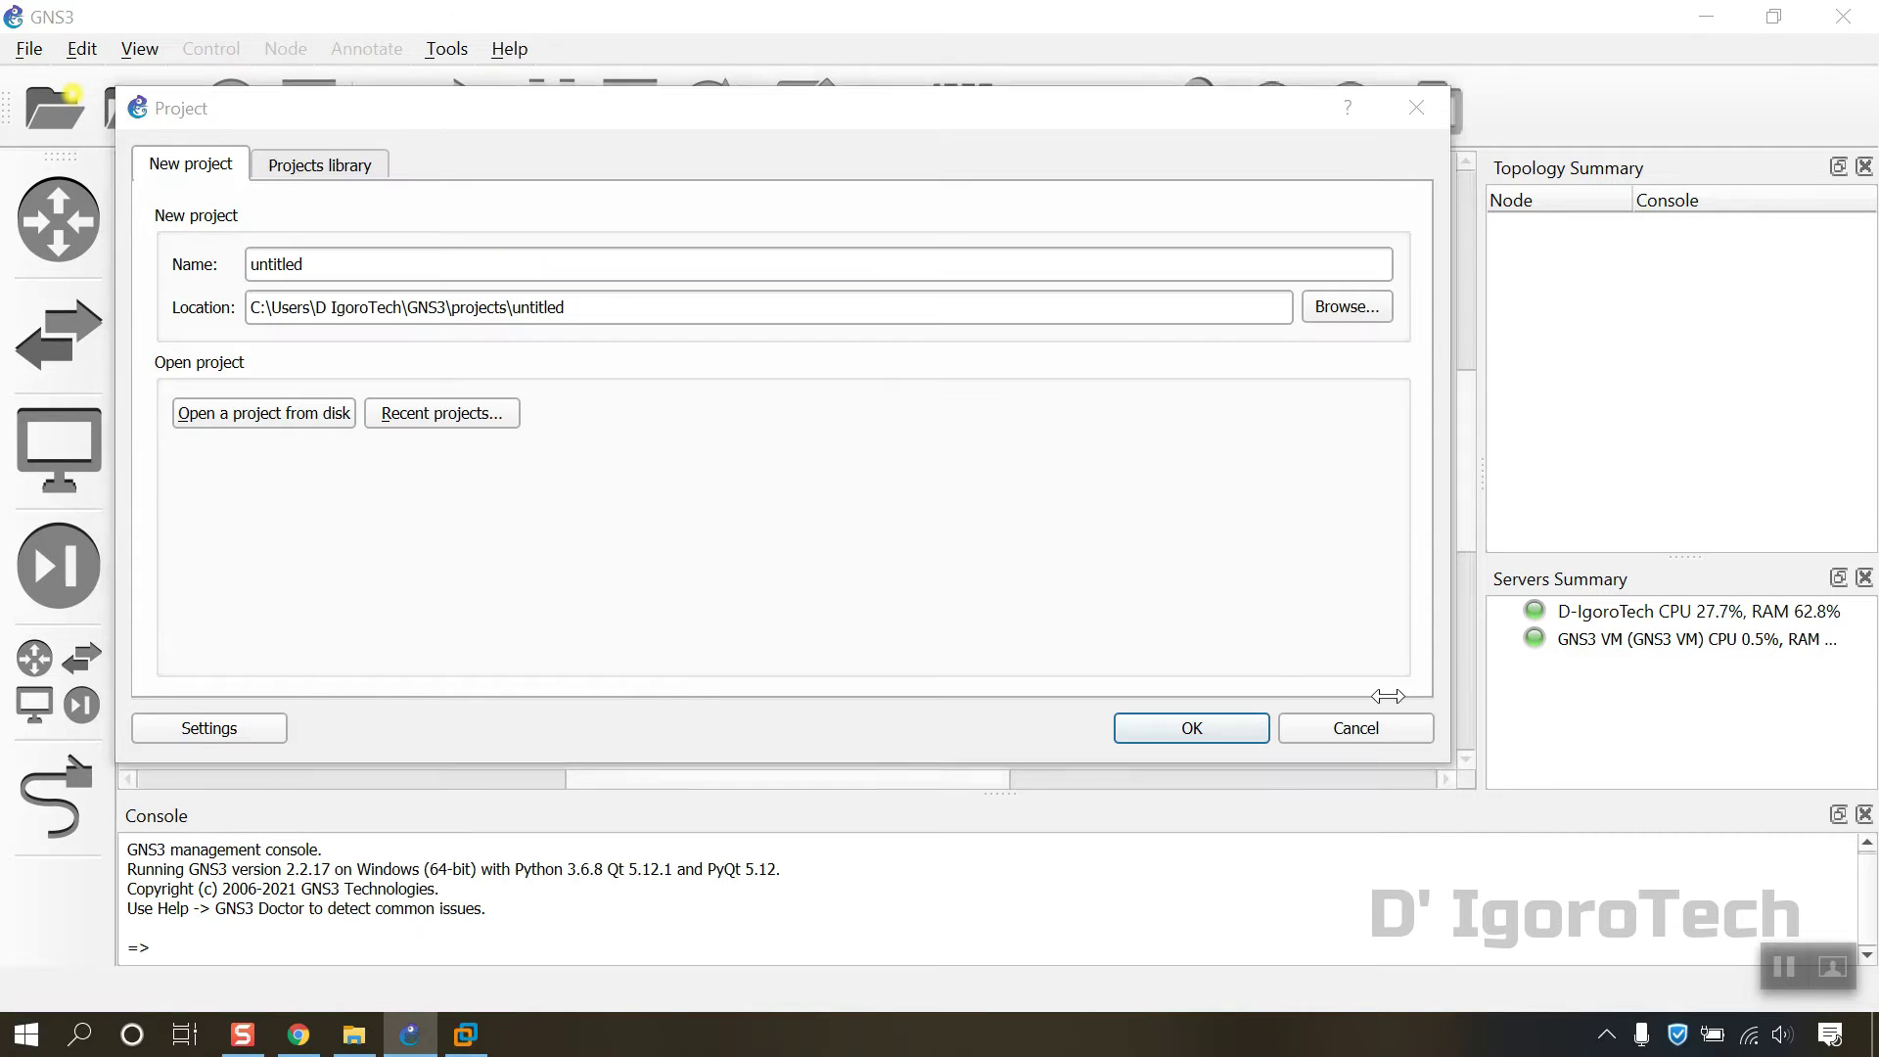
click(1358, 730)
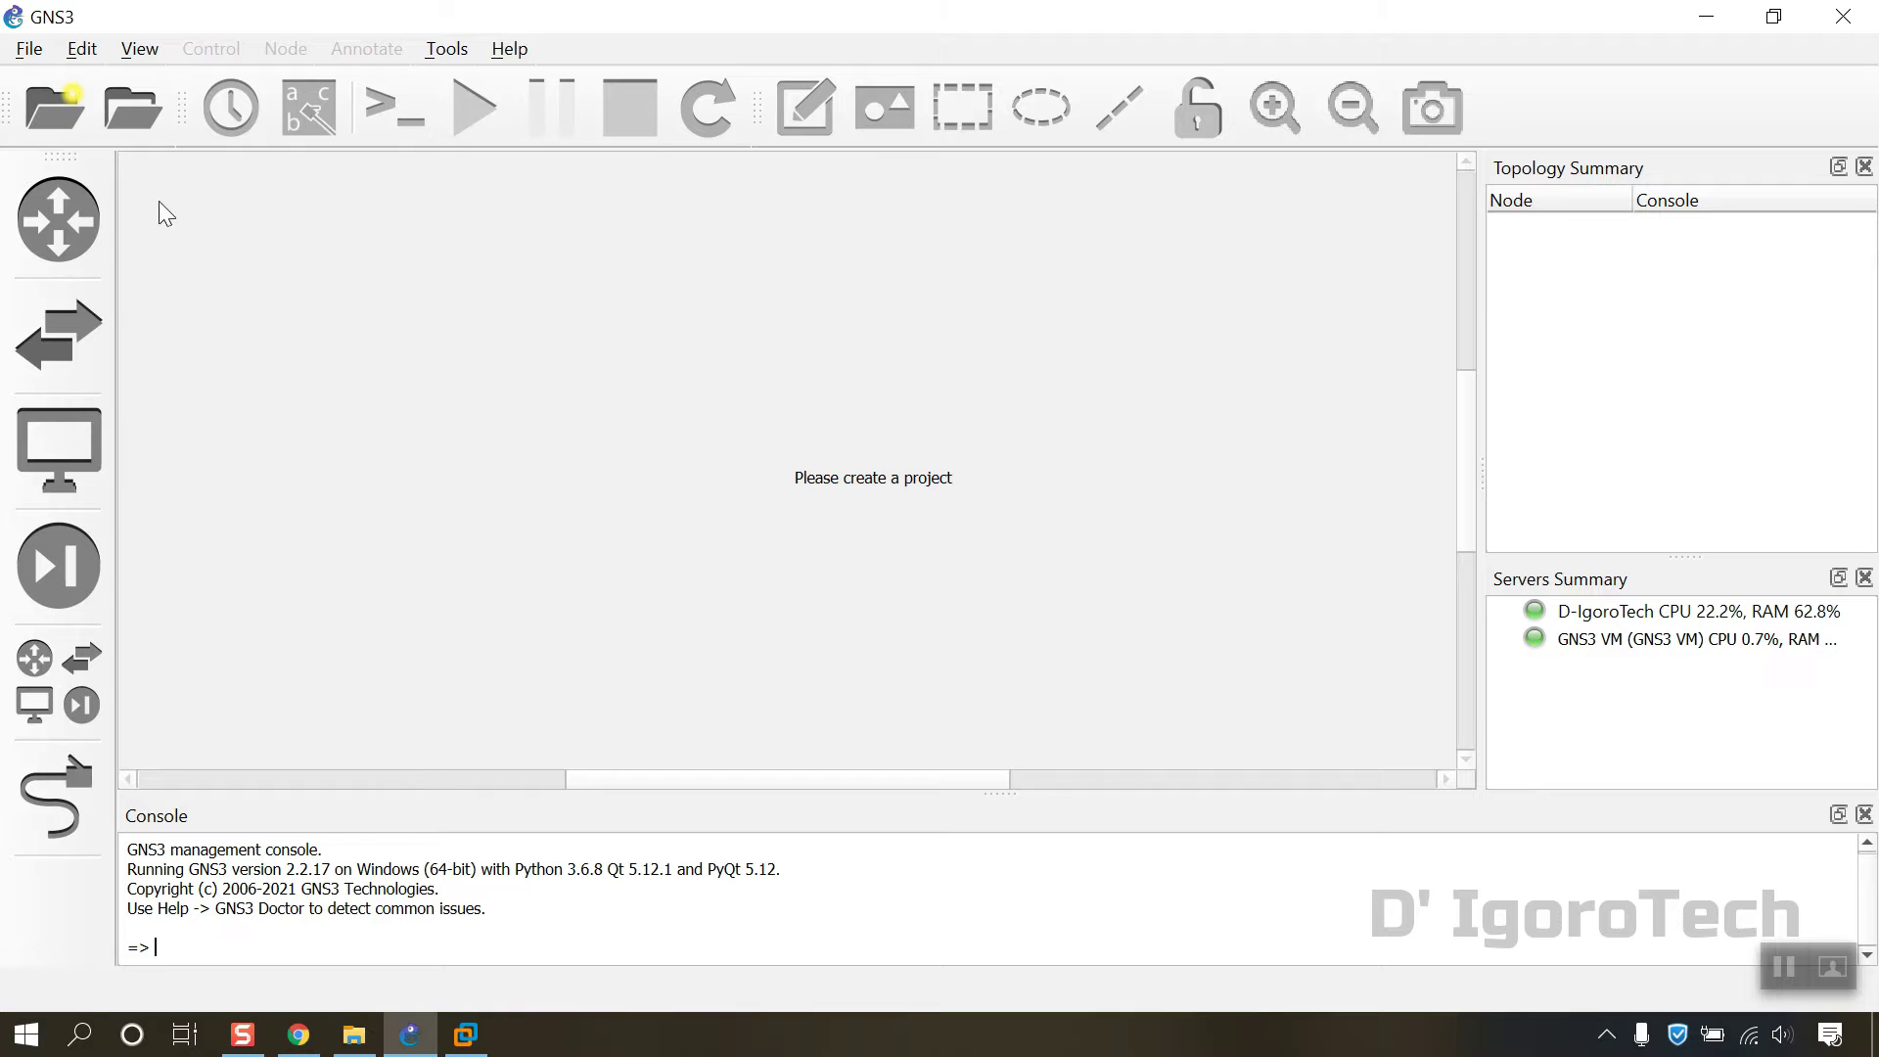
click(84, 50)
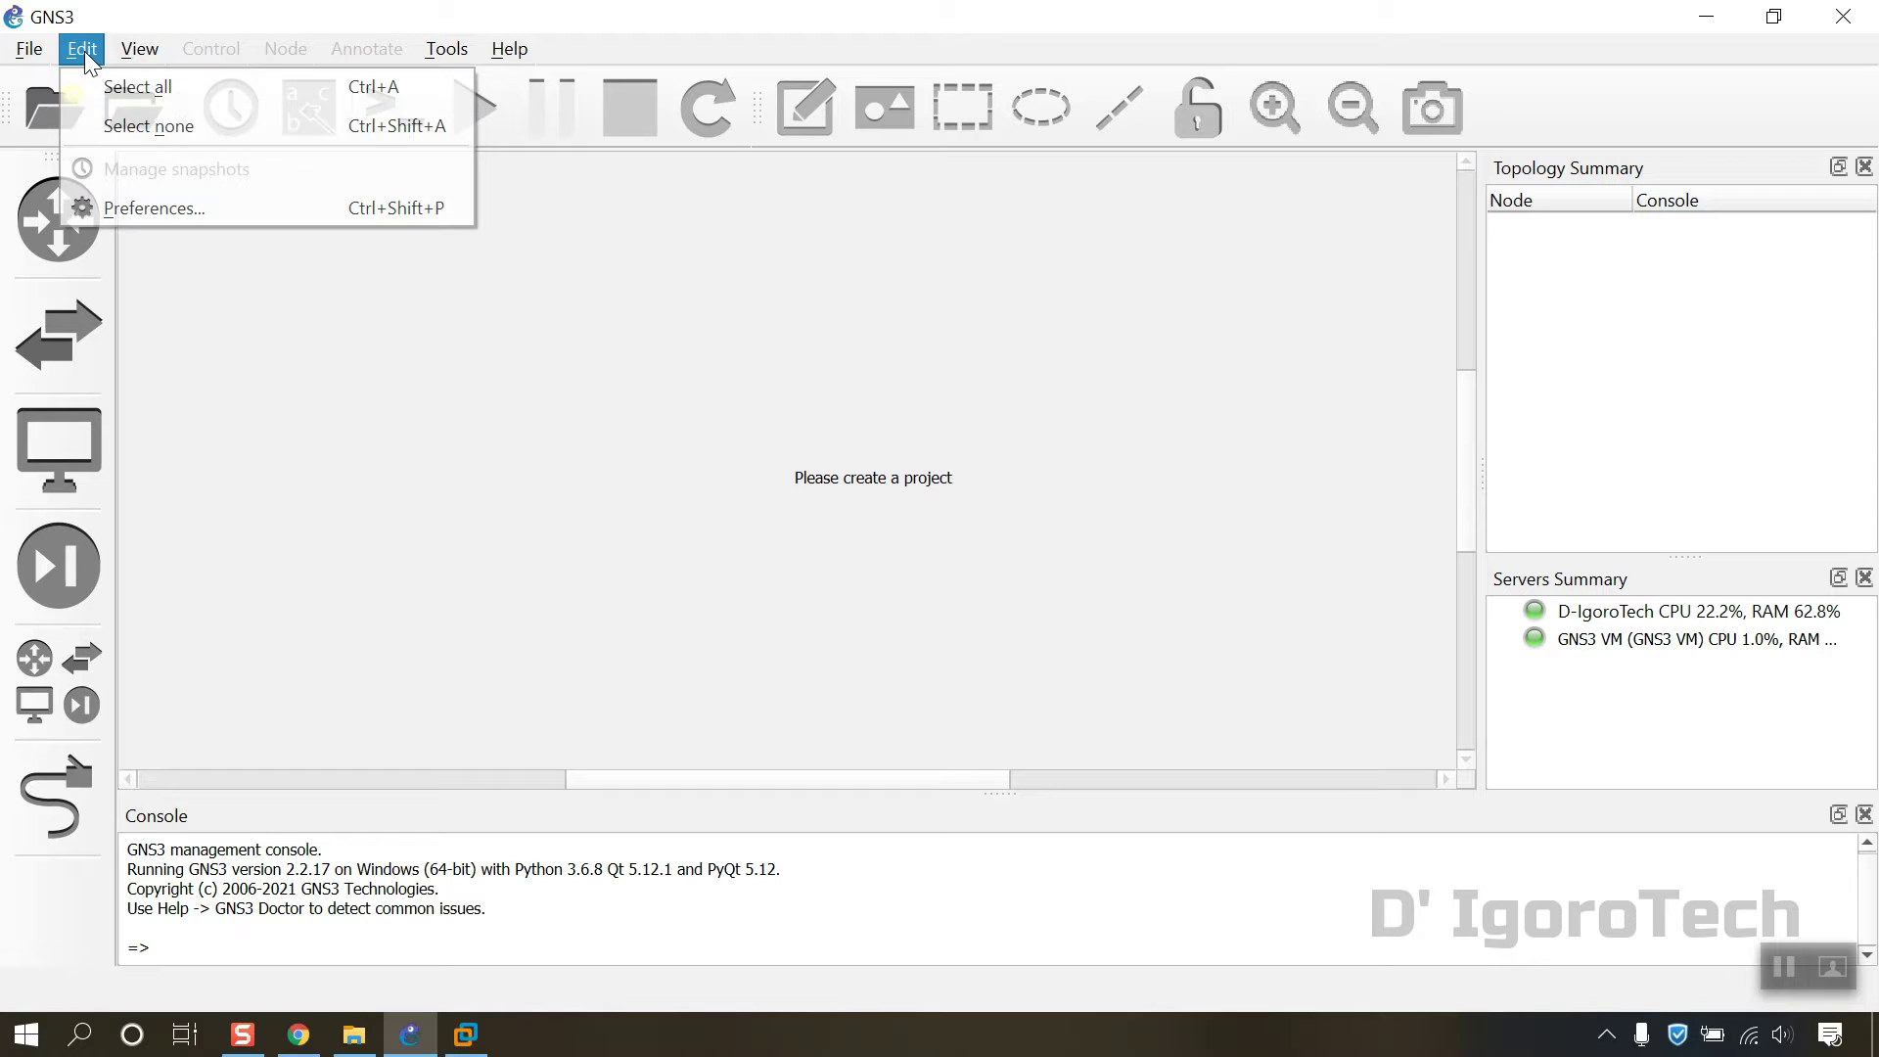
Step: Open Preferences at the General page showing the local paths
click(115, 207)
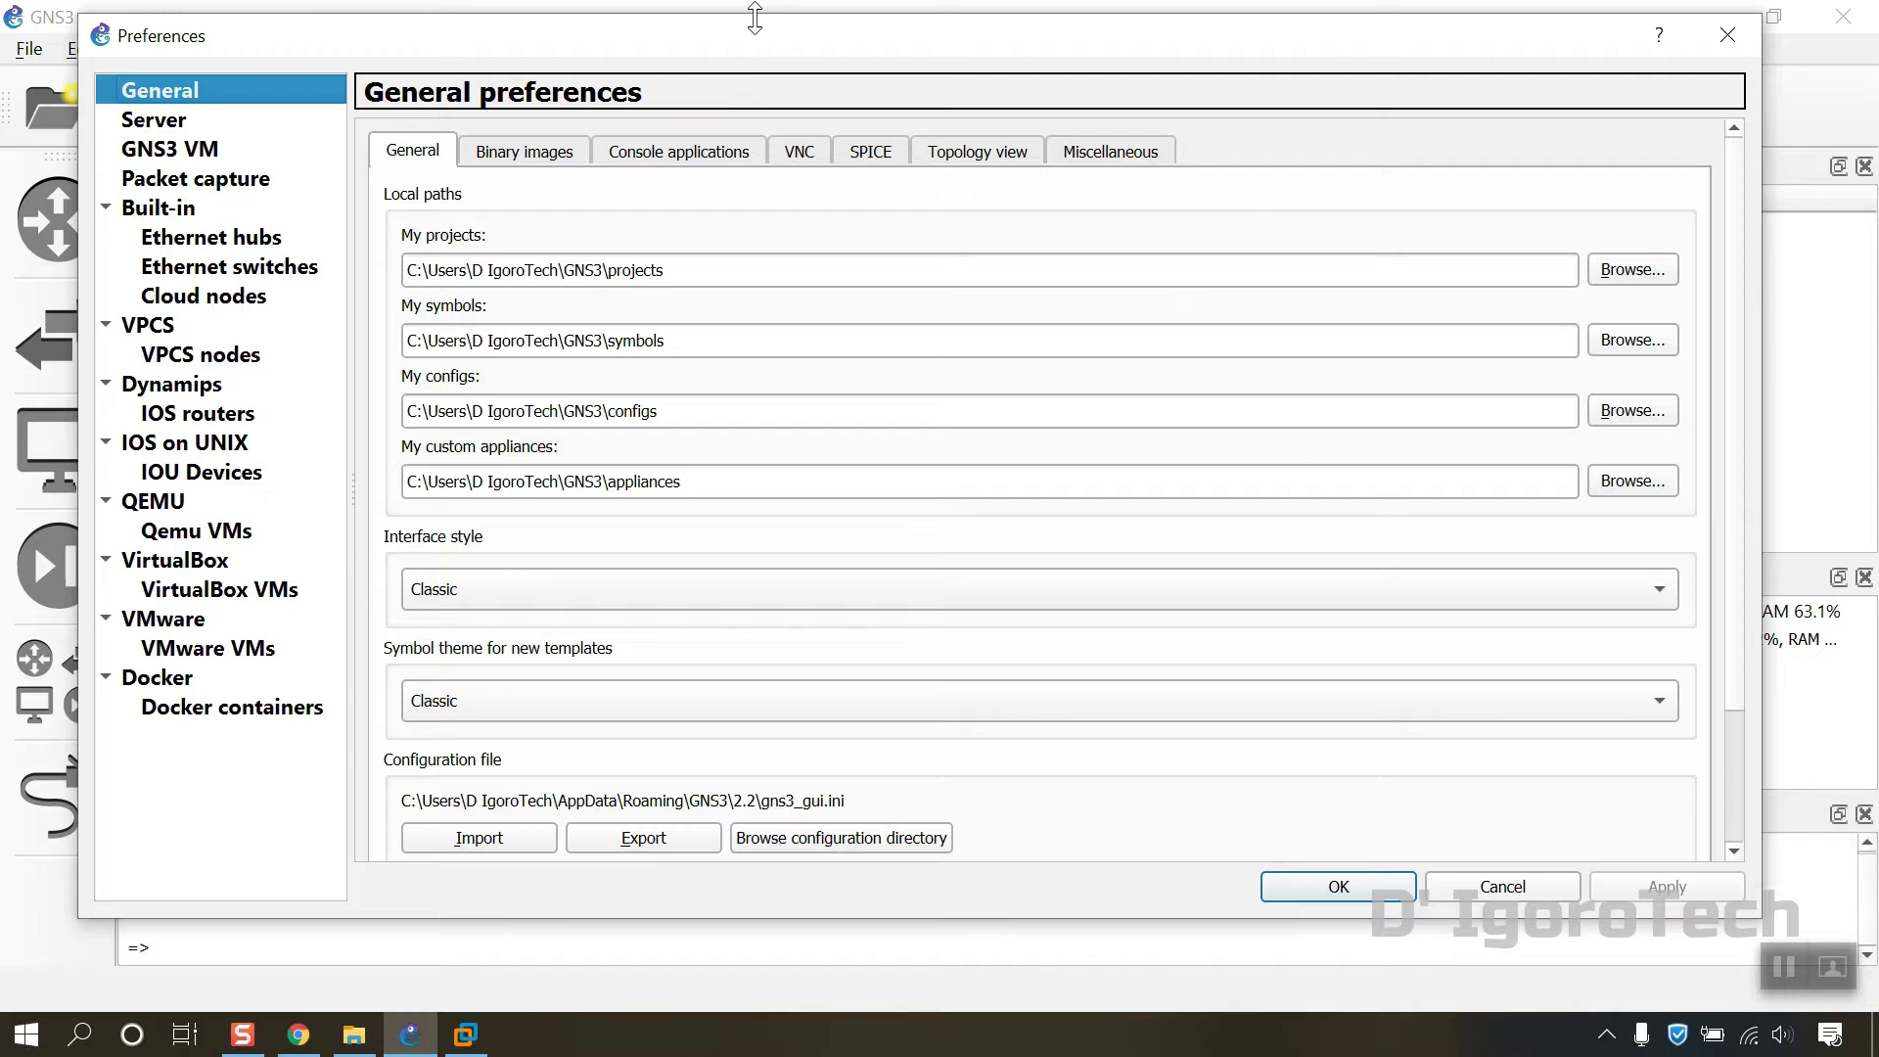
Step: From the projects folder picker, create a GNS3 folder on Local Disk (D:)
drag(752, 42, 679, 49)
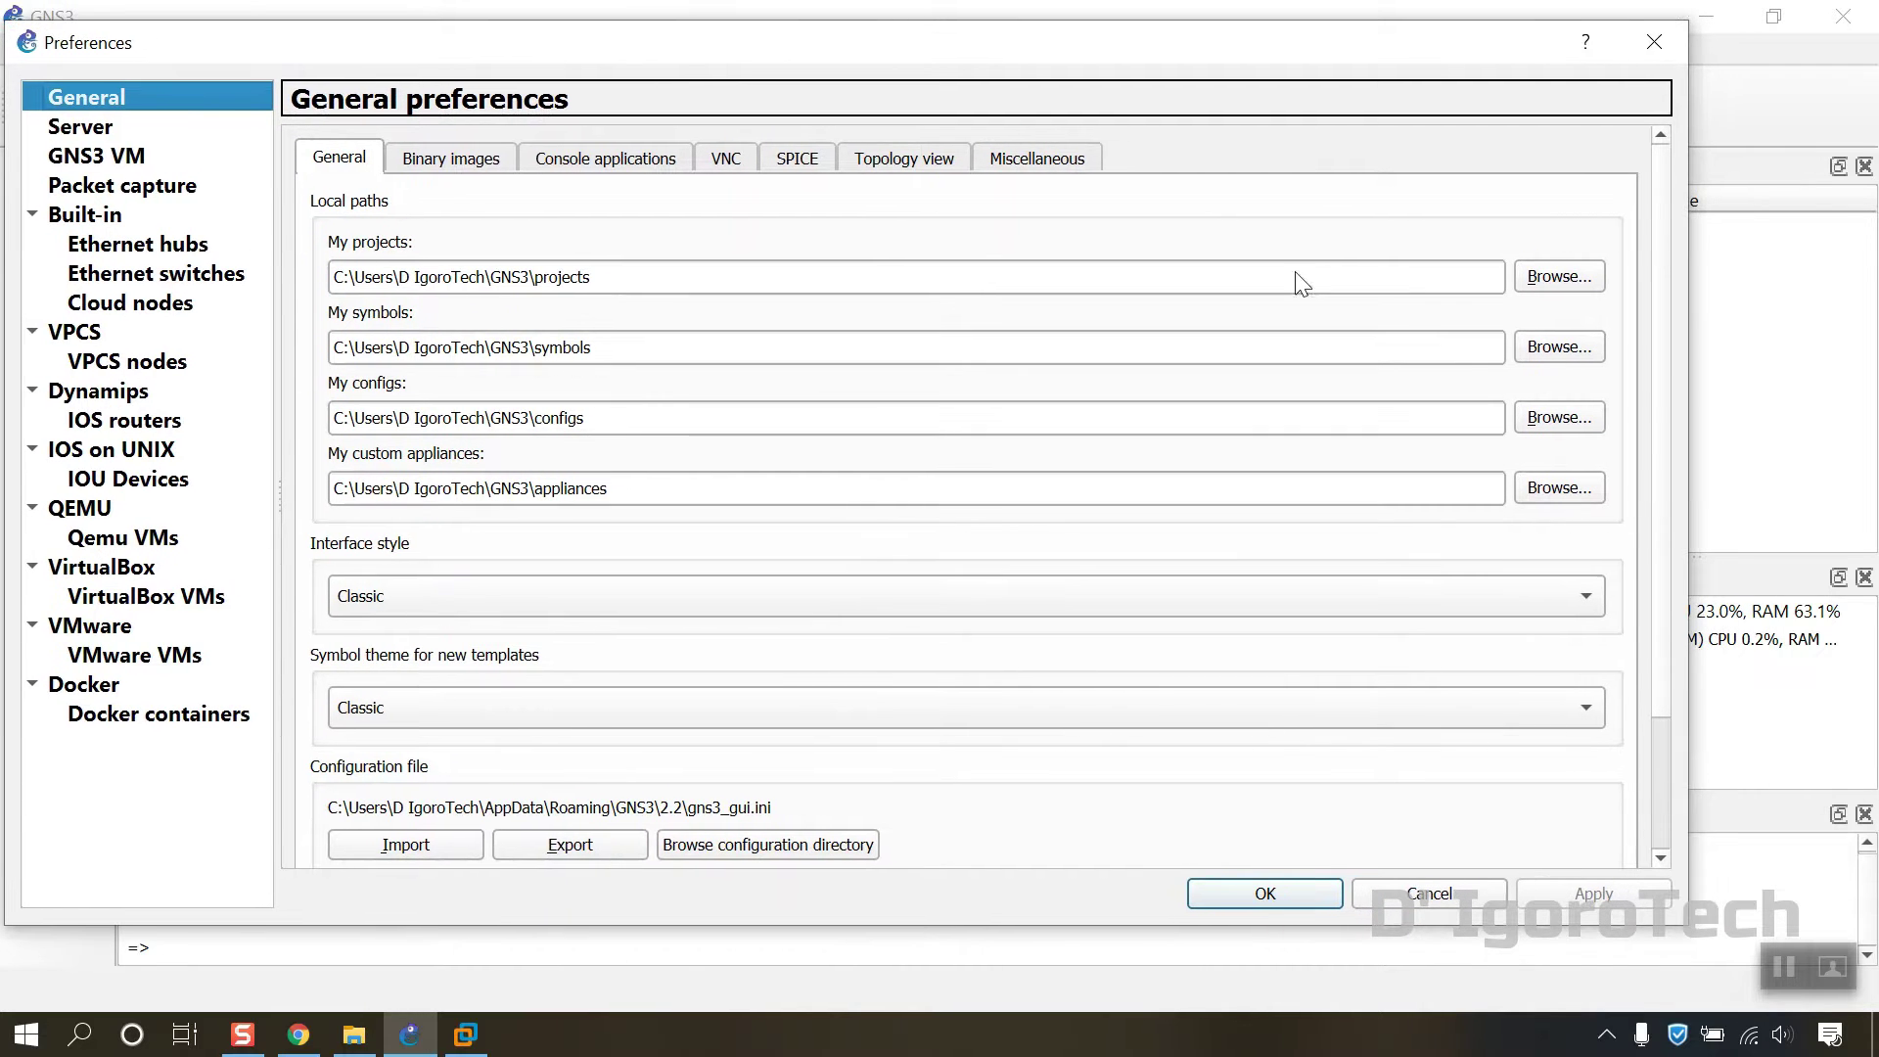
click(1556, 277)
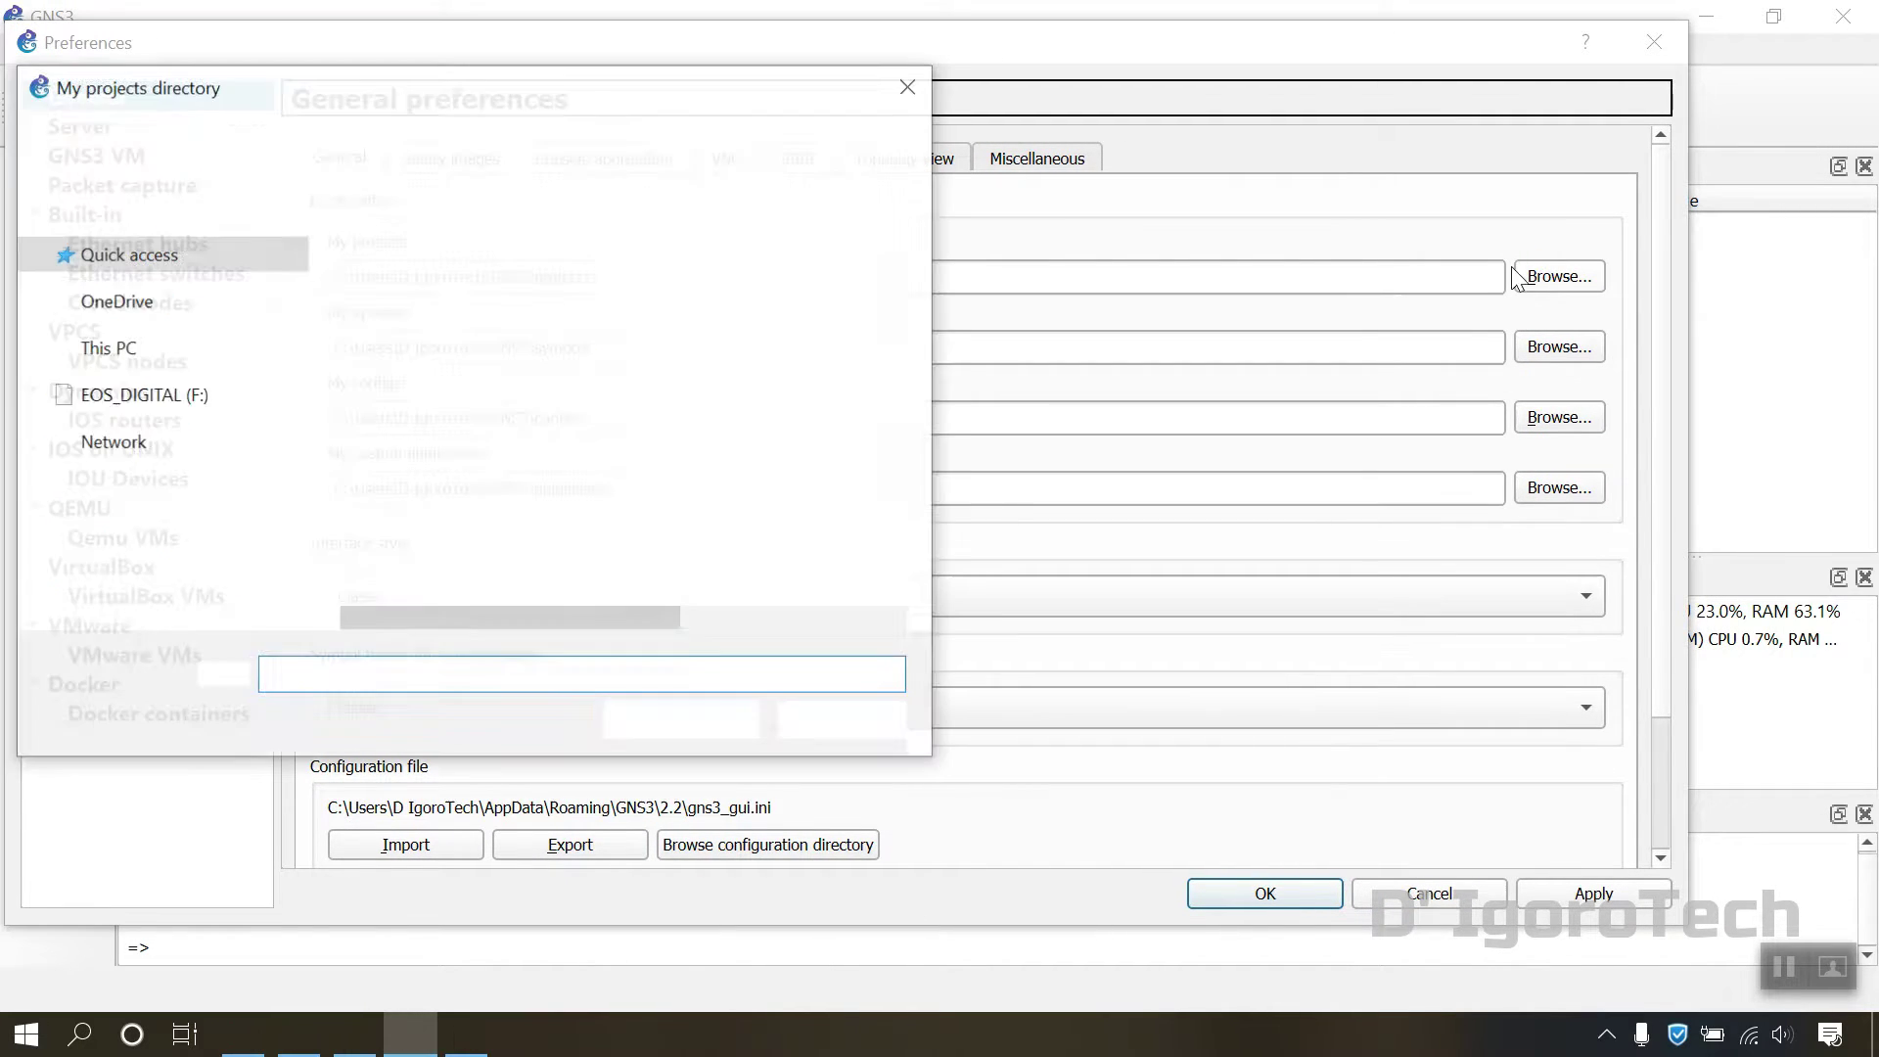
drag(629, 104, 1470, 118)
scroll(957, 587, down, 5)
click(957, 578)
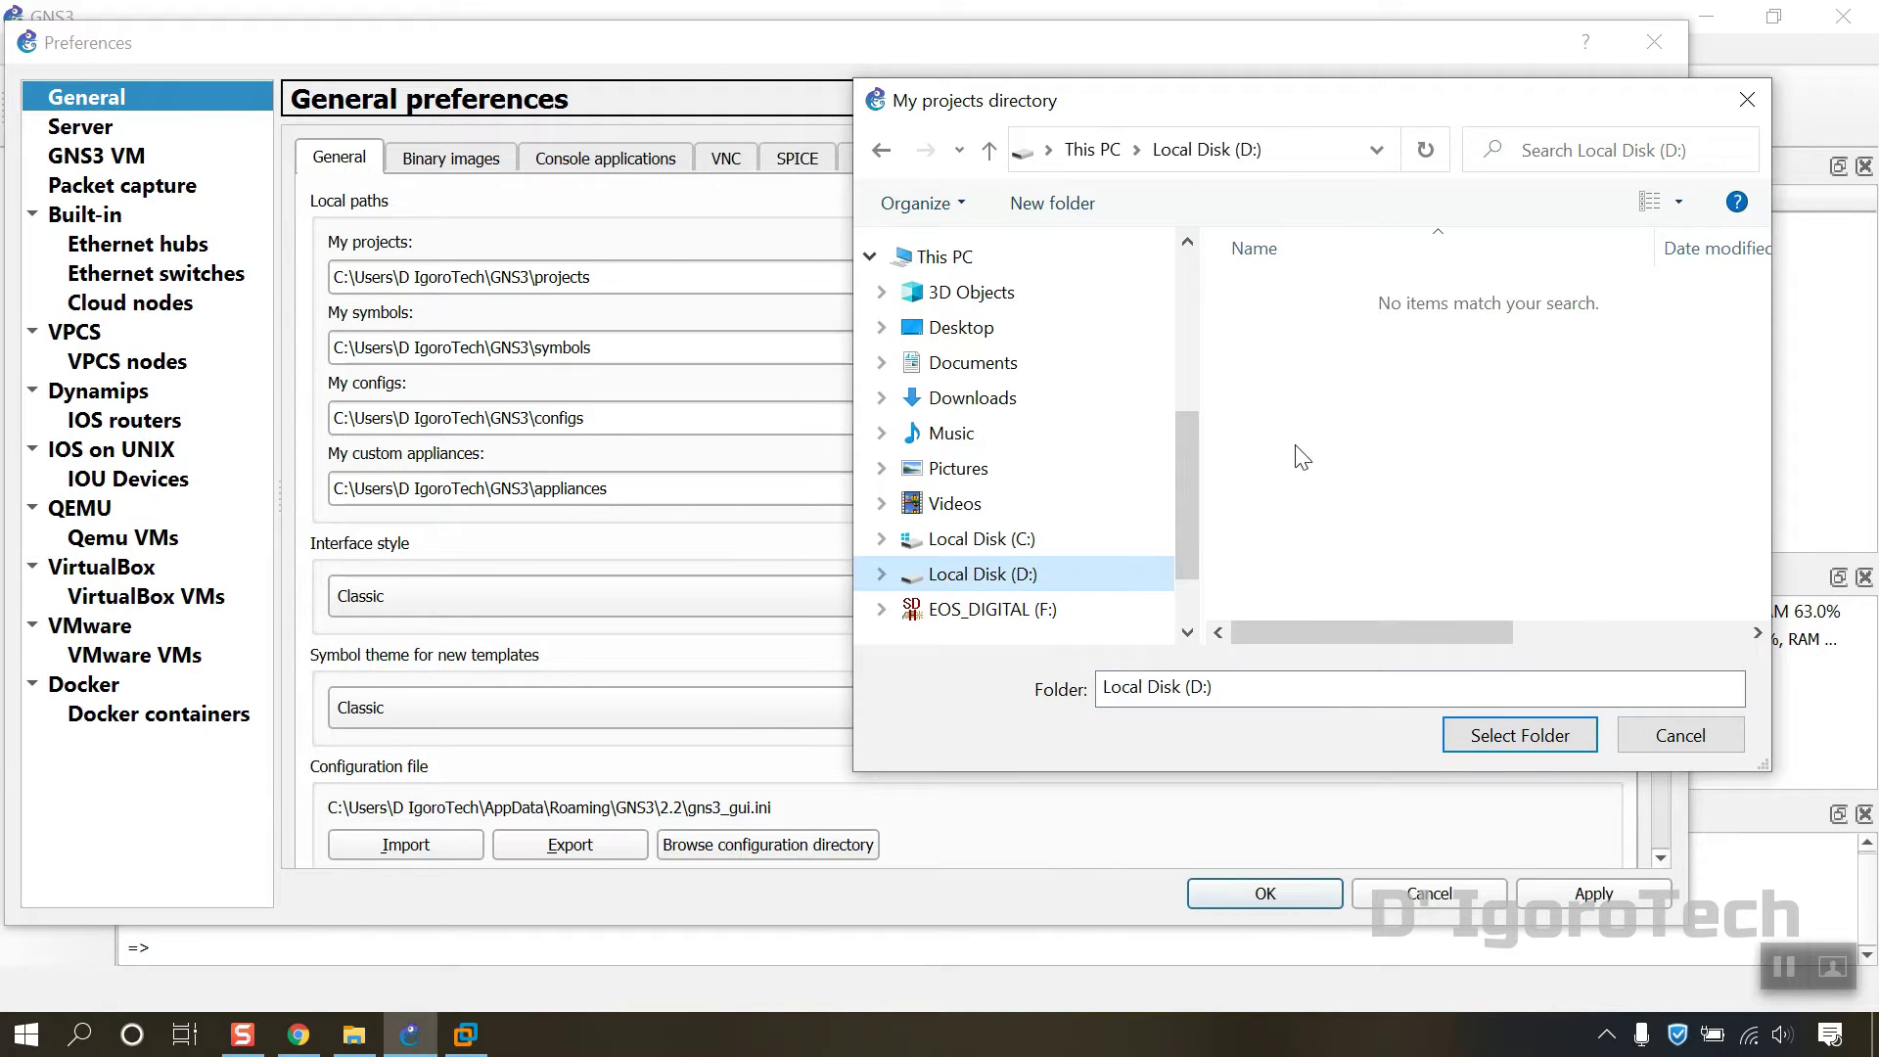
right_click(1363, 369)
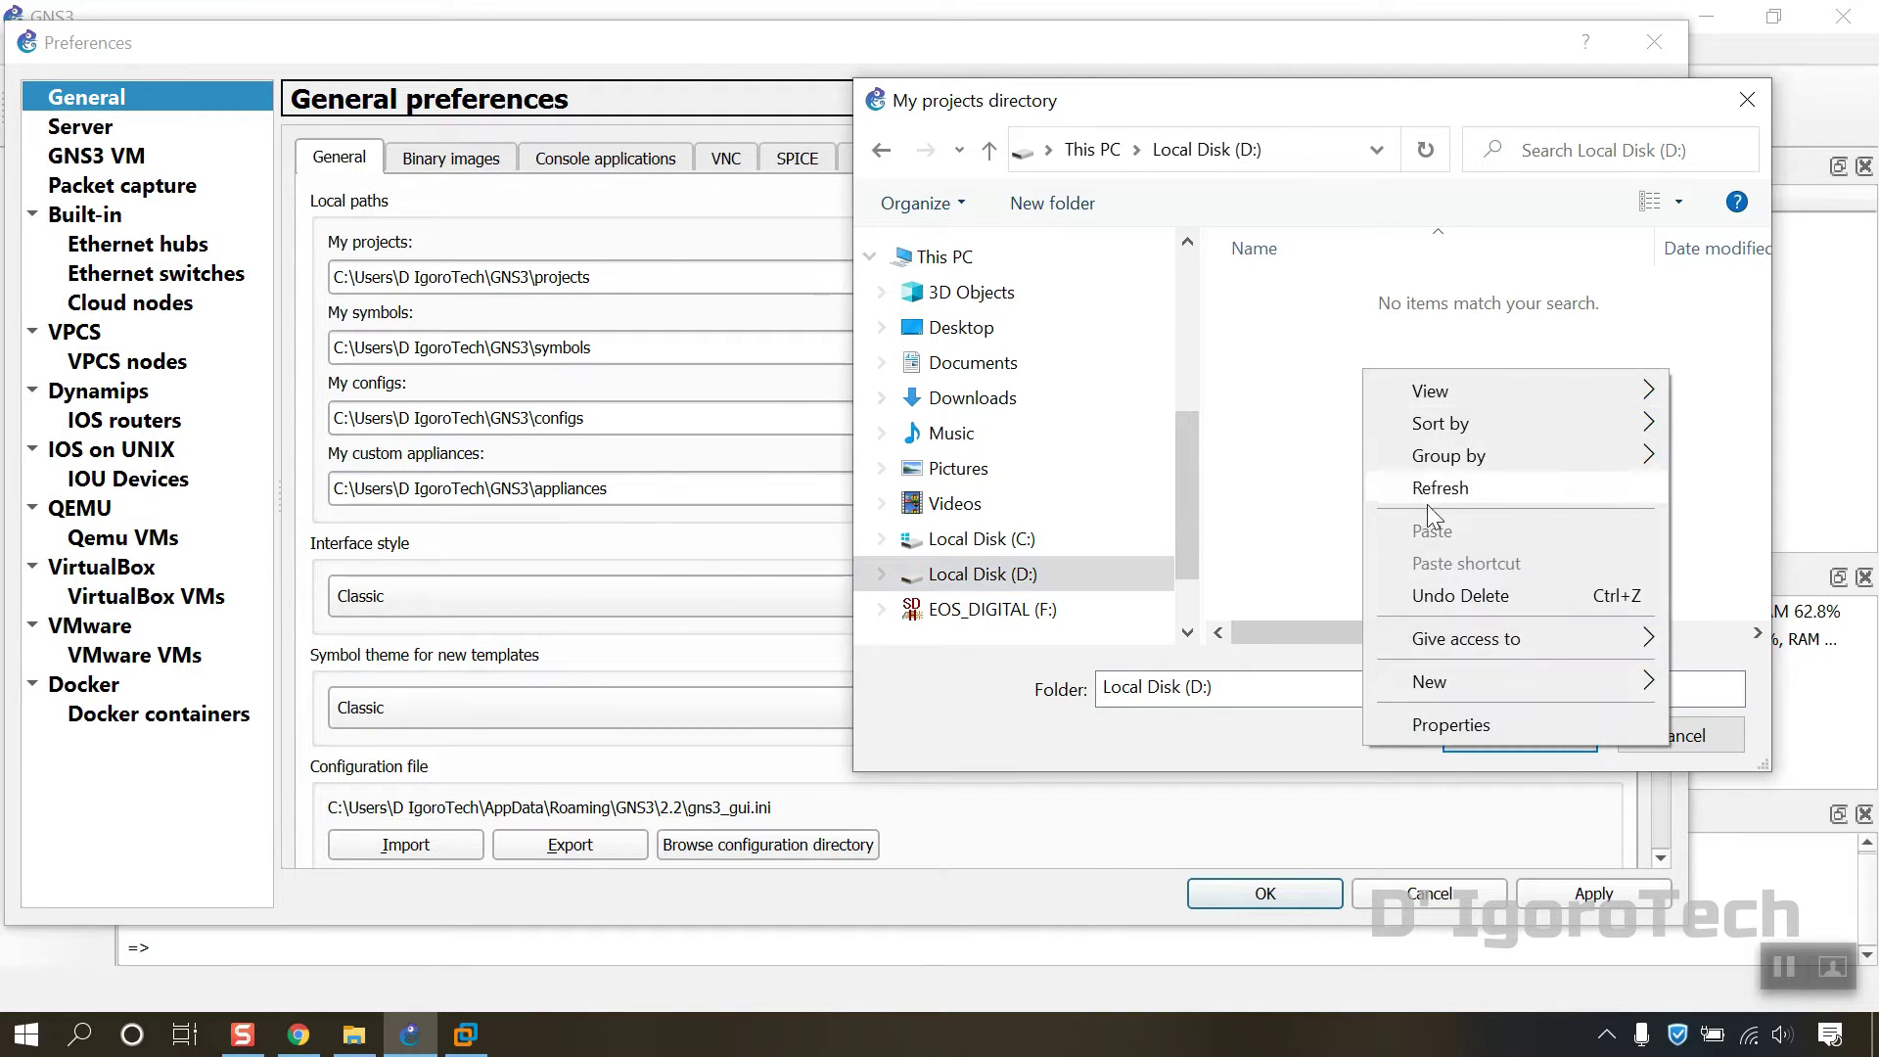
mouse_move(1446, 684)
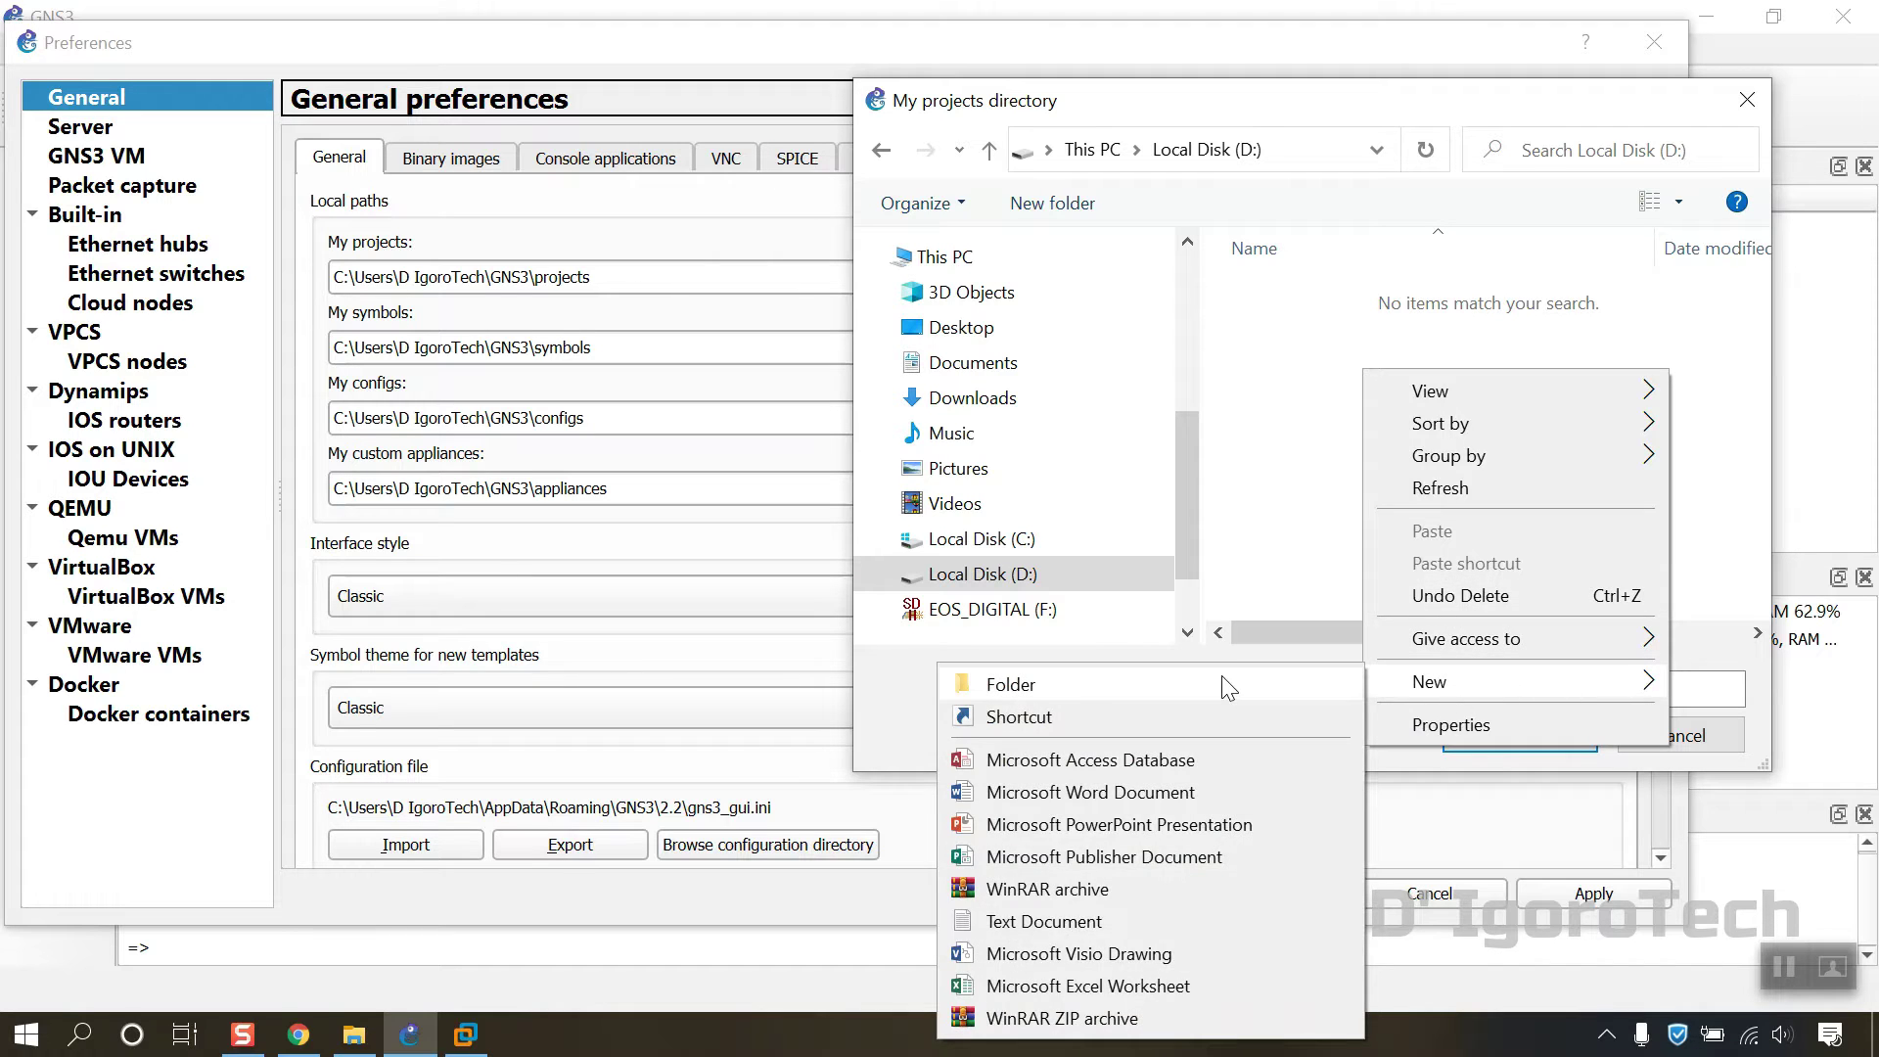
click(1224, 683)
text(G)
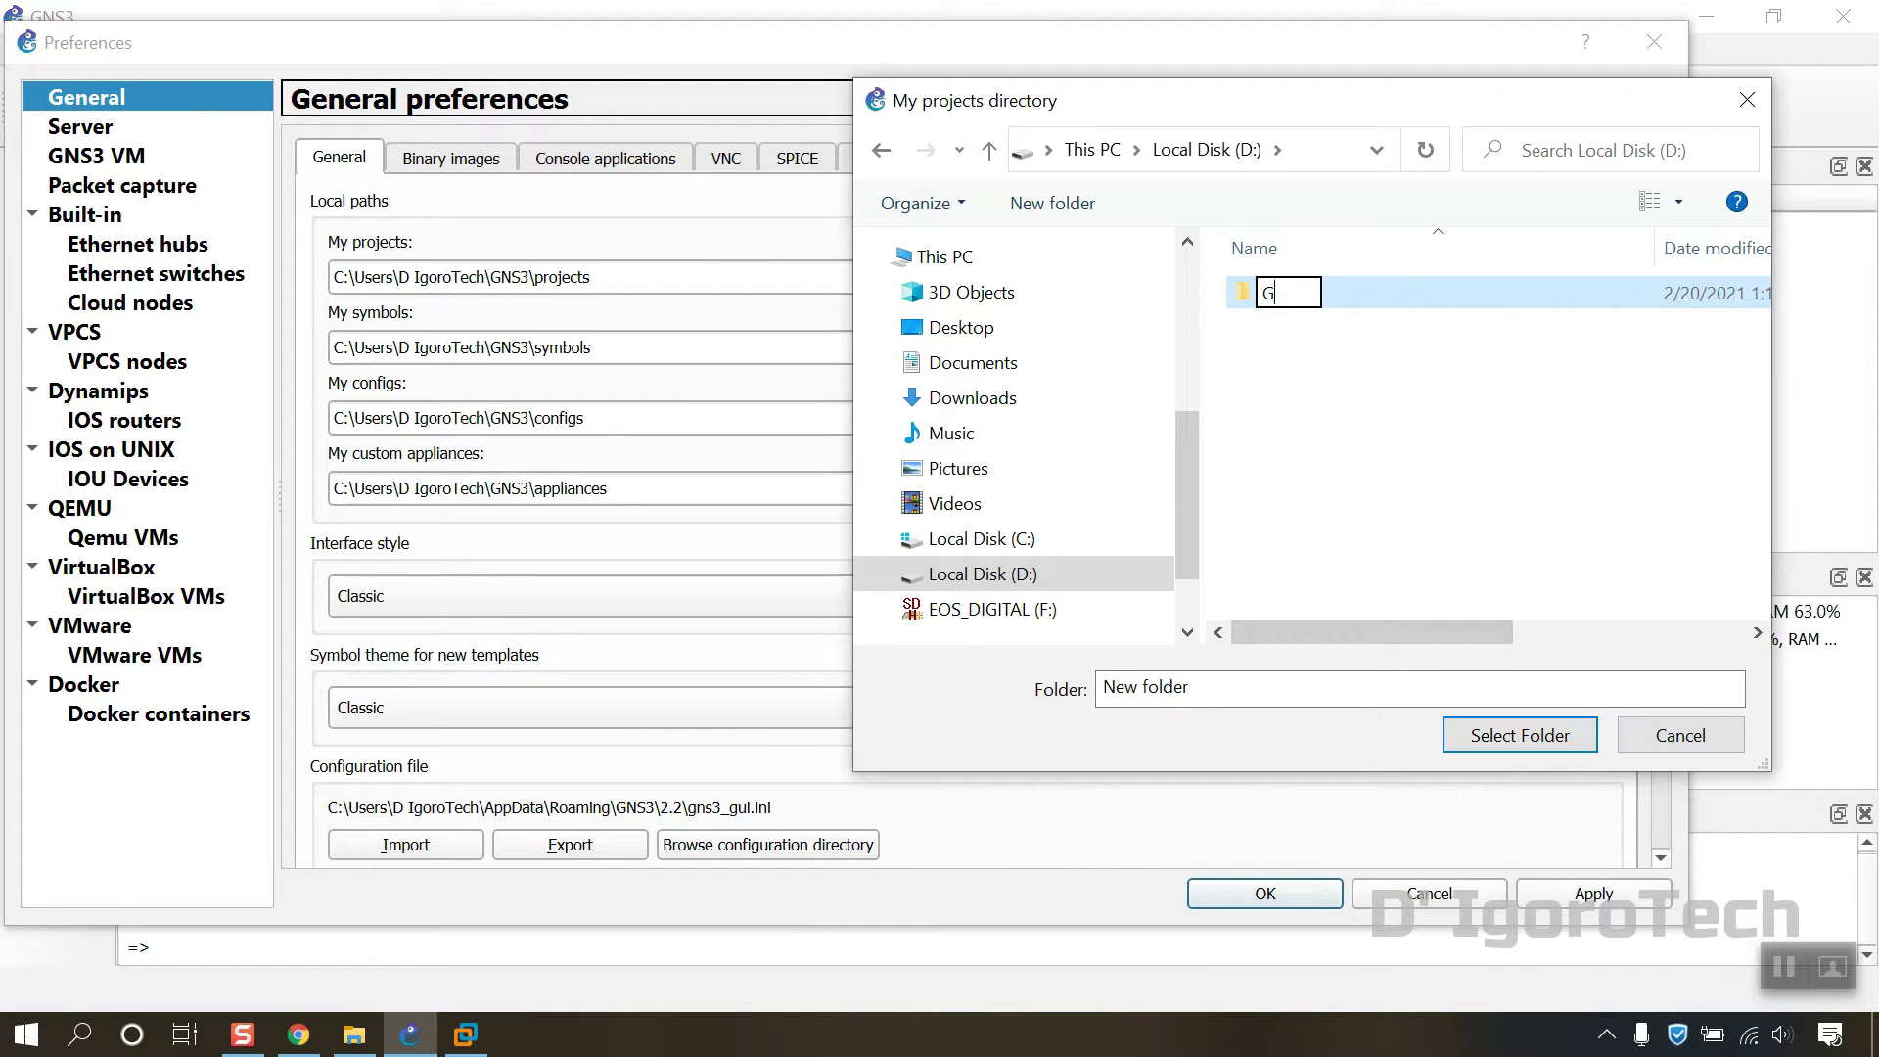
text(NS3)
click(1453, 451)
Step: Inside D:\GNS3, create Projects and Symbols folders
double_click(1305, 301)
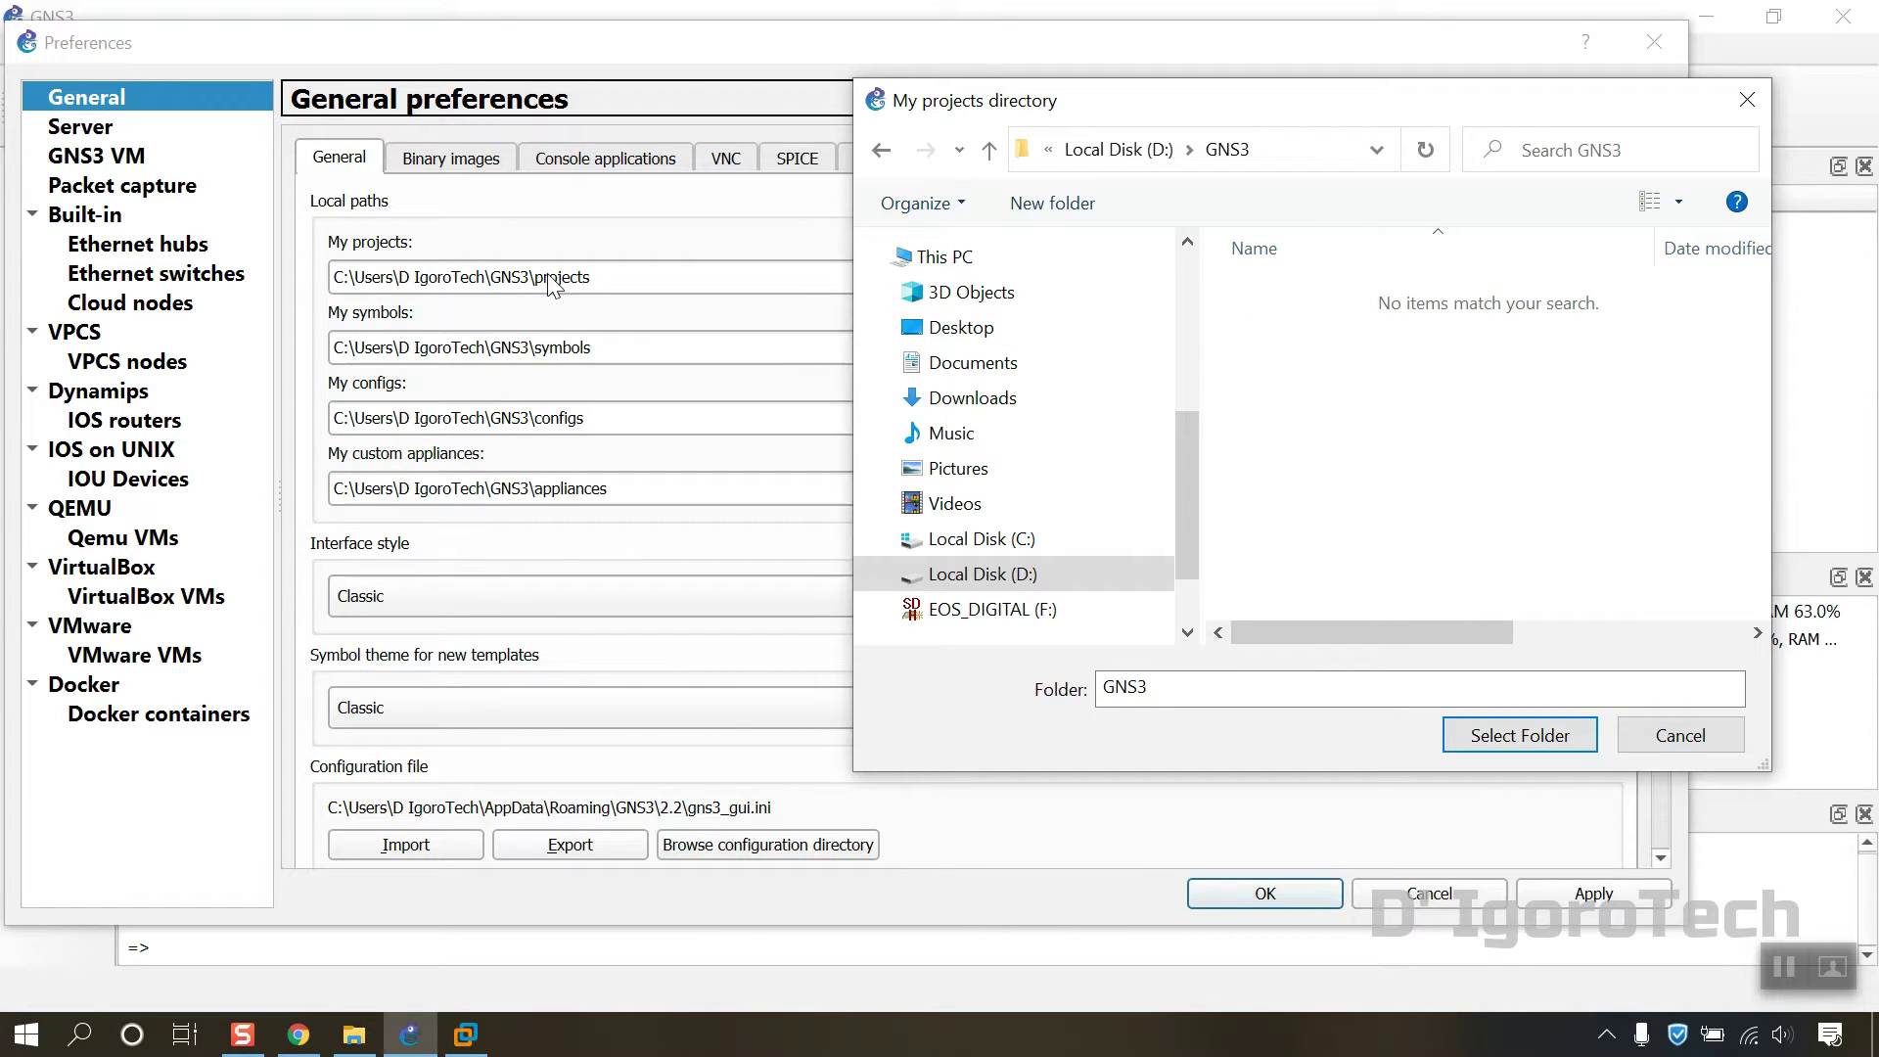
right_click(1273, 389)
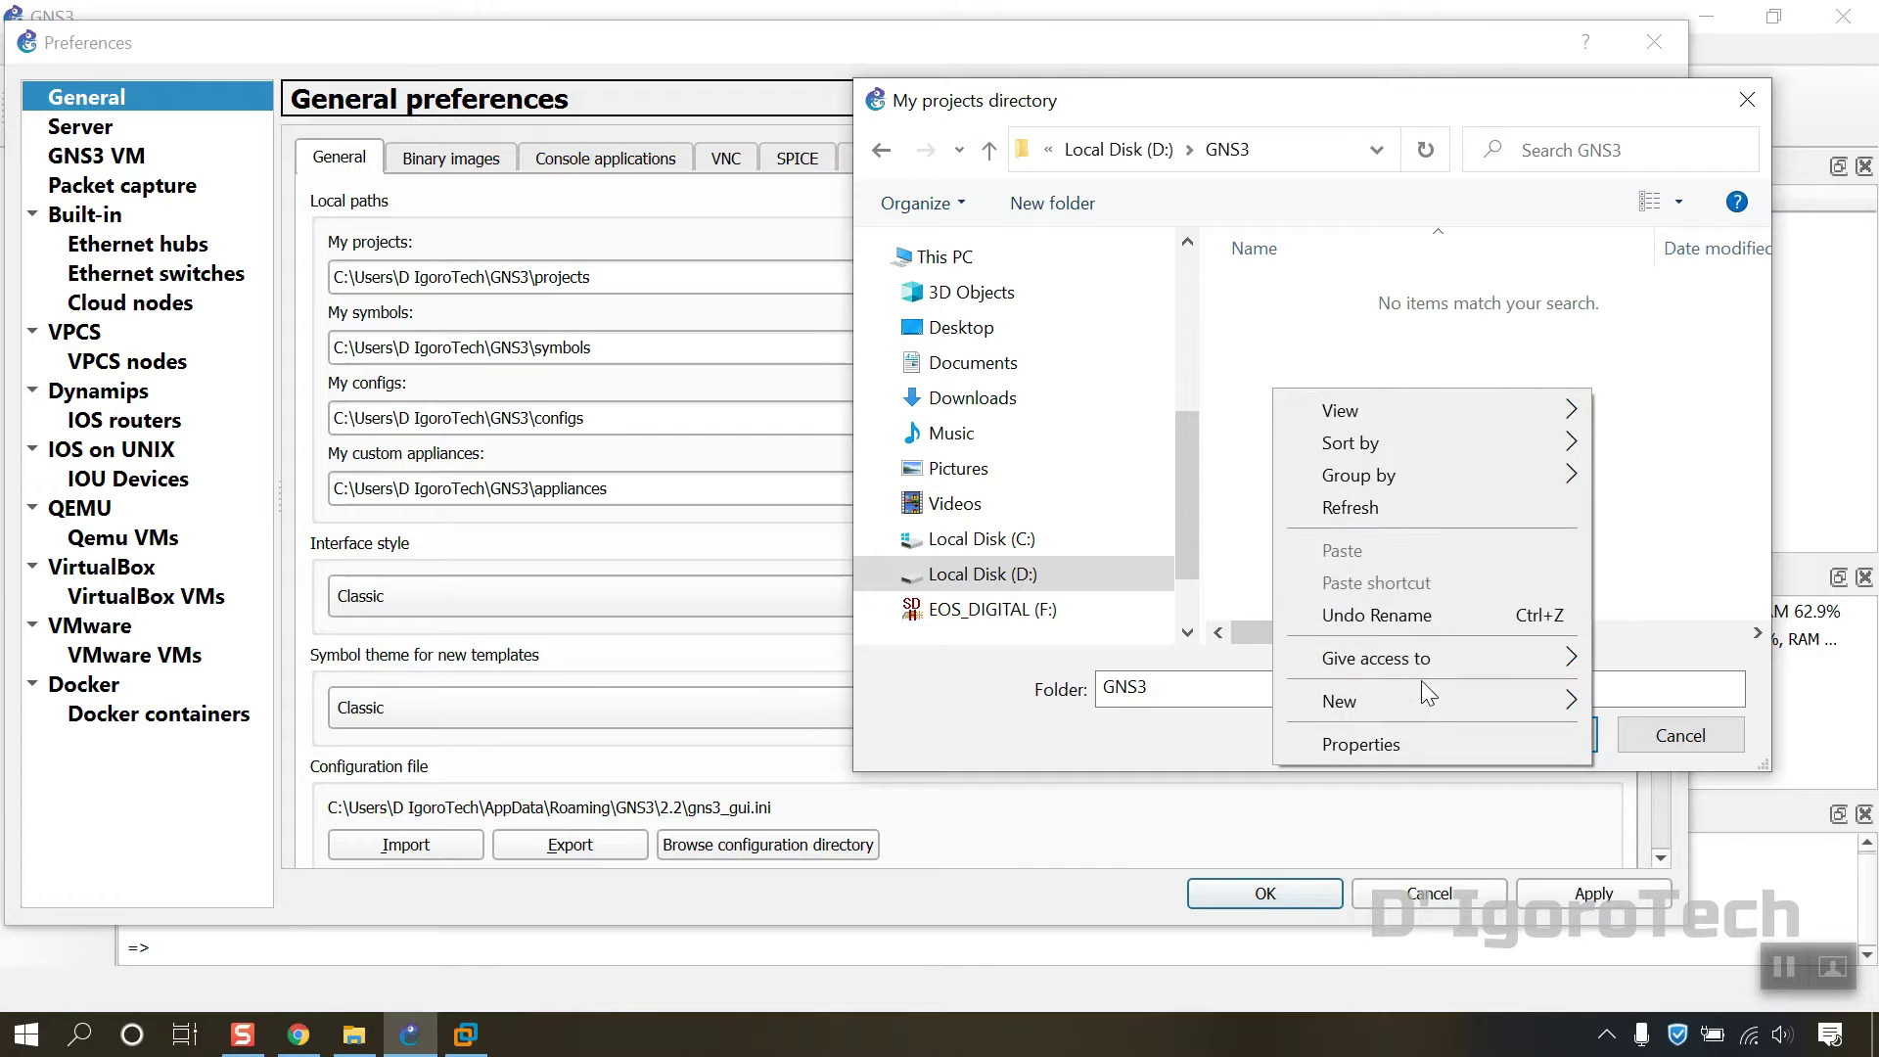
mouse_move(1424, 702)
click(1018, 370)
text(Projects)
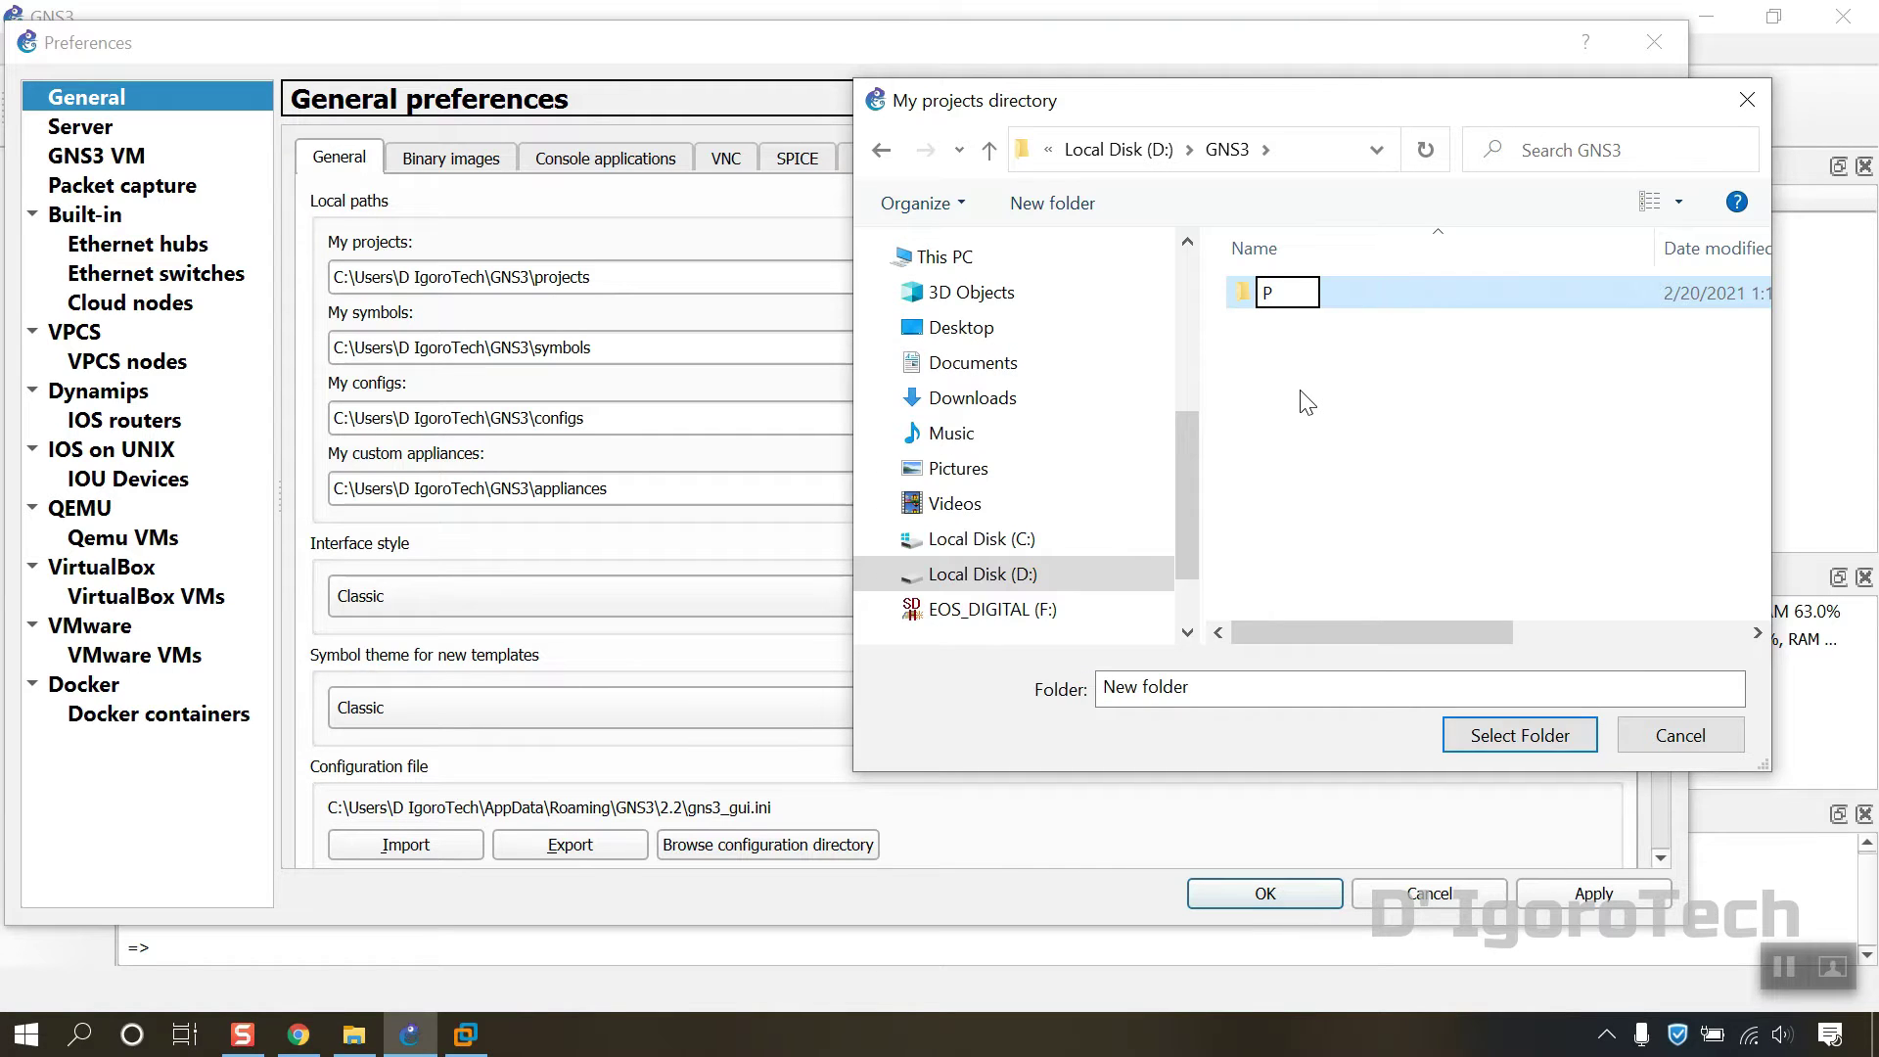
key(Return)
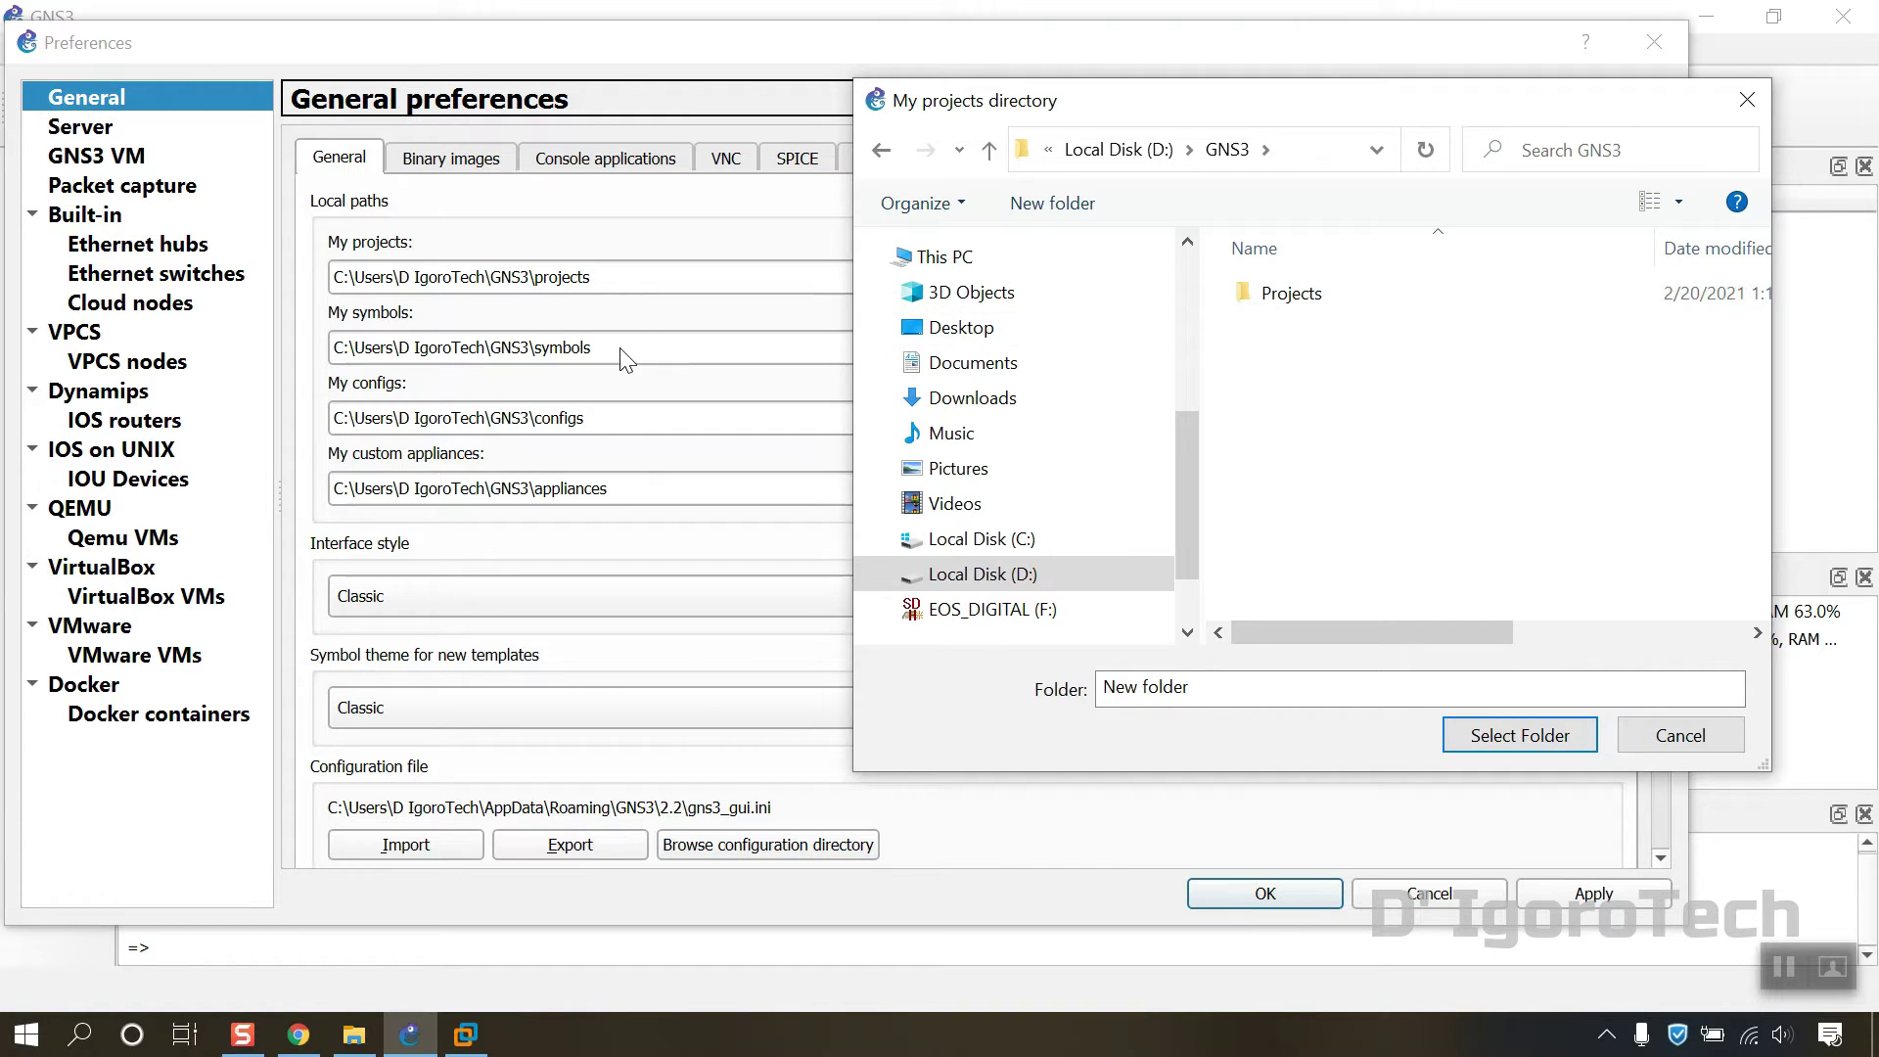
right_click(1264, 421)
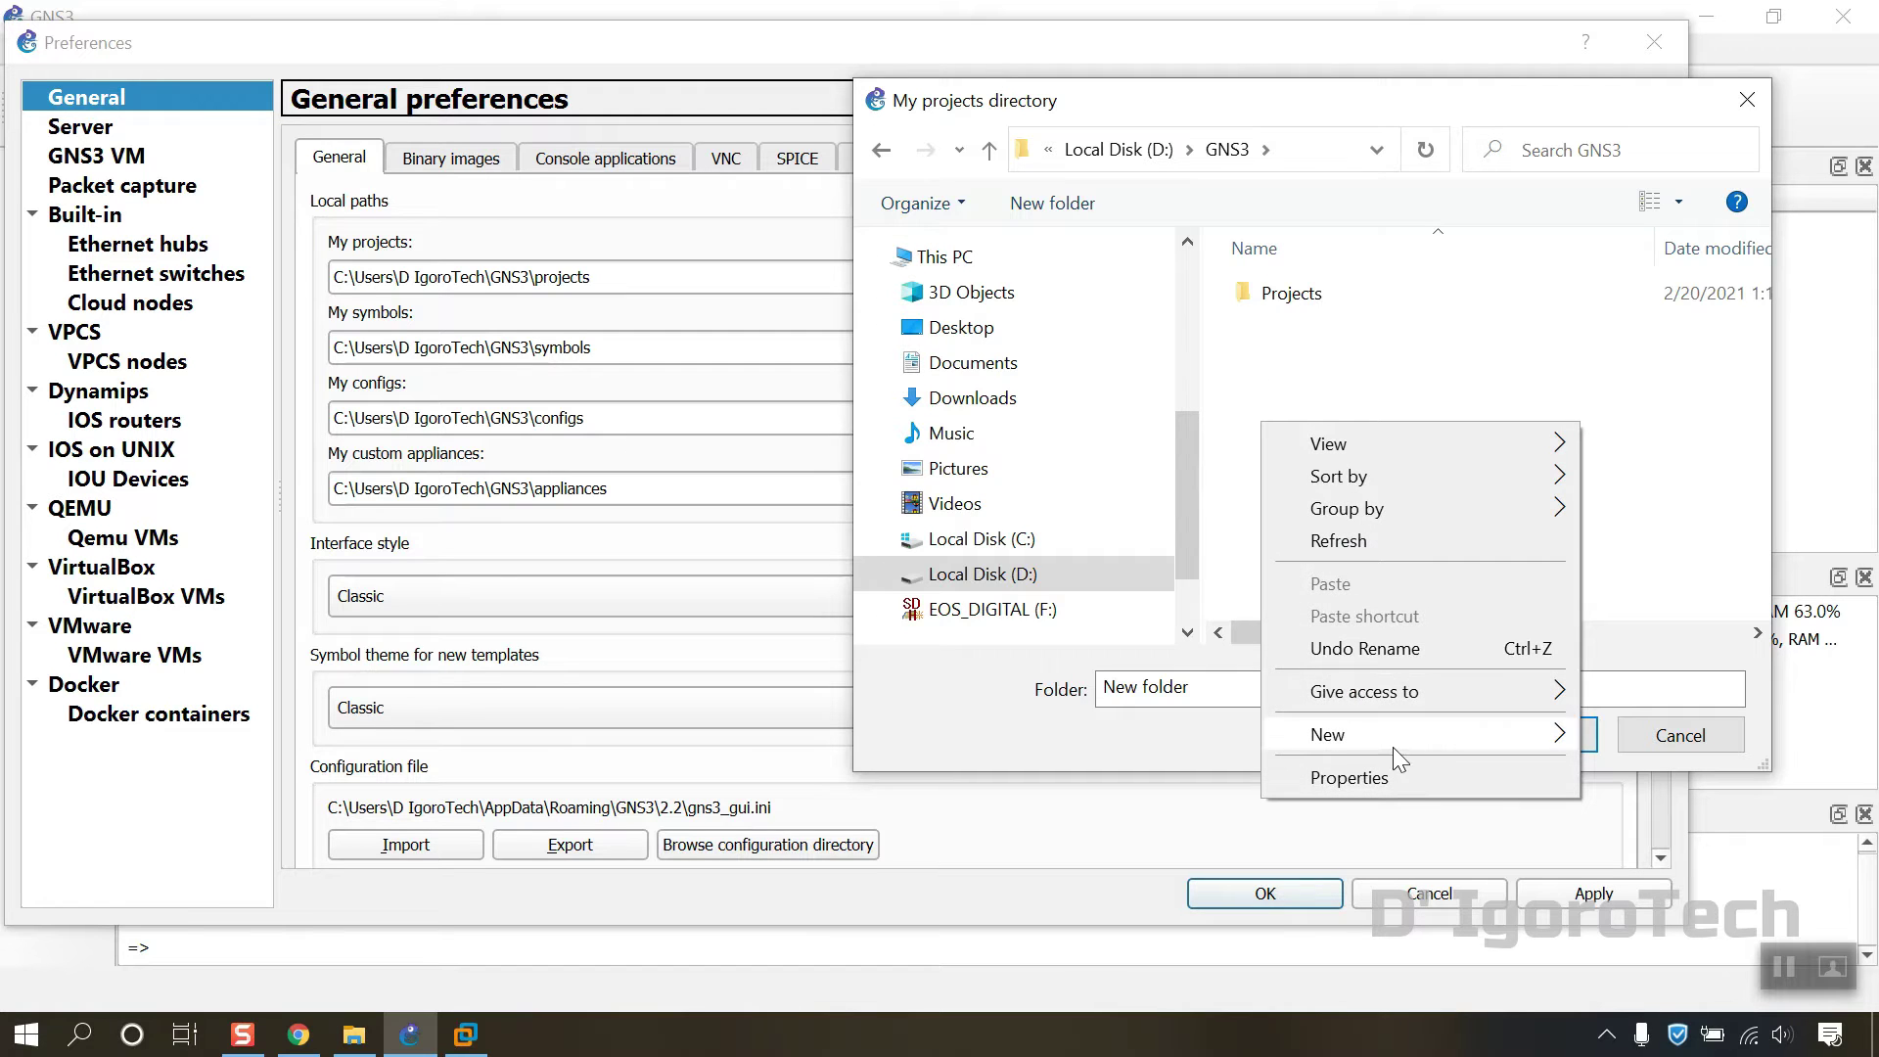
mouse_move(1394, 735)
click(1119, 403)
text(Symbols)
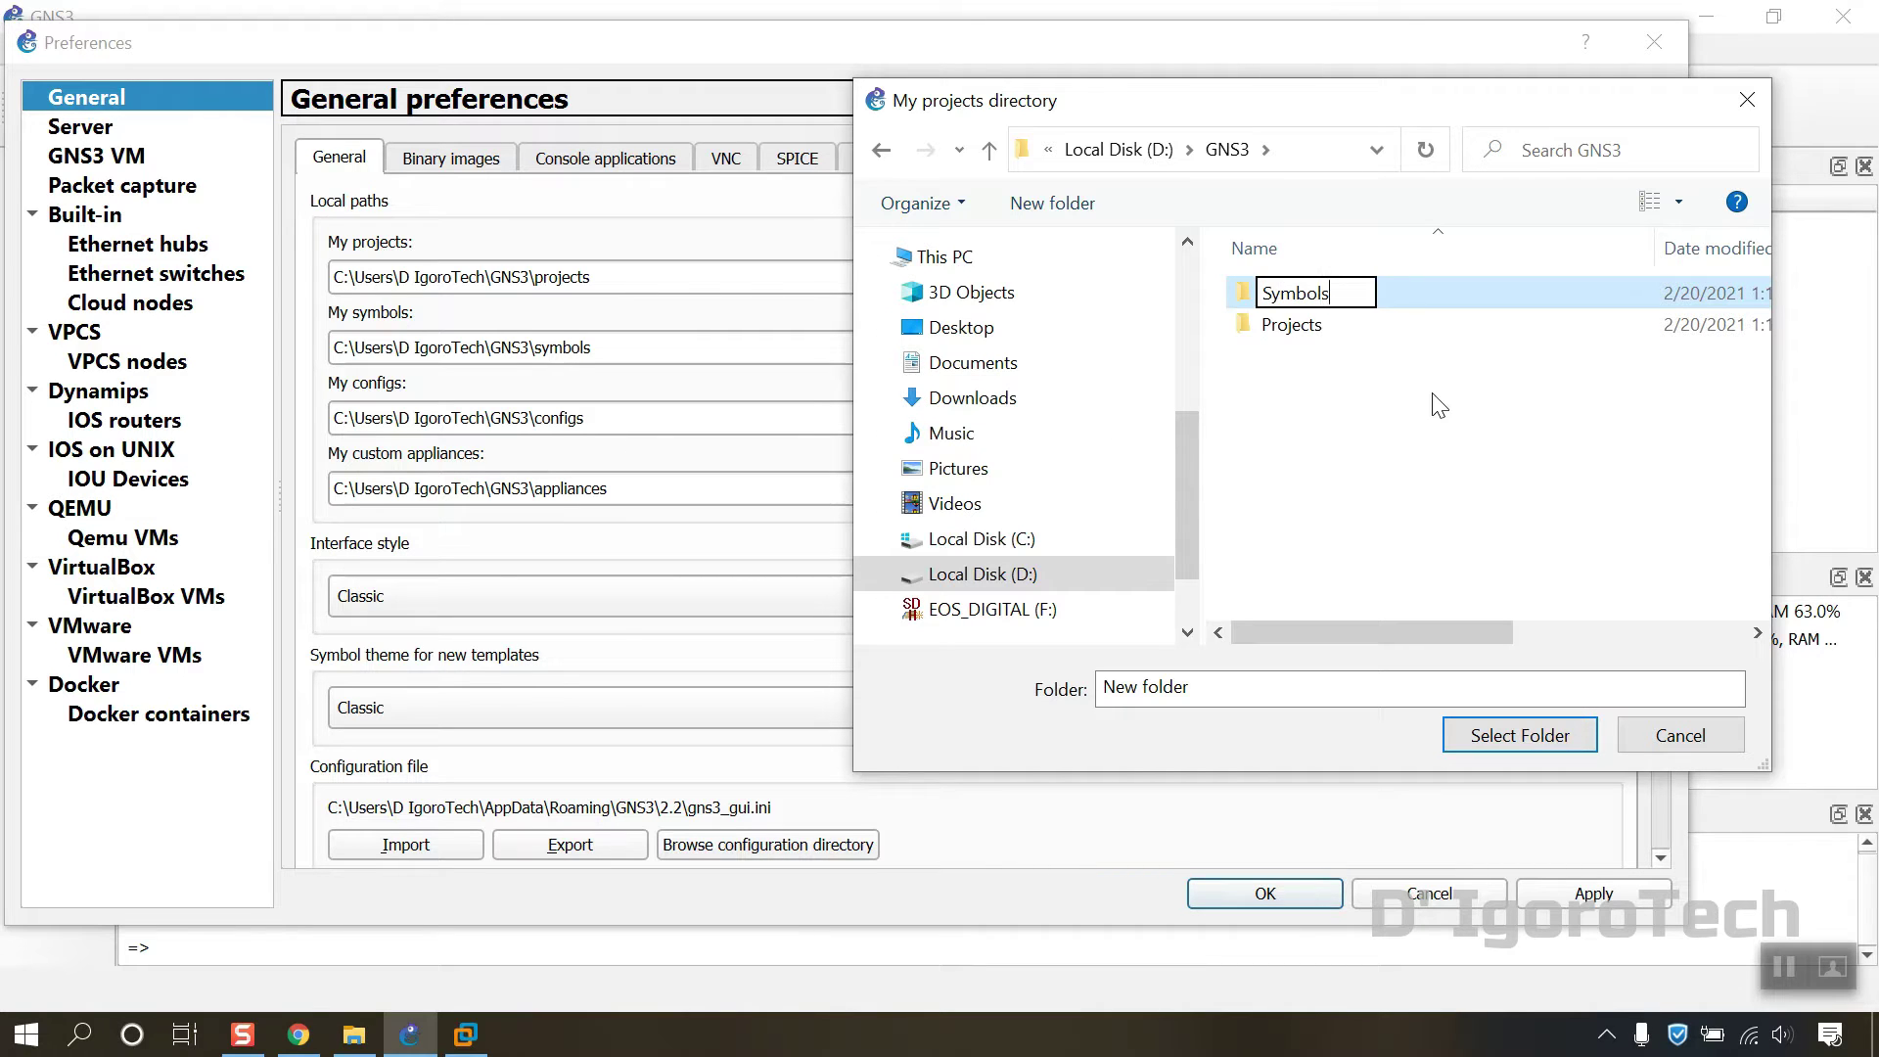
key(Return)
Step: Add Configs and Appliances folders to D:\GNS3 and close the folder chooser
right_click(1280, 509)
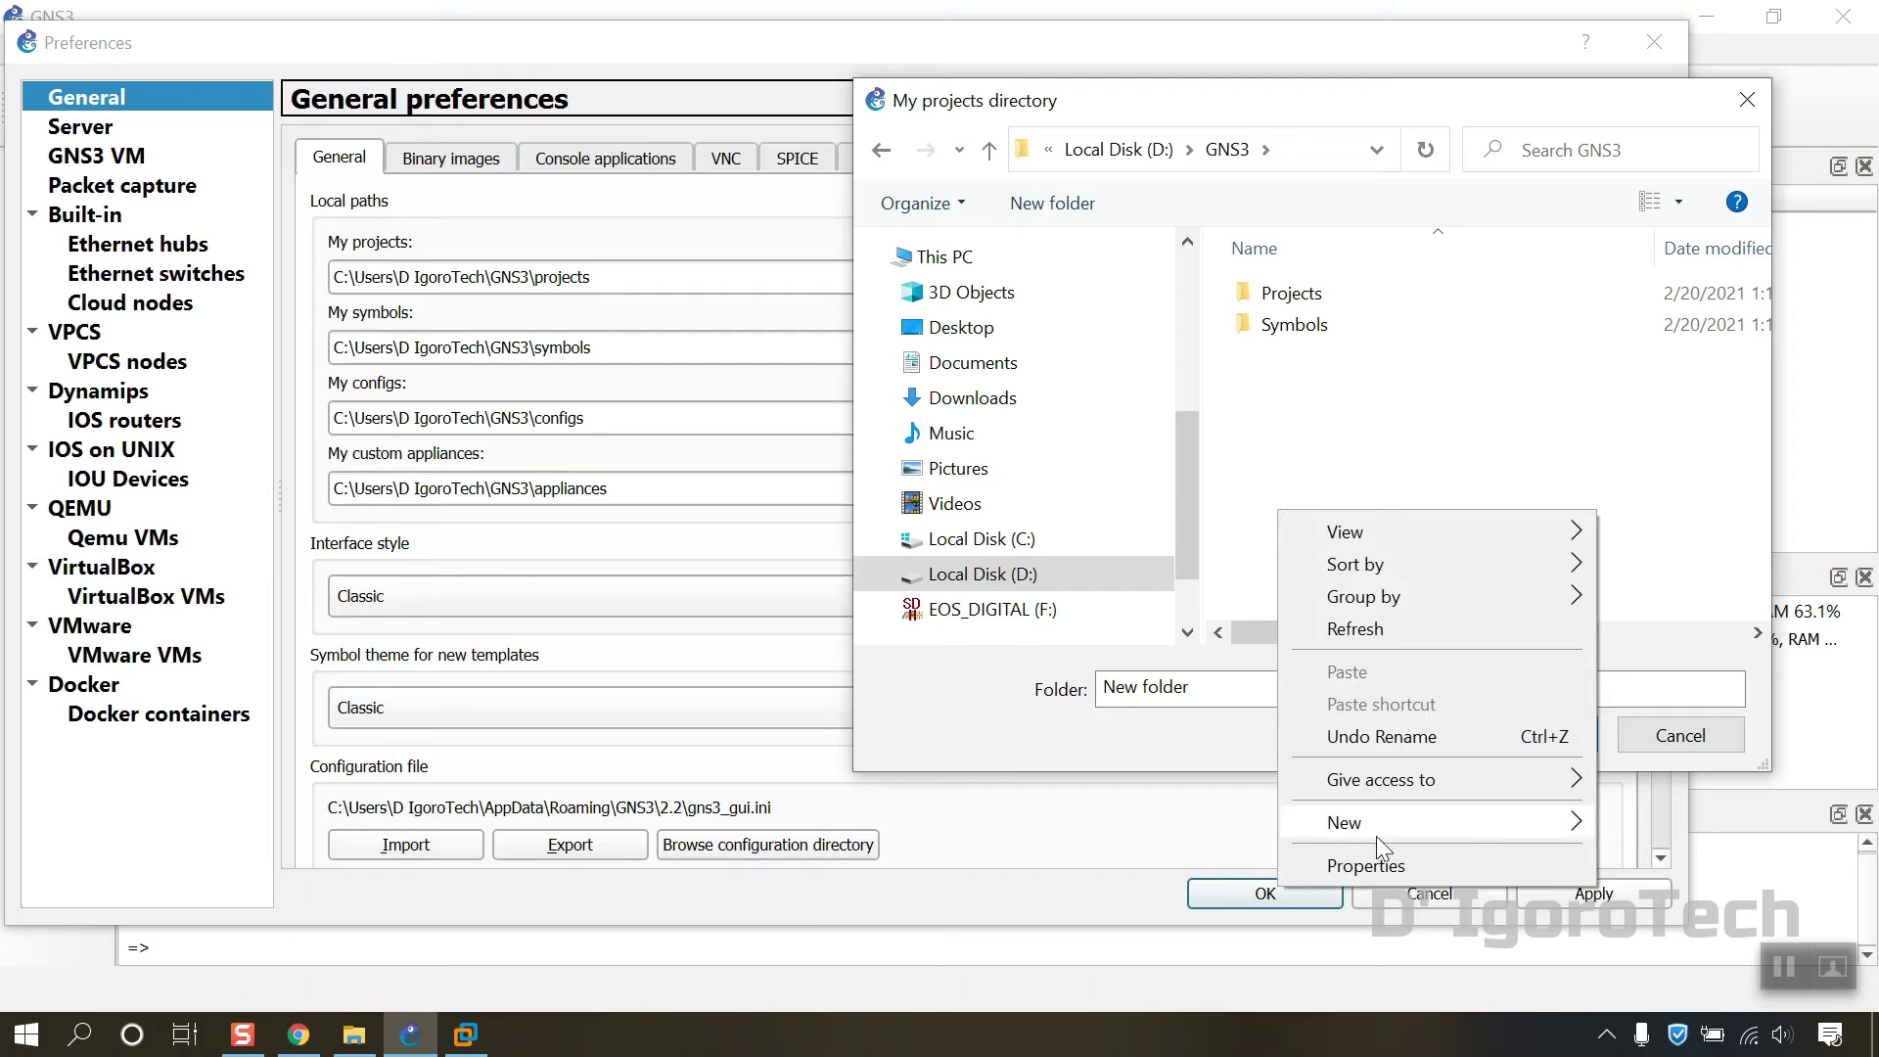
mouse_move(1351, 819)
click(1165, 480)
text(Configs)
key(Return)
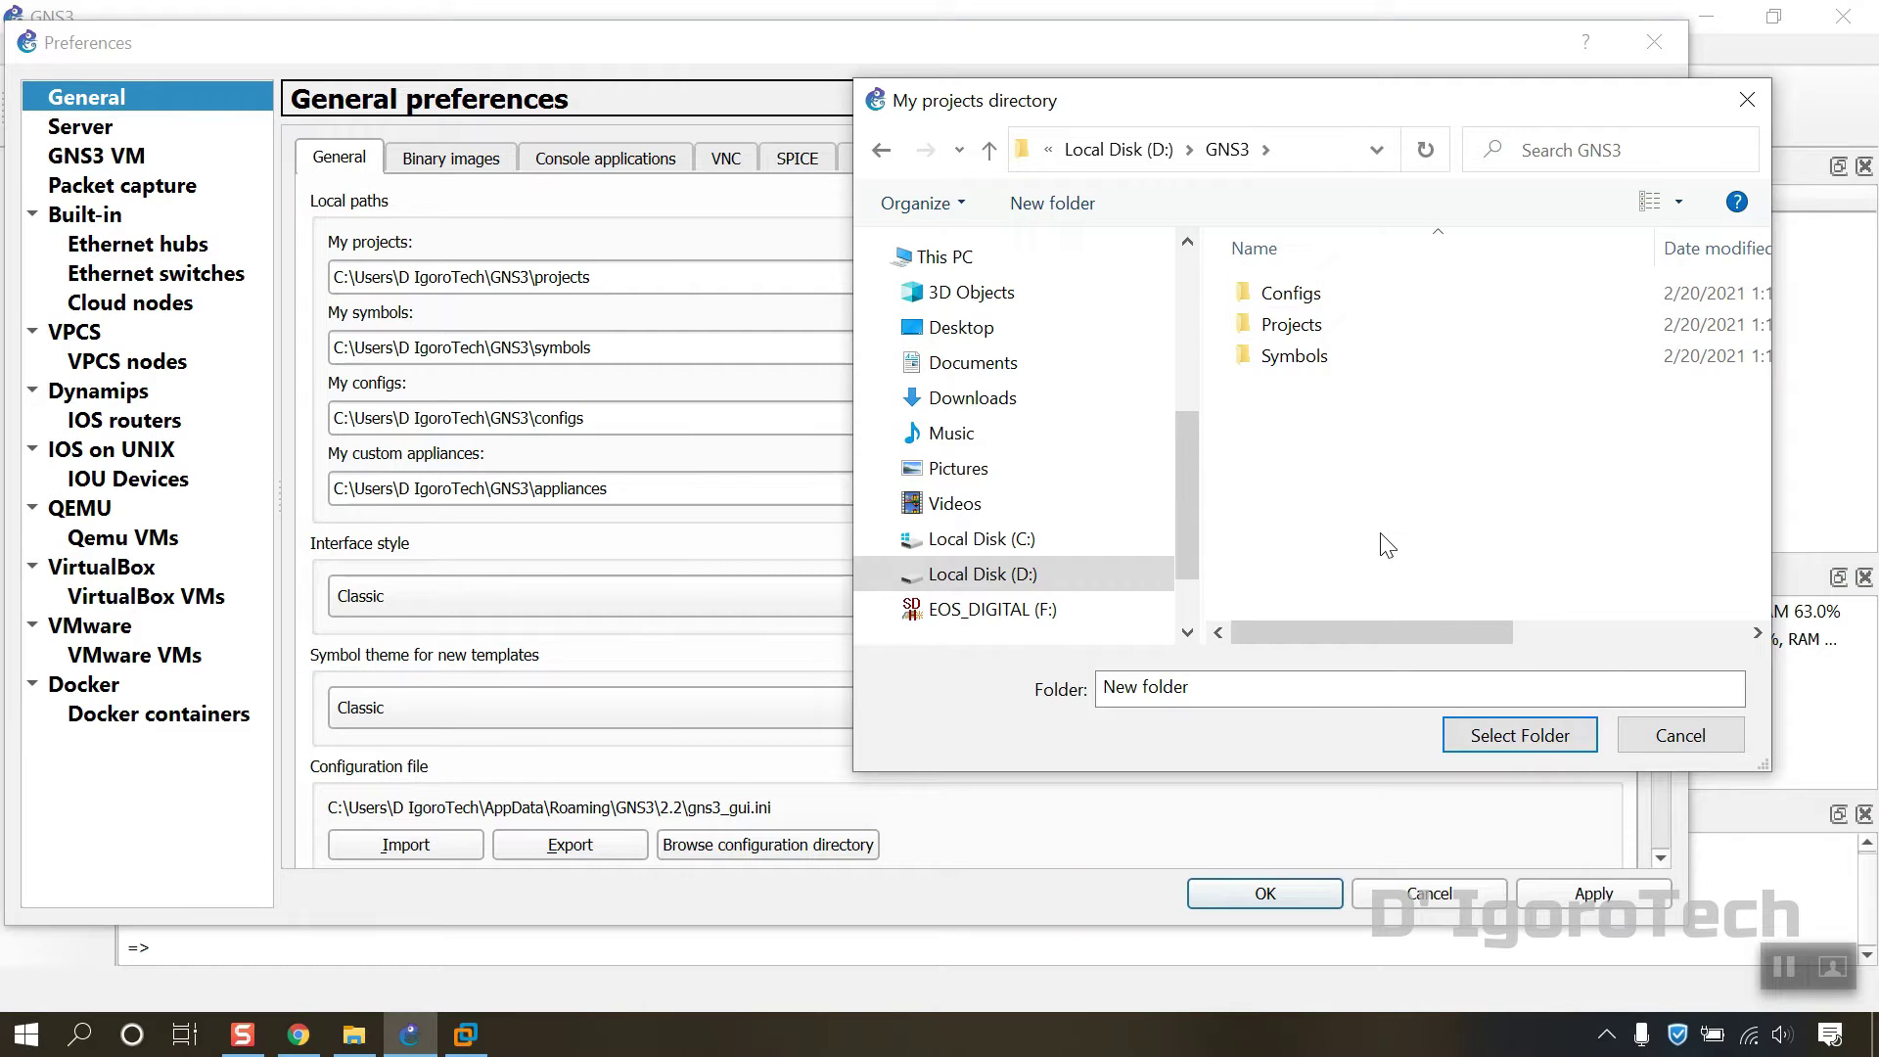
right_click(1388, 533)
mouse_move(1489, 849)
click(1132, 511)
text(Appliances)
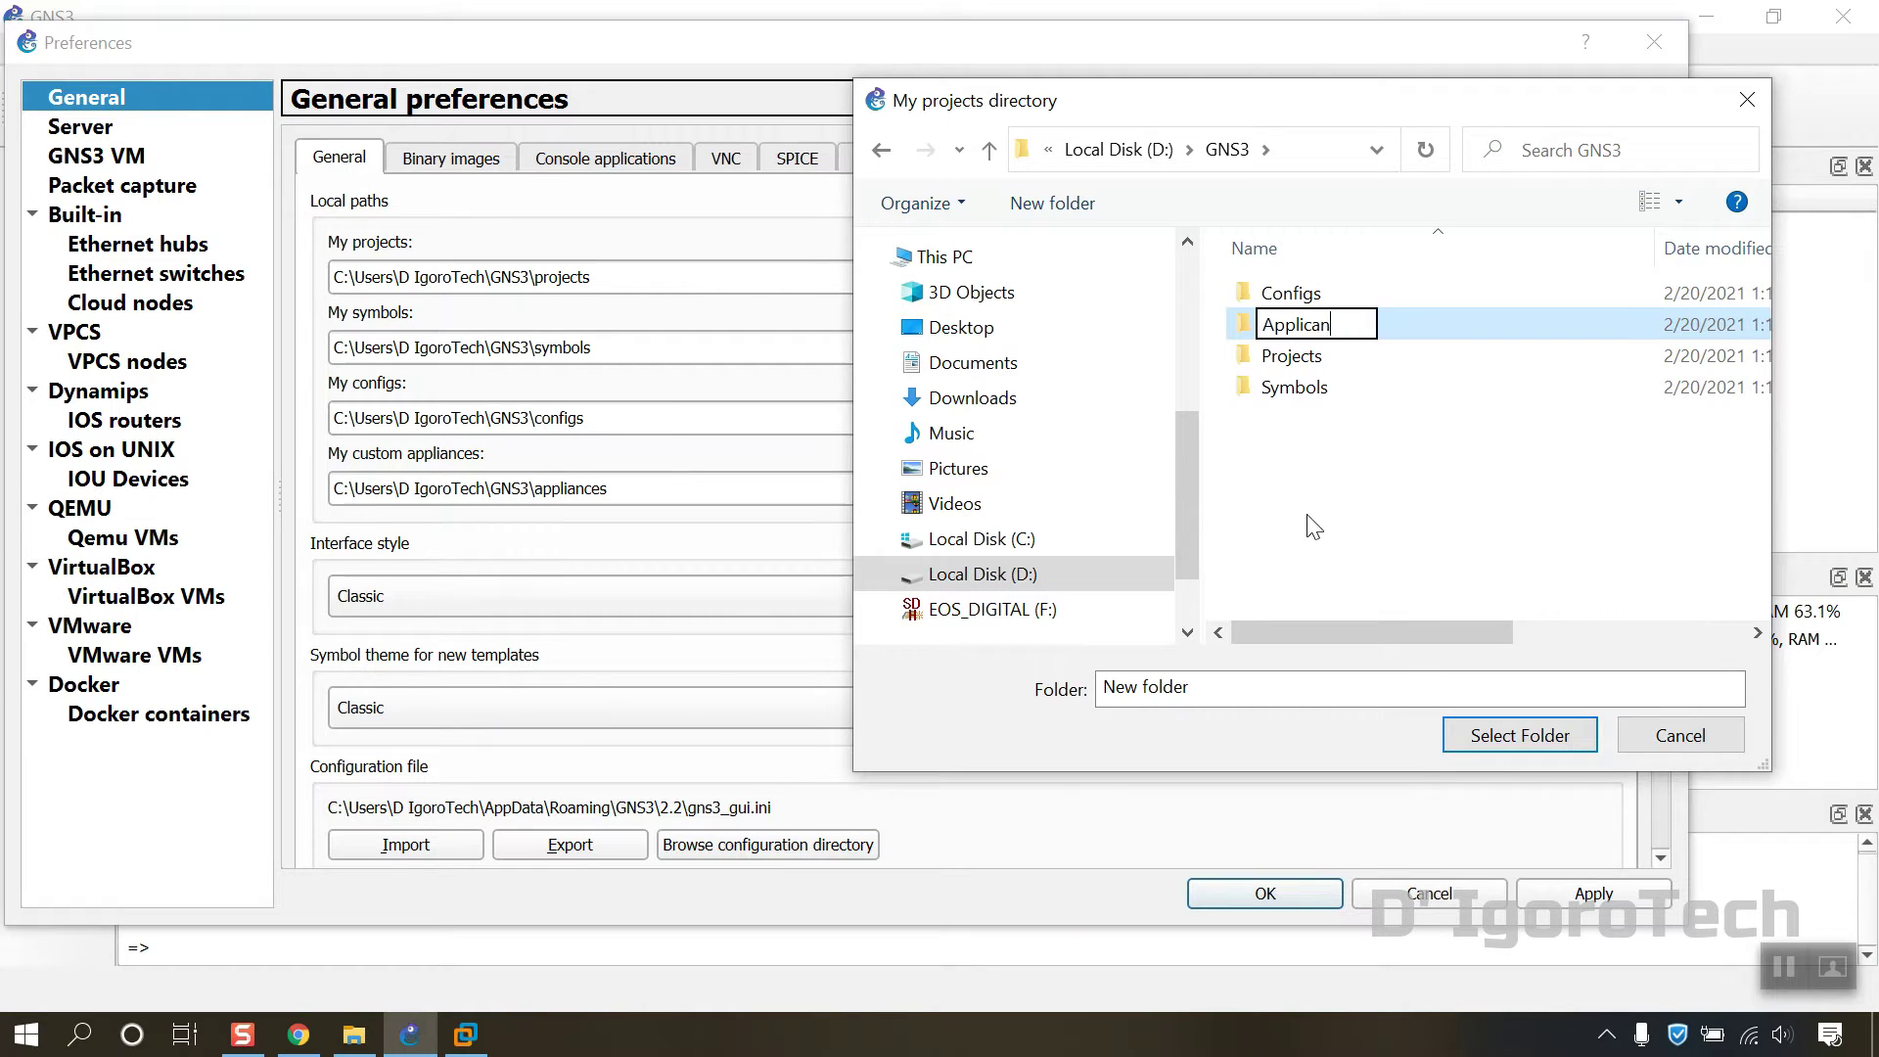
key(Return)
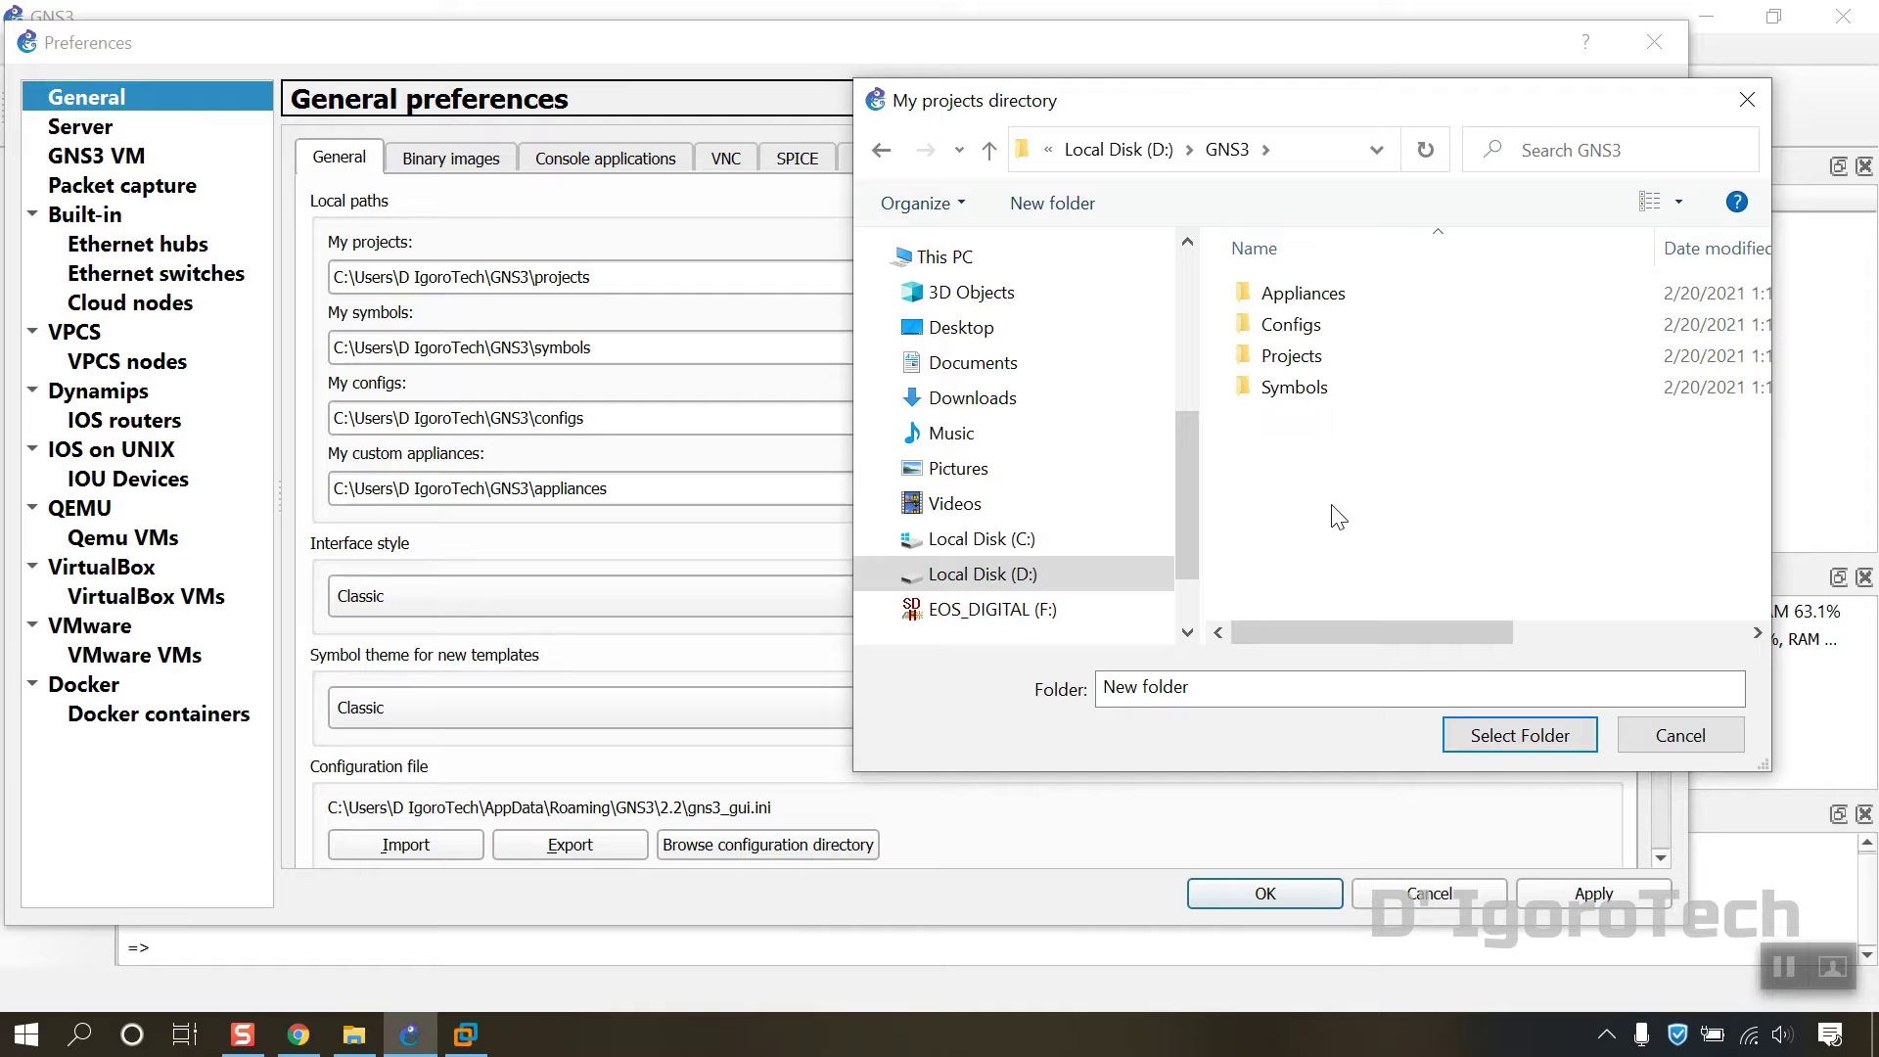
click(1747, 99)
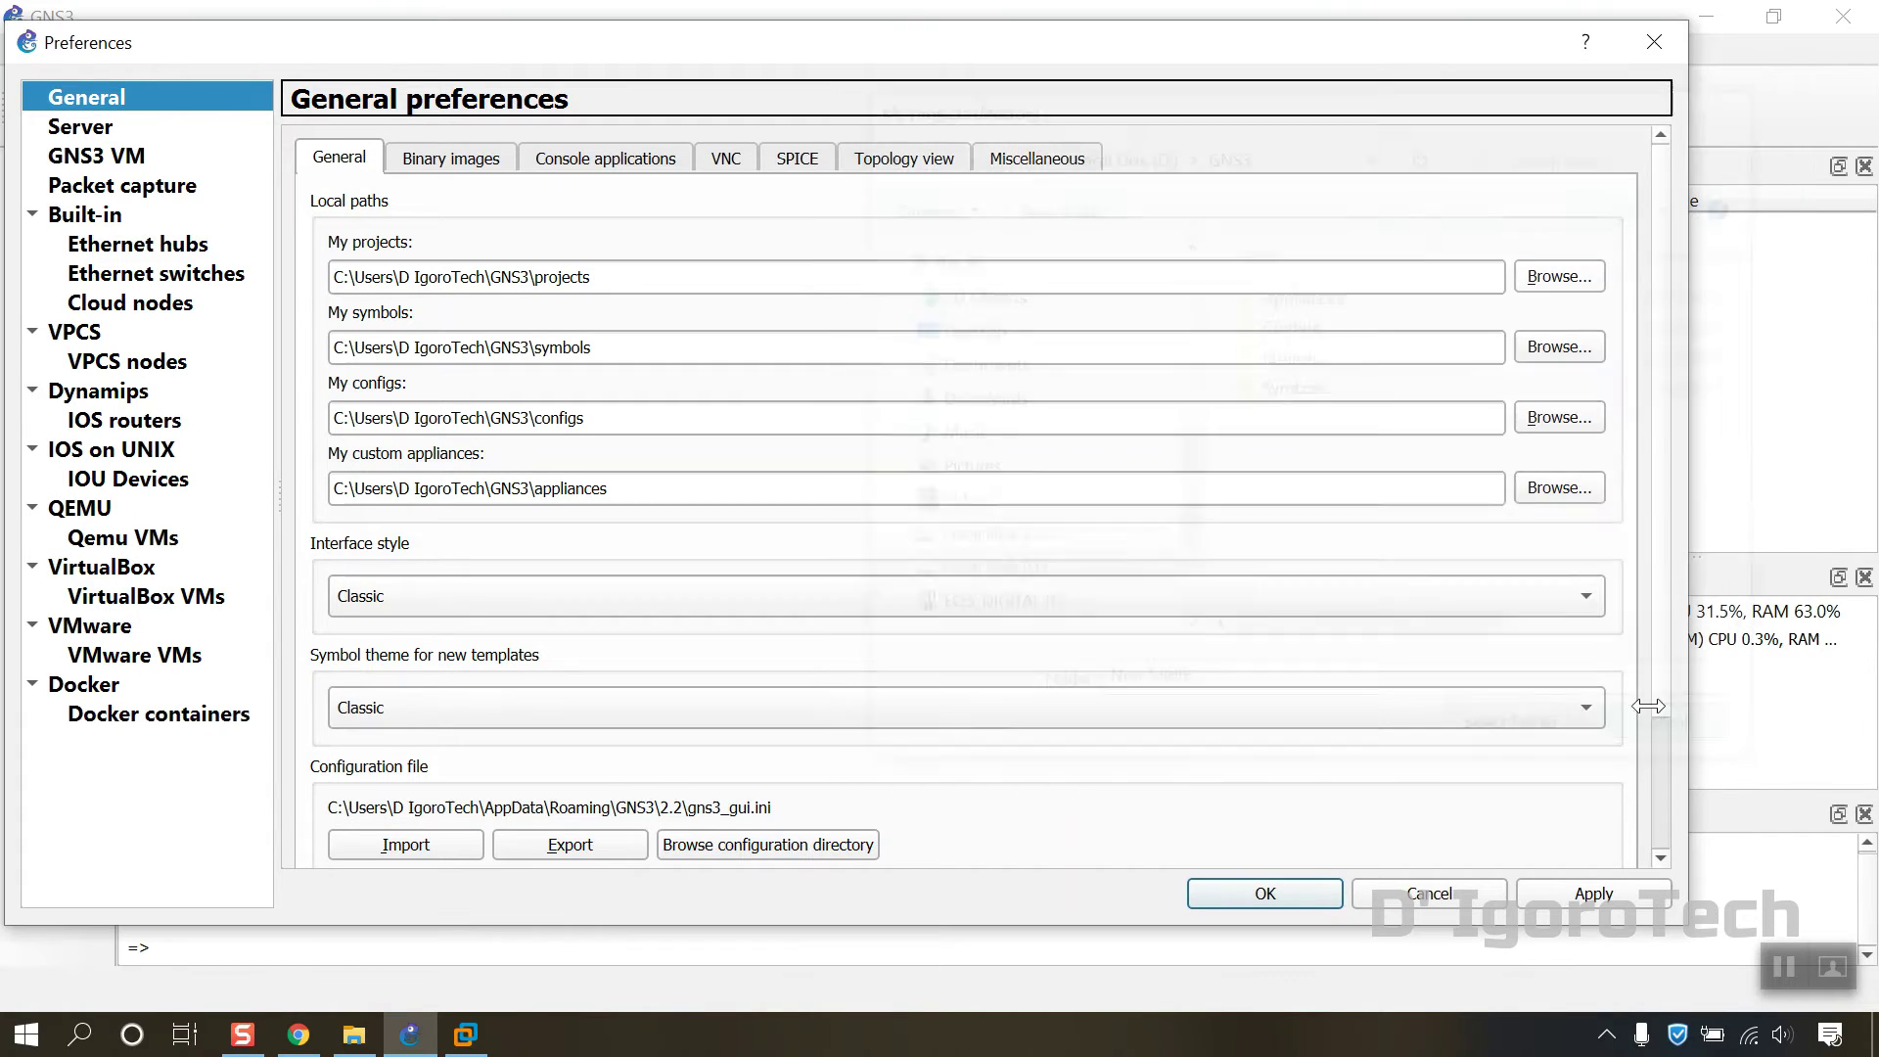
Step: Set the projects path to D:\GNS3\Projects
click(1557, 279)
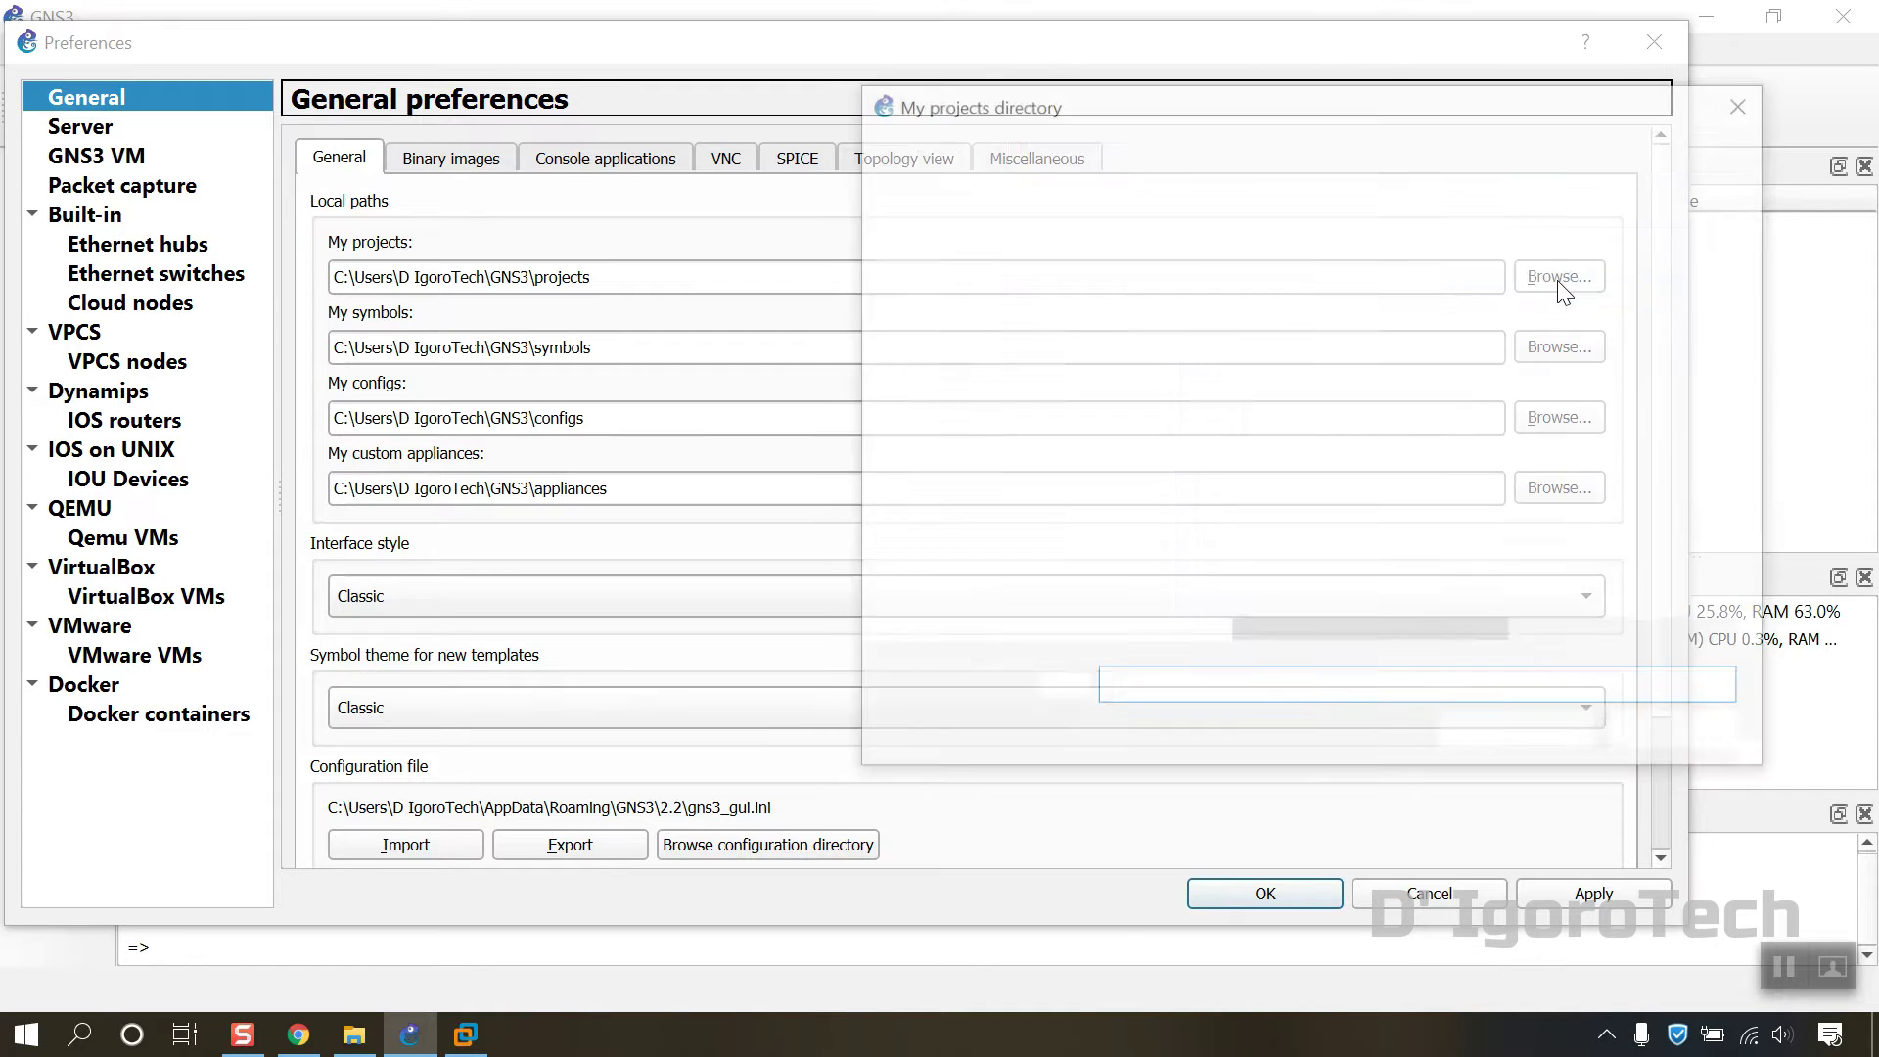
scroll(1067, 450, down, 3)
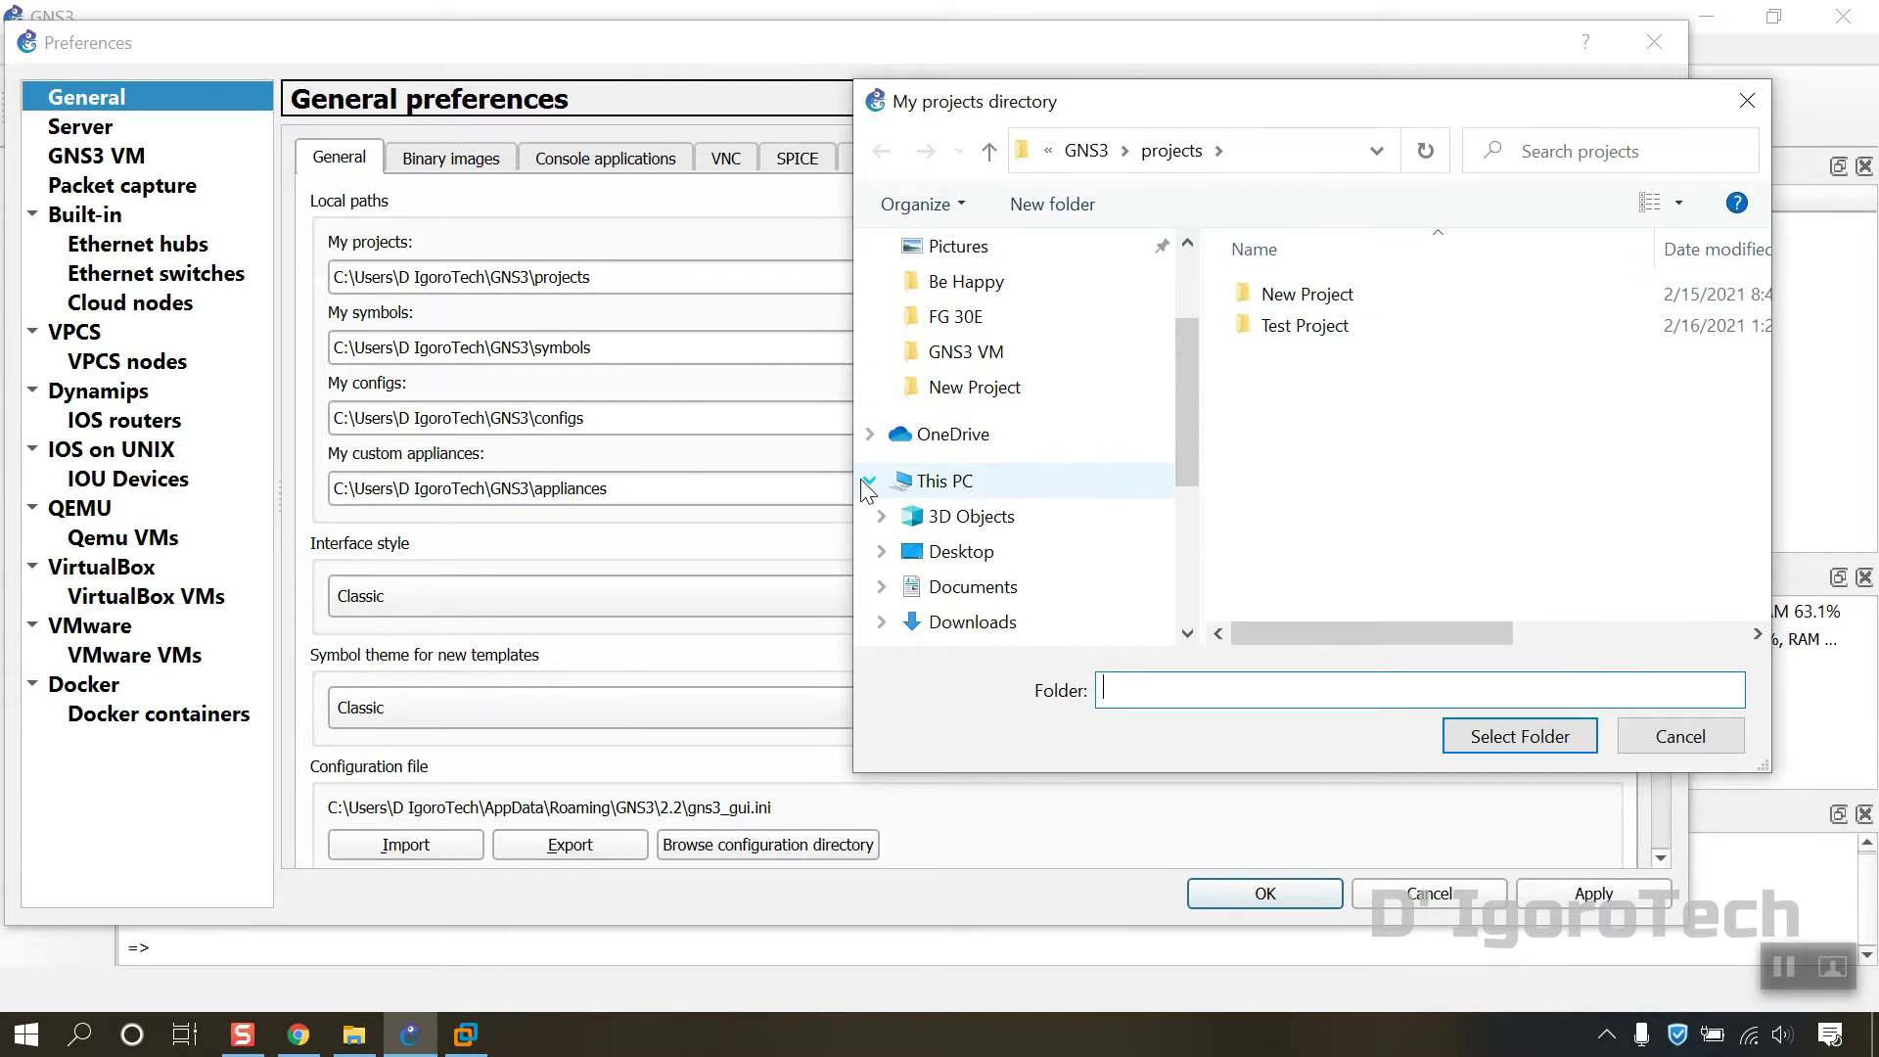
click(867, 480)
click(870, 480)
click(983, 575)
double_click(1296, 294)
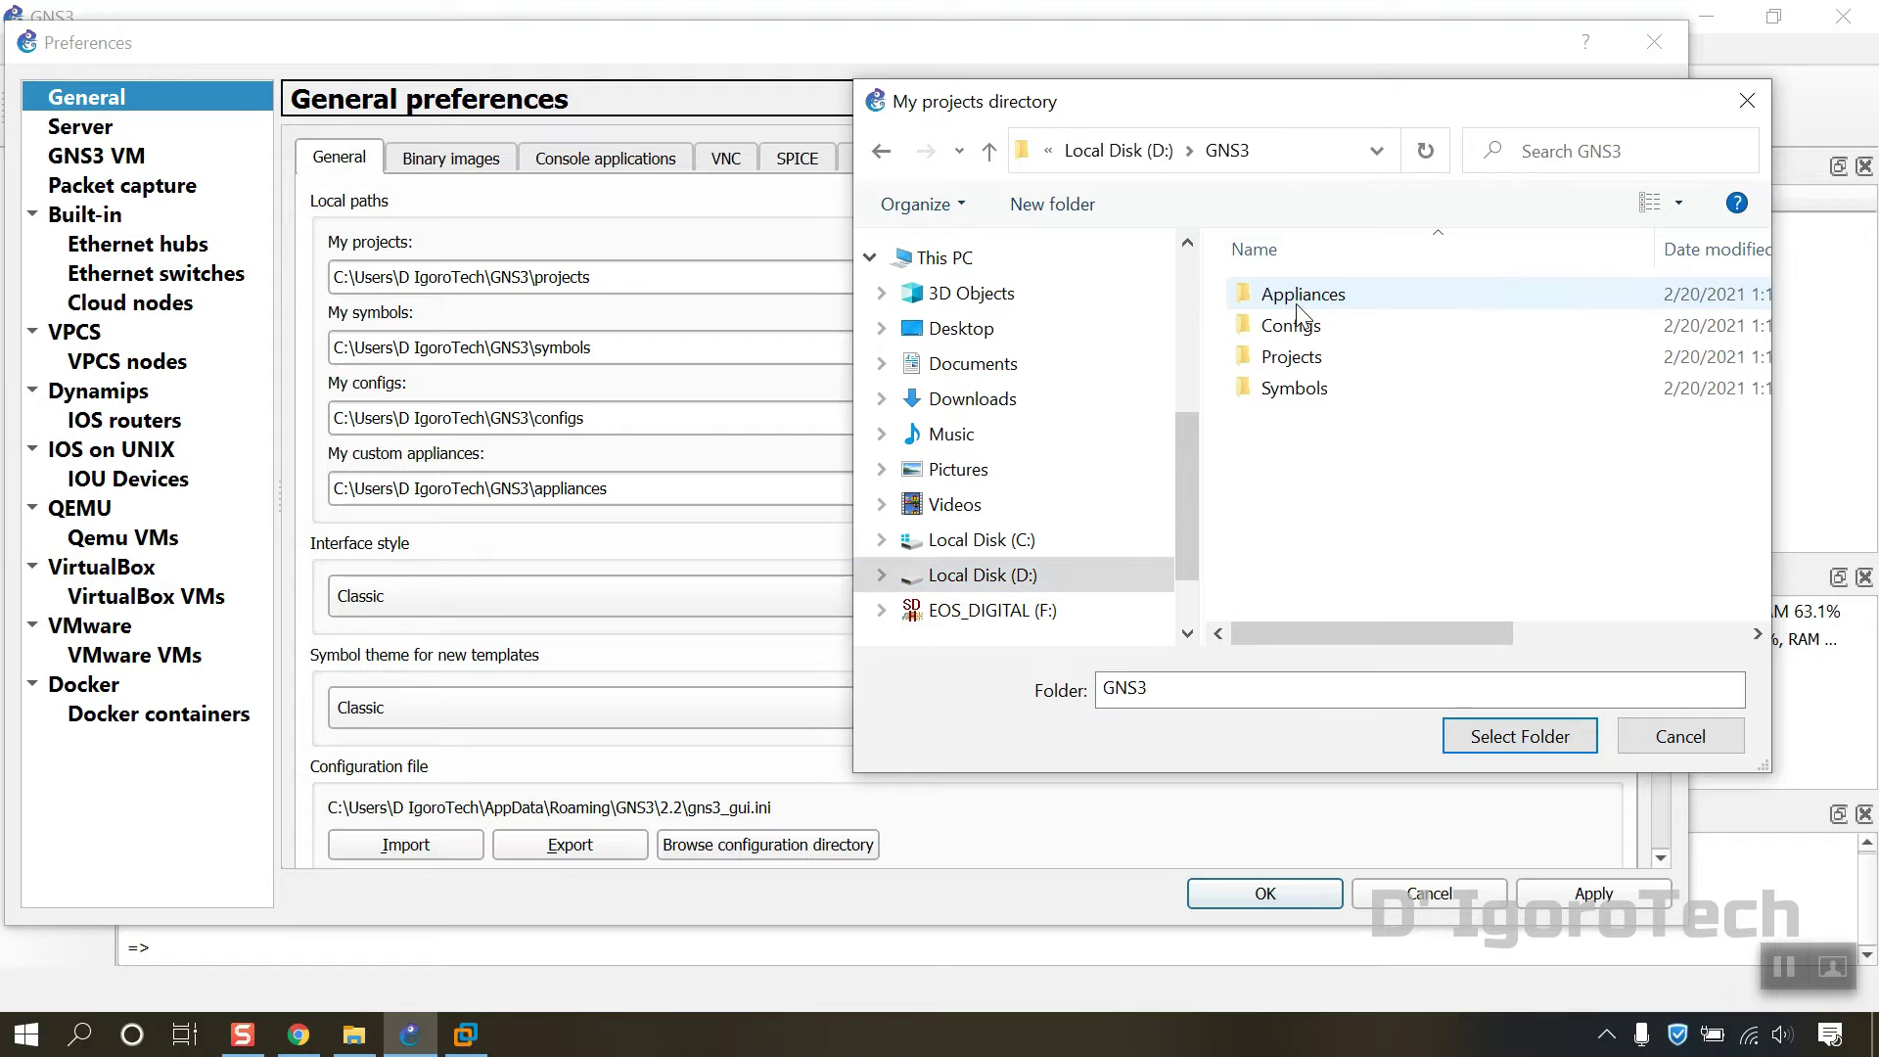
click(1278, 359)
click(1483, 734)
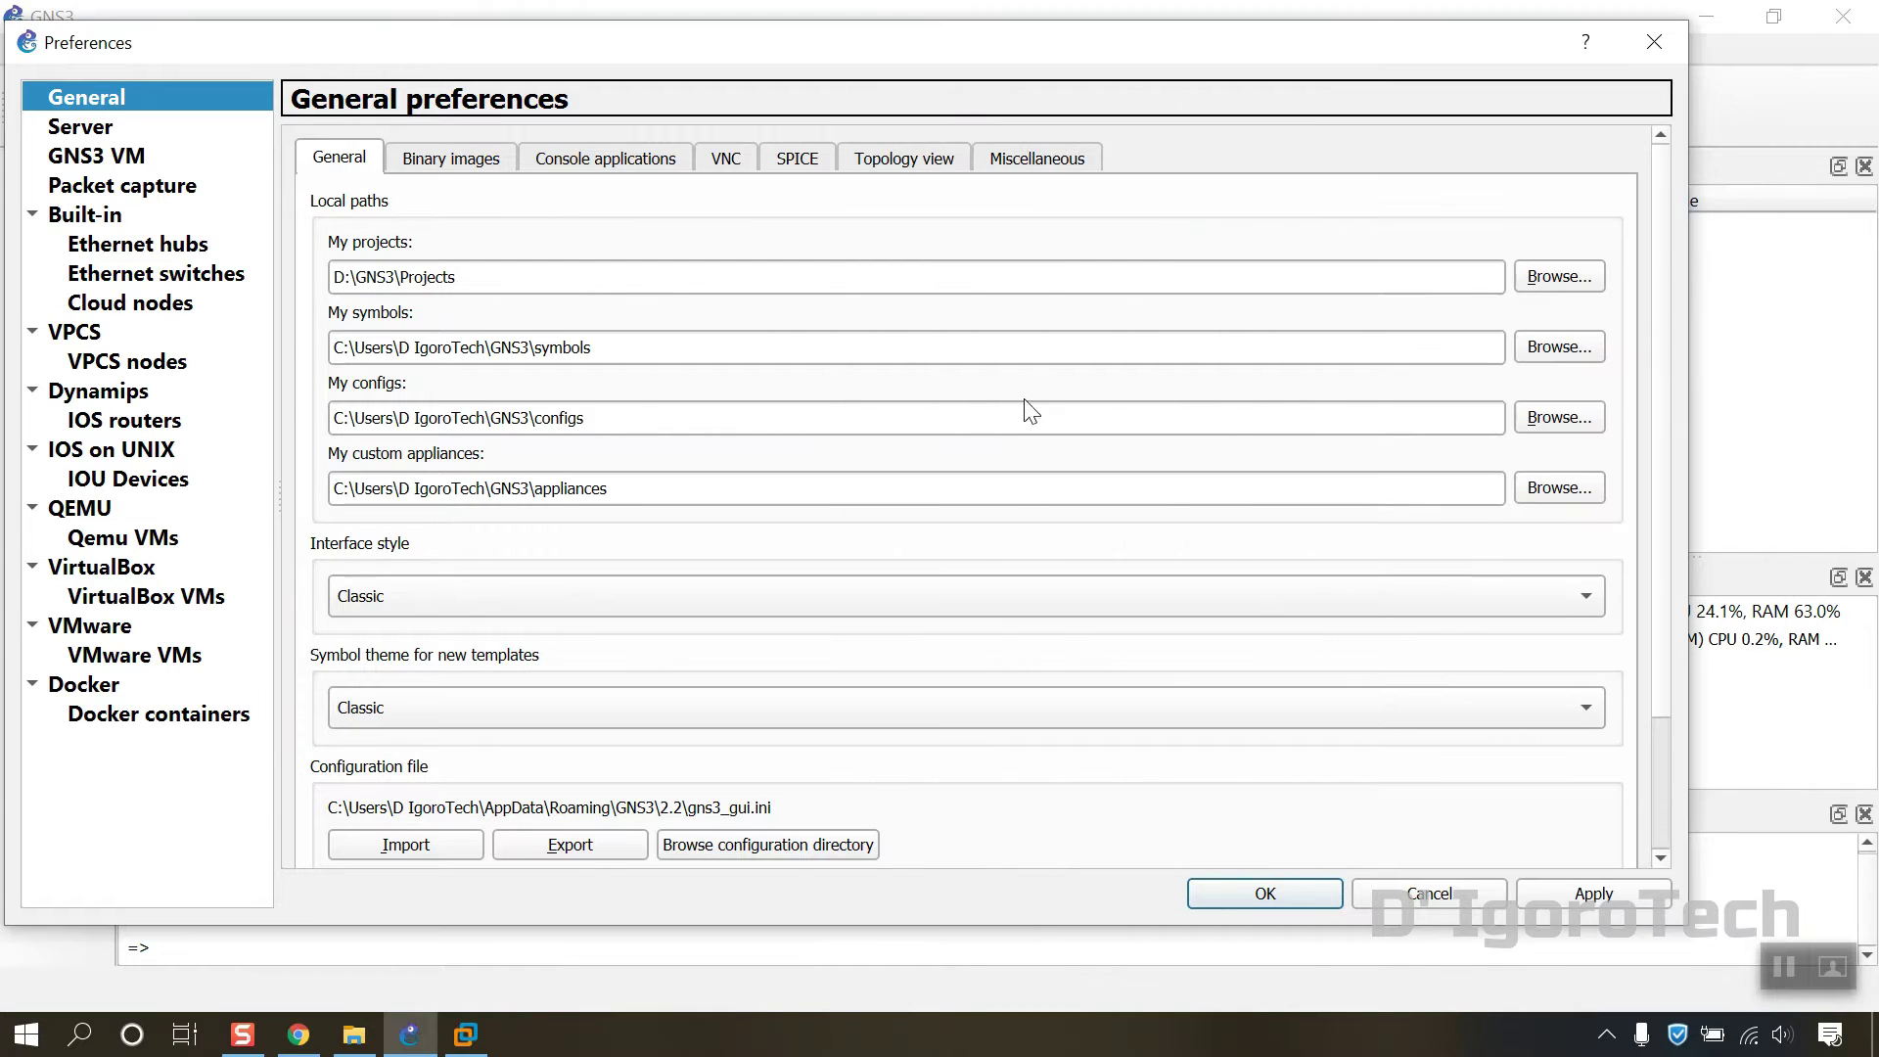
Step: Set the symbols path to D:\GNS3\Symbols
click(1556, 348)
scroll(988, 528, down, 3)
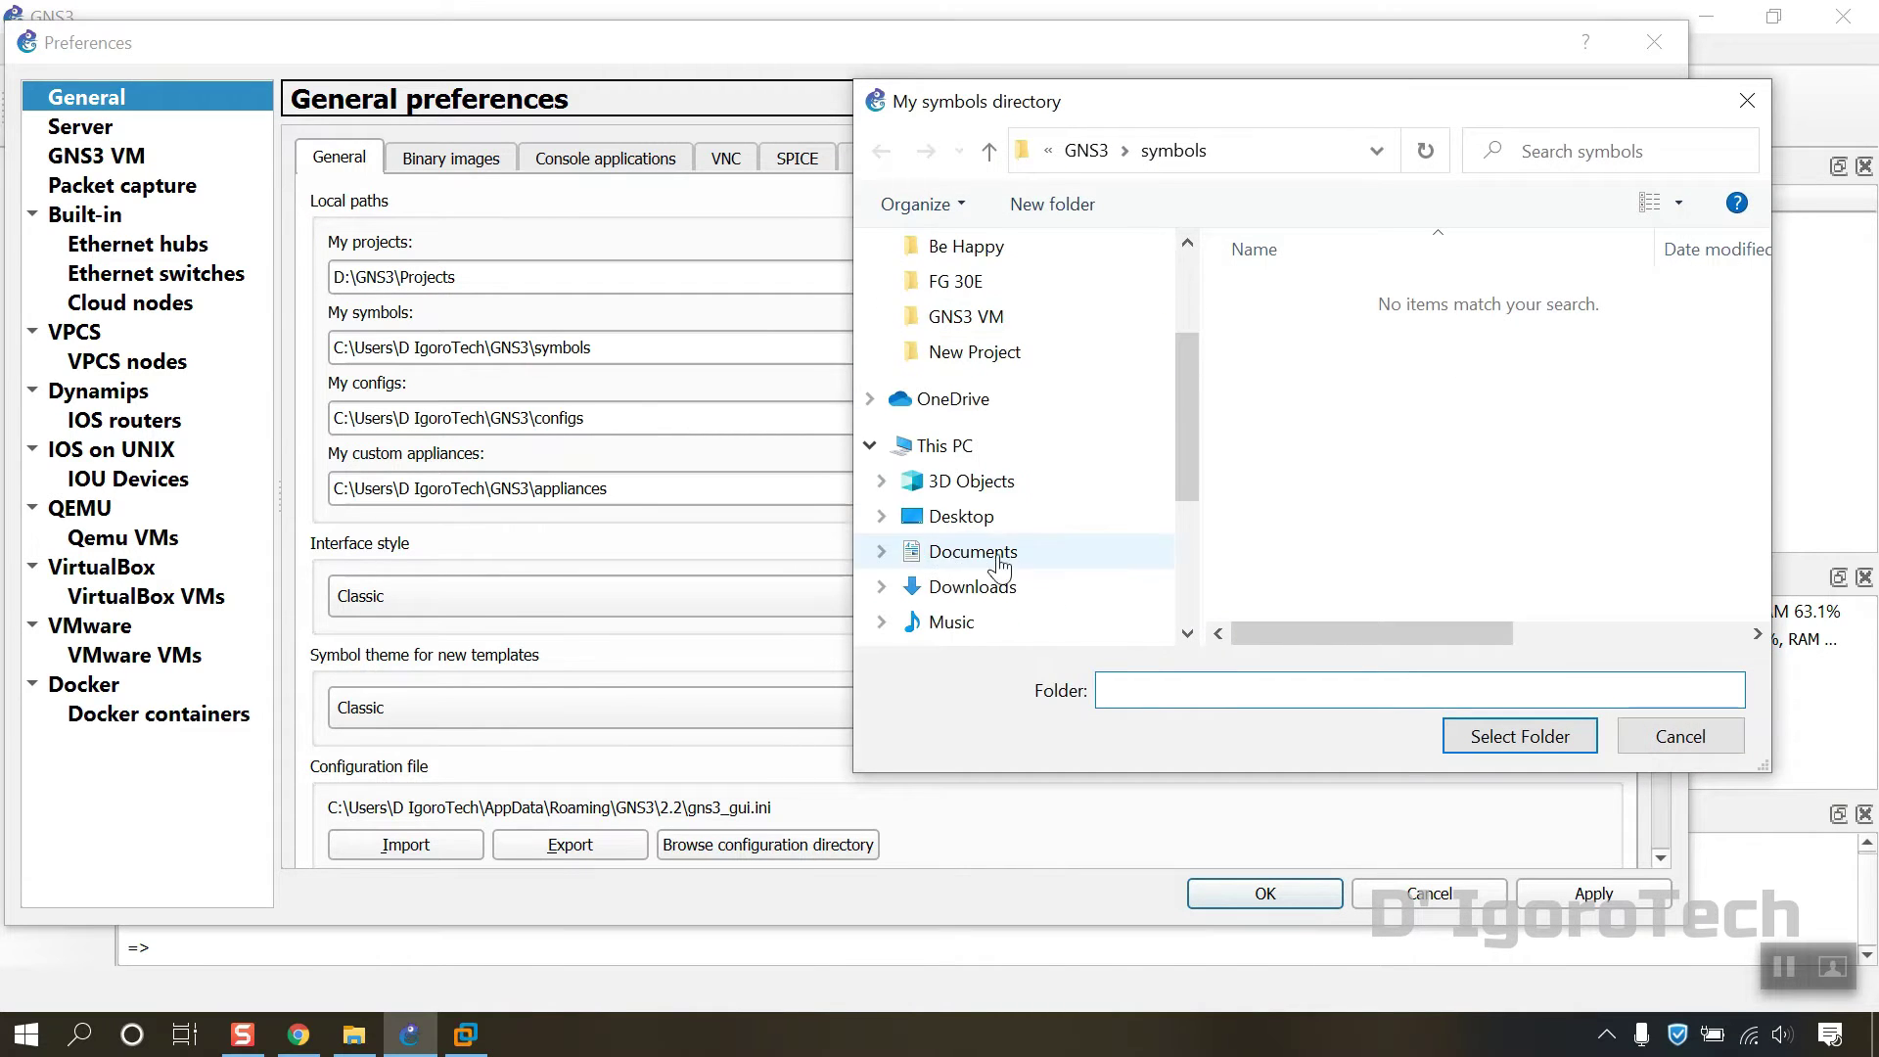
scroll(978, 444, down, 2)
click(982, 575)
double_click(1279, 294)
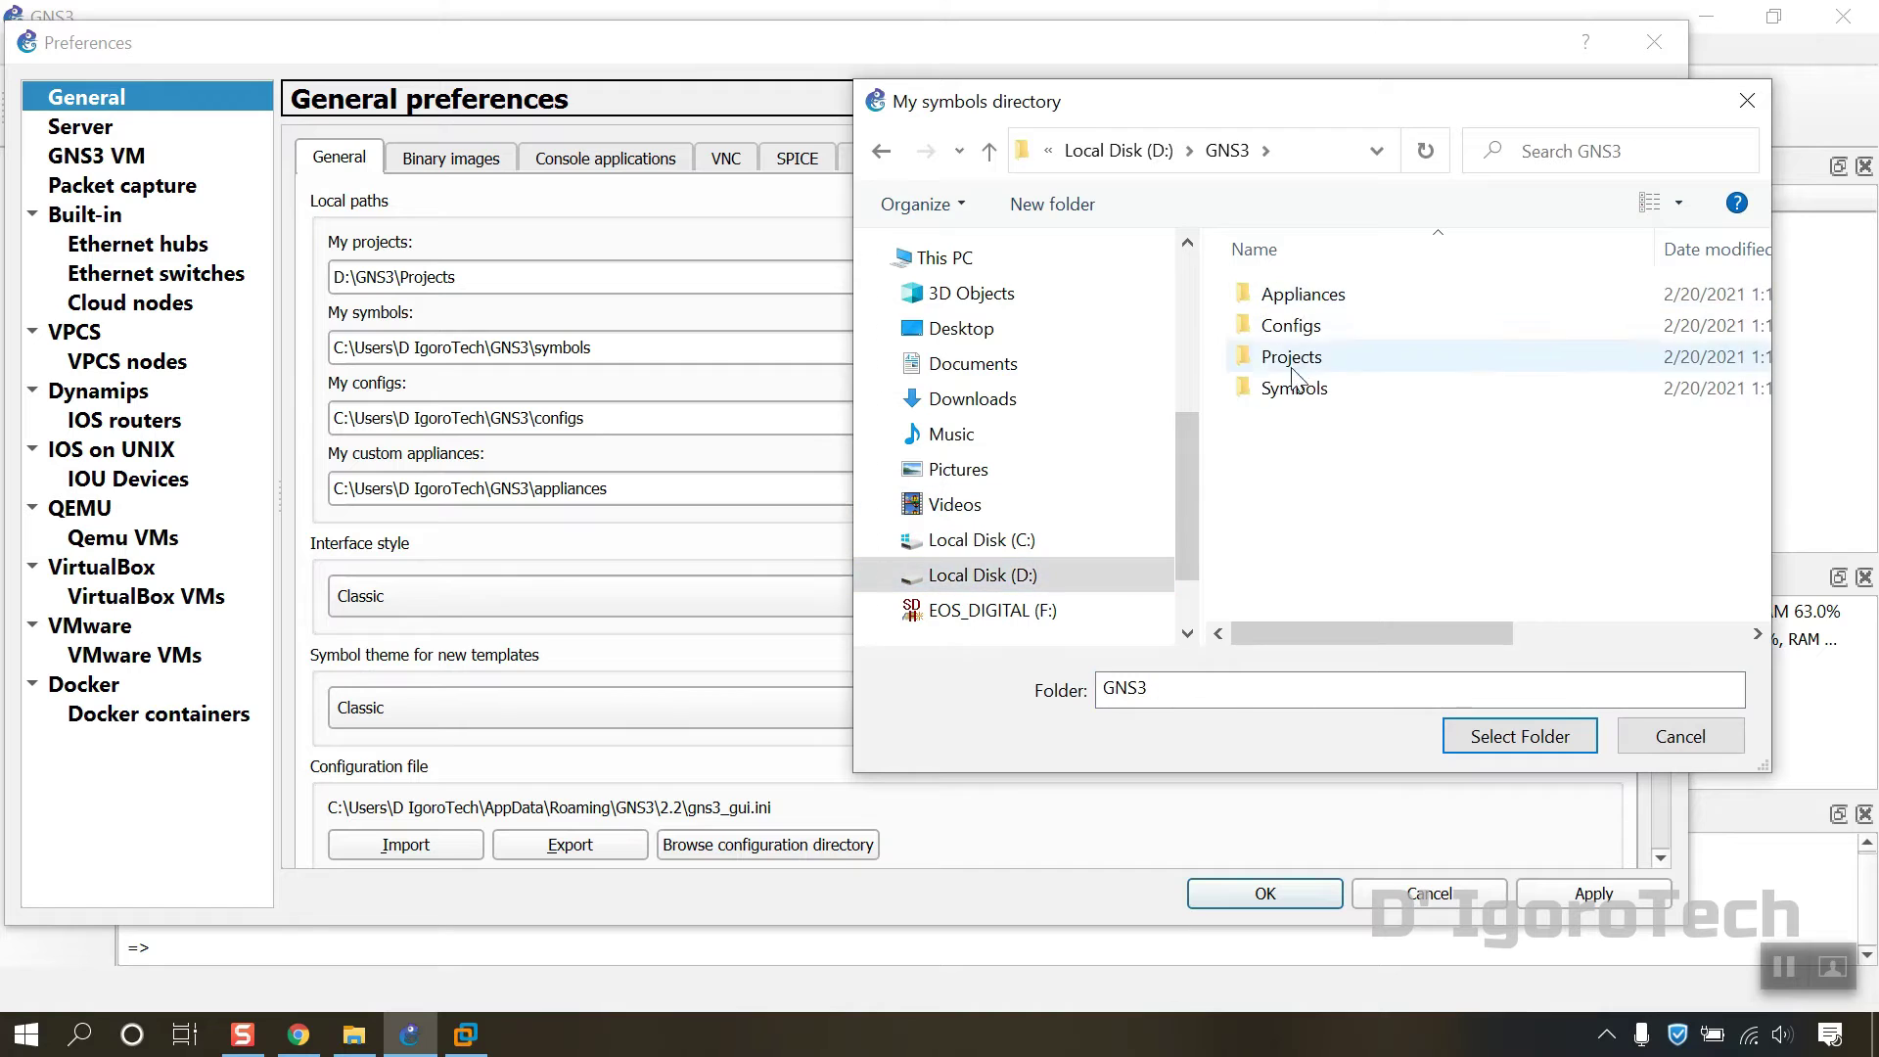
click(1294, 387)
click(1554, 749)
Step: Set the configs path to D:\GNS3\Configs
click(1558, 431)
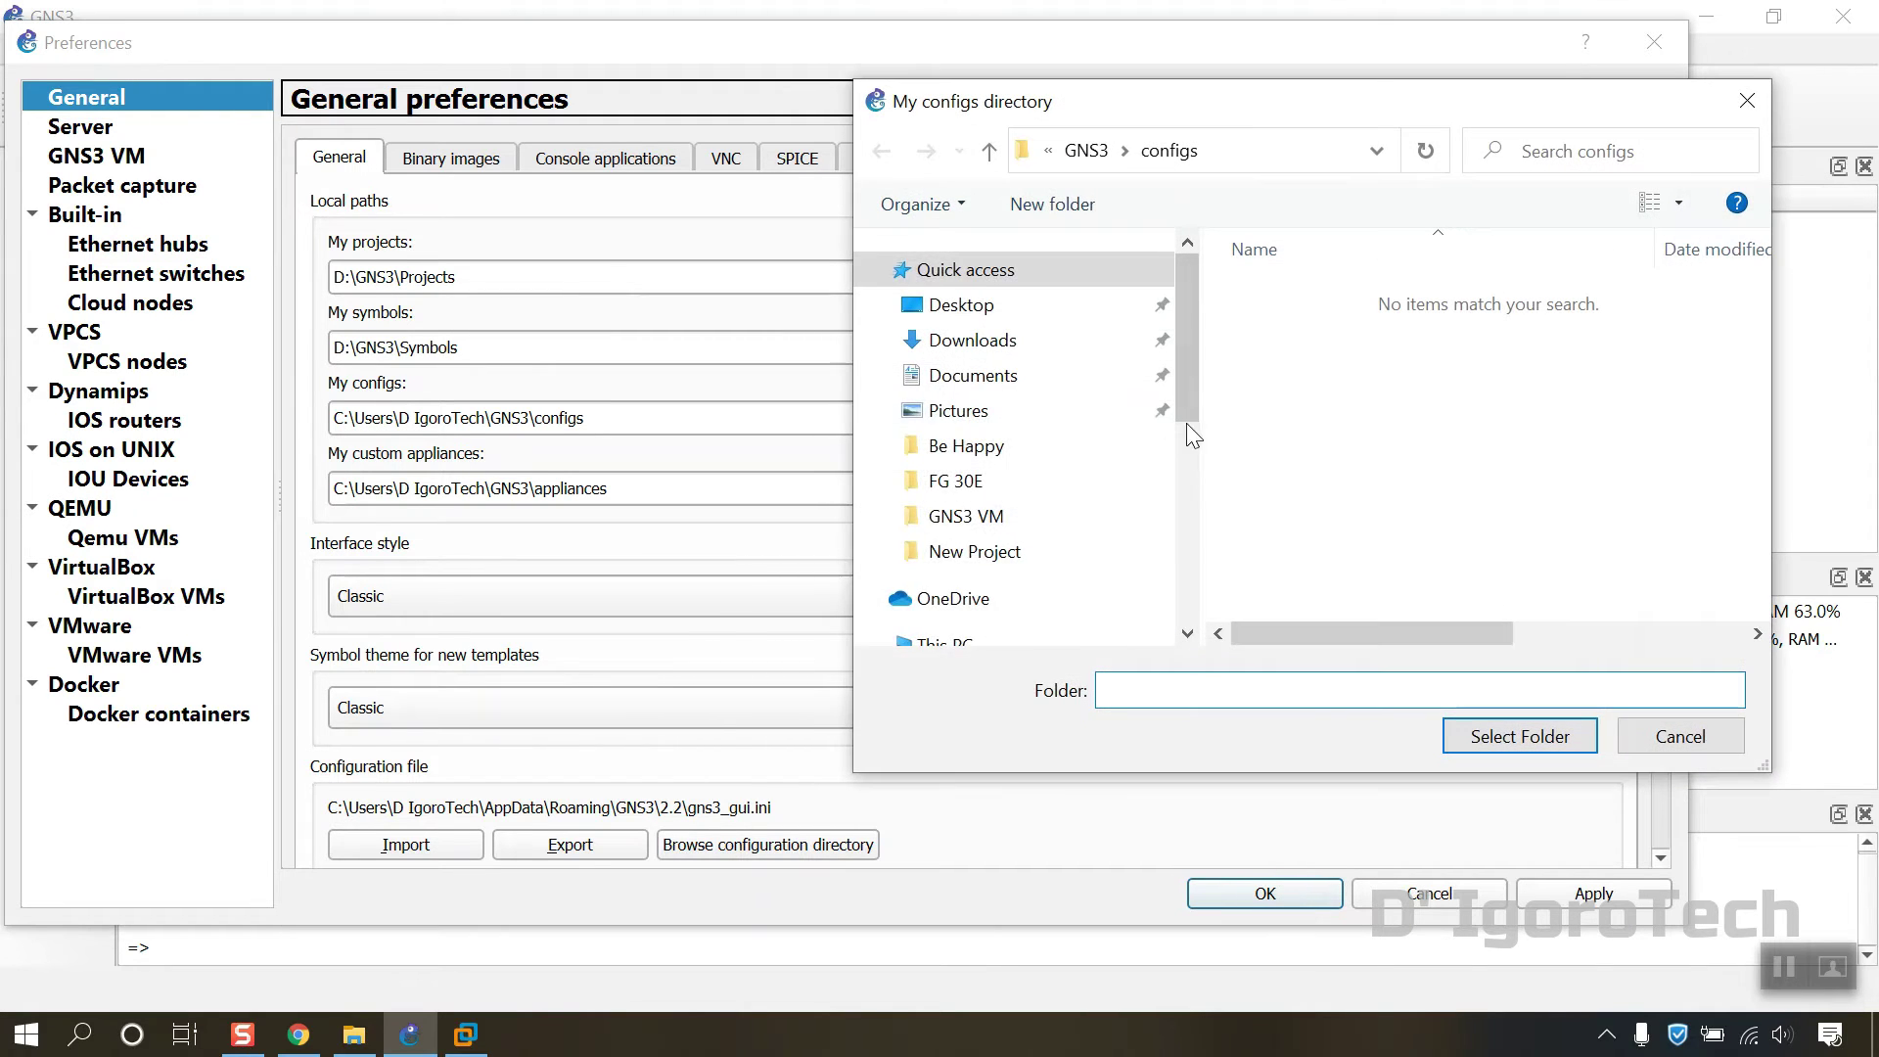
scroll(1077, 470, down, 2)
scroll(866, 513, down, 2)
click(869, 441)
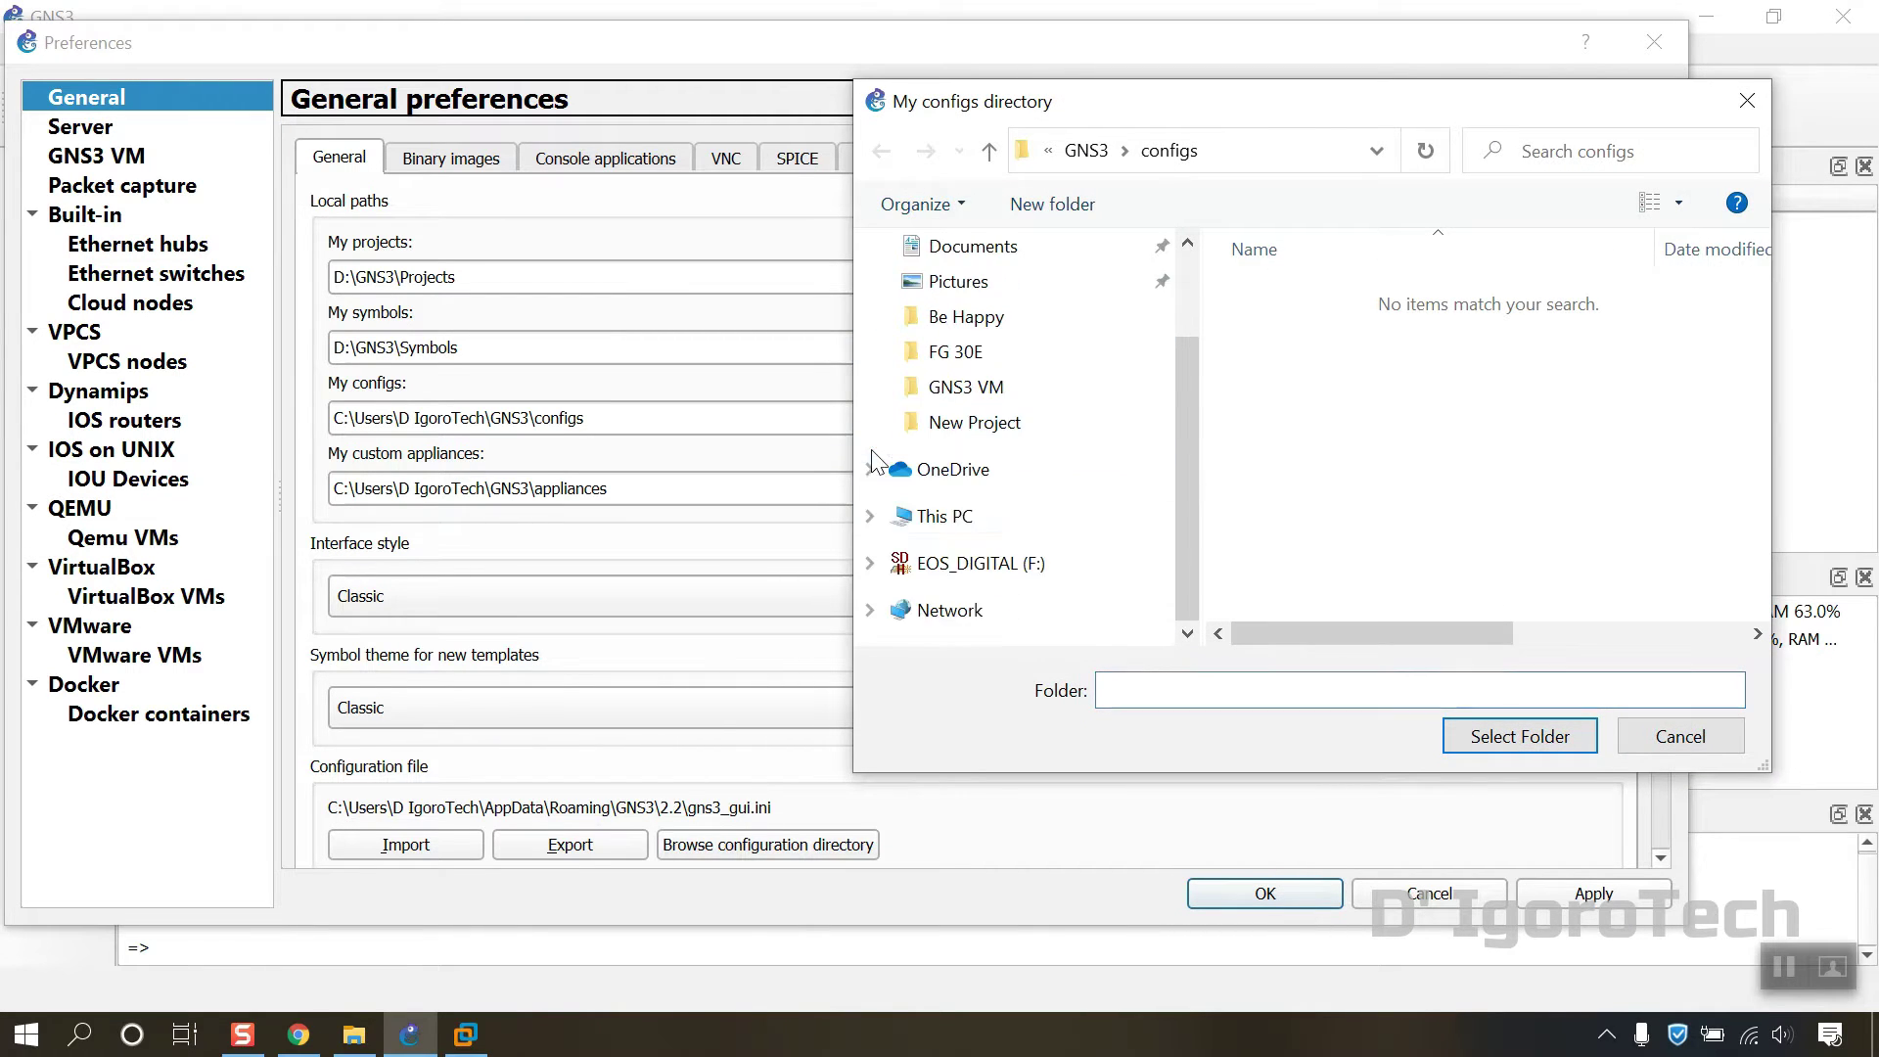
click(869, 516)
click(1045, 577)
double_click(1282, 293)
click(1292, 327)
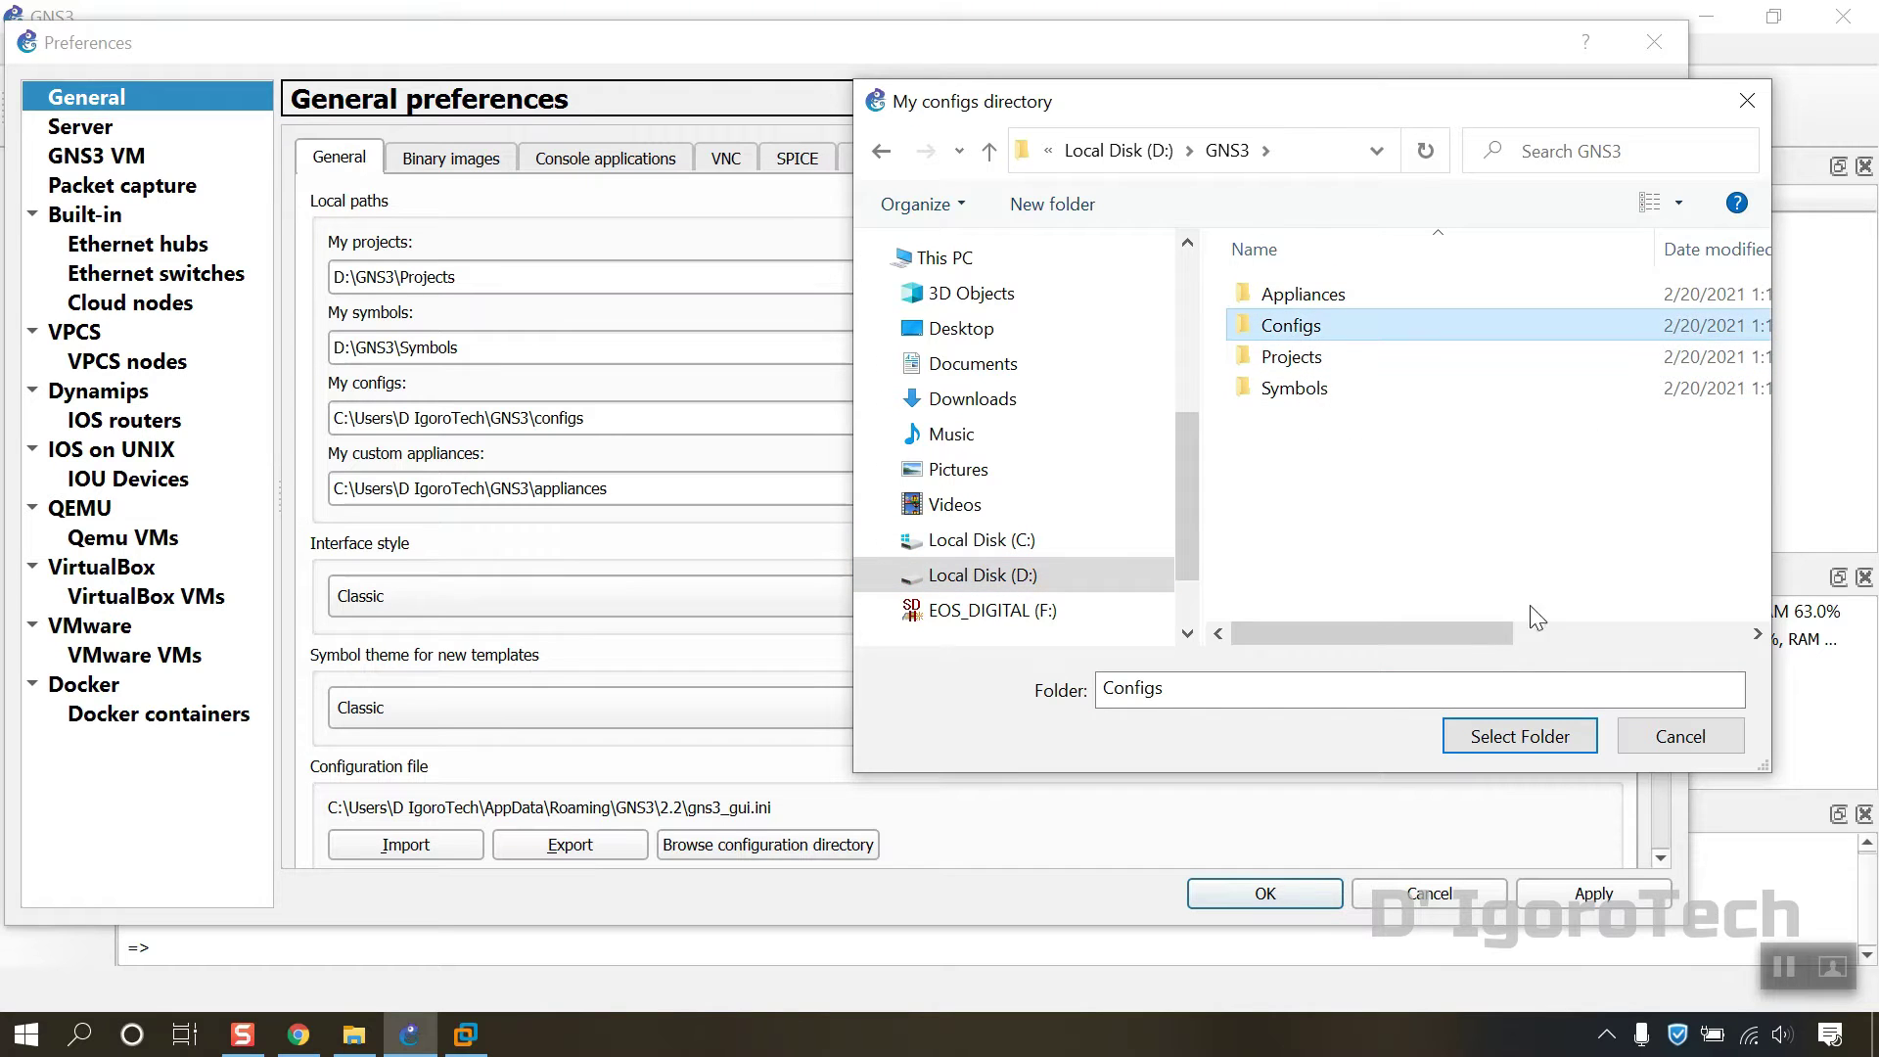
click(1523, 733)
Step: Set the custom appliances path to D:\GNS3\Appliances and save the preferences
click(1558, 488)
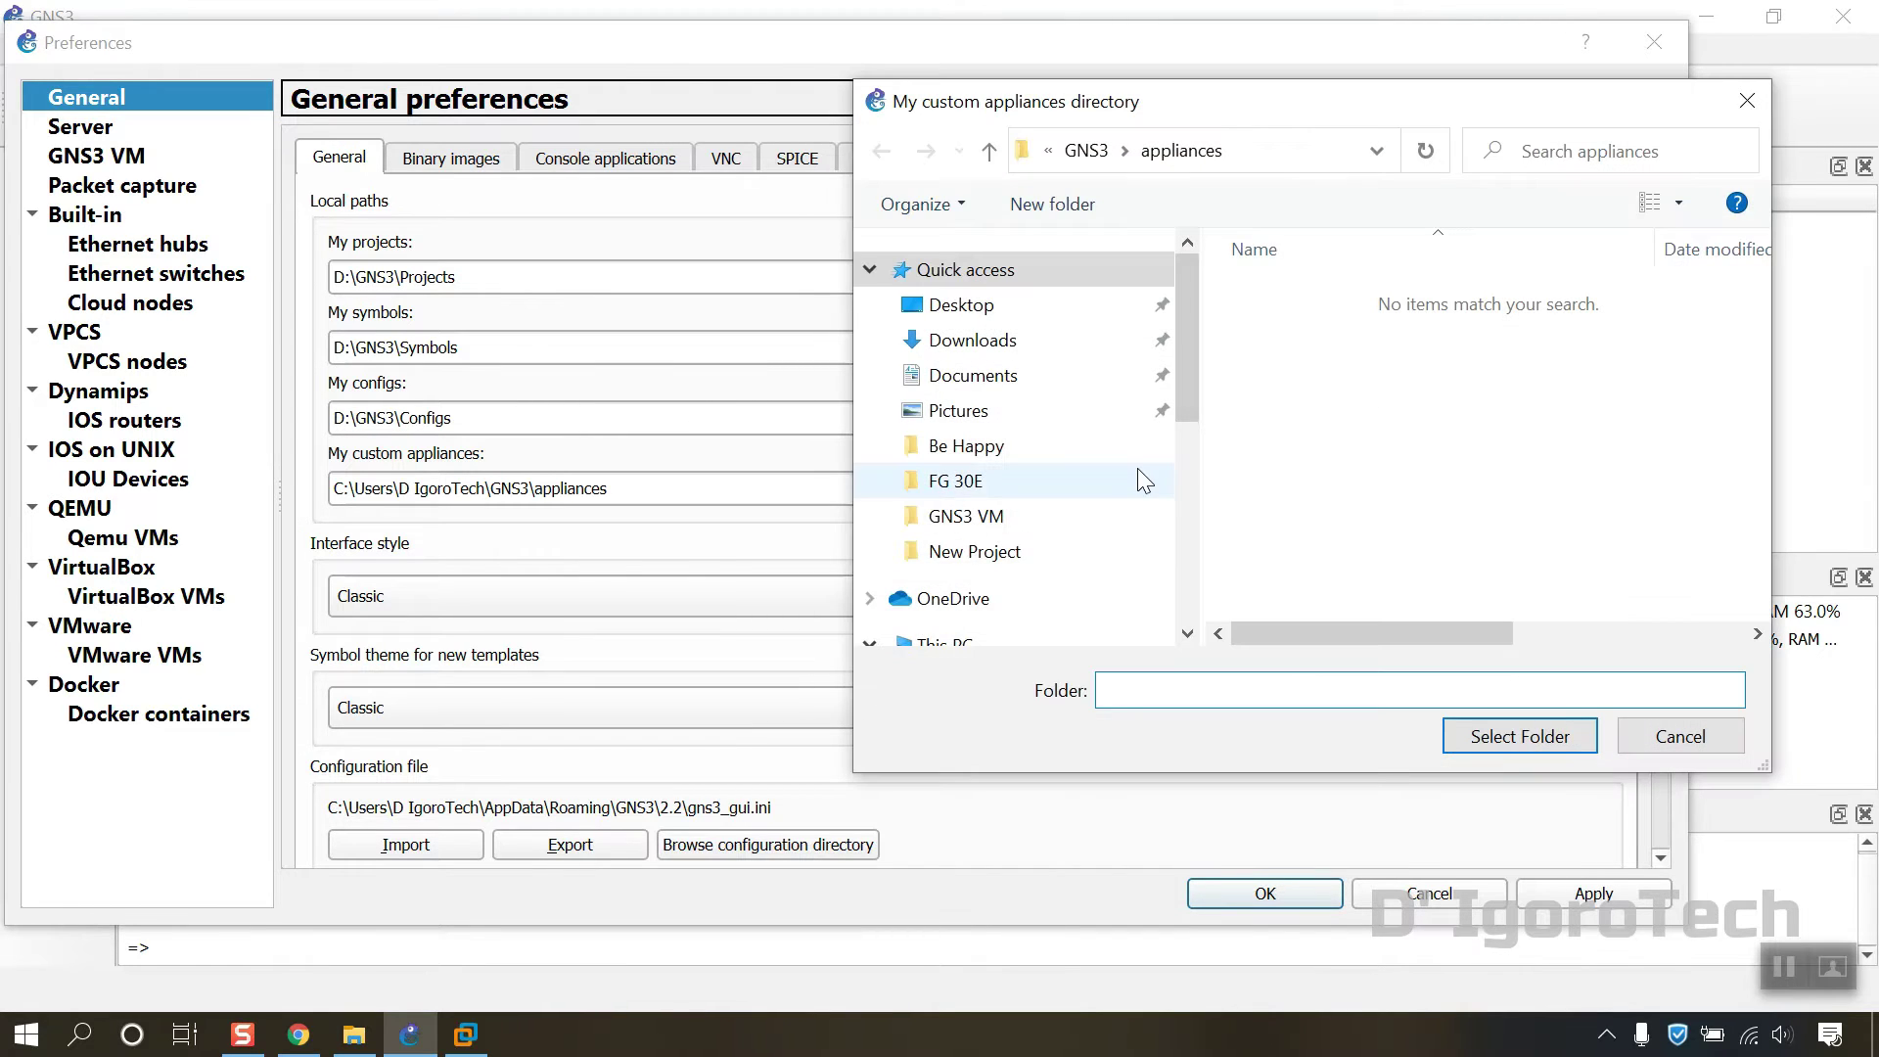
scroll(1077, 489, down, 1)
scroll(979, 519, down, 2)
click(983, 575)
double_click(1282, 294)
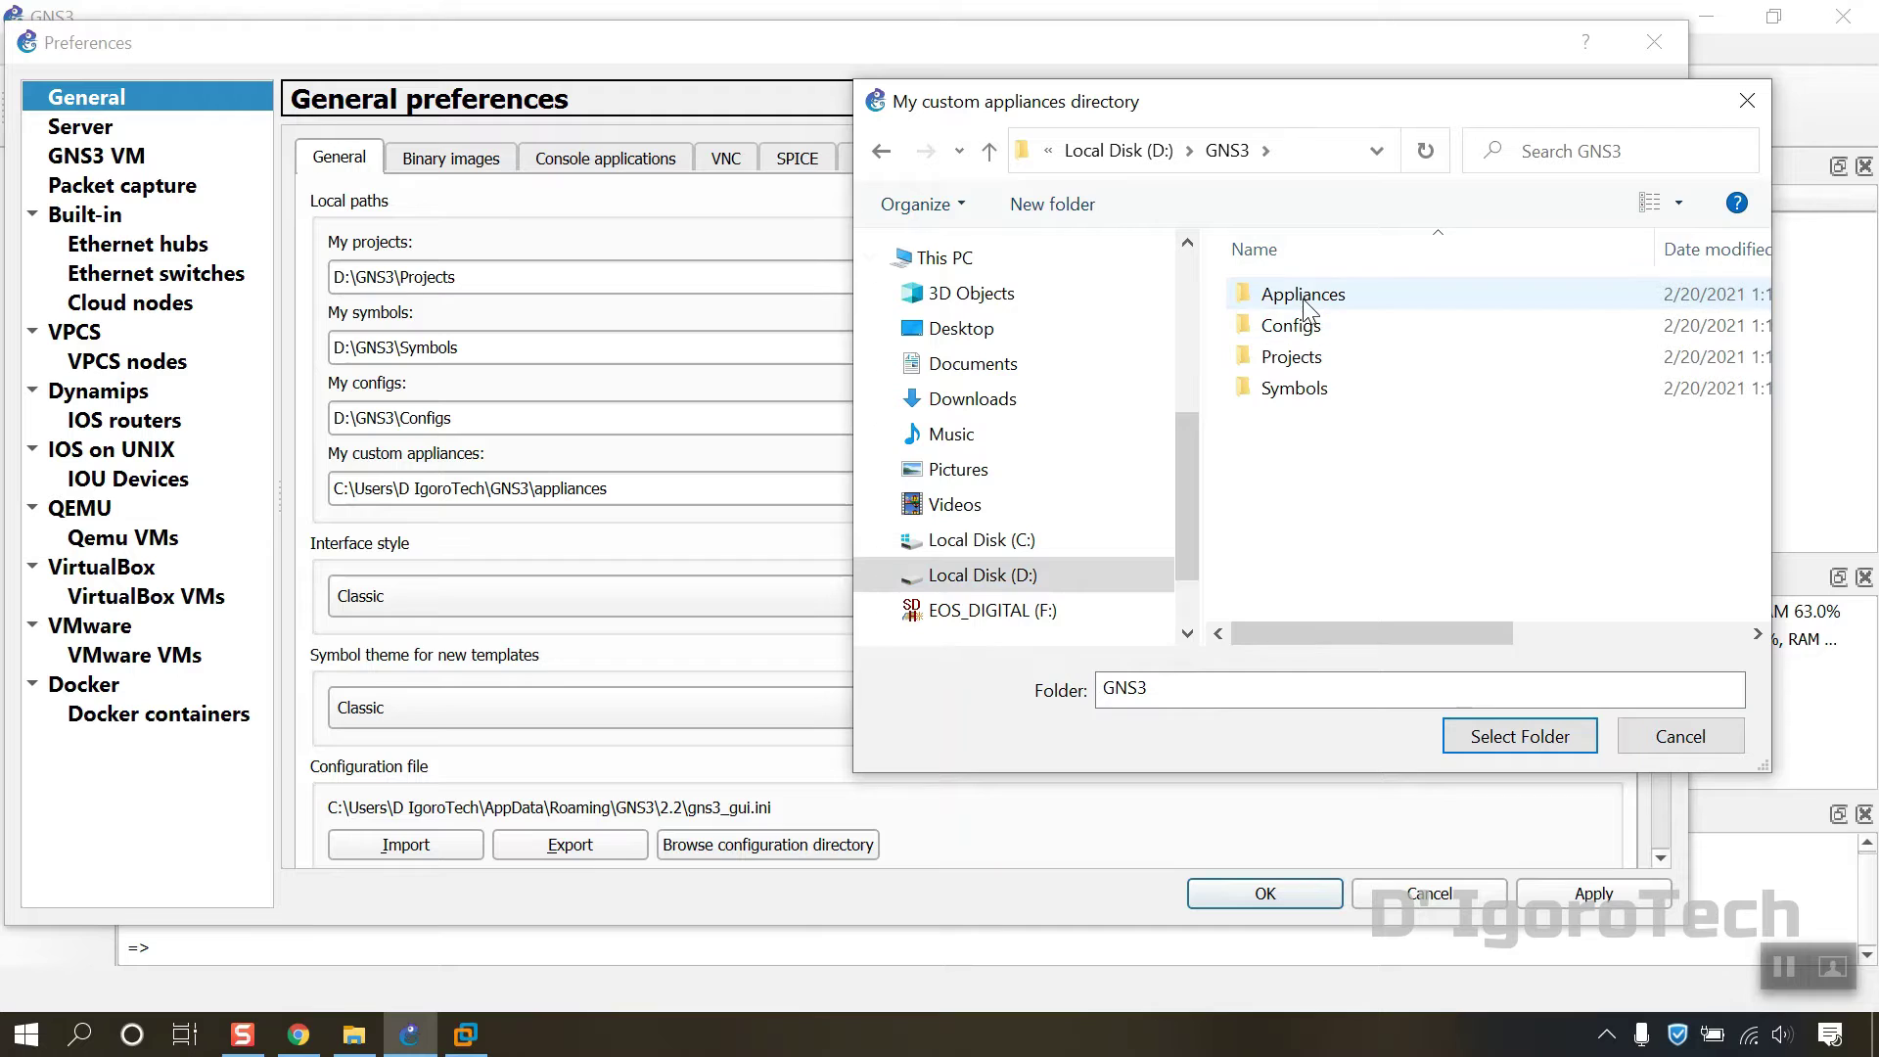
click(1305, 296)
click(1520, 736)
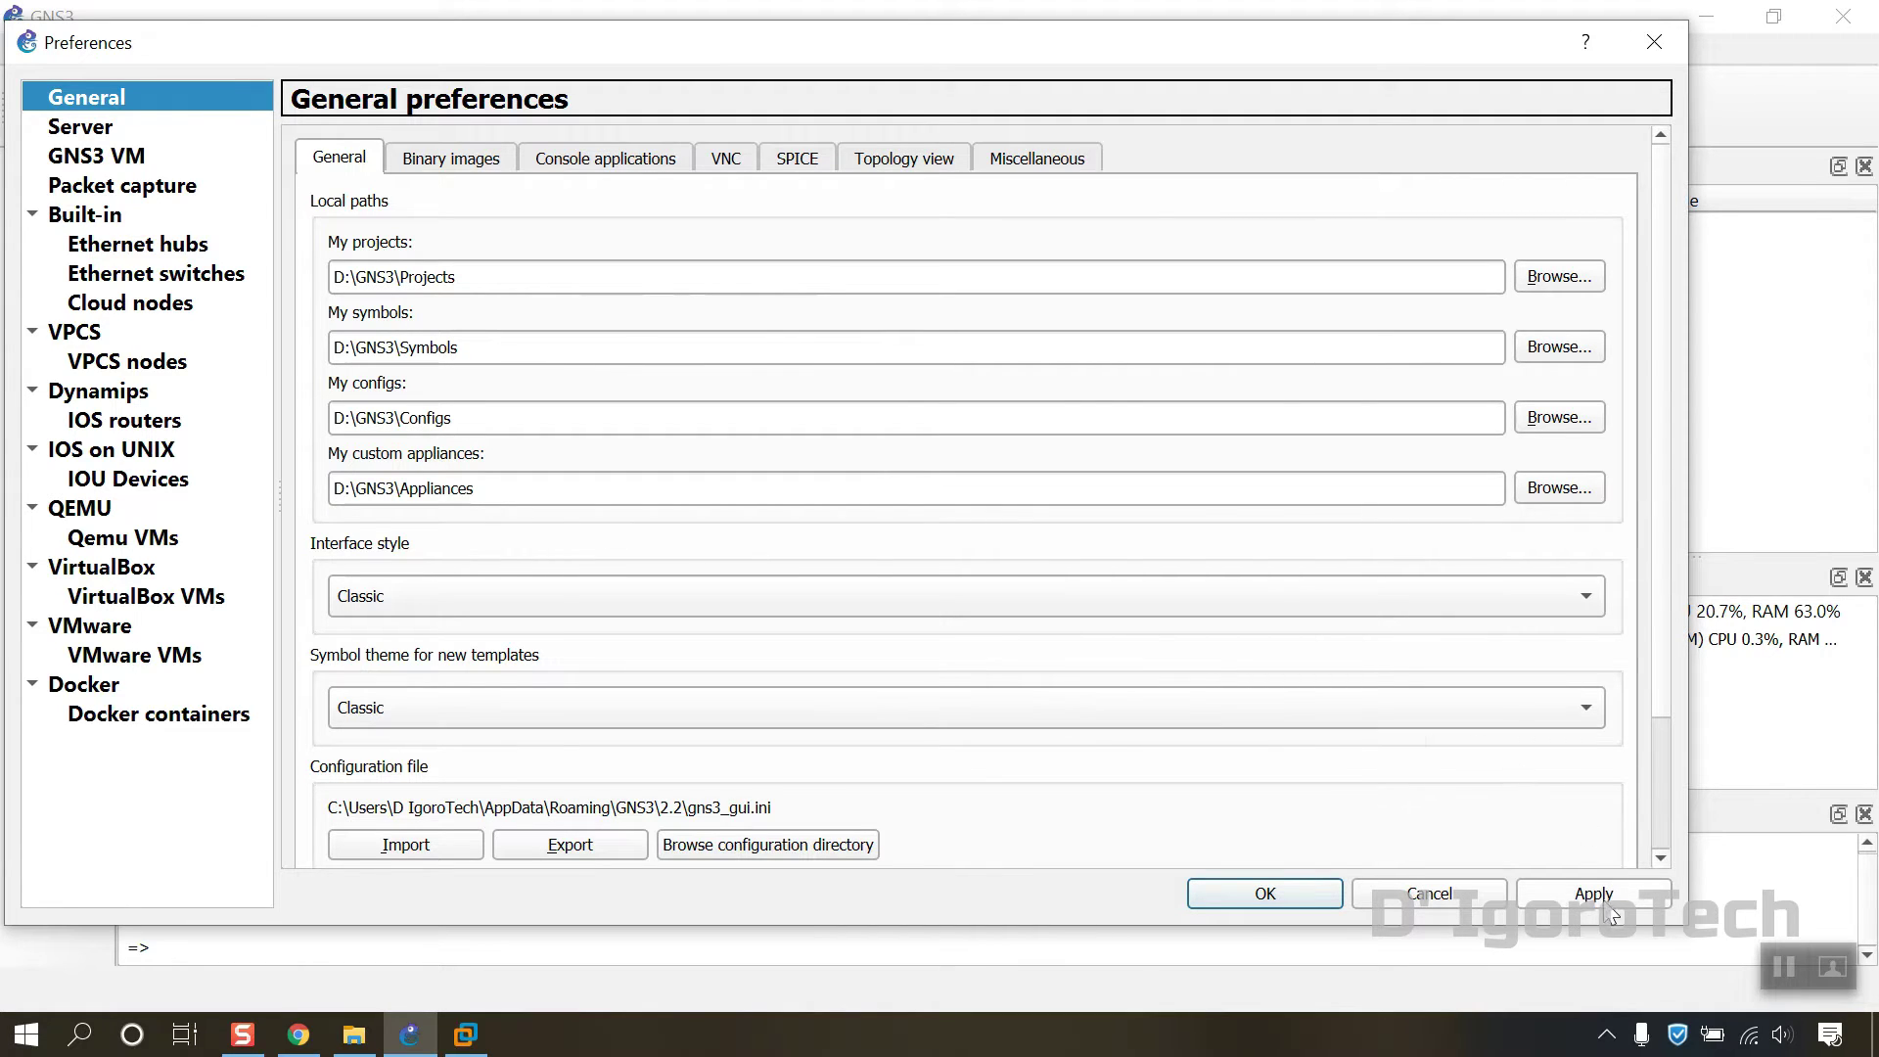
click(1302, 907)
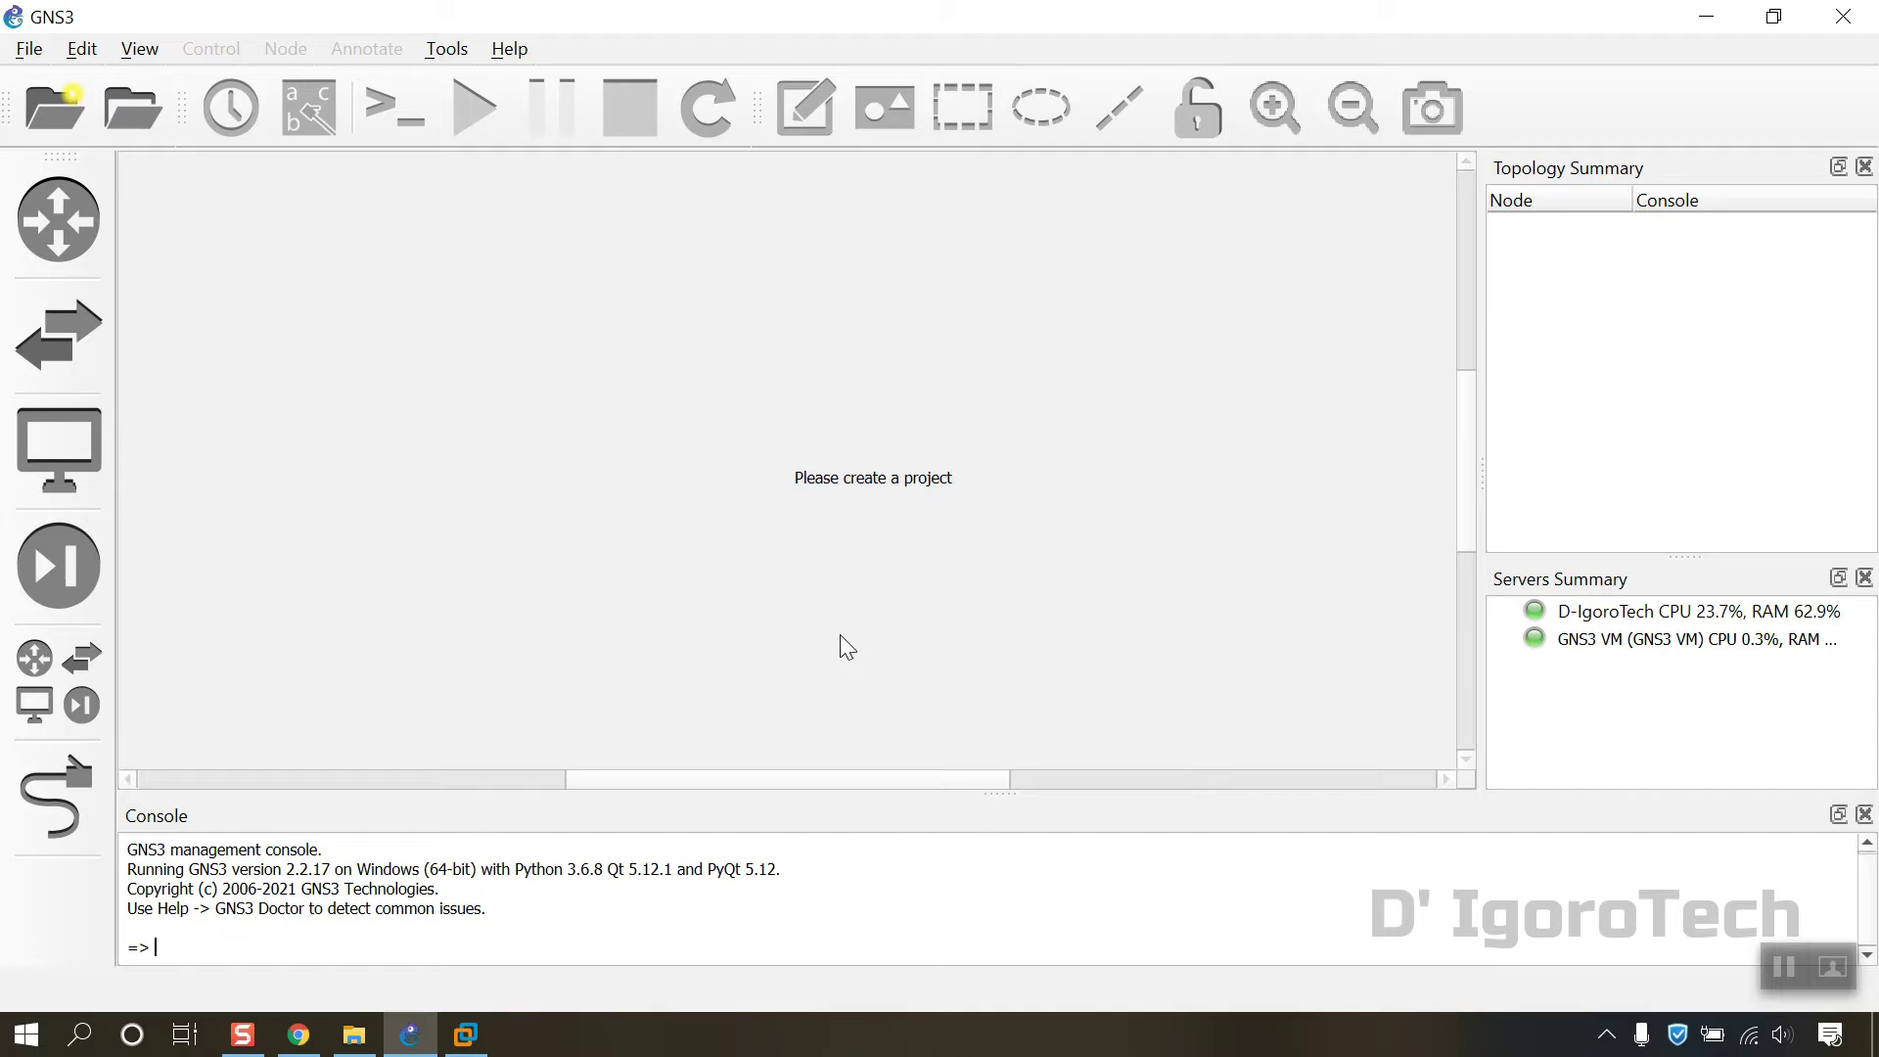
Step: Create a new template from the GNS3 server's appliances and begin installing FortiGate from Firewalls
click(56, 712)
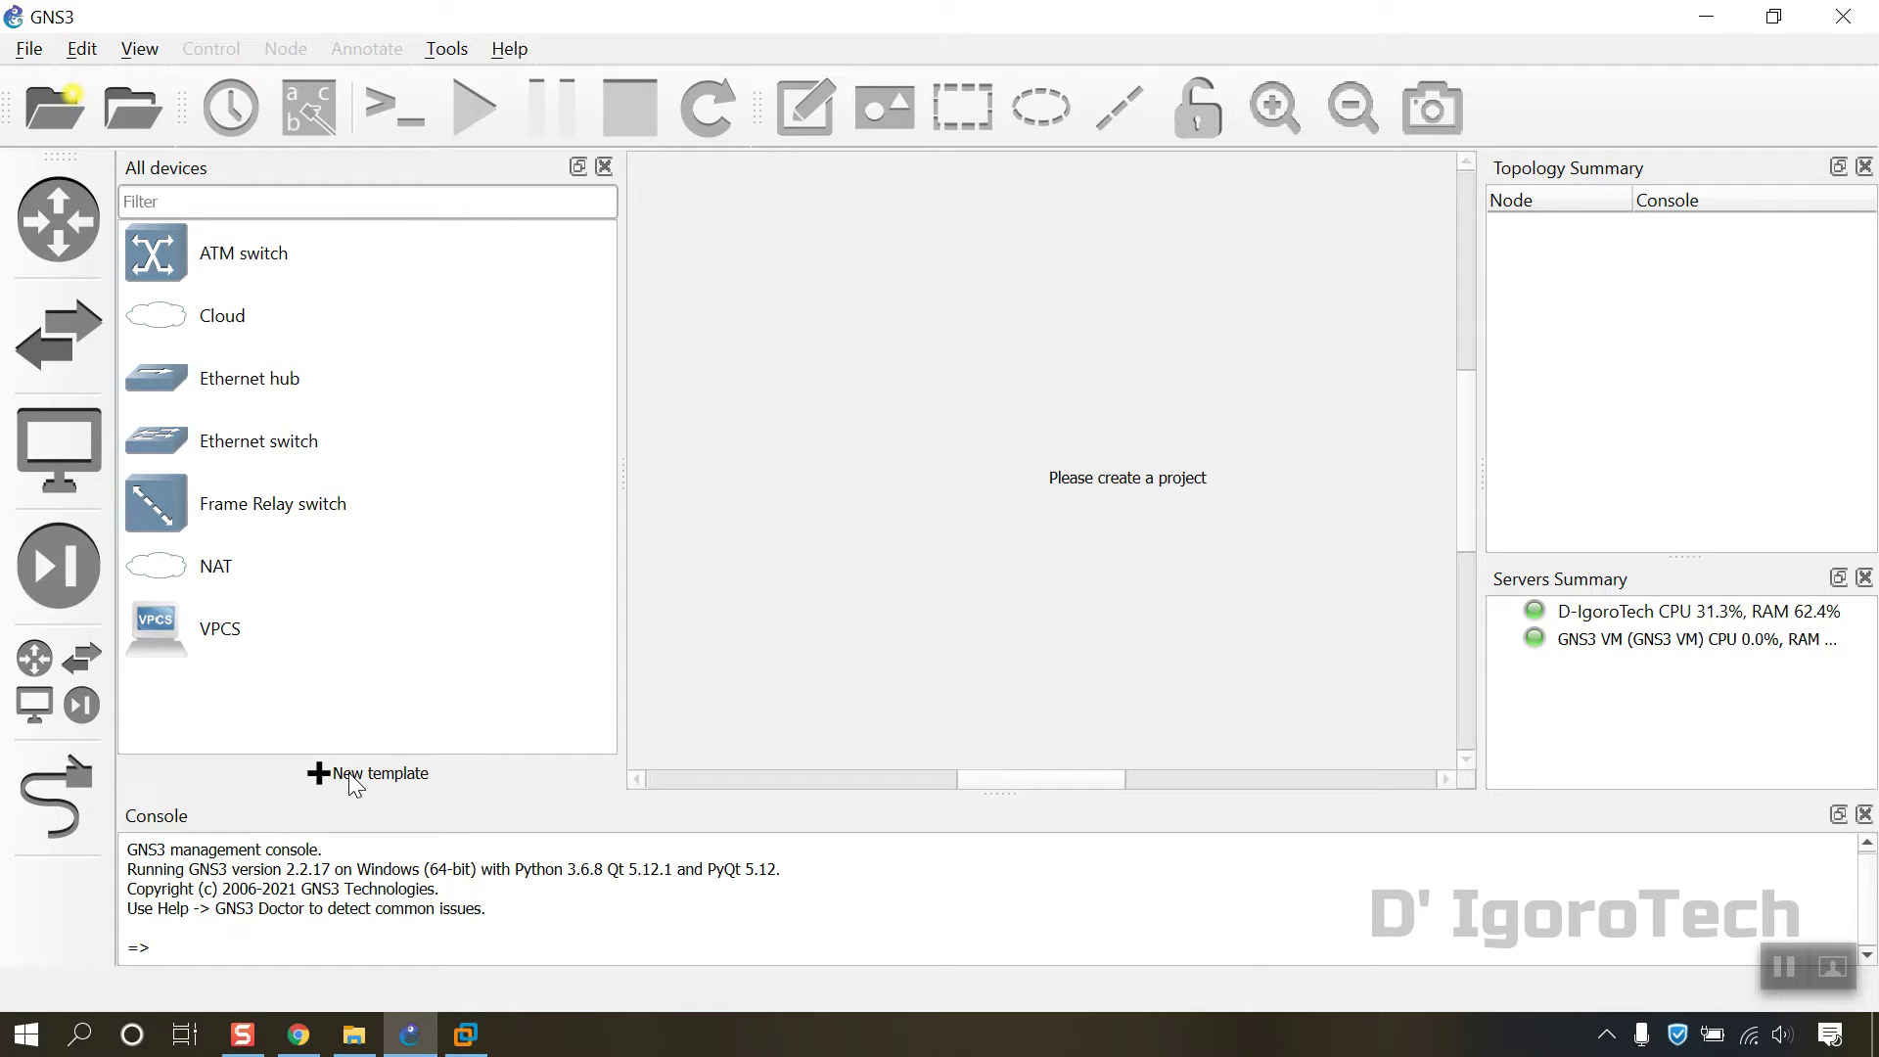
click(370, 773)
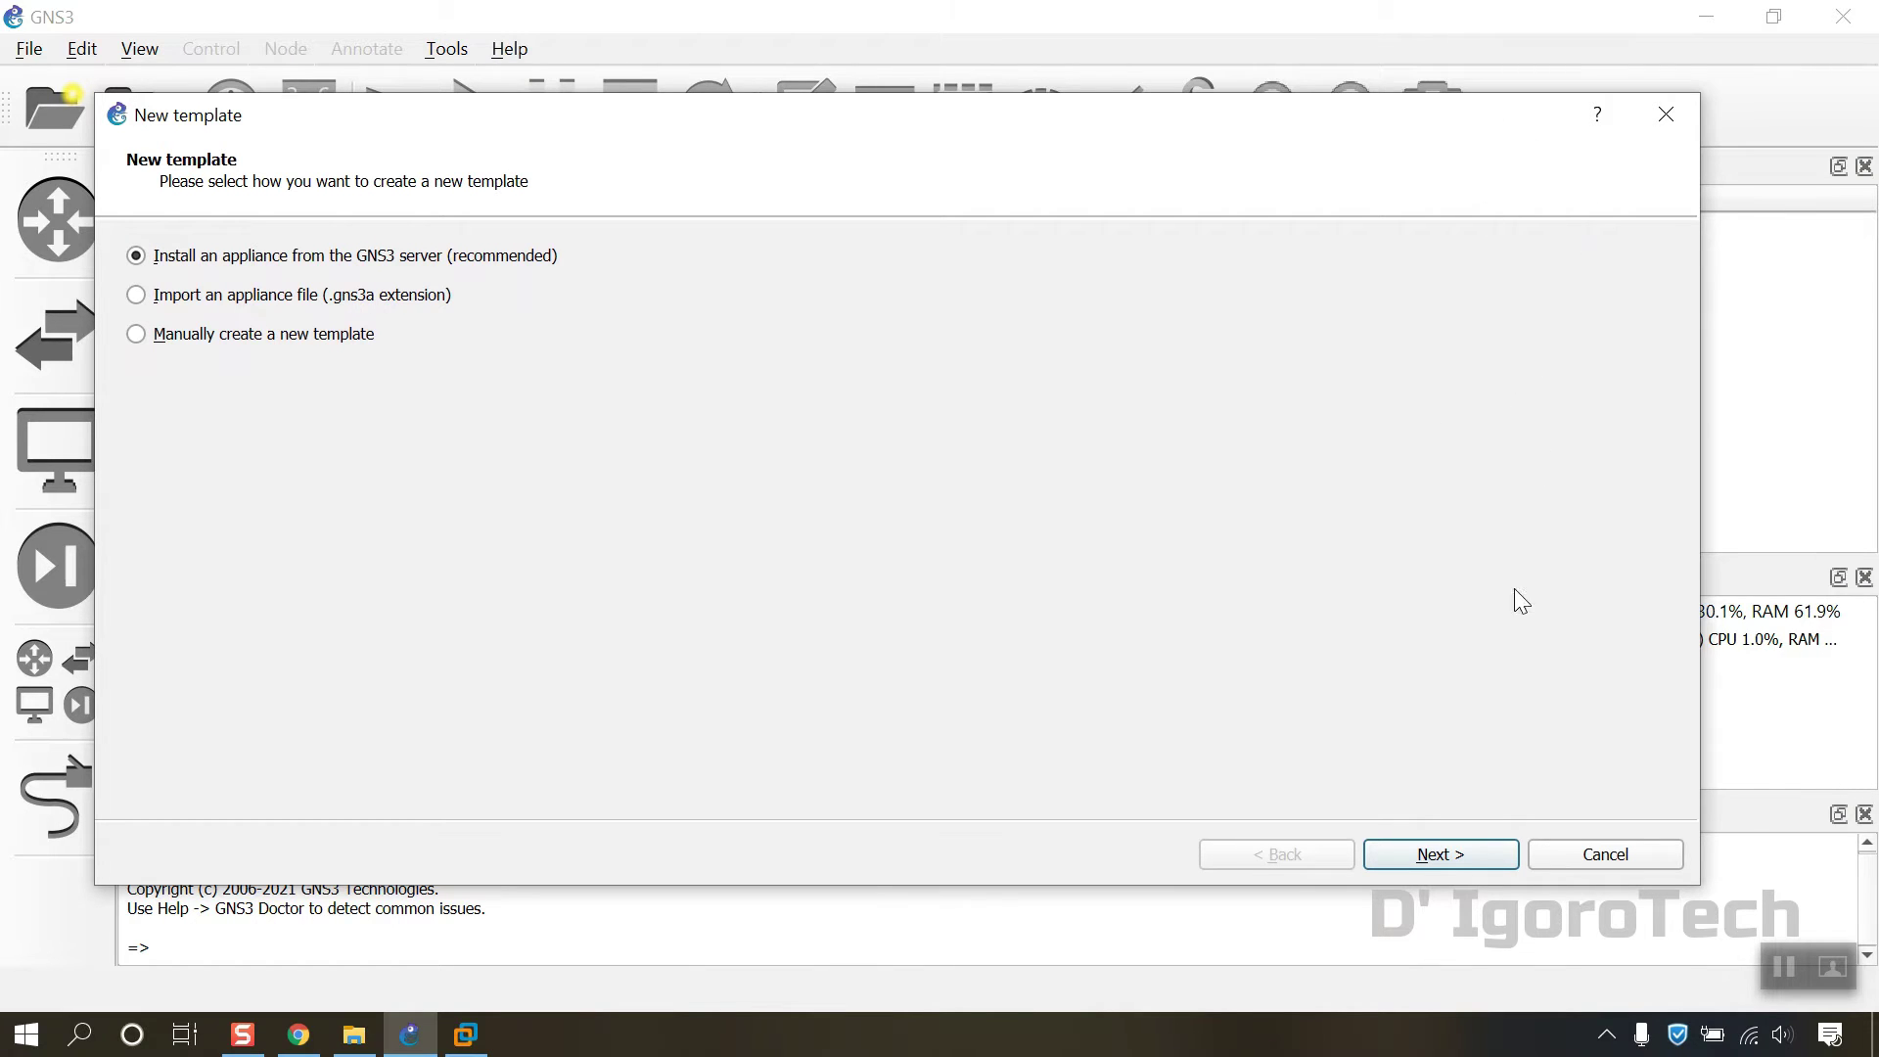
click(1458, 857)
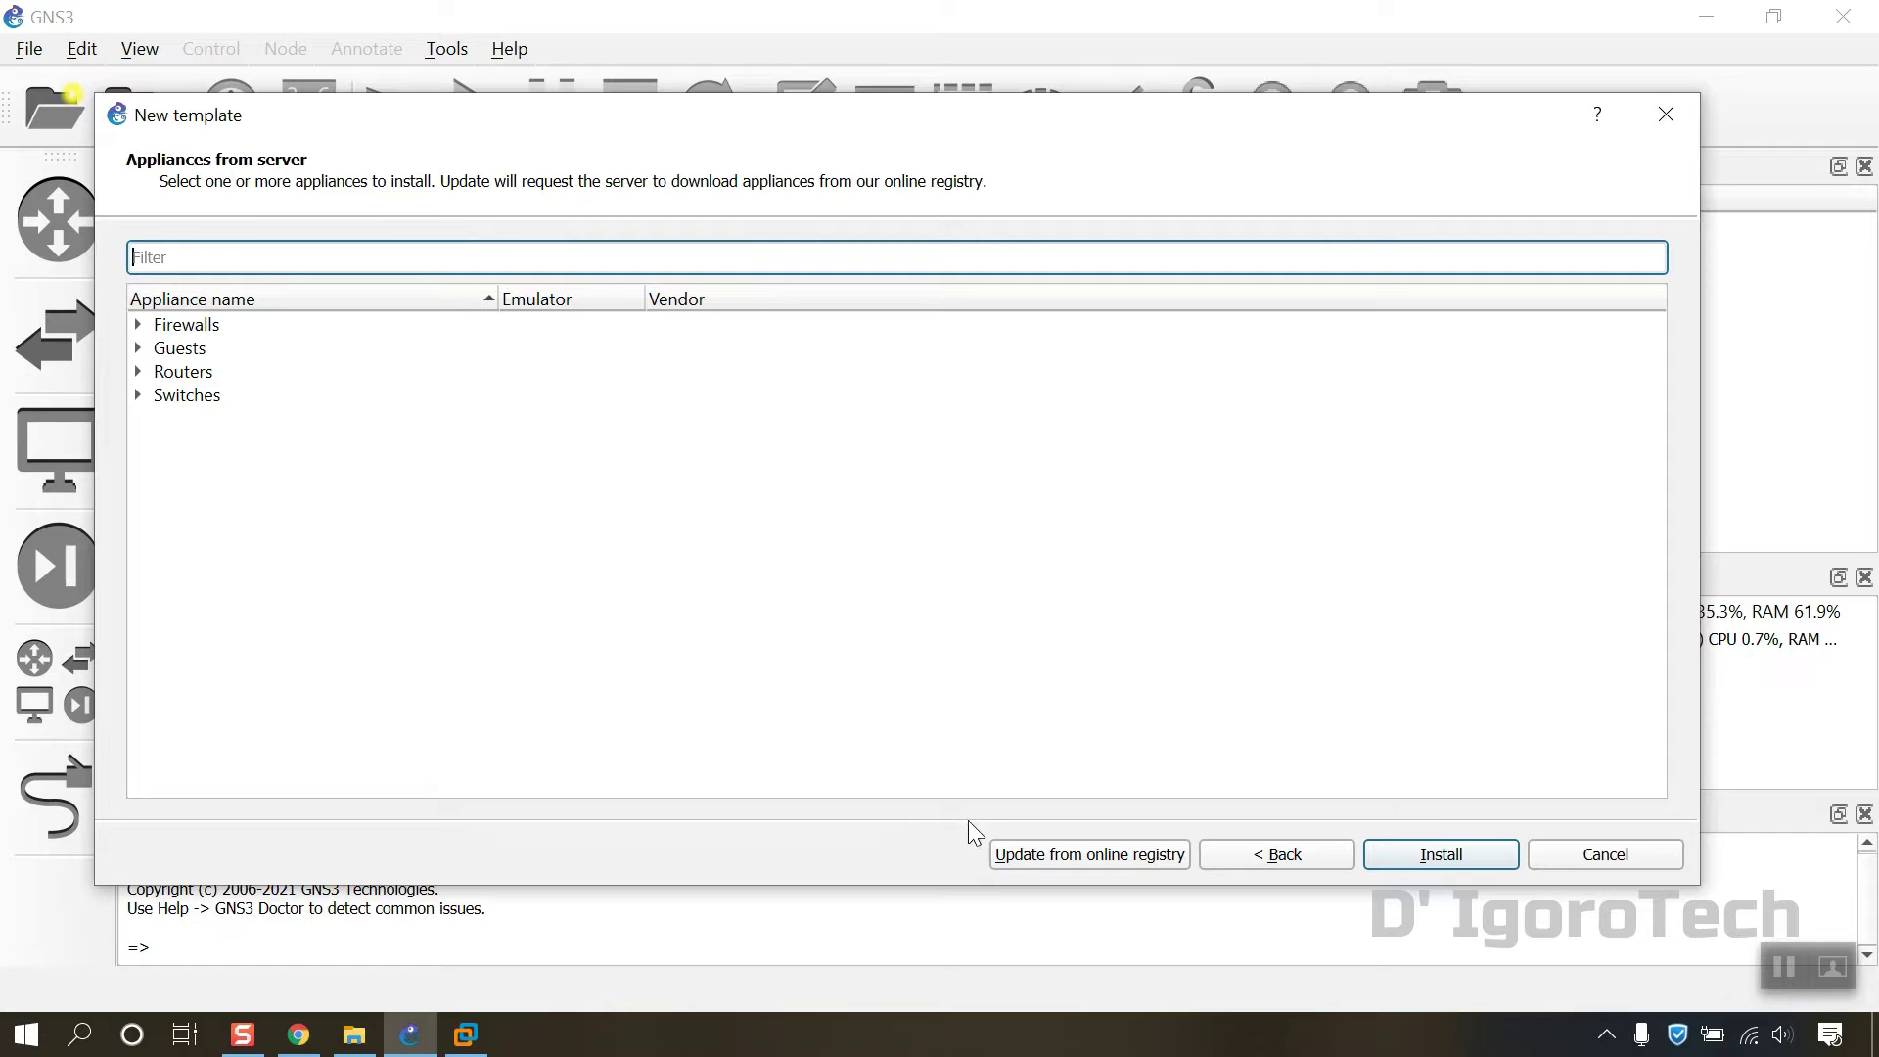
click(141, 326)
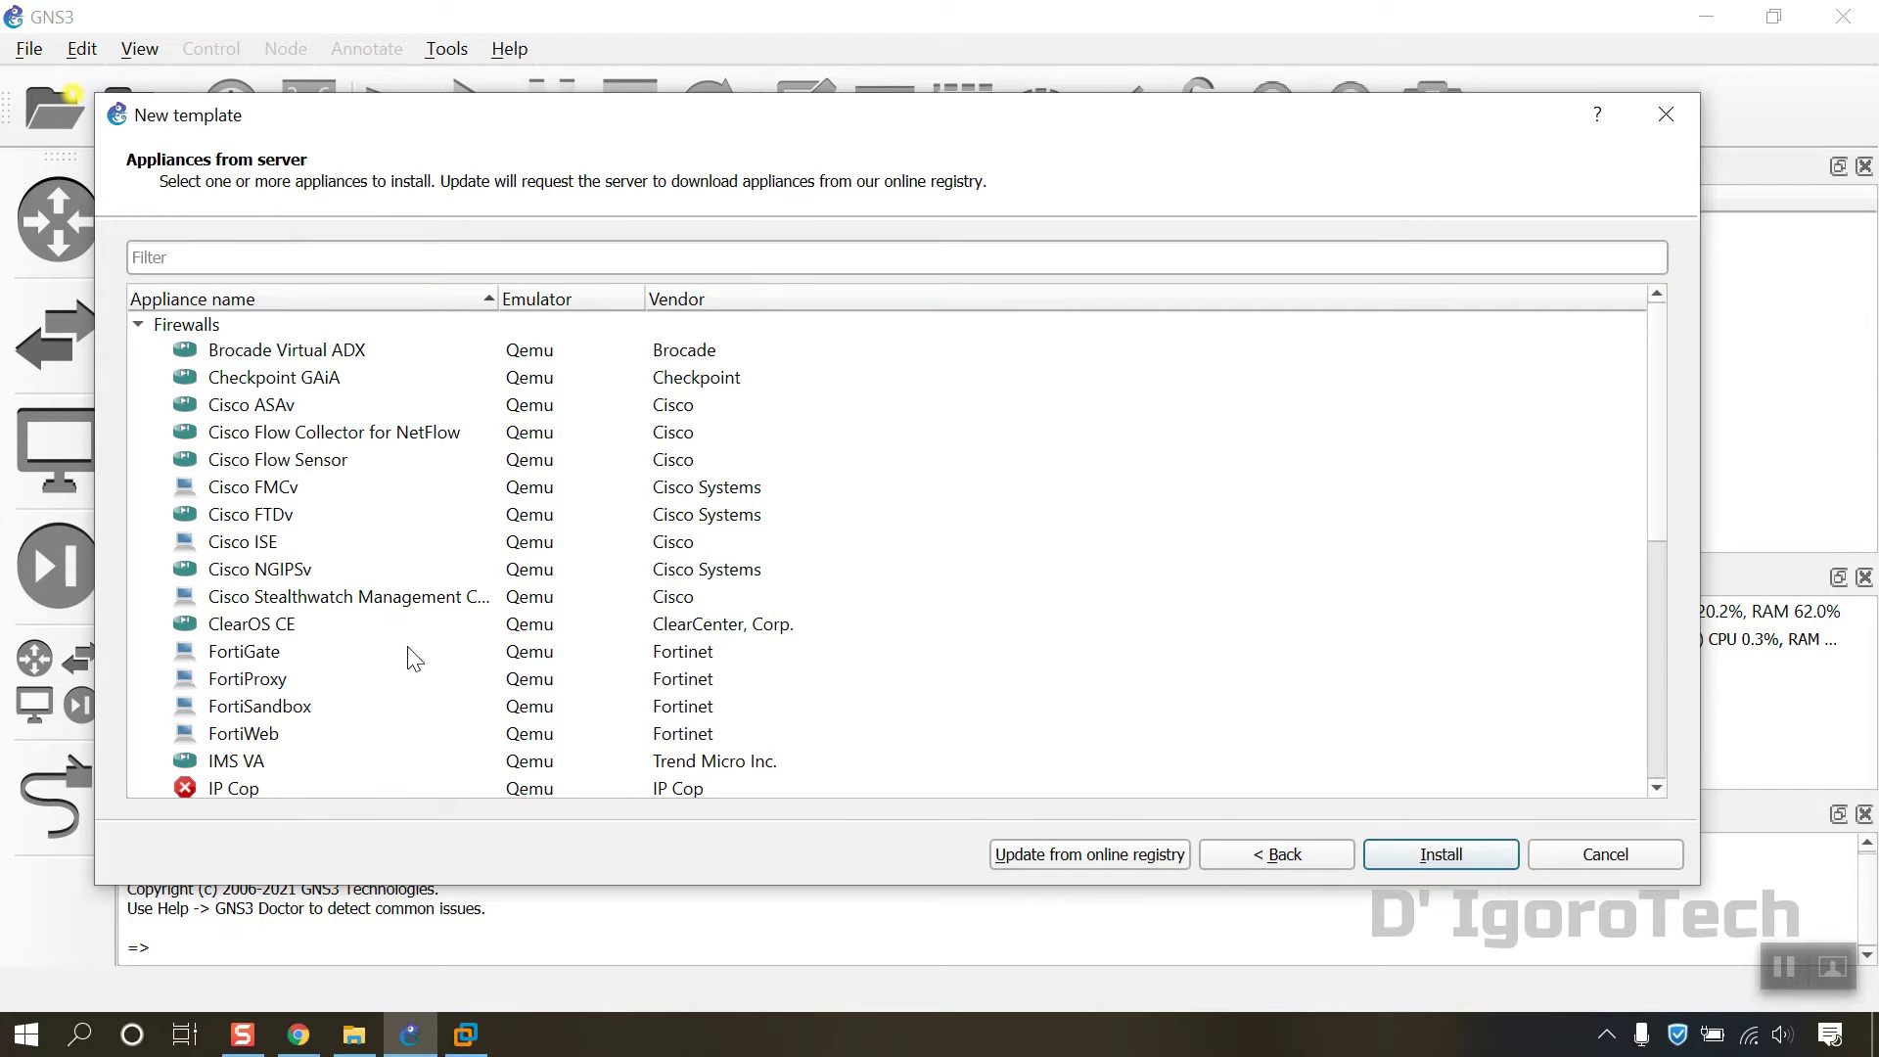
scroll(413, 654, down, 2)
click(274, 490)
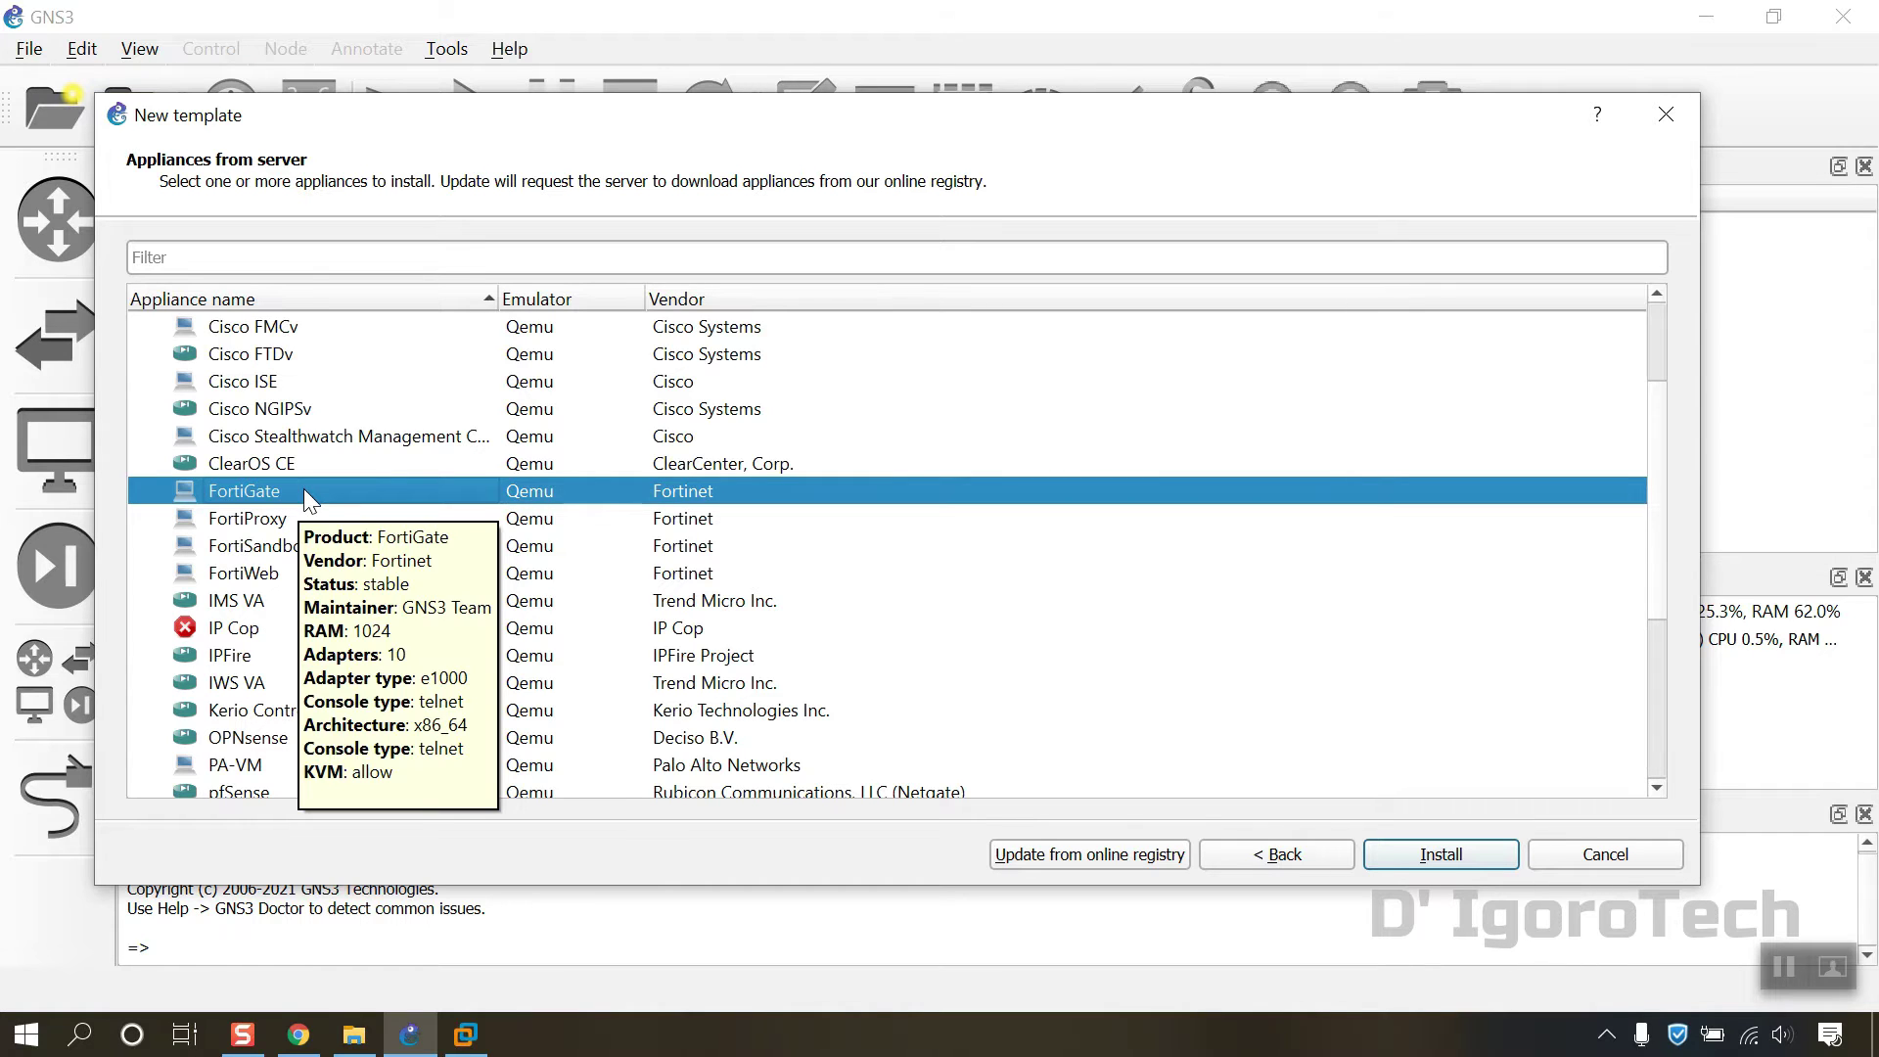
key(Return)
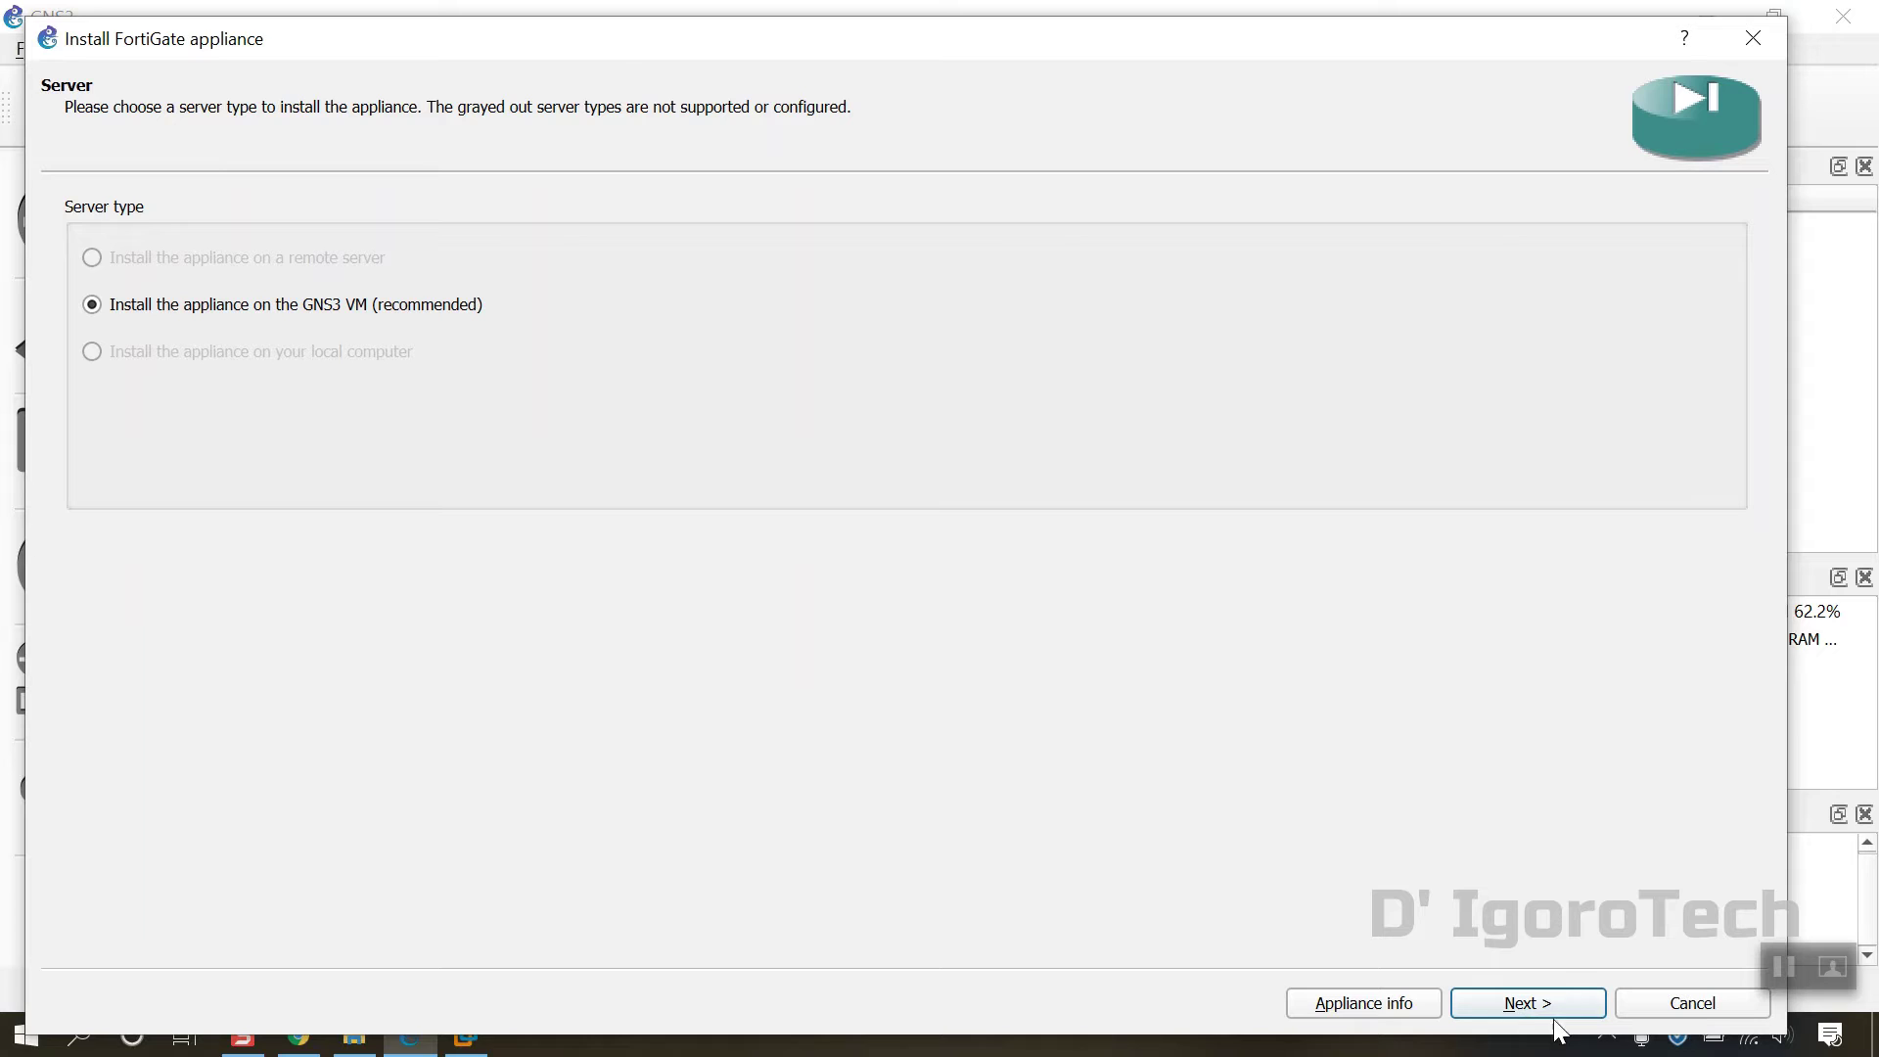
Step: Keep the GNS3 VM as install target and the default Qemu binary to reach Required files
click(1526, 1000)
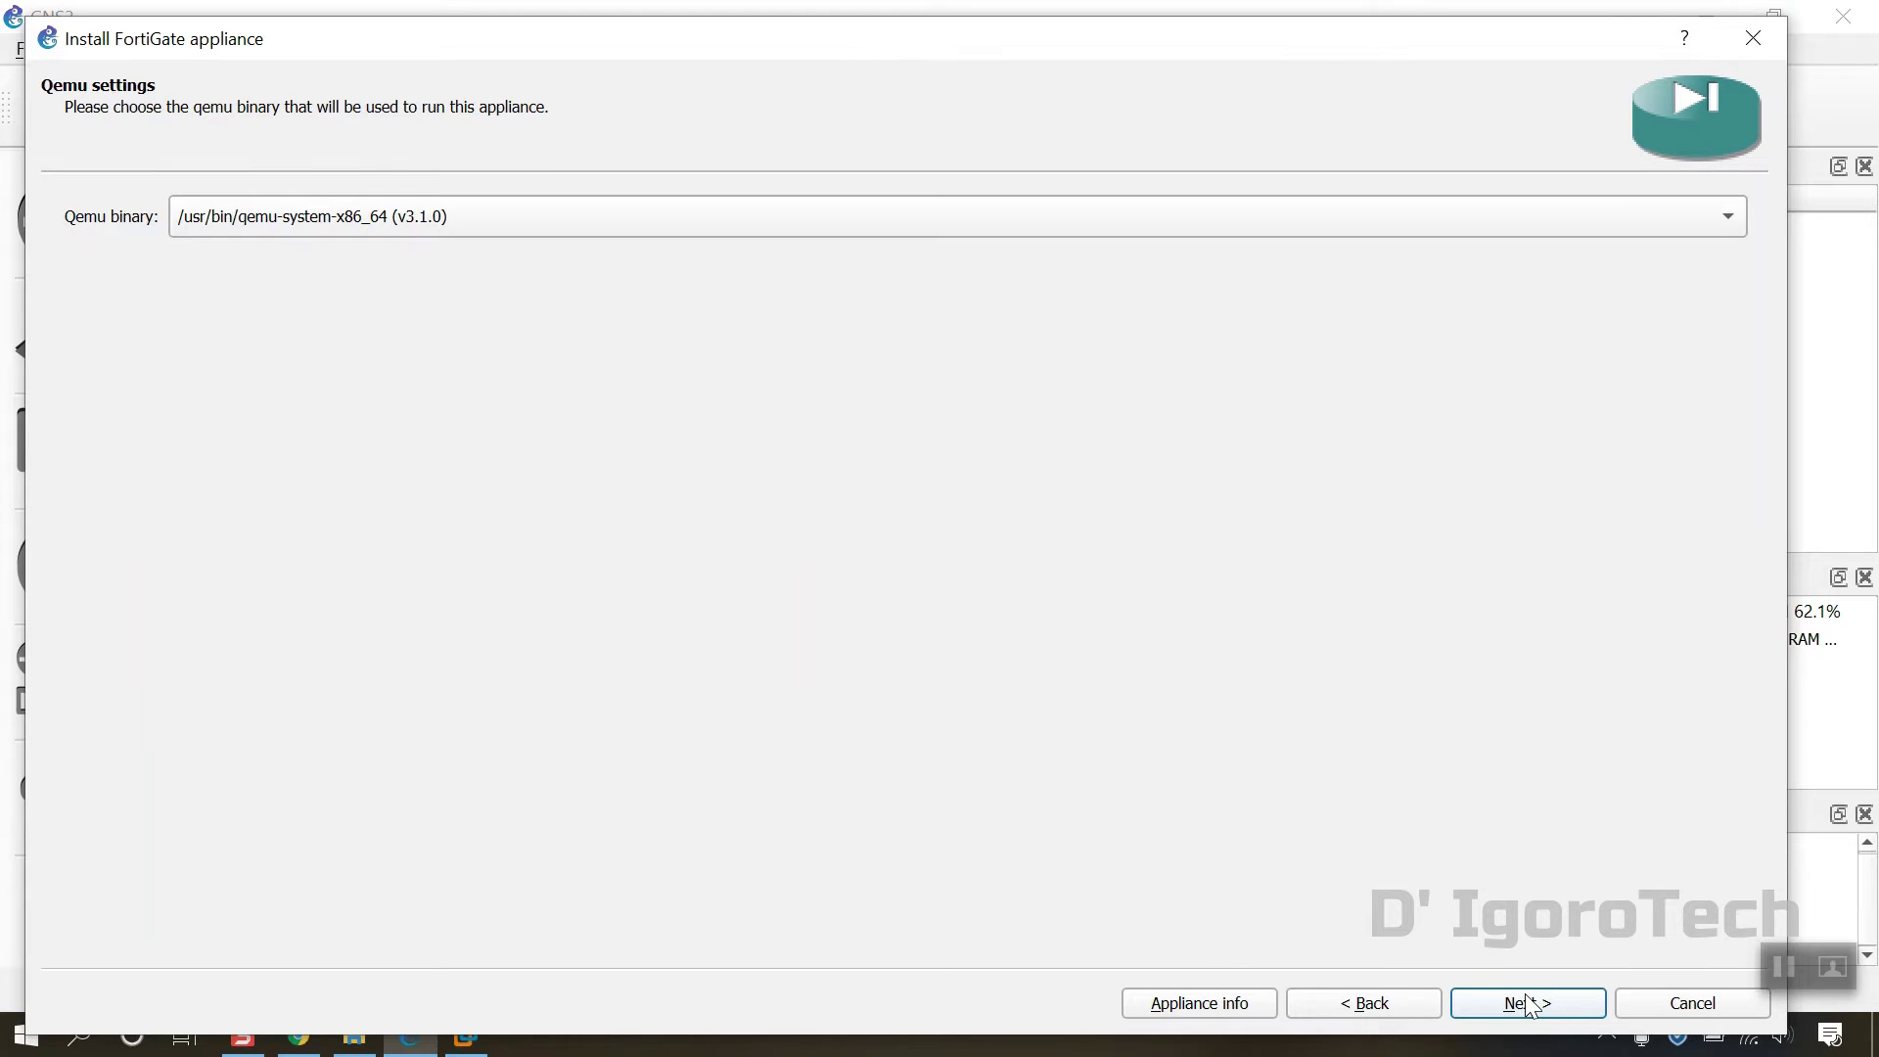
click(1532, 1005)
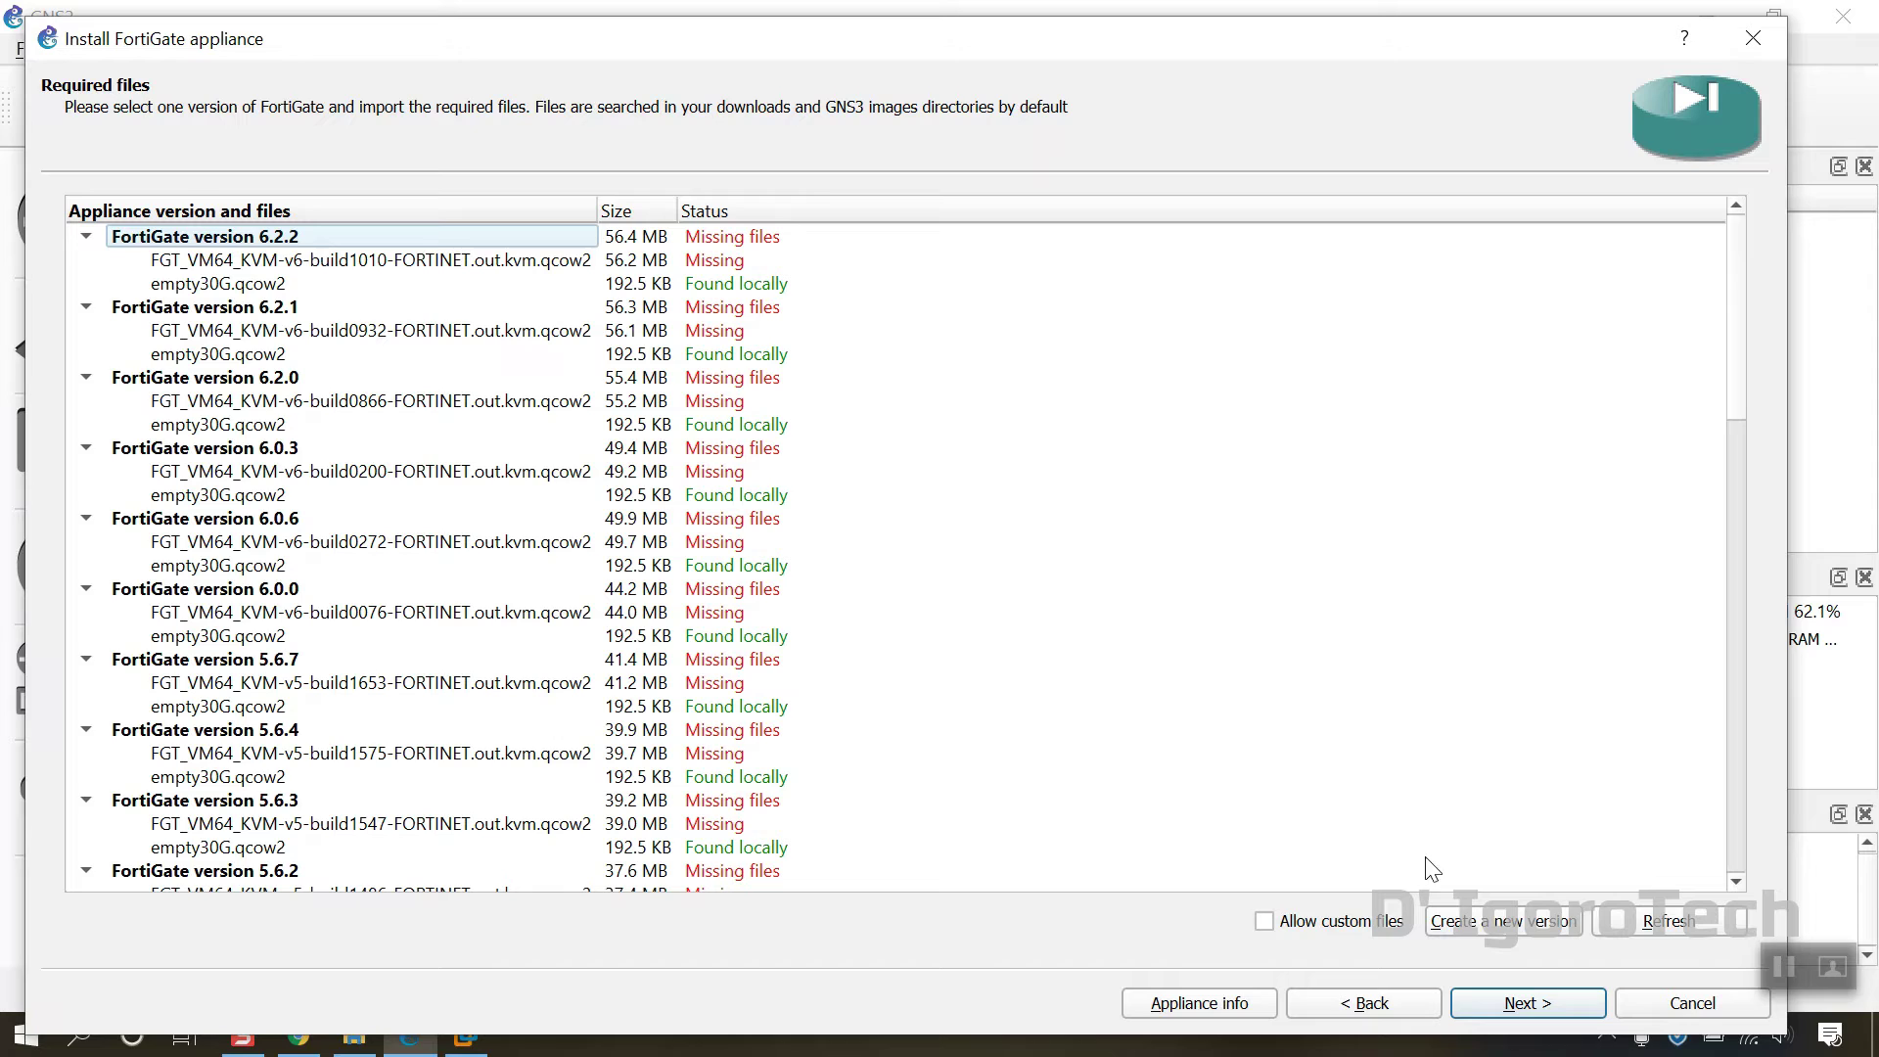
Step: Add a custom FortiGate version 6.4.5 using the default disk image filename
click(1475, 935)
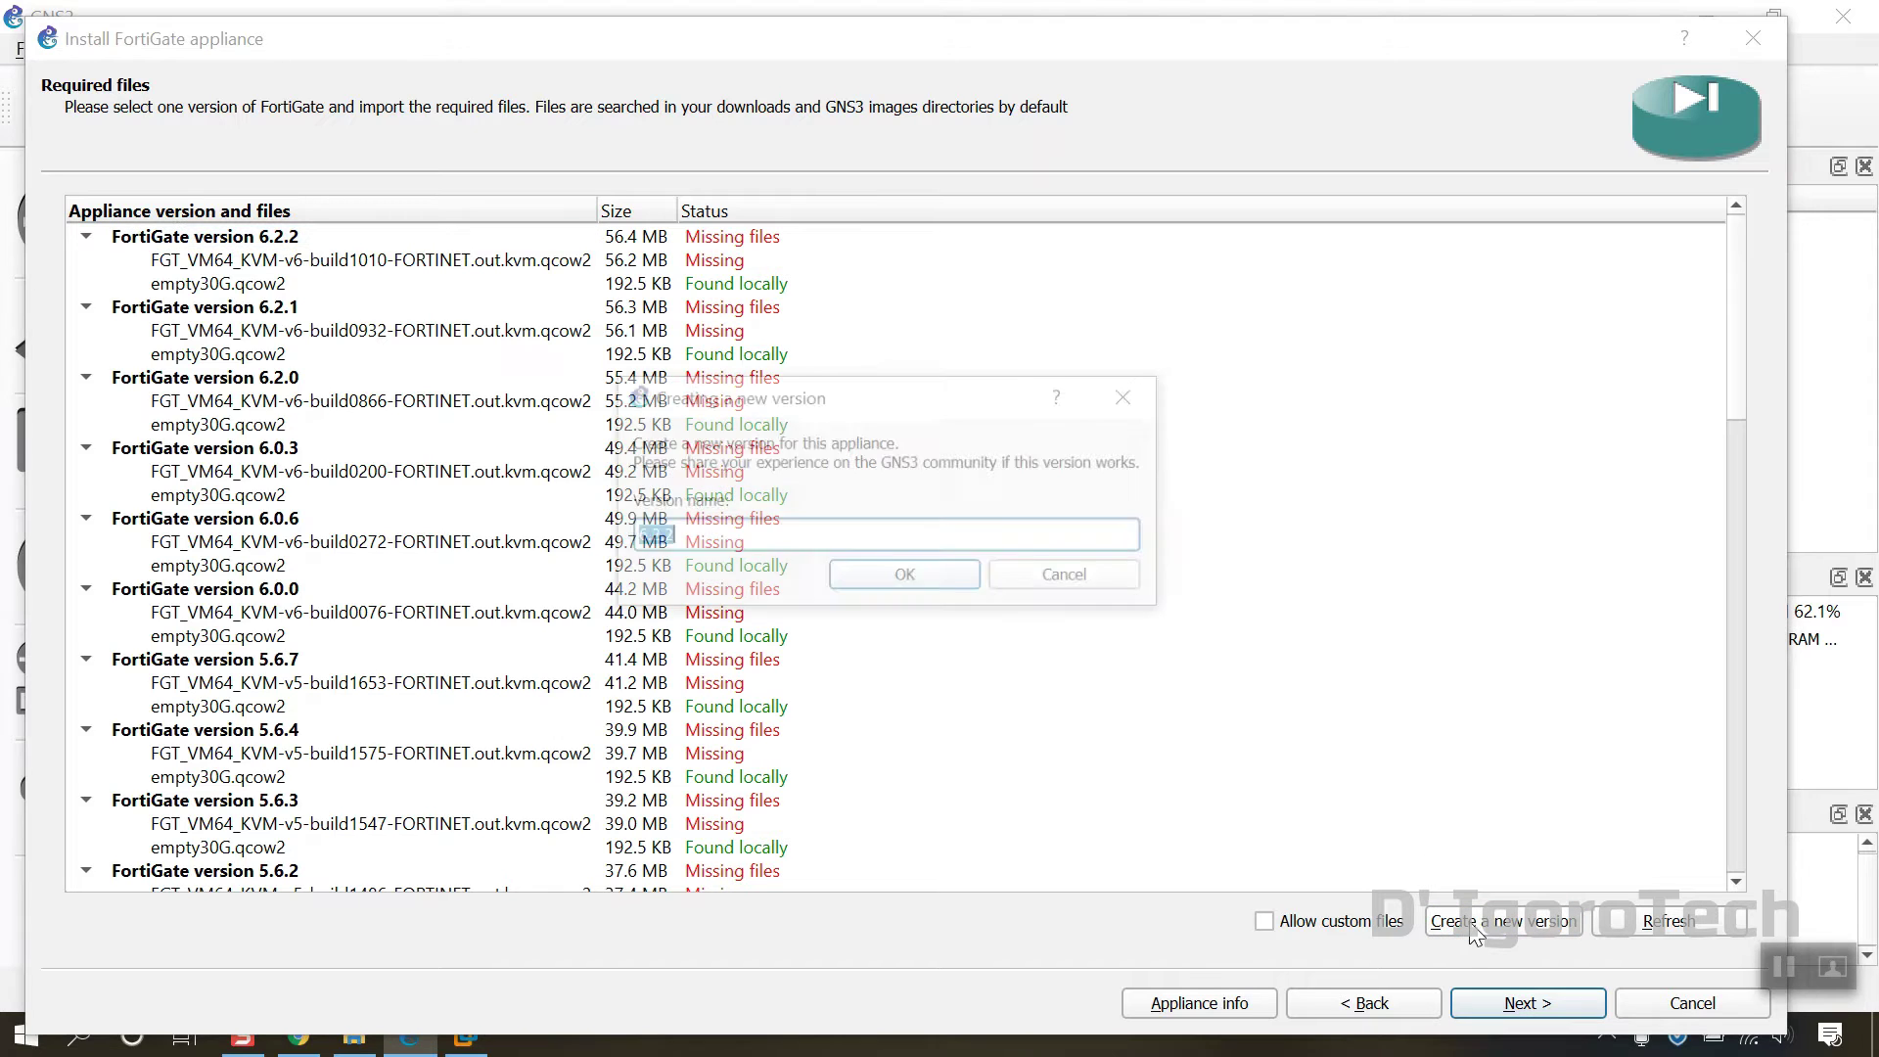
text(6.)
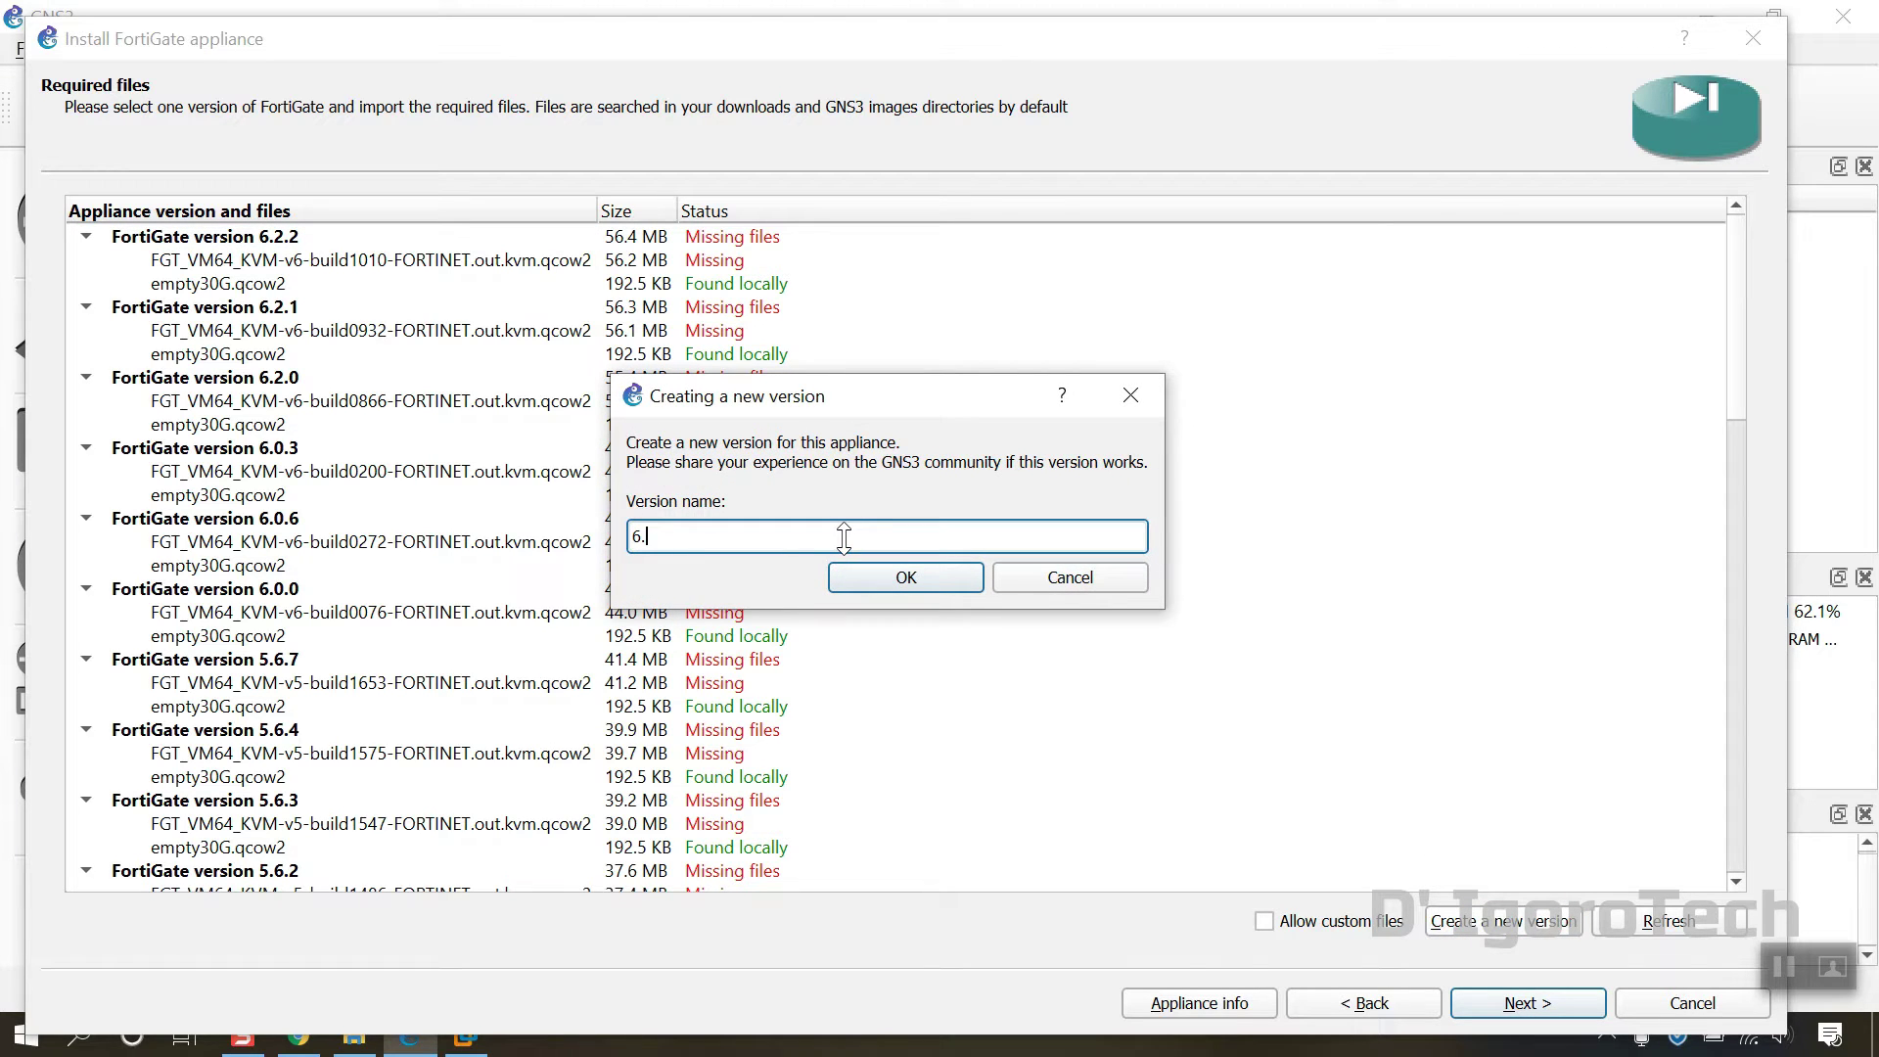
text(2..5)
click(914, 585)
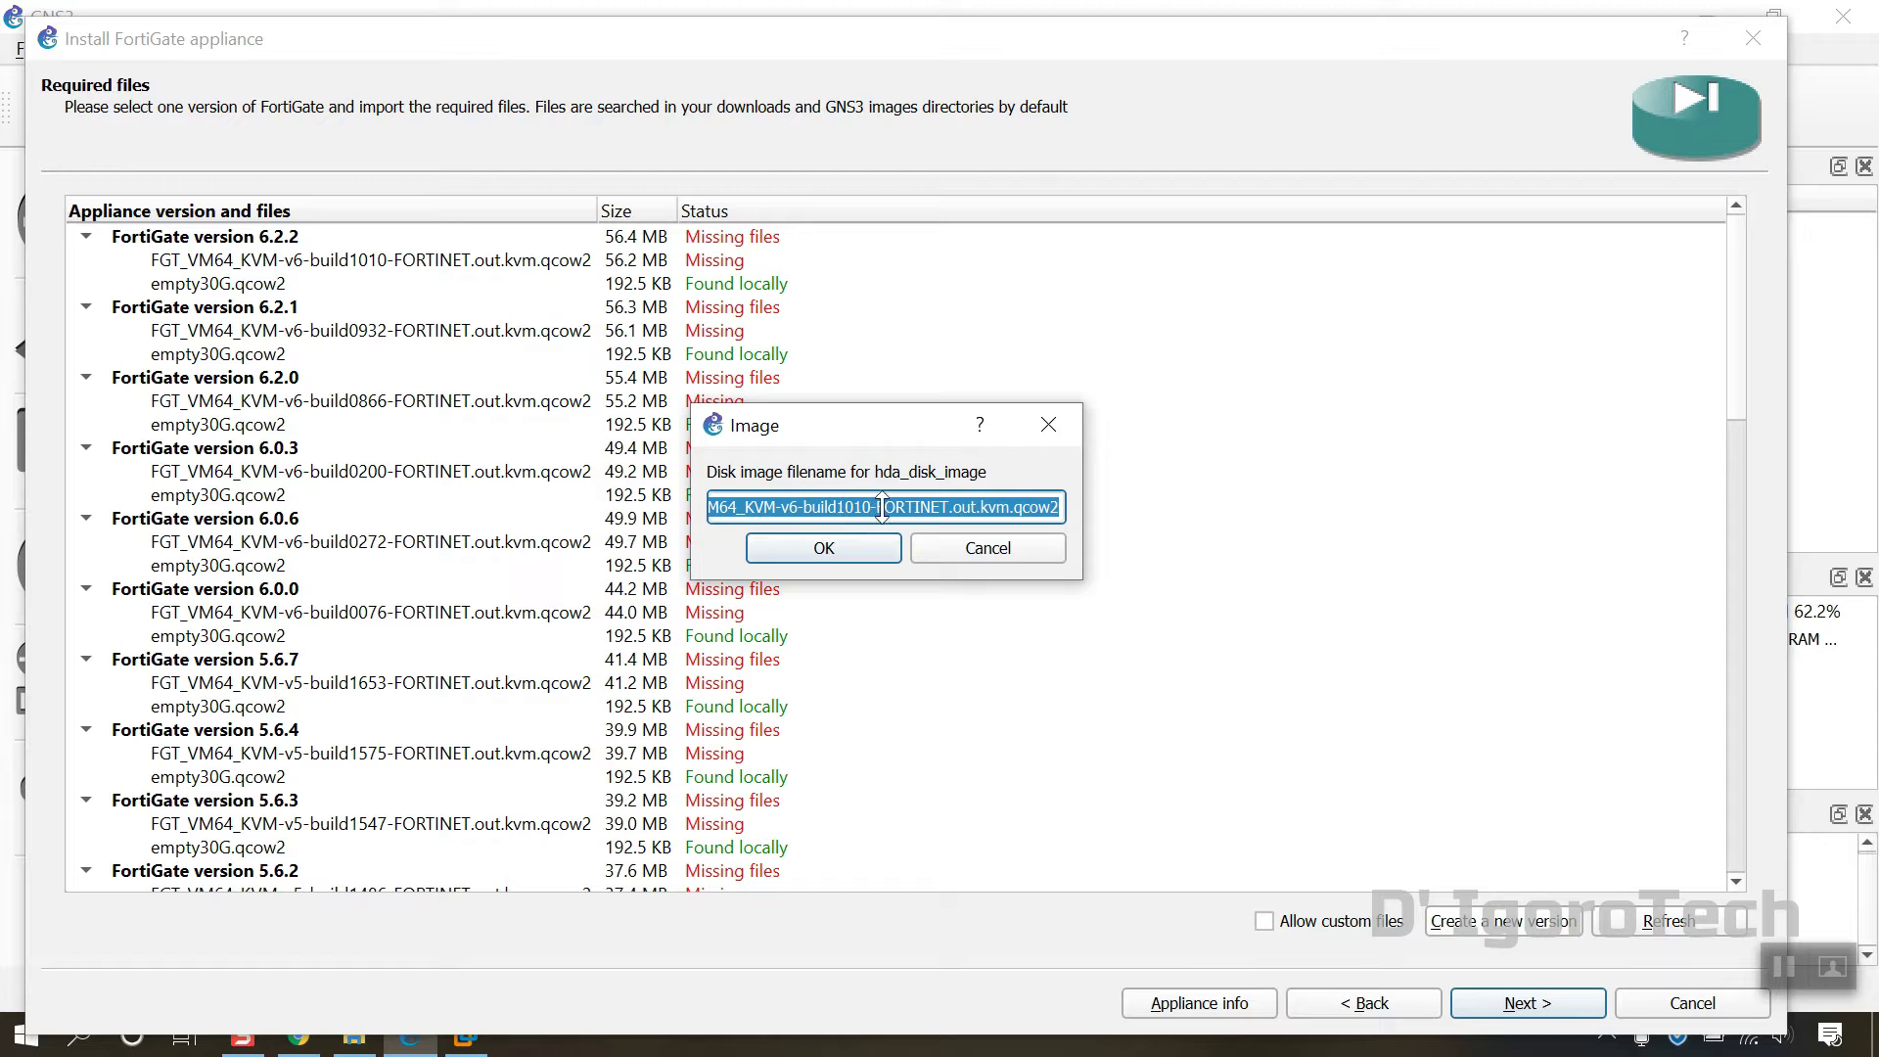
click(851, 541)
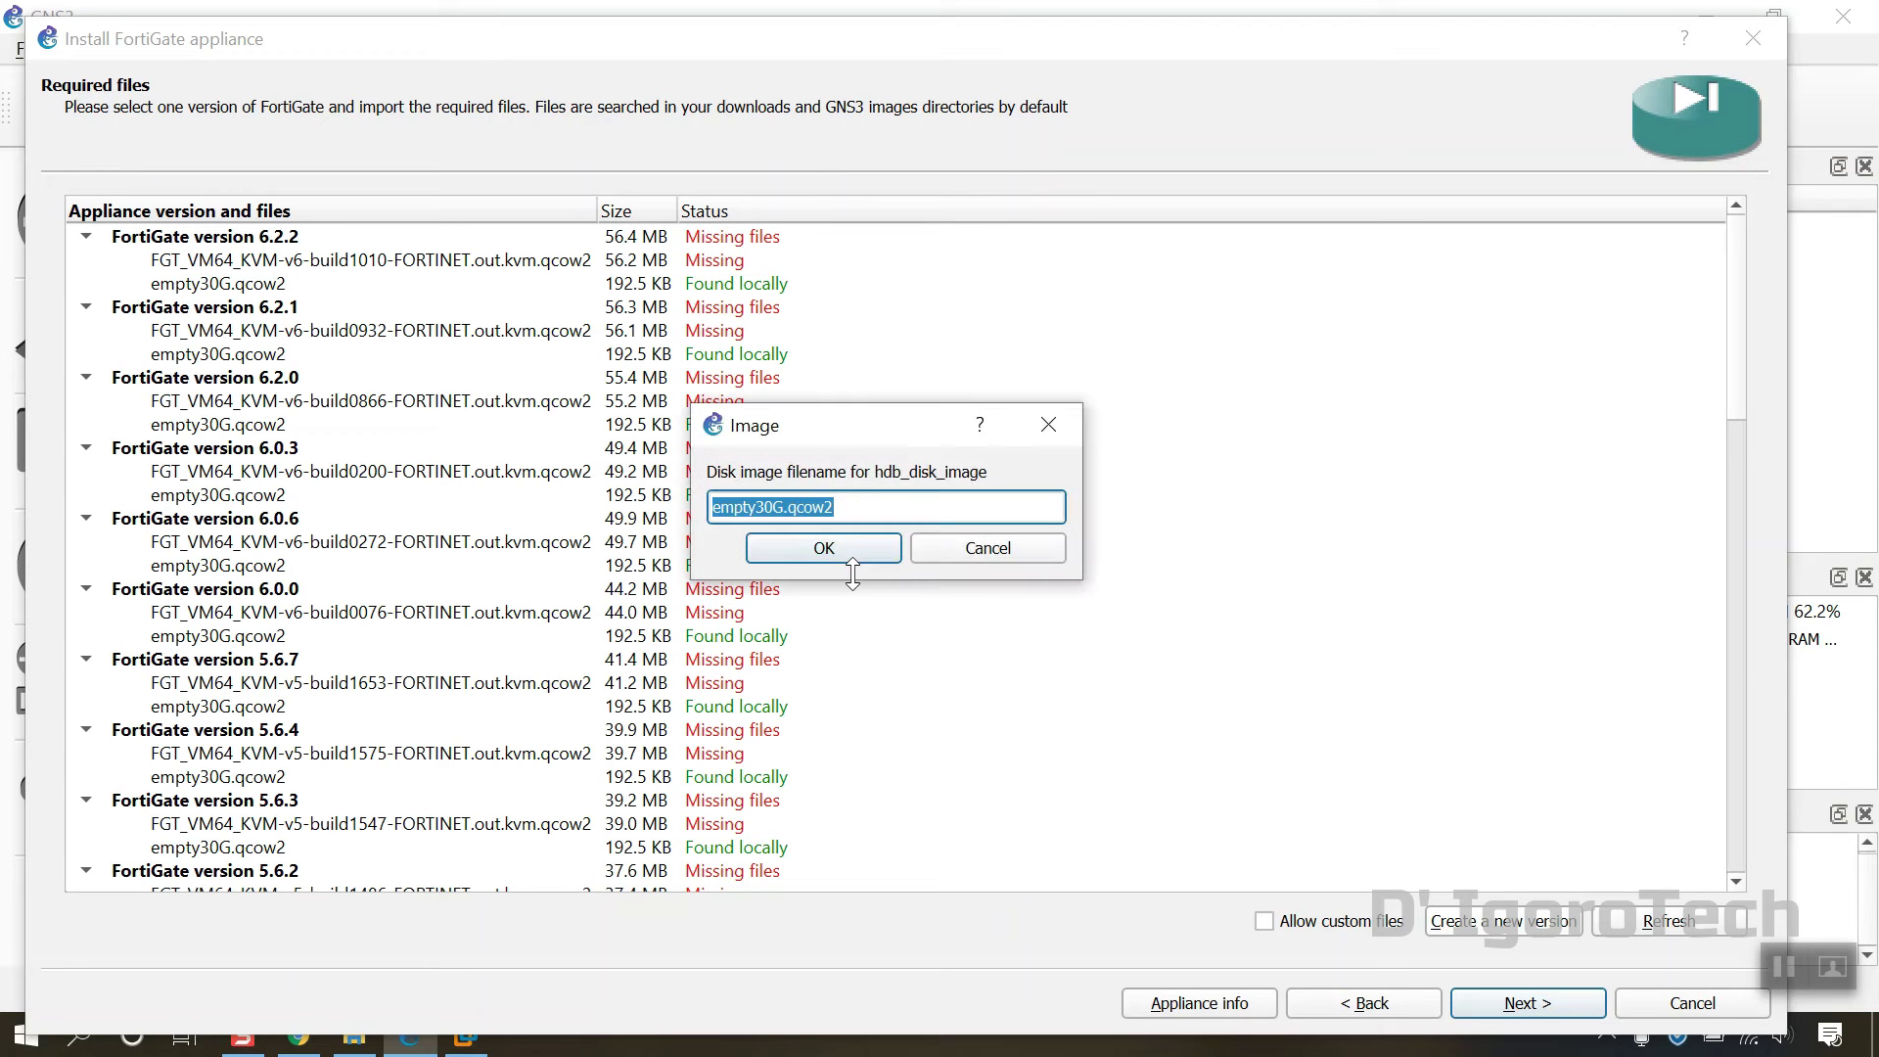
click(842, 548)
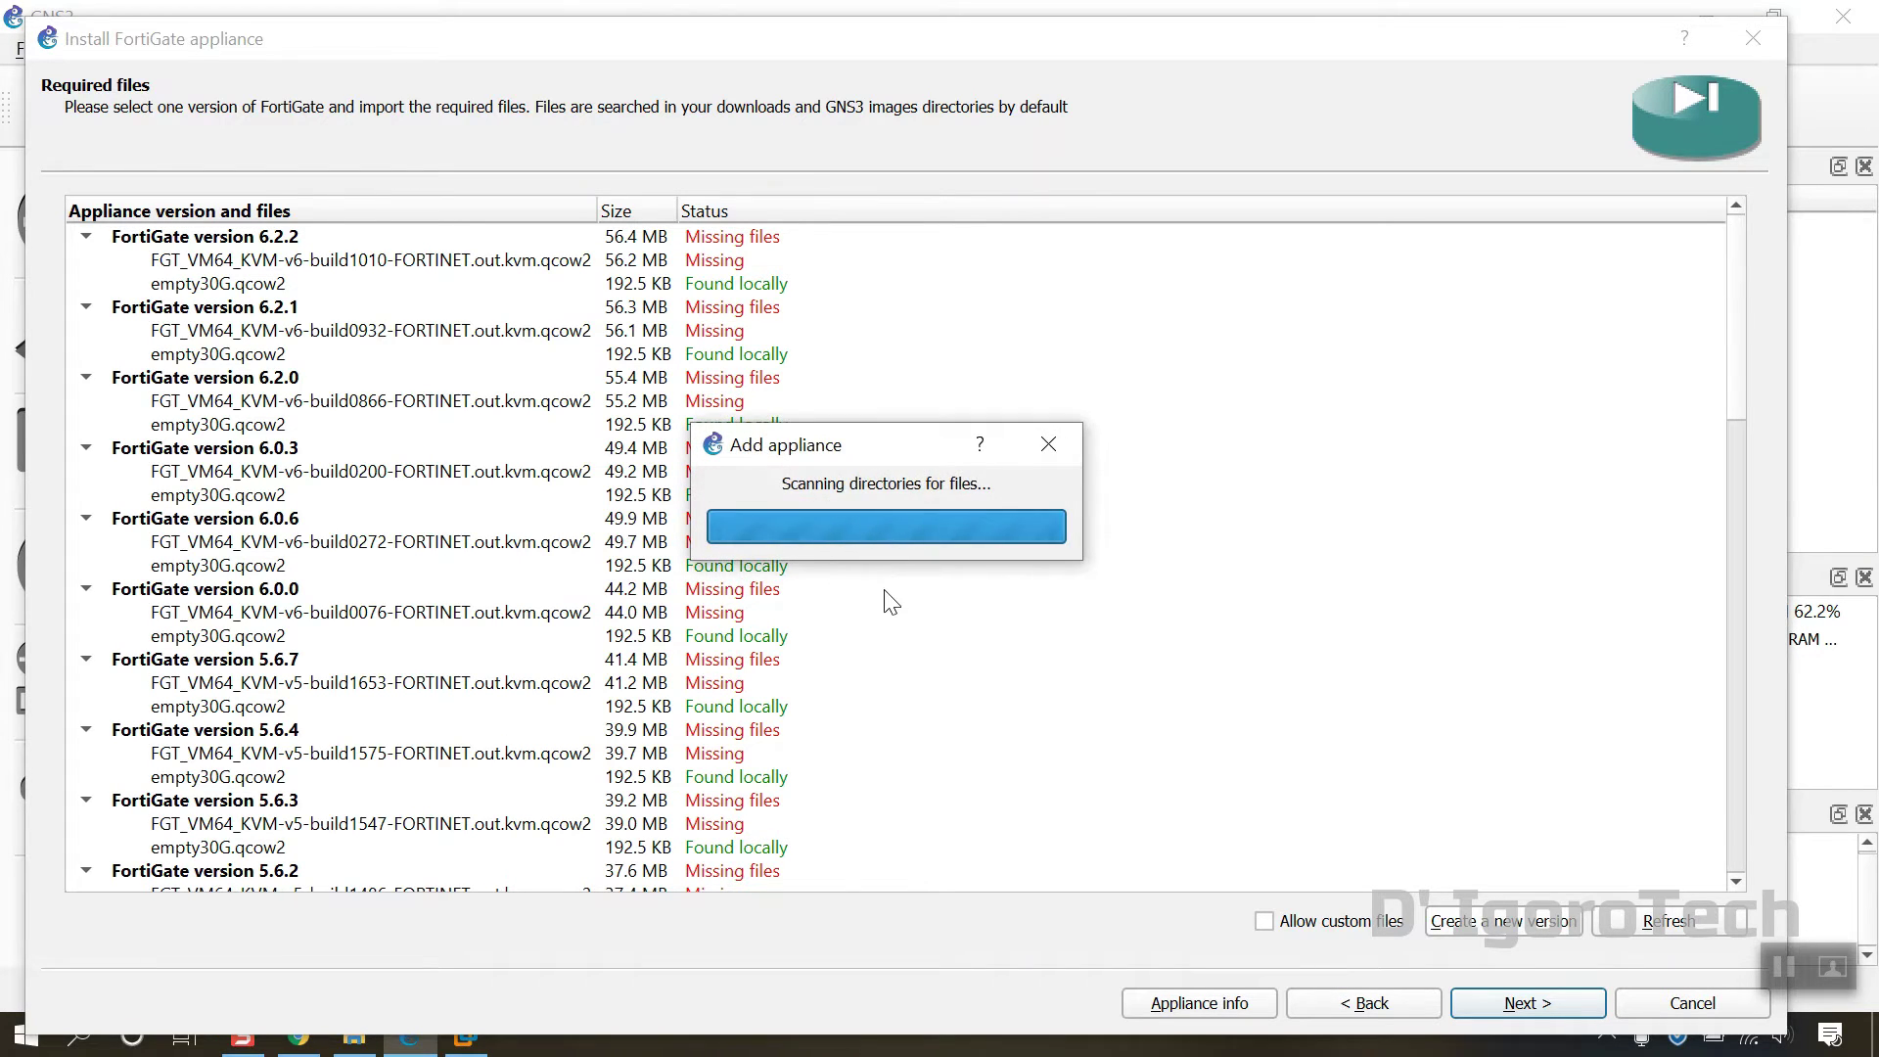
Step: Locate and select the missing FortiGate 6.4.5 image entry in the required files list
scroll(901, 620, down, 5)
scroll(897, 638, up, 5)
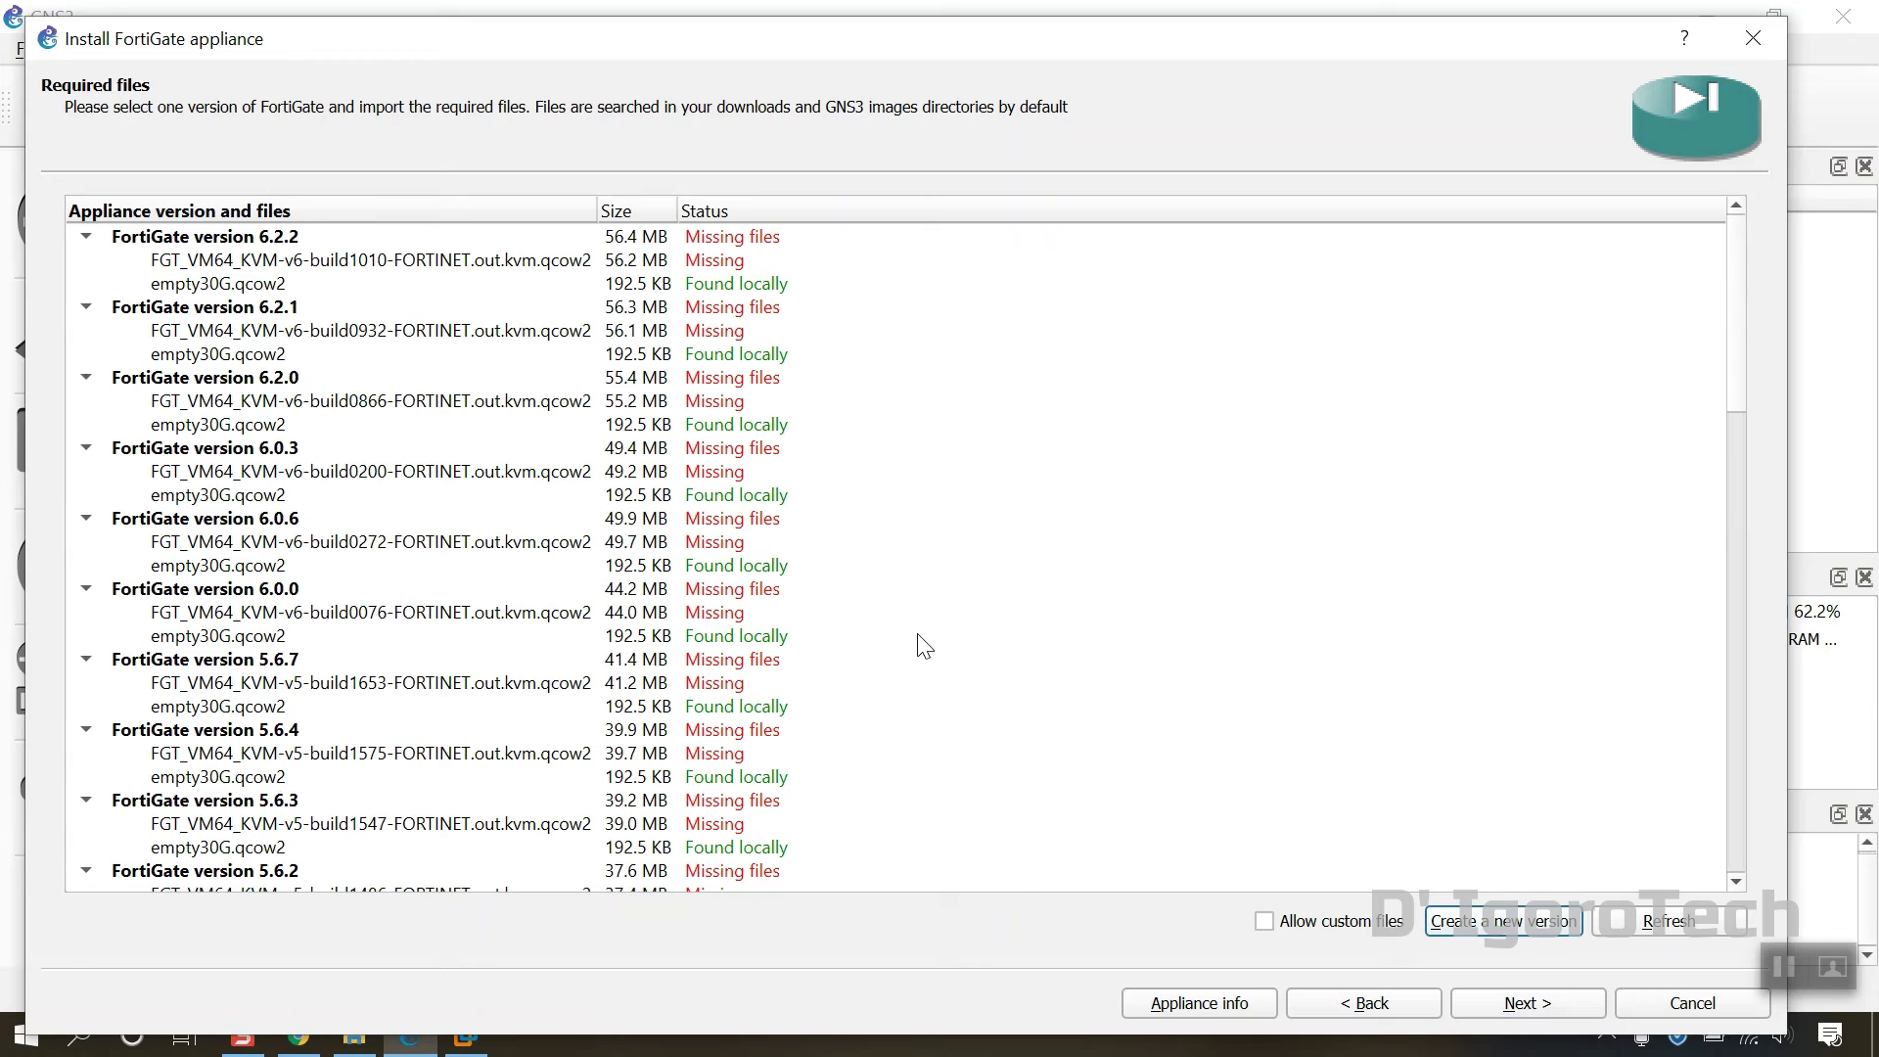
scroll(920, 643, down, 4)
scroll(927, 767, down, 15)
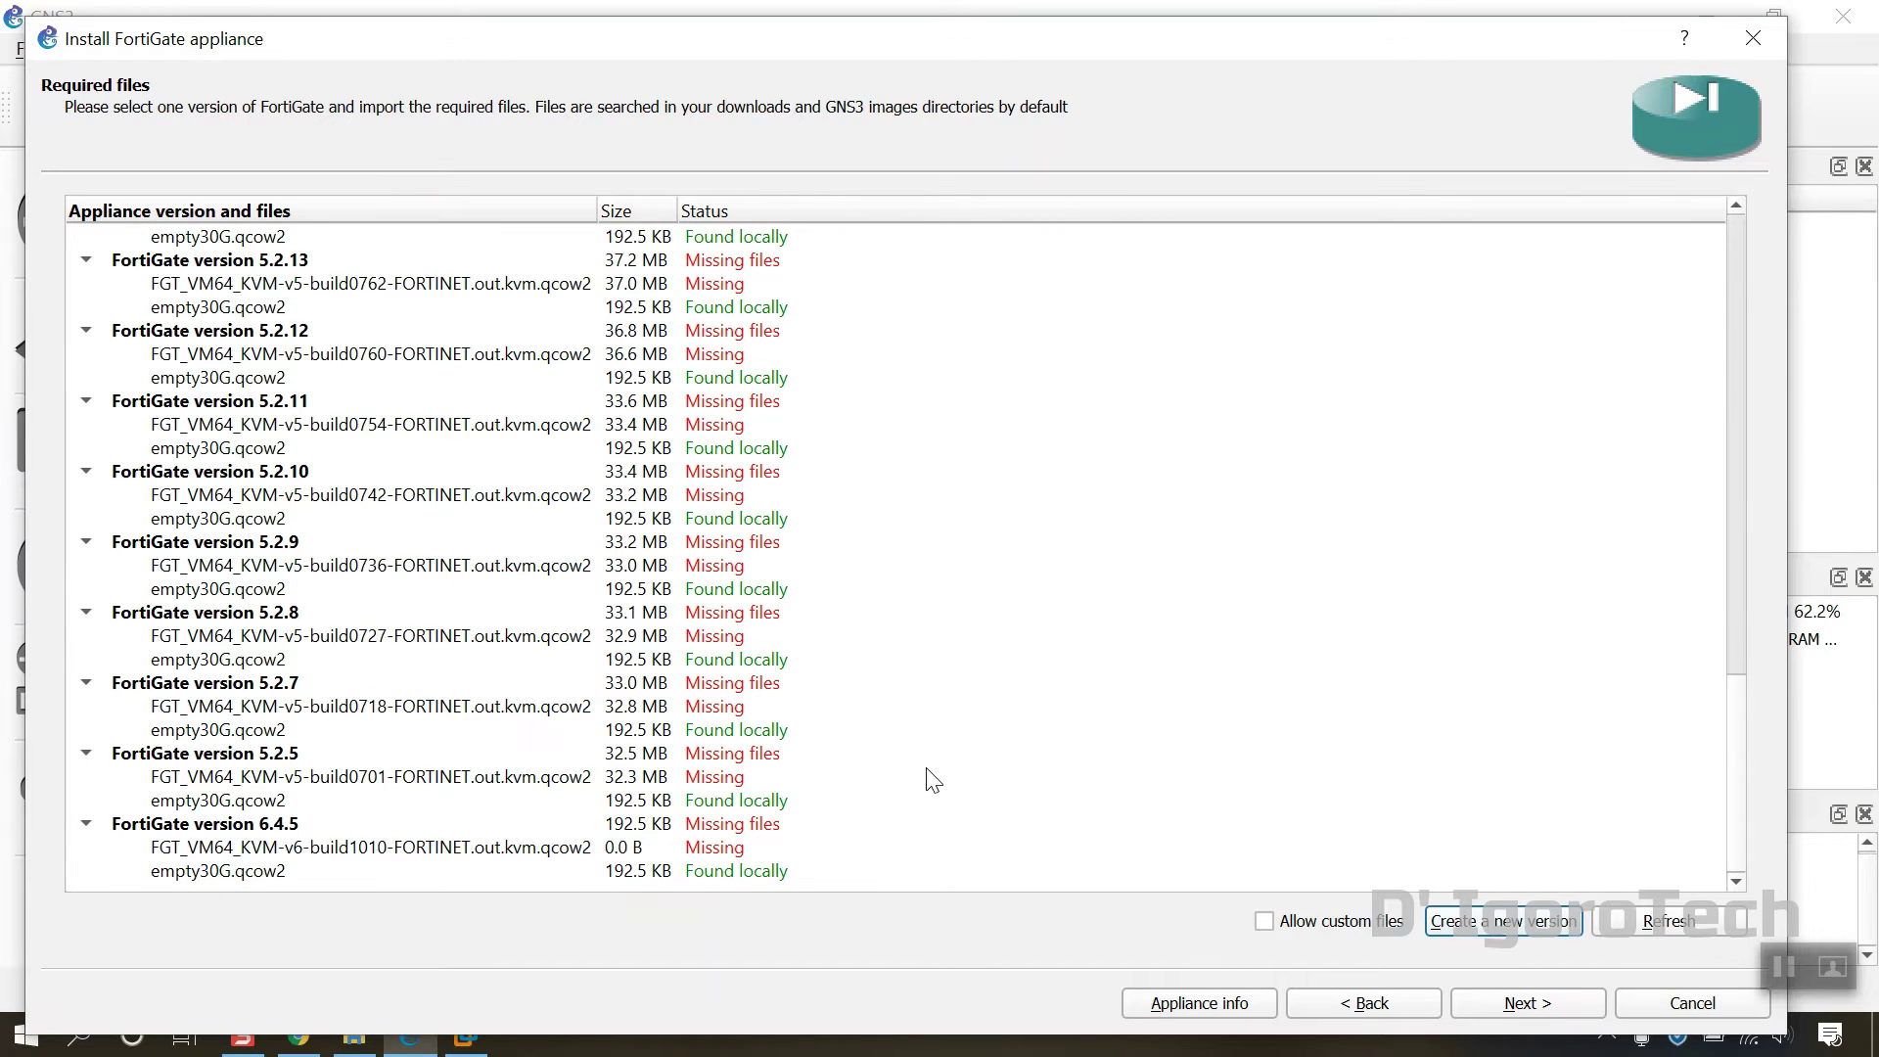
click(533, 854)
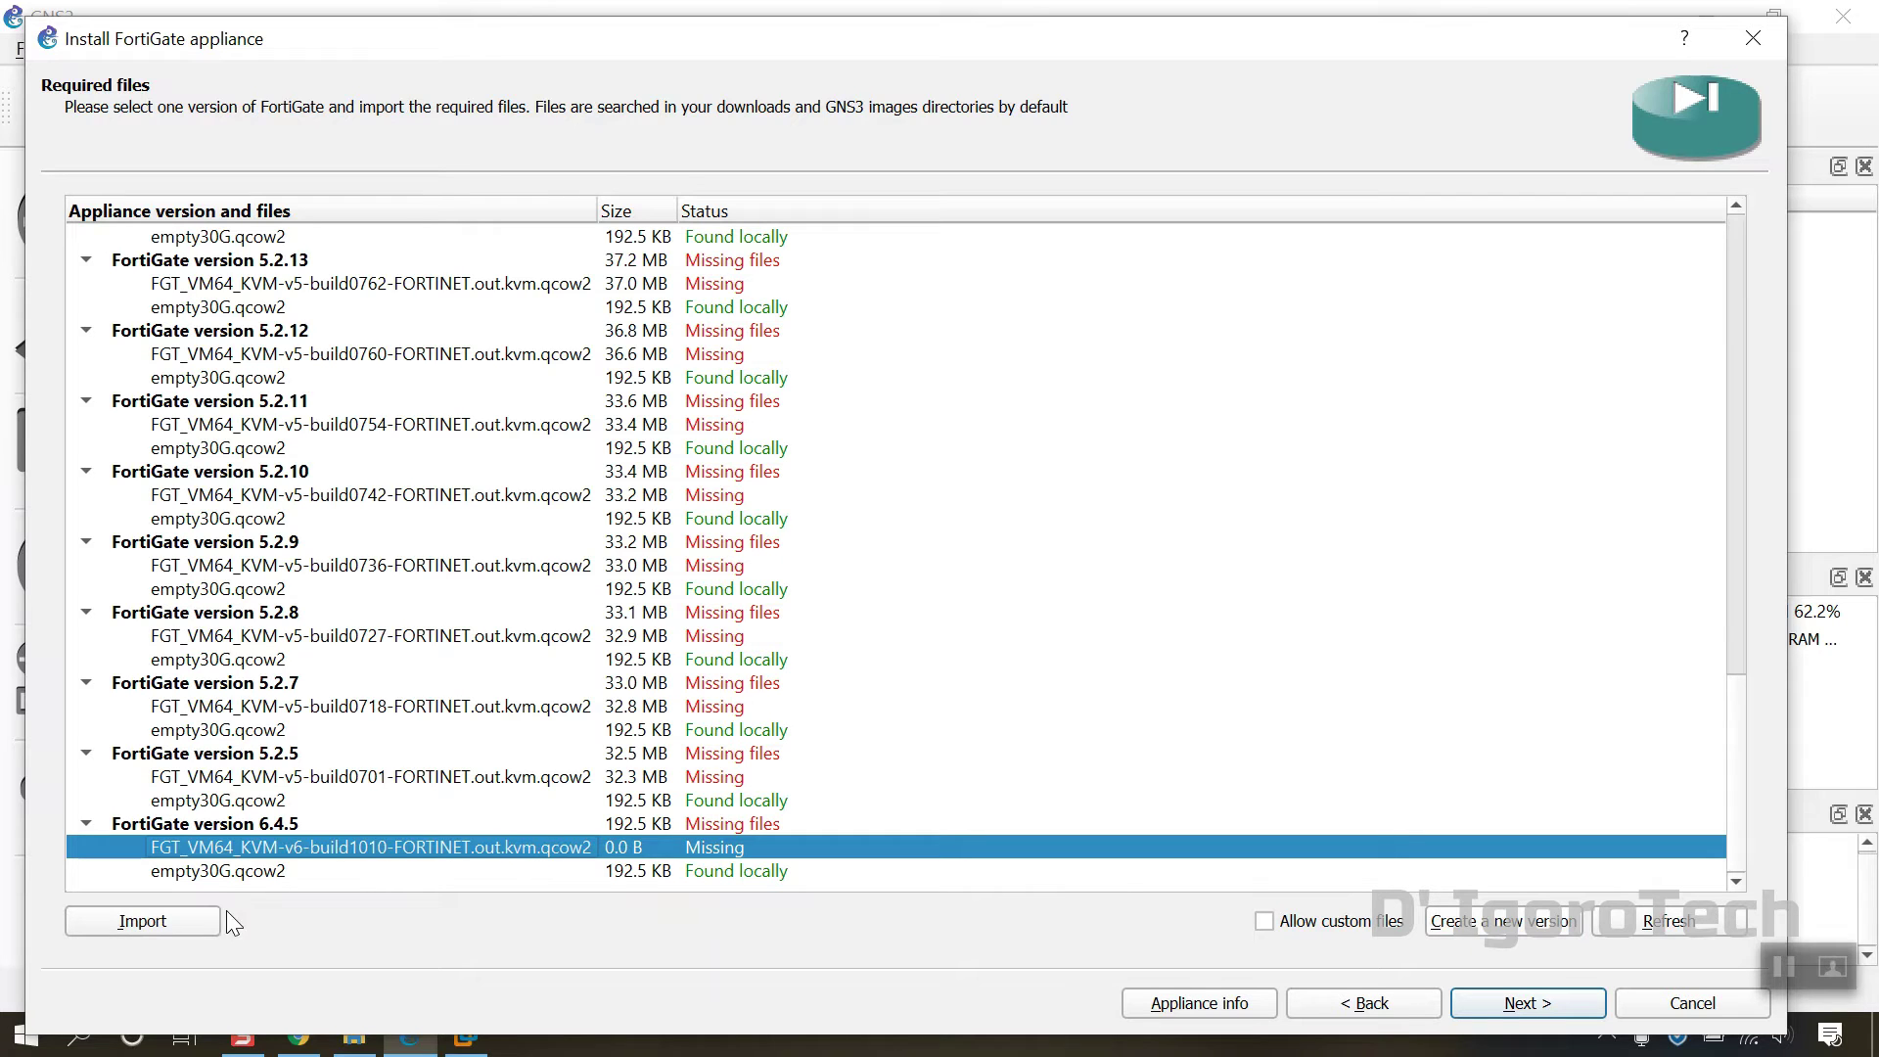
Step: Import fortios.qcow2 from the Downloads FGT folder as the 6.4.5 disk image
click(159, 928)
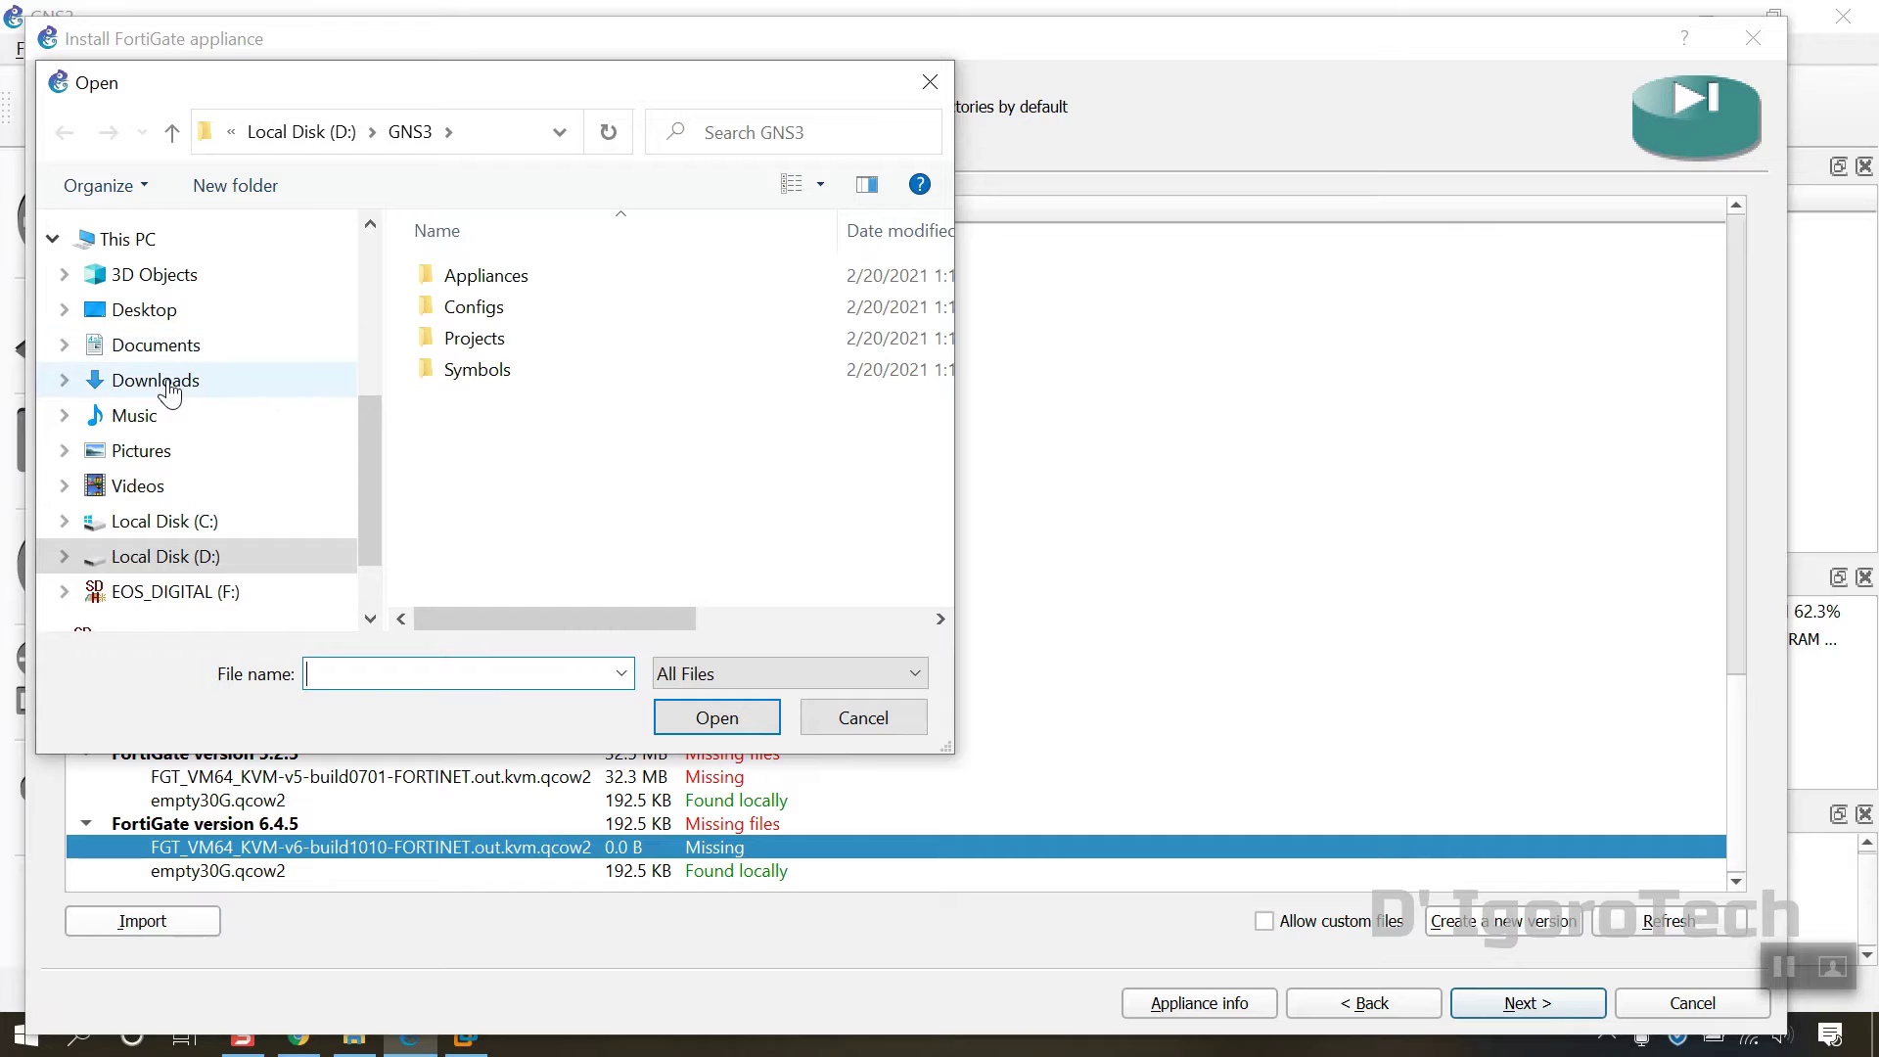
click(157, 380)
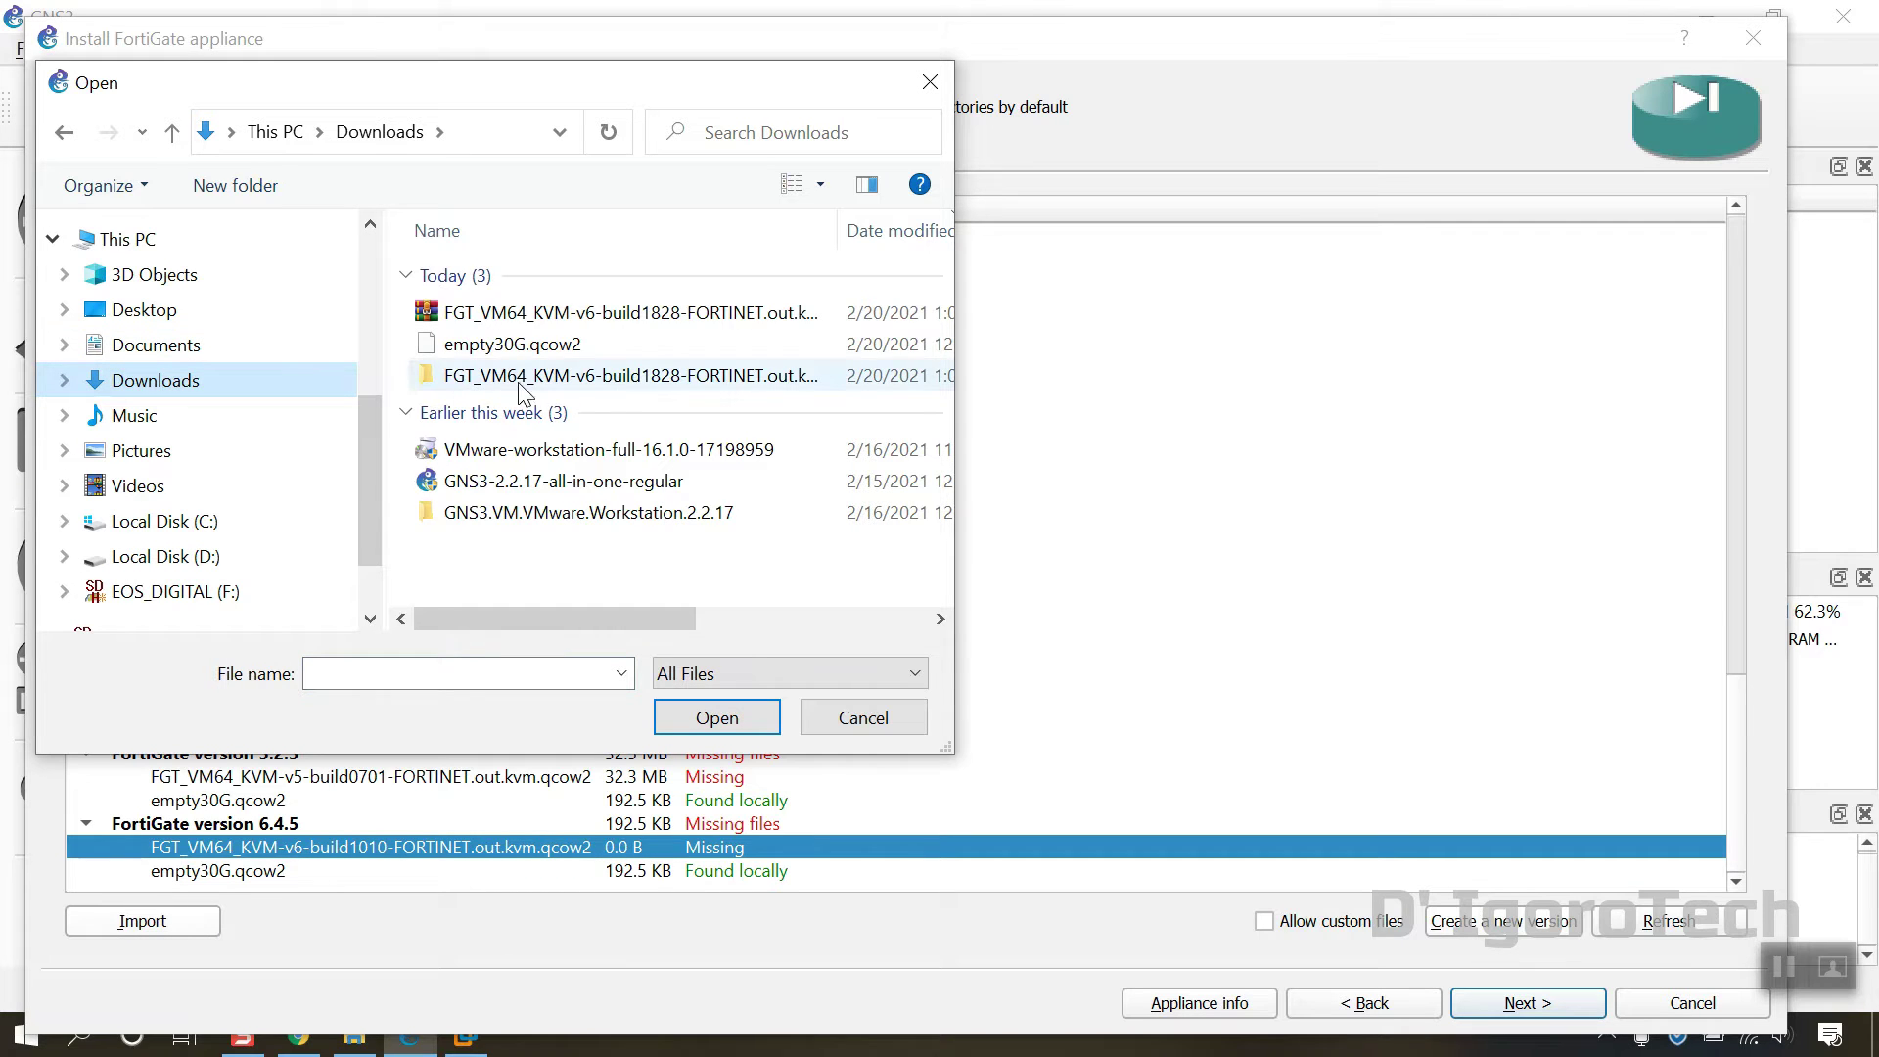
click(617, 382)
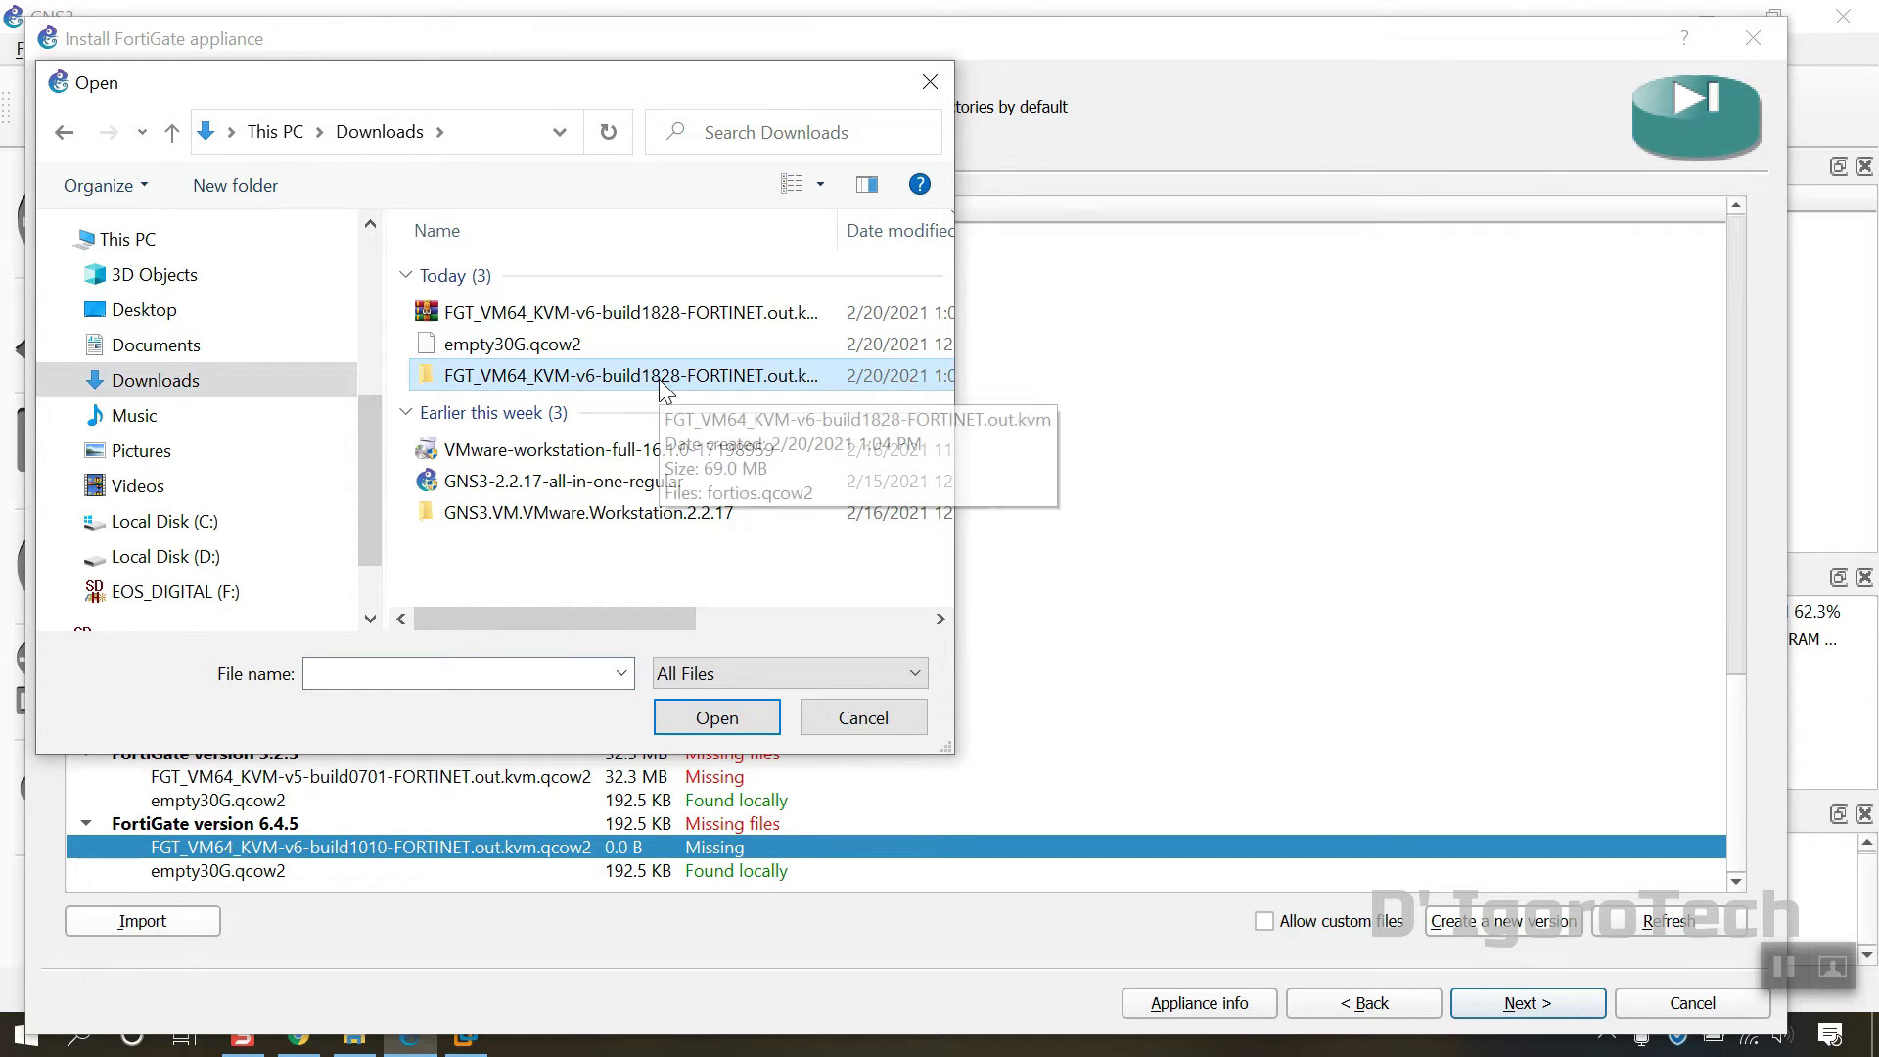
double_click(665, 388)
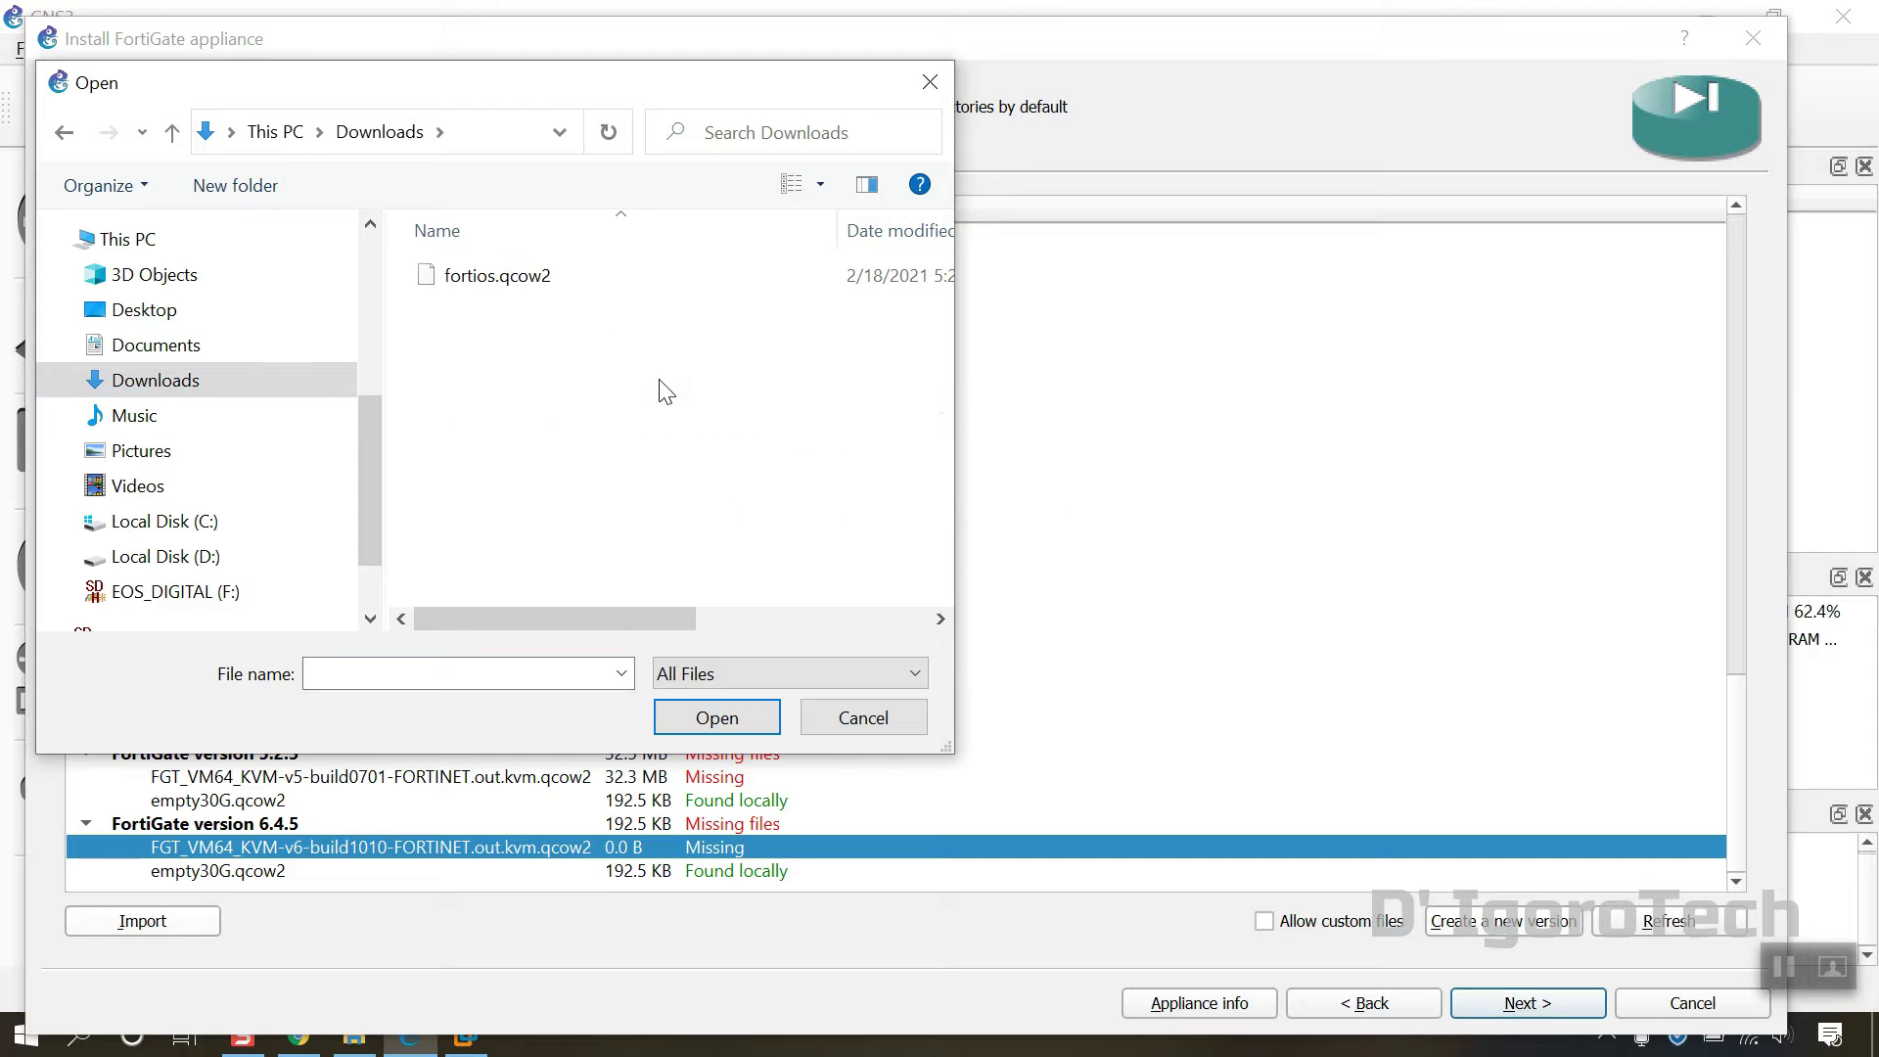
click(522, 289)
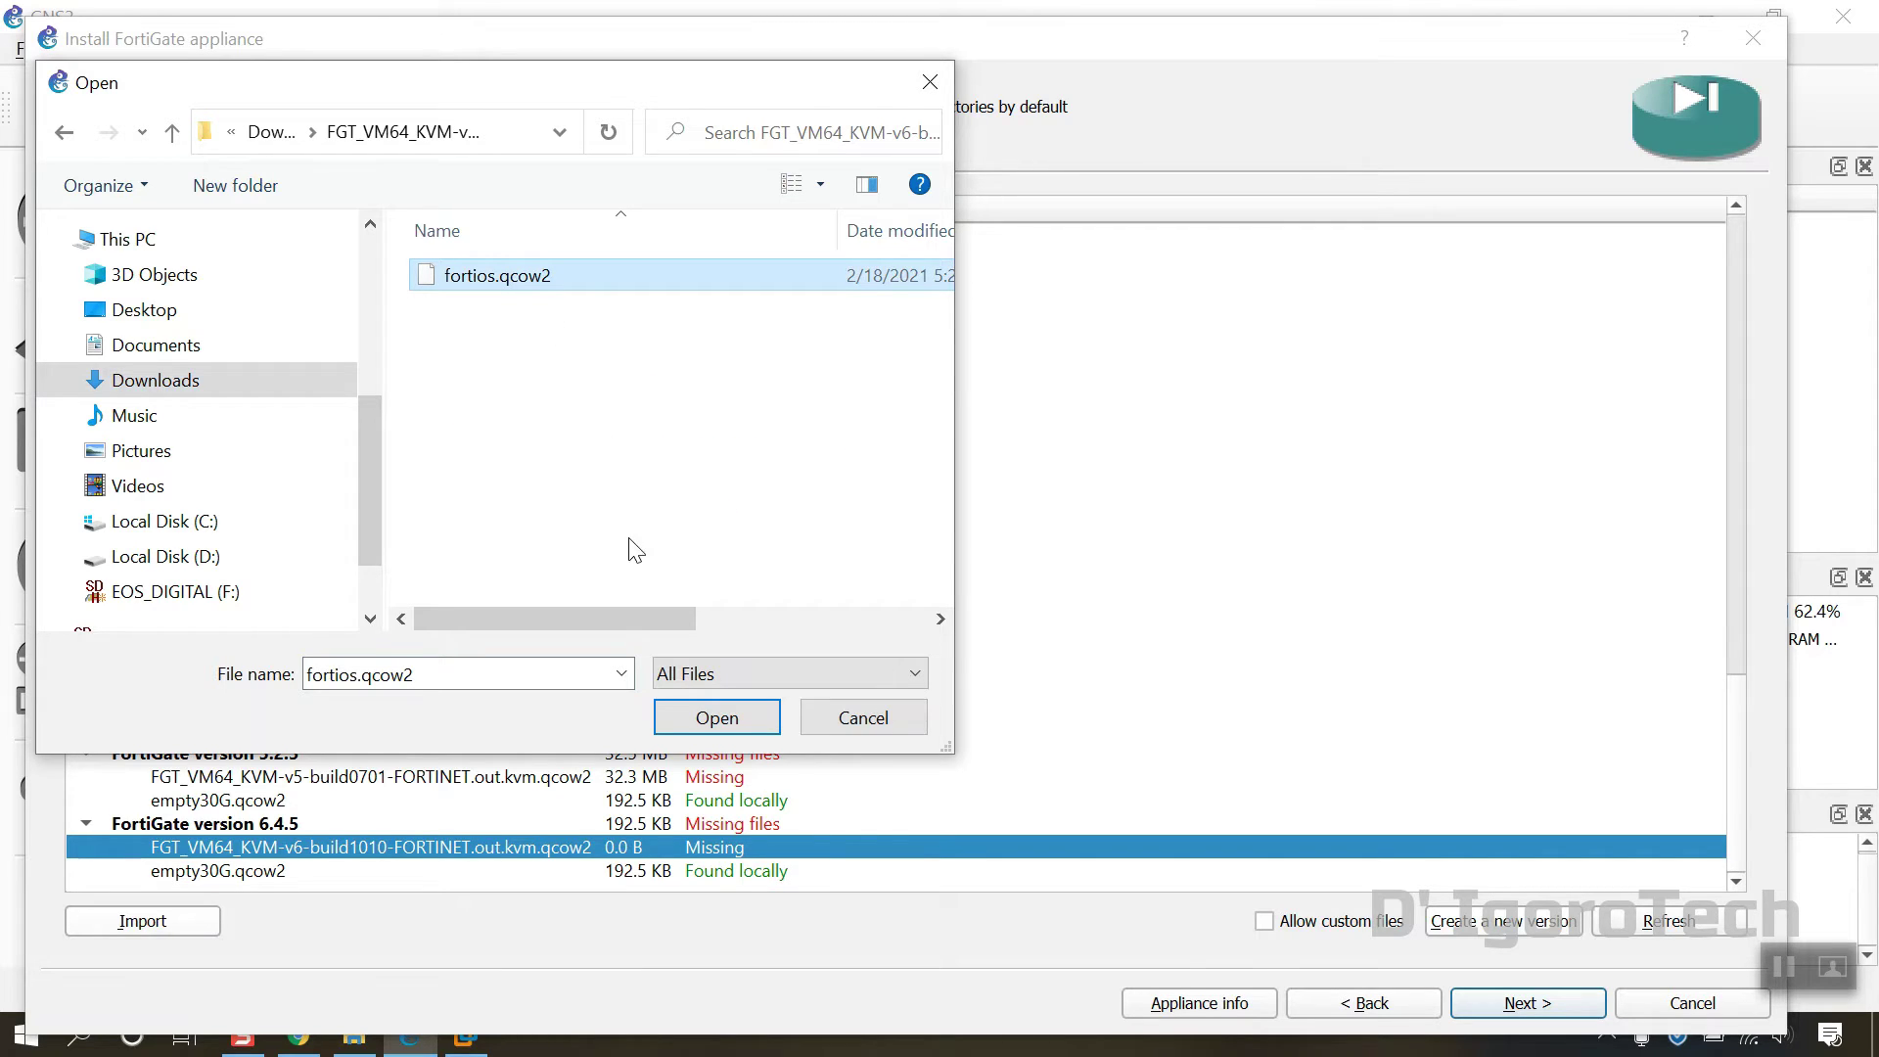
click(708, 730)
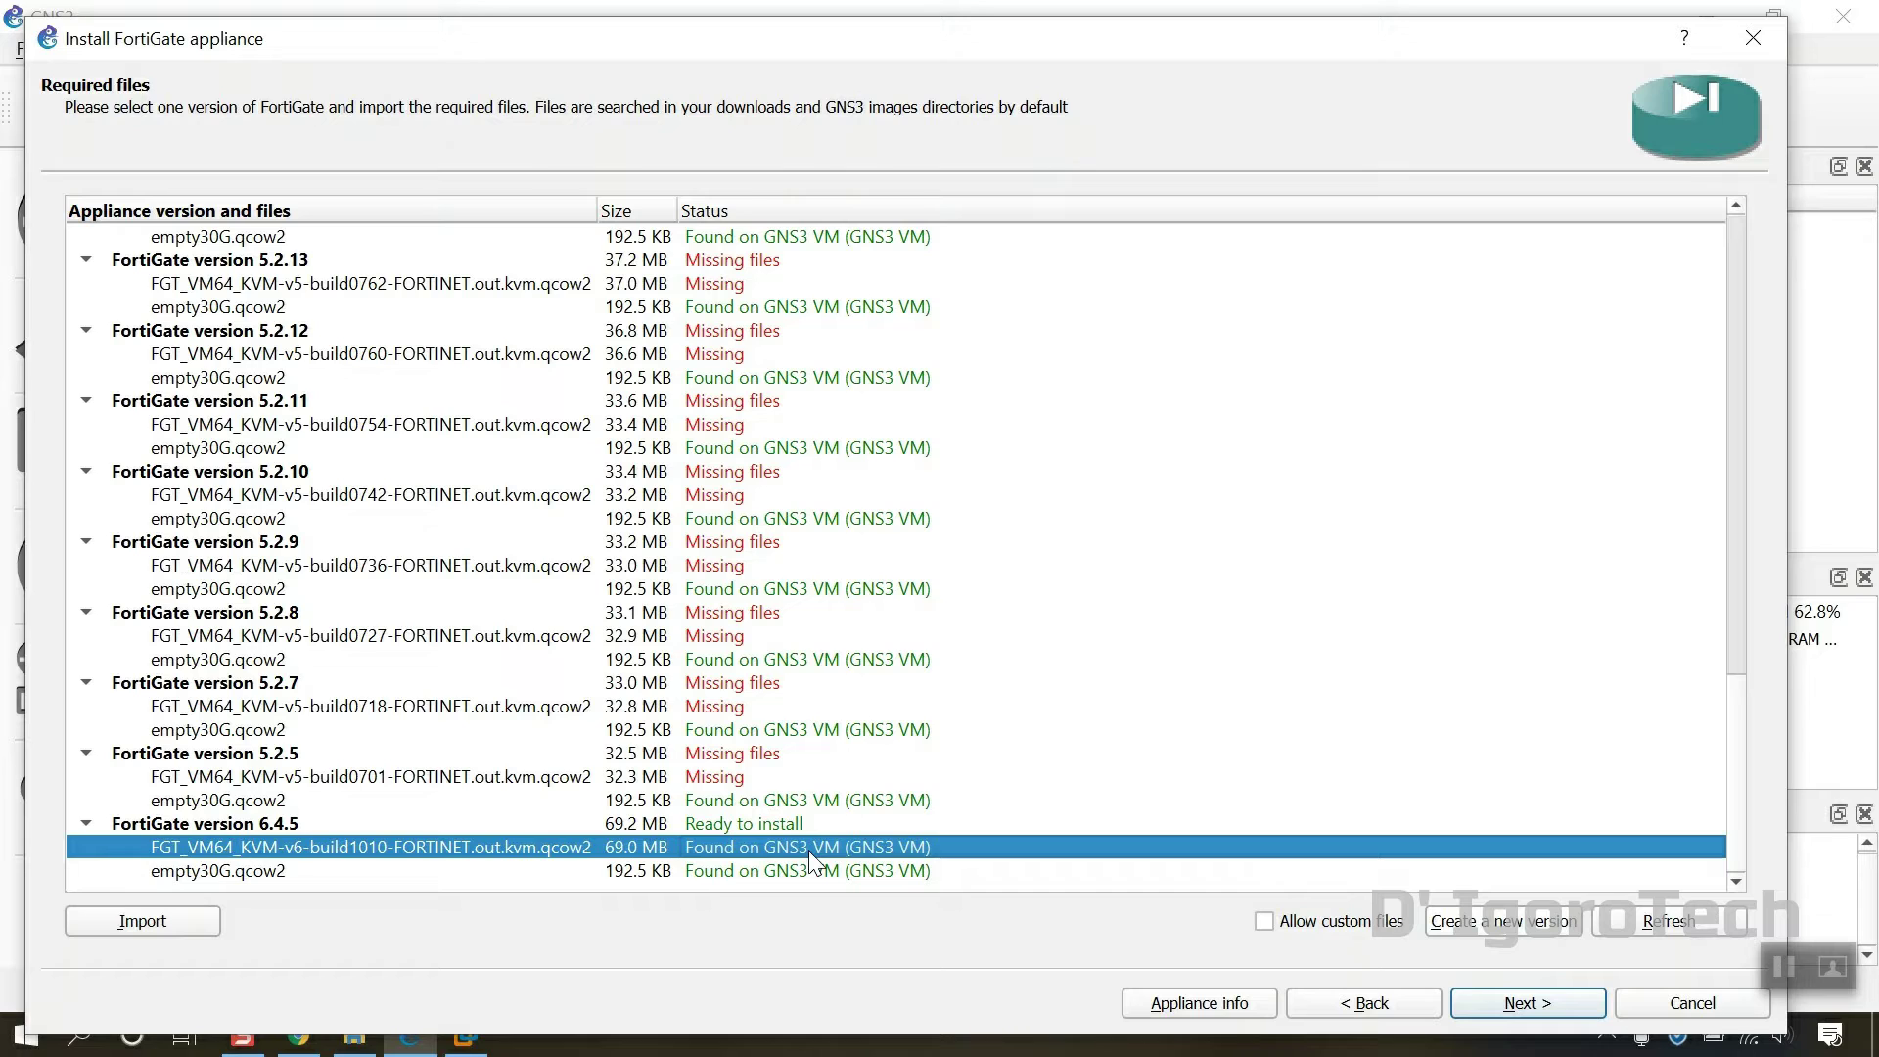
Step: Import empty30G.qcow2 from Downloads for the 6.4.5 empty disk and select version 6.4.5
click(230, 871)
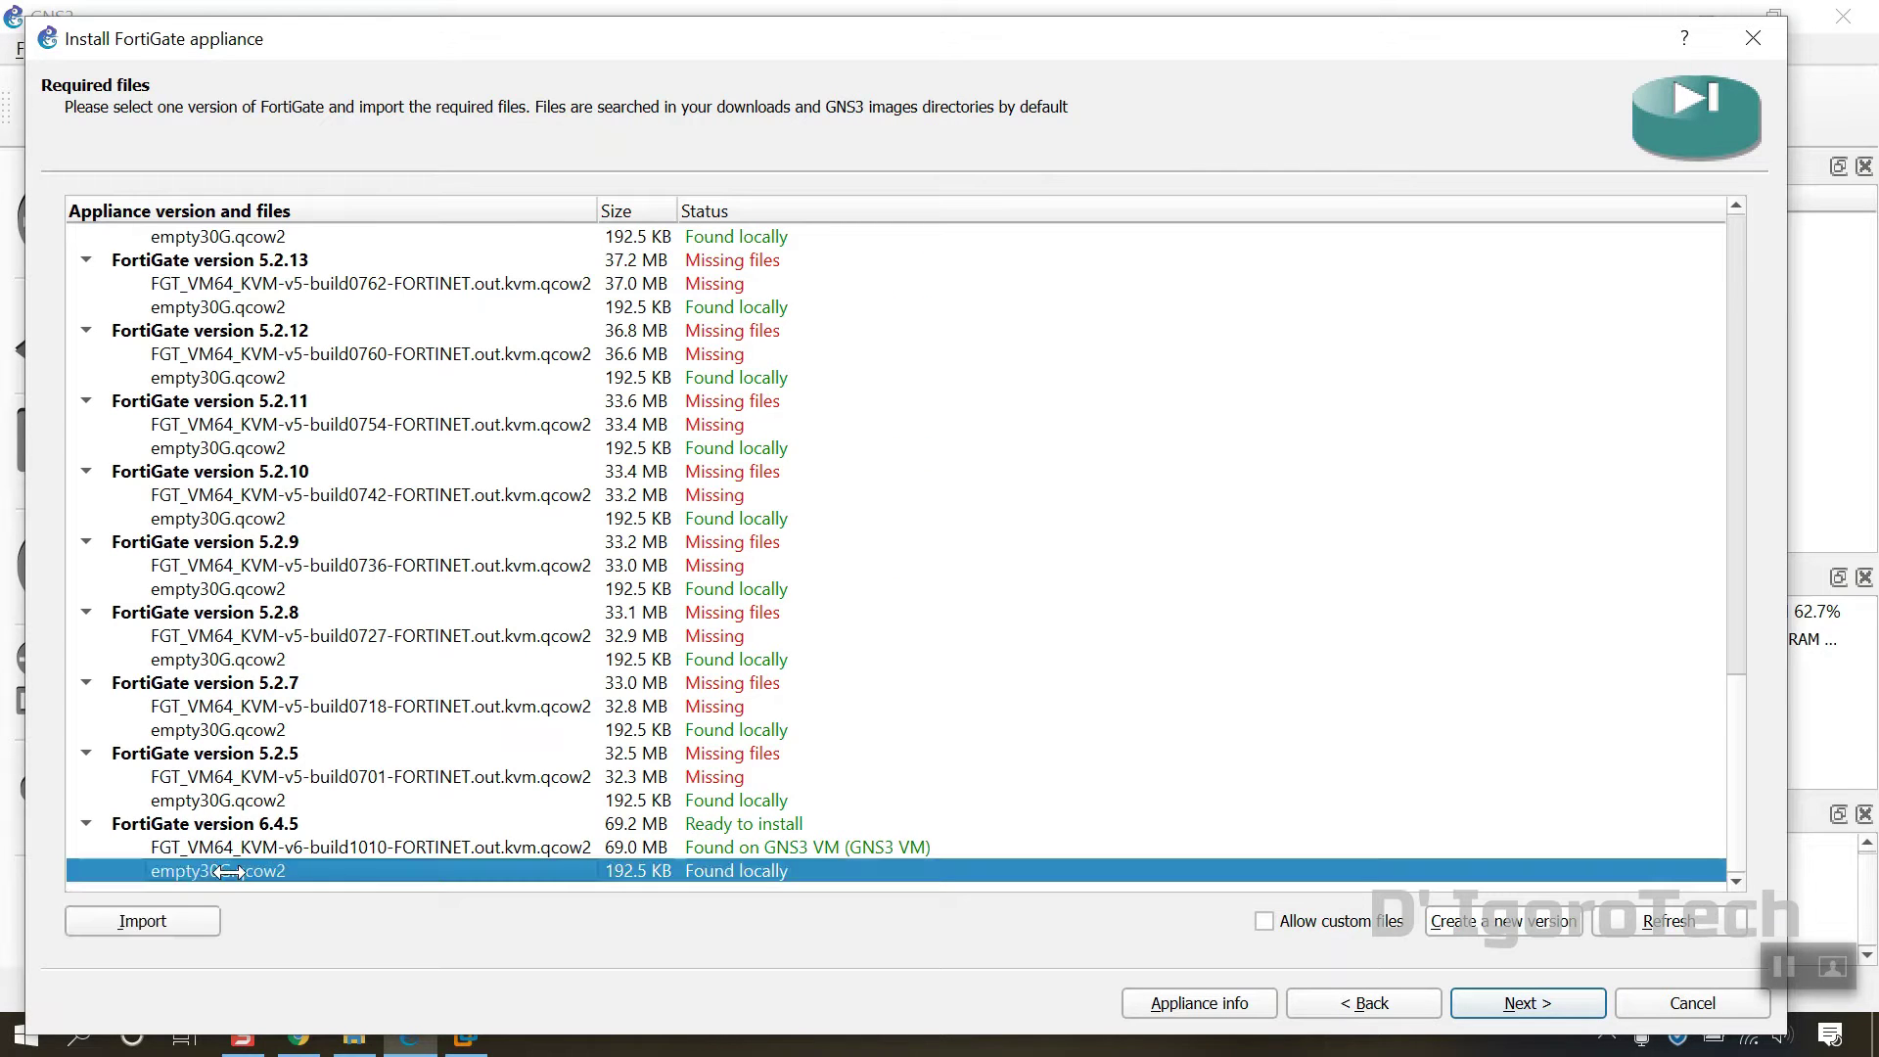
click(144, 920)
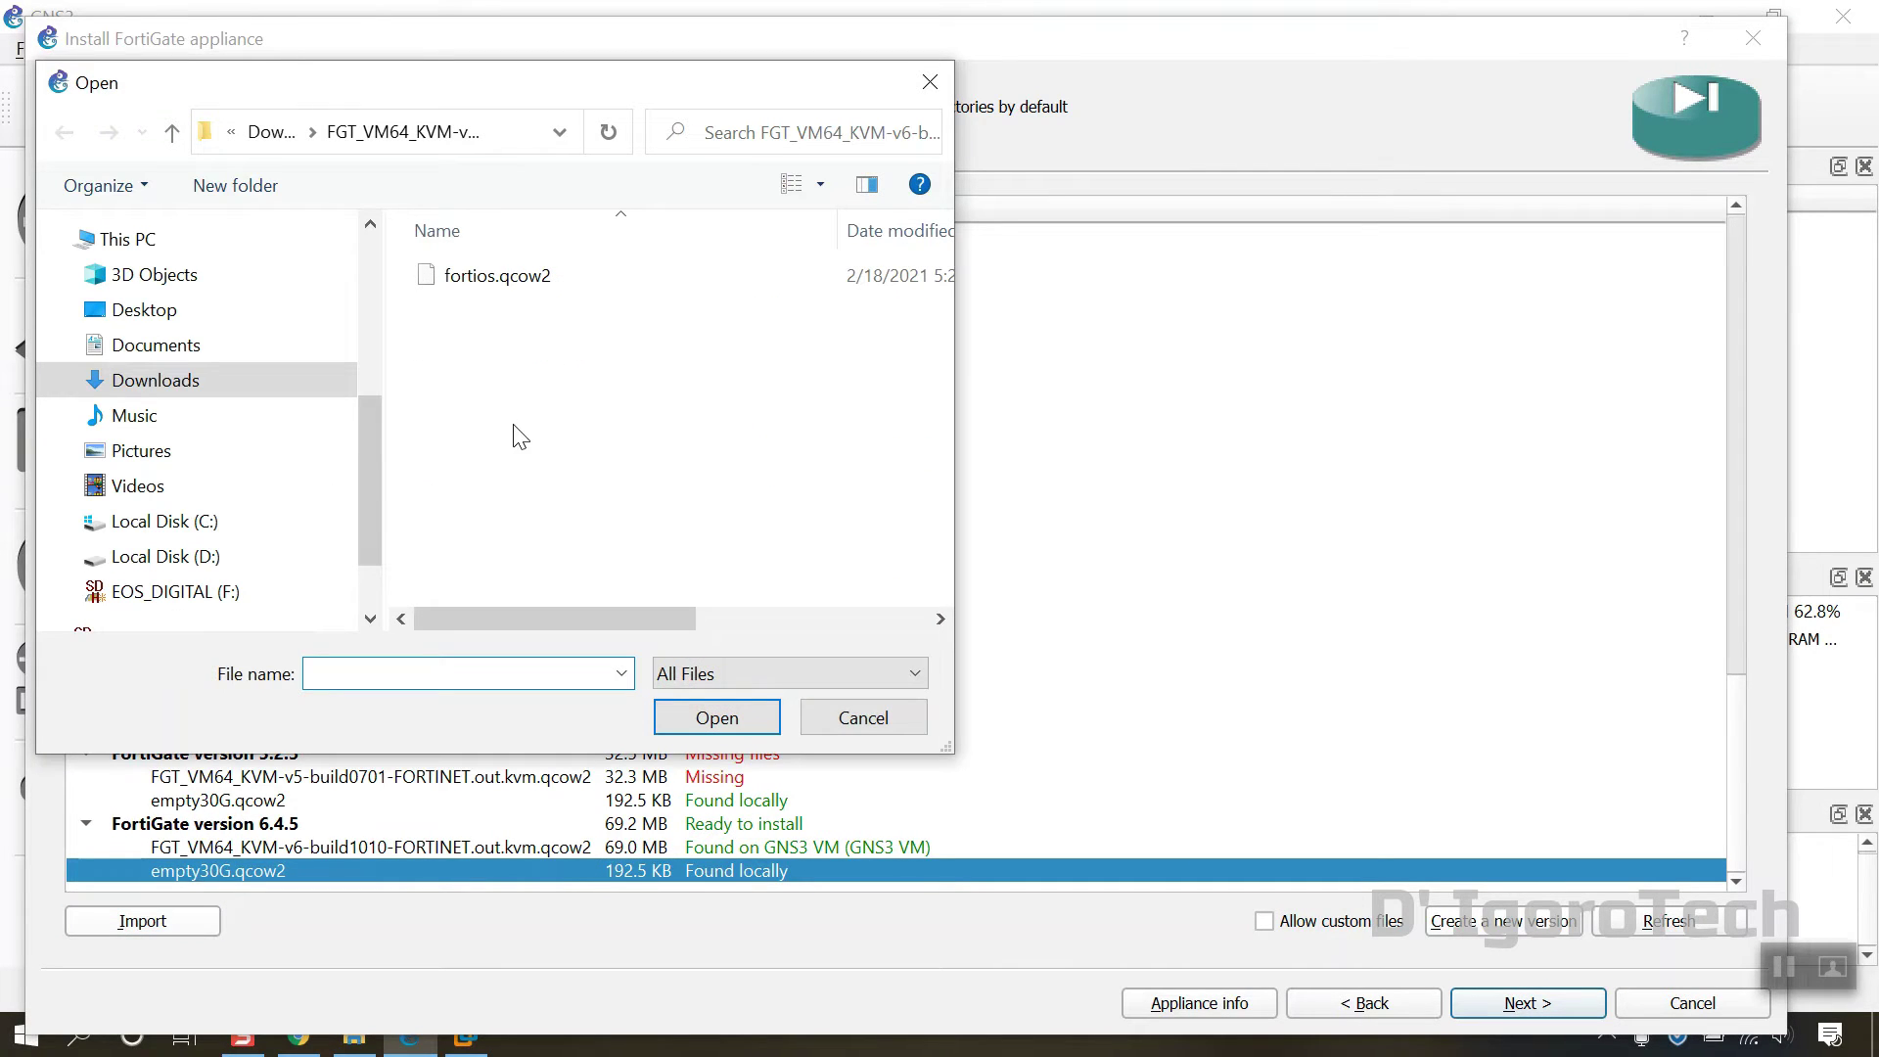
click(191, 386)
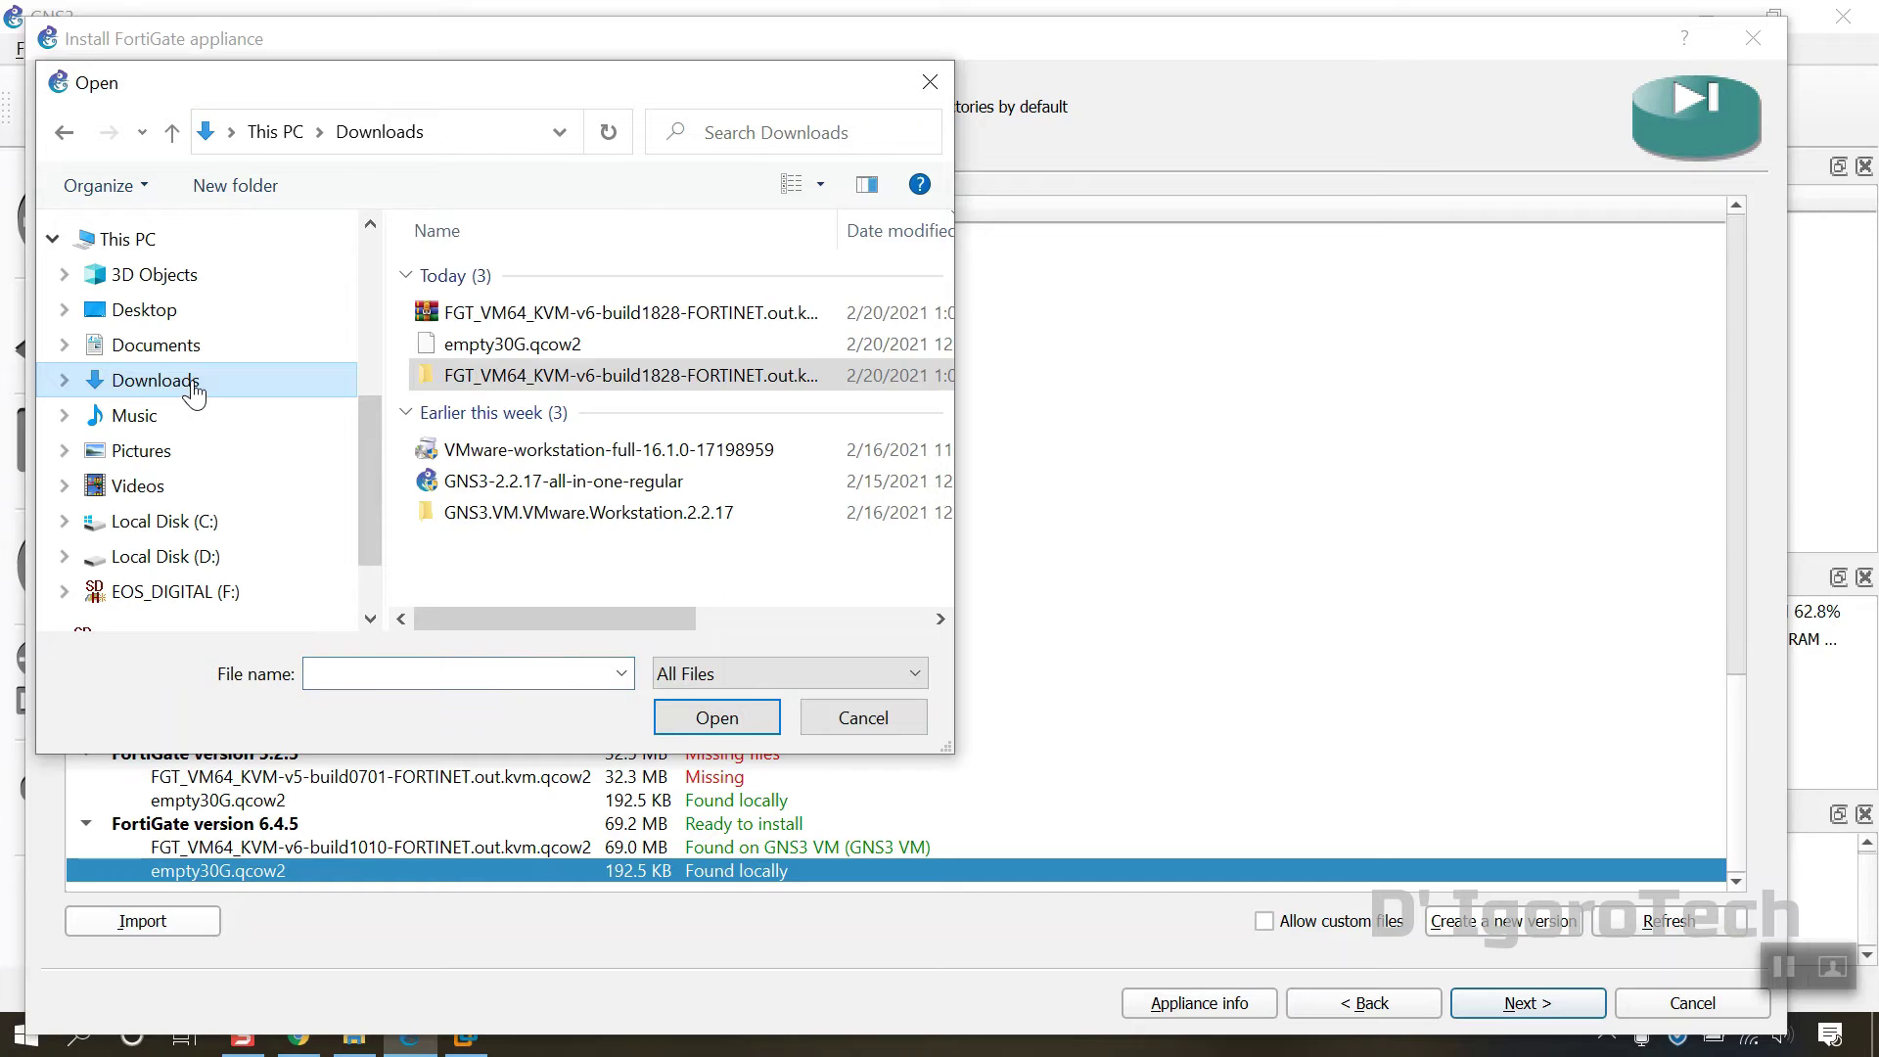
click(478, 350)
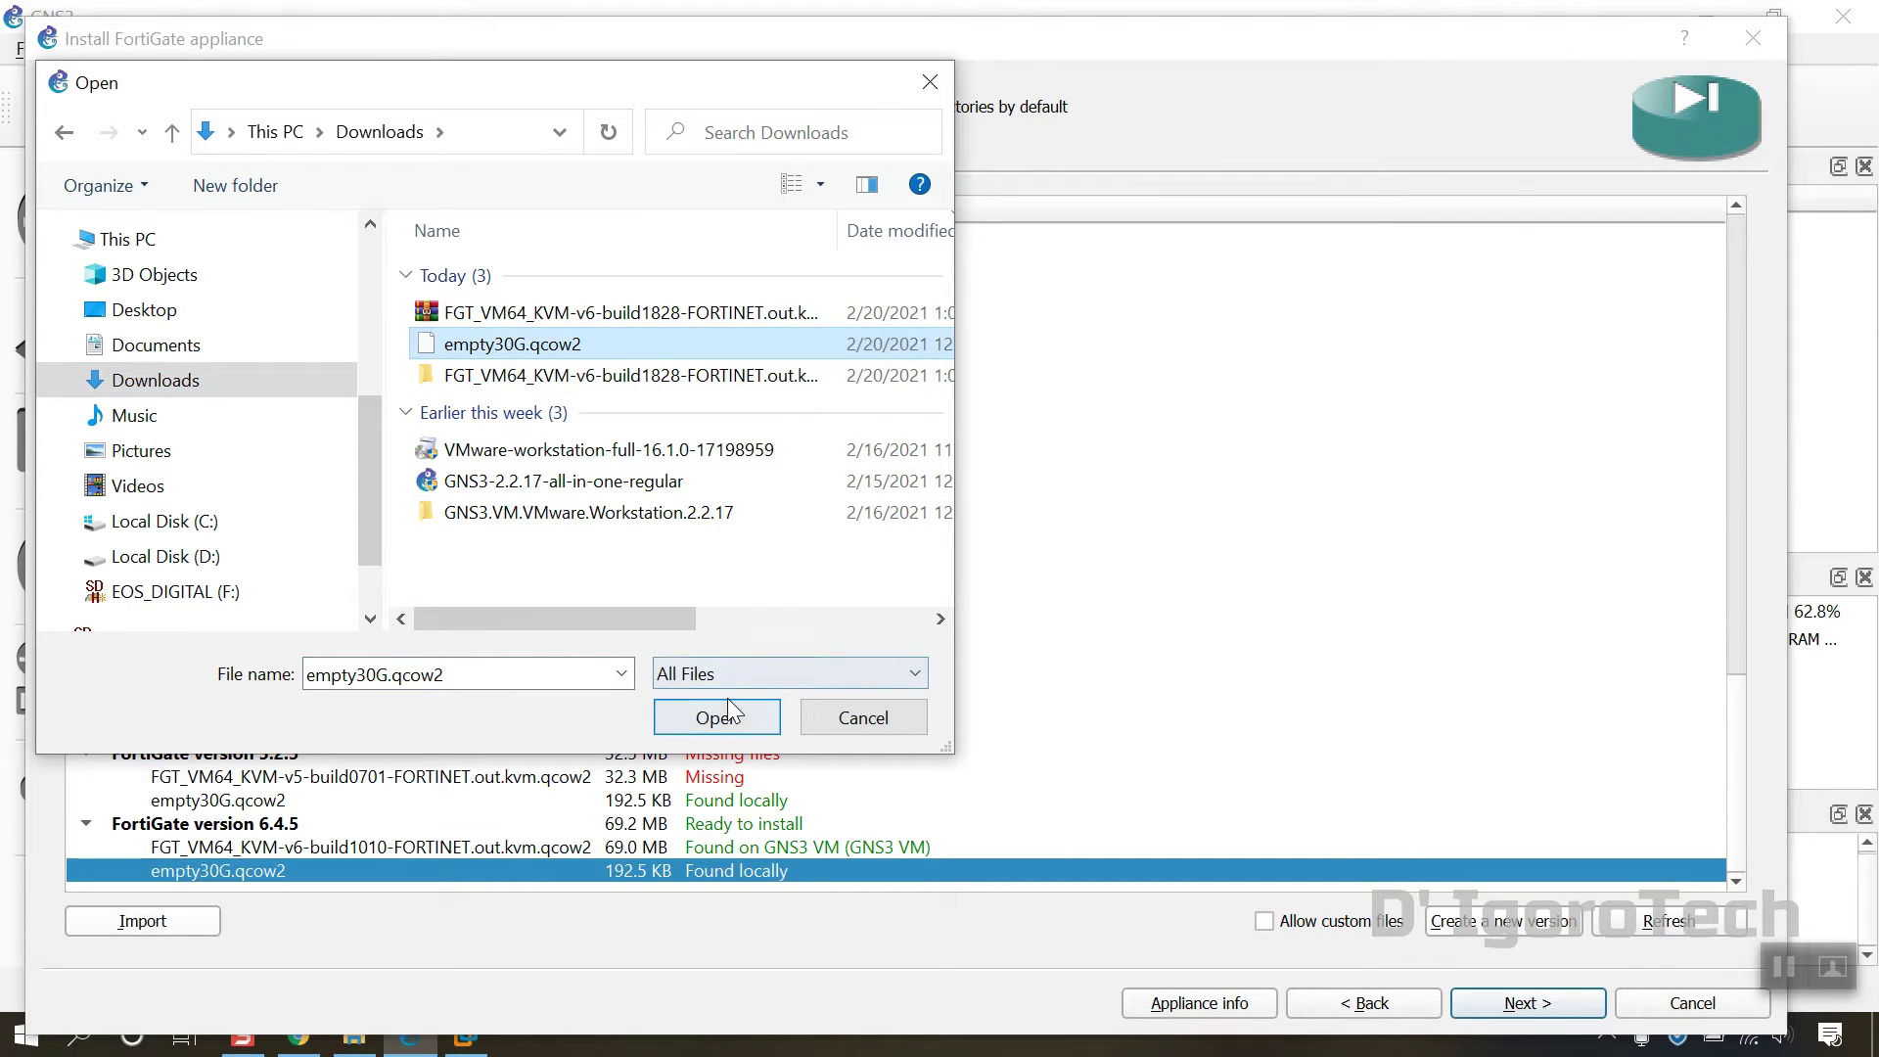
click(732, 723)
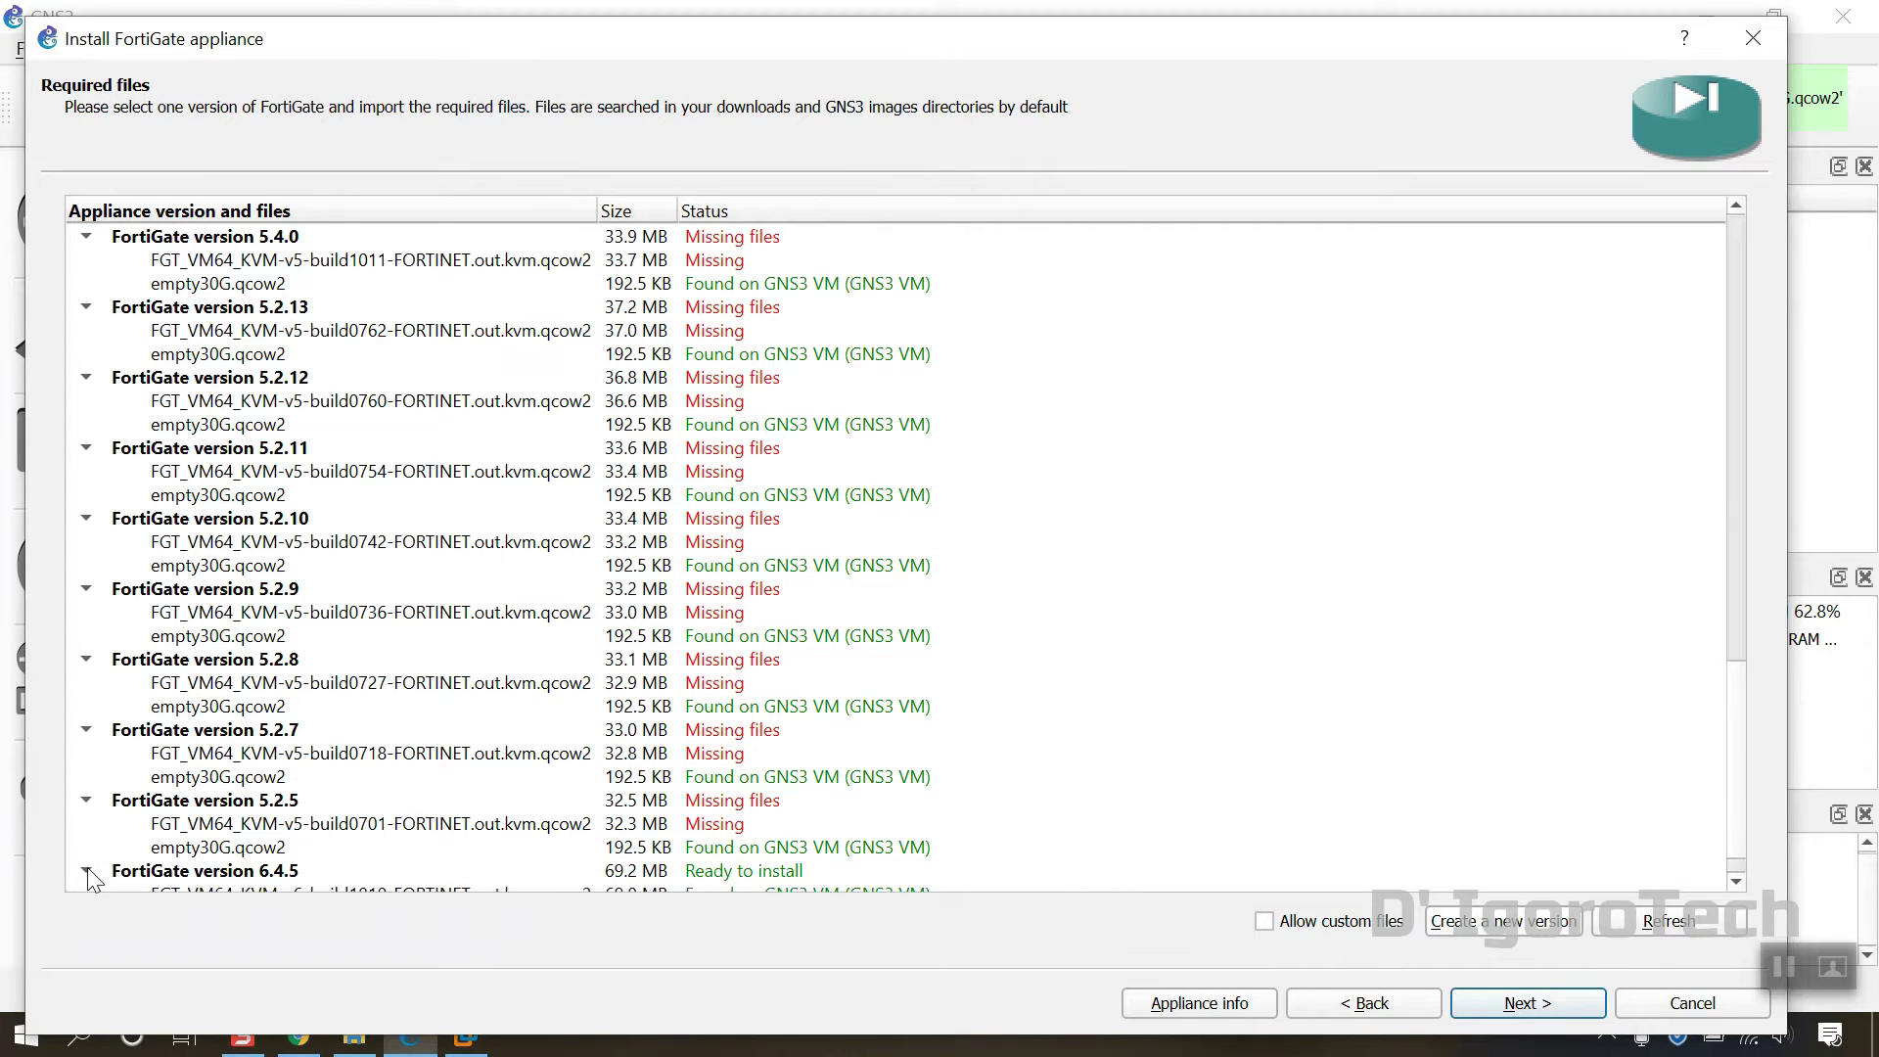
click(86, 870)
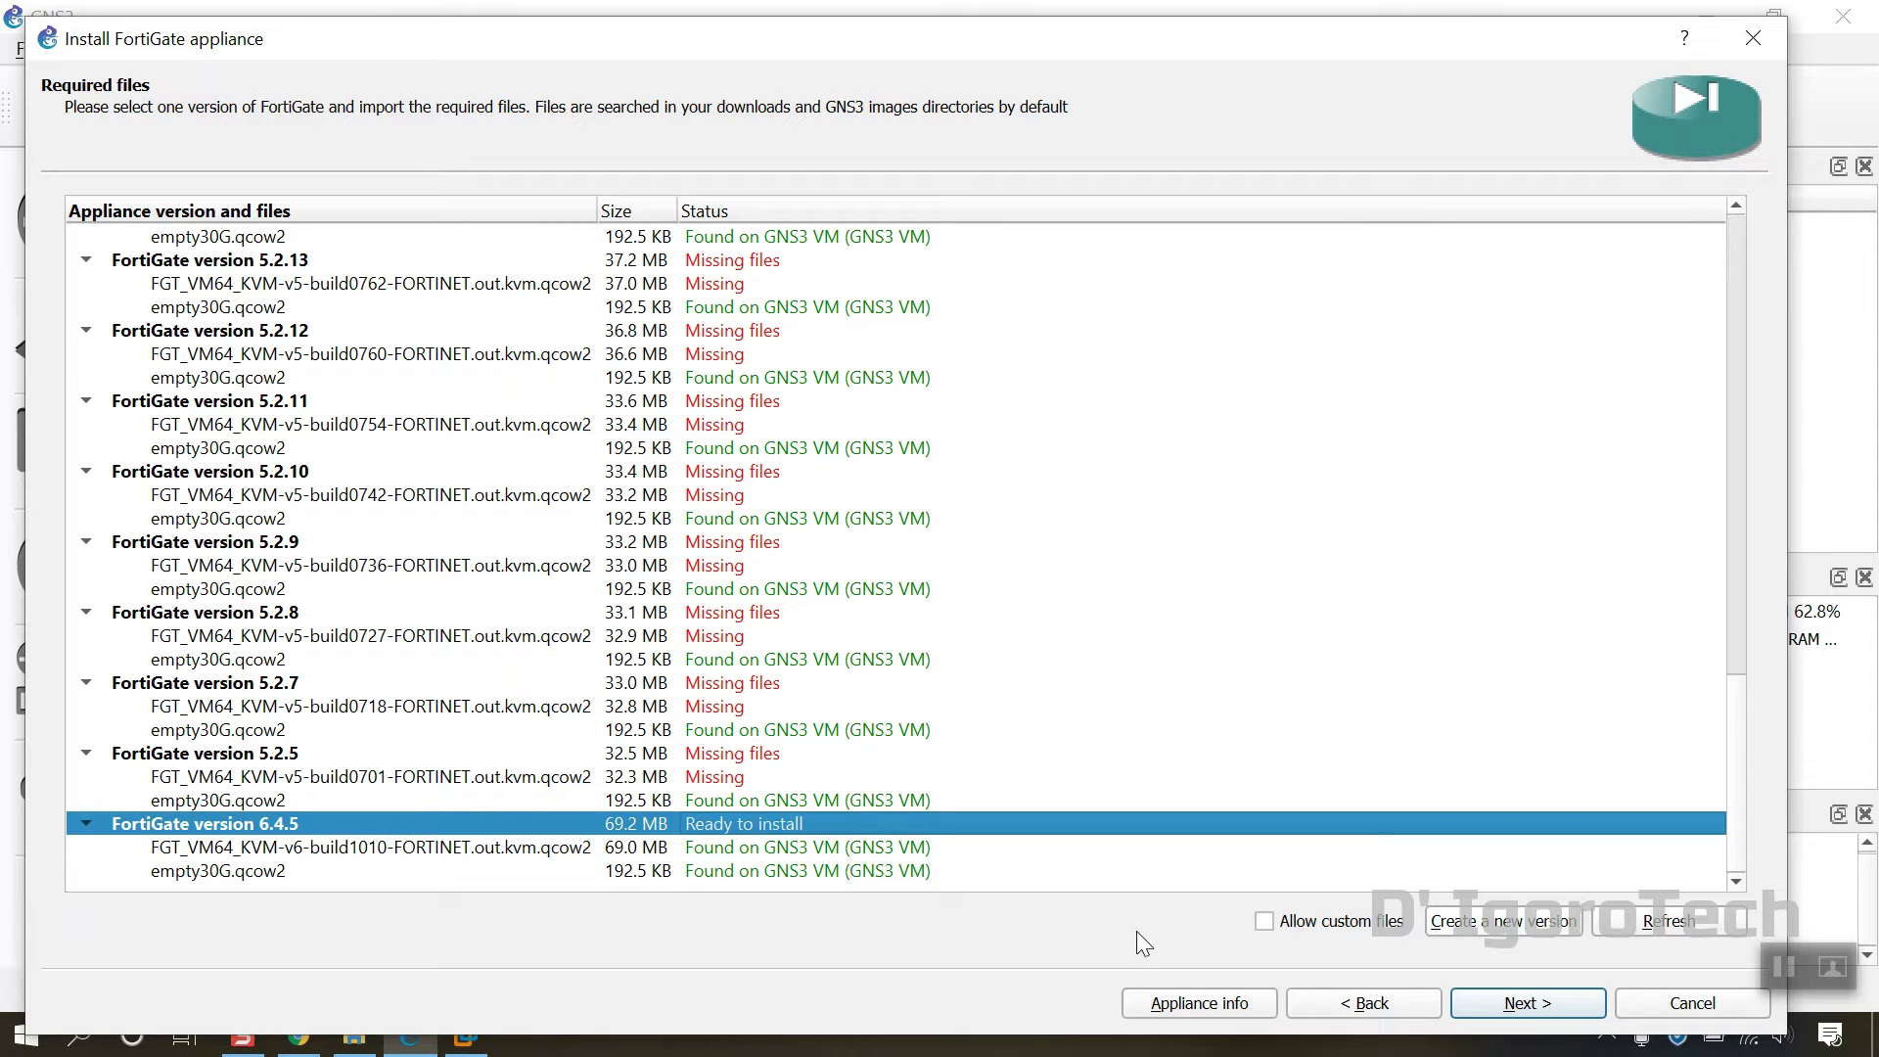
Step: Install FortiGate version 6.4.5, confirm and finish, adding the FortiGate 6.4.5 template
click(1525, 1004)
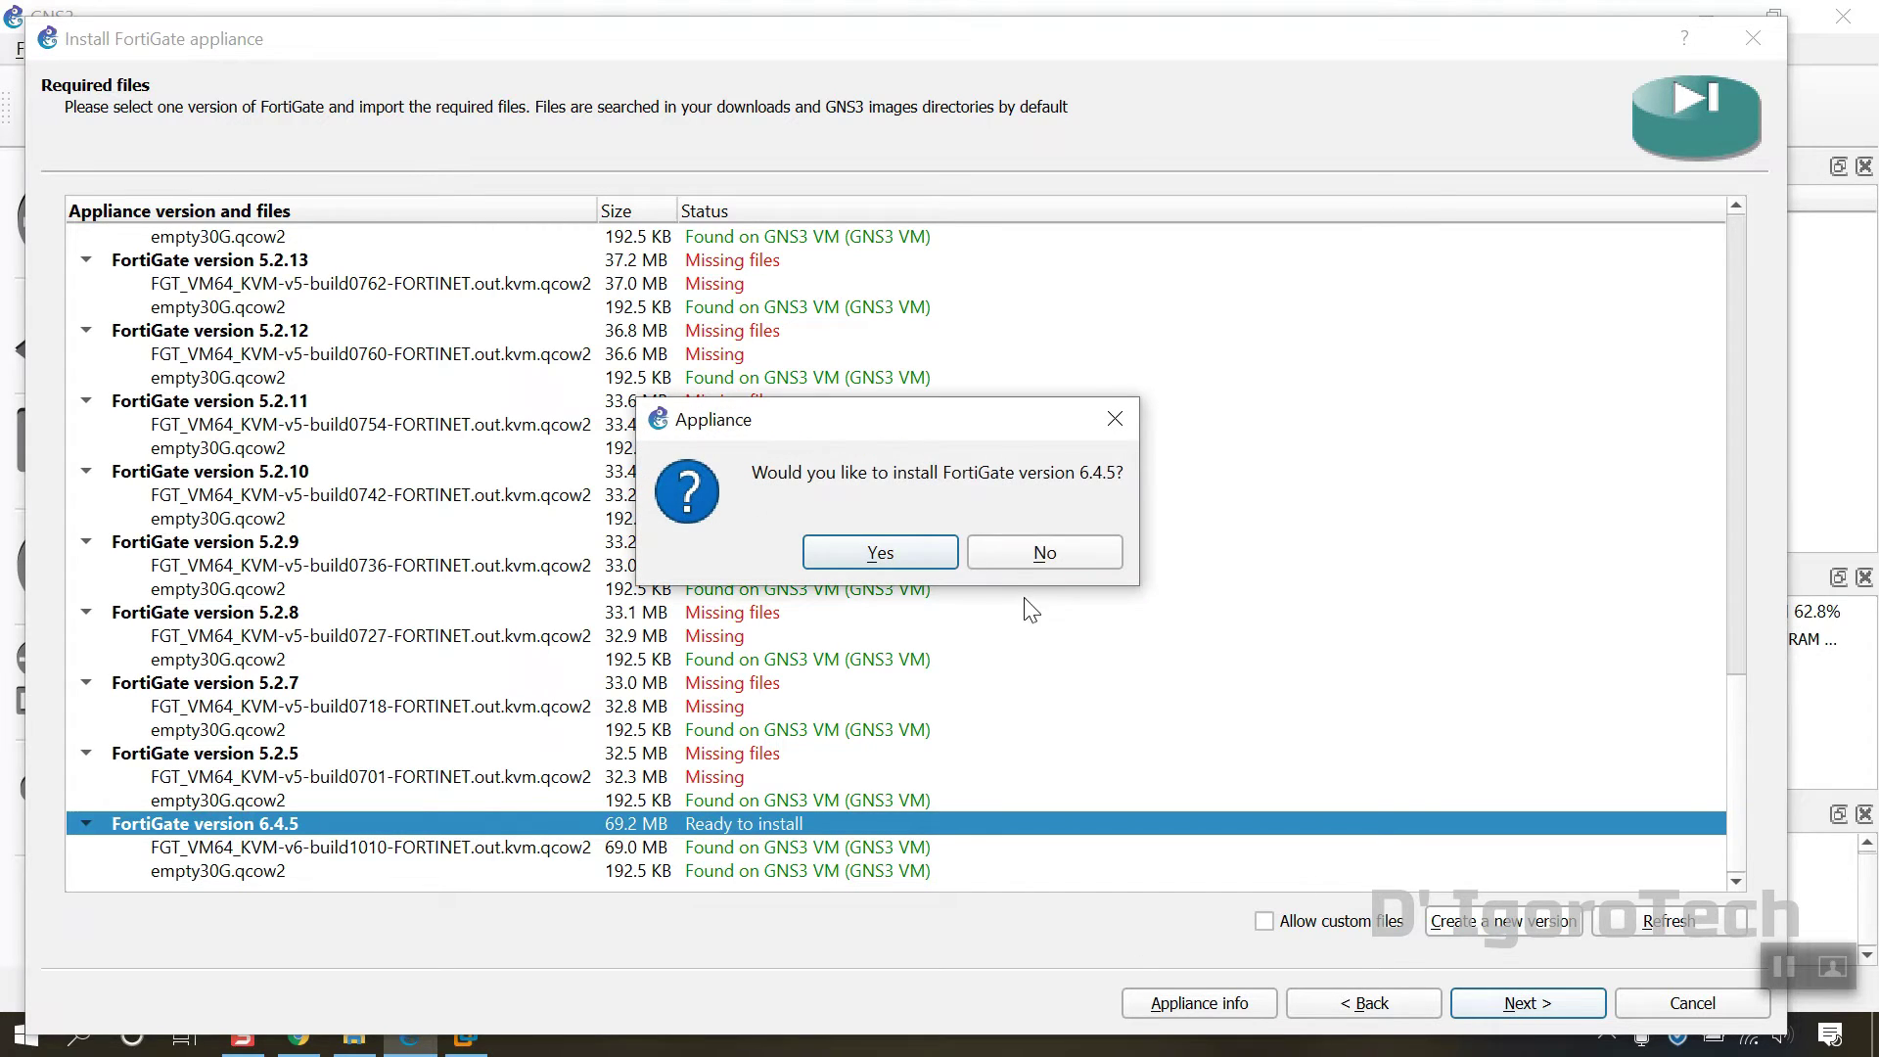
click(935, 553)
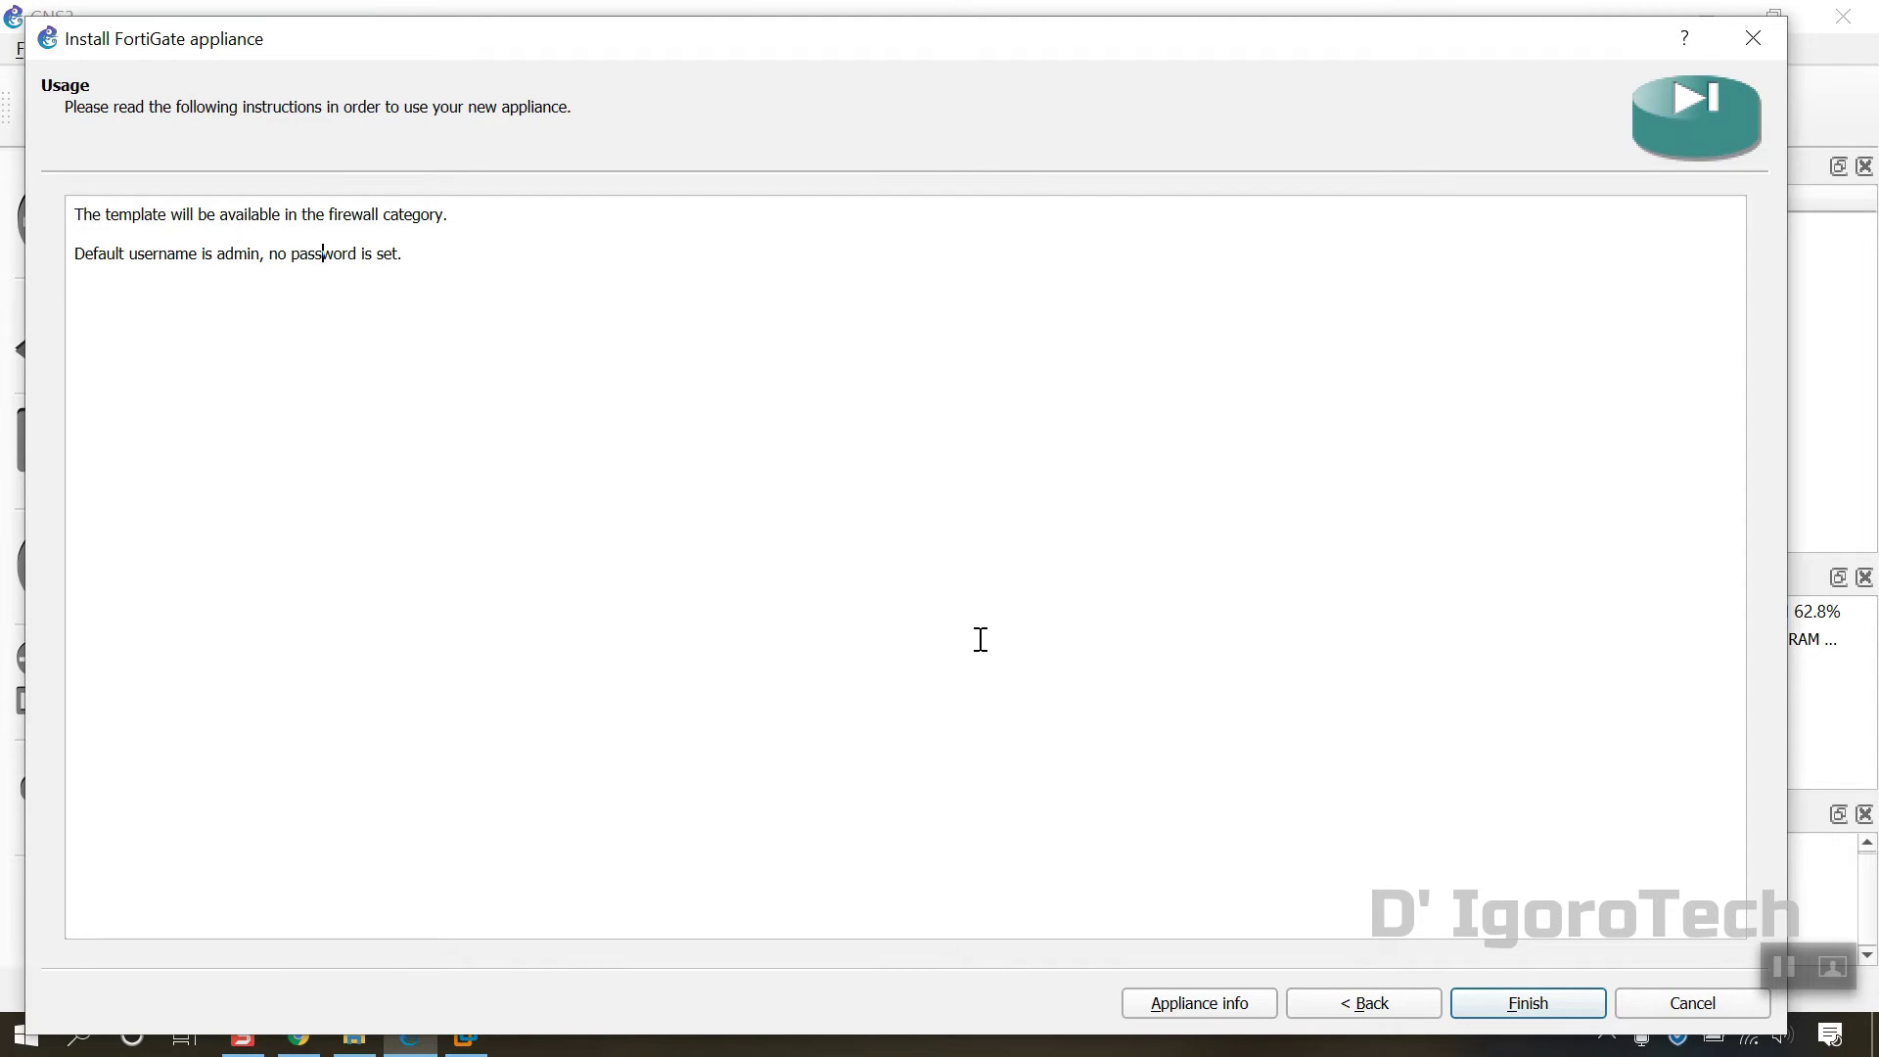
click(1508, 998)
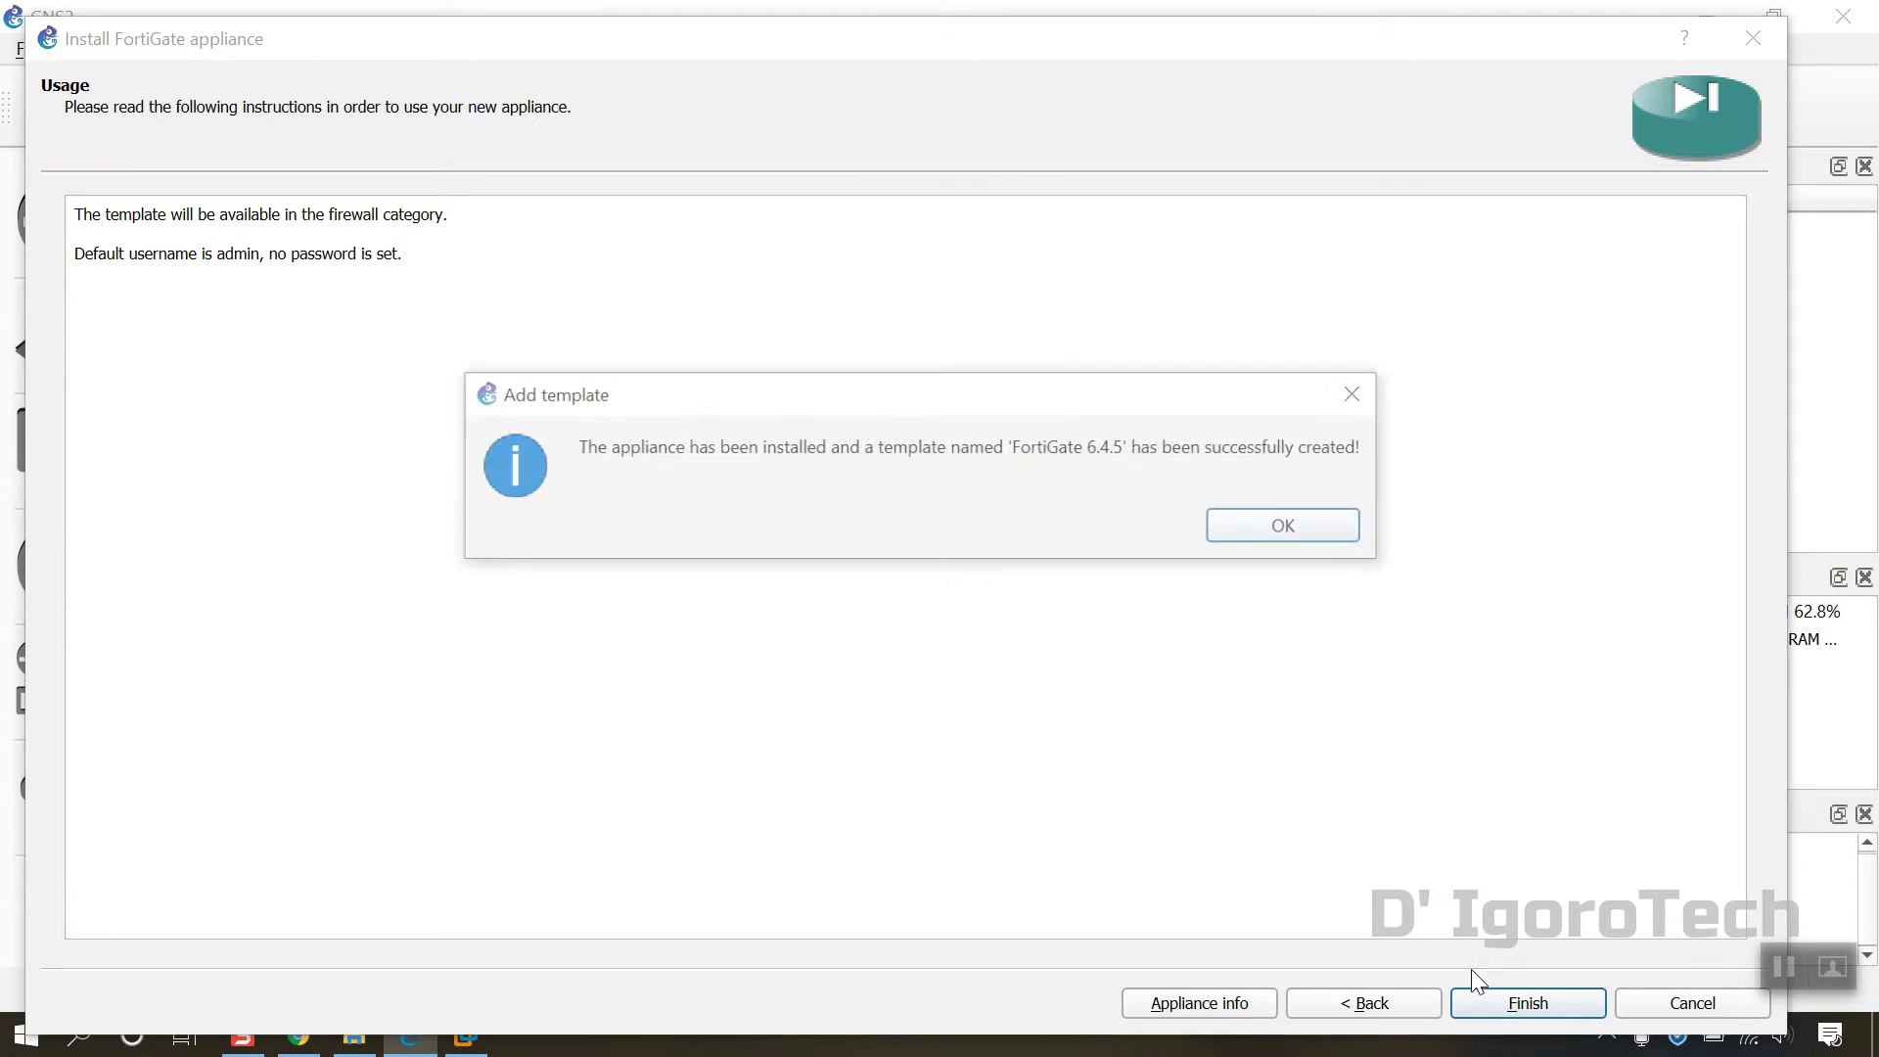
click(1275, 529)
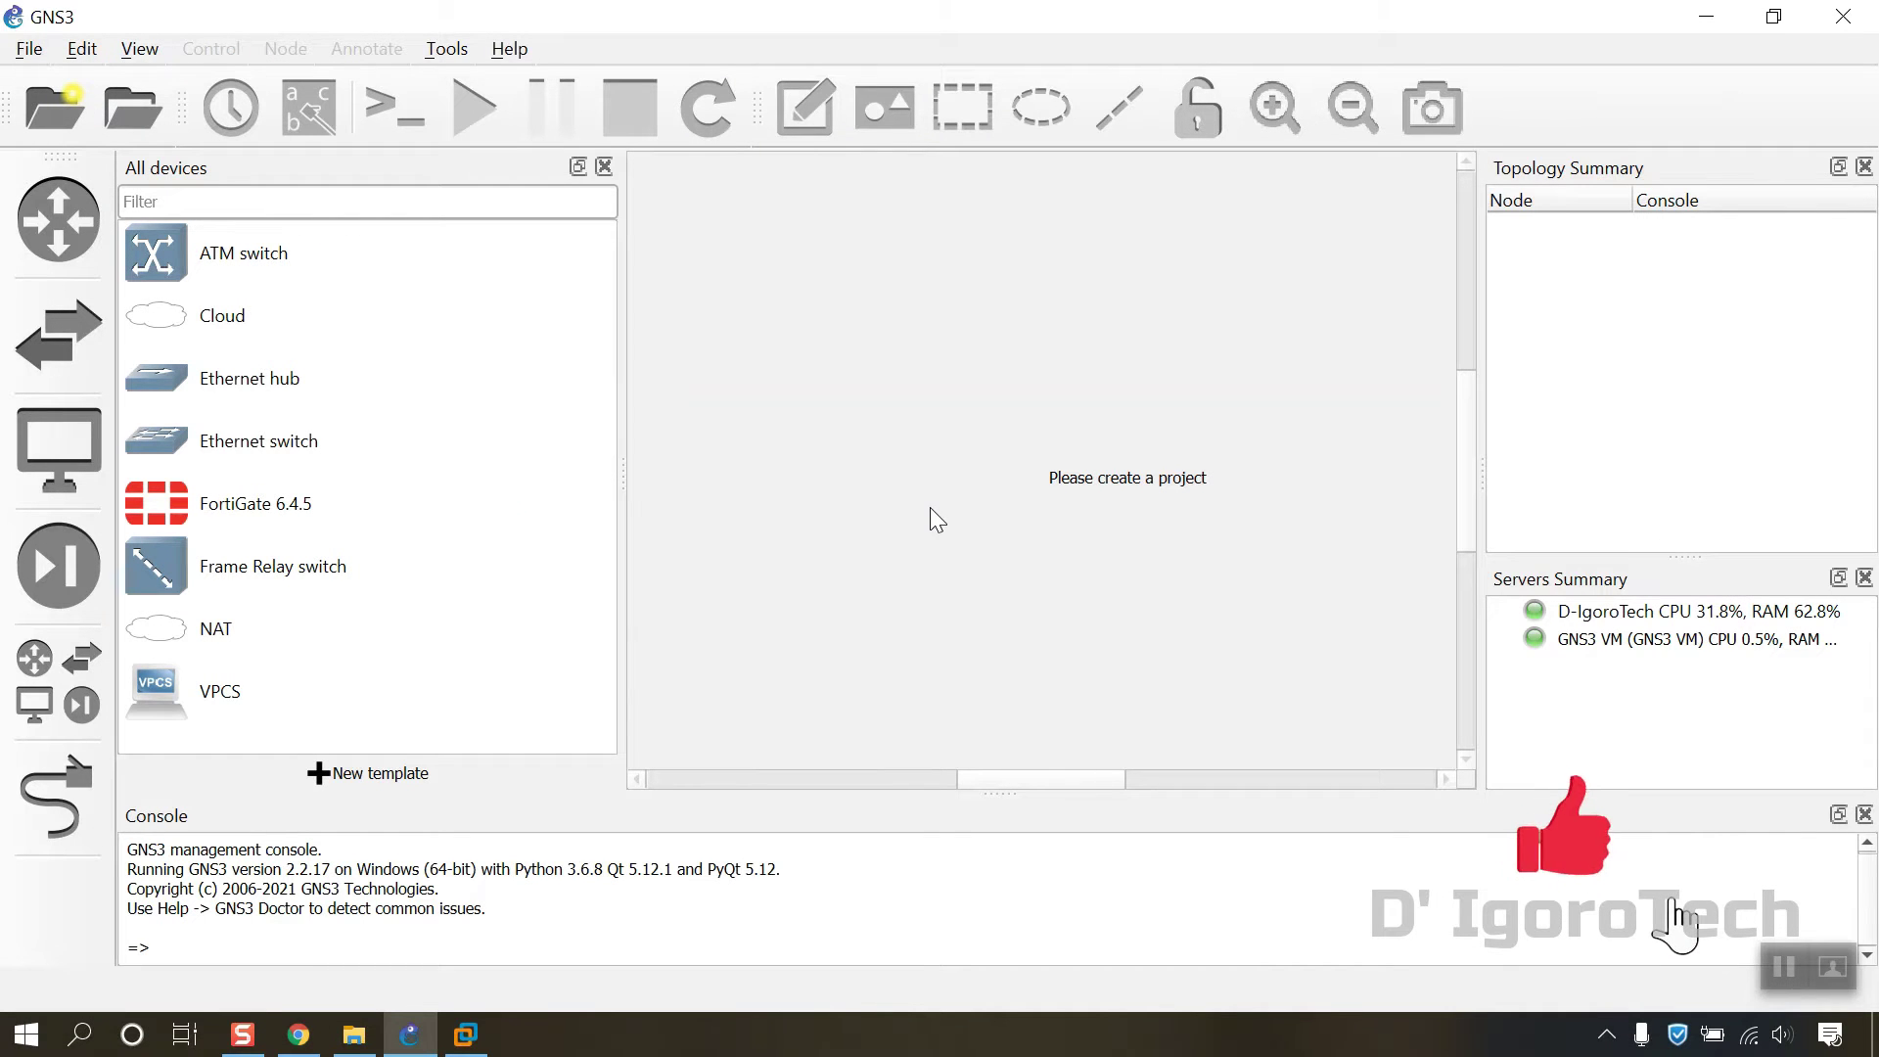
click(226, 510)
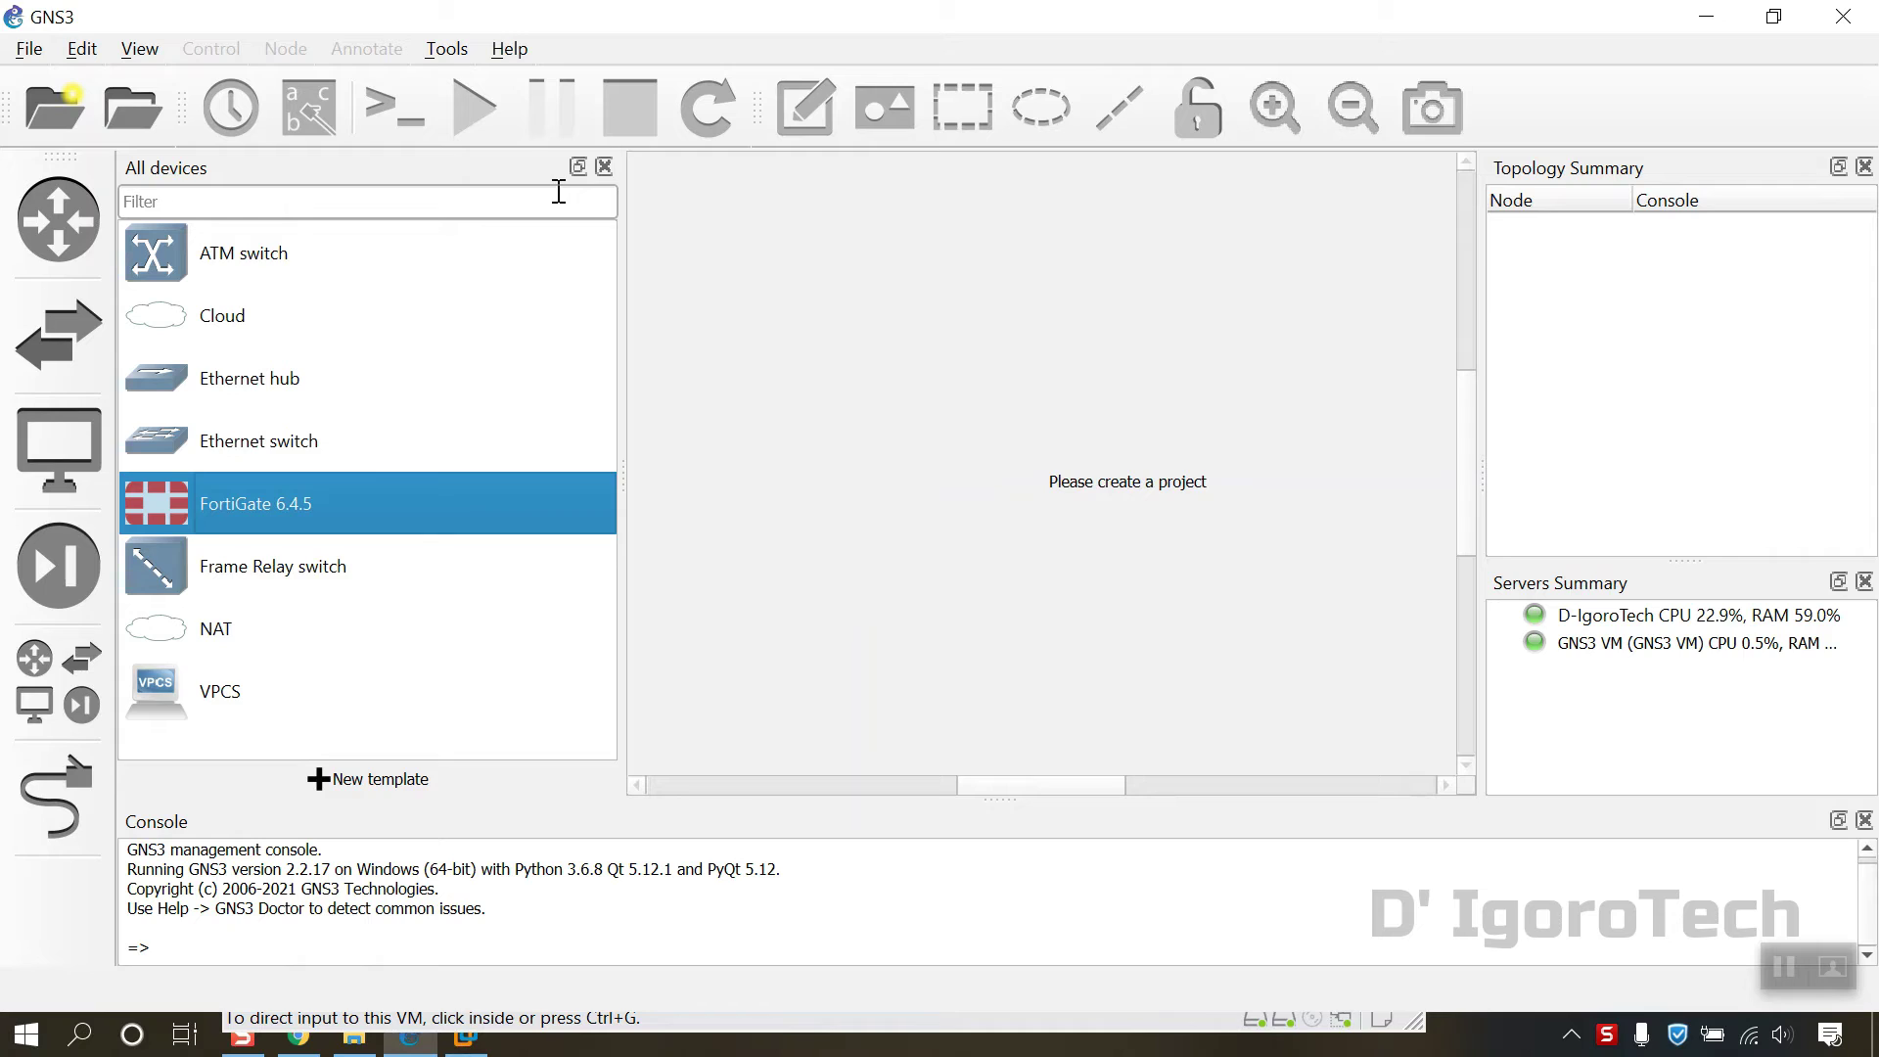
Step: Create a blank project named 'Project Fortigate 6.4.5' saved in D:\GNS3\Projects
click(613, 169)
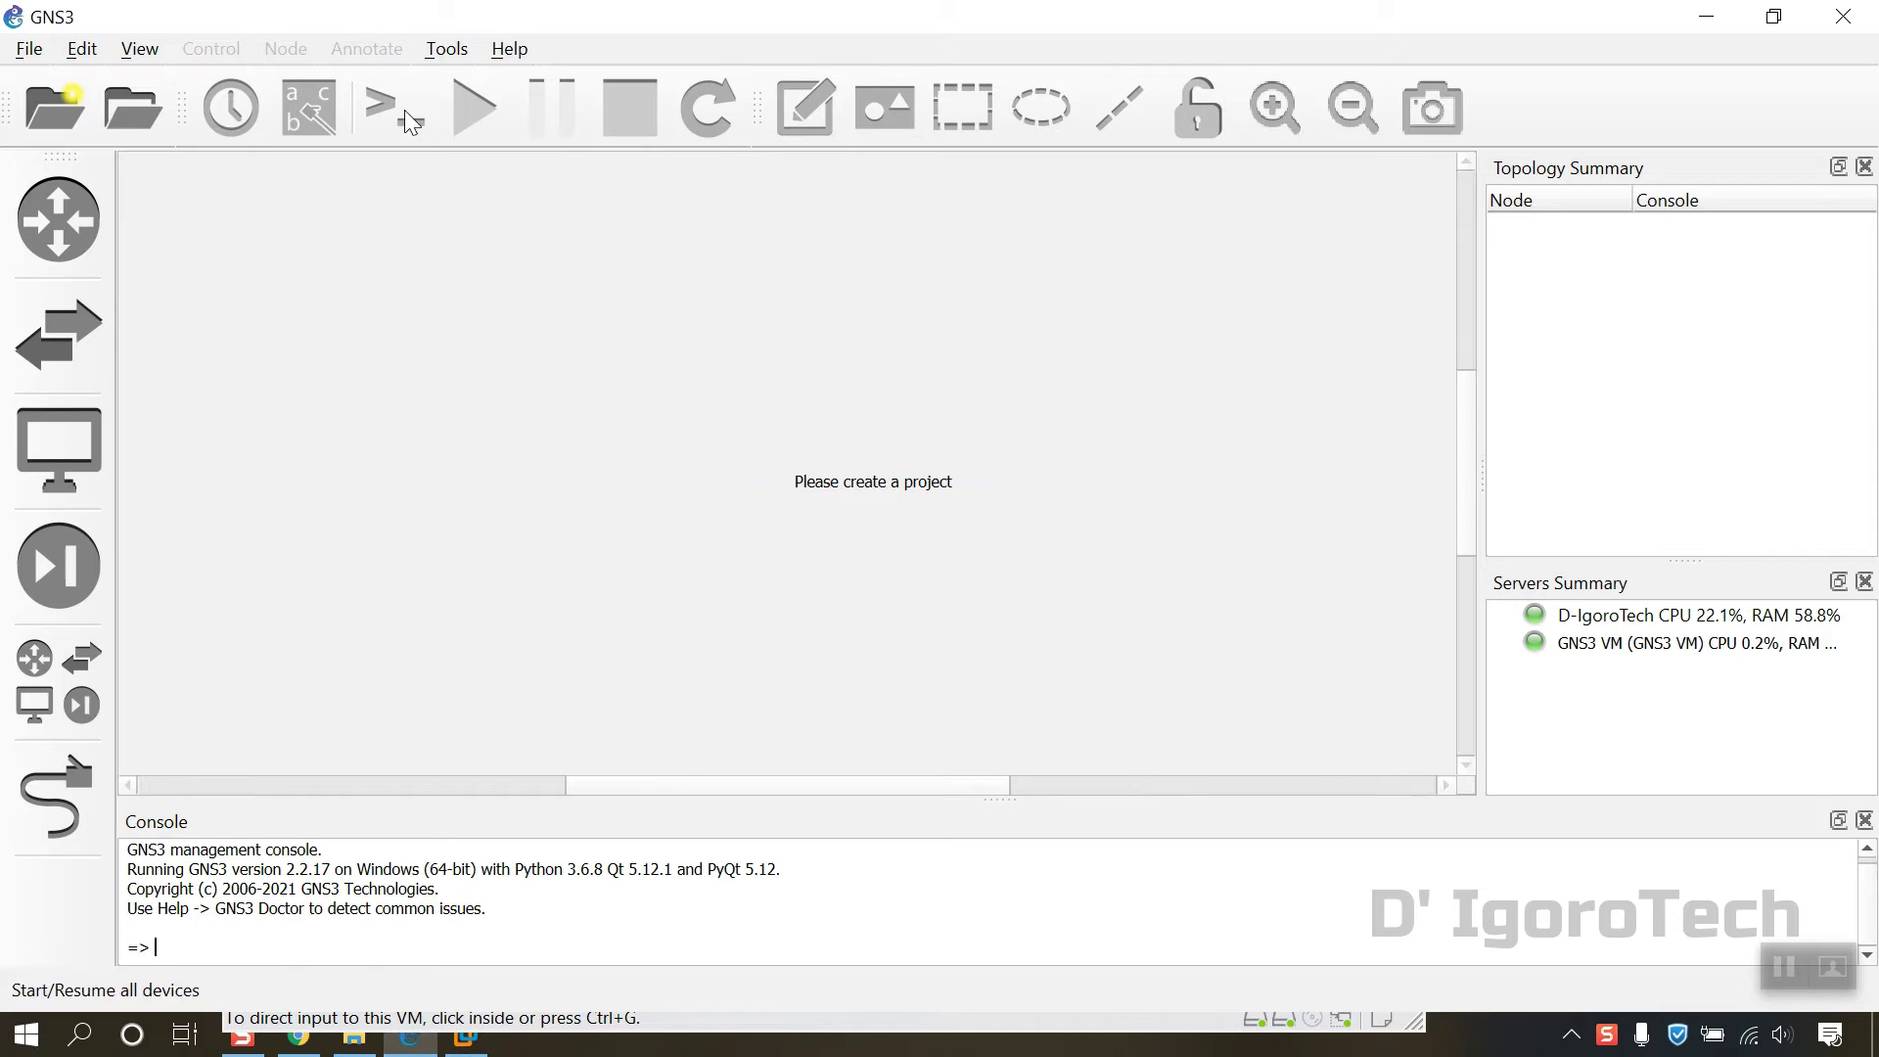
click(31, 51)
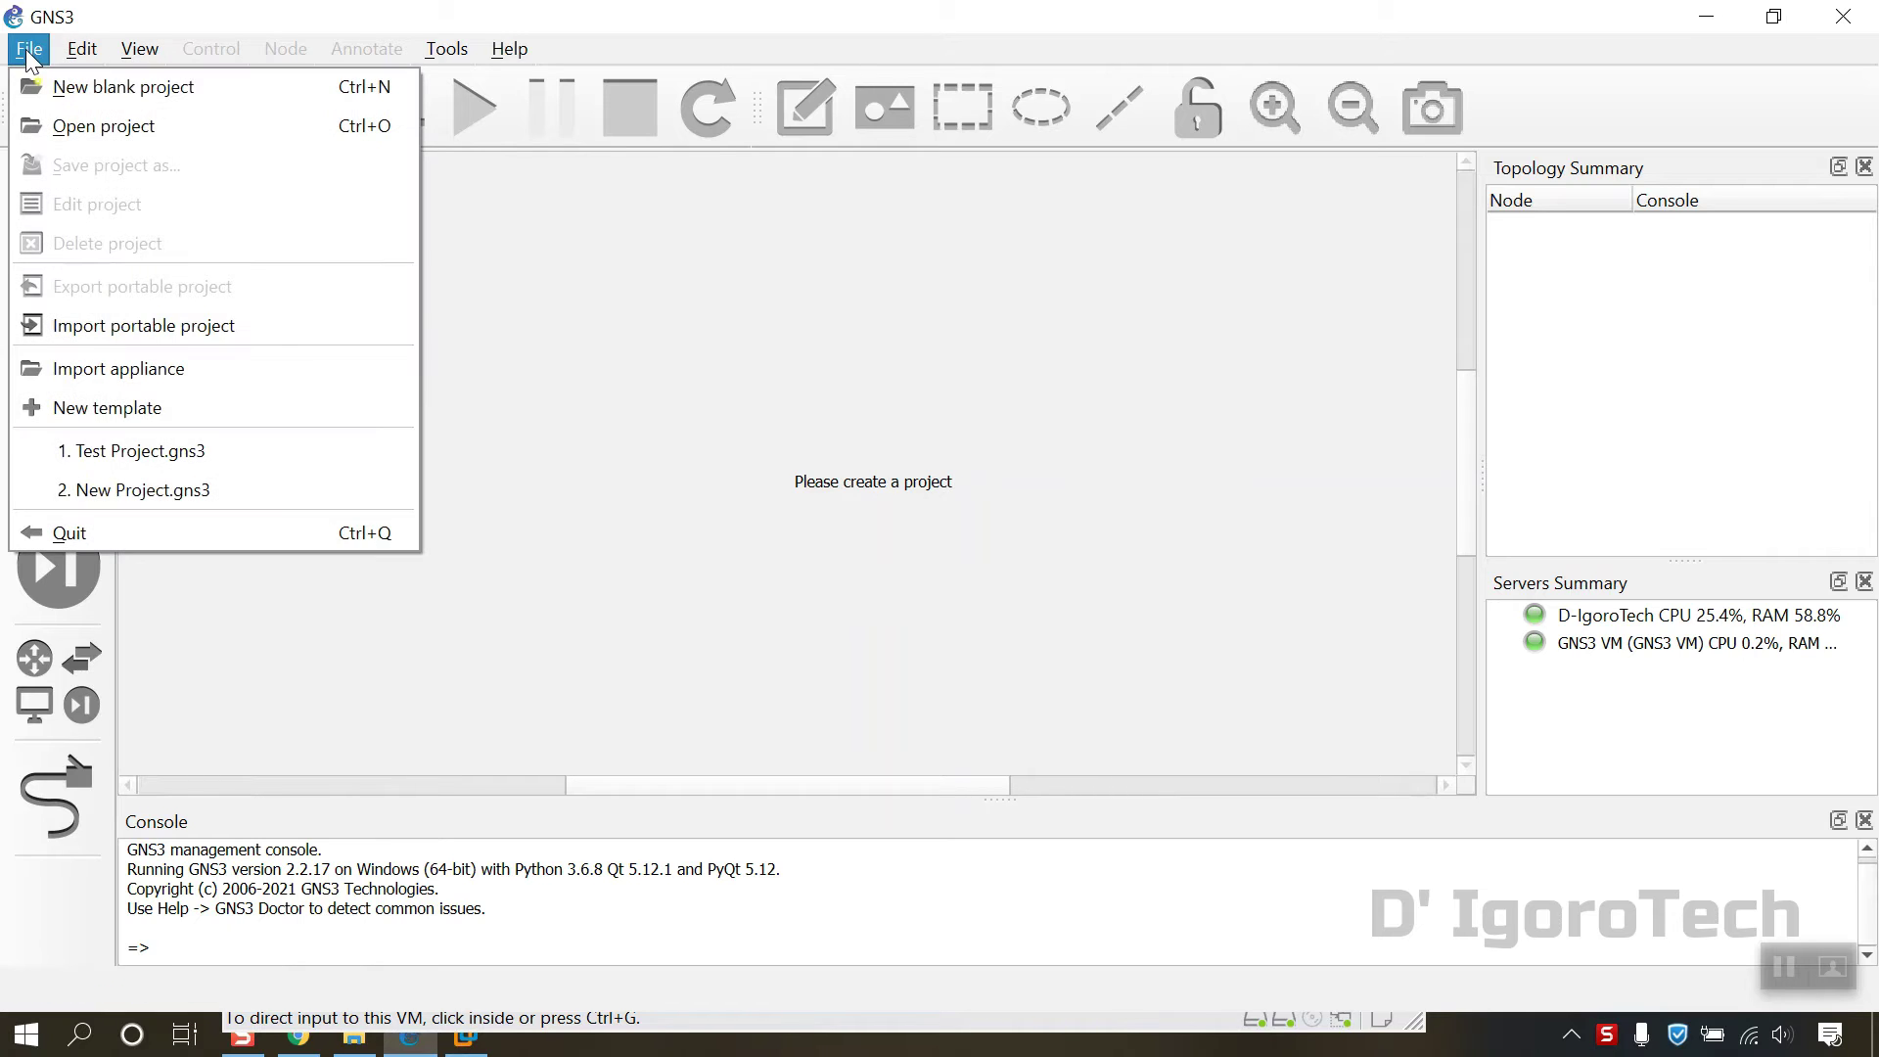
click(63, 90)
drag(386, 260, 218, 269)
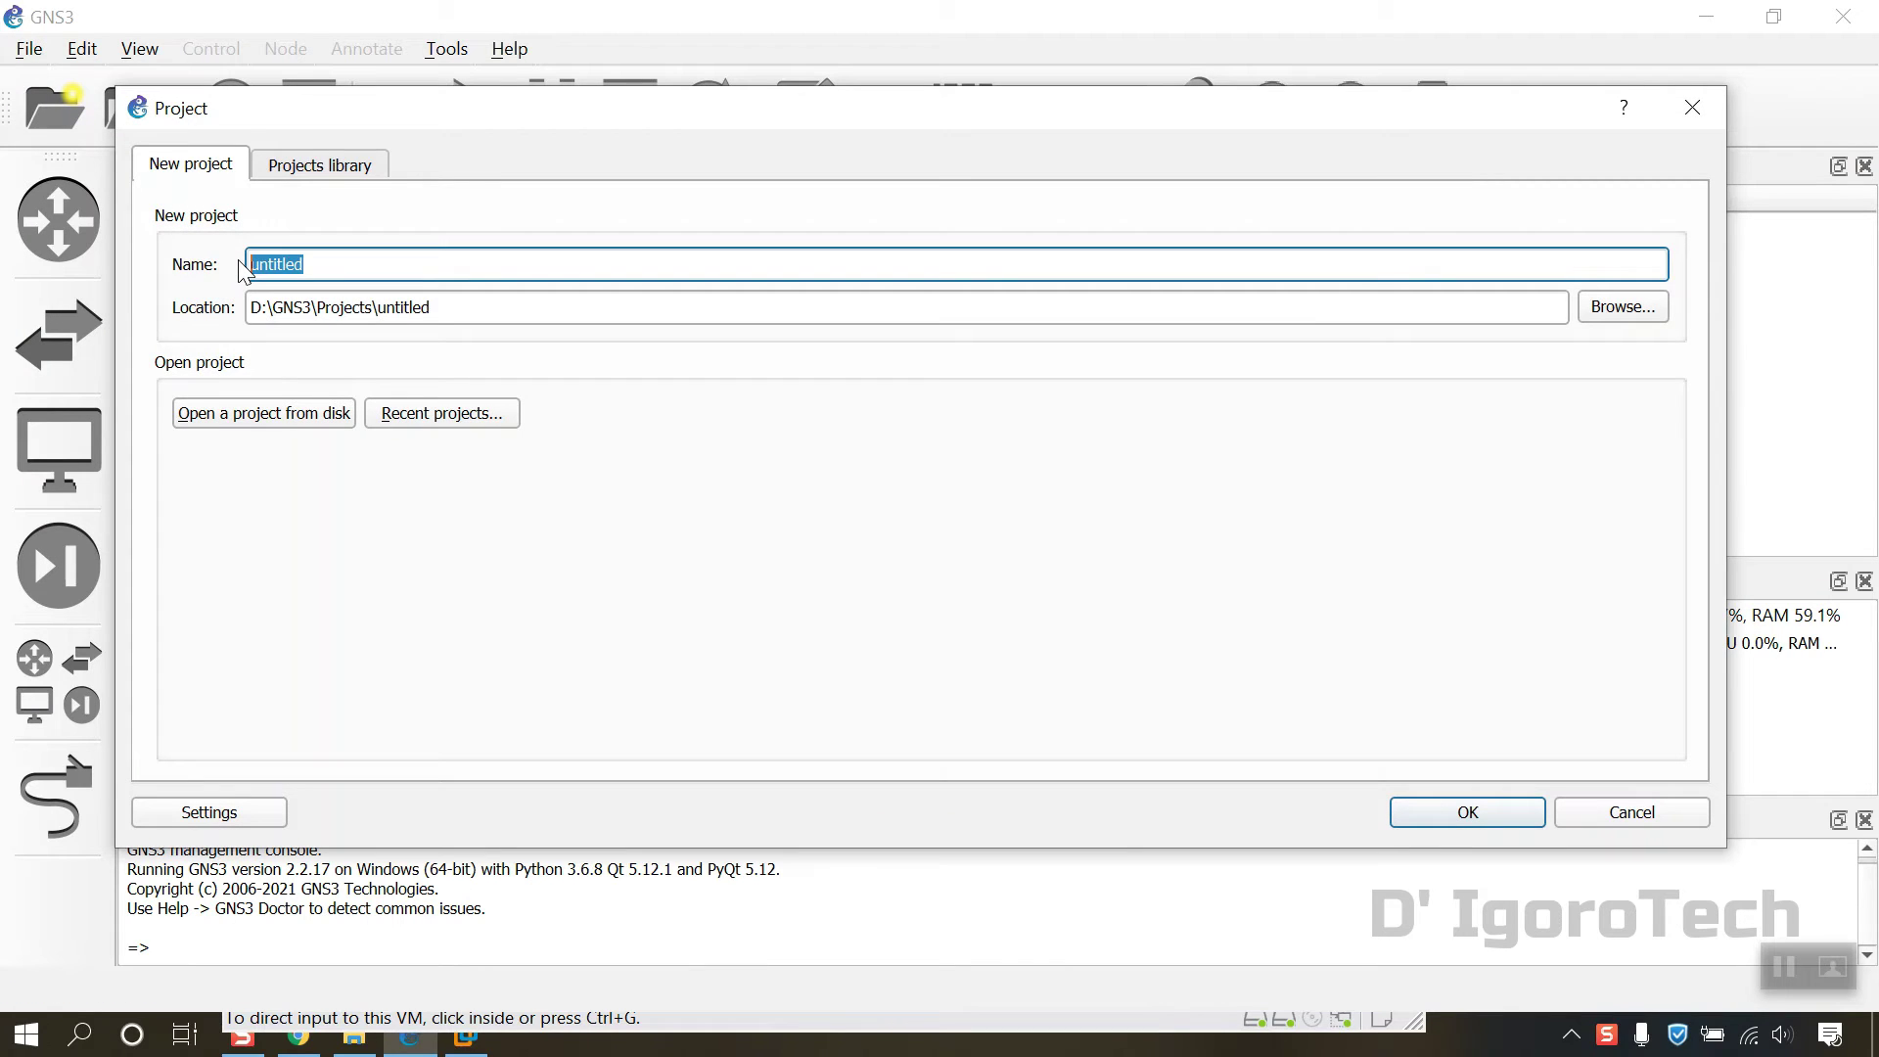
text(Project F)
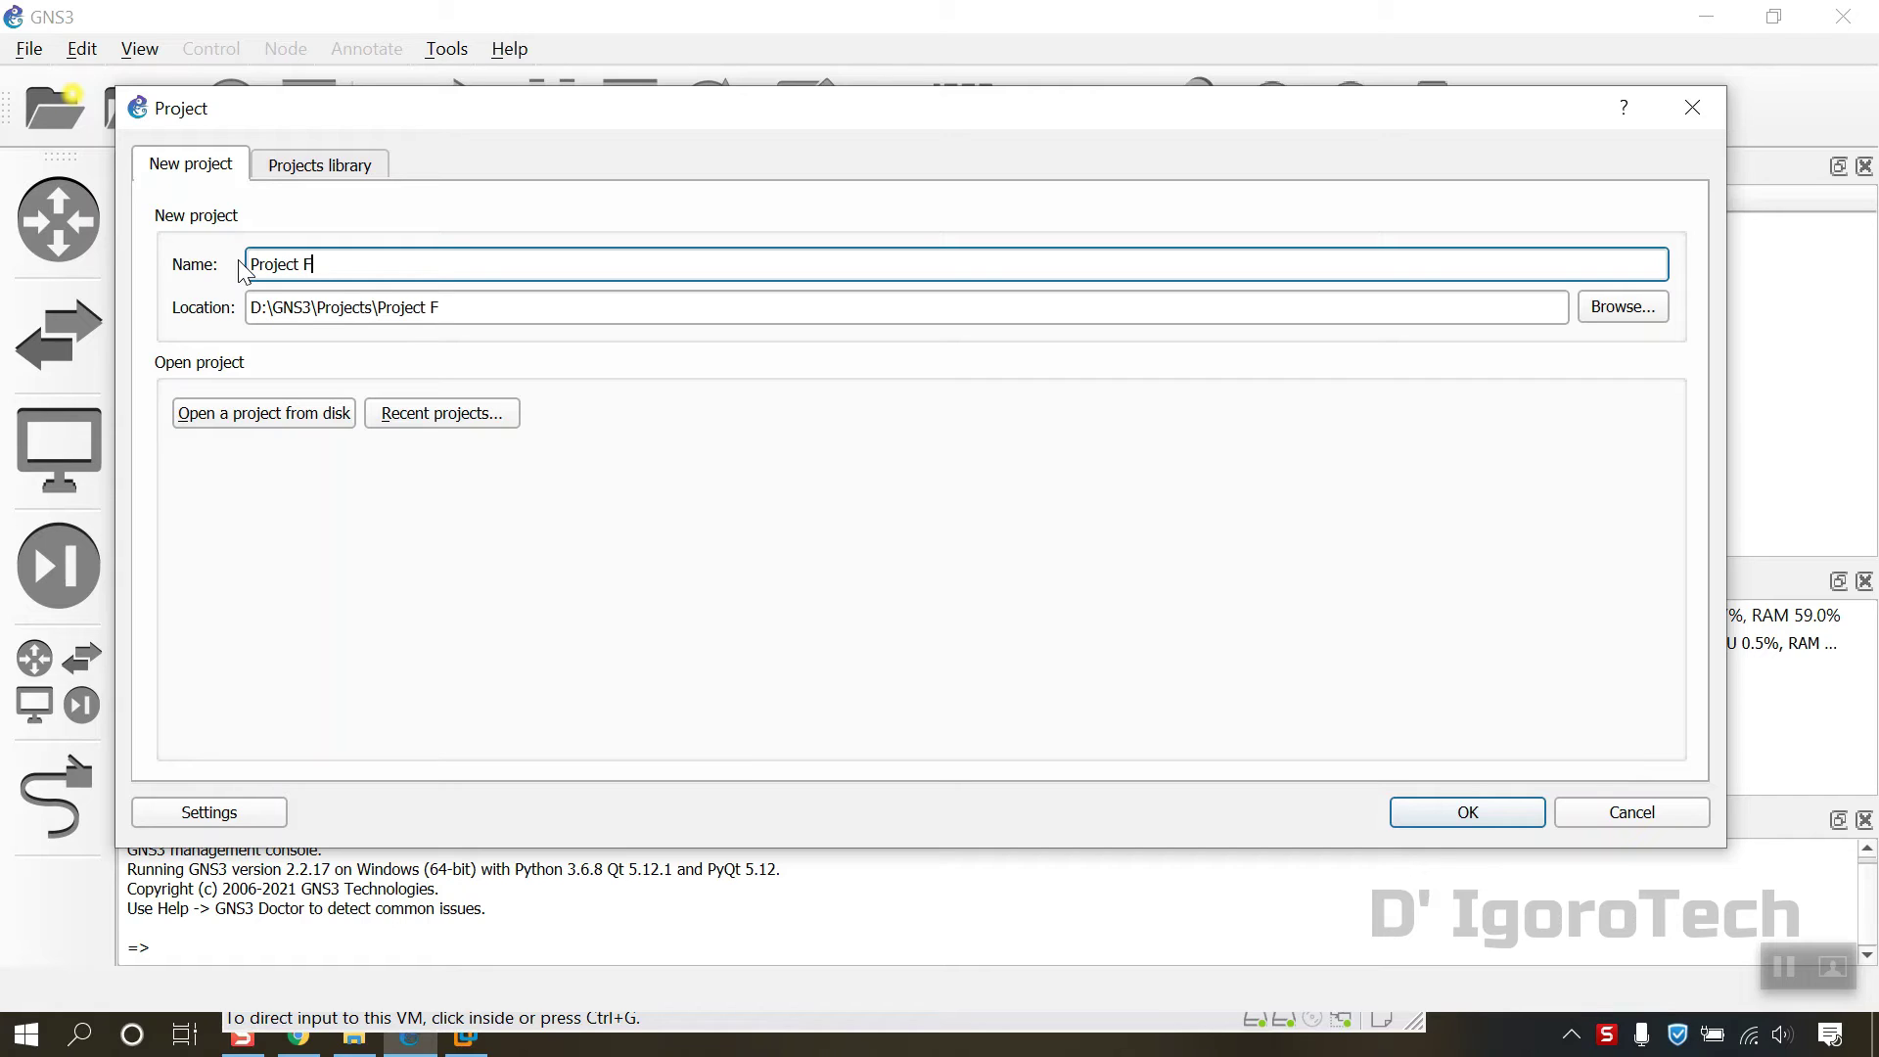
text(ortigate 6.4.5)
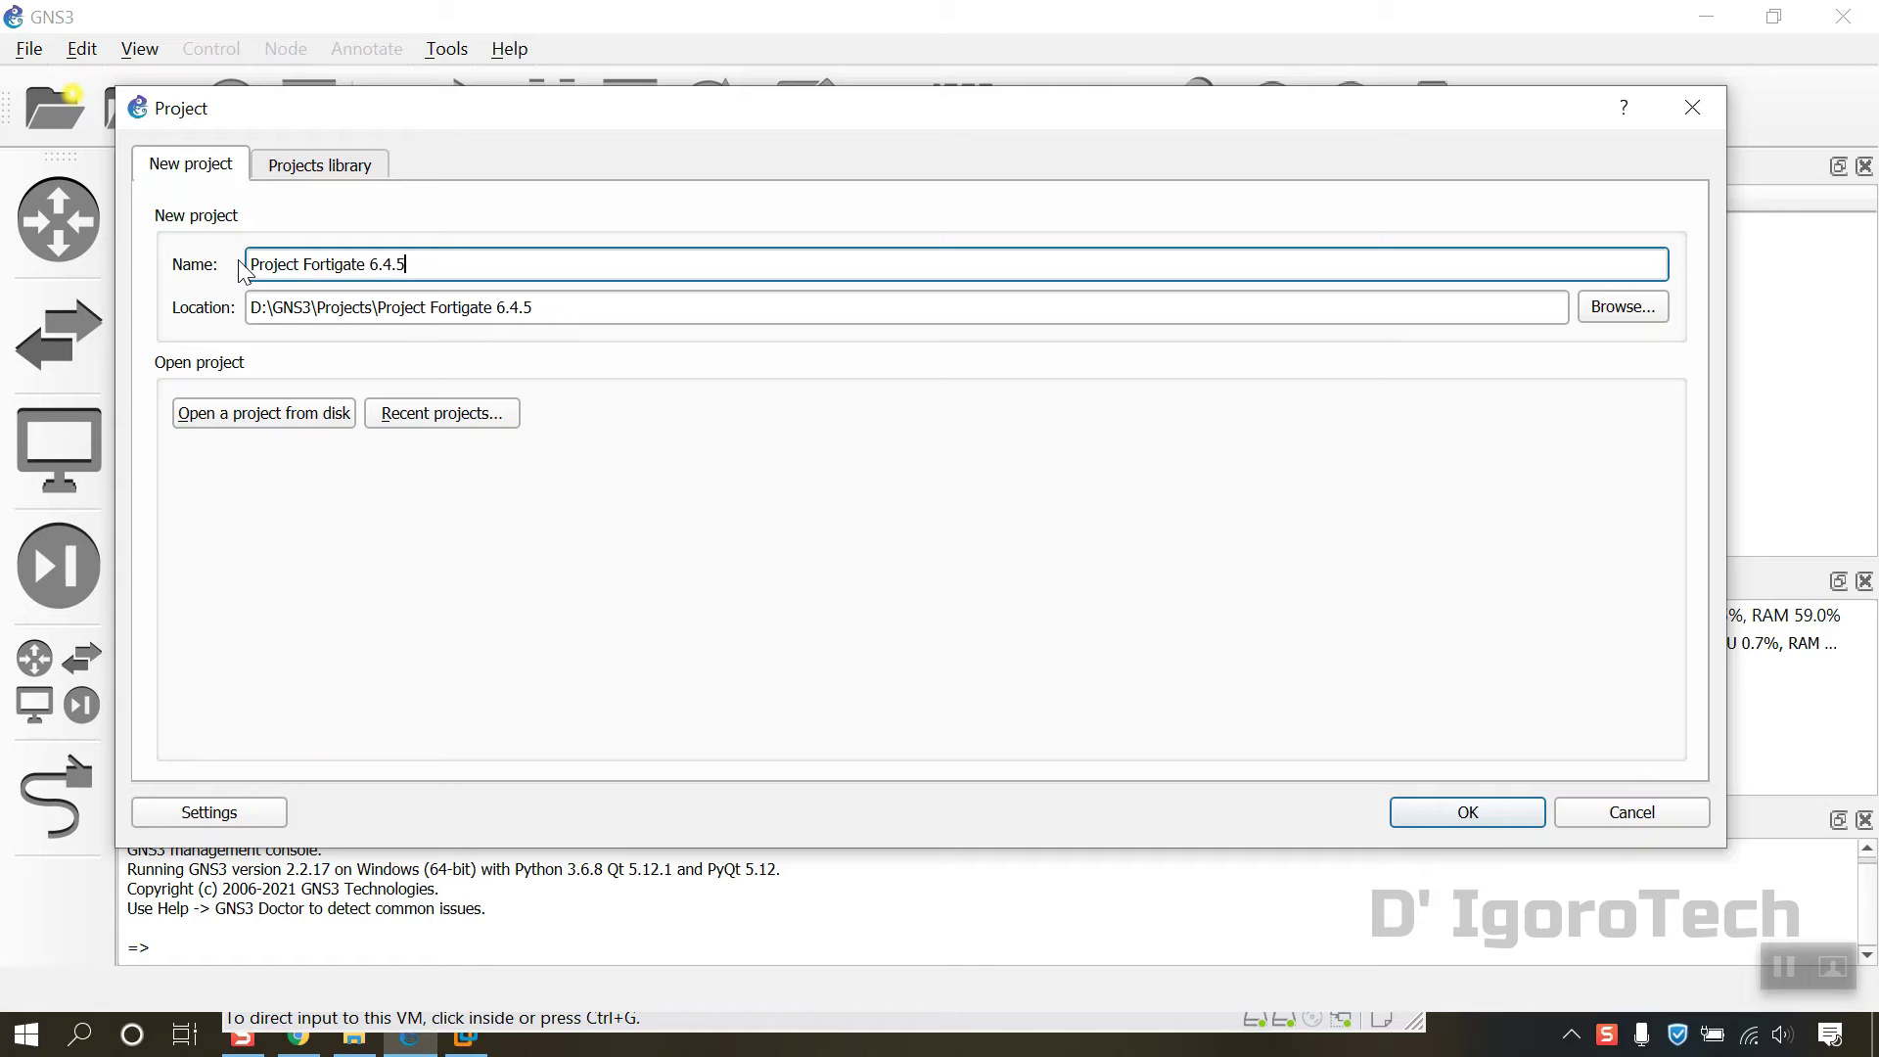
click(323, 309)
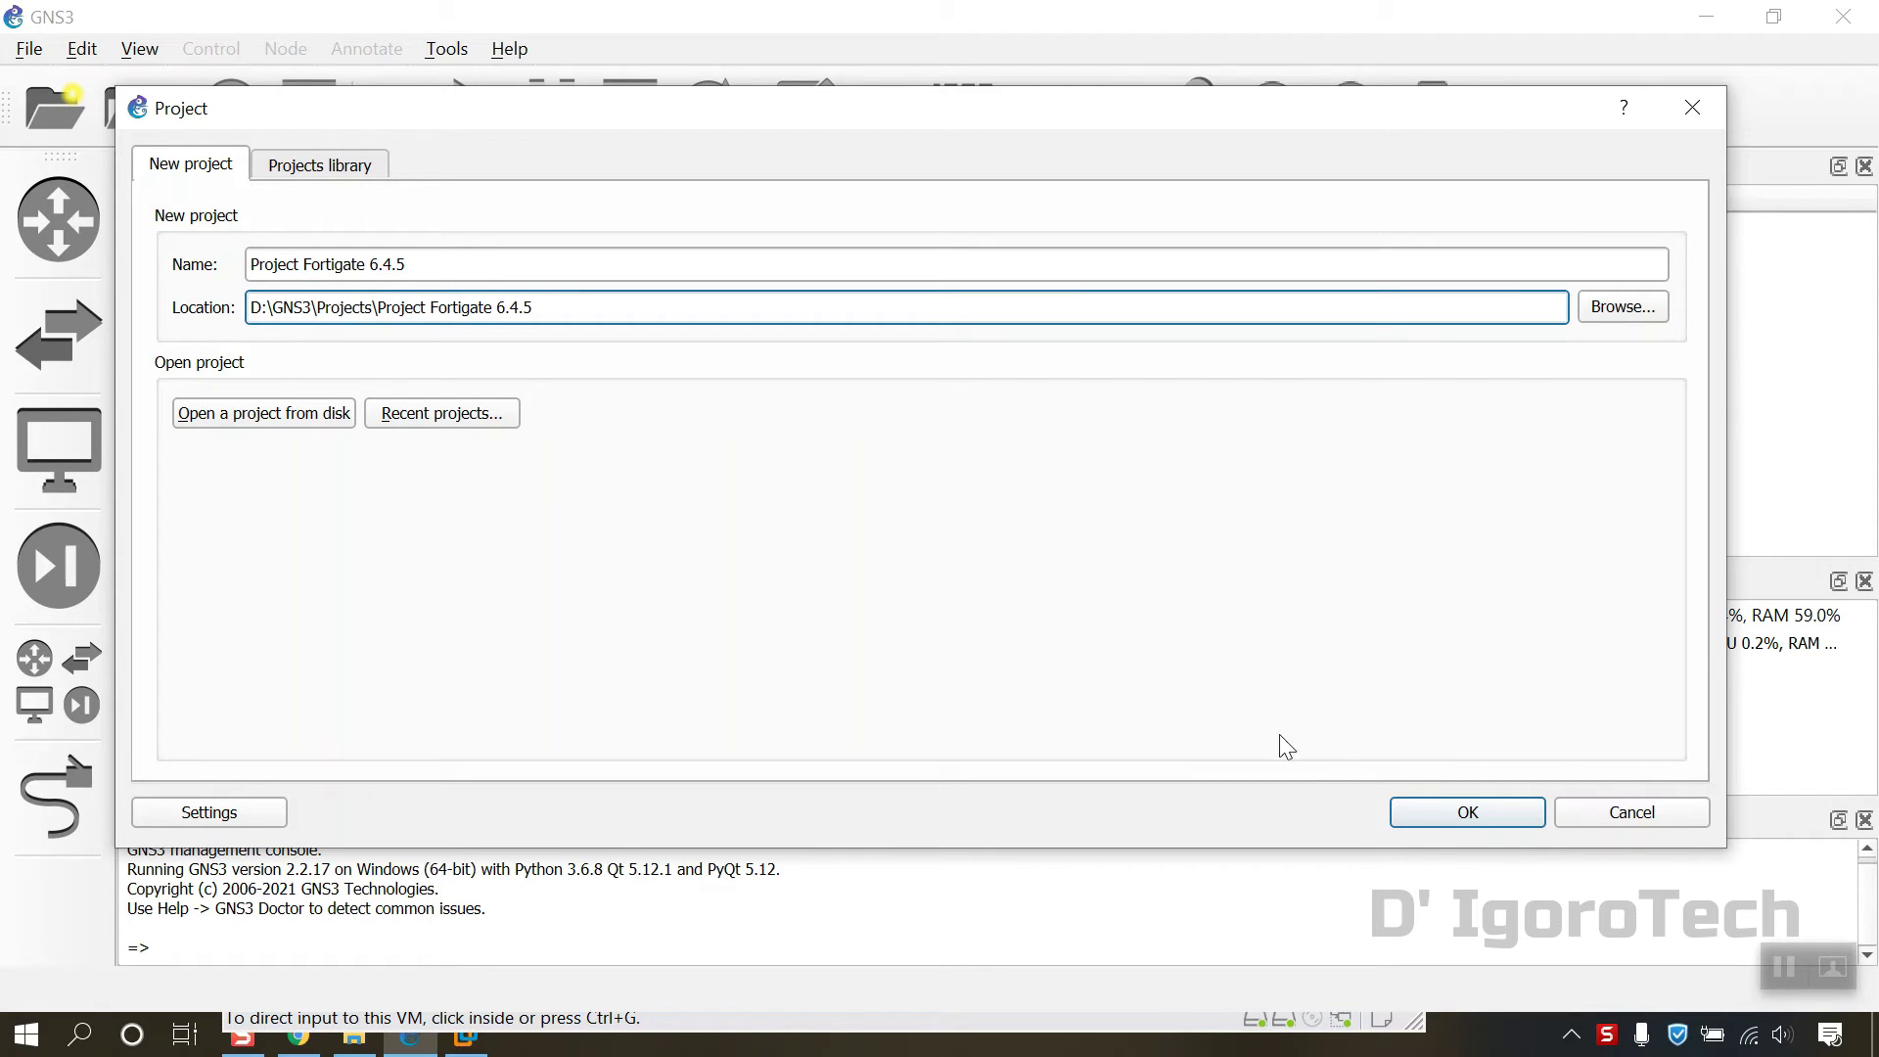
click(1423, 815)
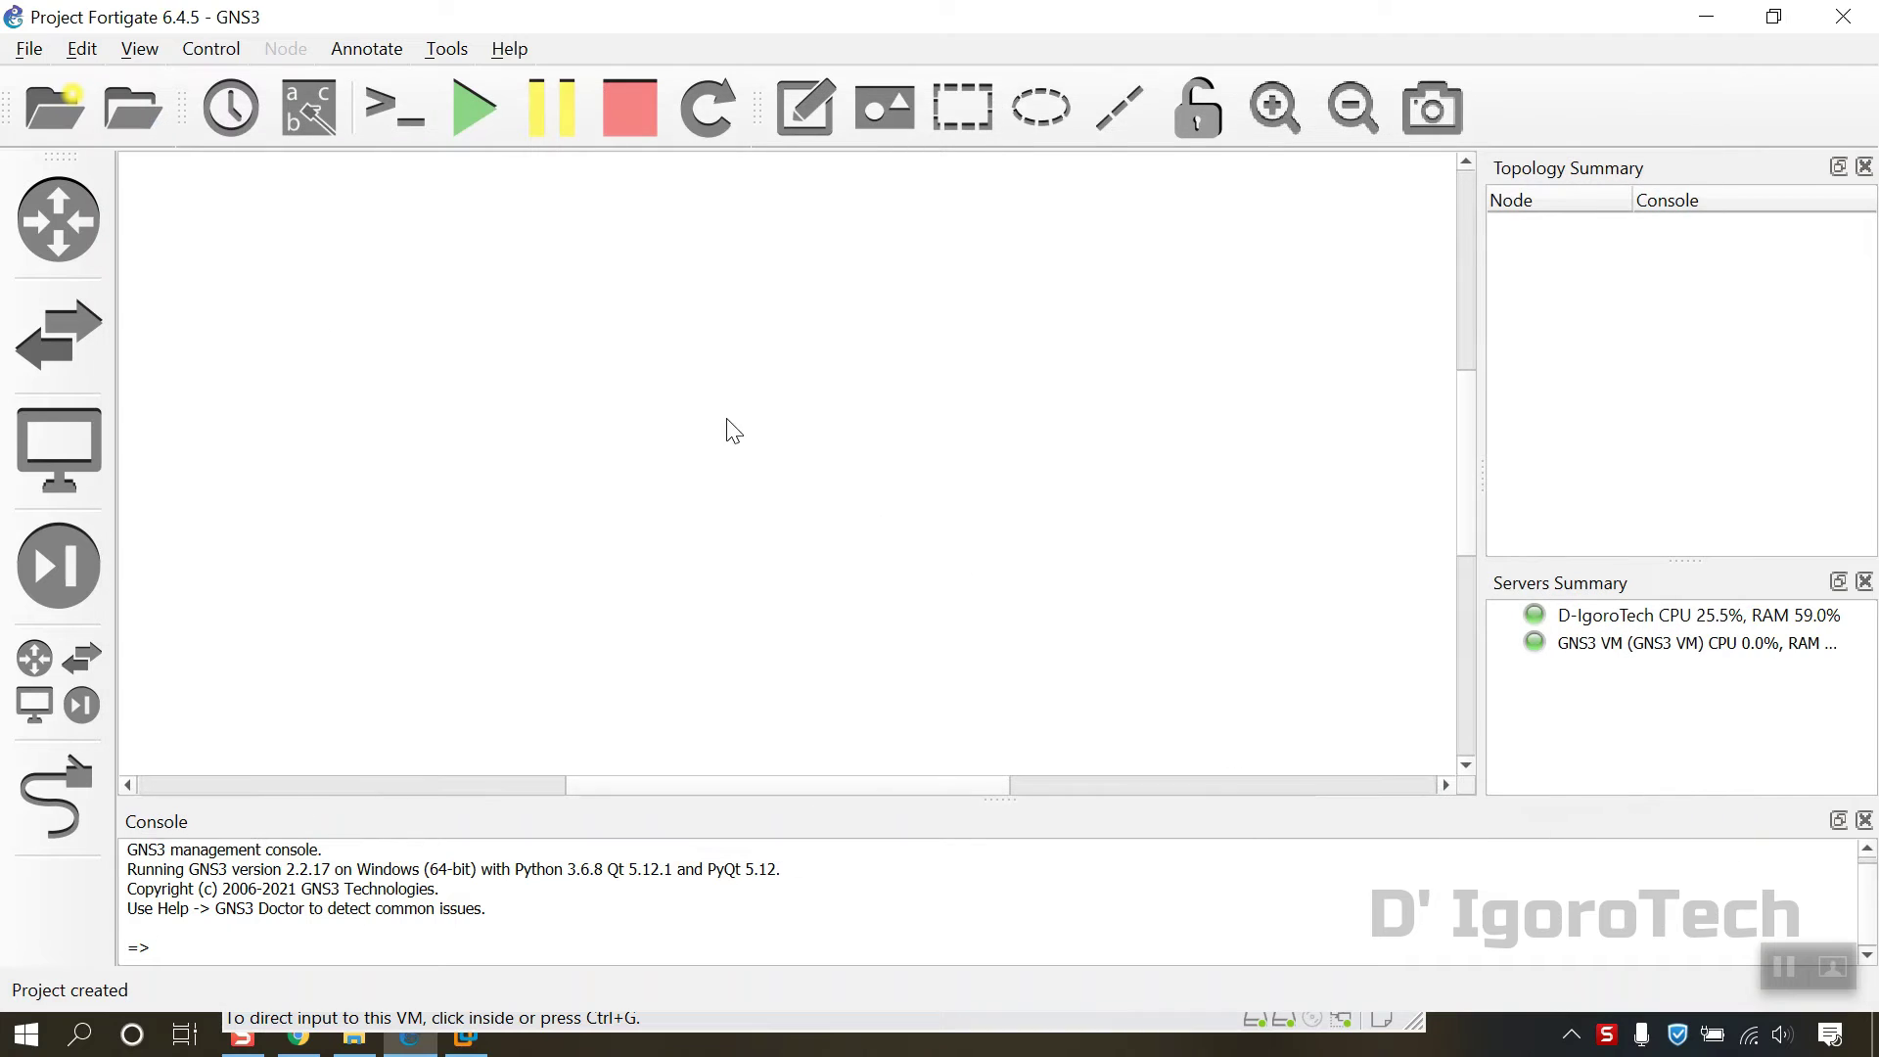
Step: Place a Cloud node on the canvas running on the GNS3 VM server
click(64, 679)
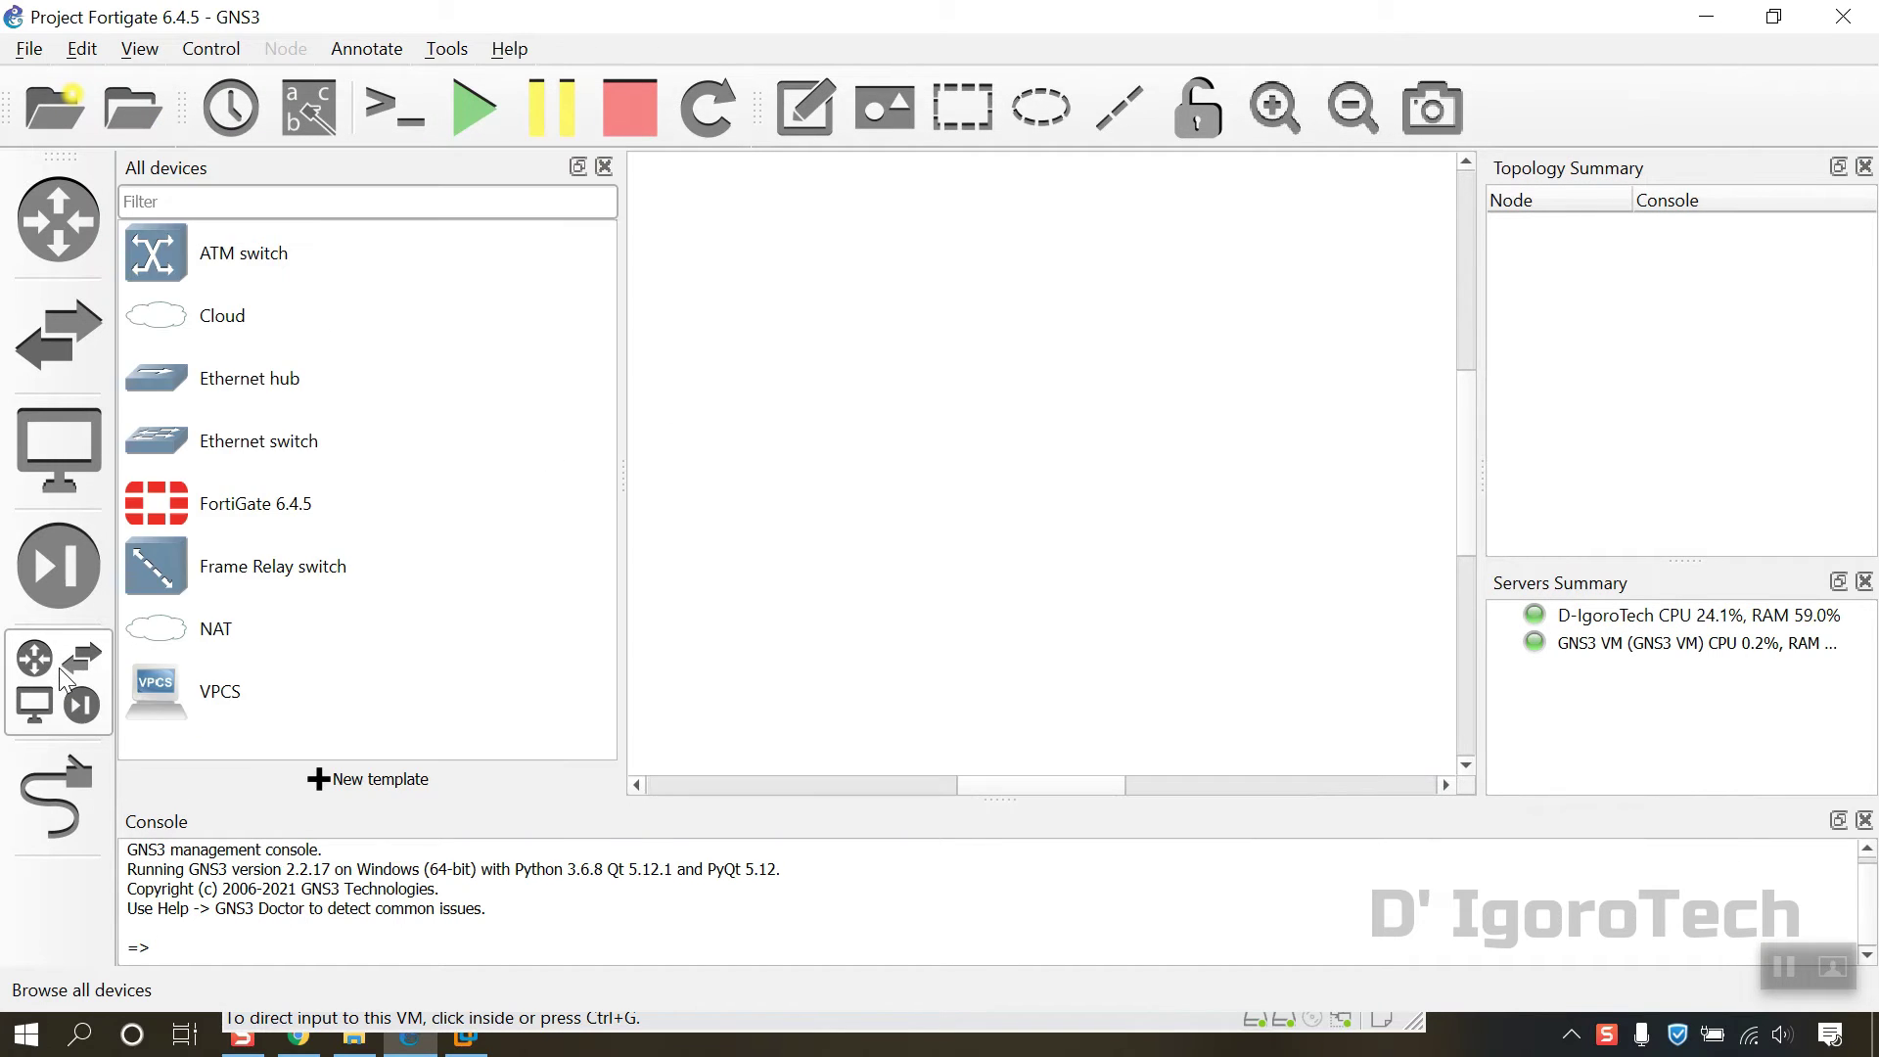
click(207, 317)
drag(194, 317, 817, 409)
click(838, 475)
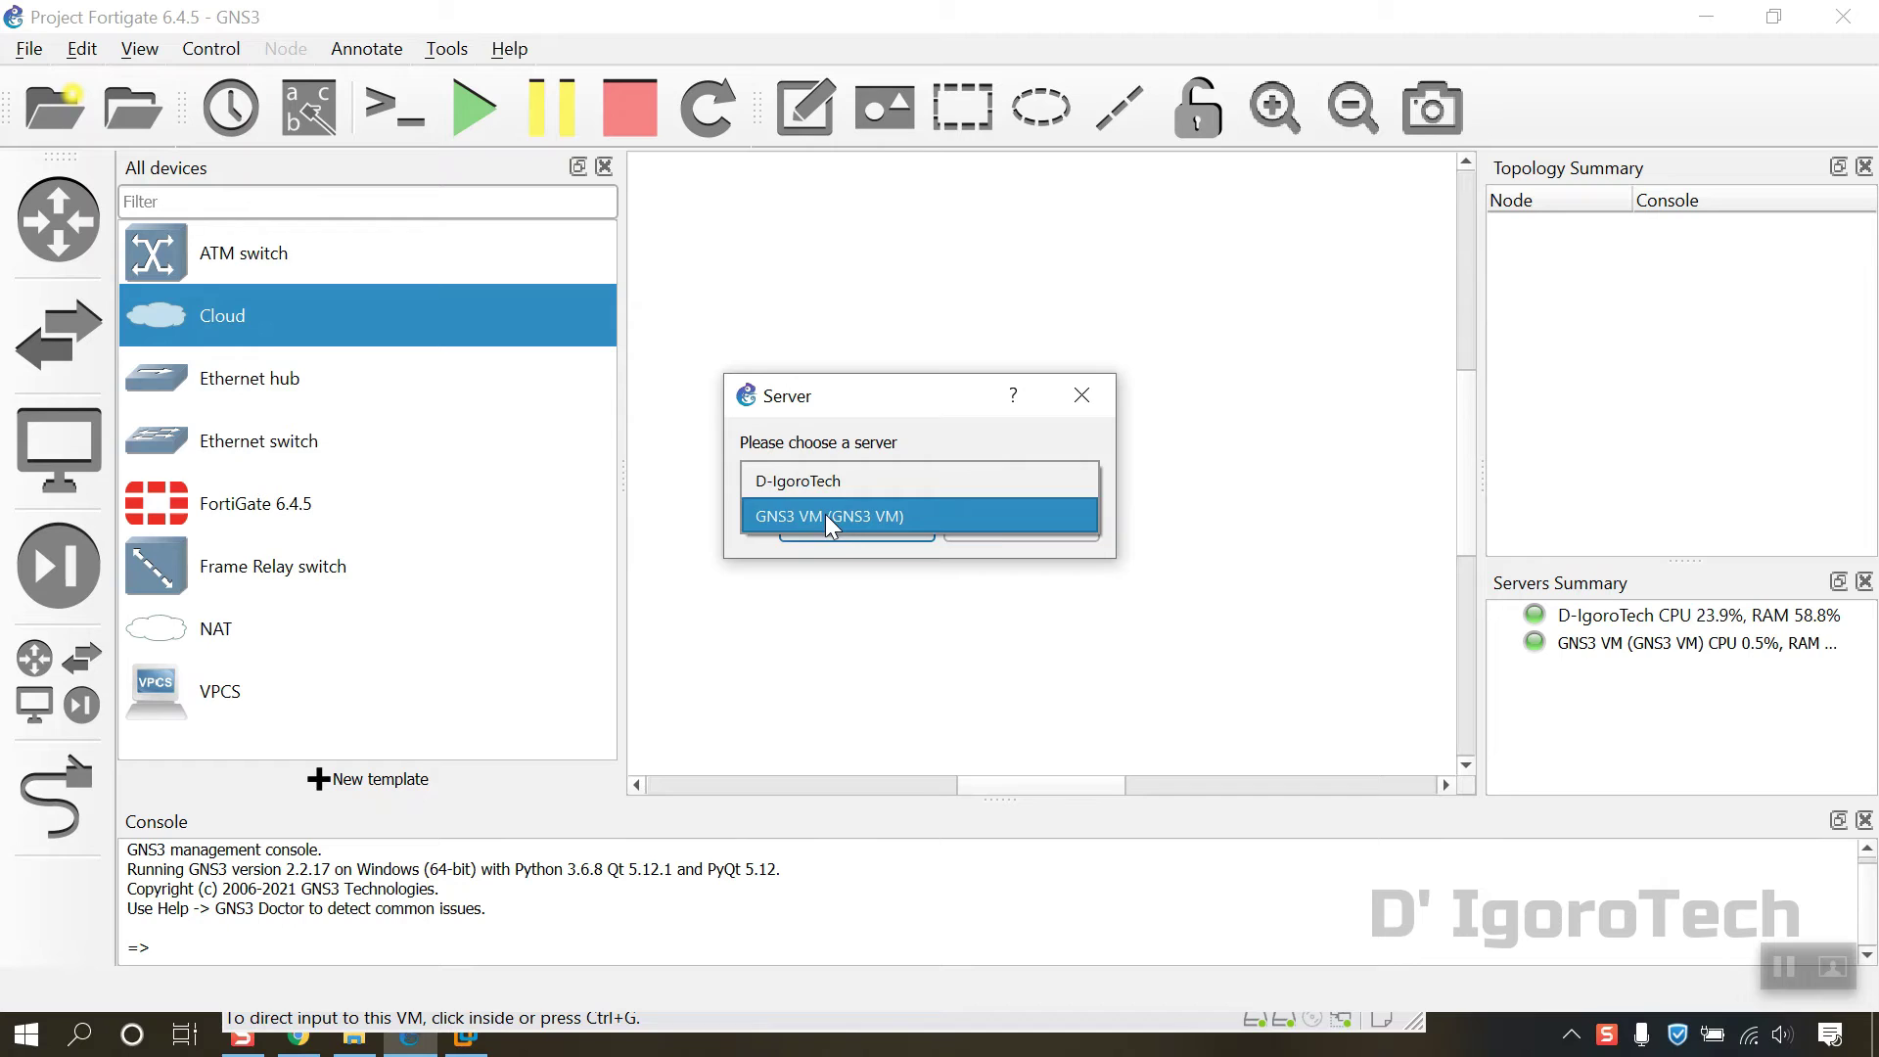
click(825, 514)
click(836, 530)
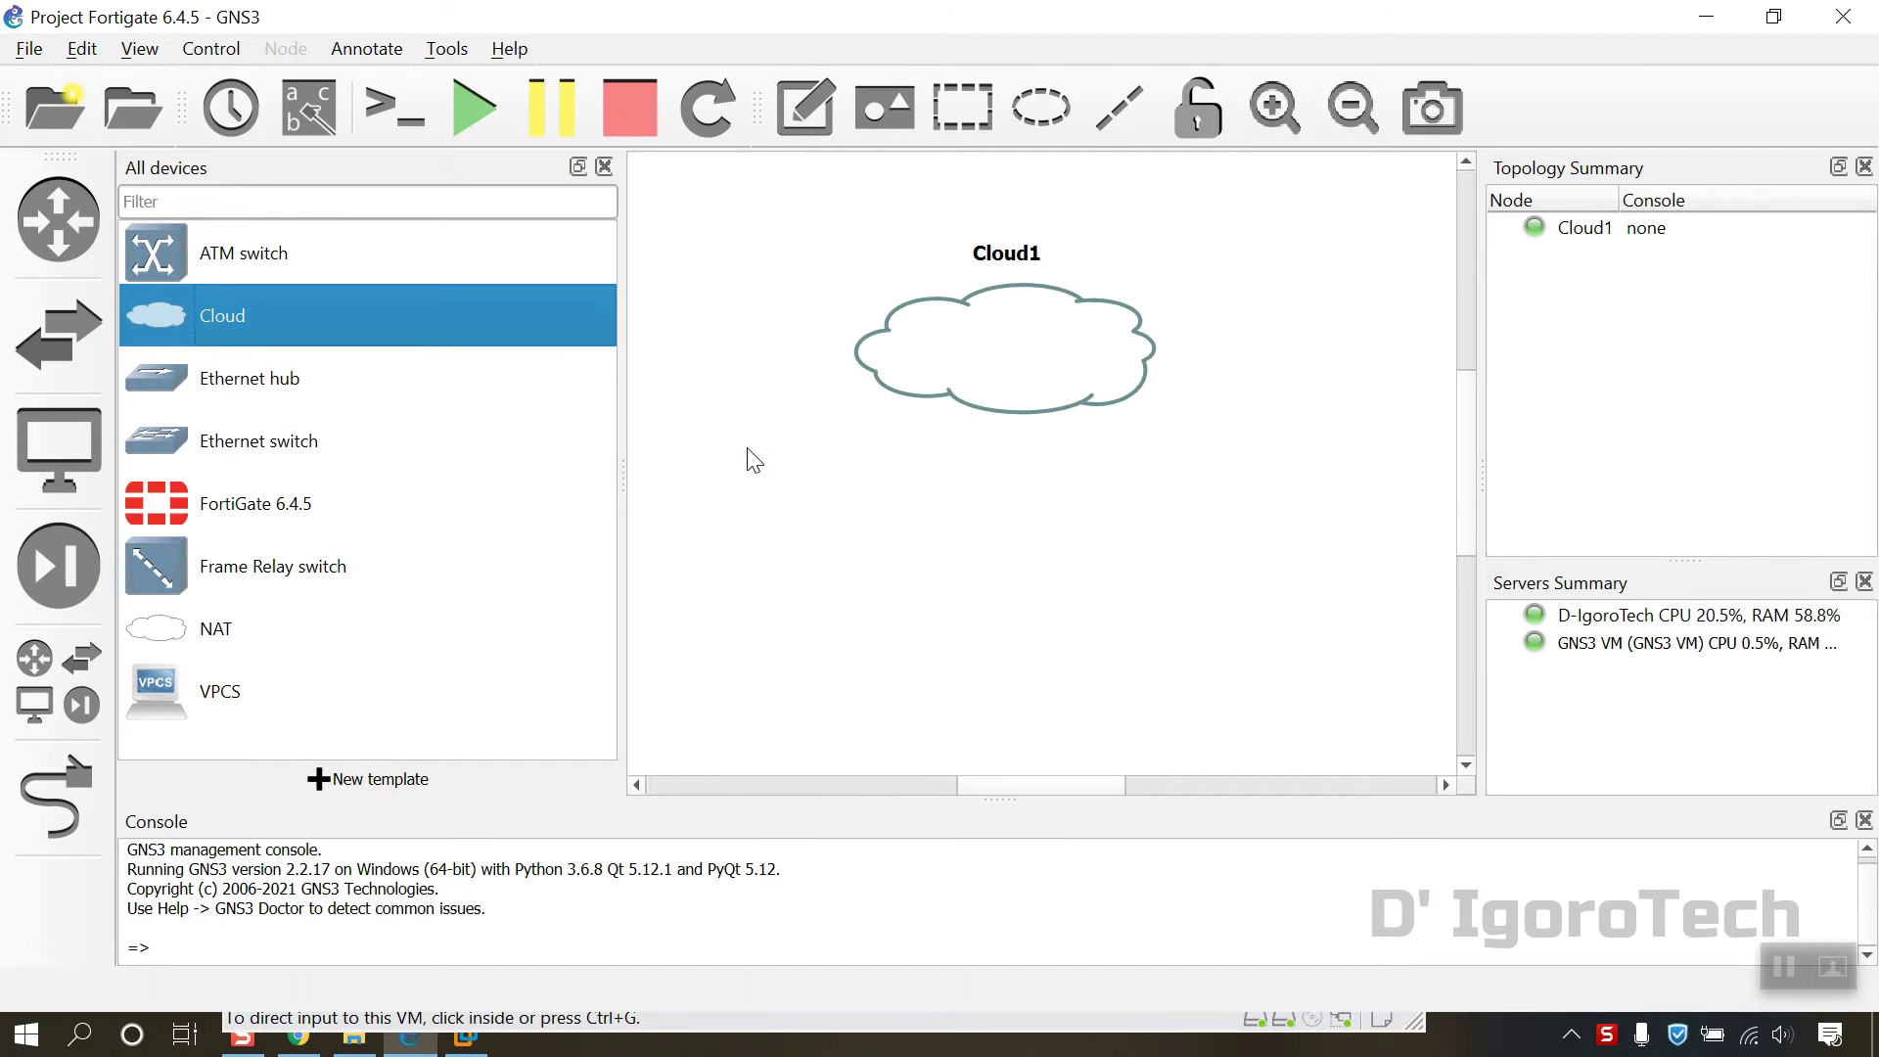
Step: Add a FortiGate 6.4.5 node below Cloud1 and arrange both nodes in a zoomed-out view
drag(201, 511, 960, 644)
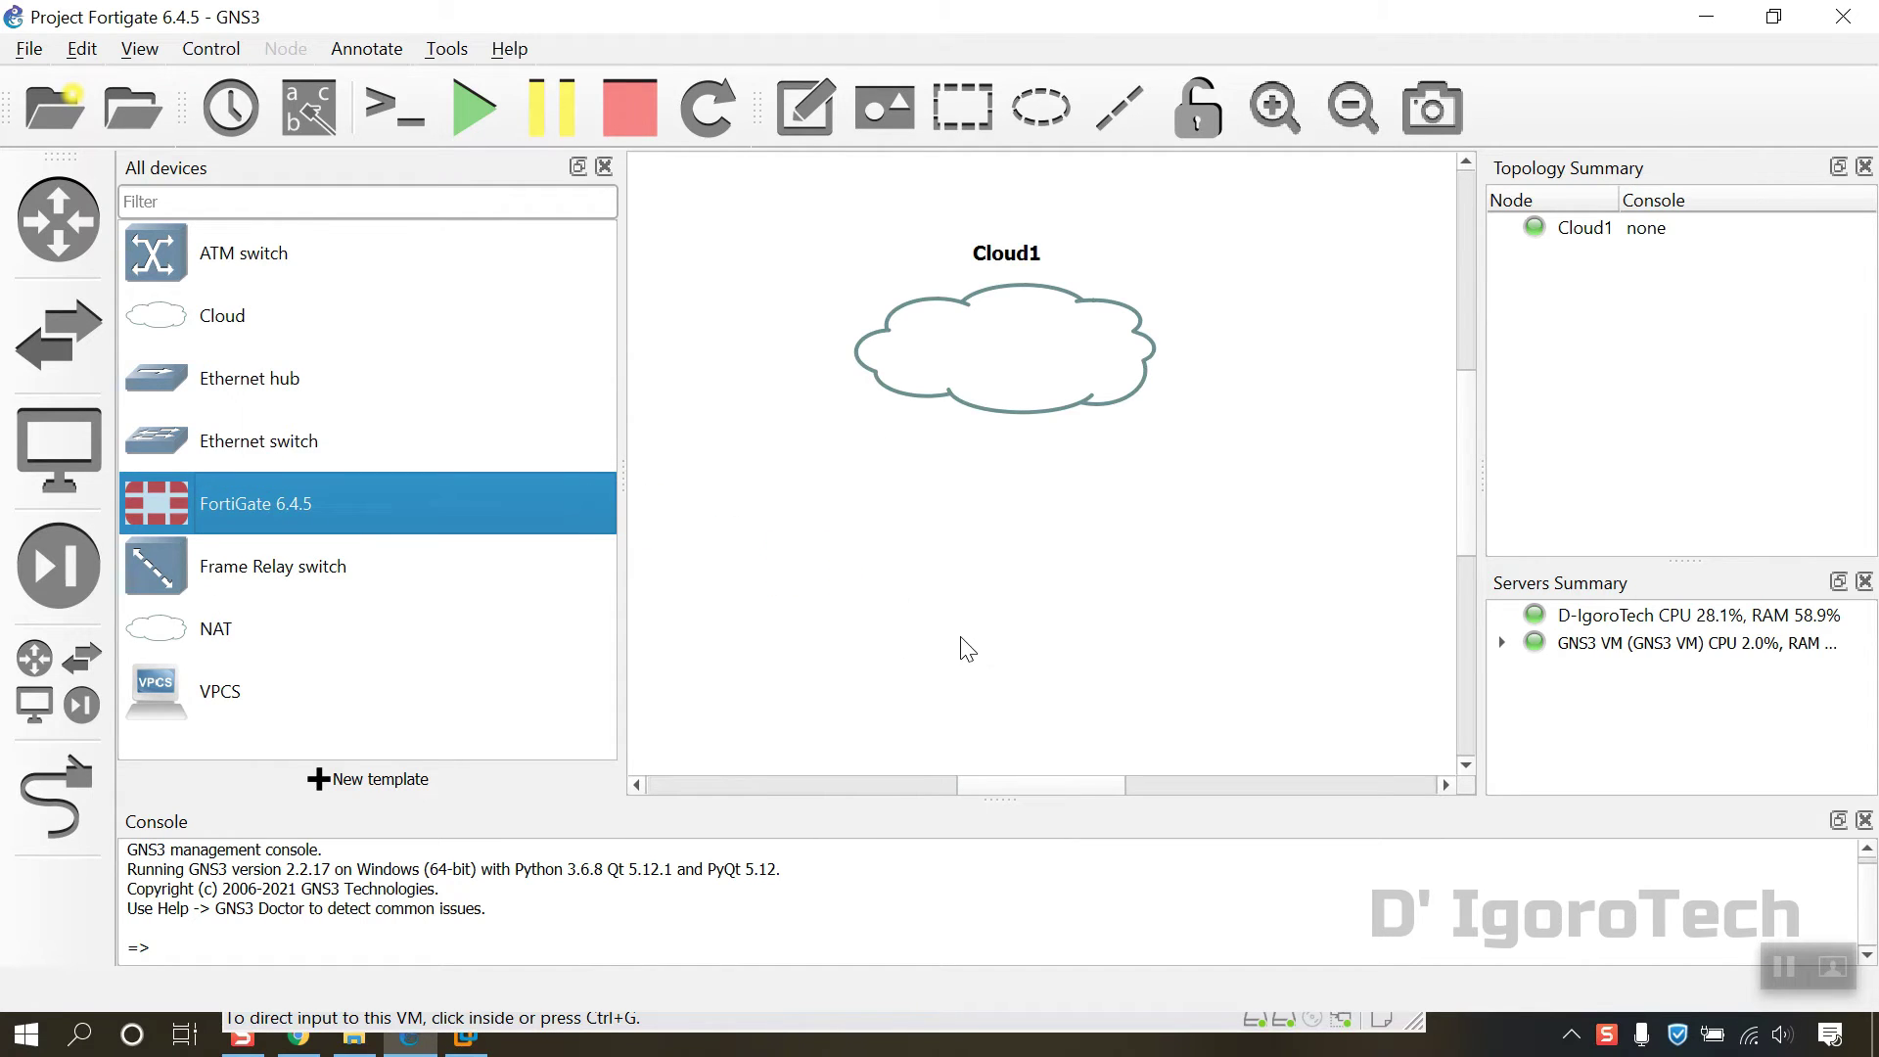
click(605, 165)
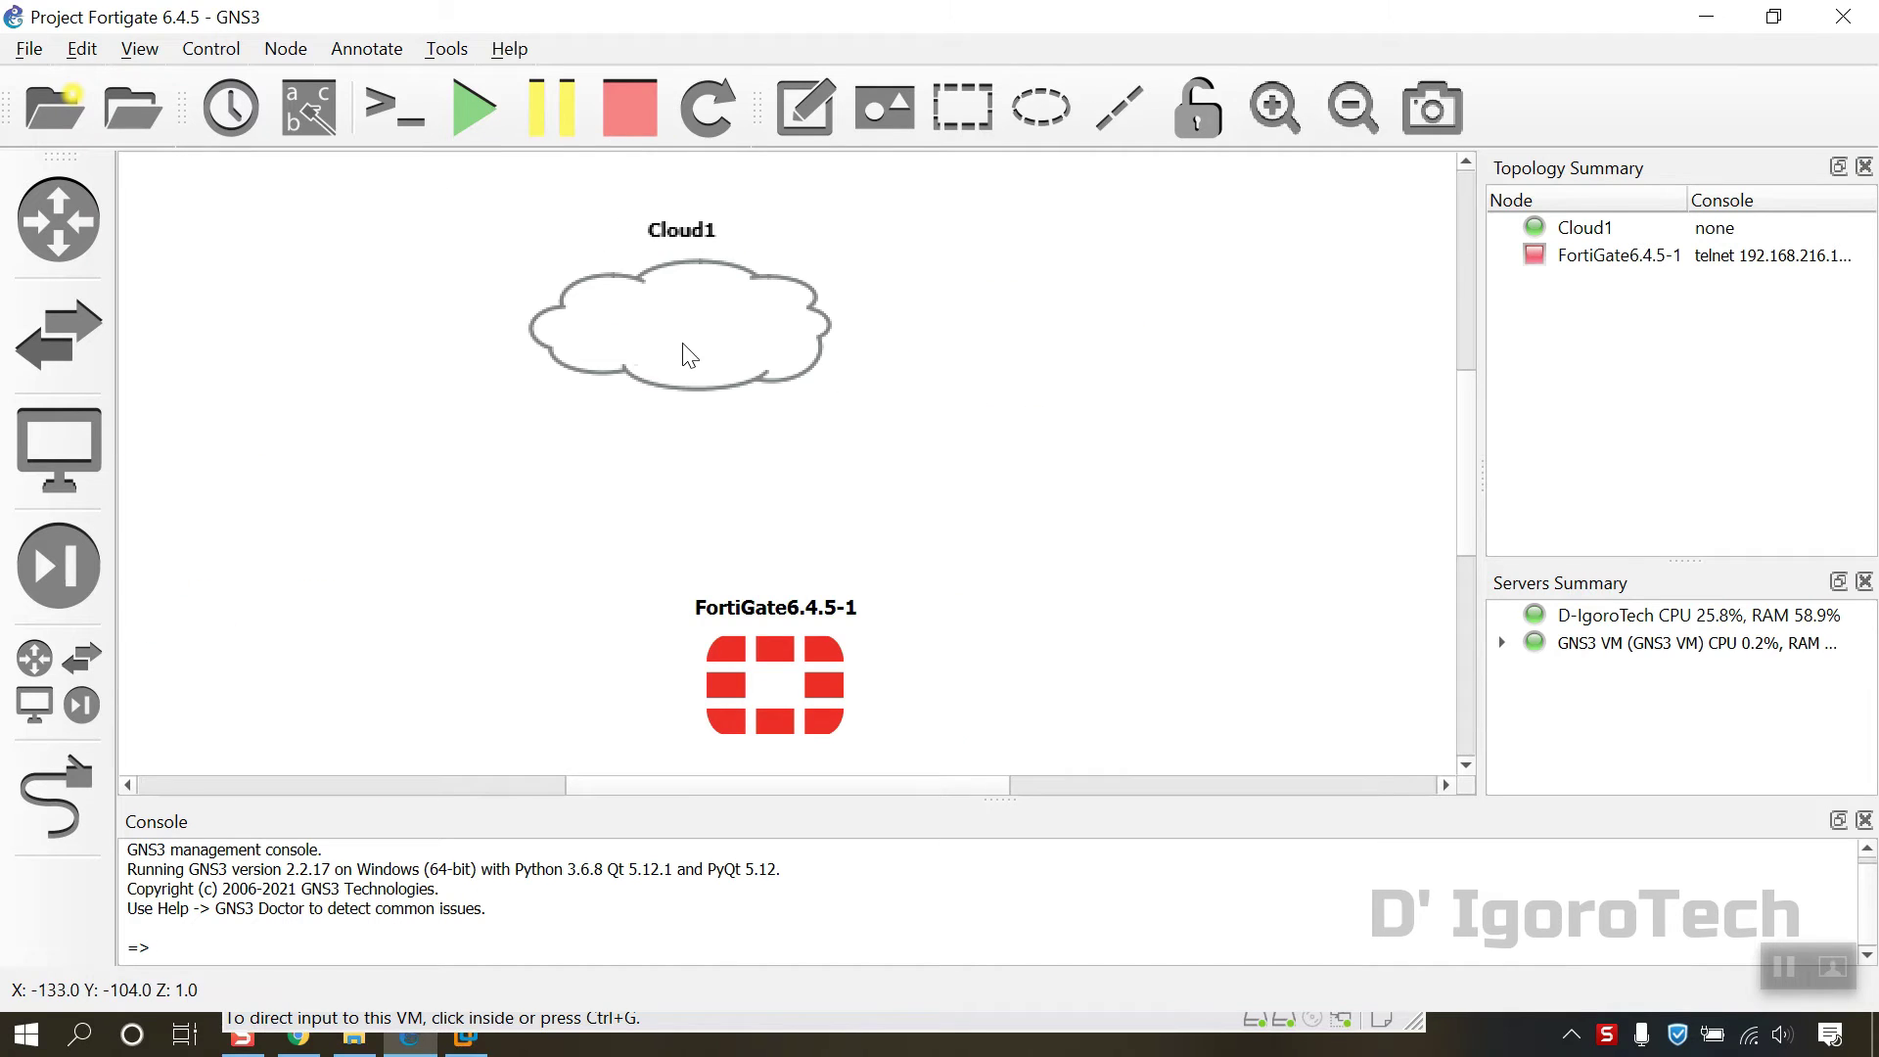
drag(780, 682, 692, 646)
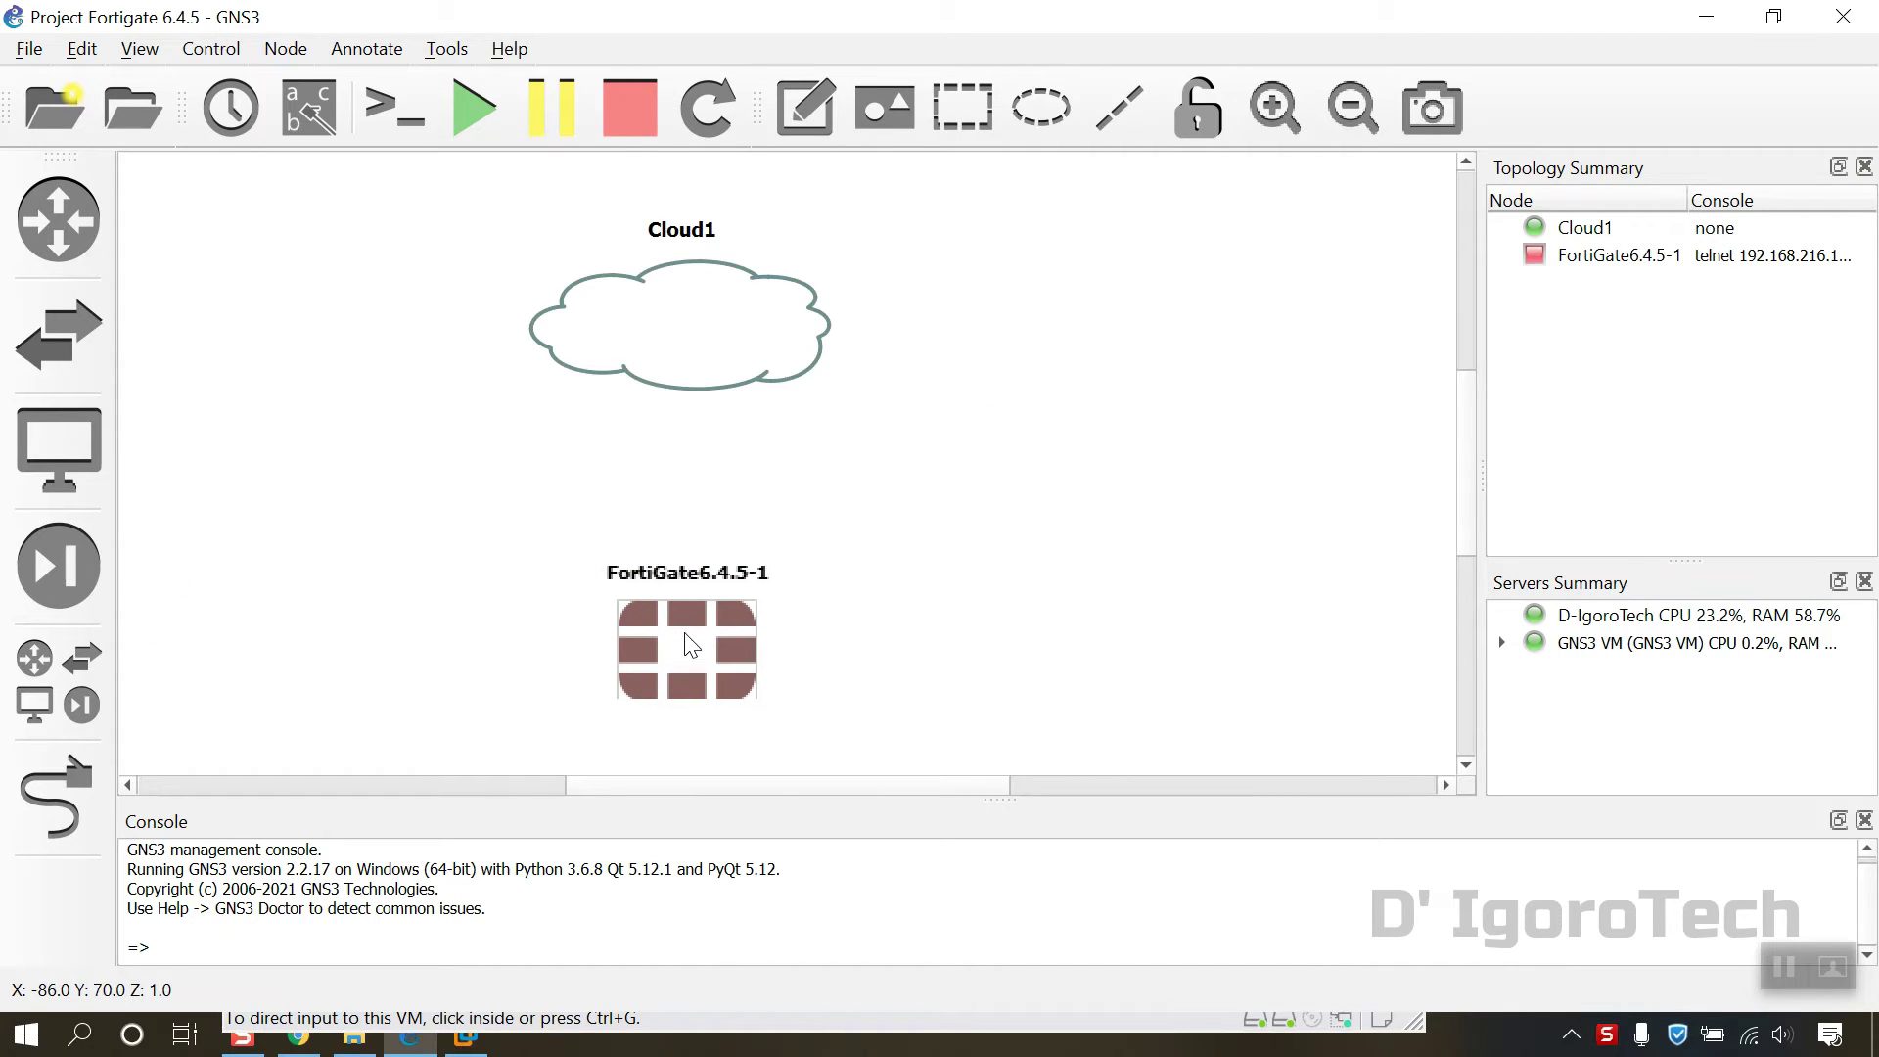
click(1367, 124)
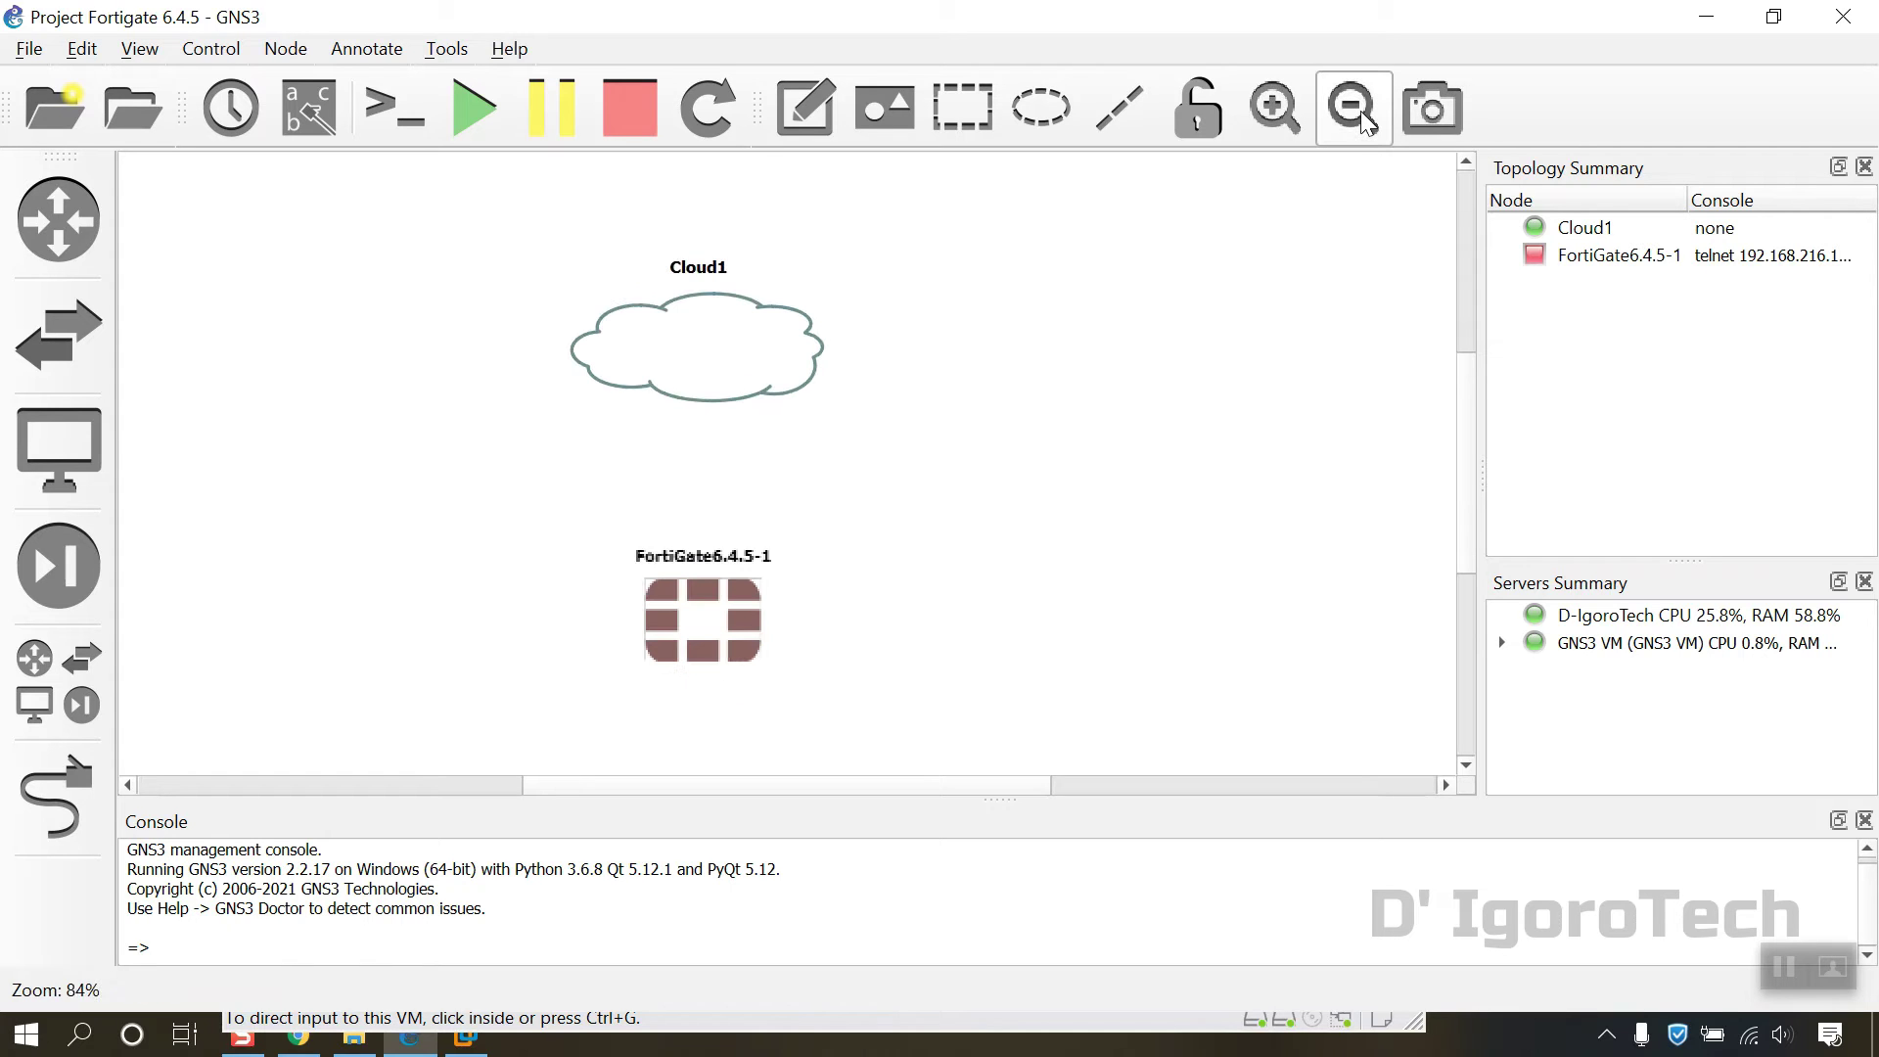
drag(768, 361, 755, 293)
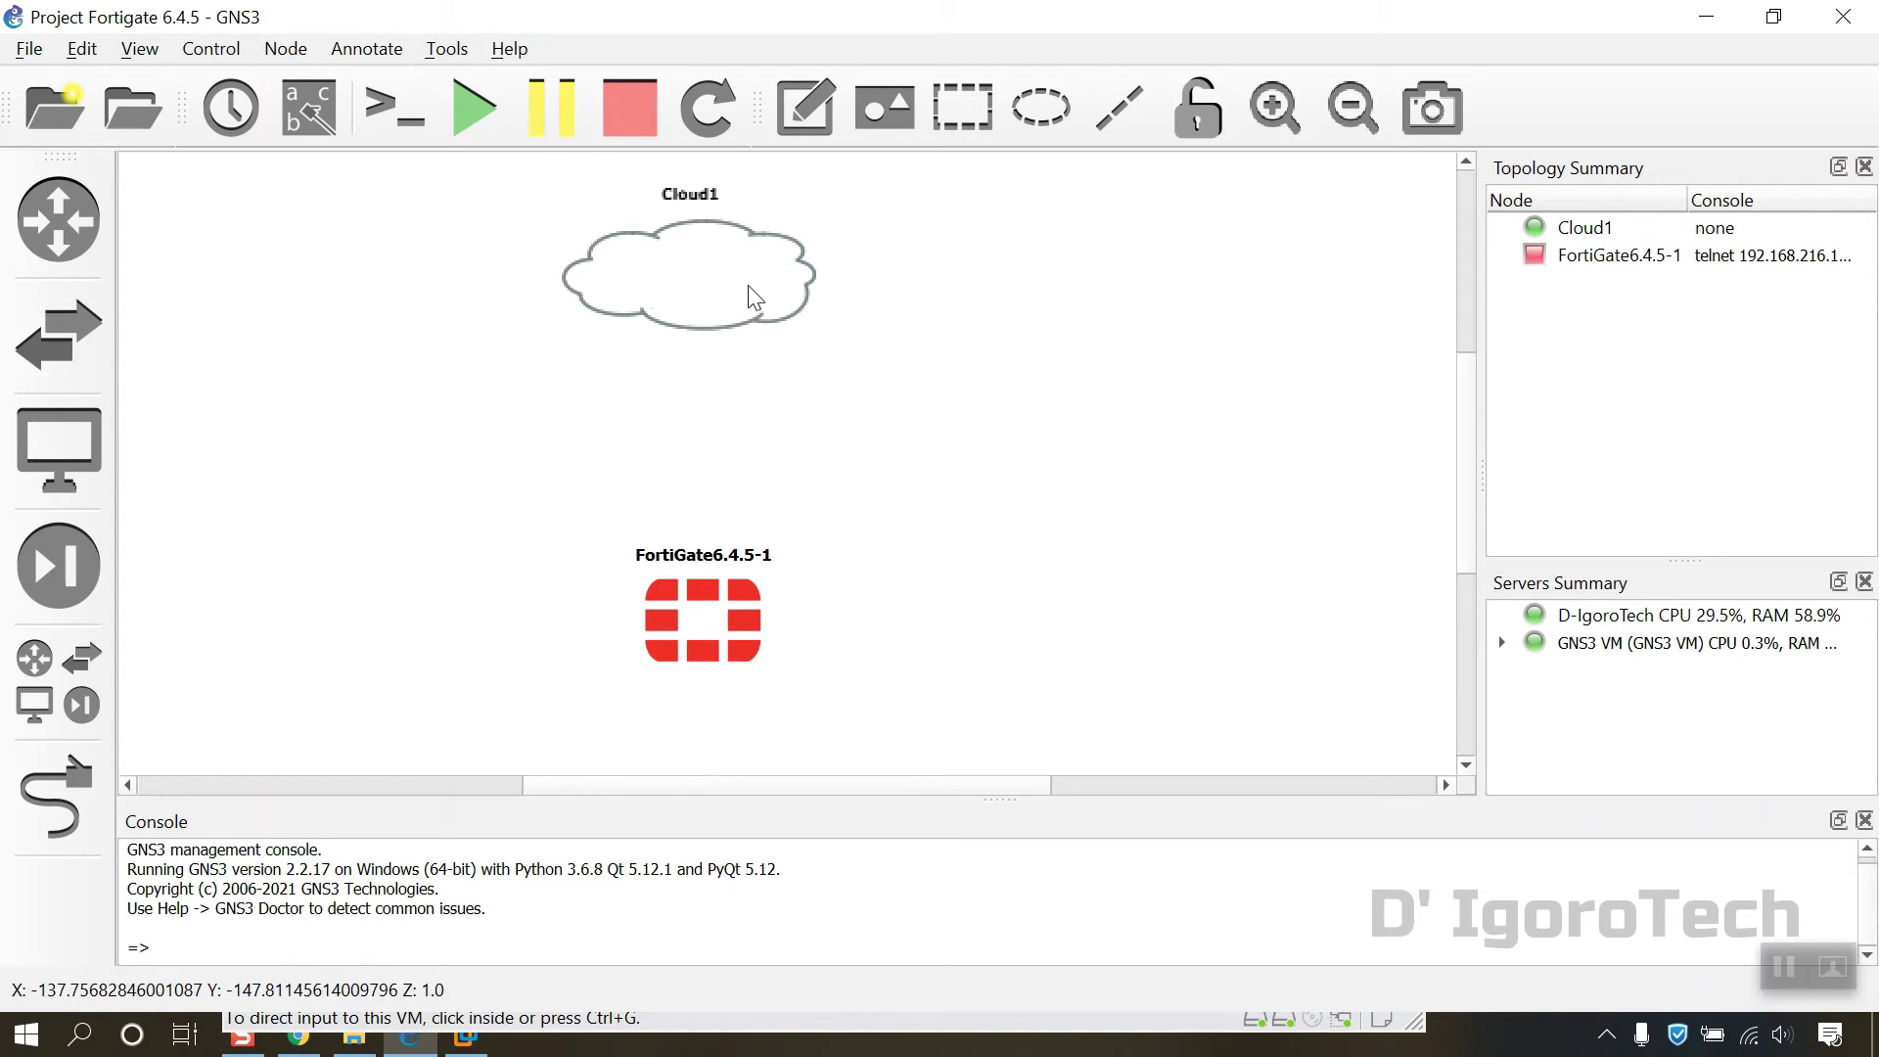
click(885, 377)
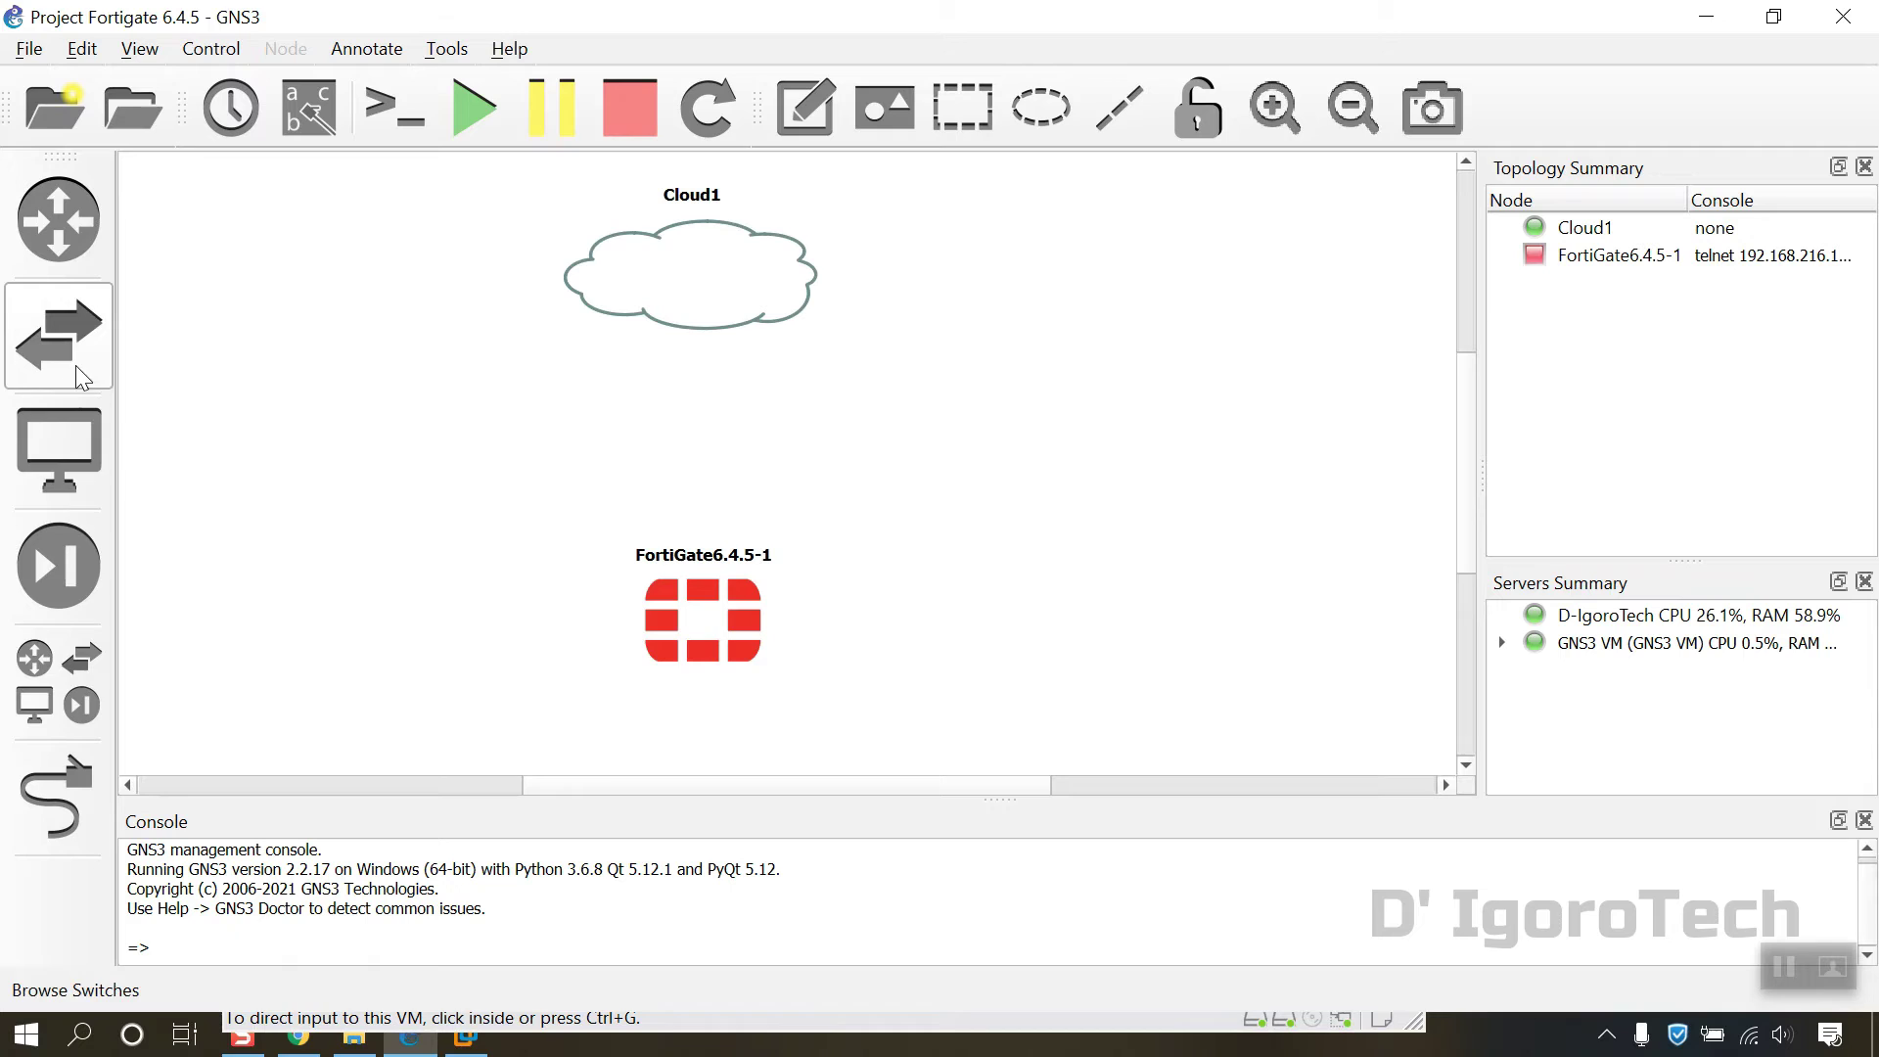
Step: Link Cloud1's eth0 to FortiGate6.4.5-1's Port1
click(61, 813)
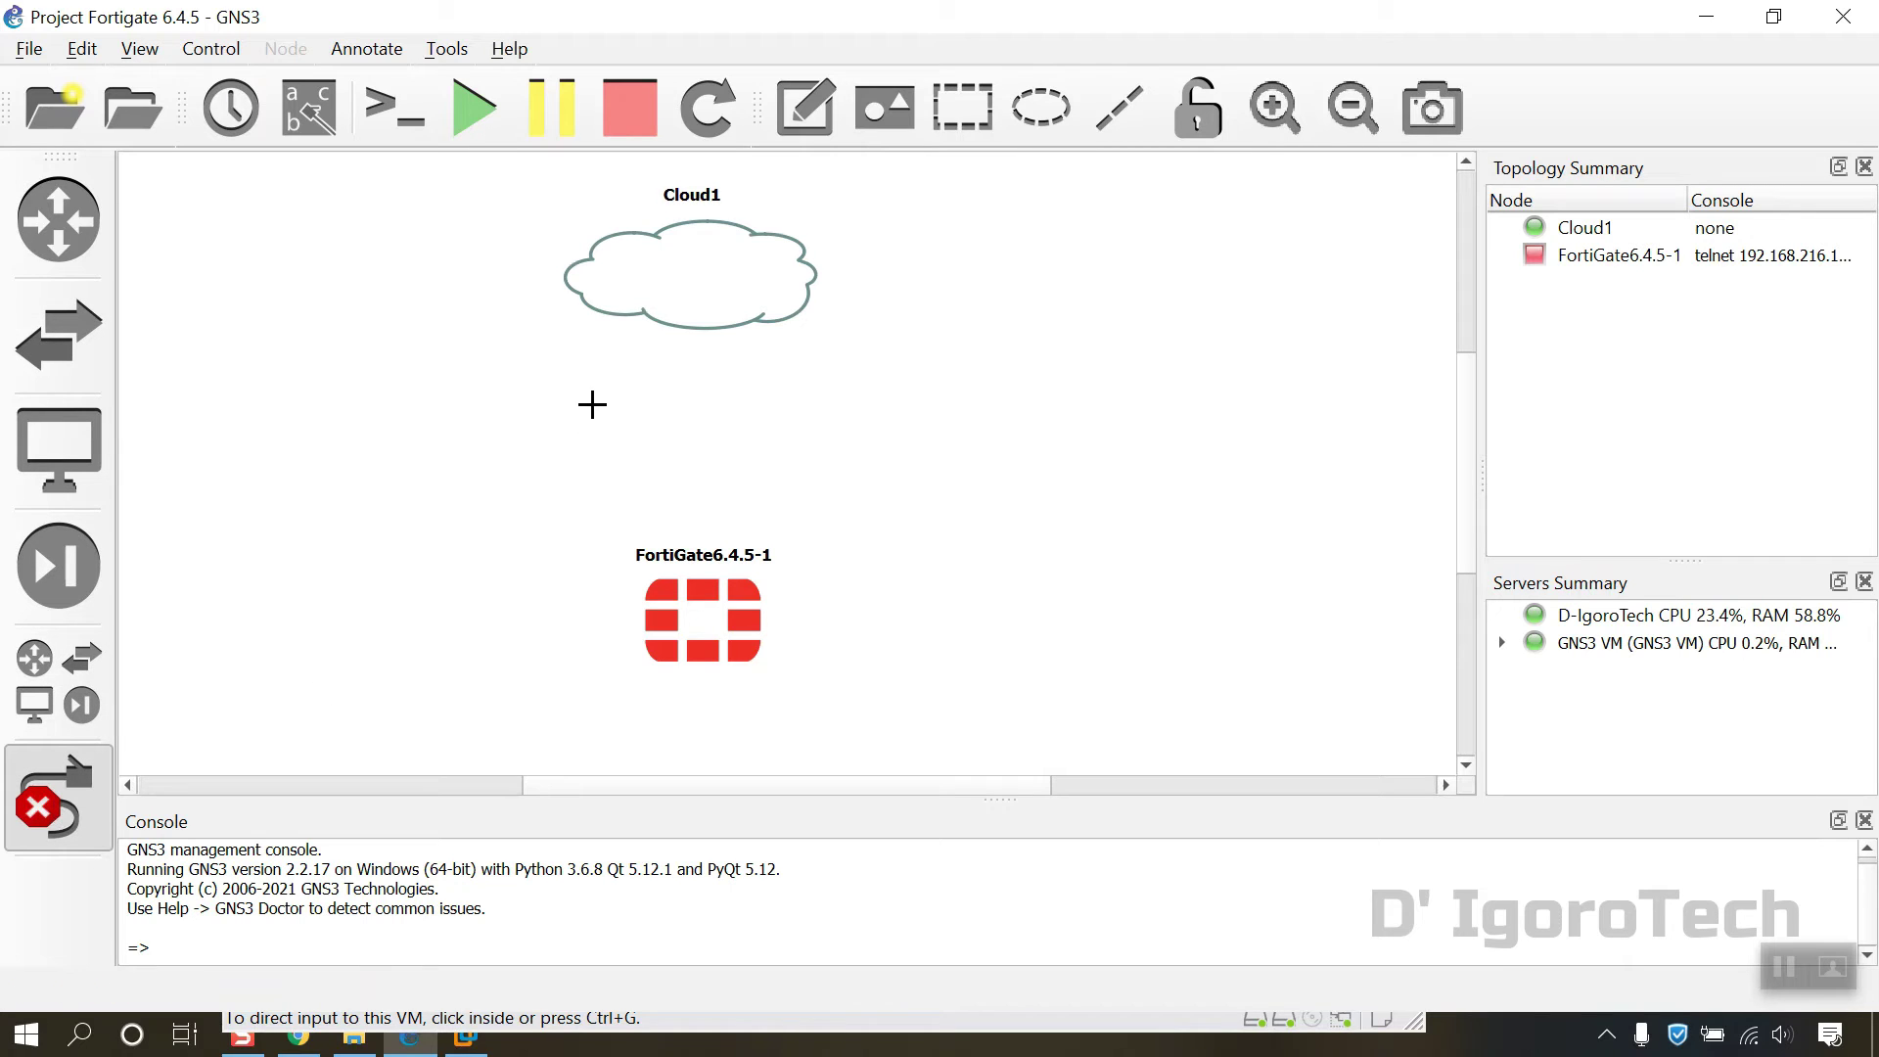
click(710, 294)
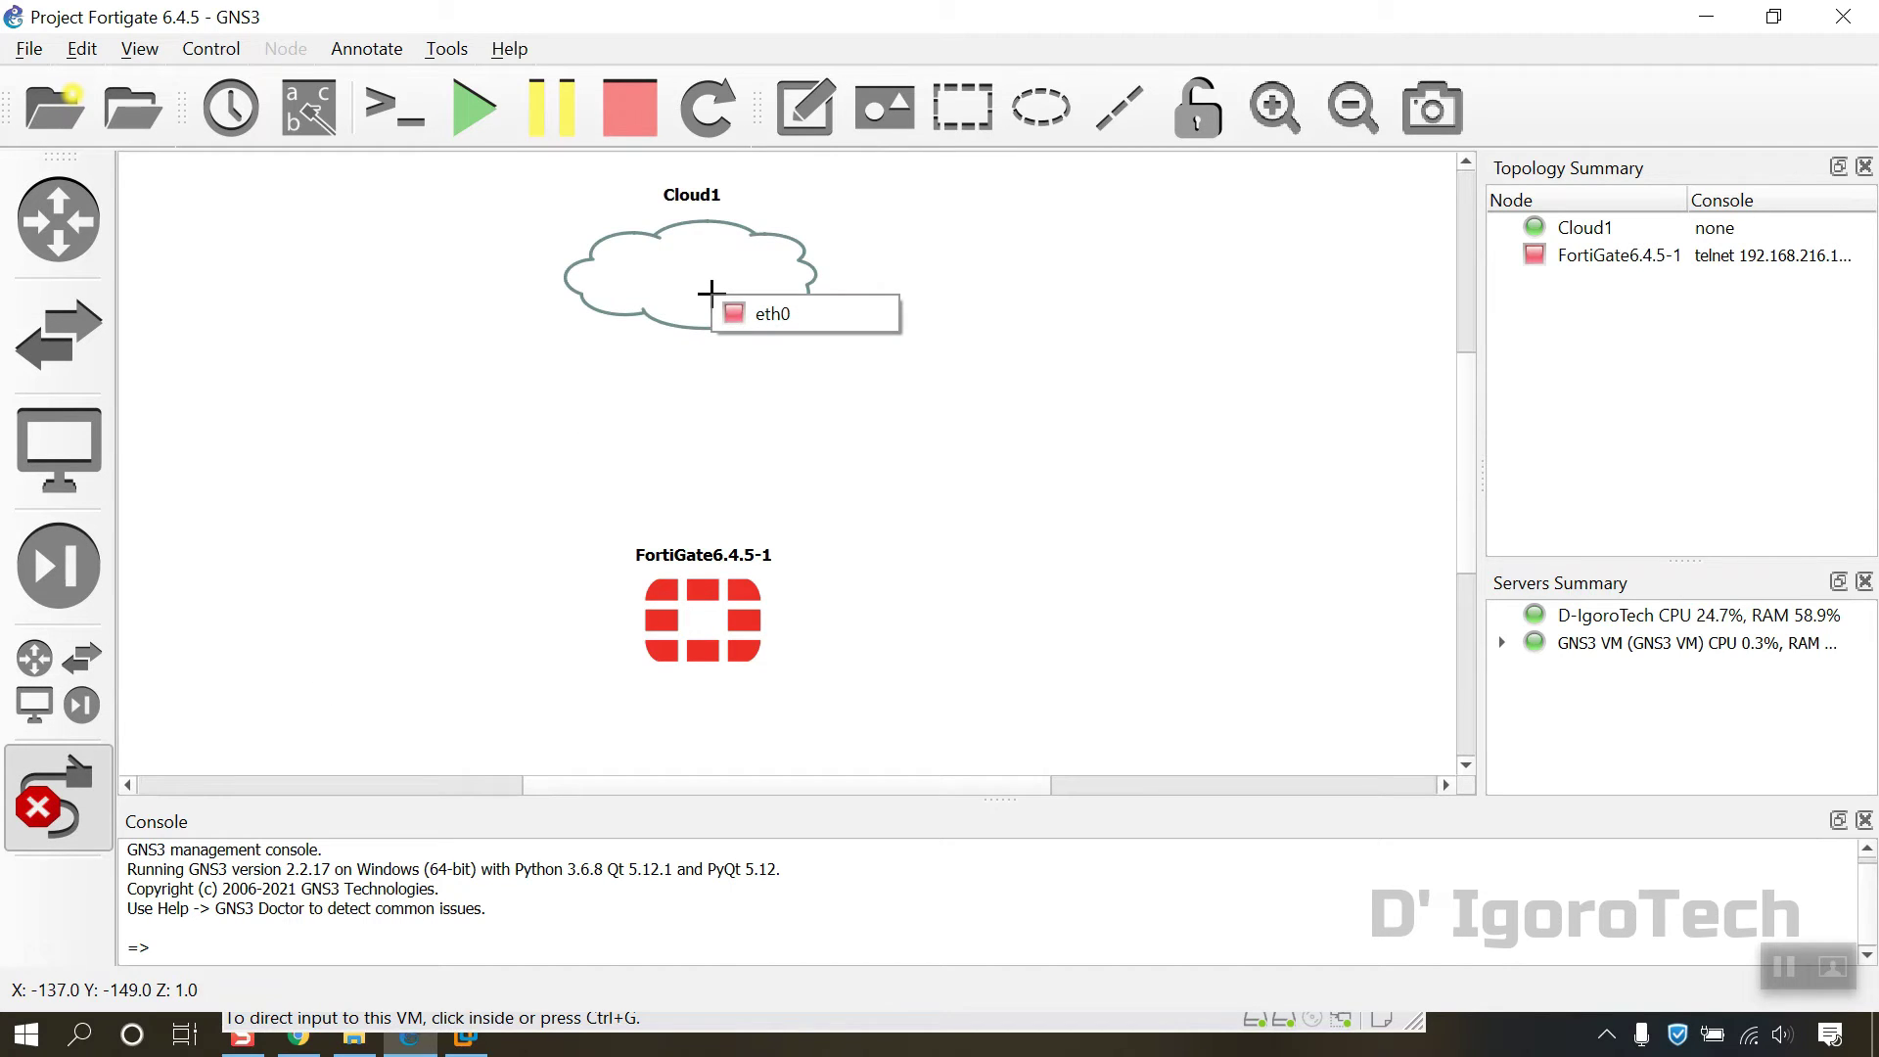
click(734, 315)
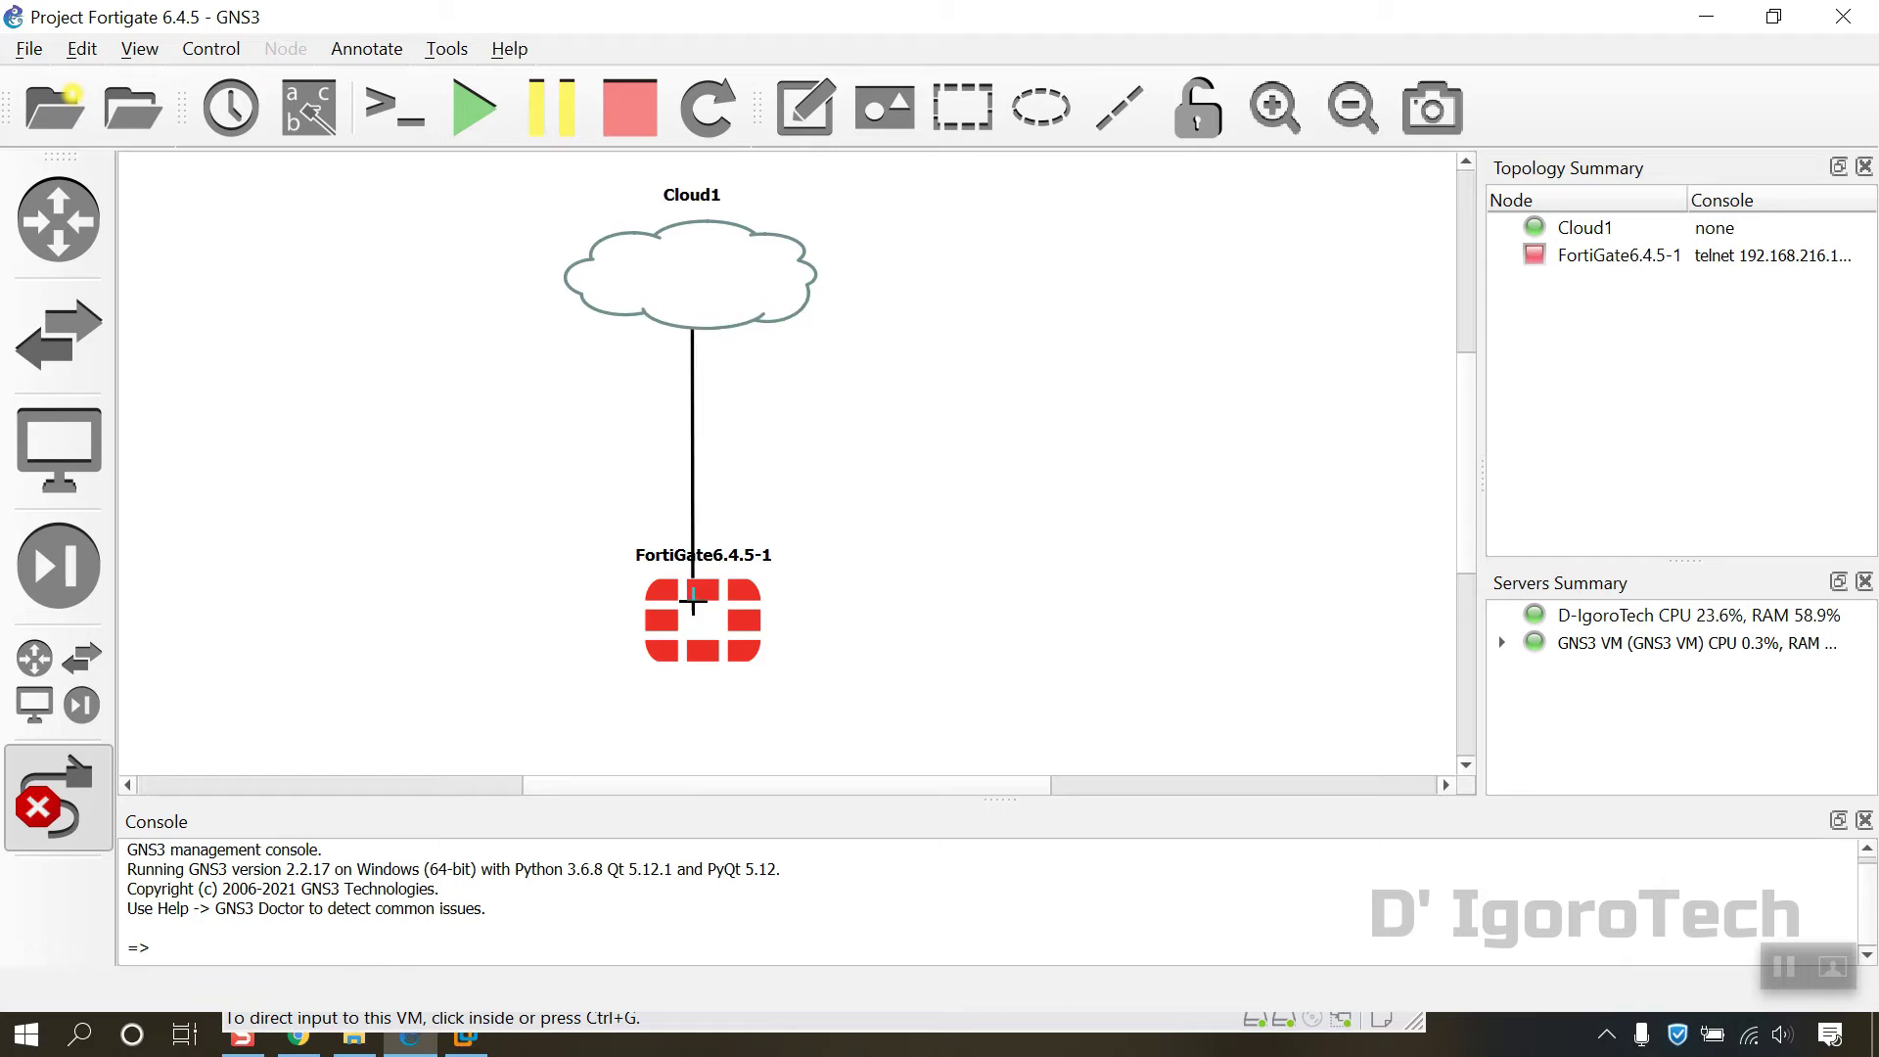
click(701, 610)
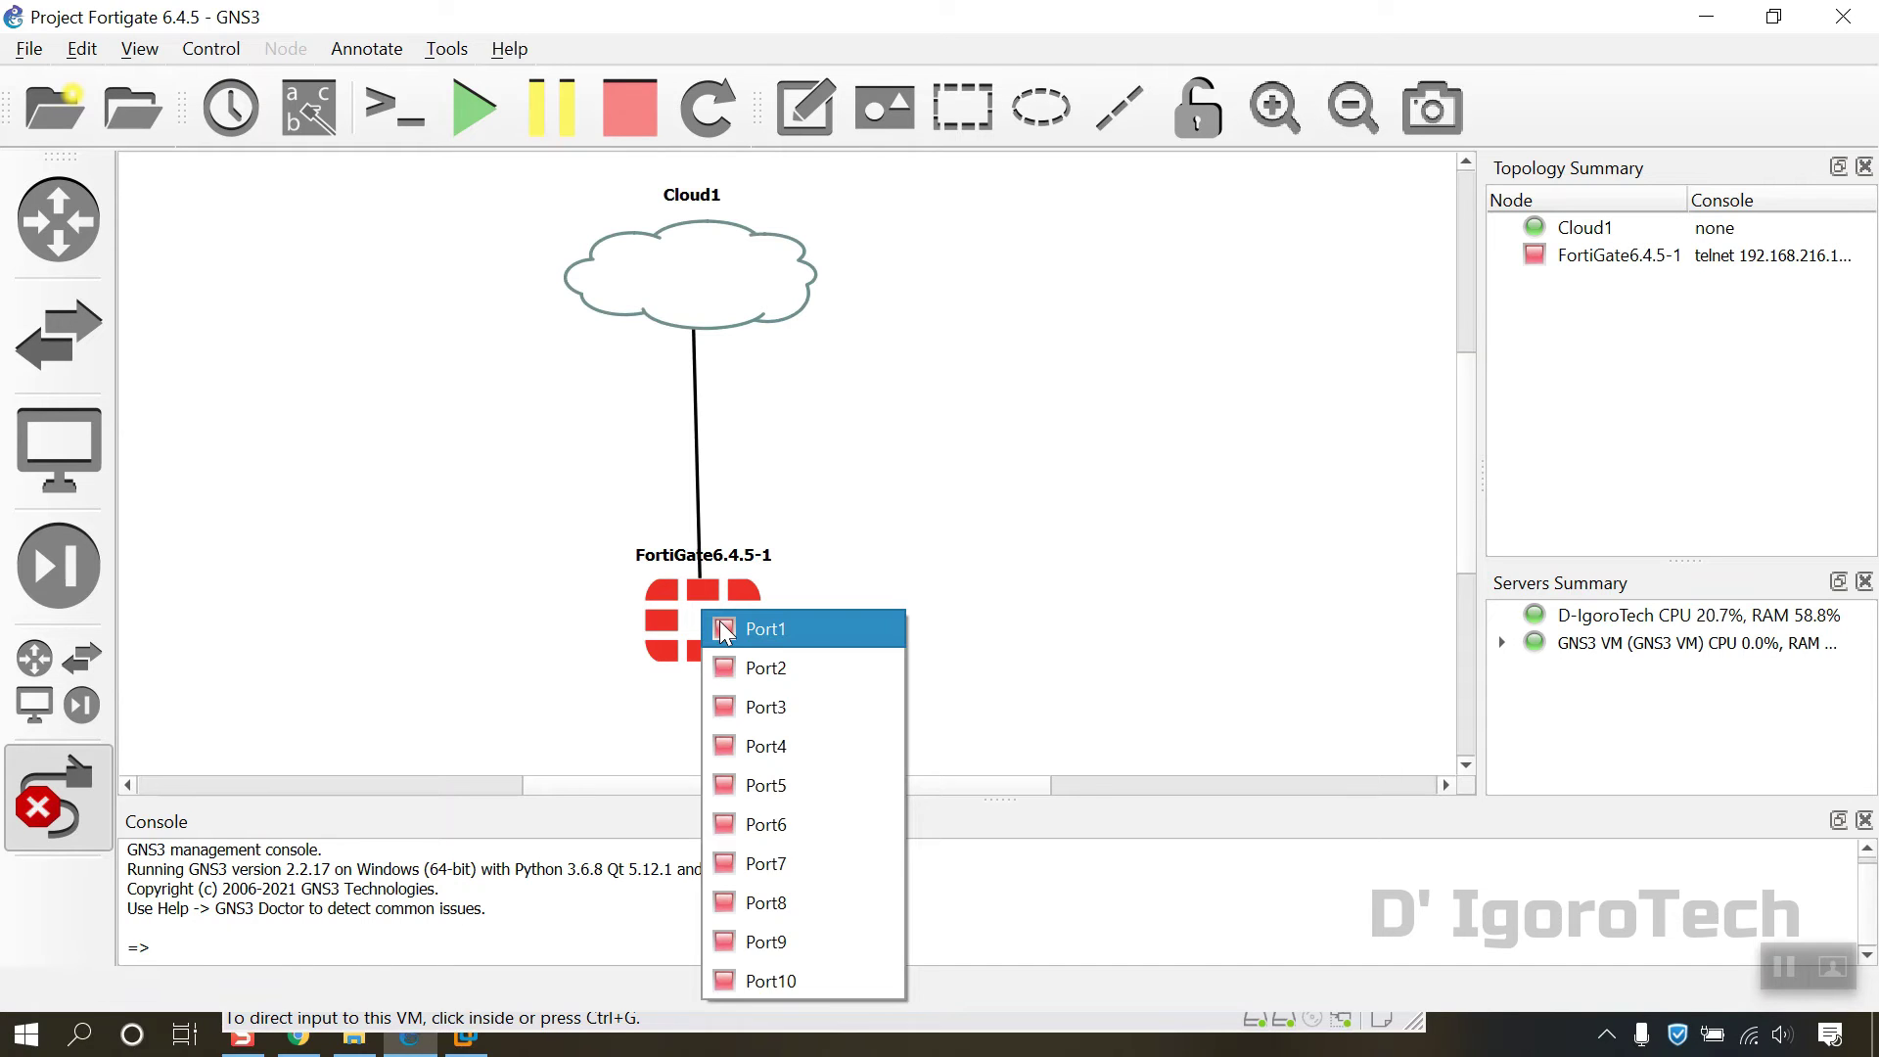
click(725, 630)
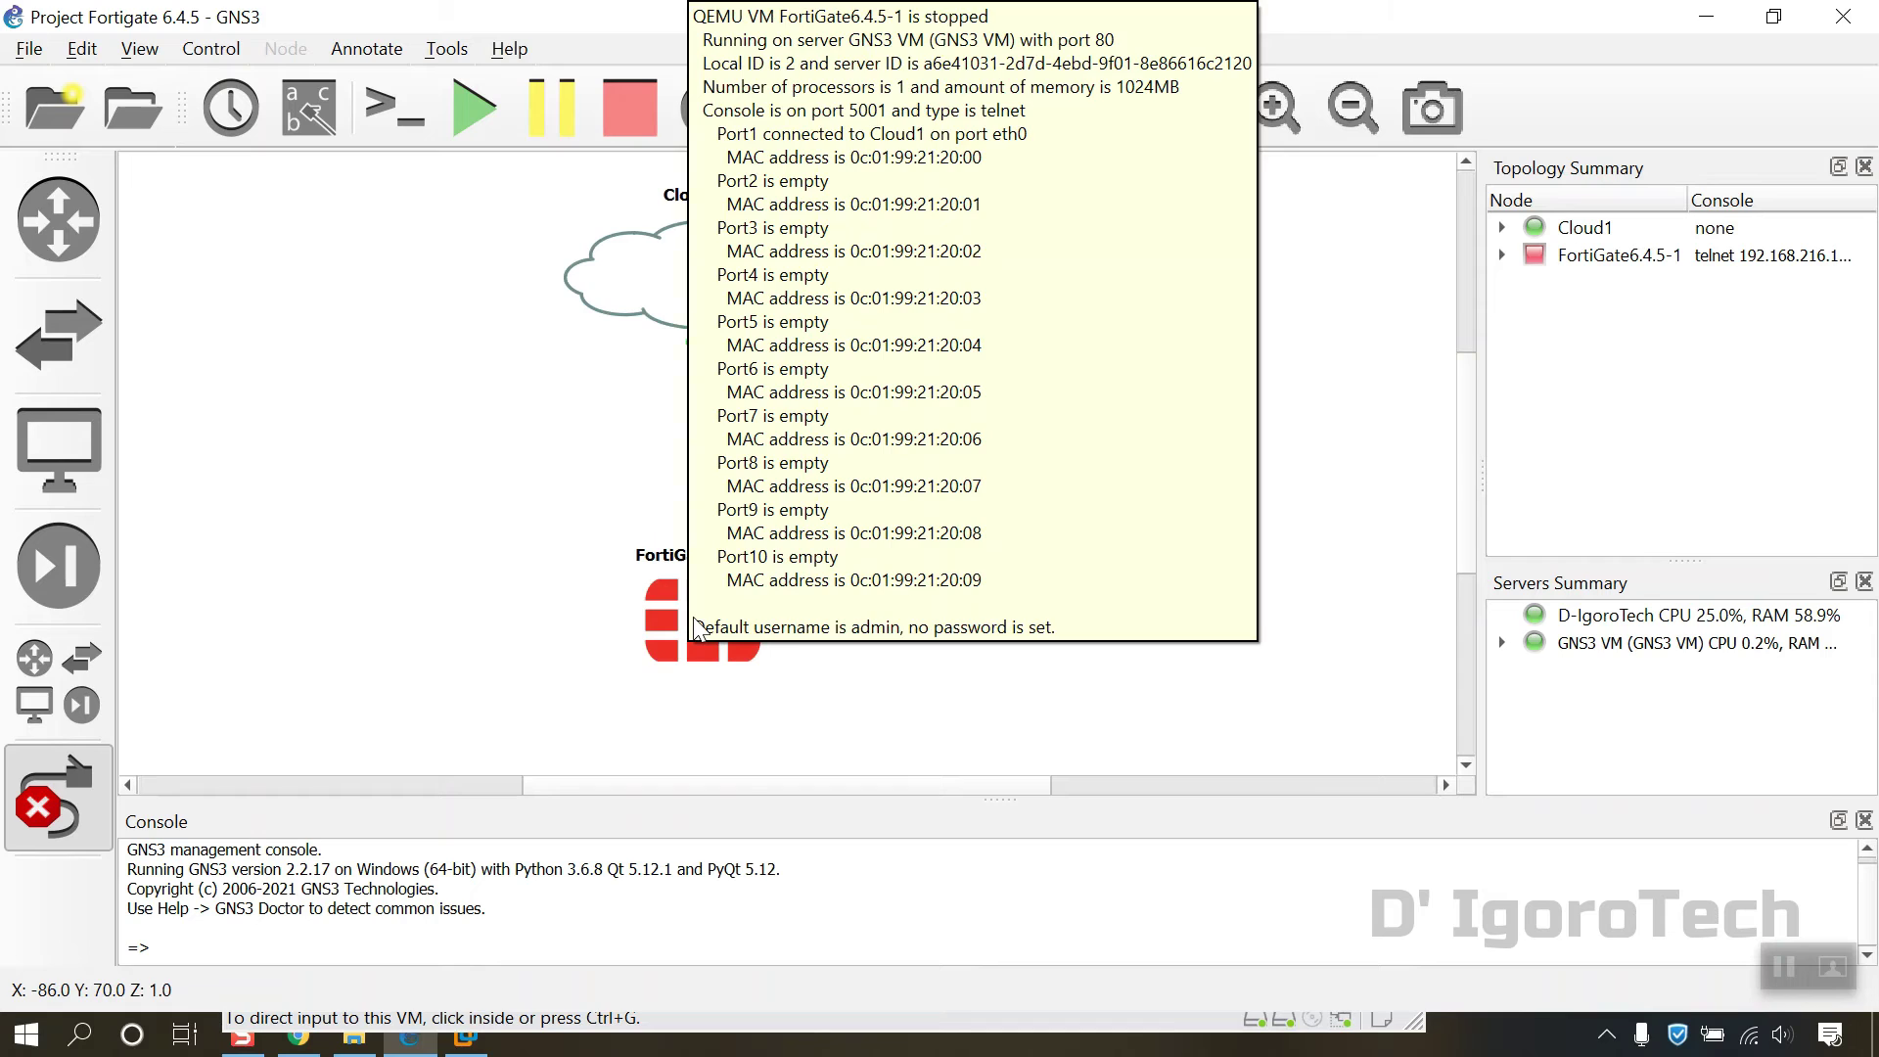
key(Escape)
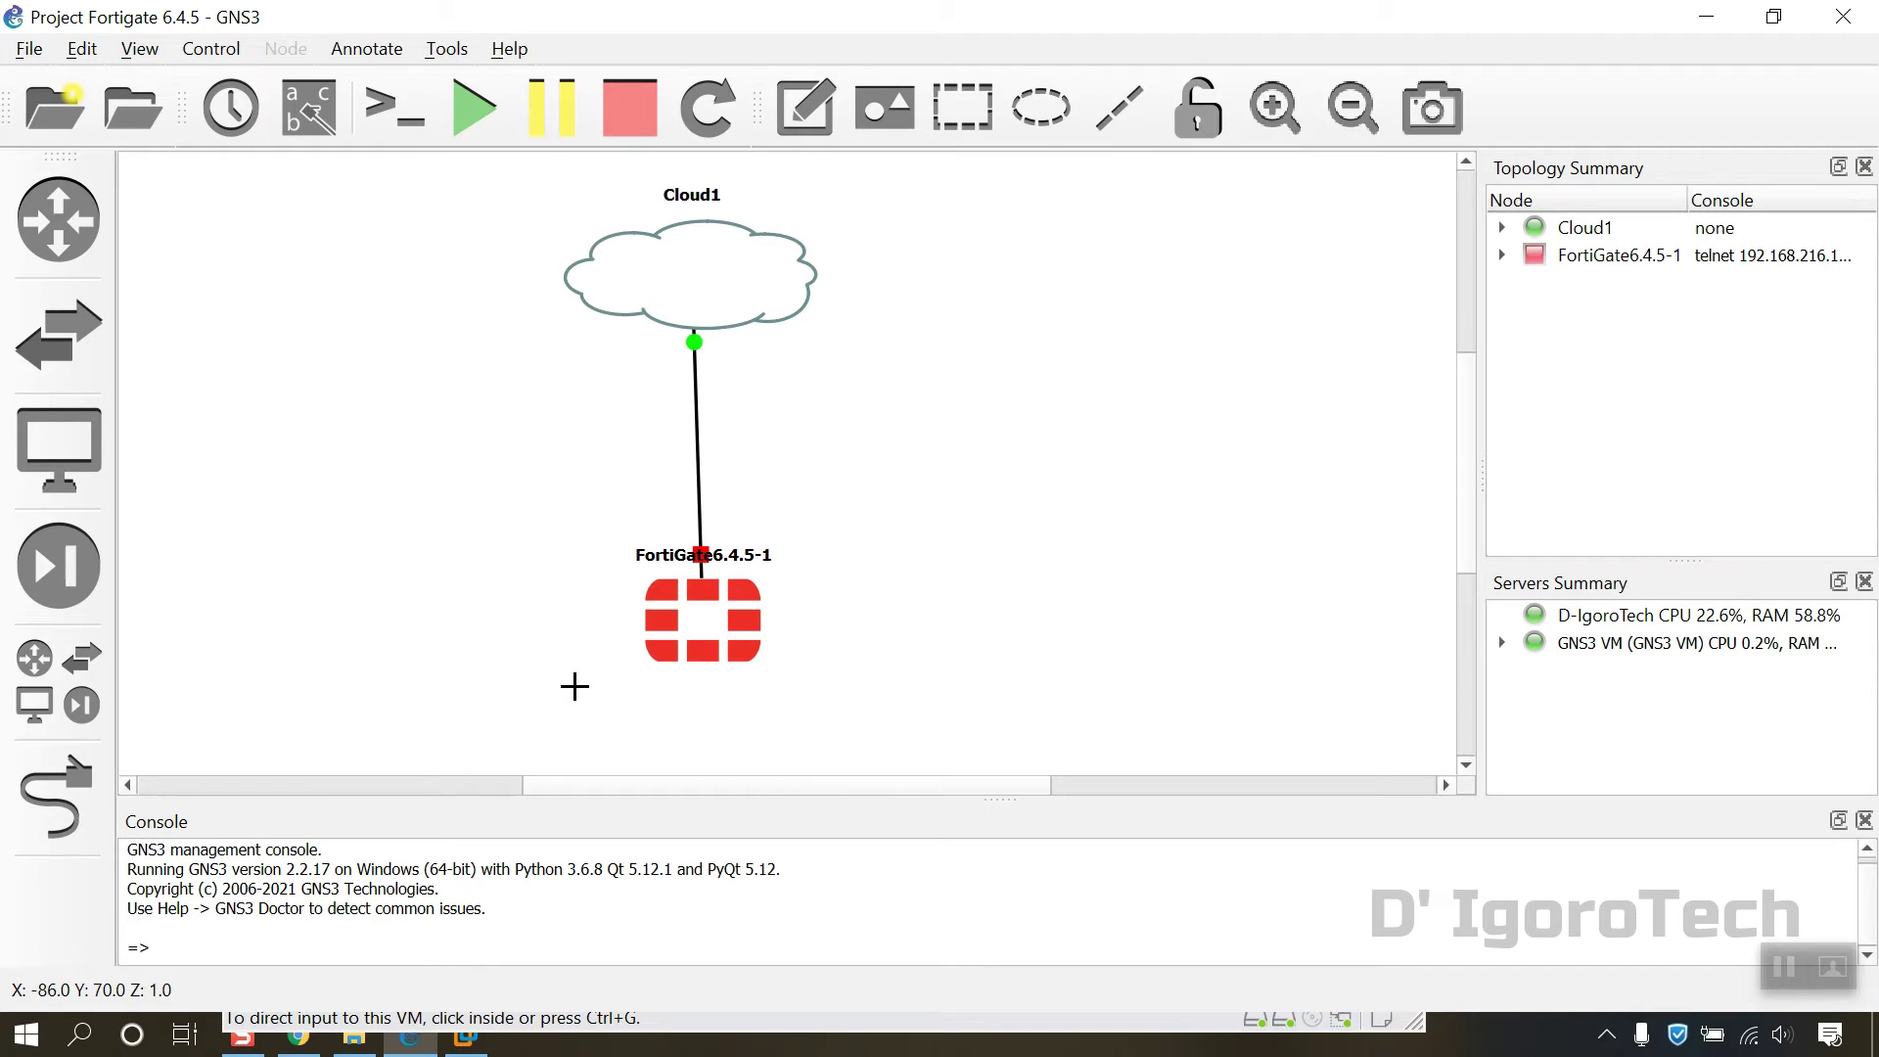
Step: Start FortiGate6.4.5-1 and open its Solar-PuTTY console to watch it boot
right_click(706, 619)
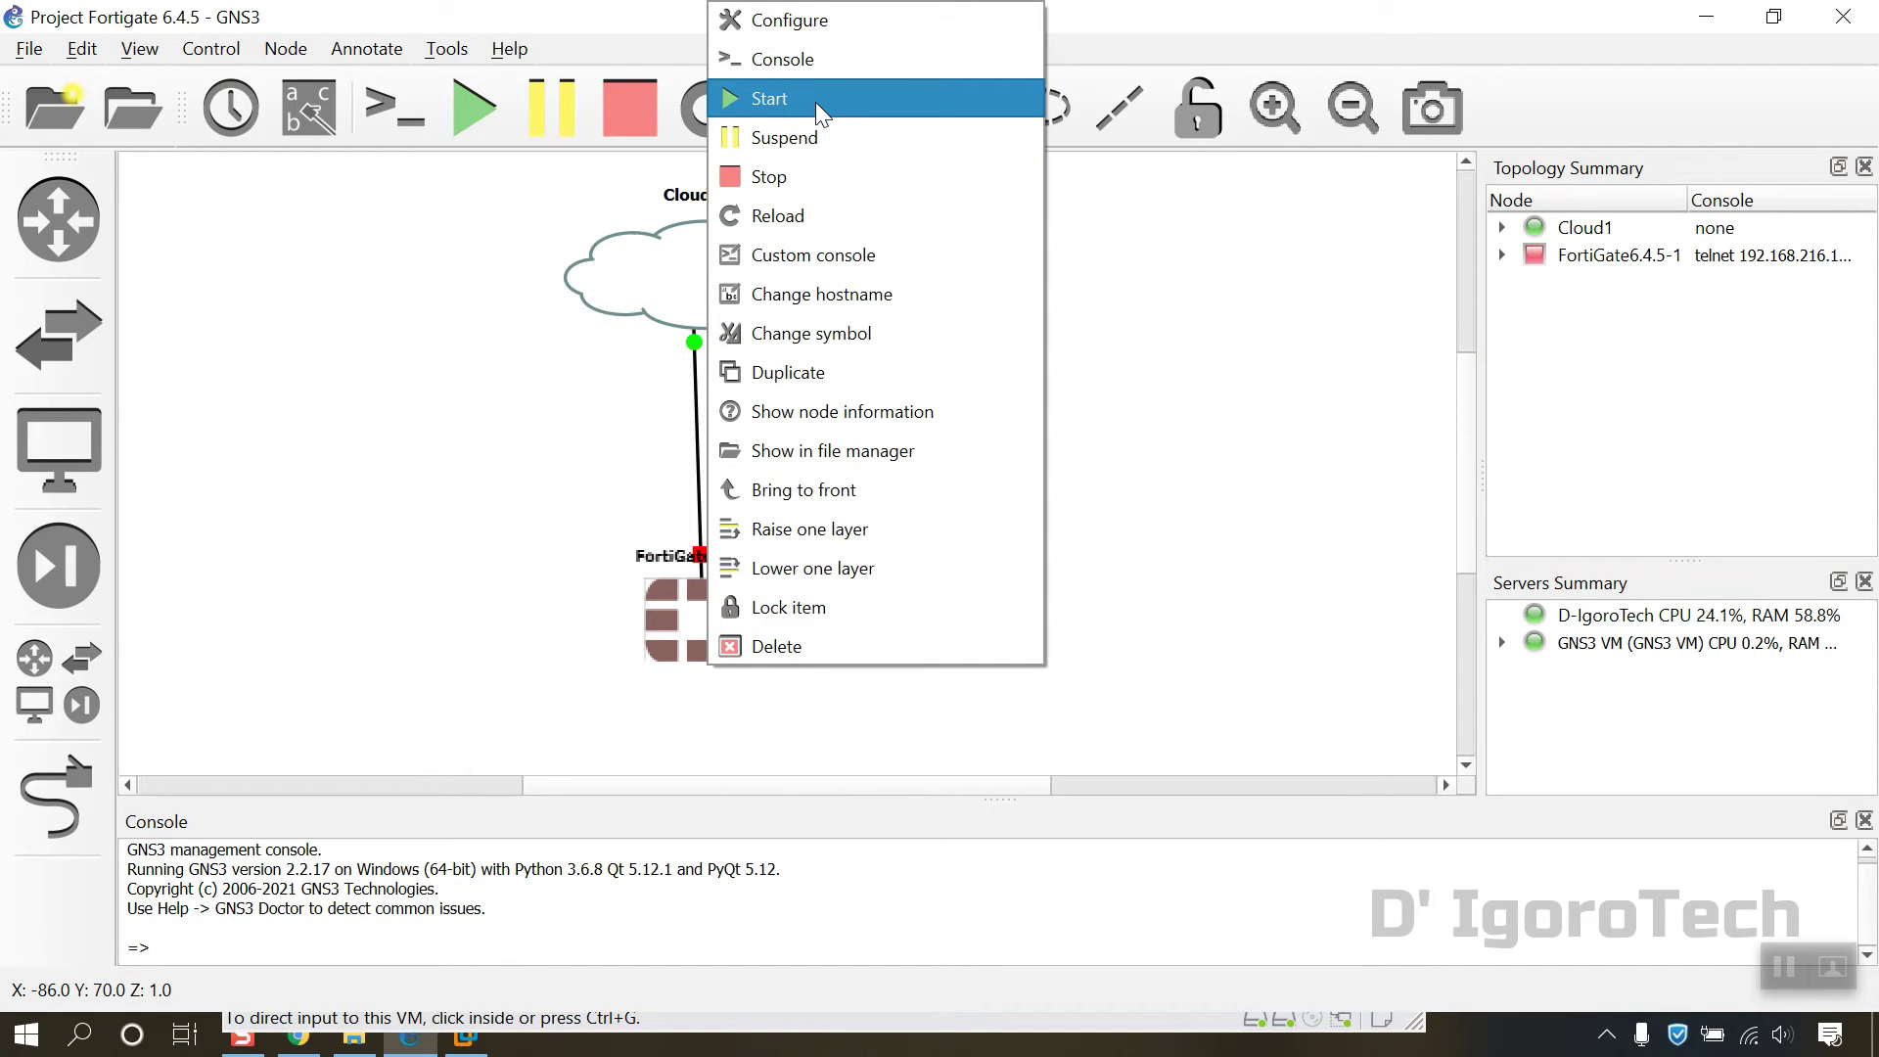
click(819, 102)
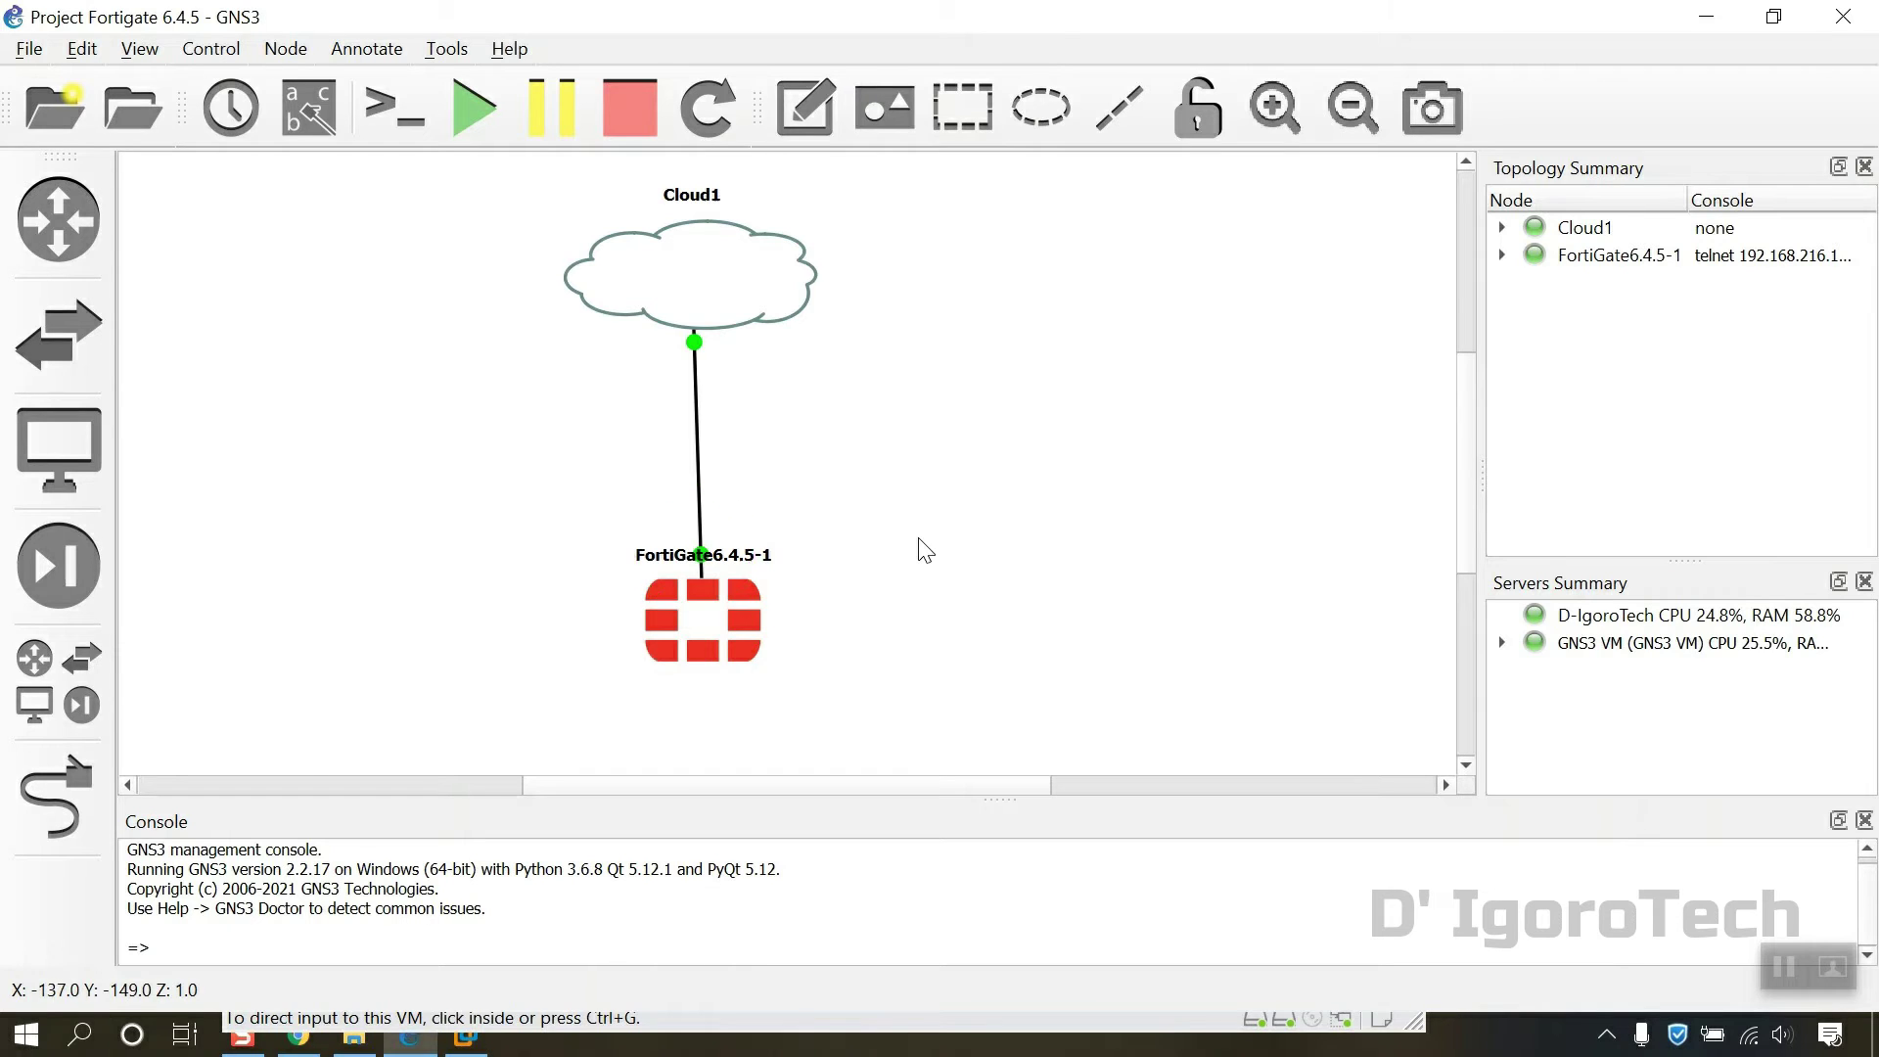
right_click(715, 584)
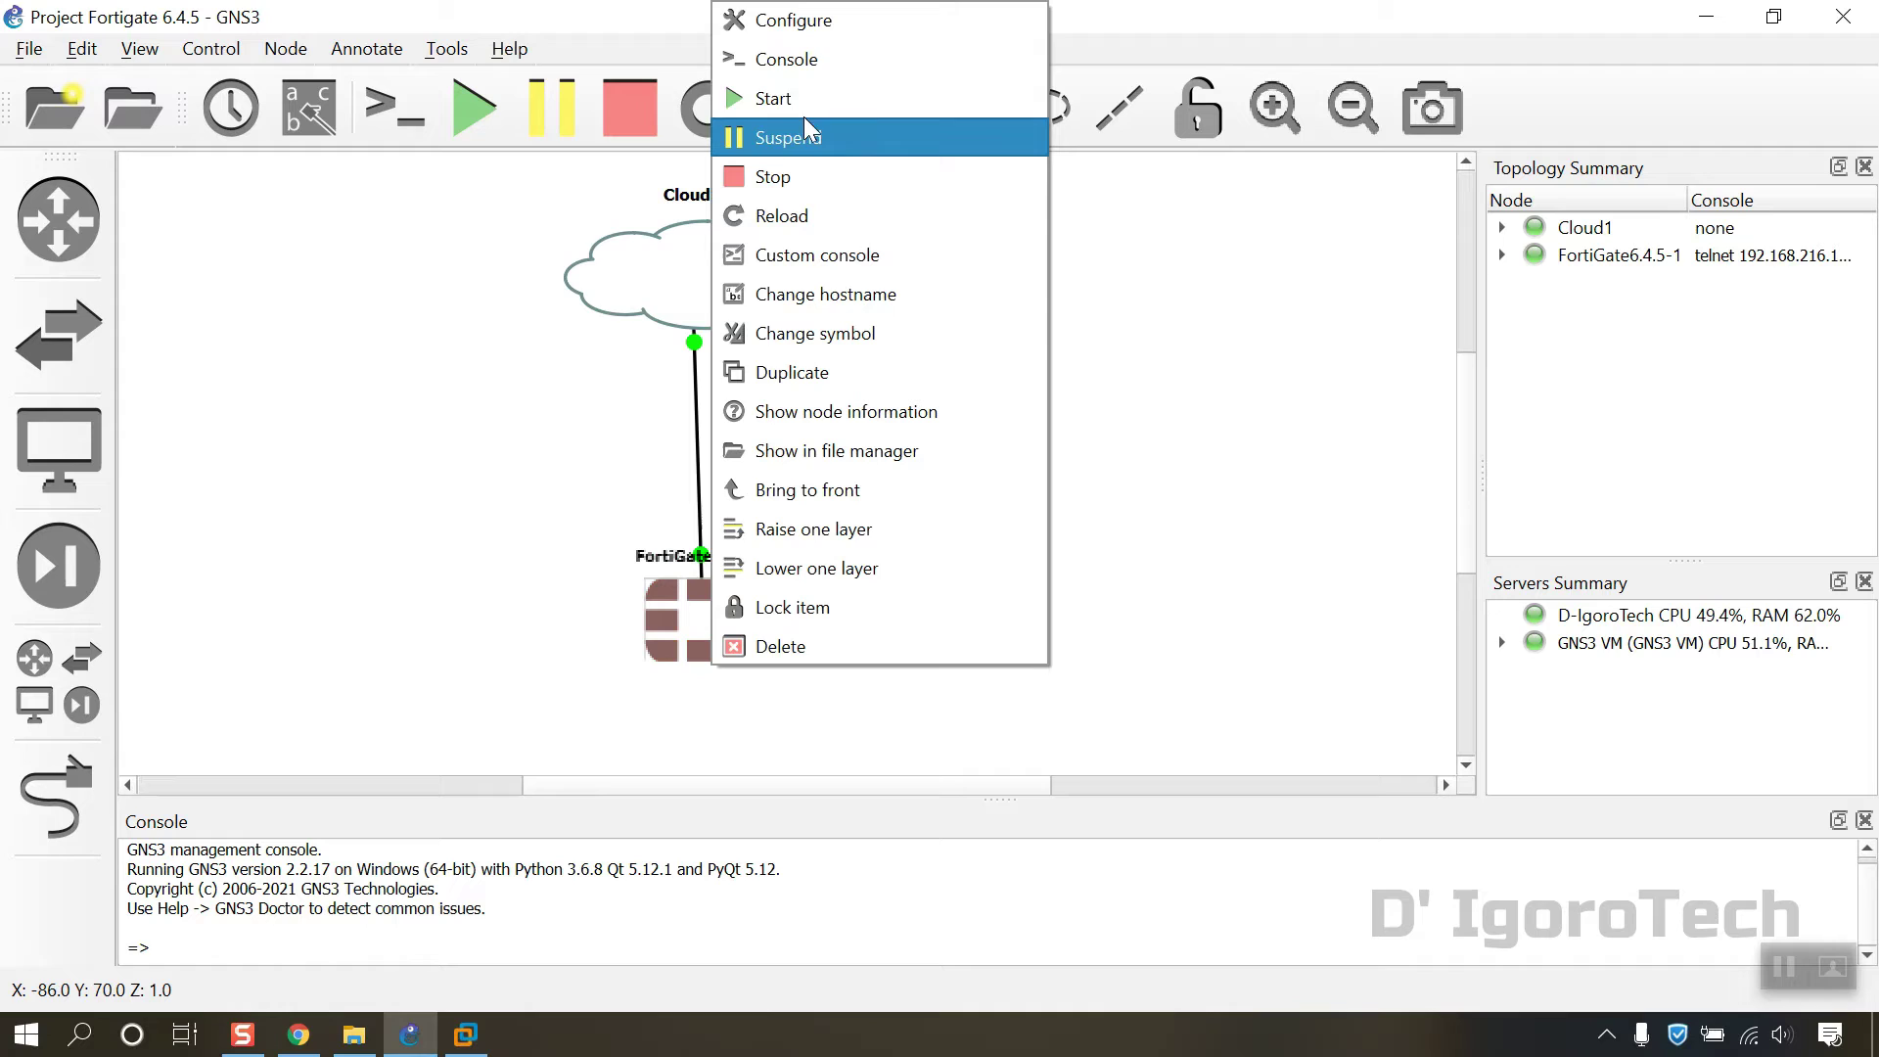
click(786, 59)
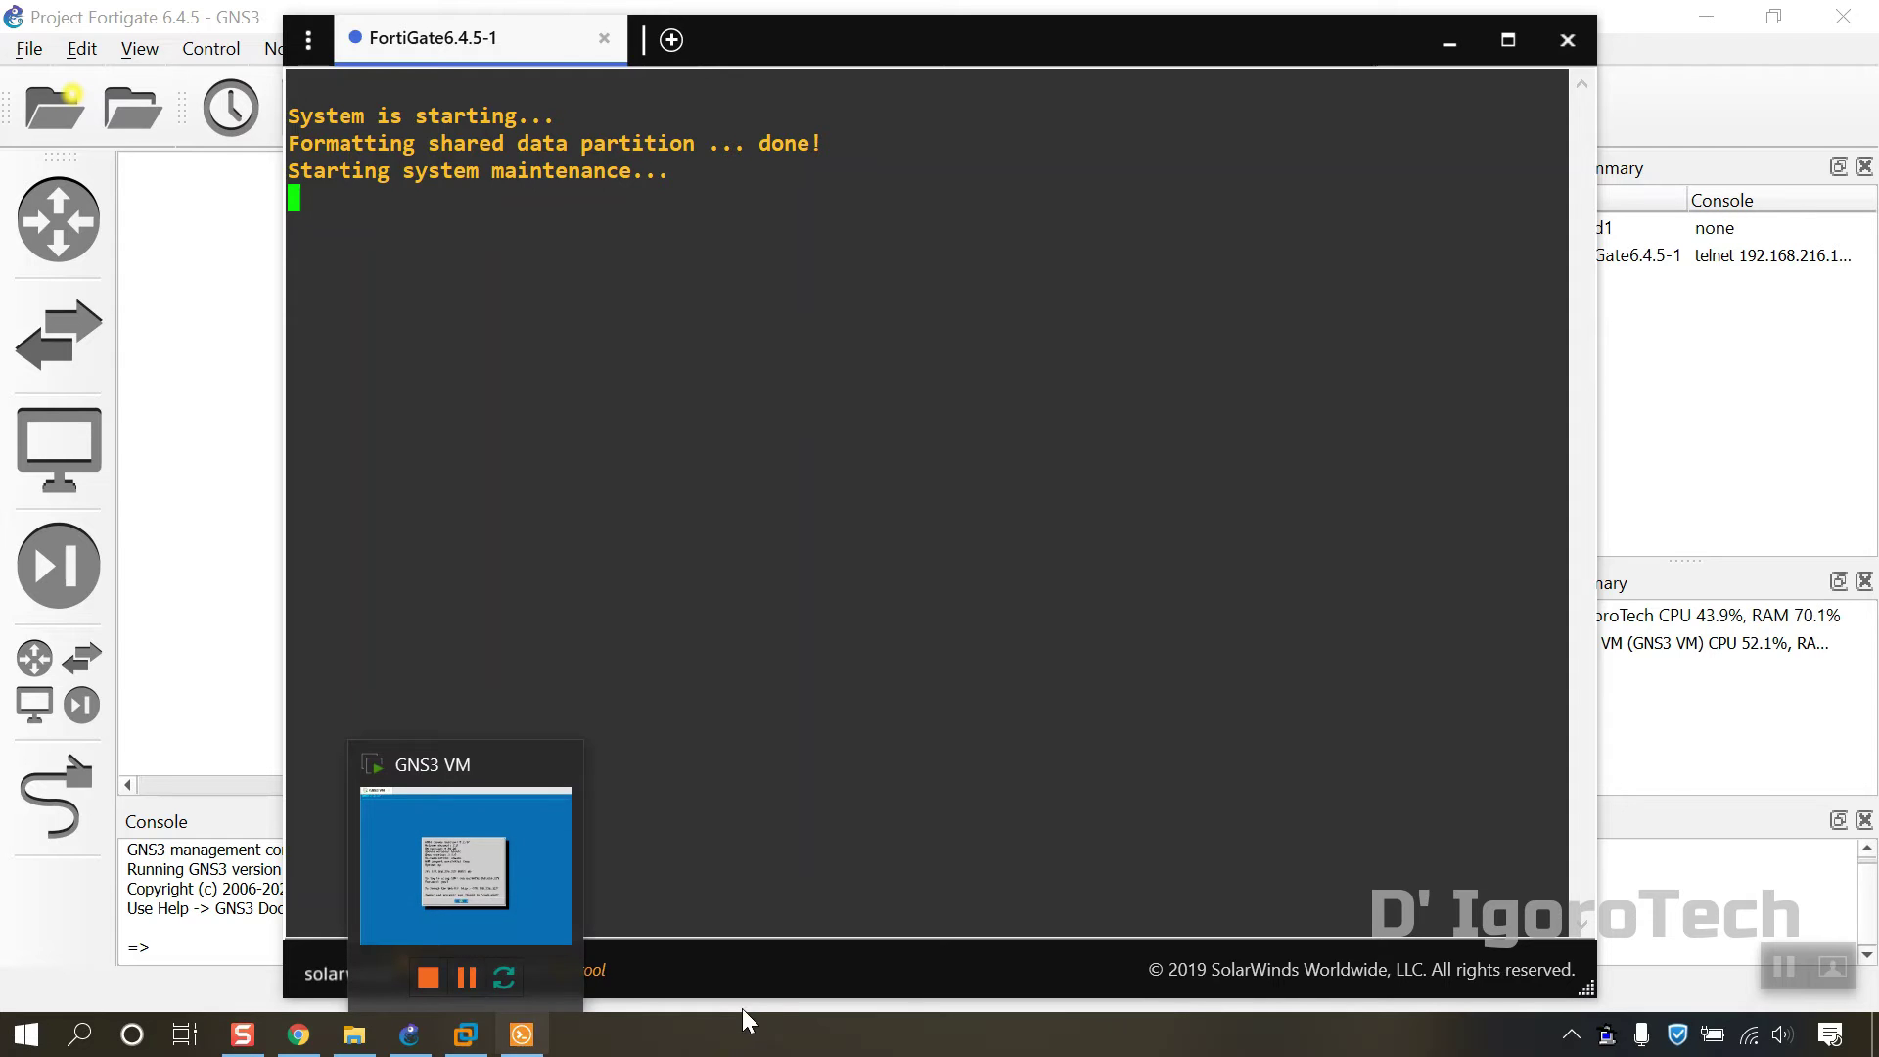
click(484, 1032)
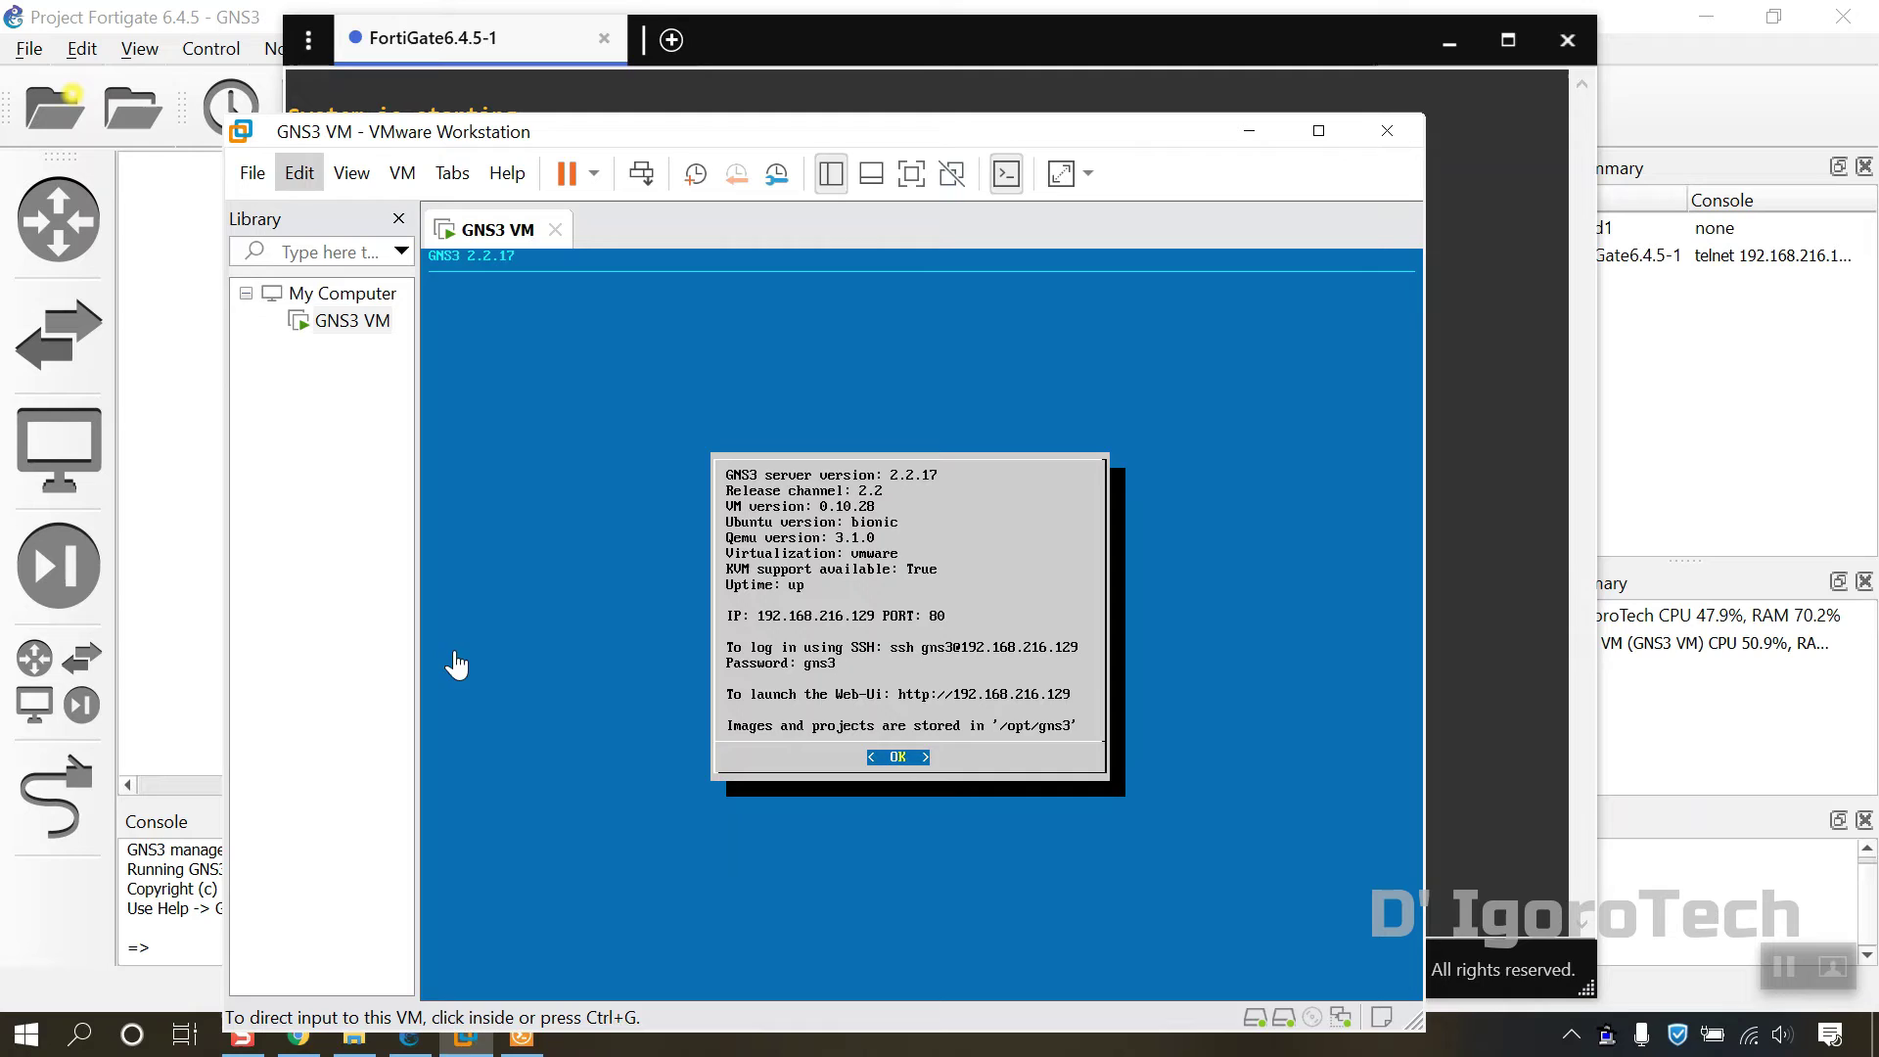
Step: Check that the GNS3 VM's network adapter is set to NAT, closing settings unchanged
right_click(334, 323)
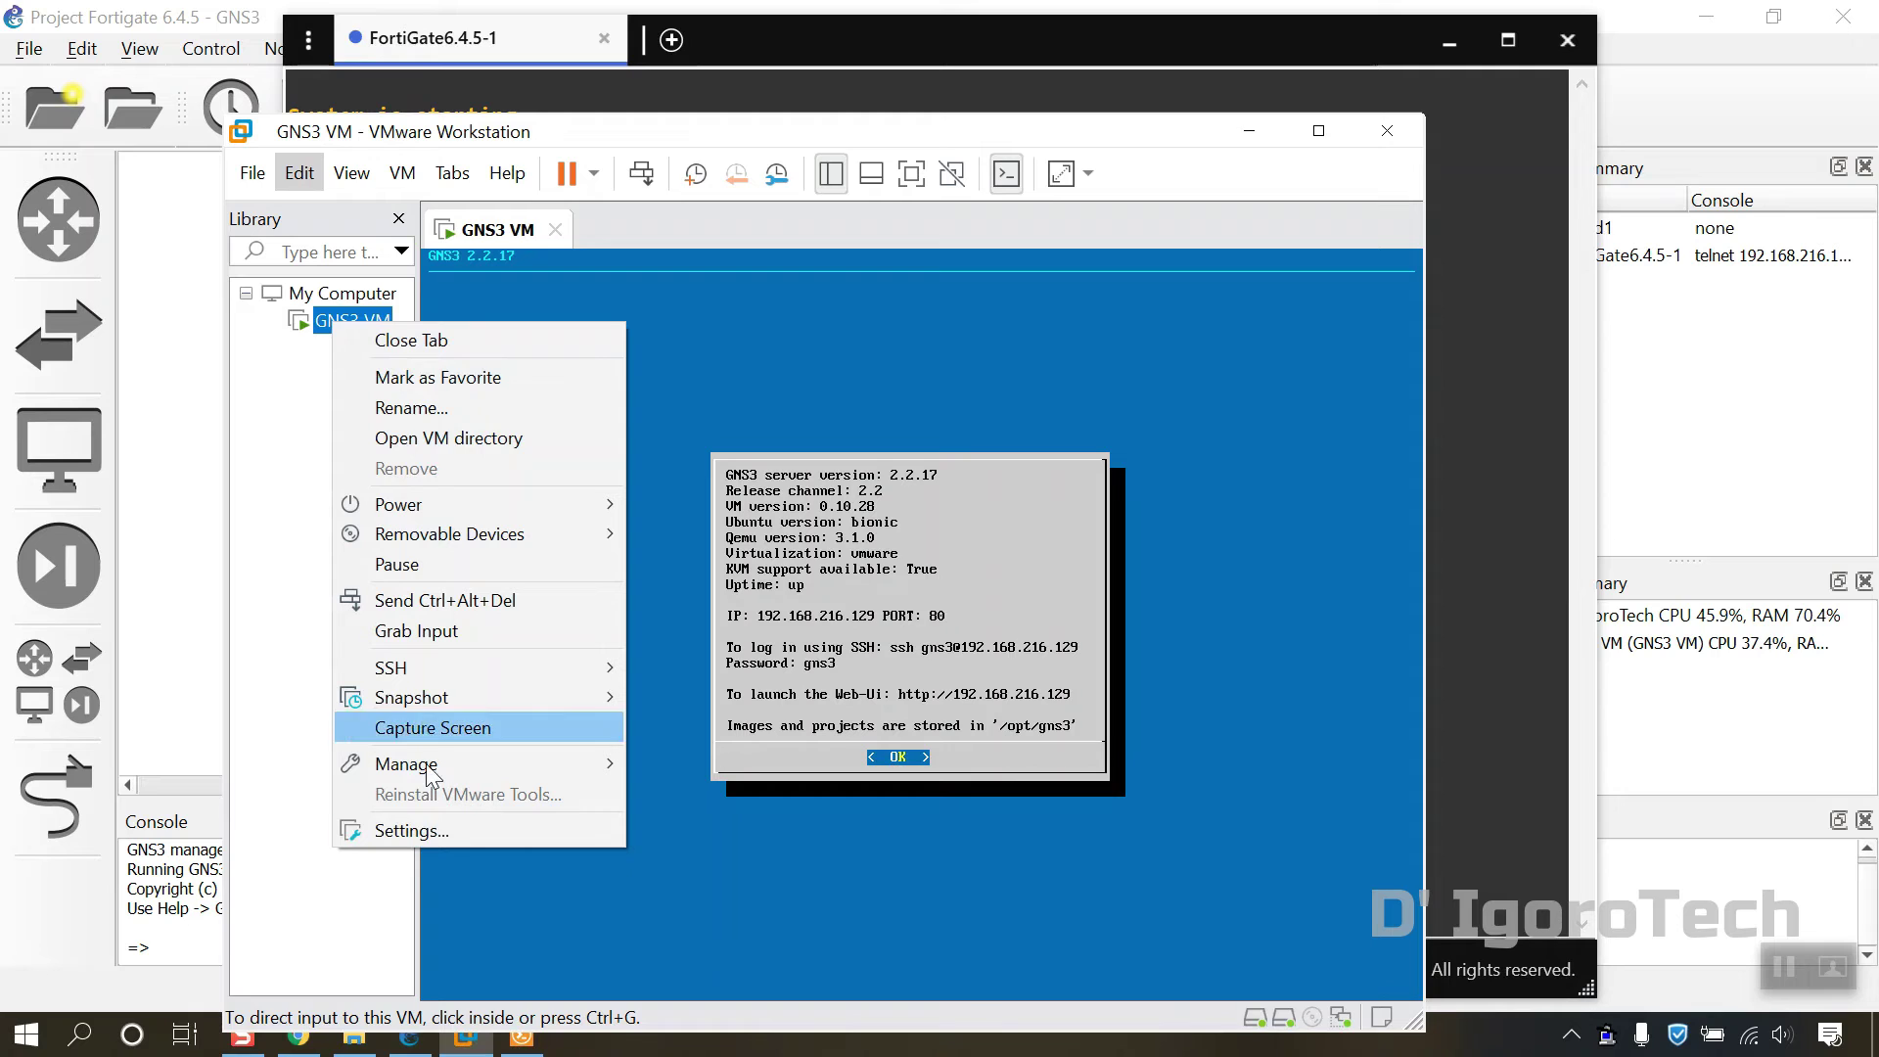
click(406, 836)
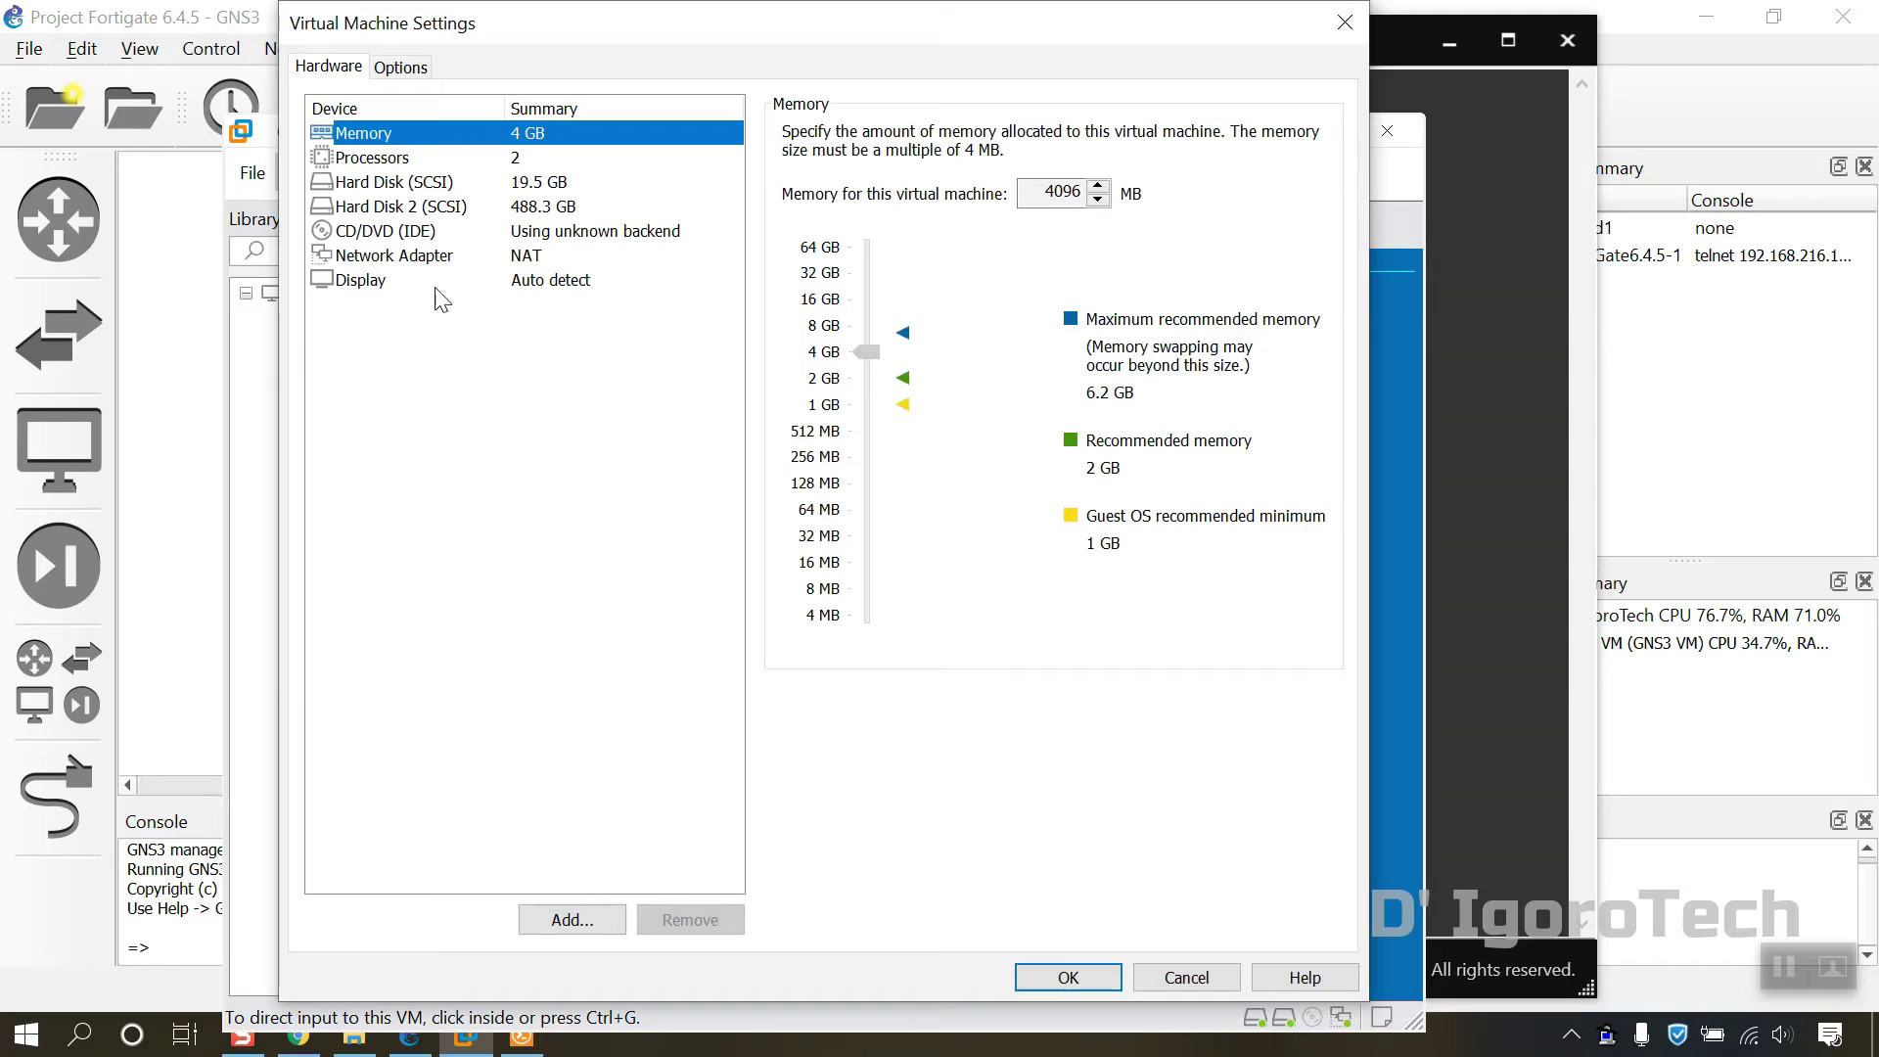
click(516, 257)
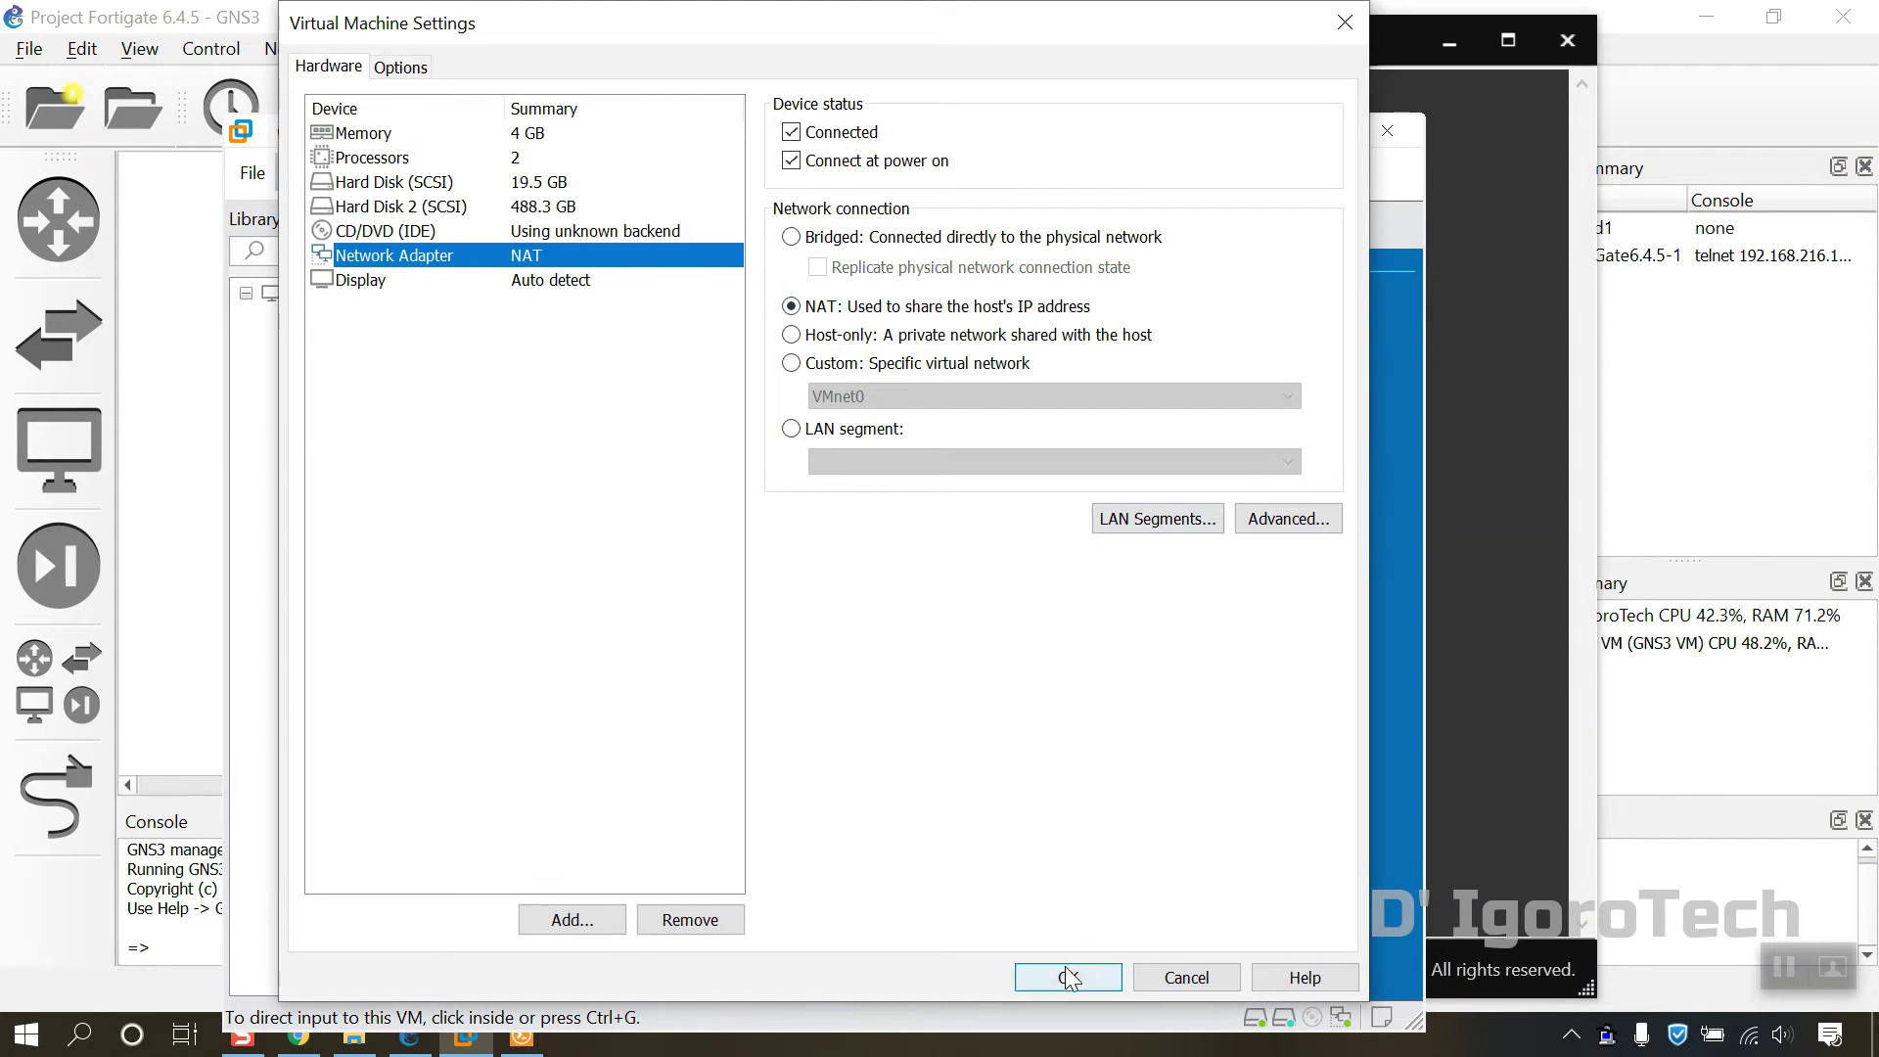
click(1167, 973)
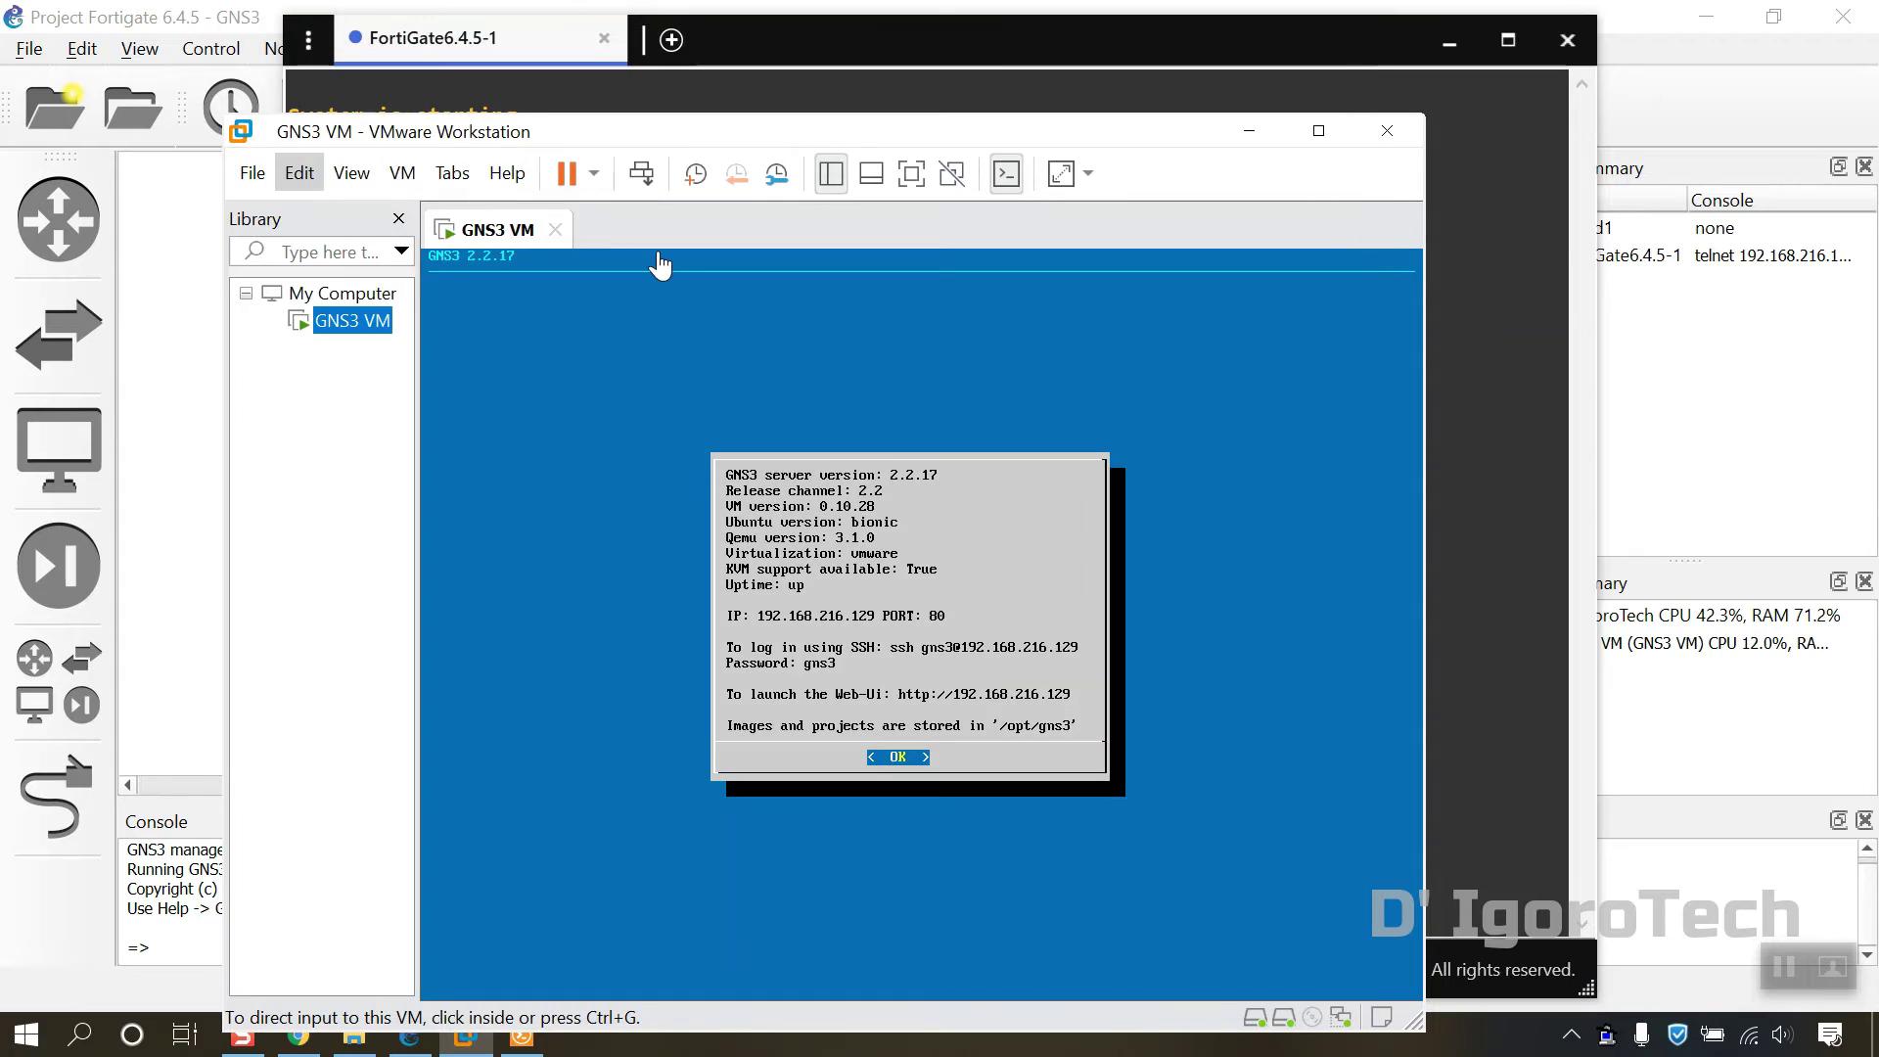
click(310, 180)
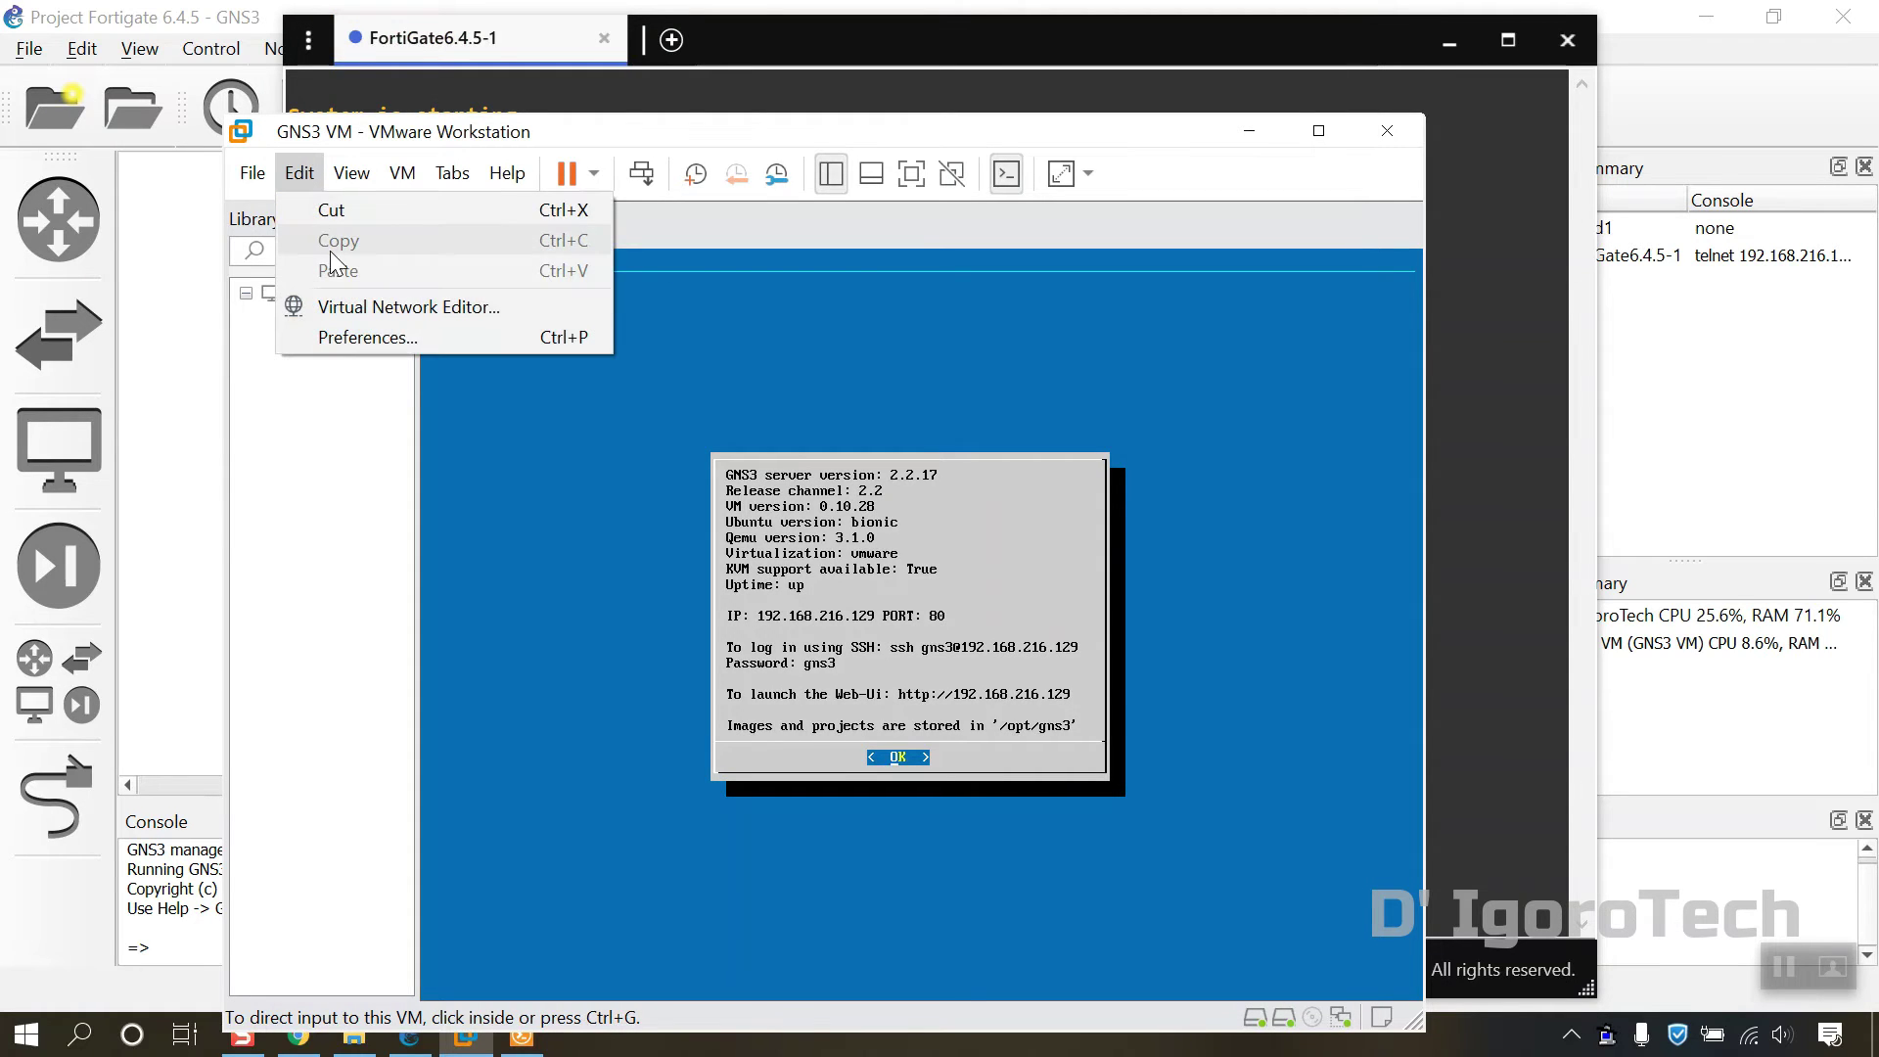
Step: Inspect VMnet8's NAT settings (subnet 192.168.216.0, gateway 192.168.216.2) and cancel out without changes
click(336, 305)
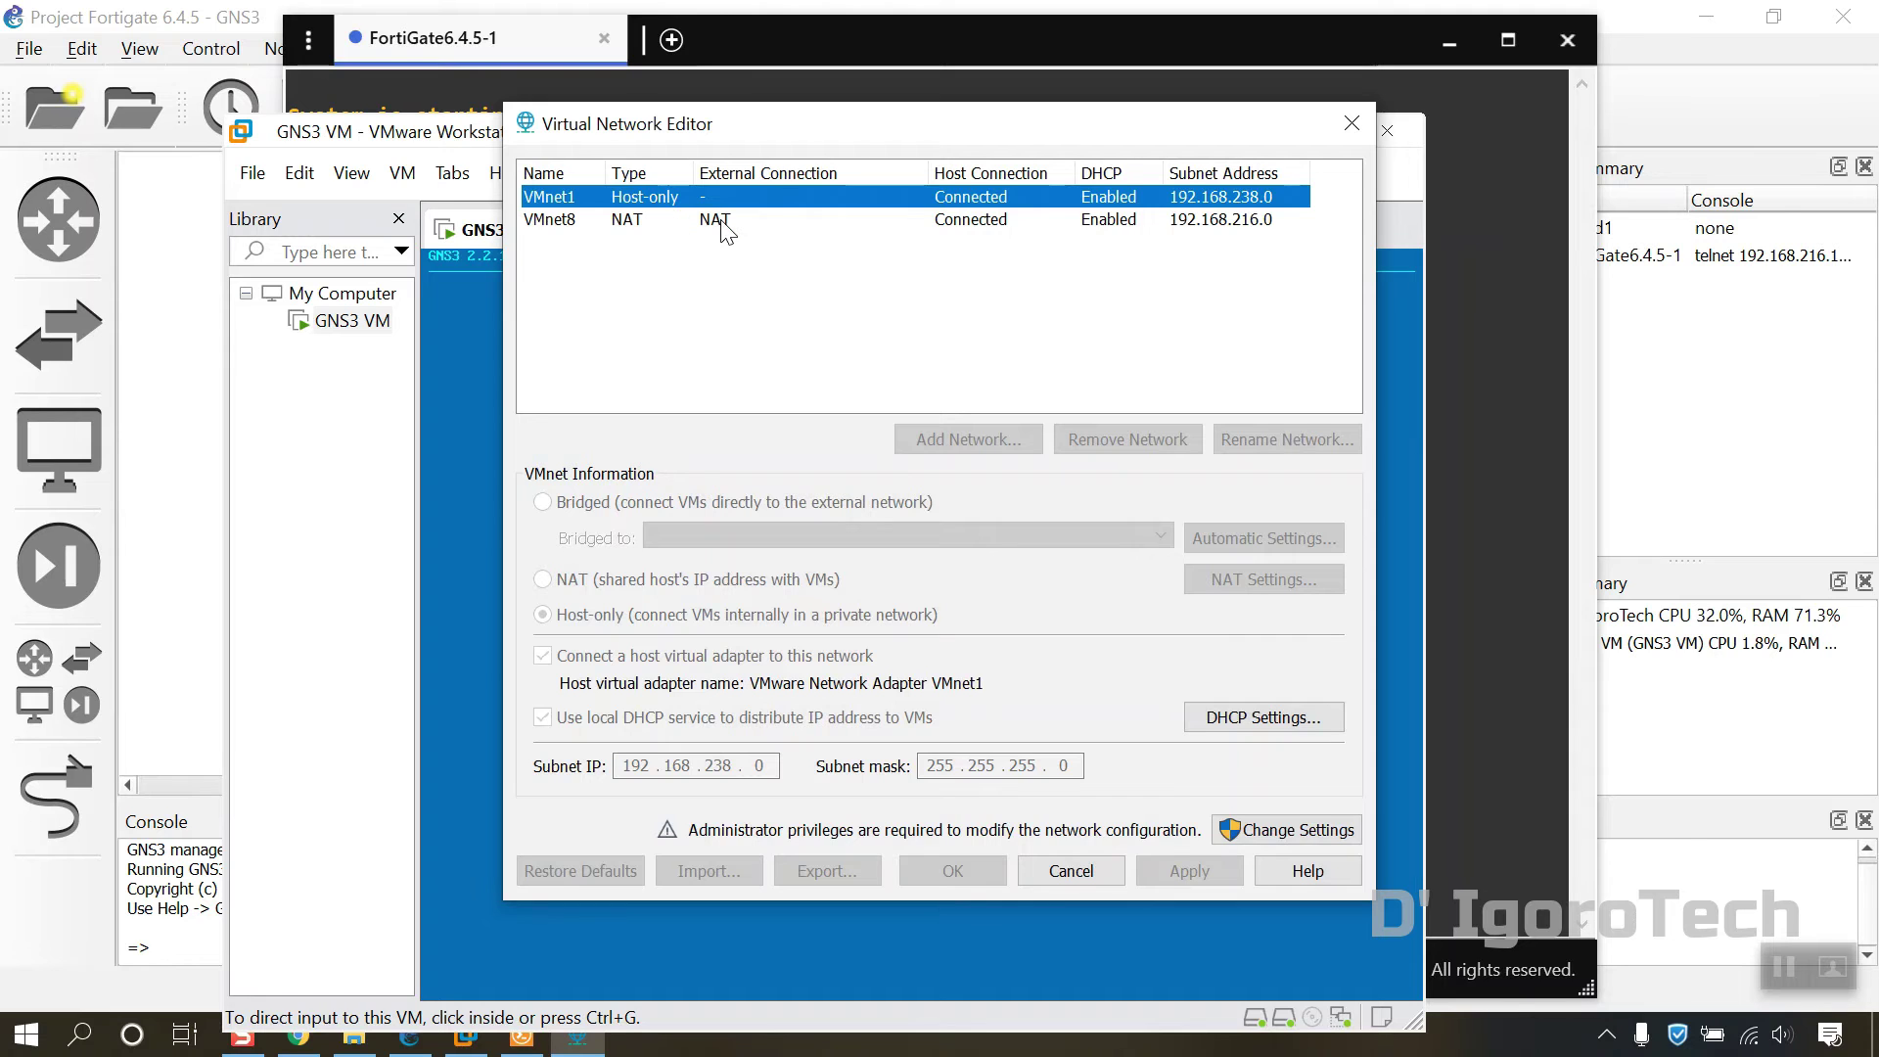
click(724, 219)
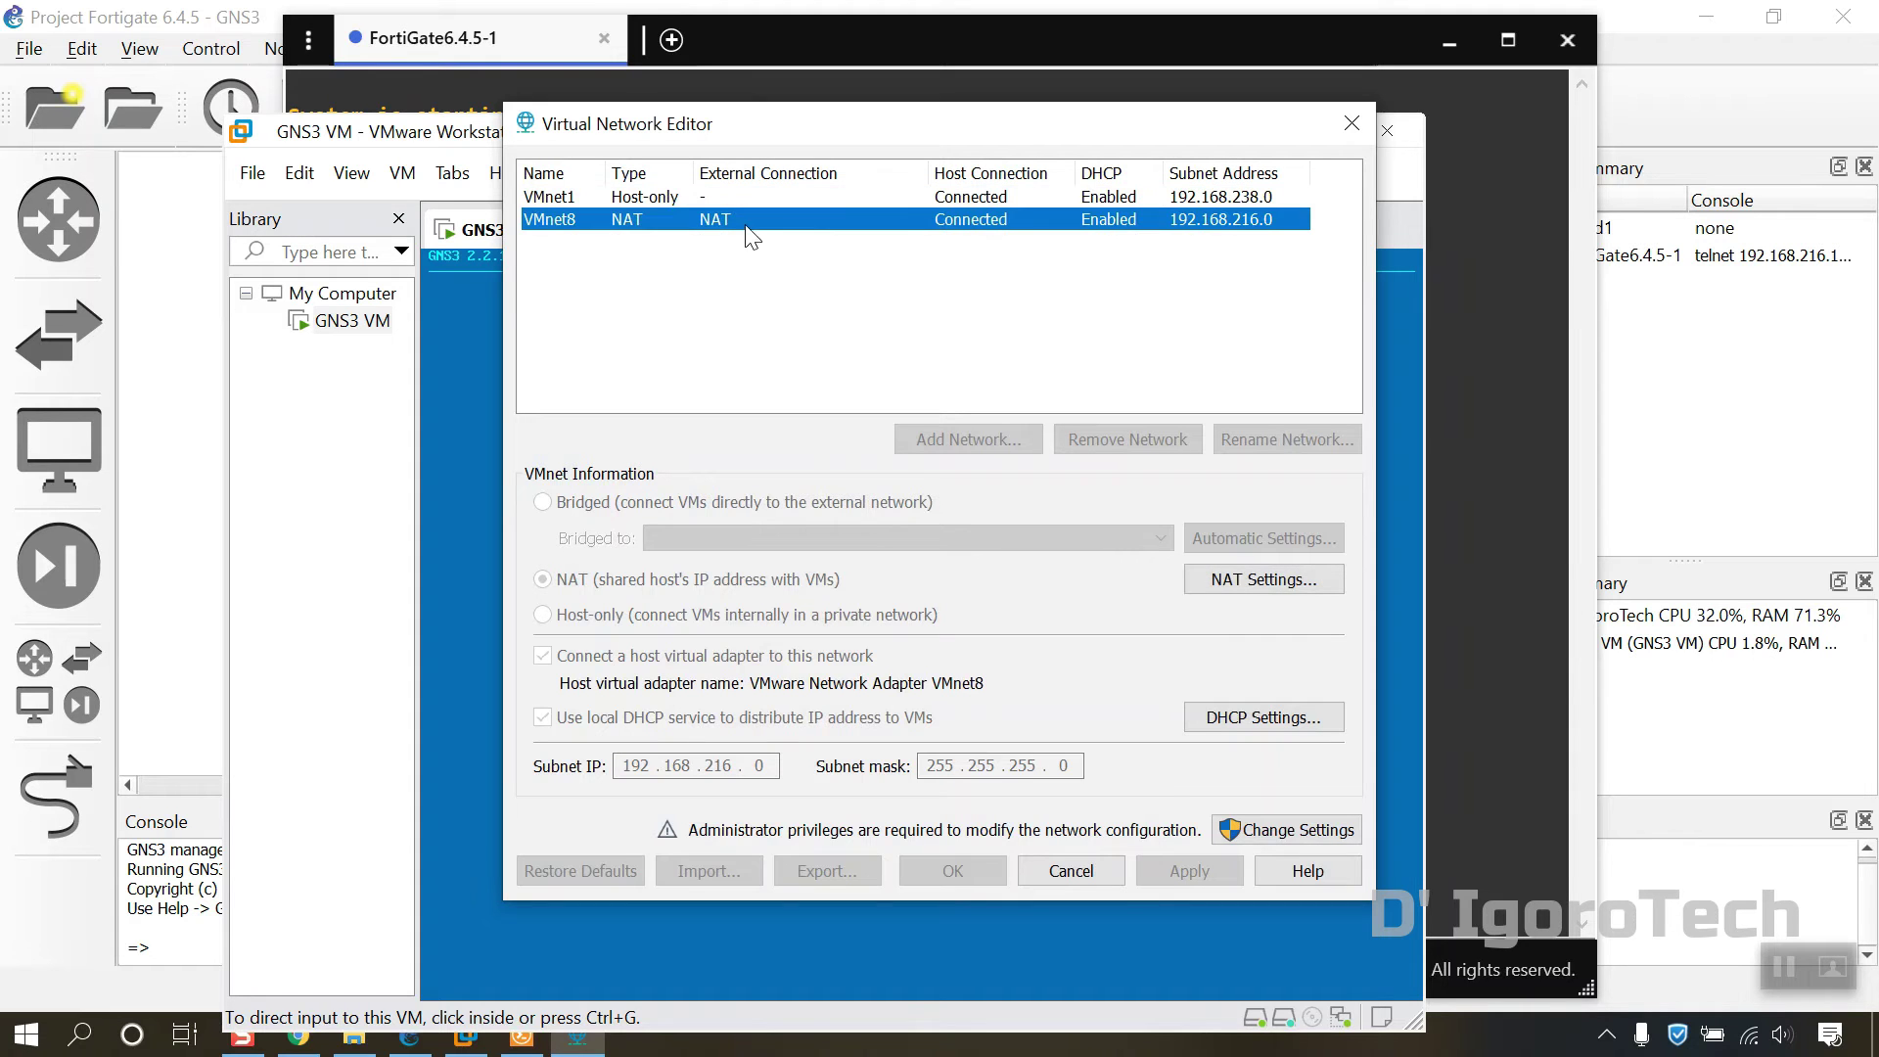
click(1248, 581)
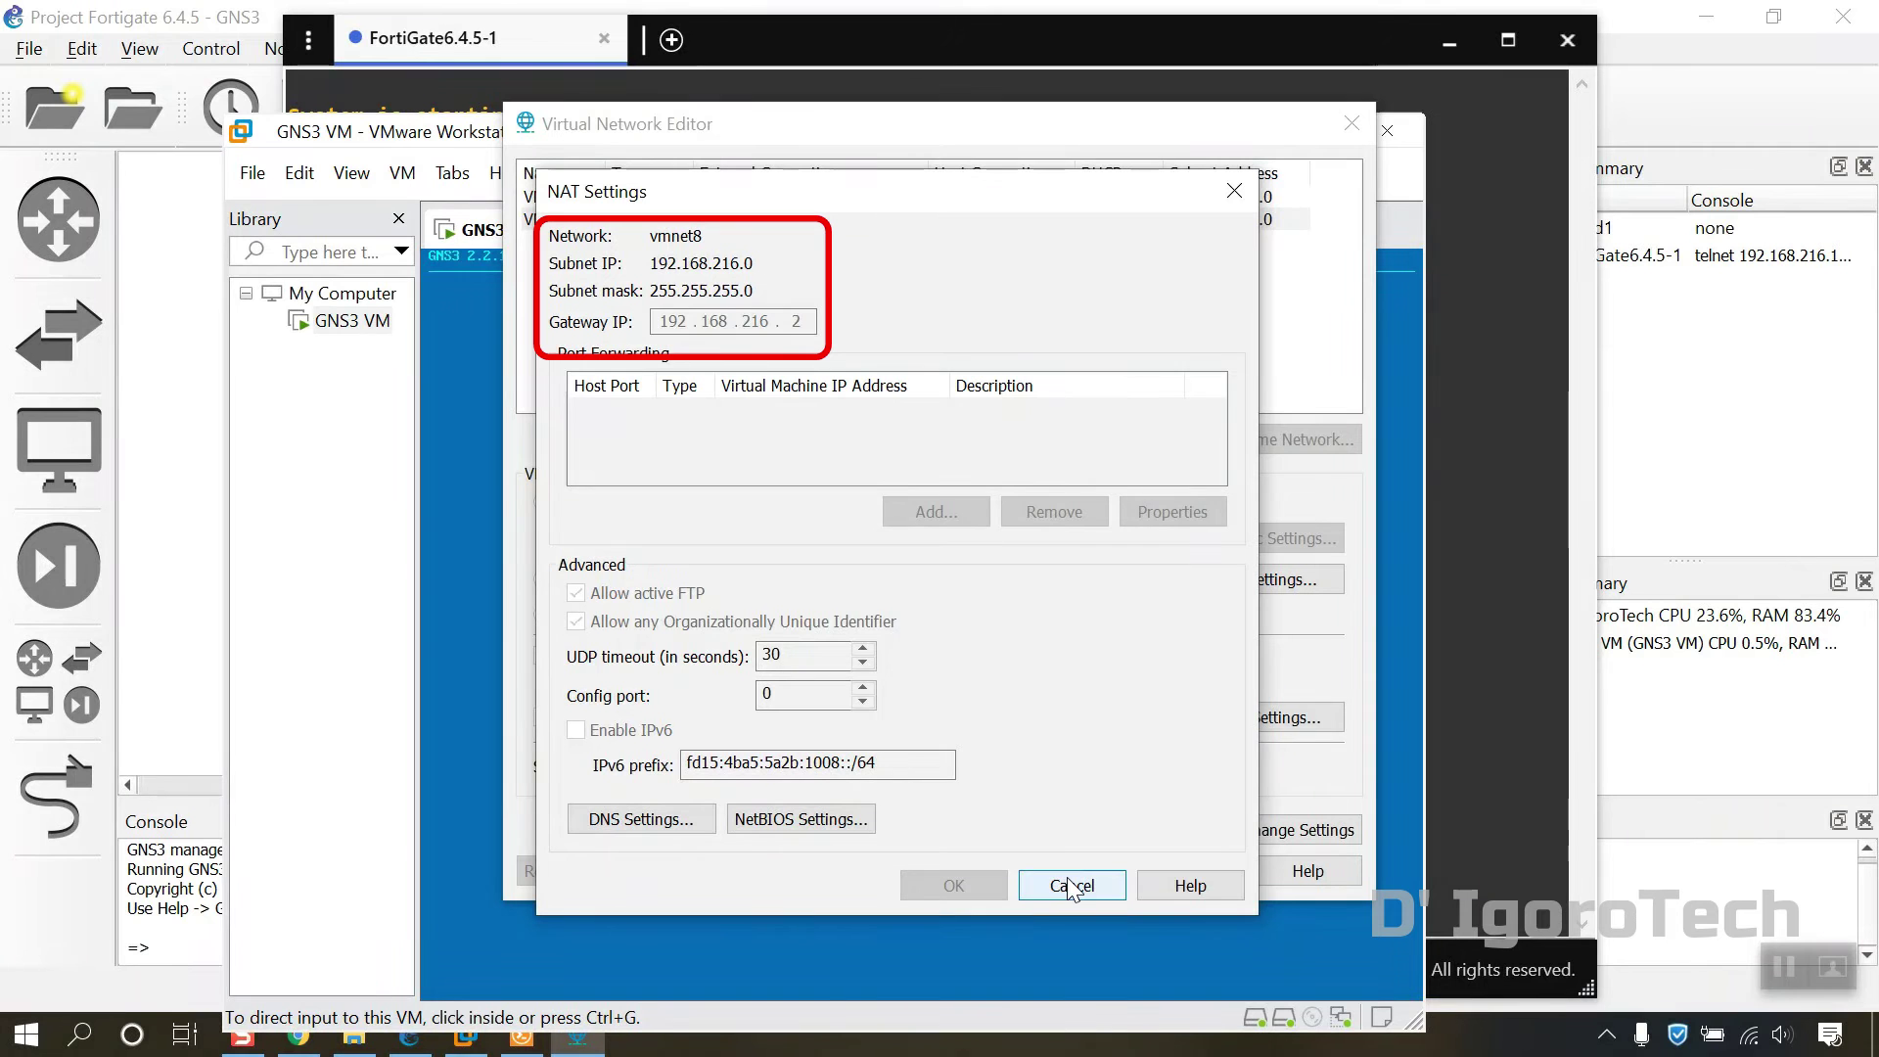
click(1071, 886)
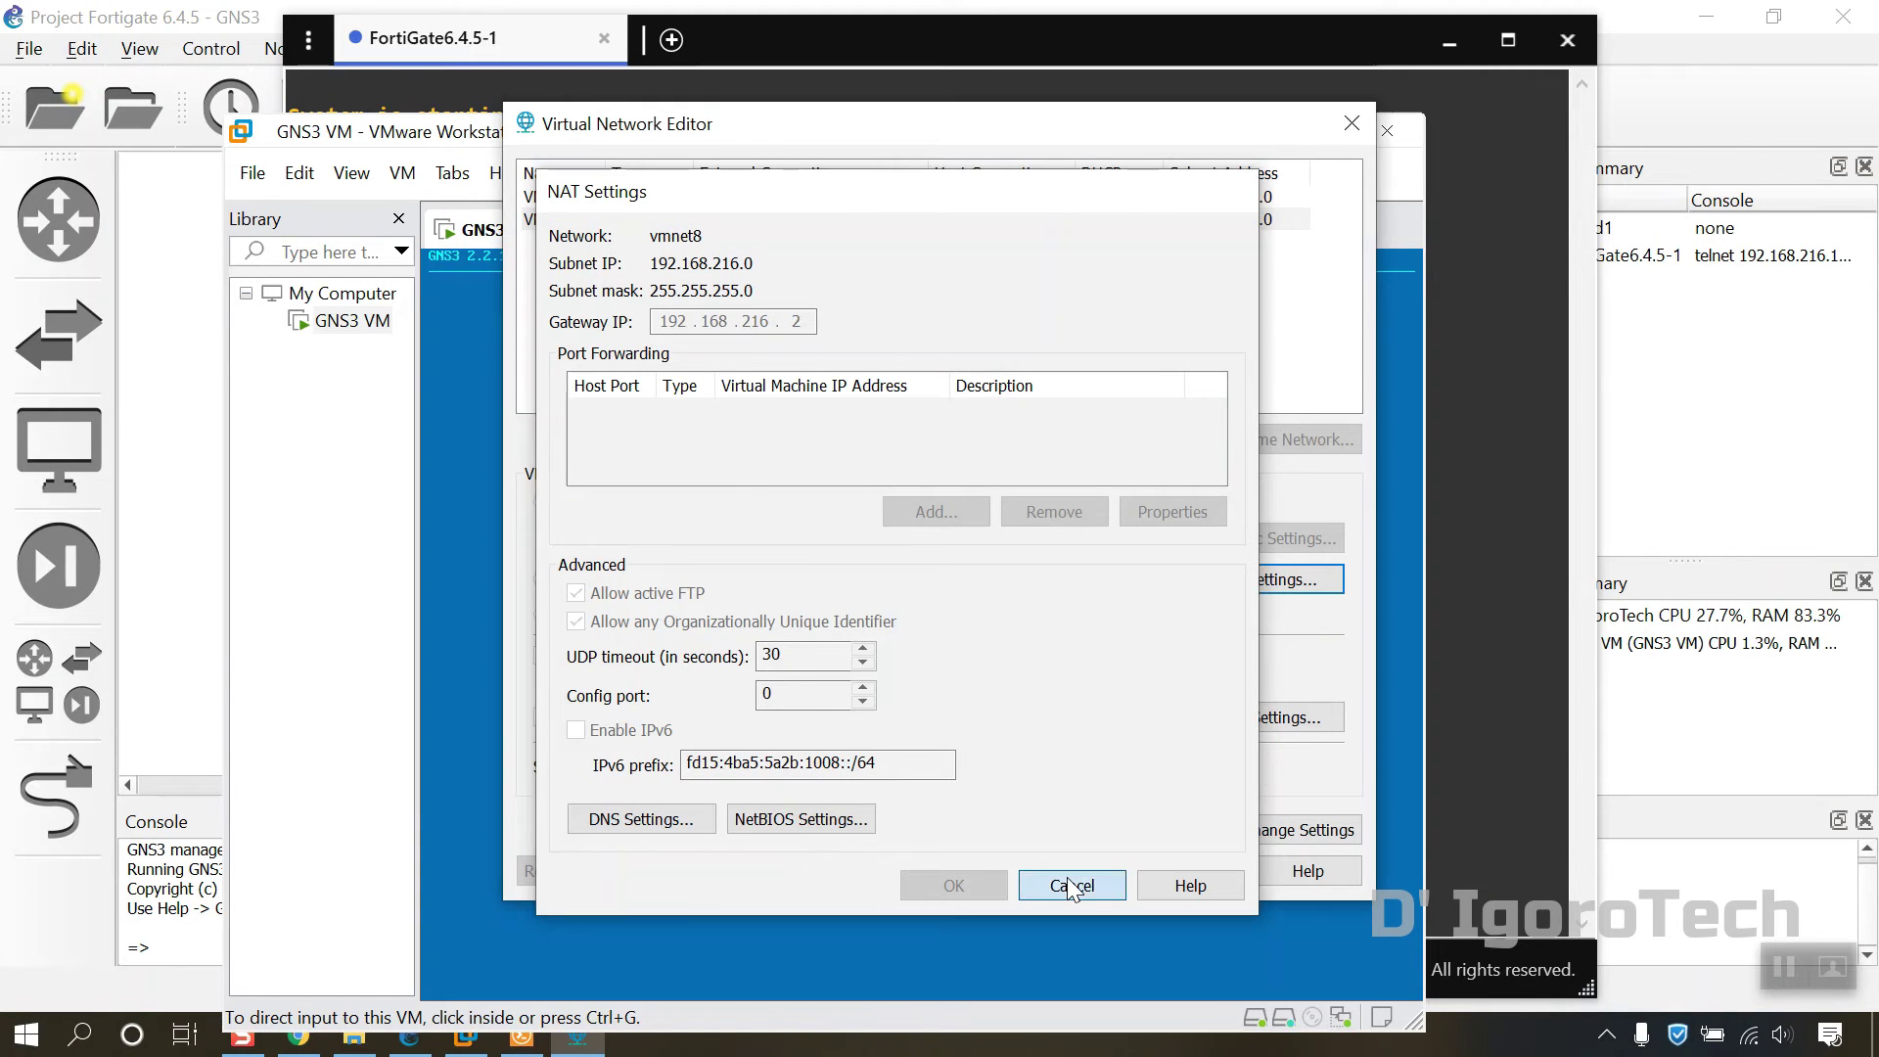
click(1067, 871)
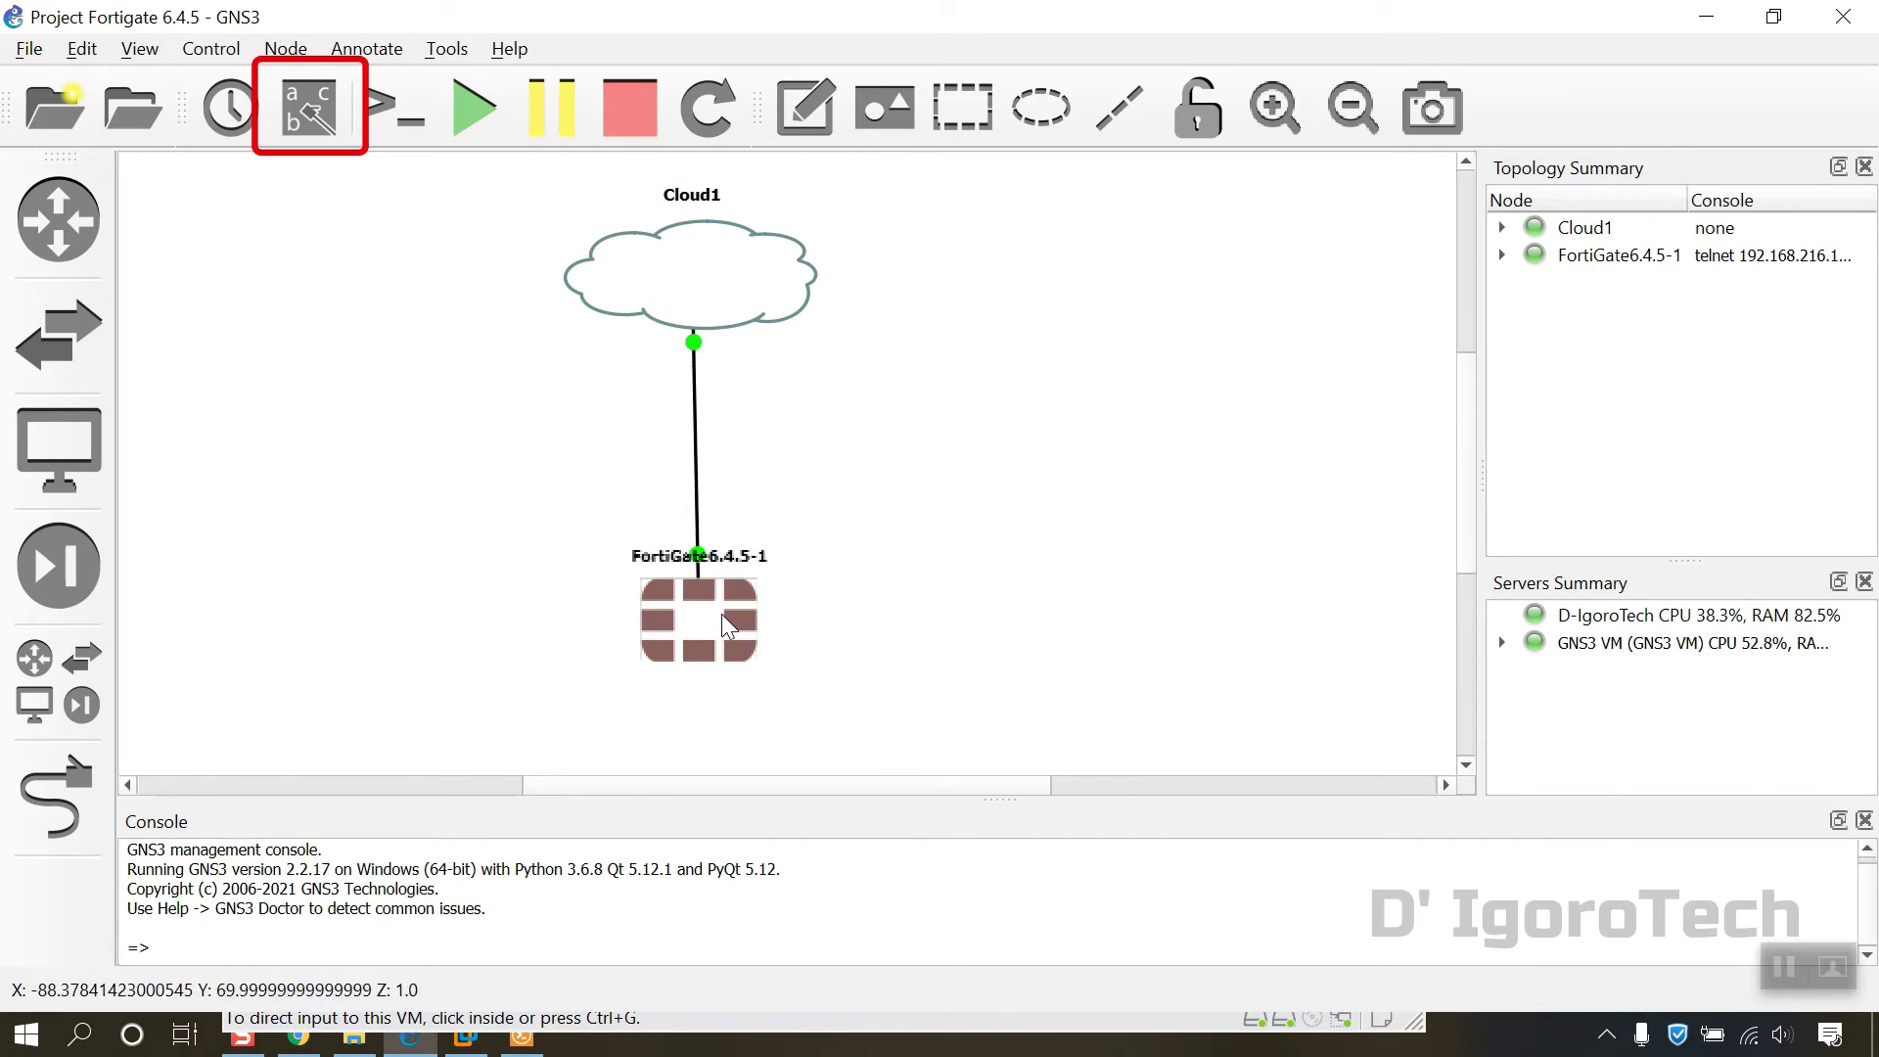
Step: Show interface labels, move the Port1 label, and add a 192.168.216.2 note beside eth0
click(315, 102)
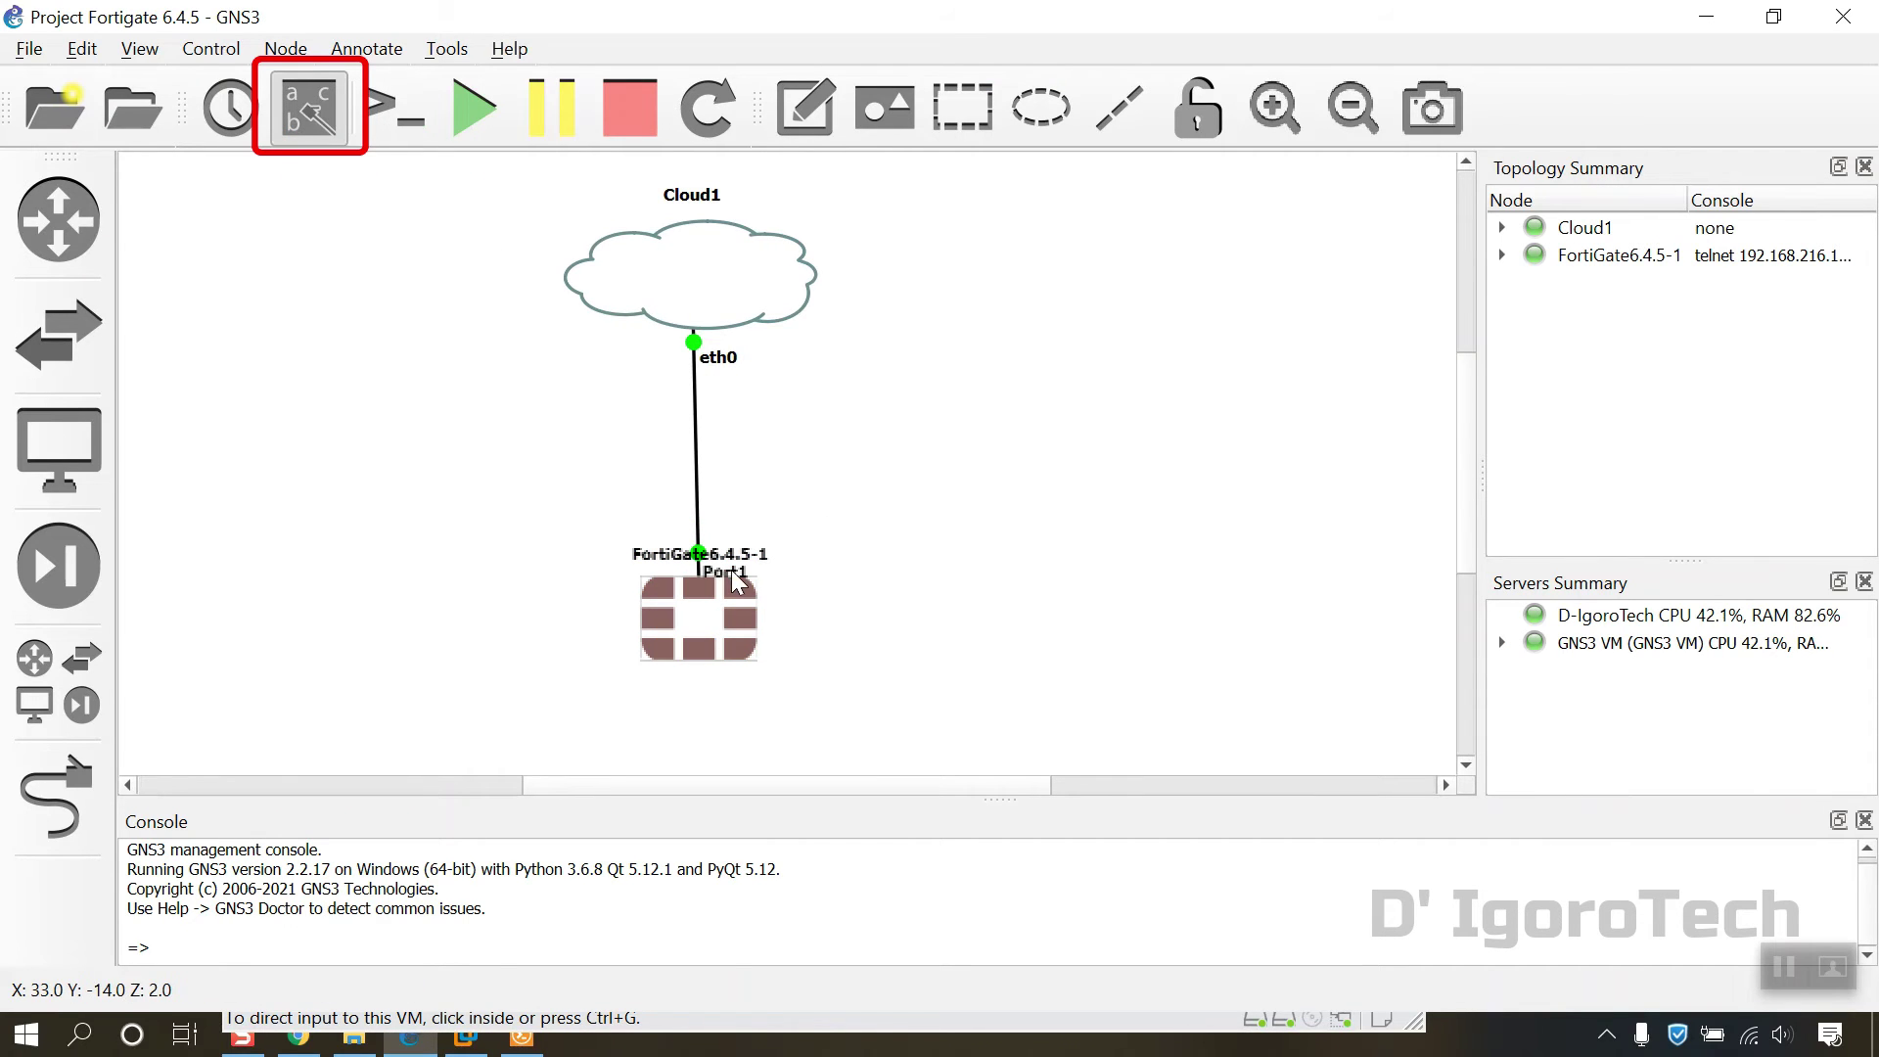
drag(734, 572, 737, 544)
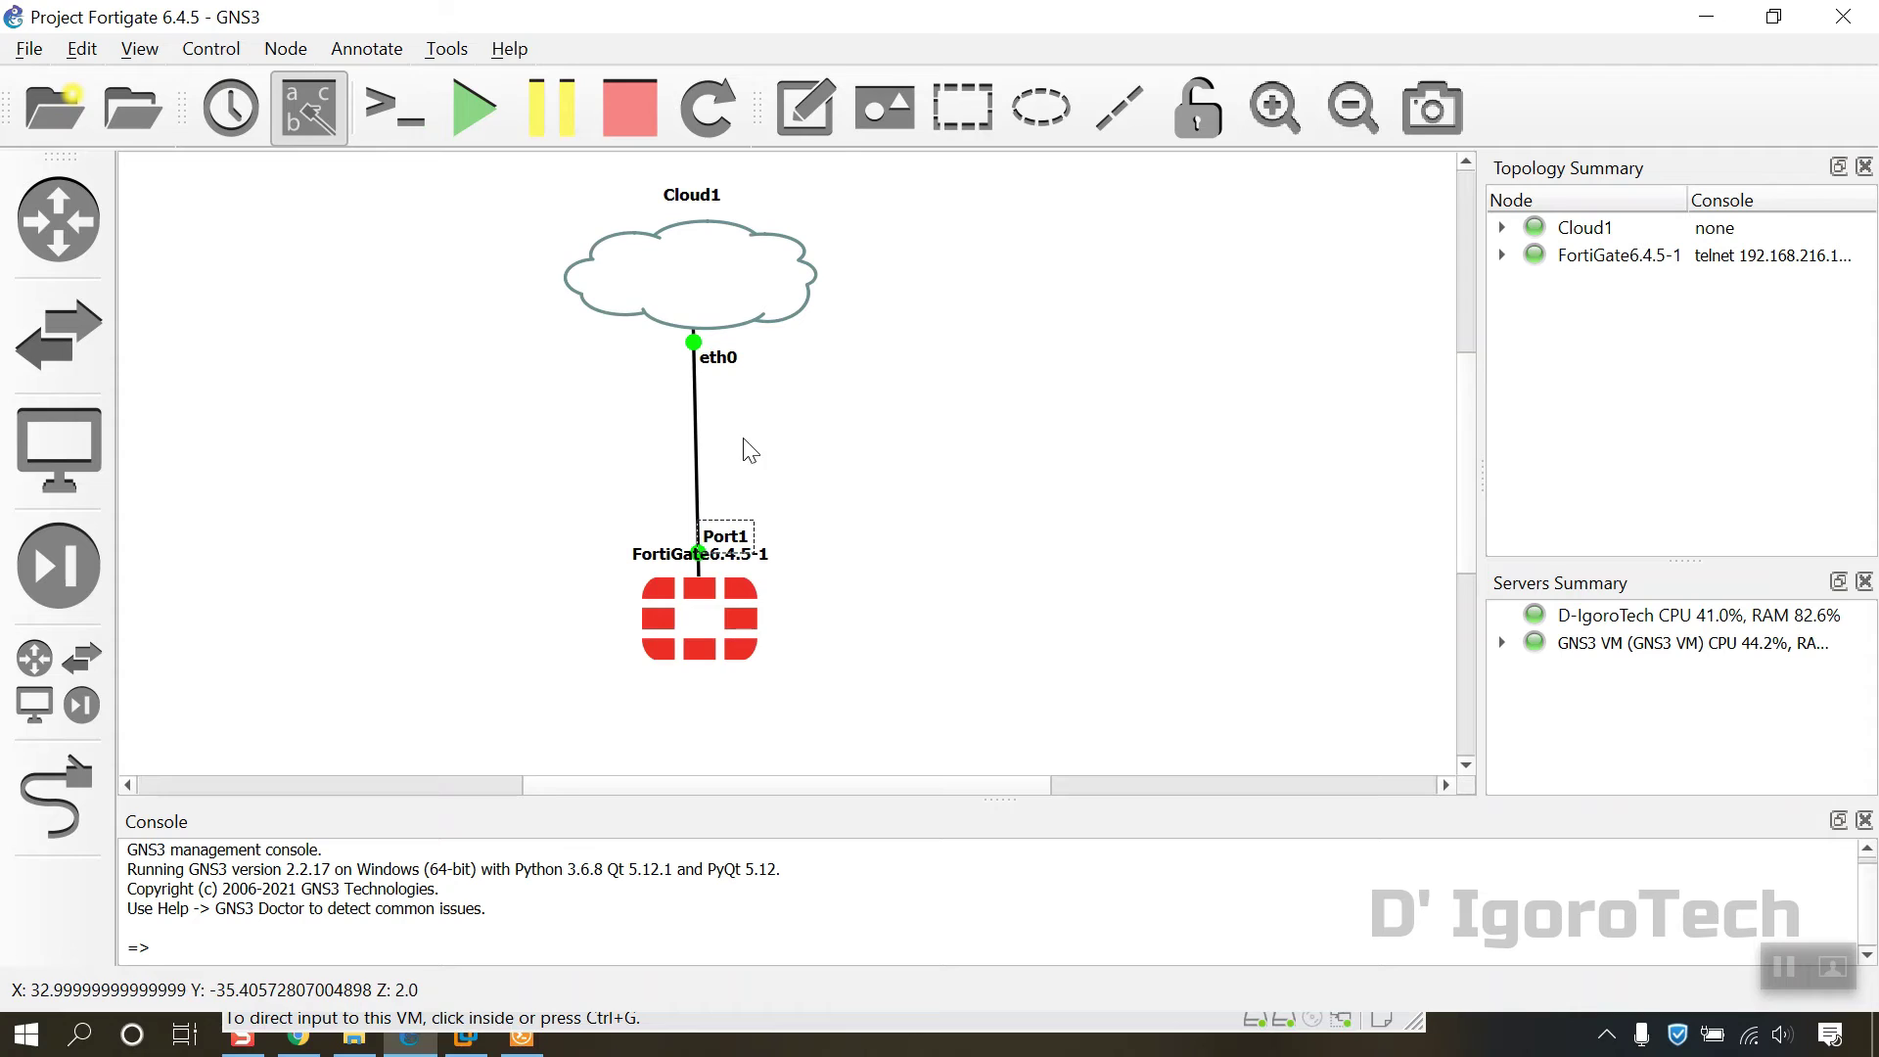
click(801, 110)
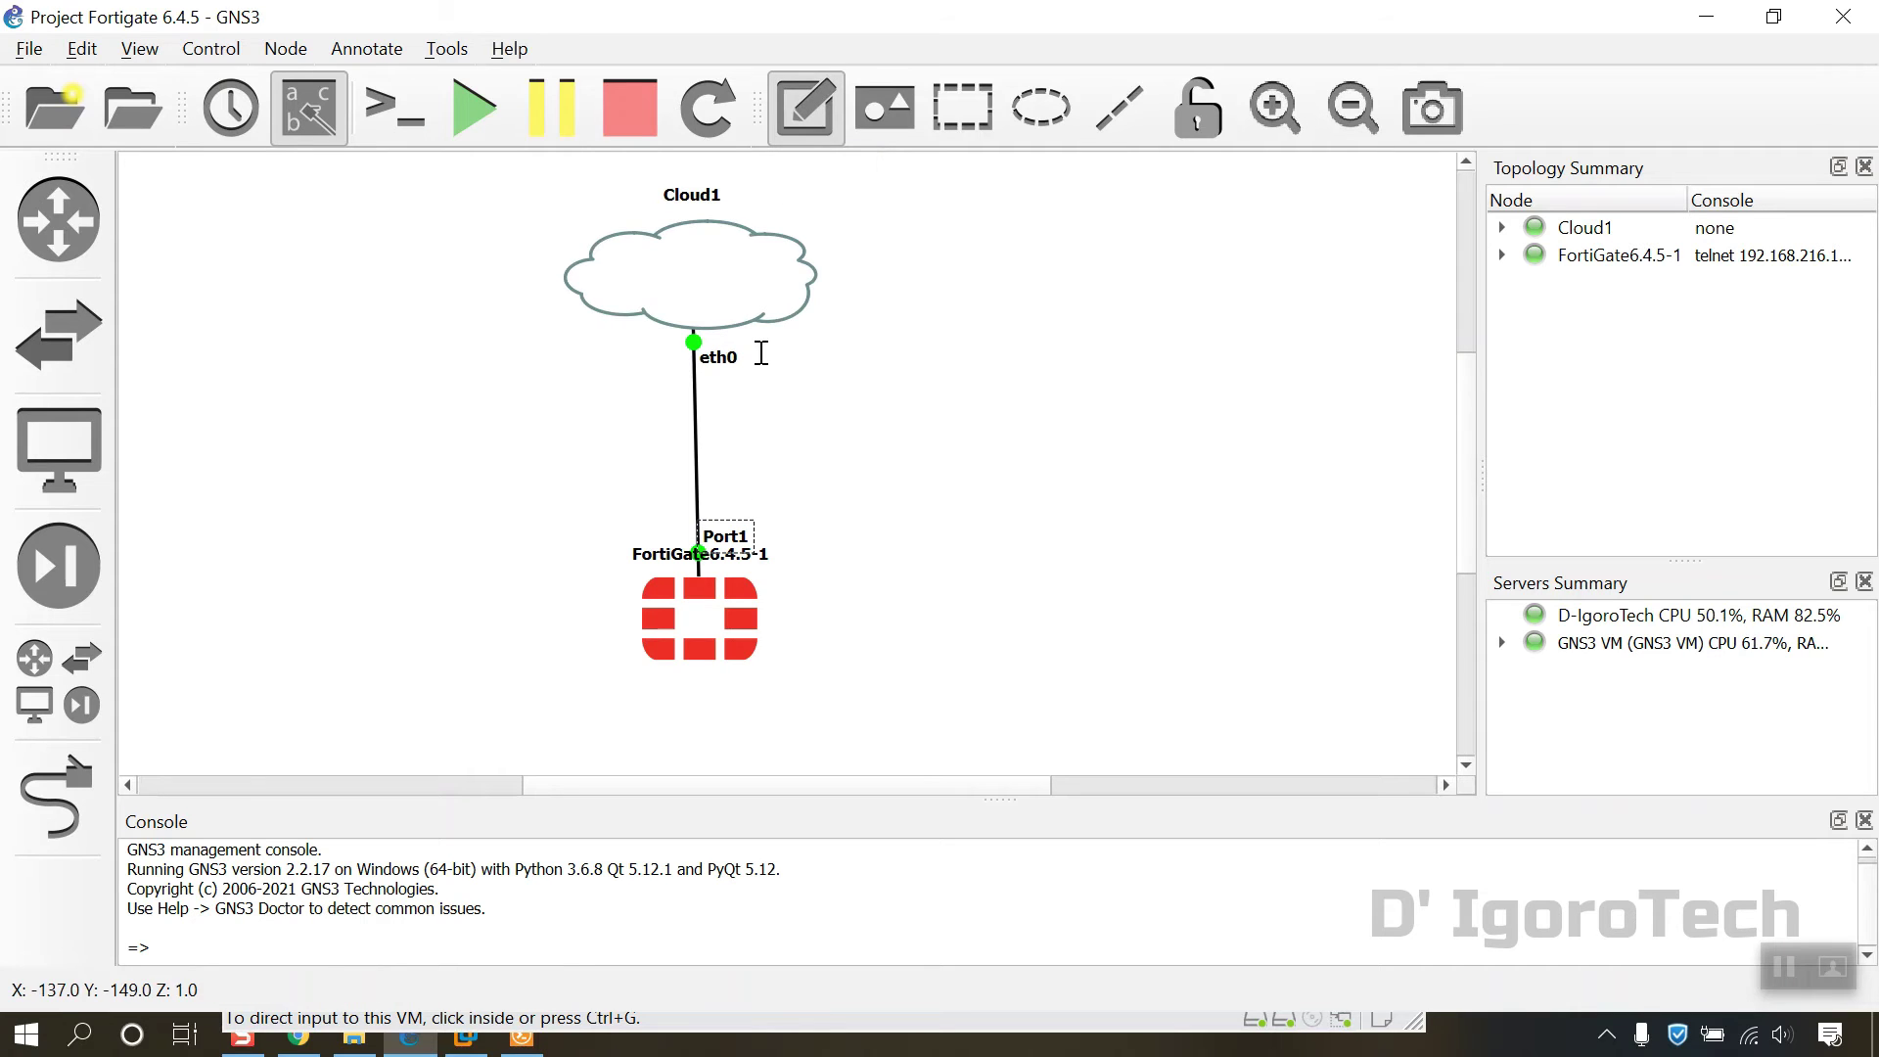
click(708, 383)
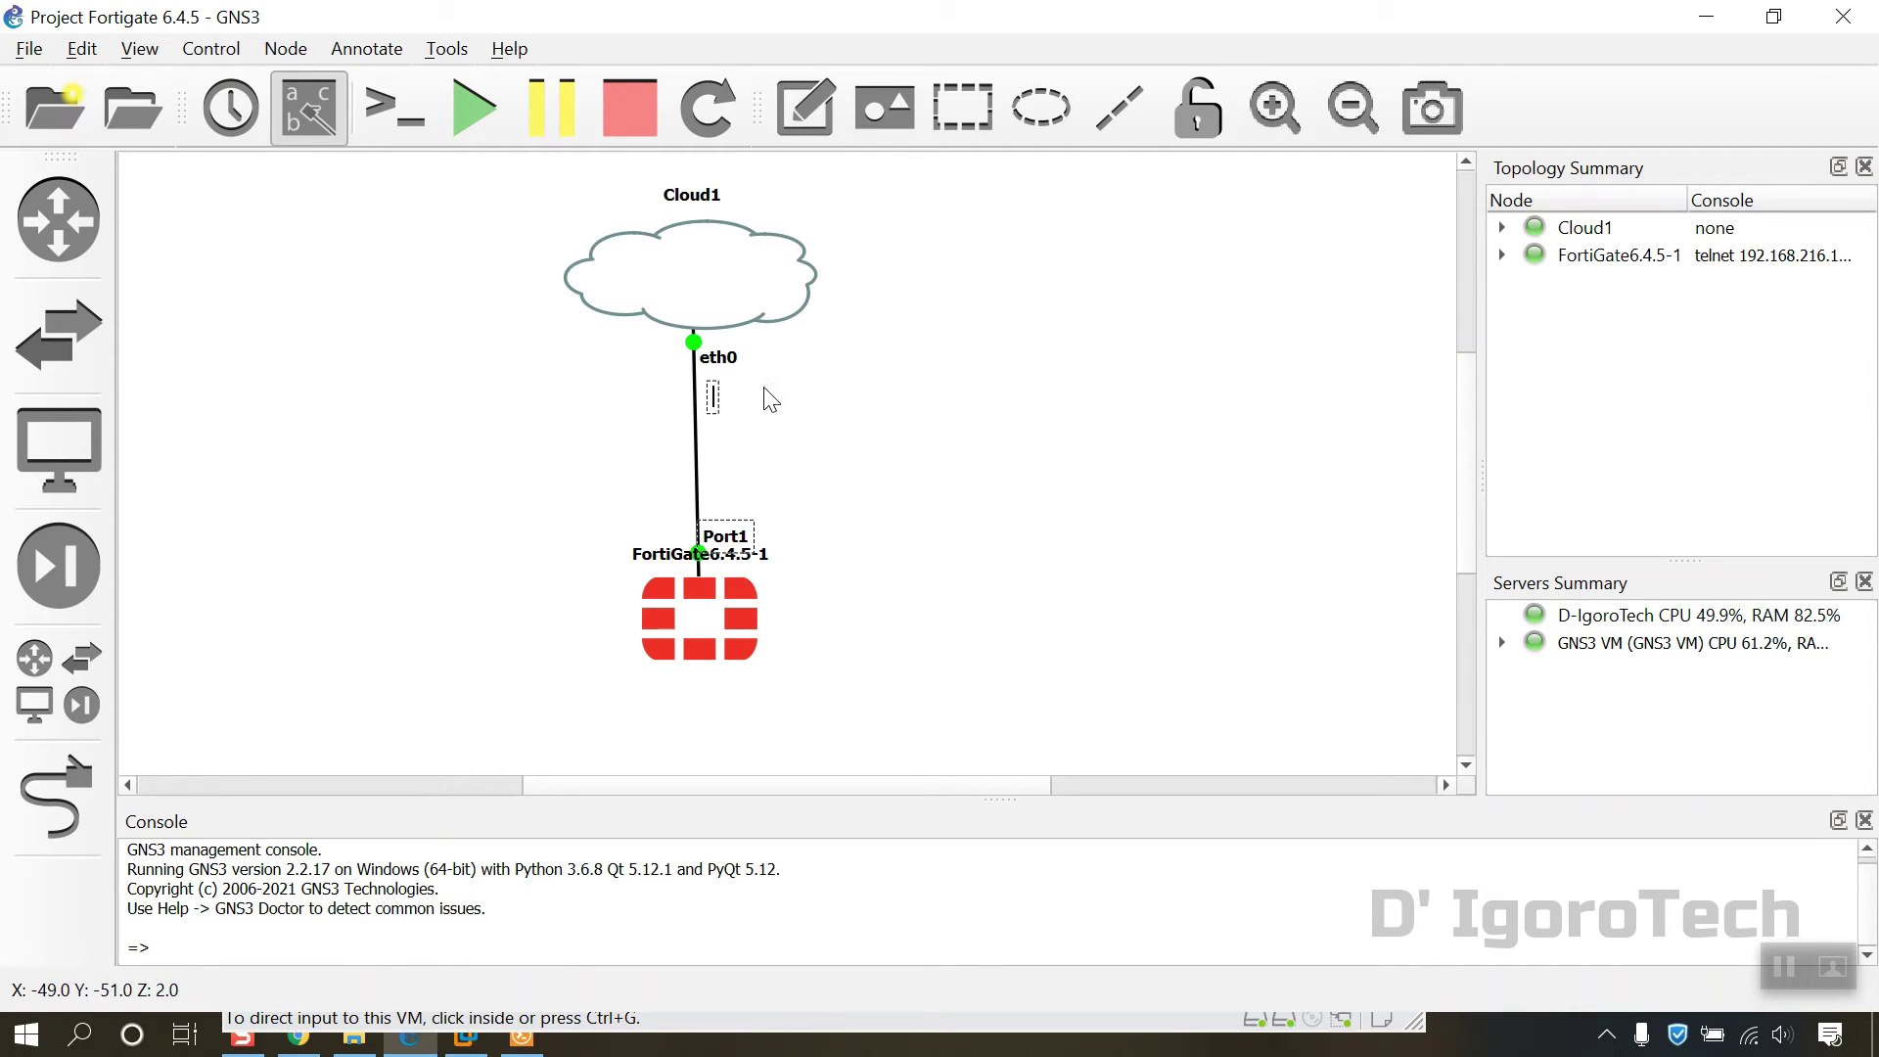
text(192.168.)
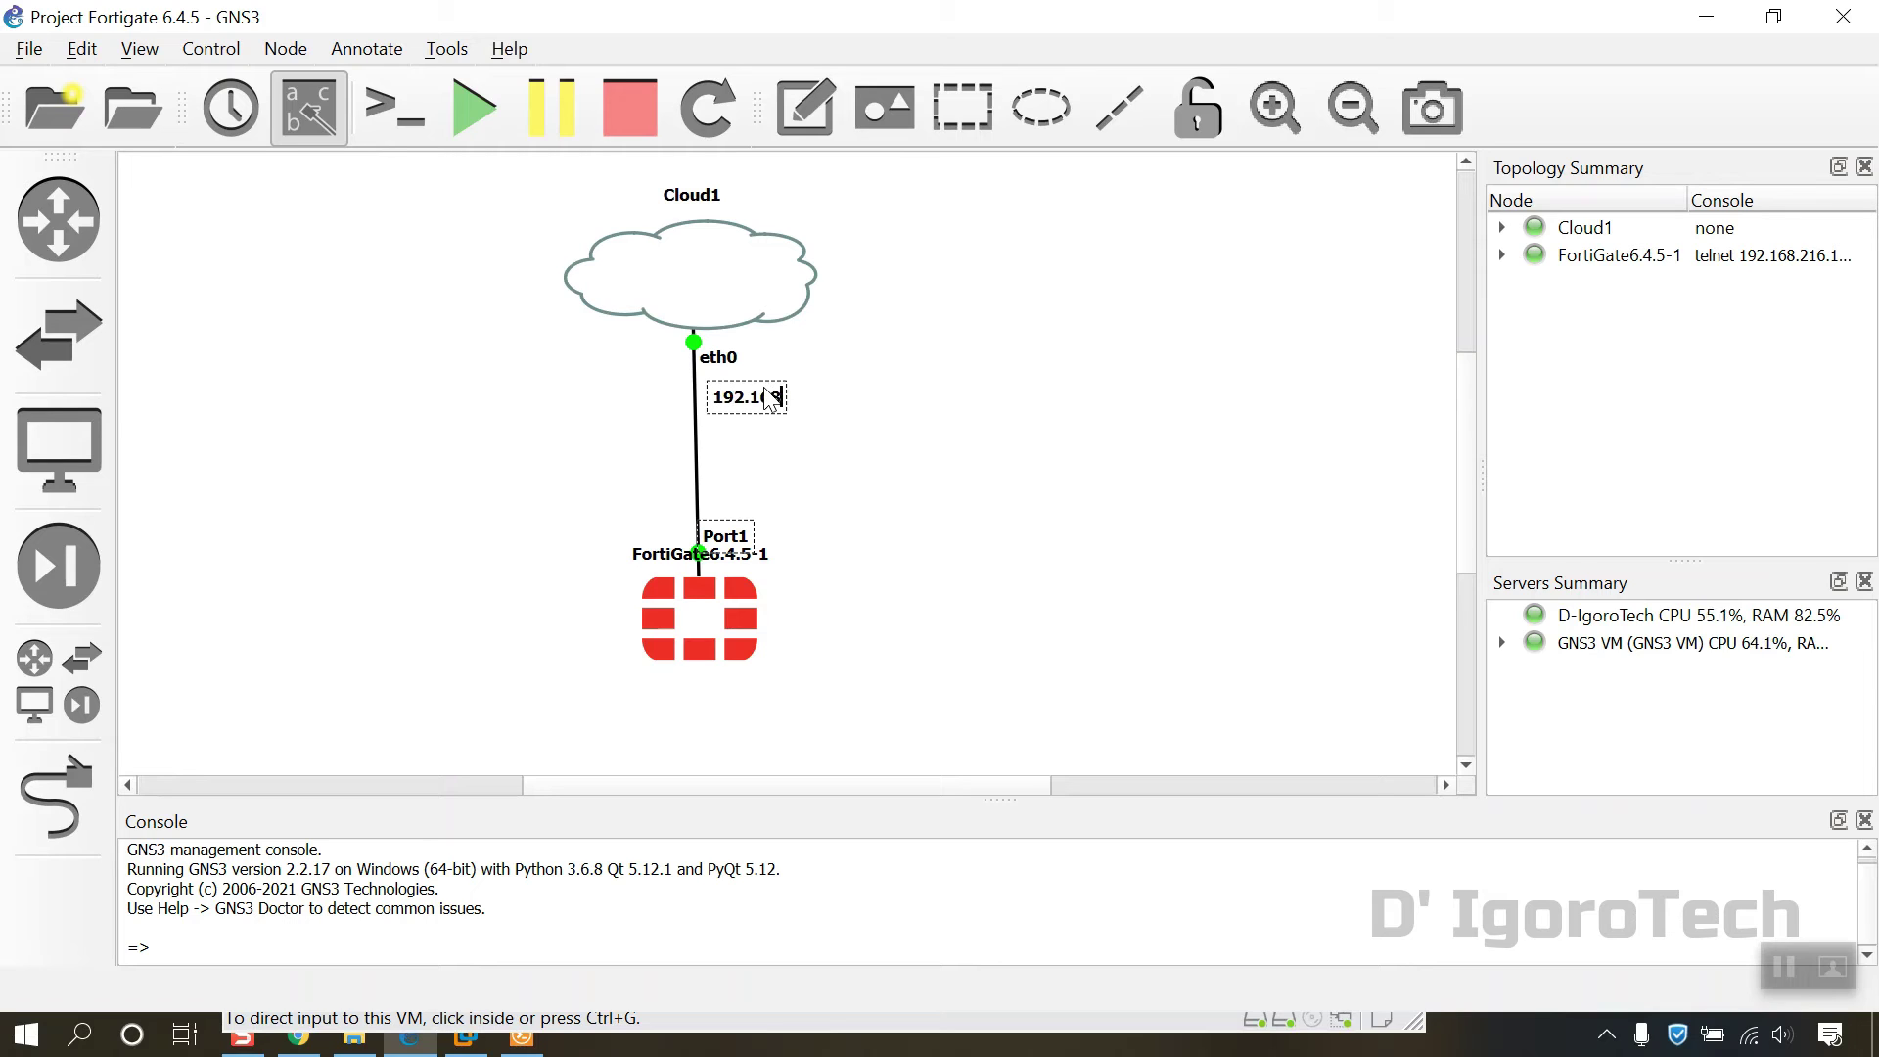
text(216.2)
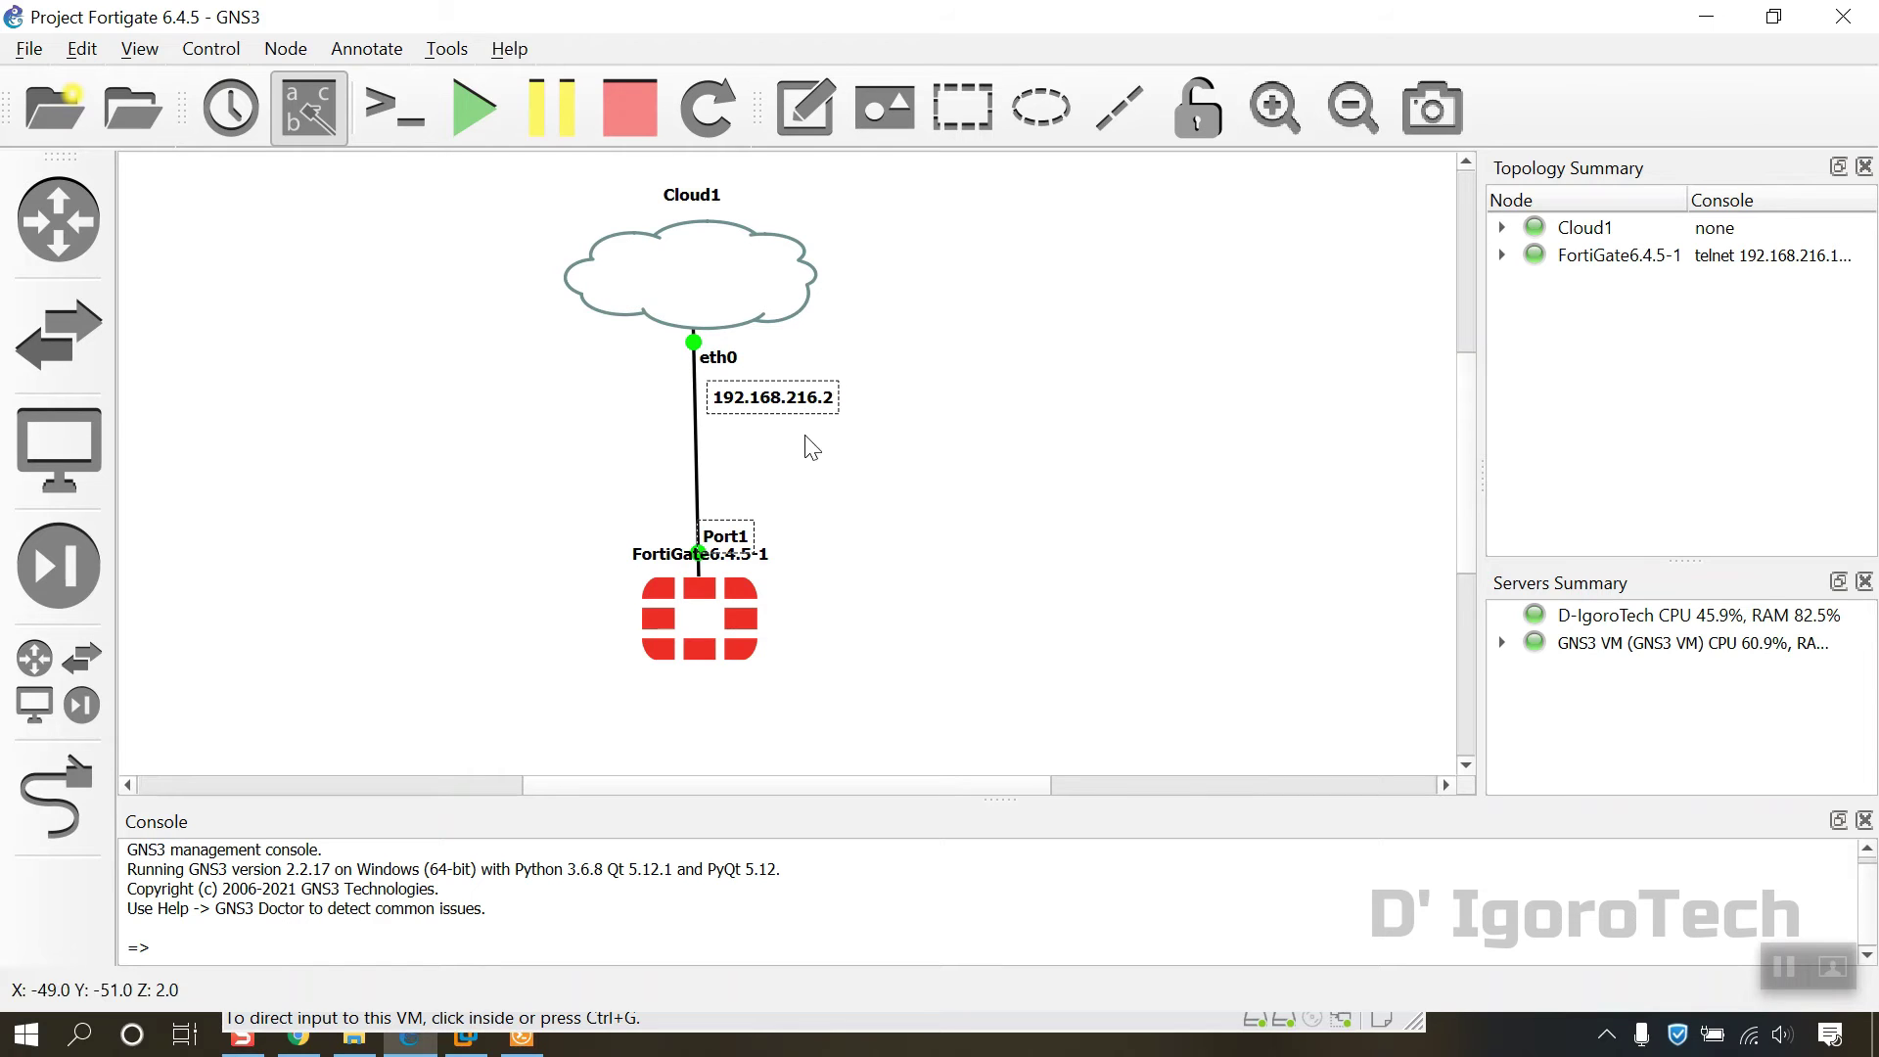
click(811, 449)
Step: Add a second note reading 192.168.216.10 near the Port1 end of the link
click(815, 110)
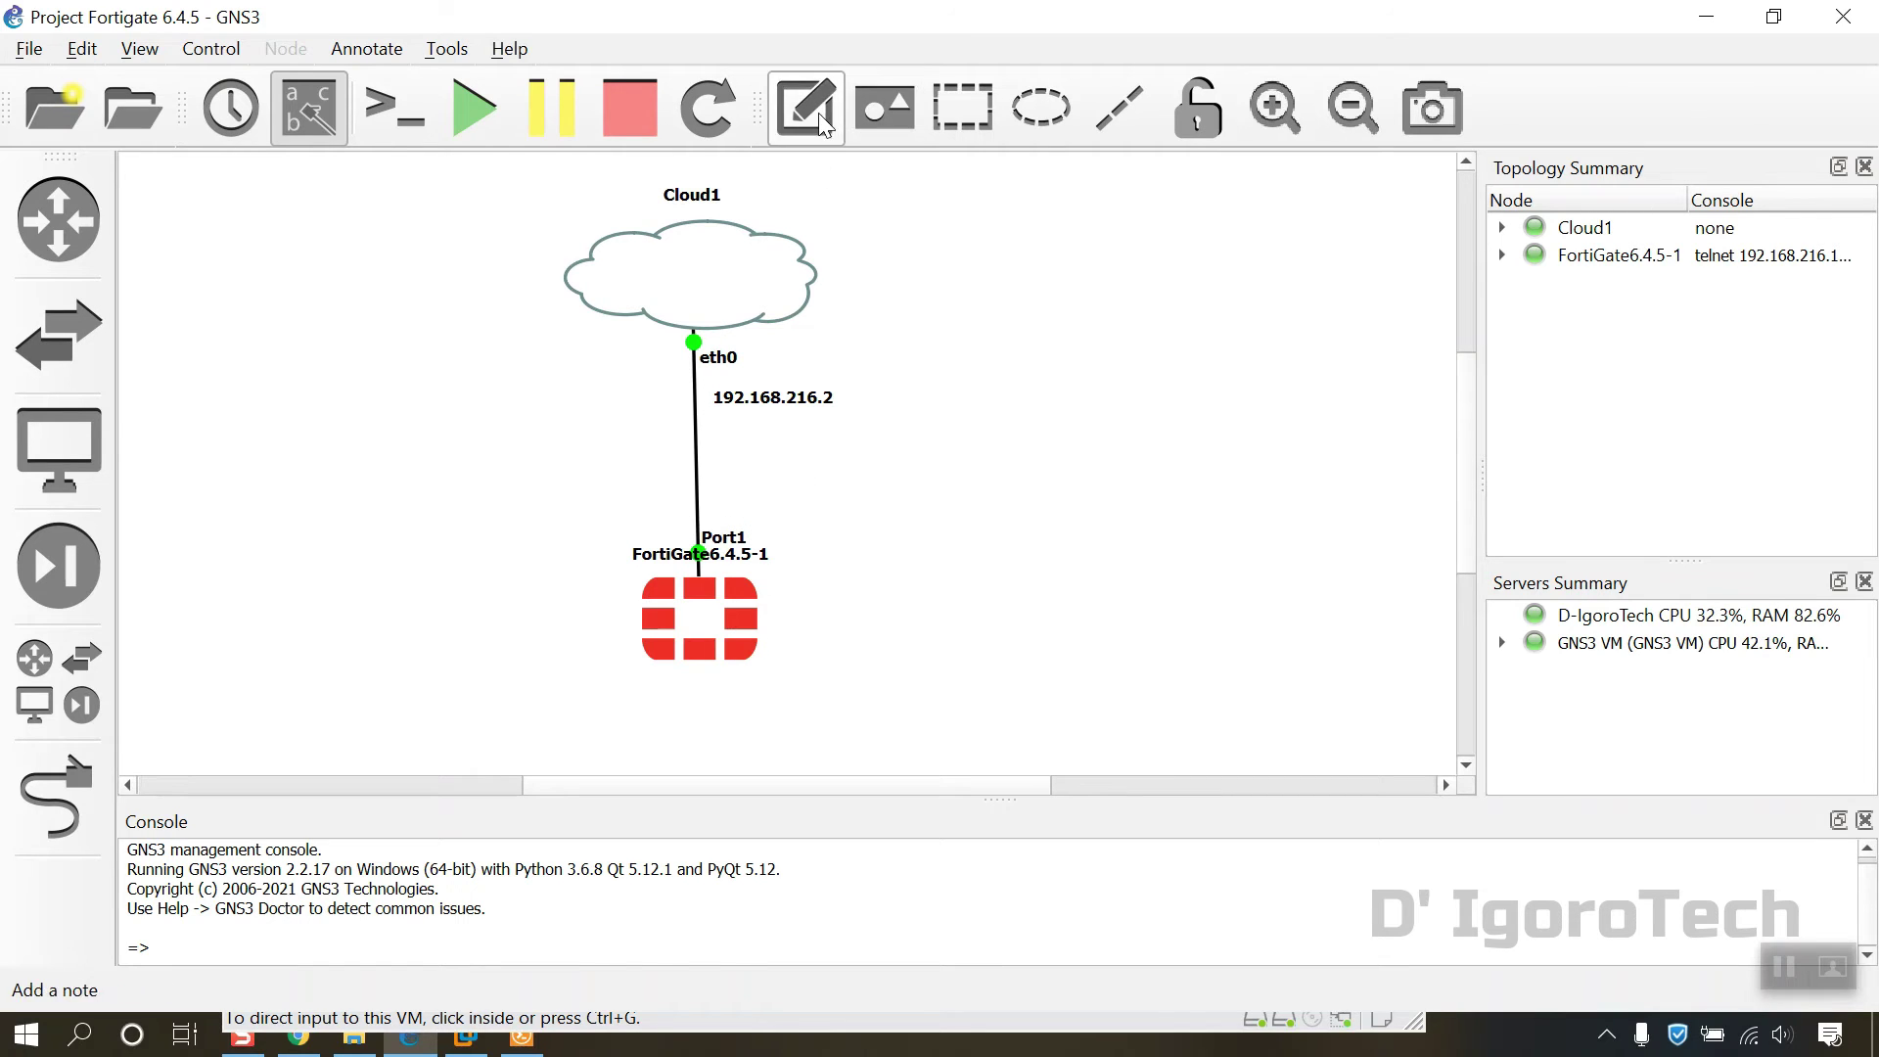
click(725, 489)
text(19)
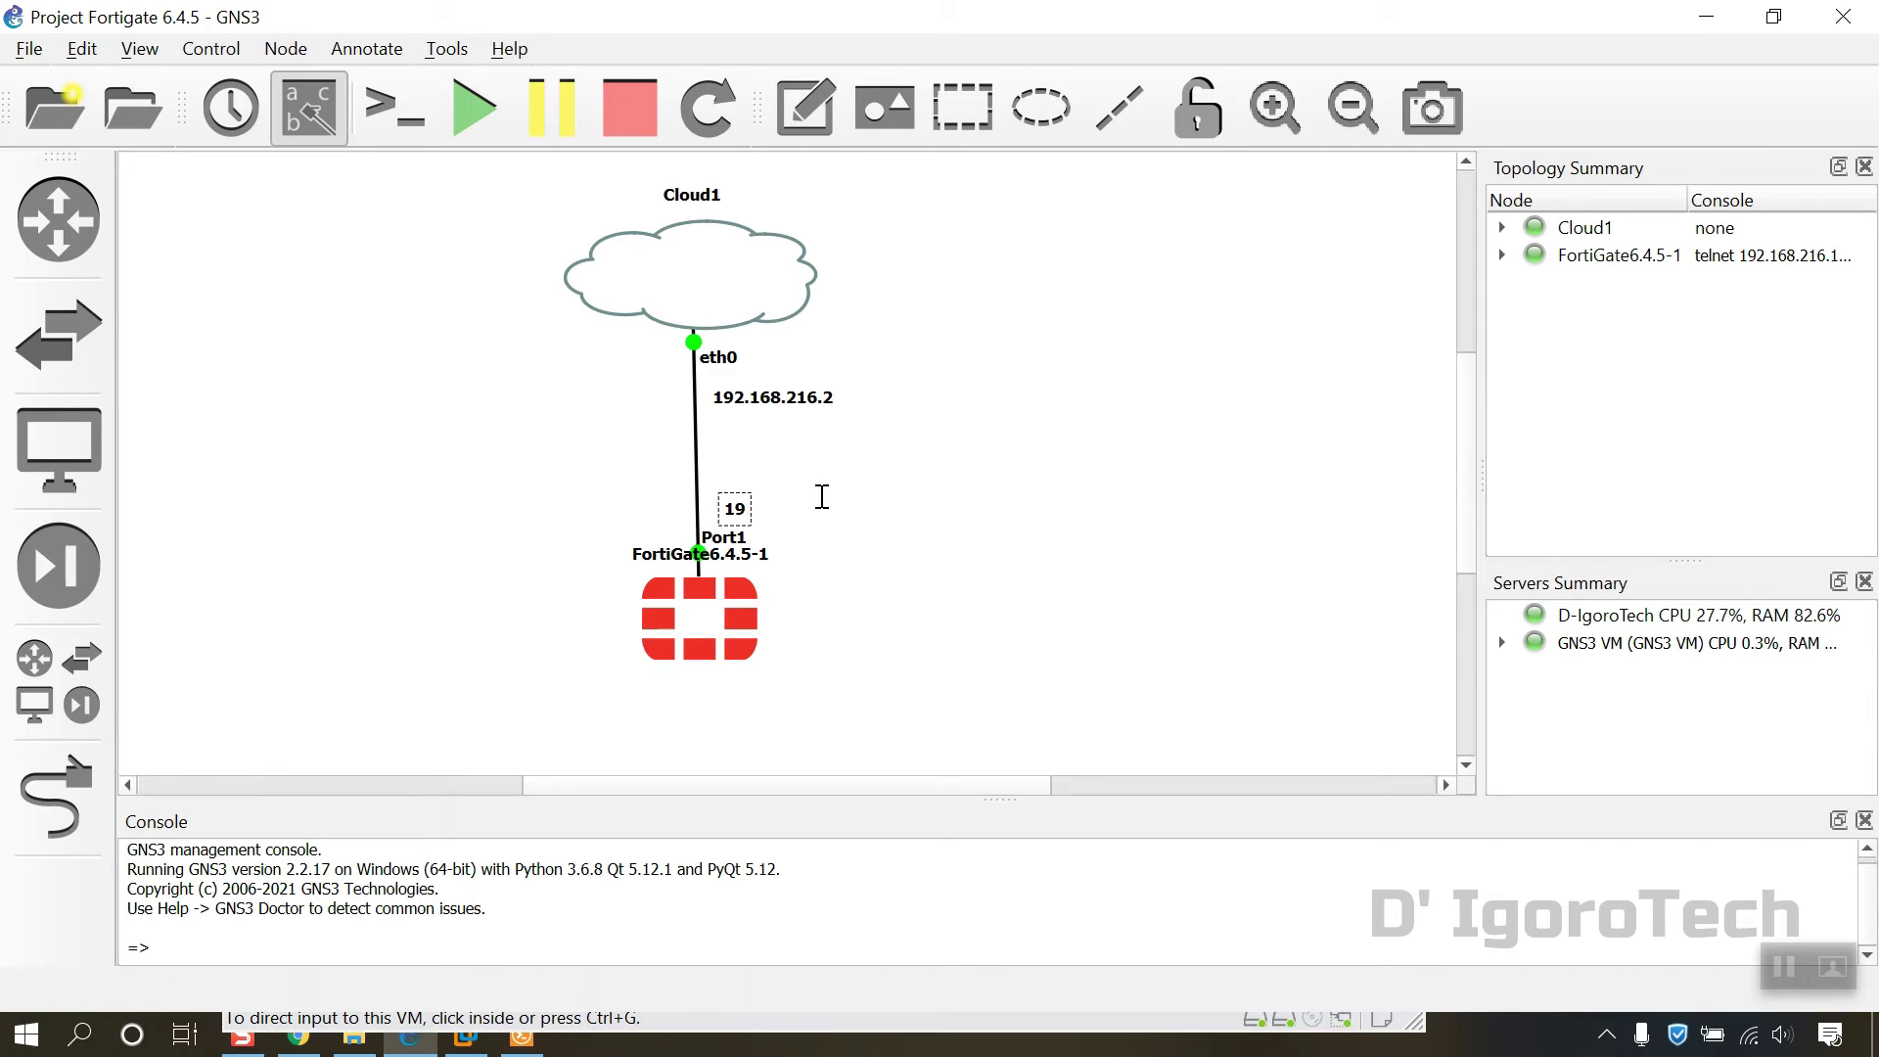
text(2.168.216.10)
click(813, 545)
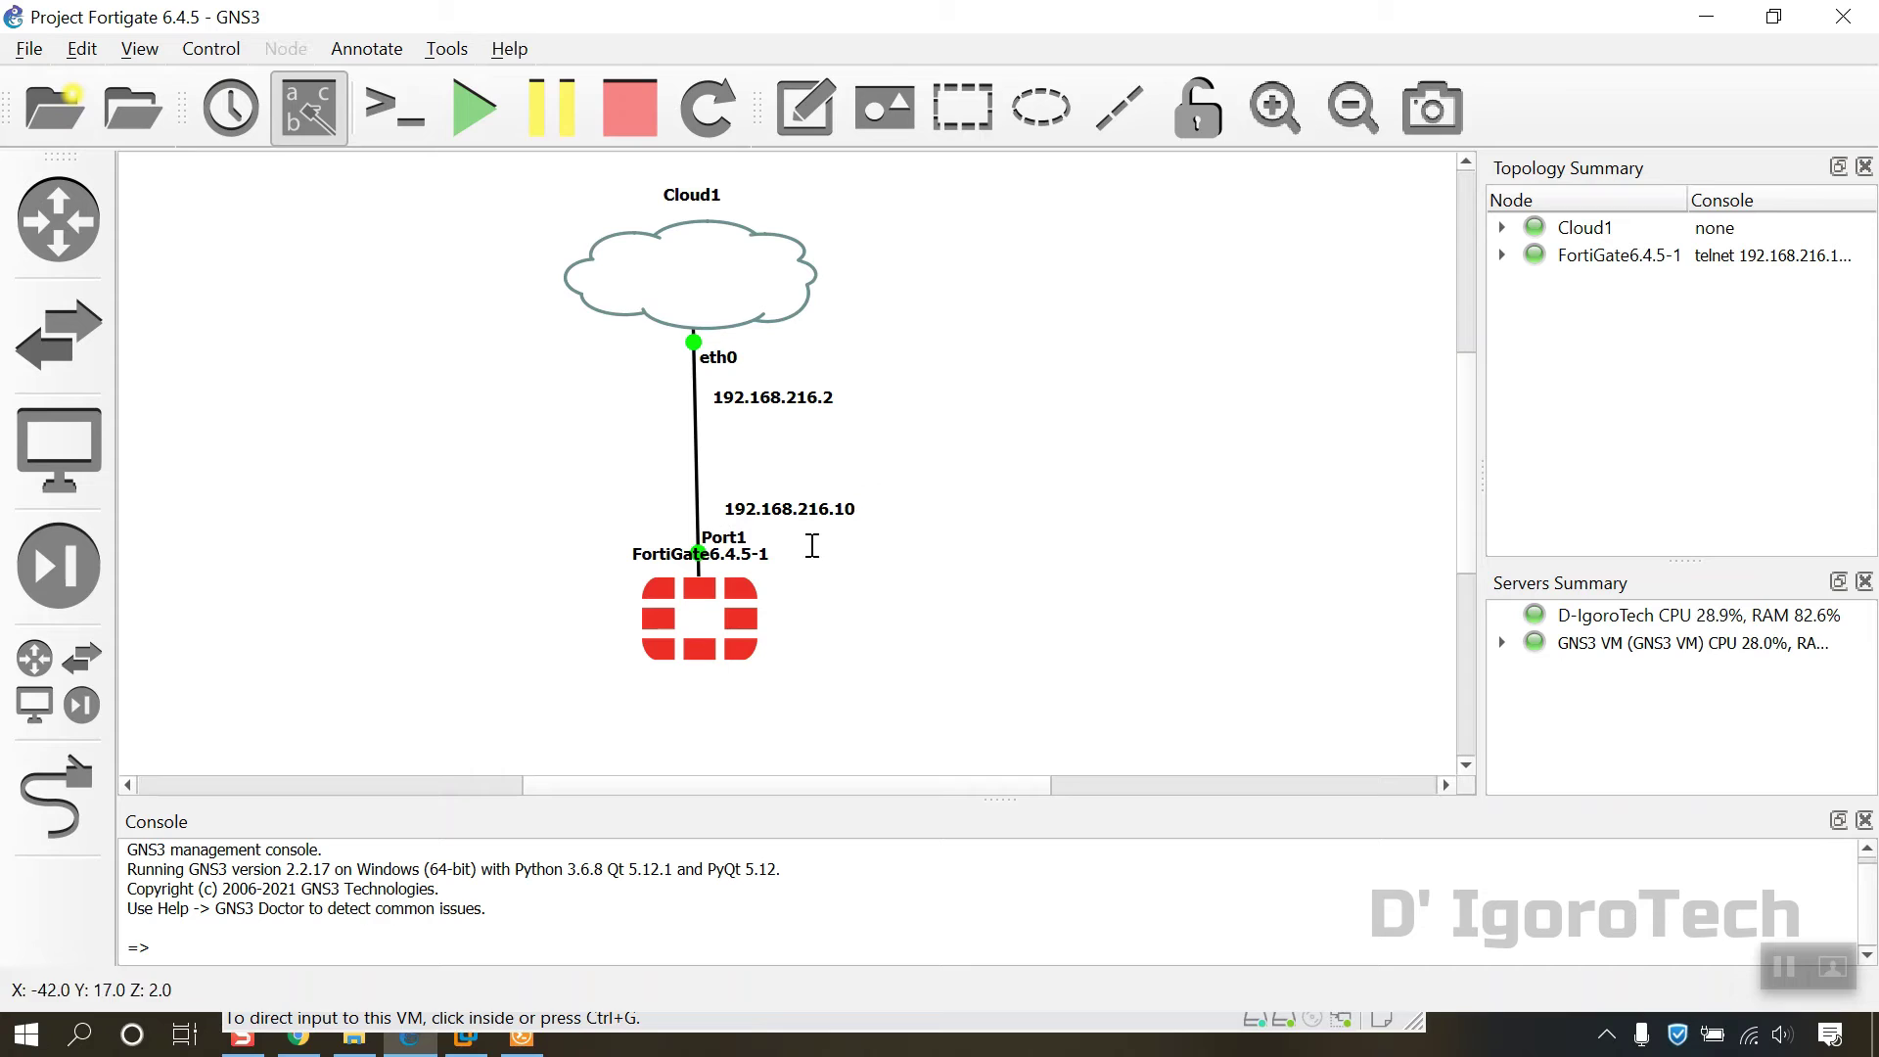
click(803, 511)
drag(805, 520, 797, 523)
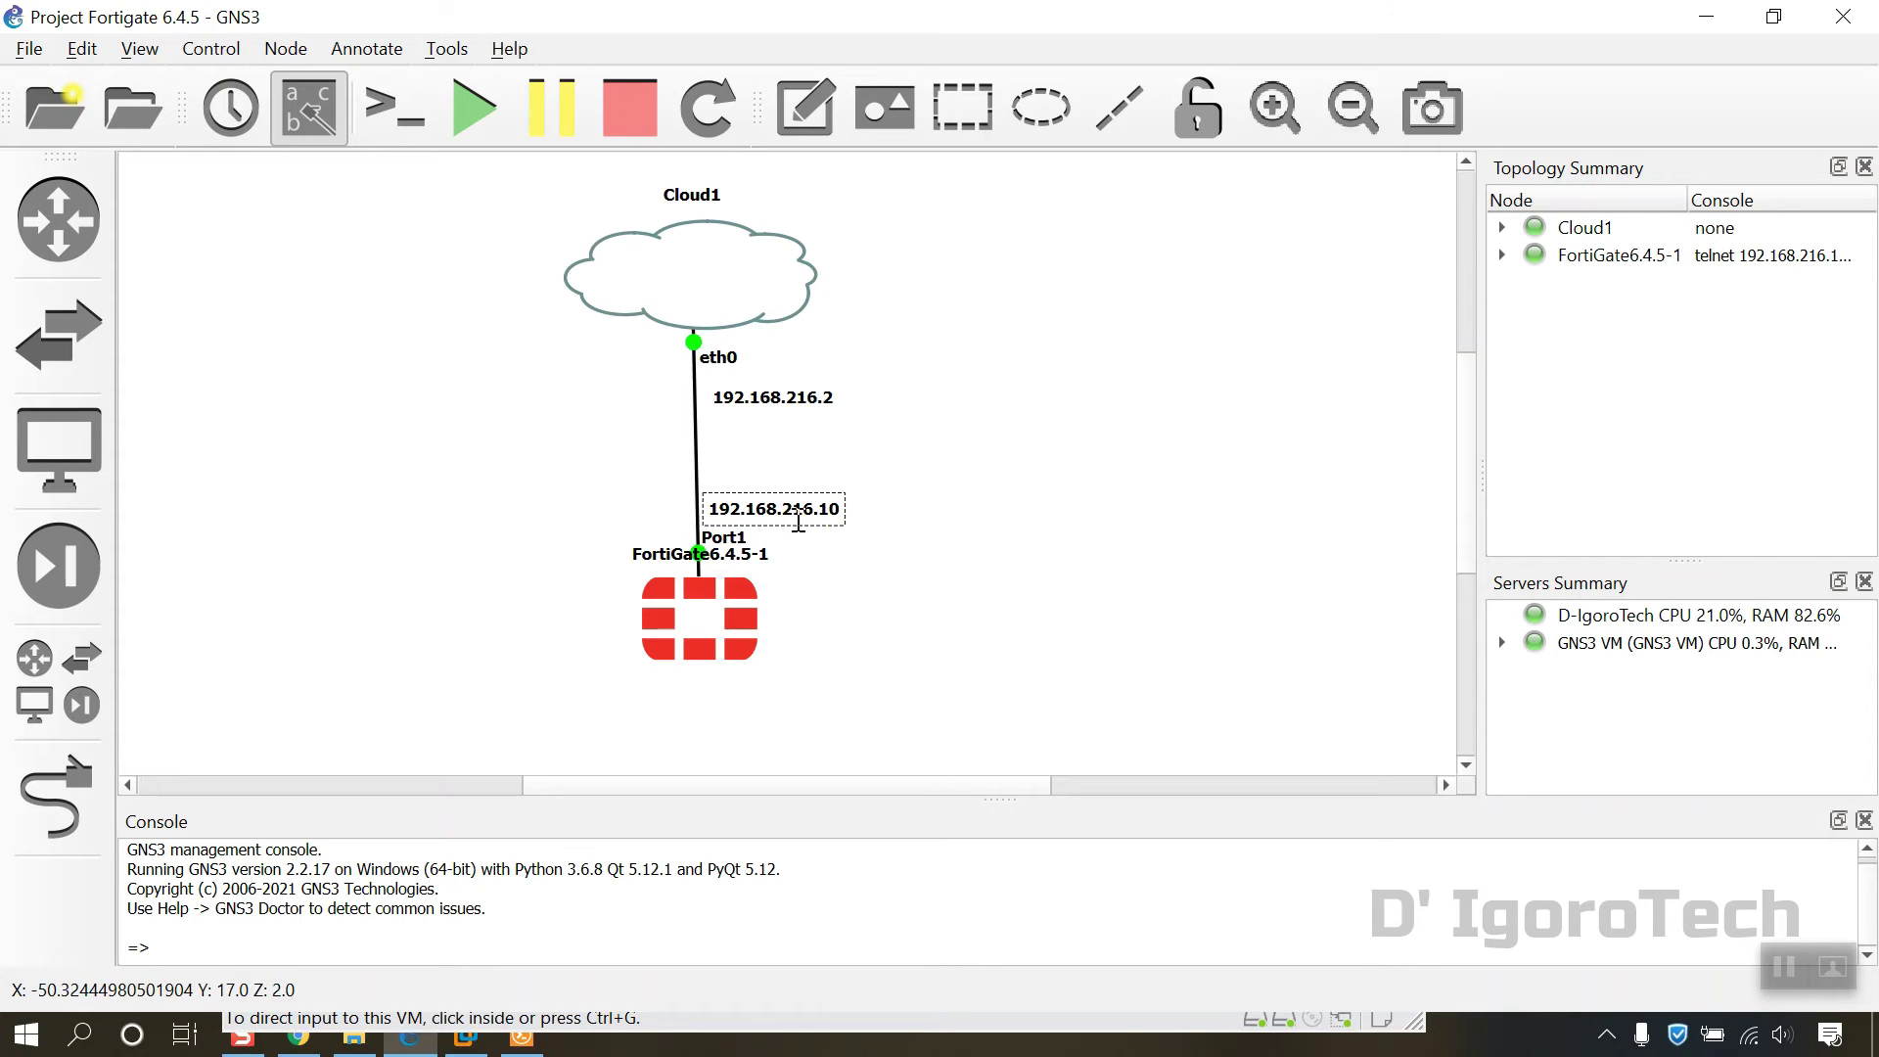
click(961, 550)
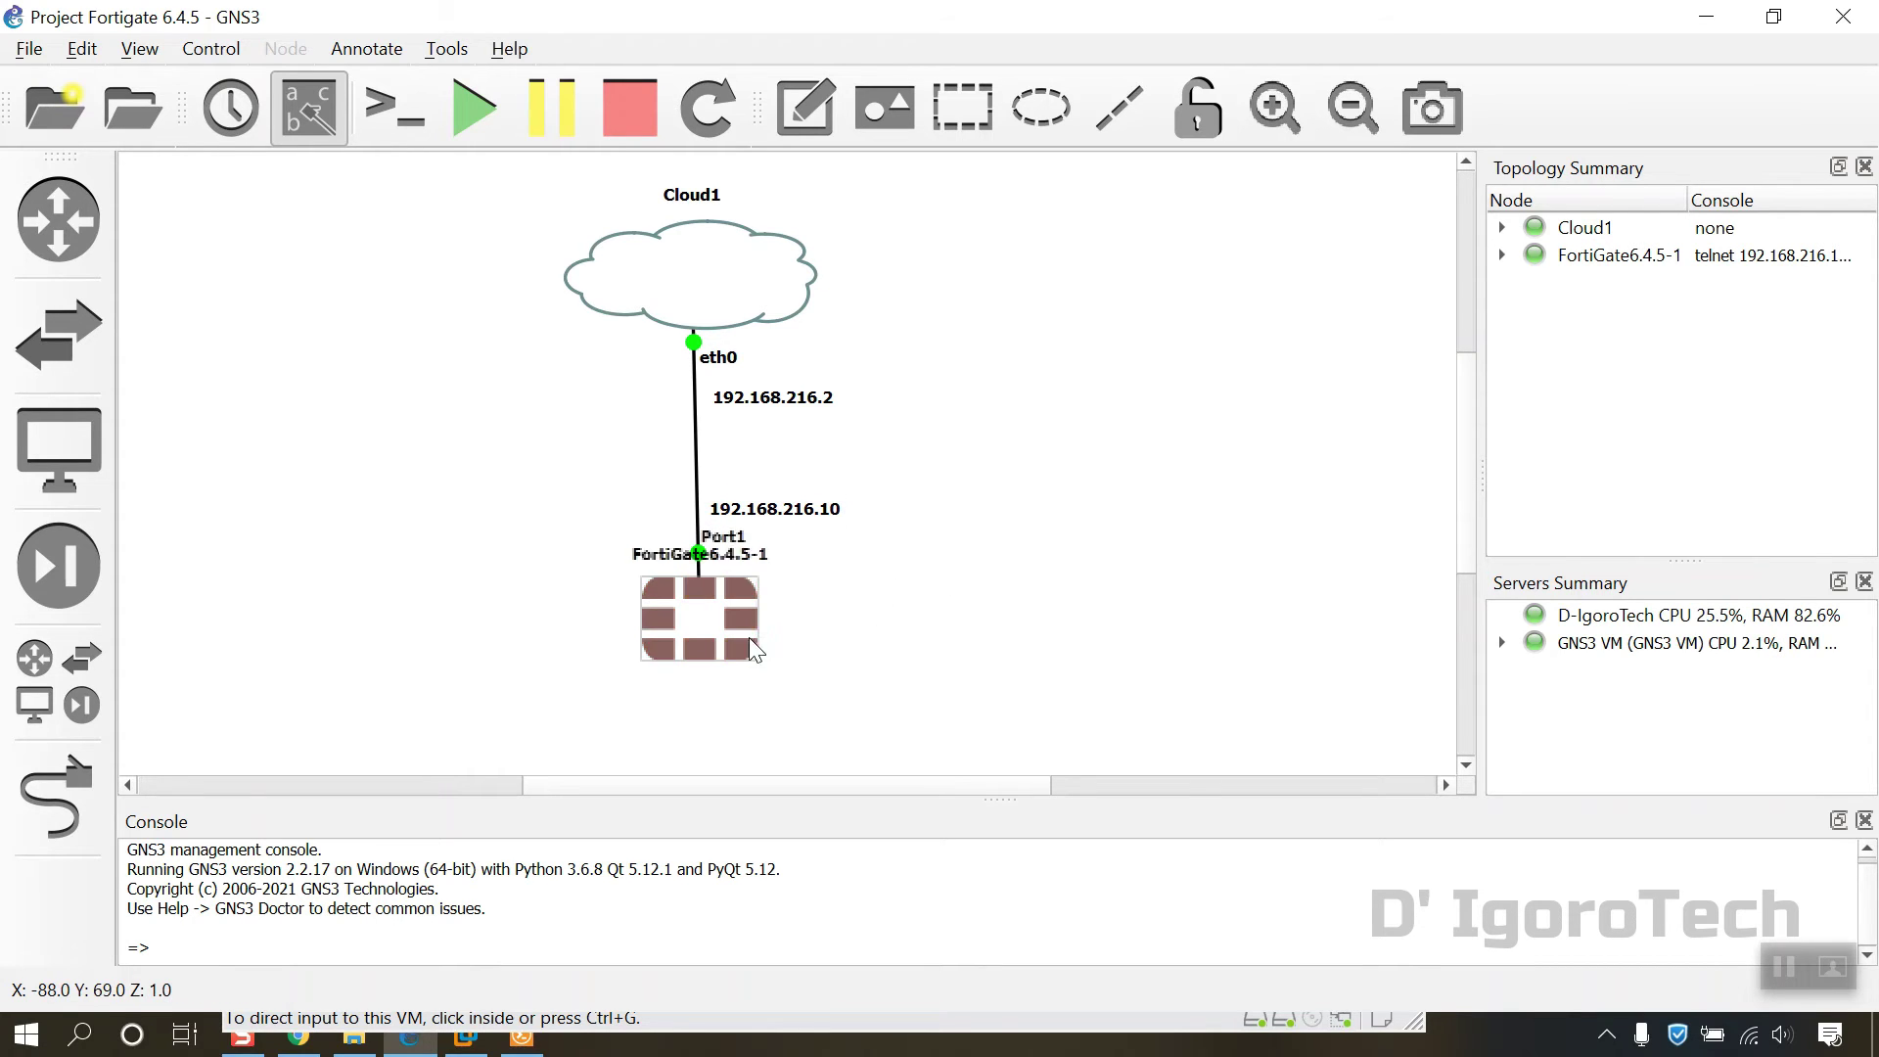
Step: Move the FortiGate node lower and place the 192.168.216.10 note beside Port1
drag(724, 637, 722, 725)
click(858, 577)
drag(773, 509, 773, 587)
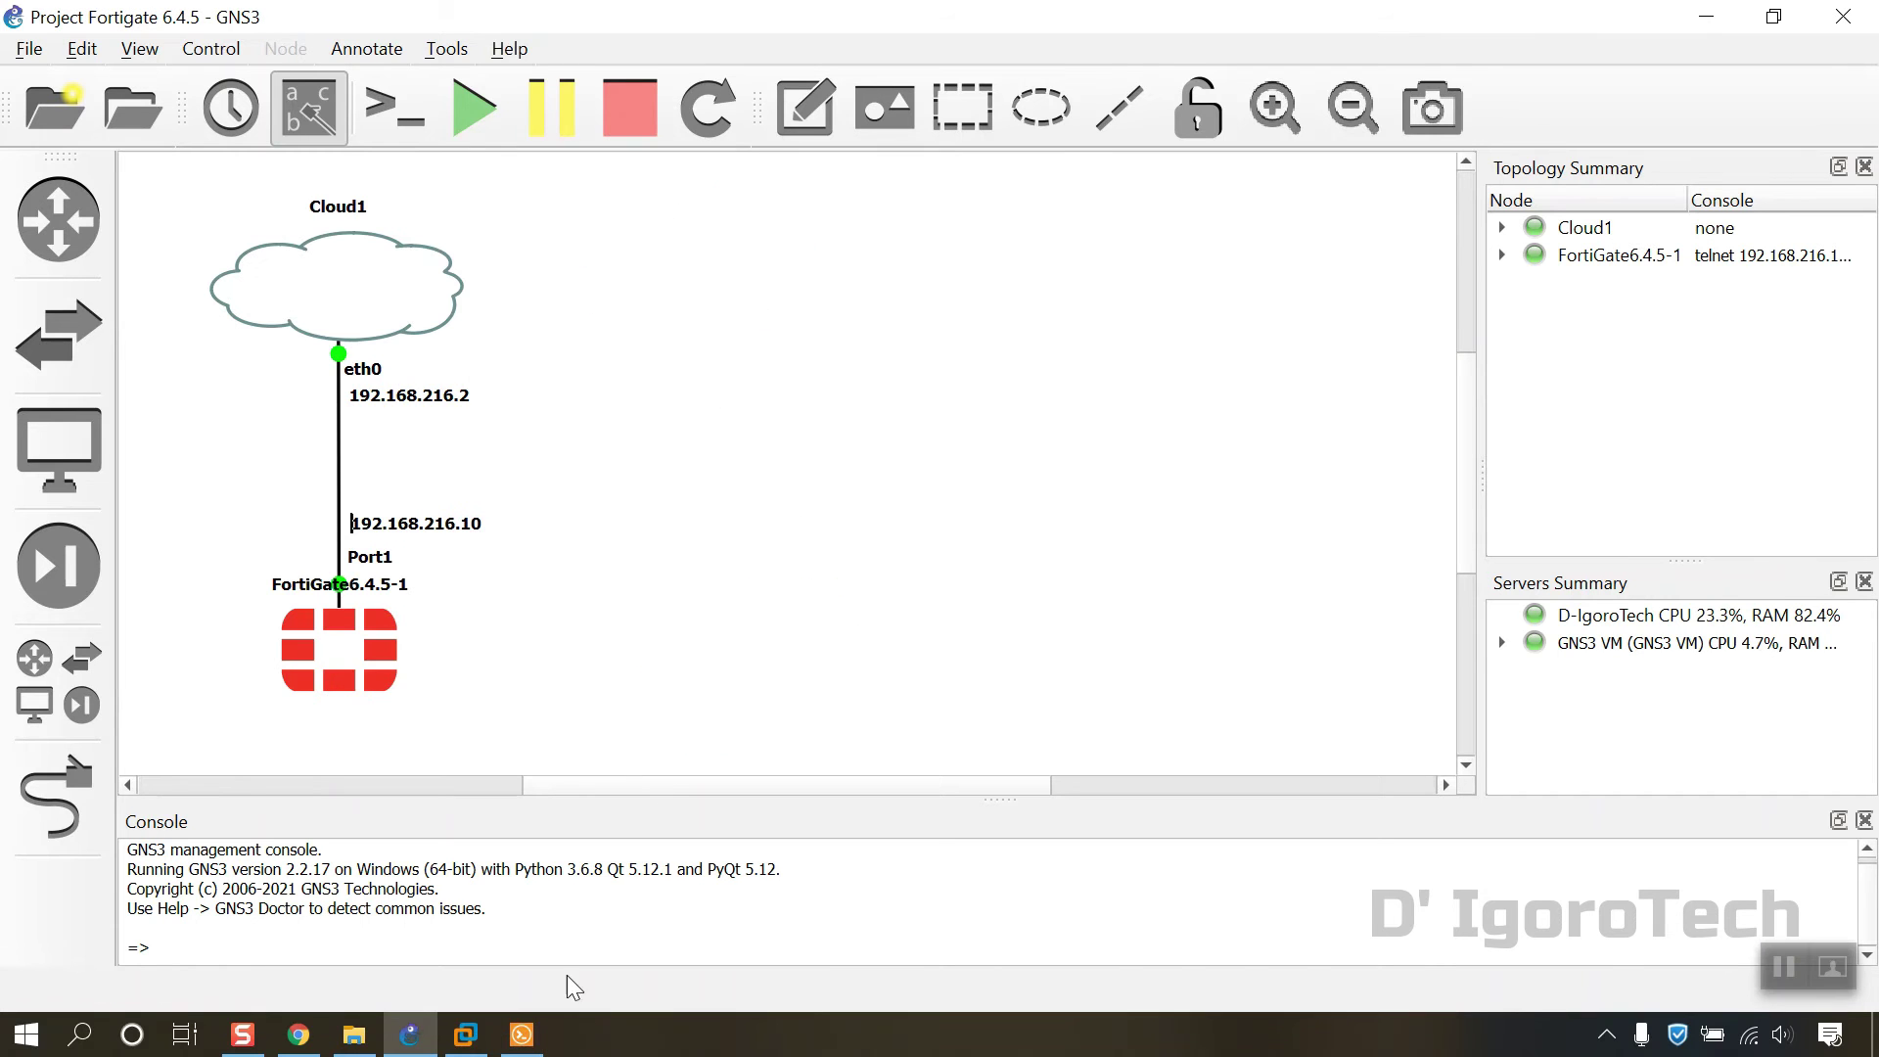
Step: Log in to the FortiGate console as admin with a blank password, set a new password, and run get system arp
click(521, 1035)
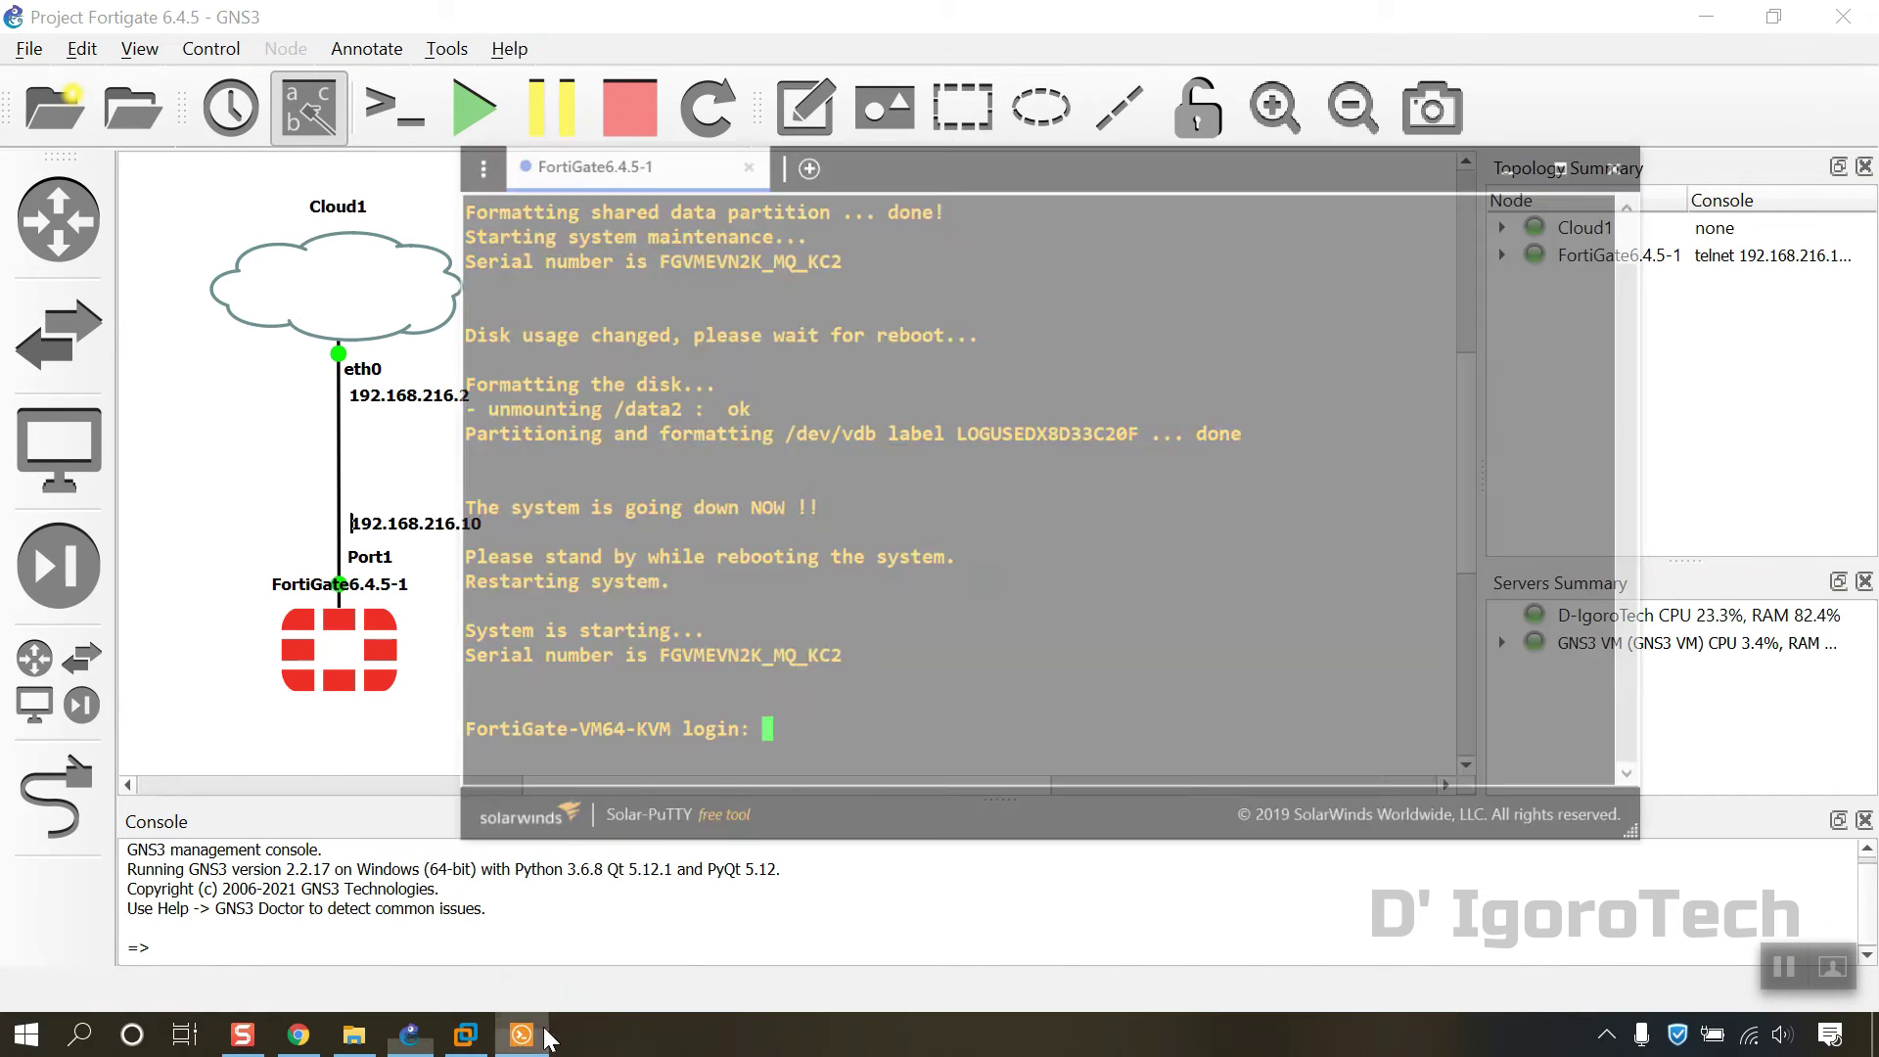
drag(1000, 62, 1062, 69)
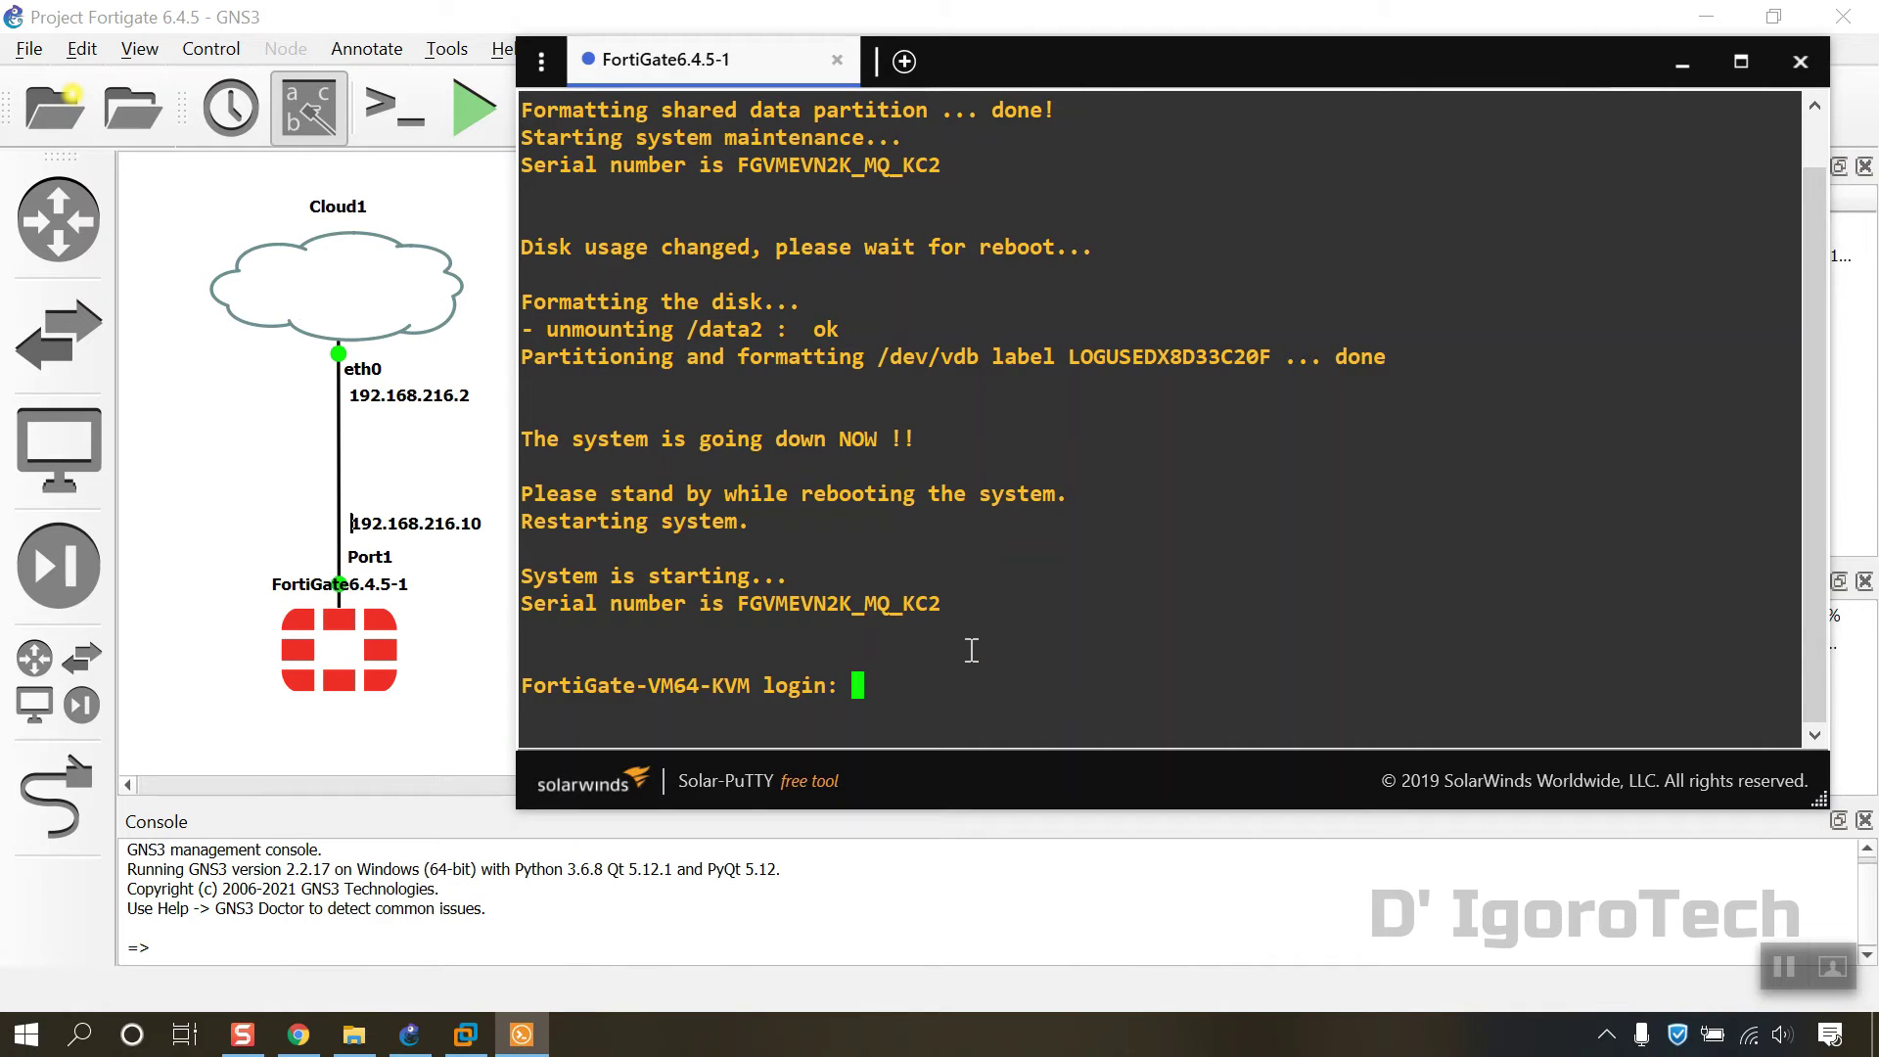
text(admin)
key(Return)
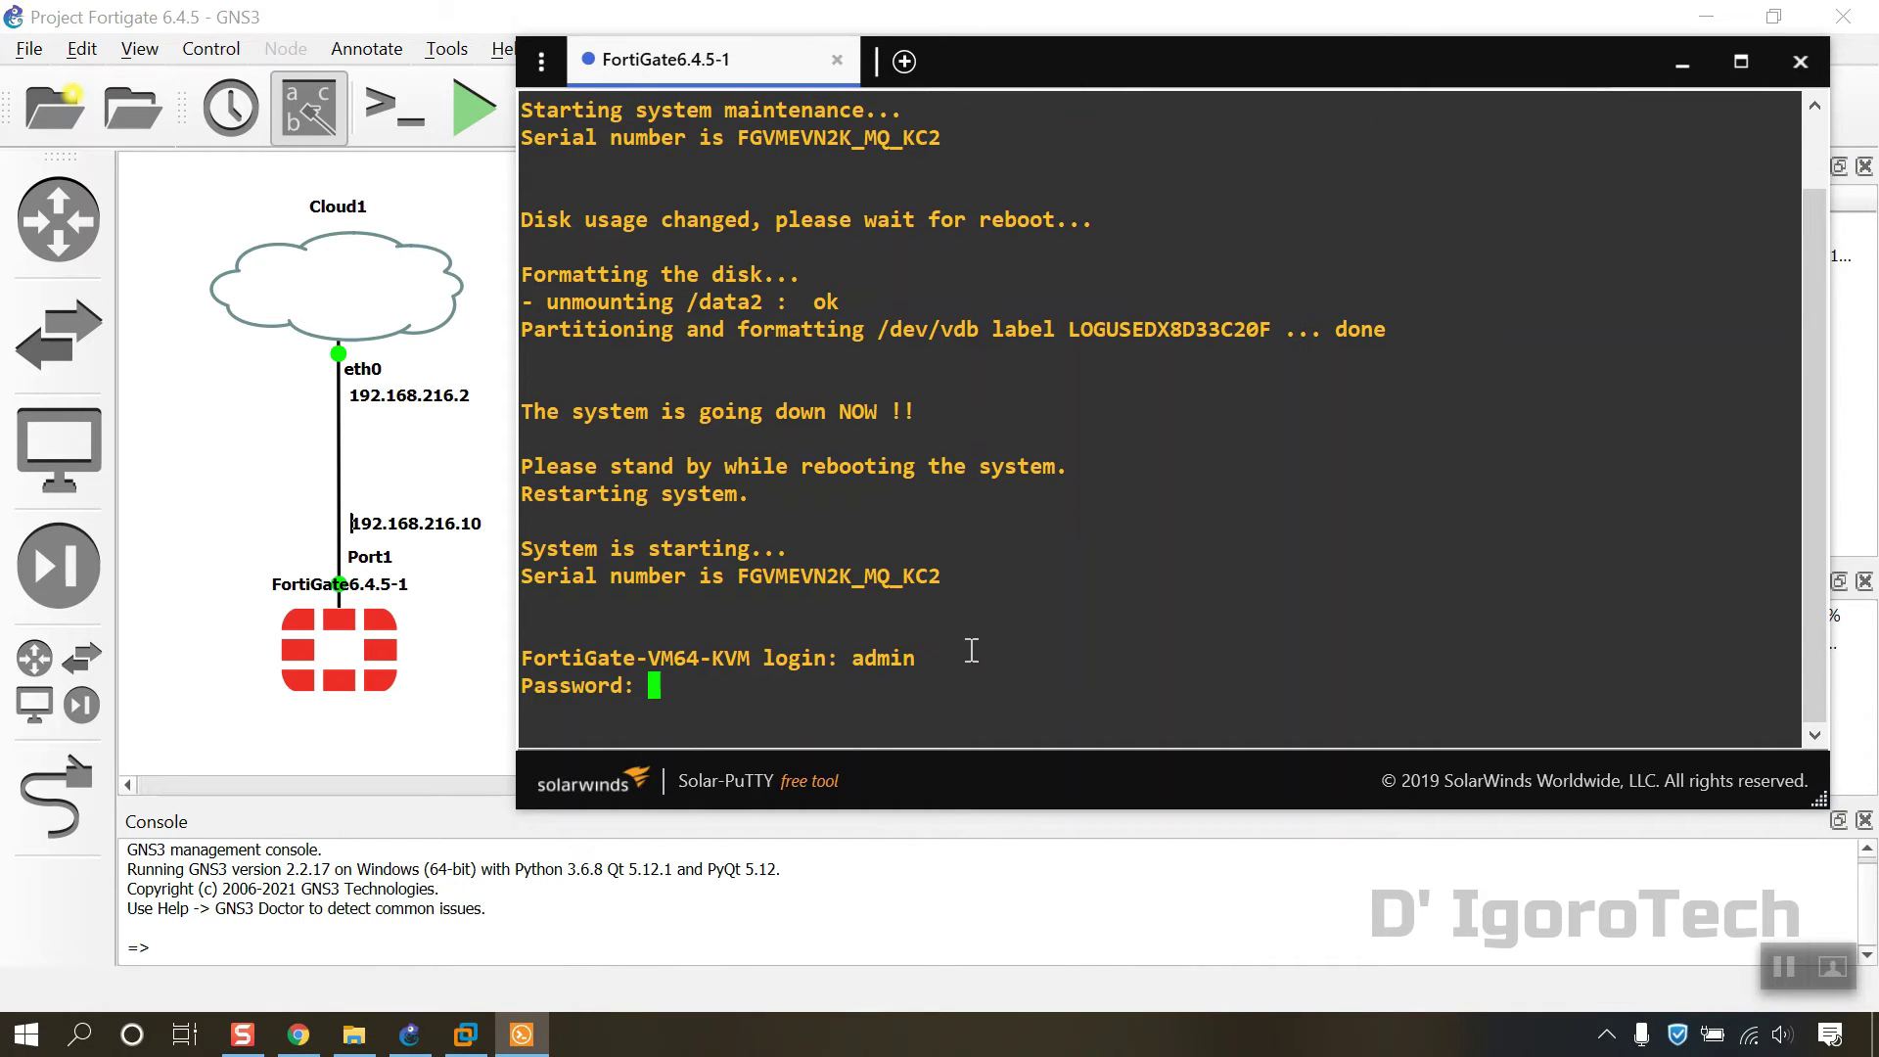
key(Return)
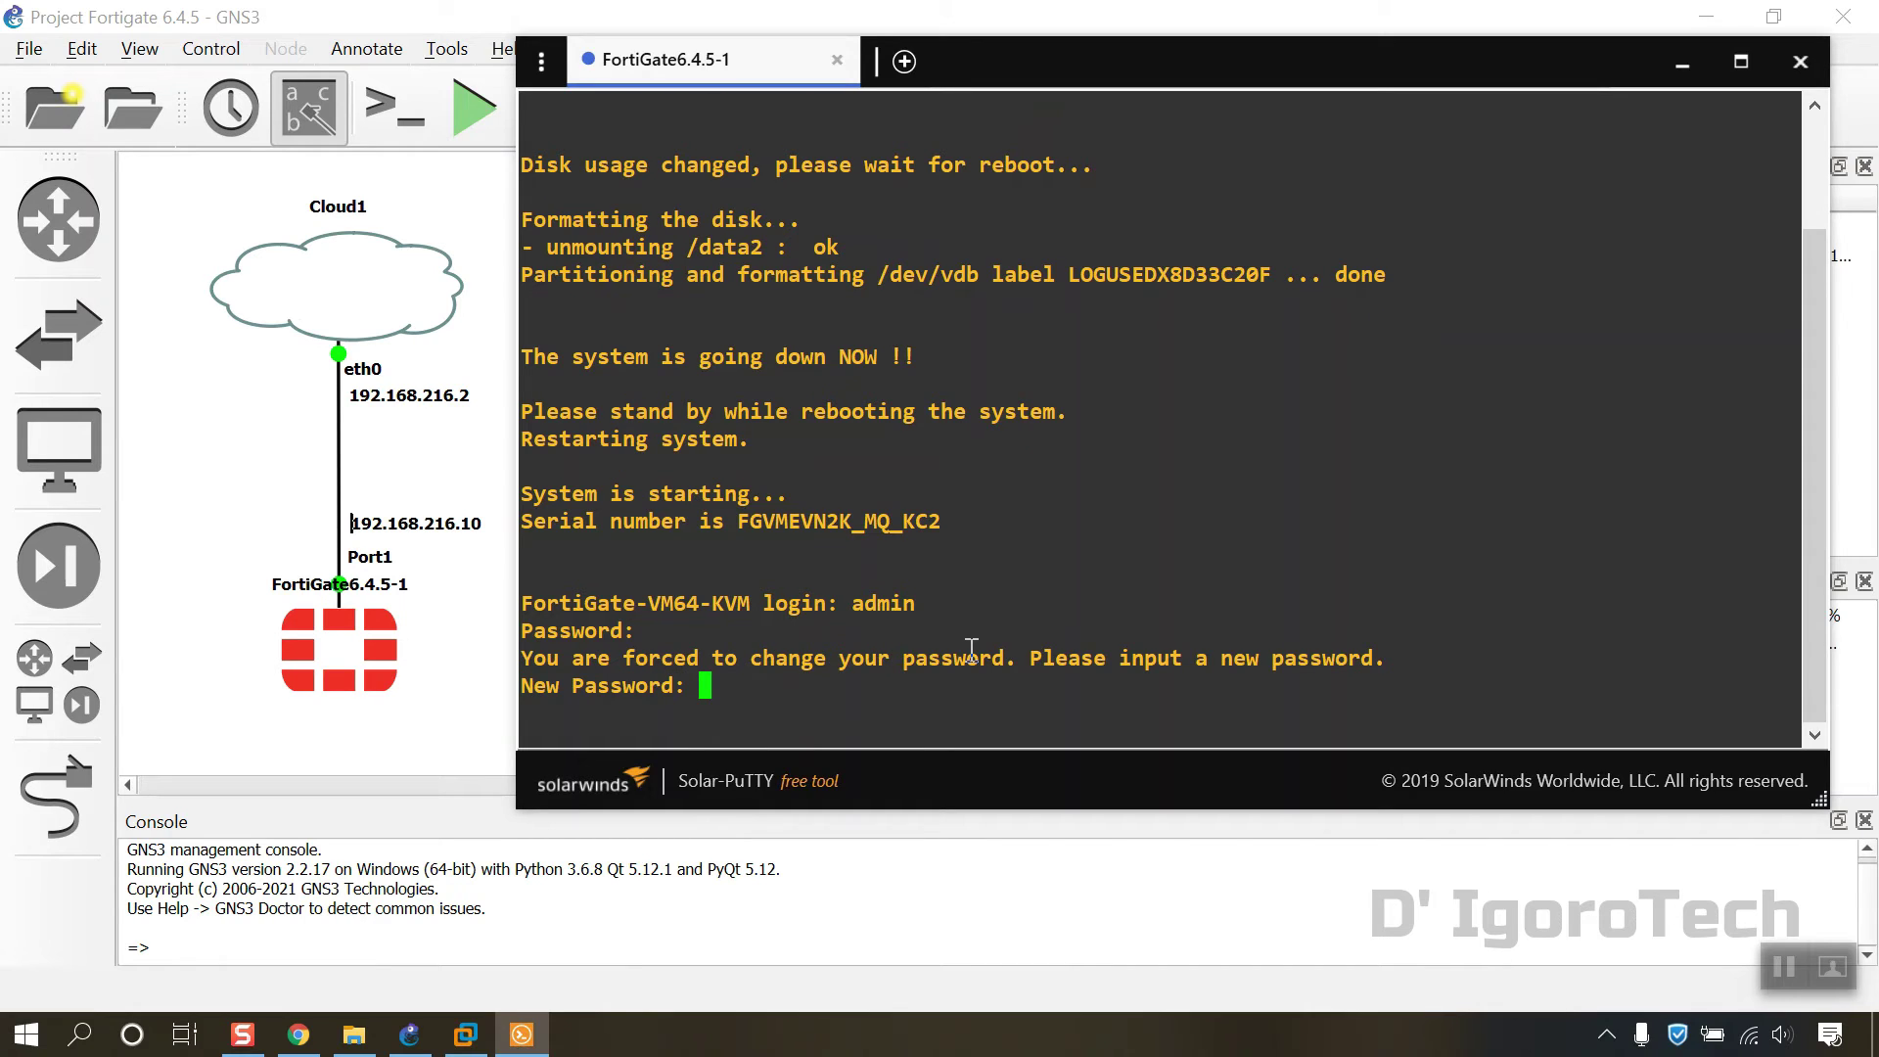
key(Return)
key(Return)
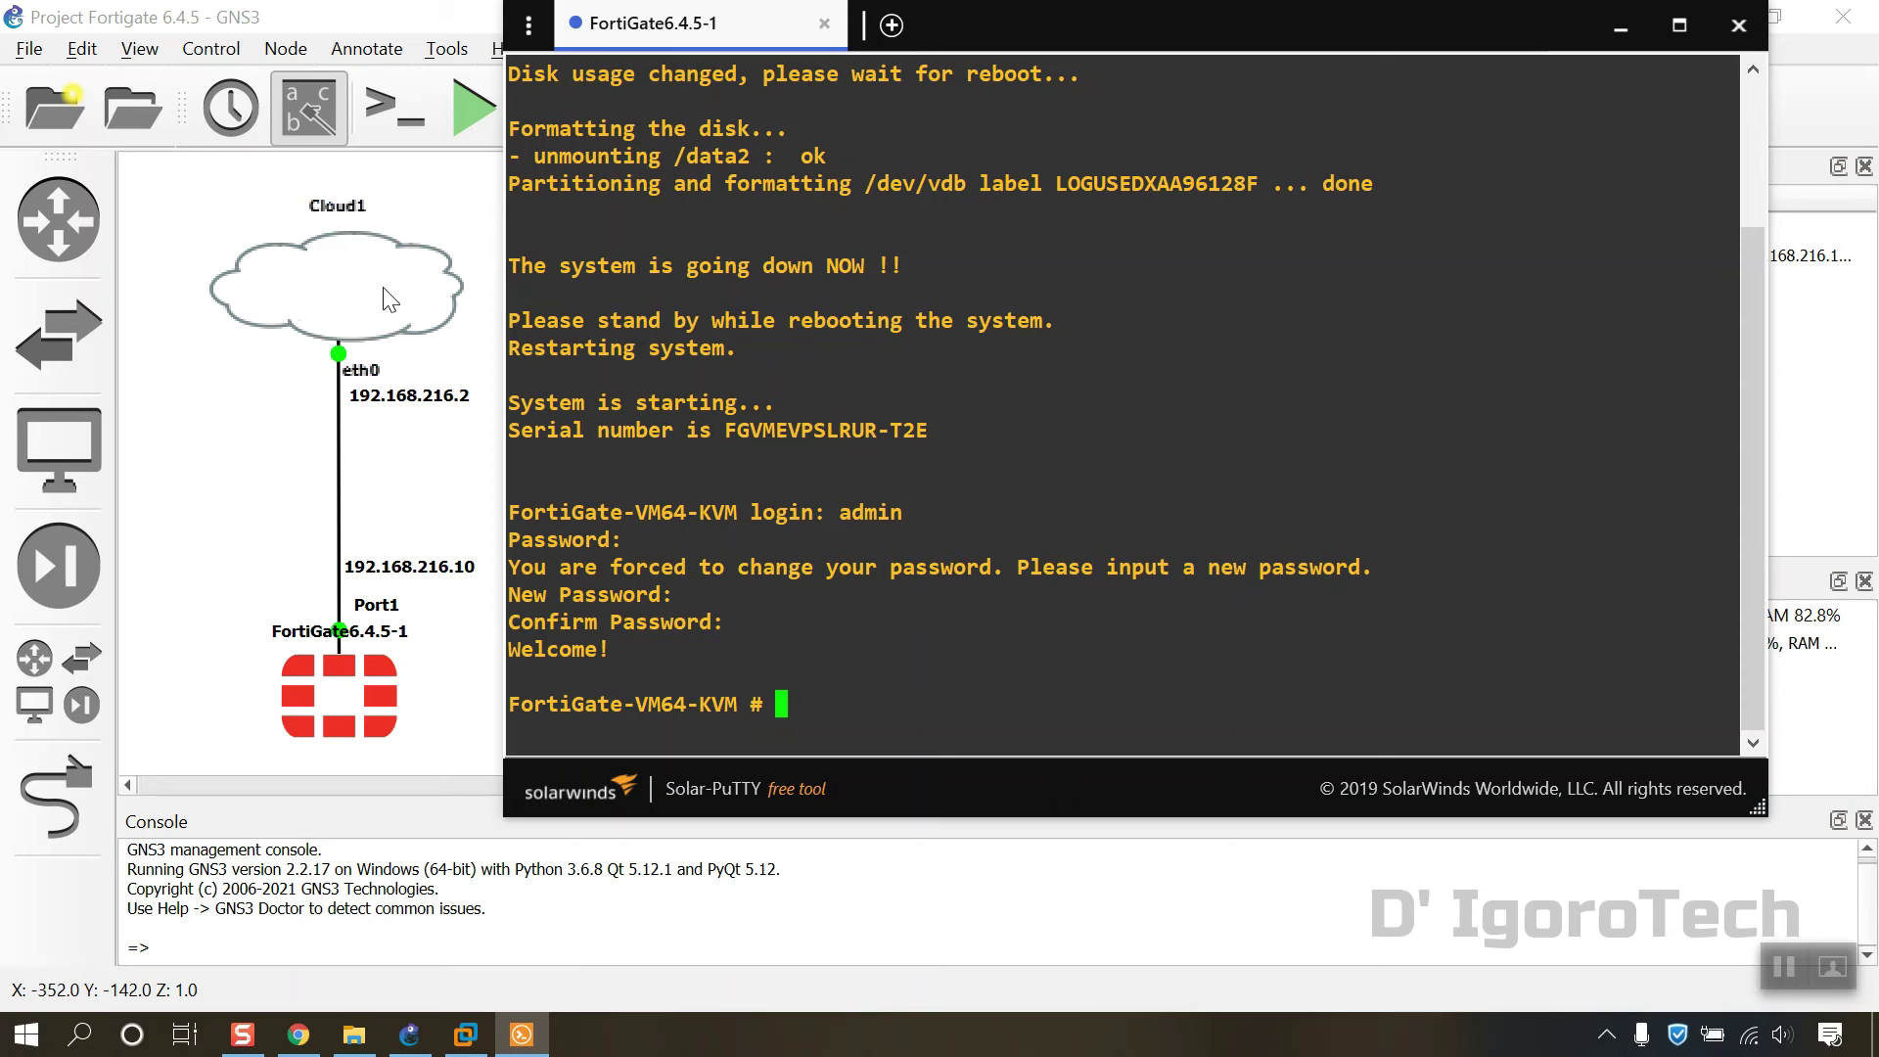
text(get s)
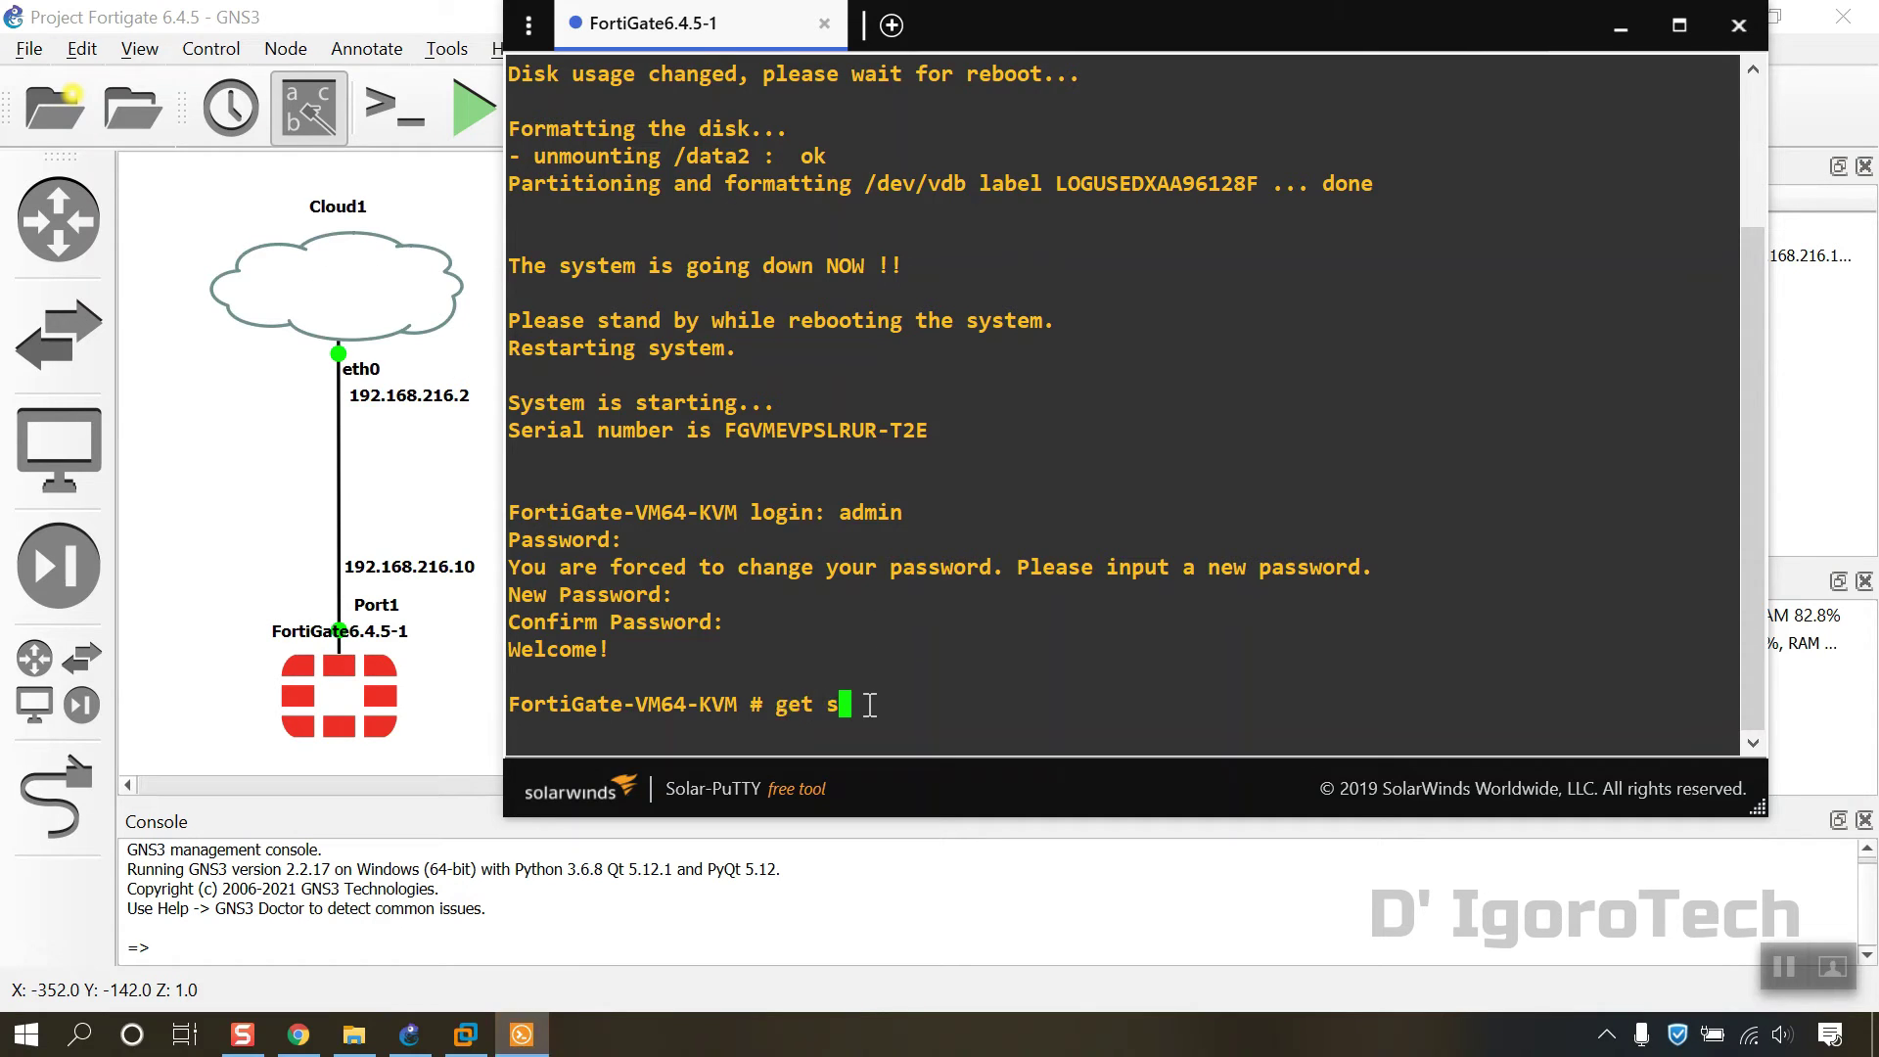
text(ystem arp)
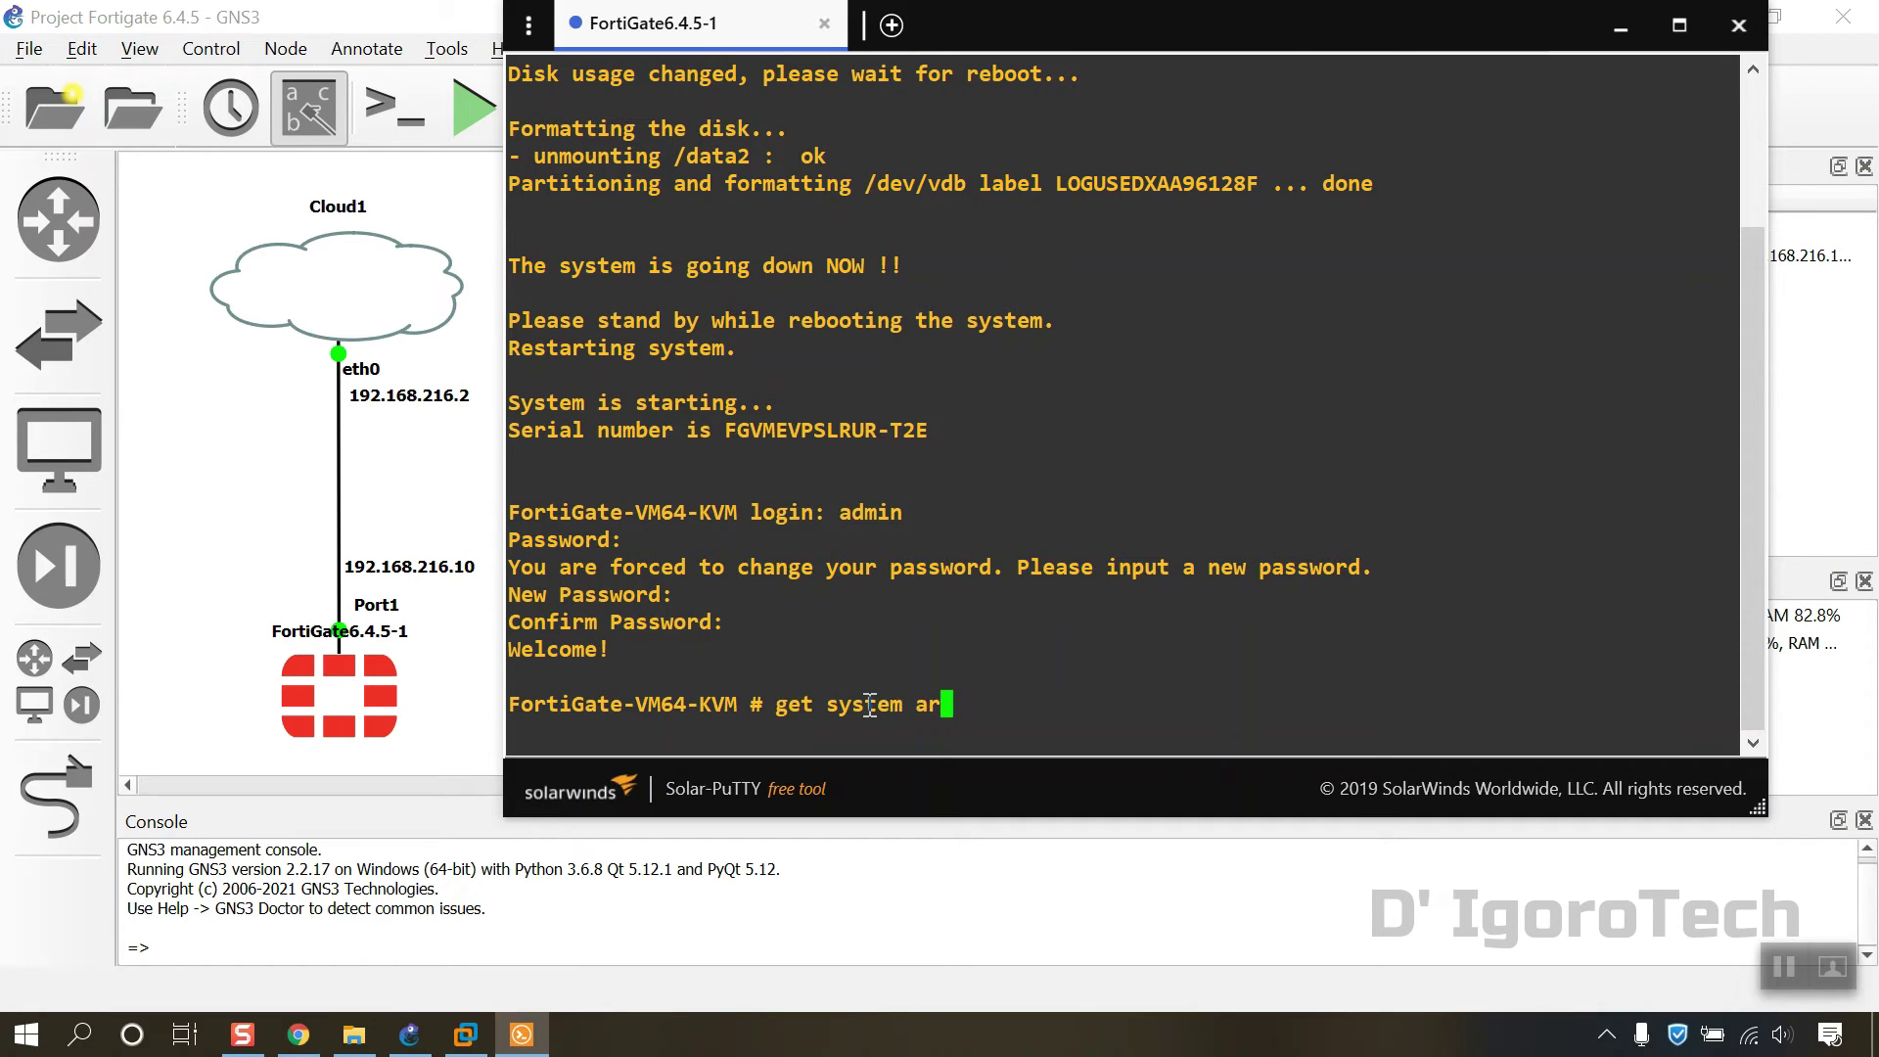
key(Return)
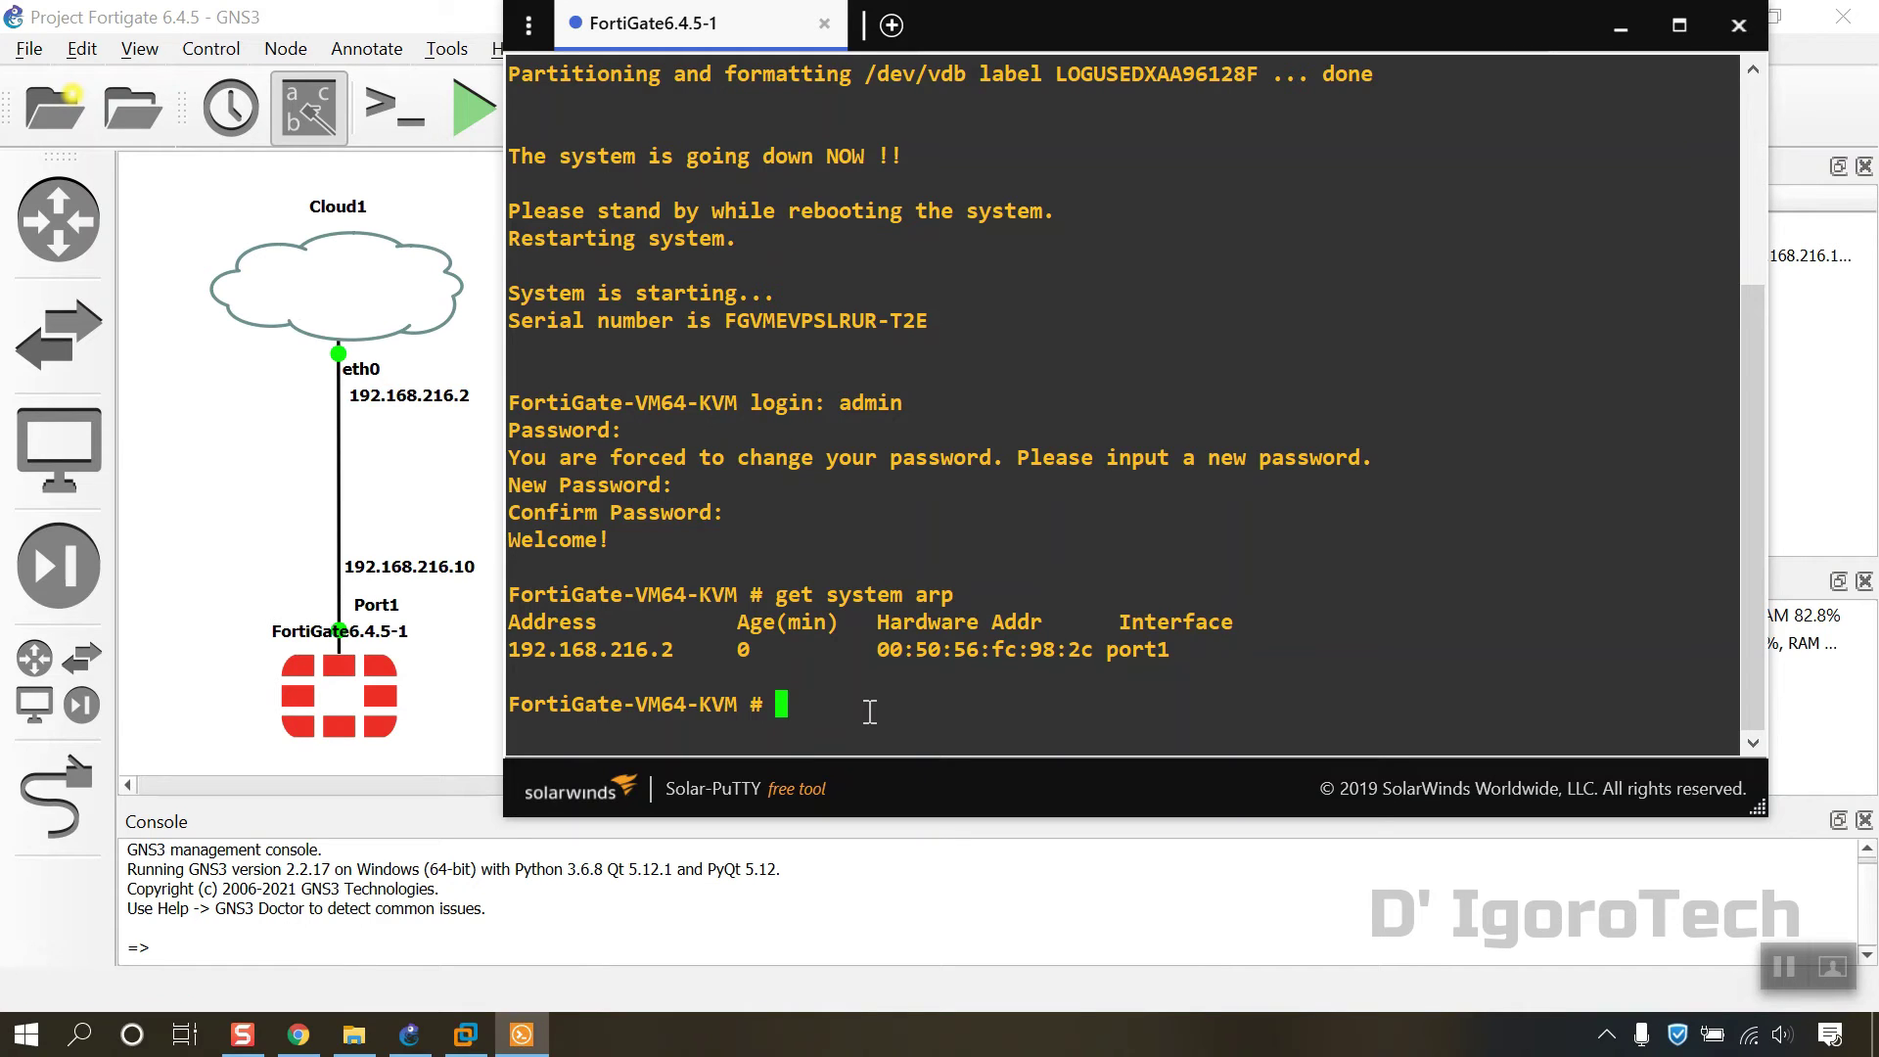
Step: Under config system interface, edit port1 and set its mode to static
text(config system interface)
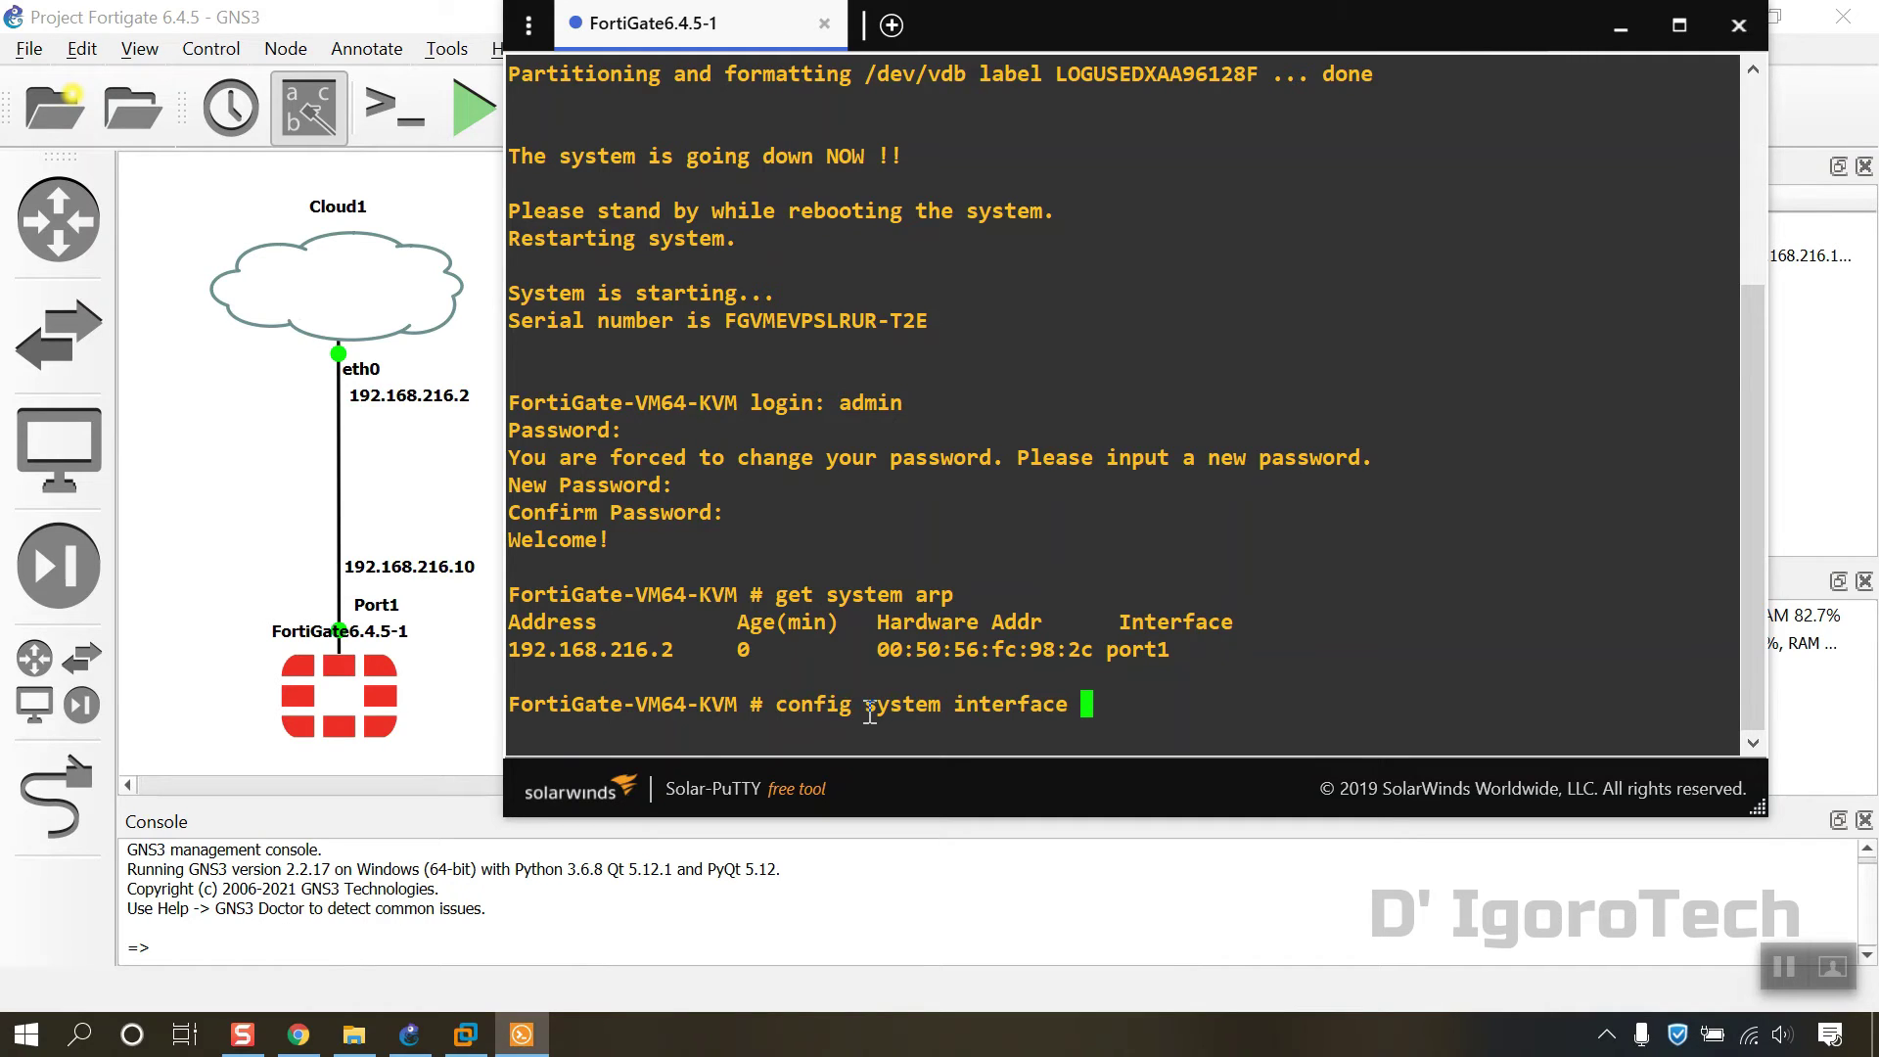
key(Return)
text(edit)
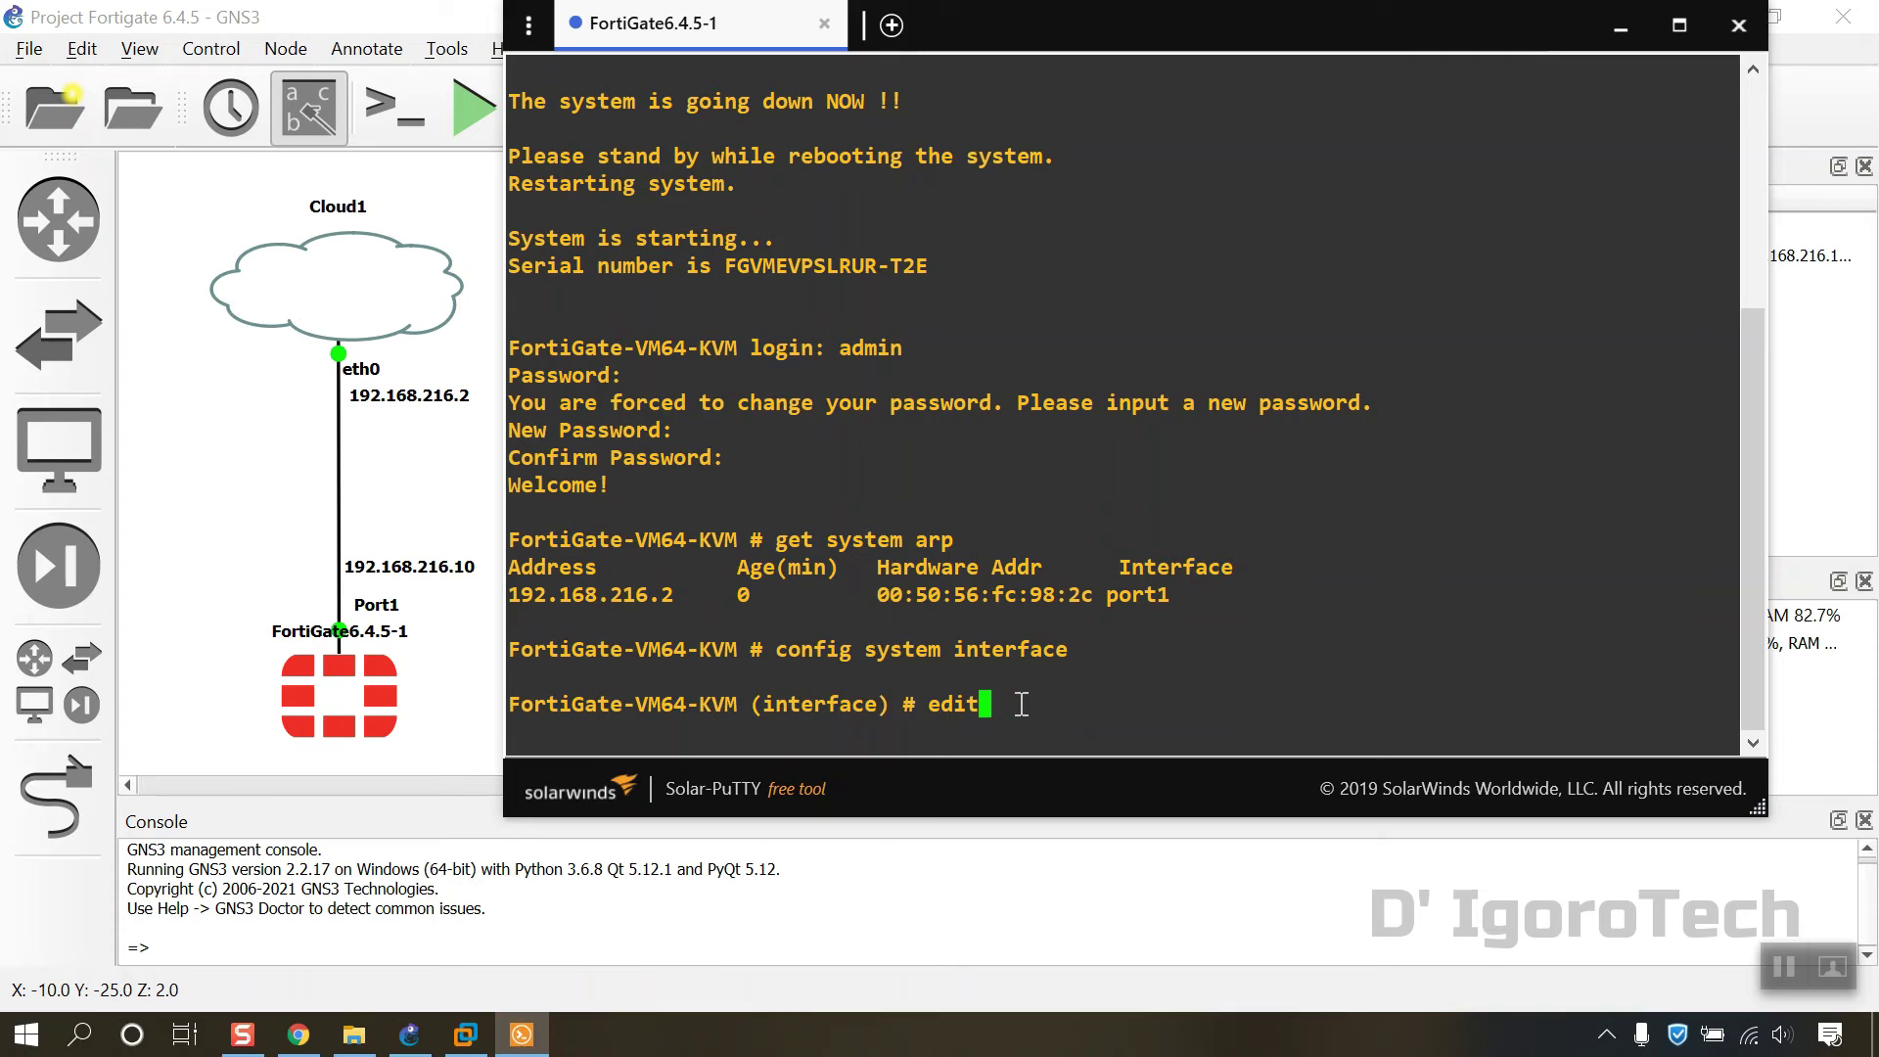
text( port1)
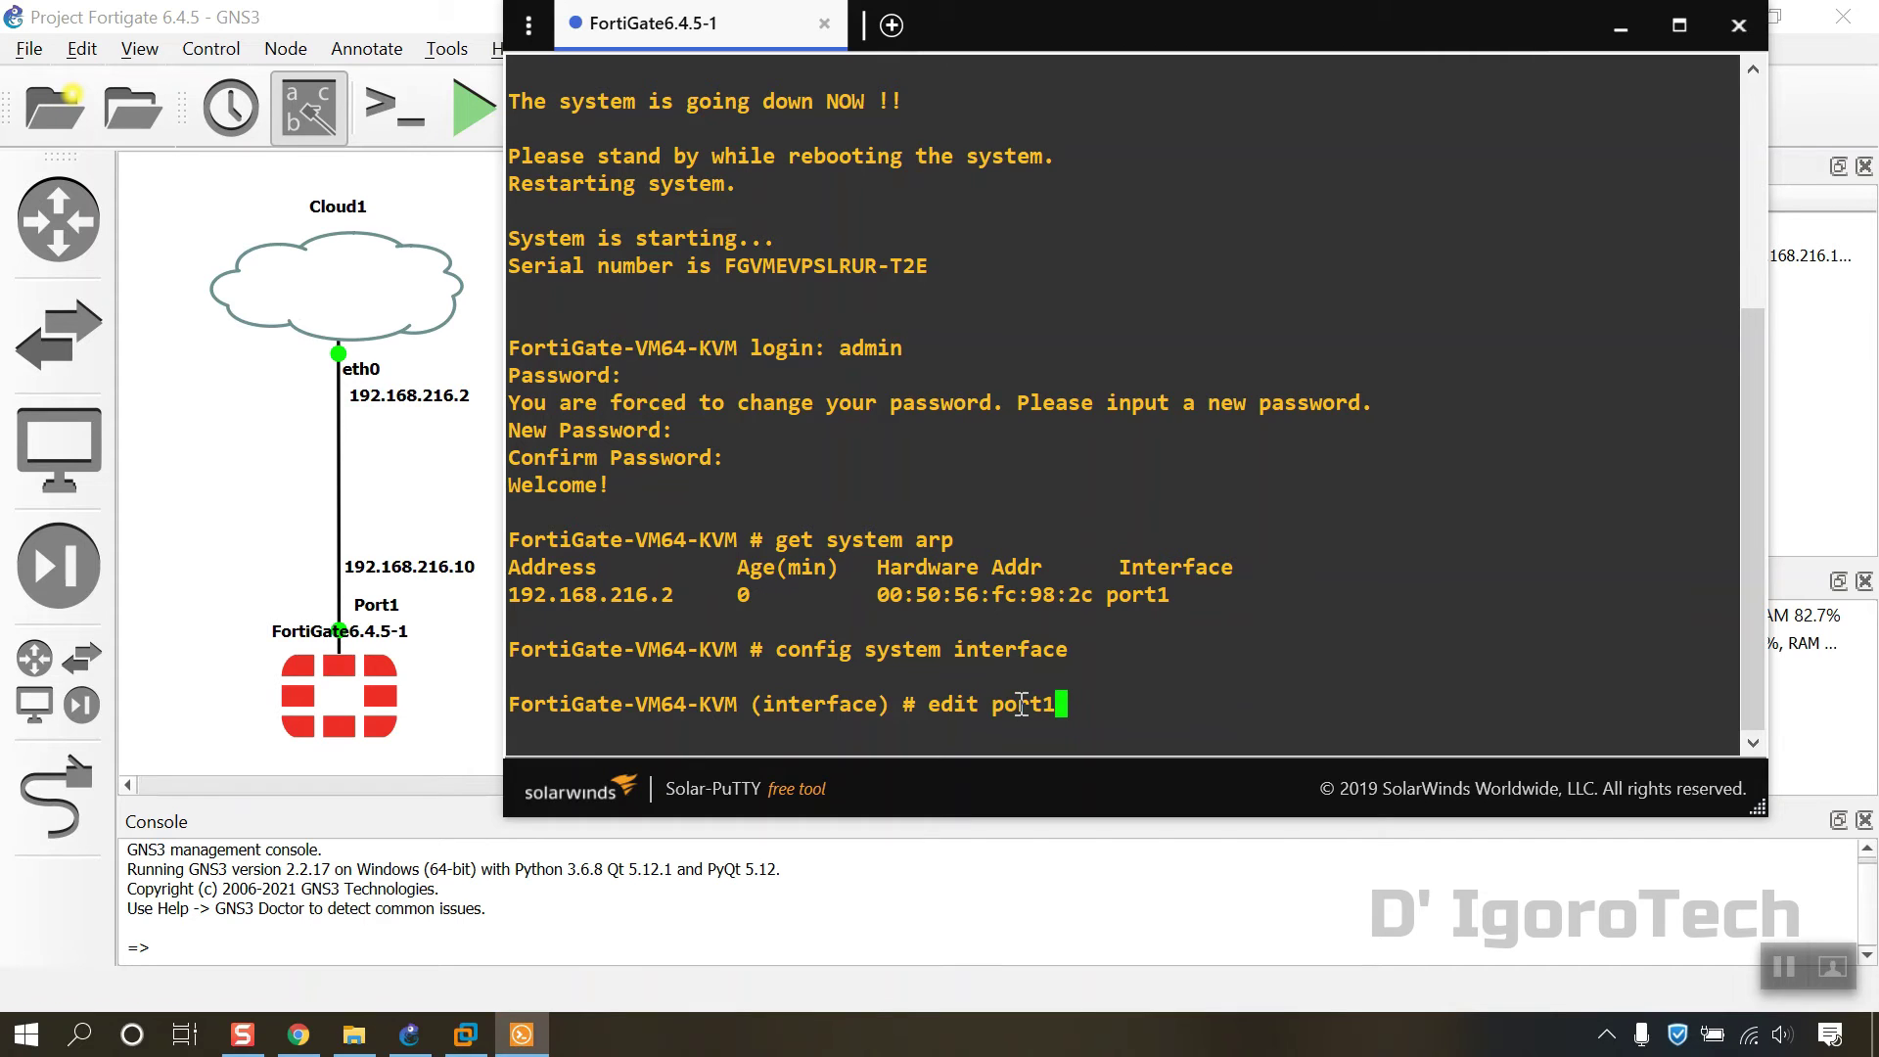
key(Return)
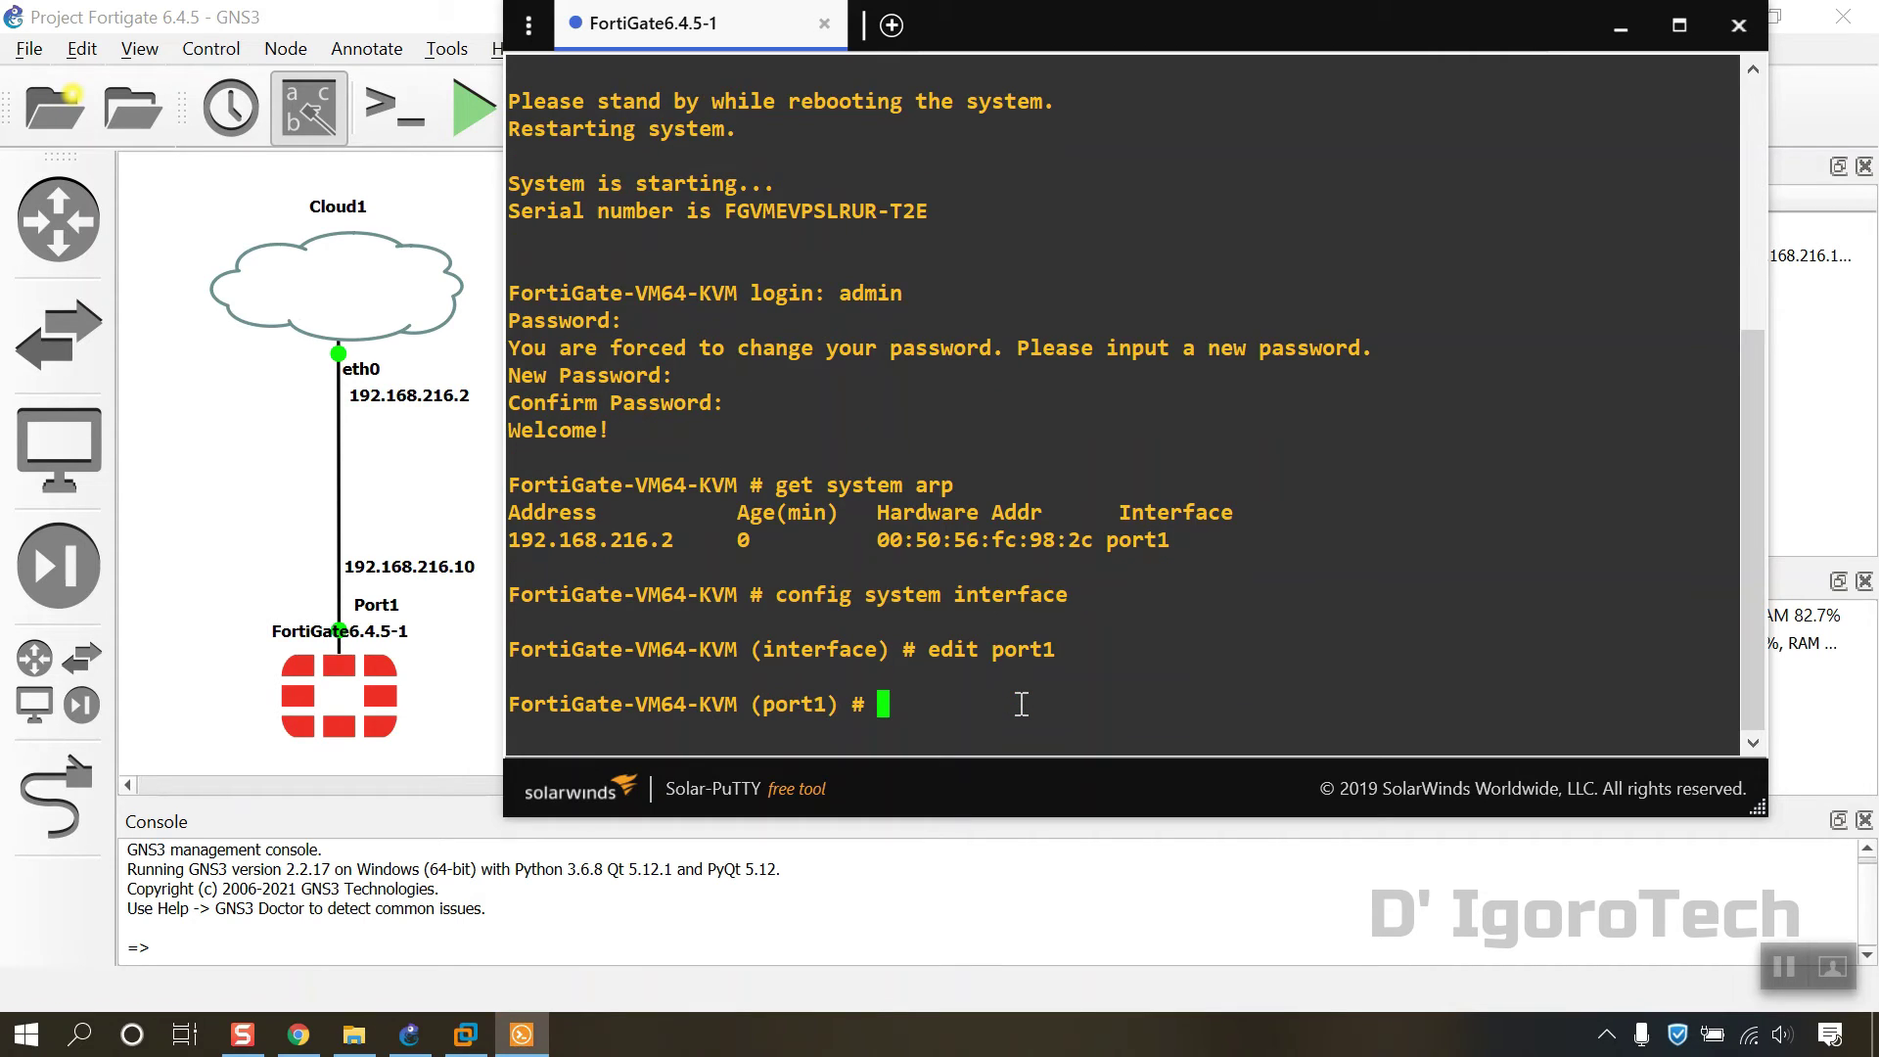
text(set mode static)
key(Return)
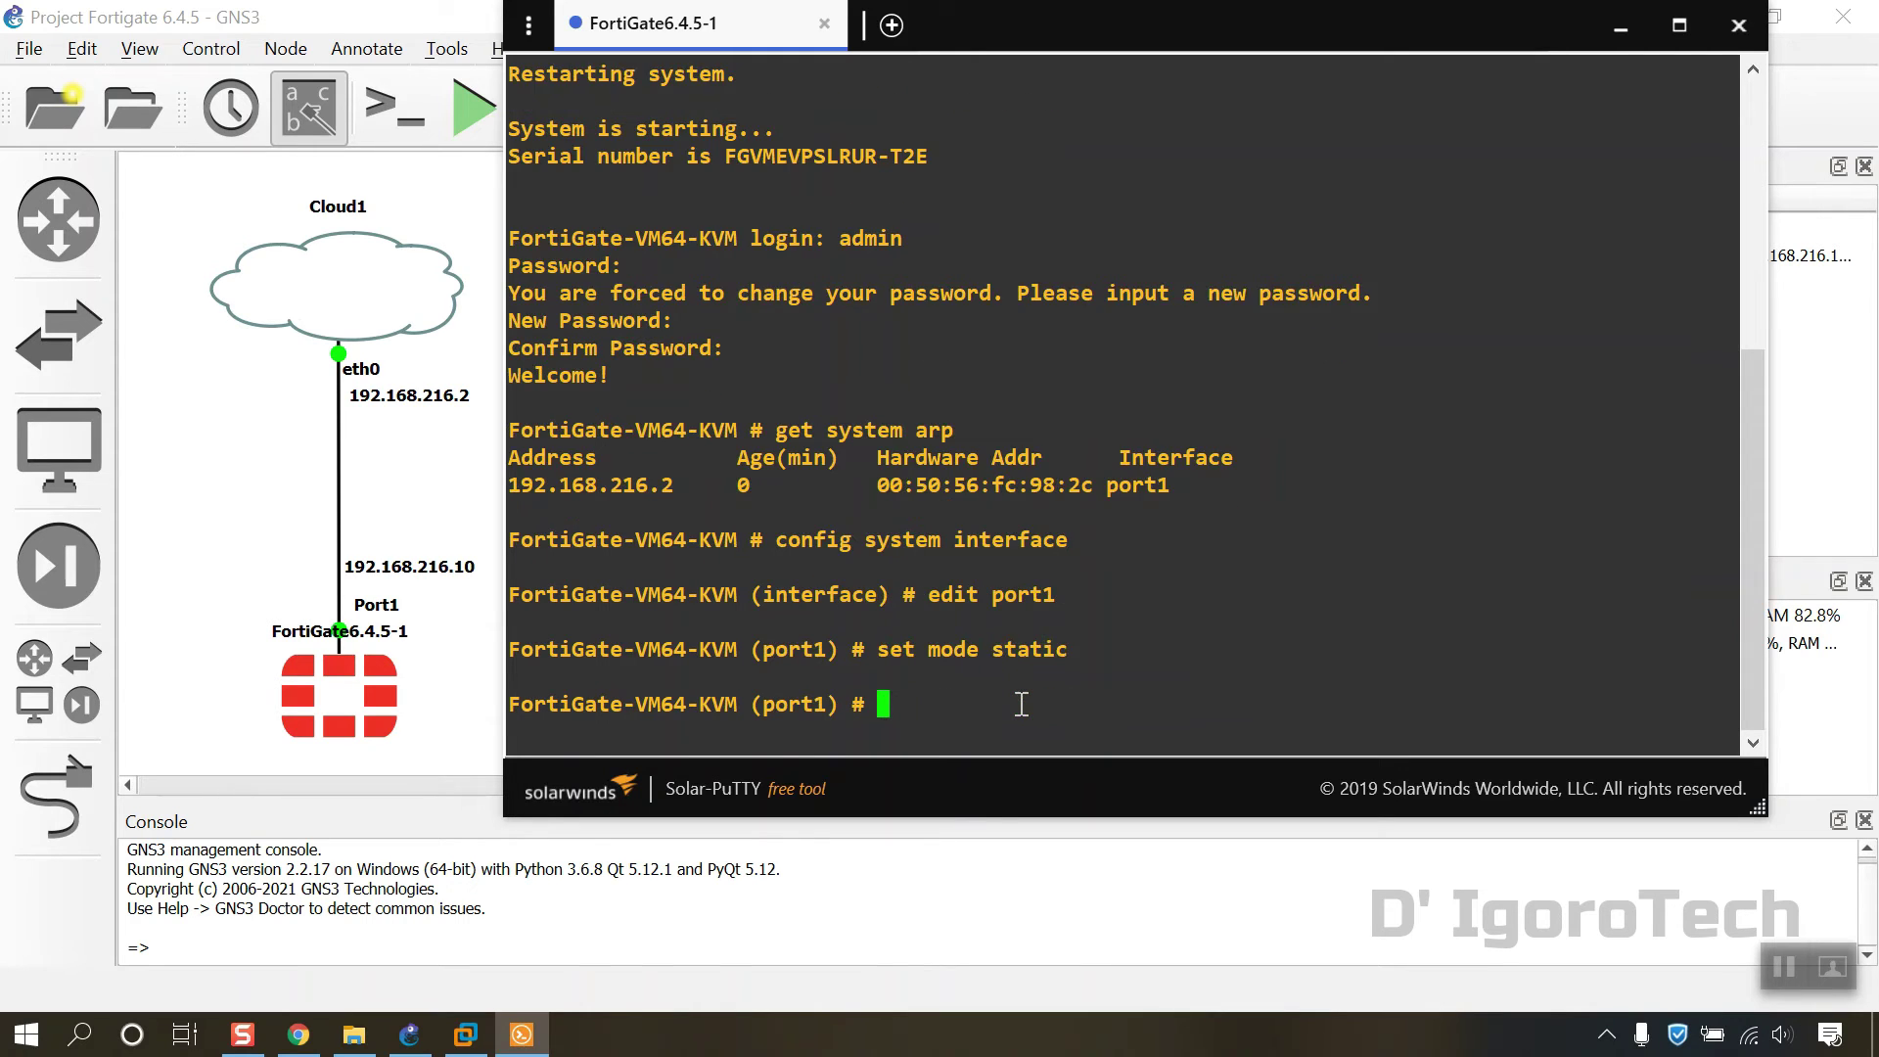
Step: Set port1's IP to 192.168.216.10/24 and type the allowaccess ping http https telnet ssh line
text(s)
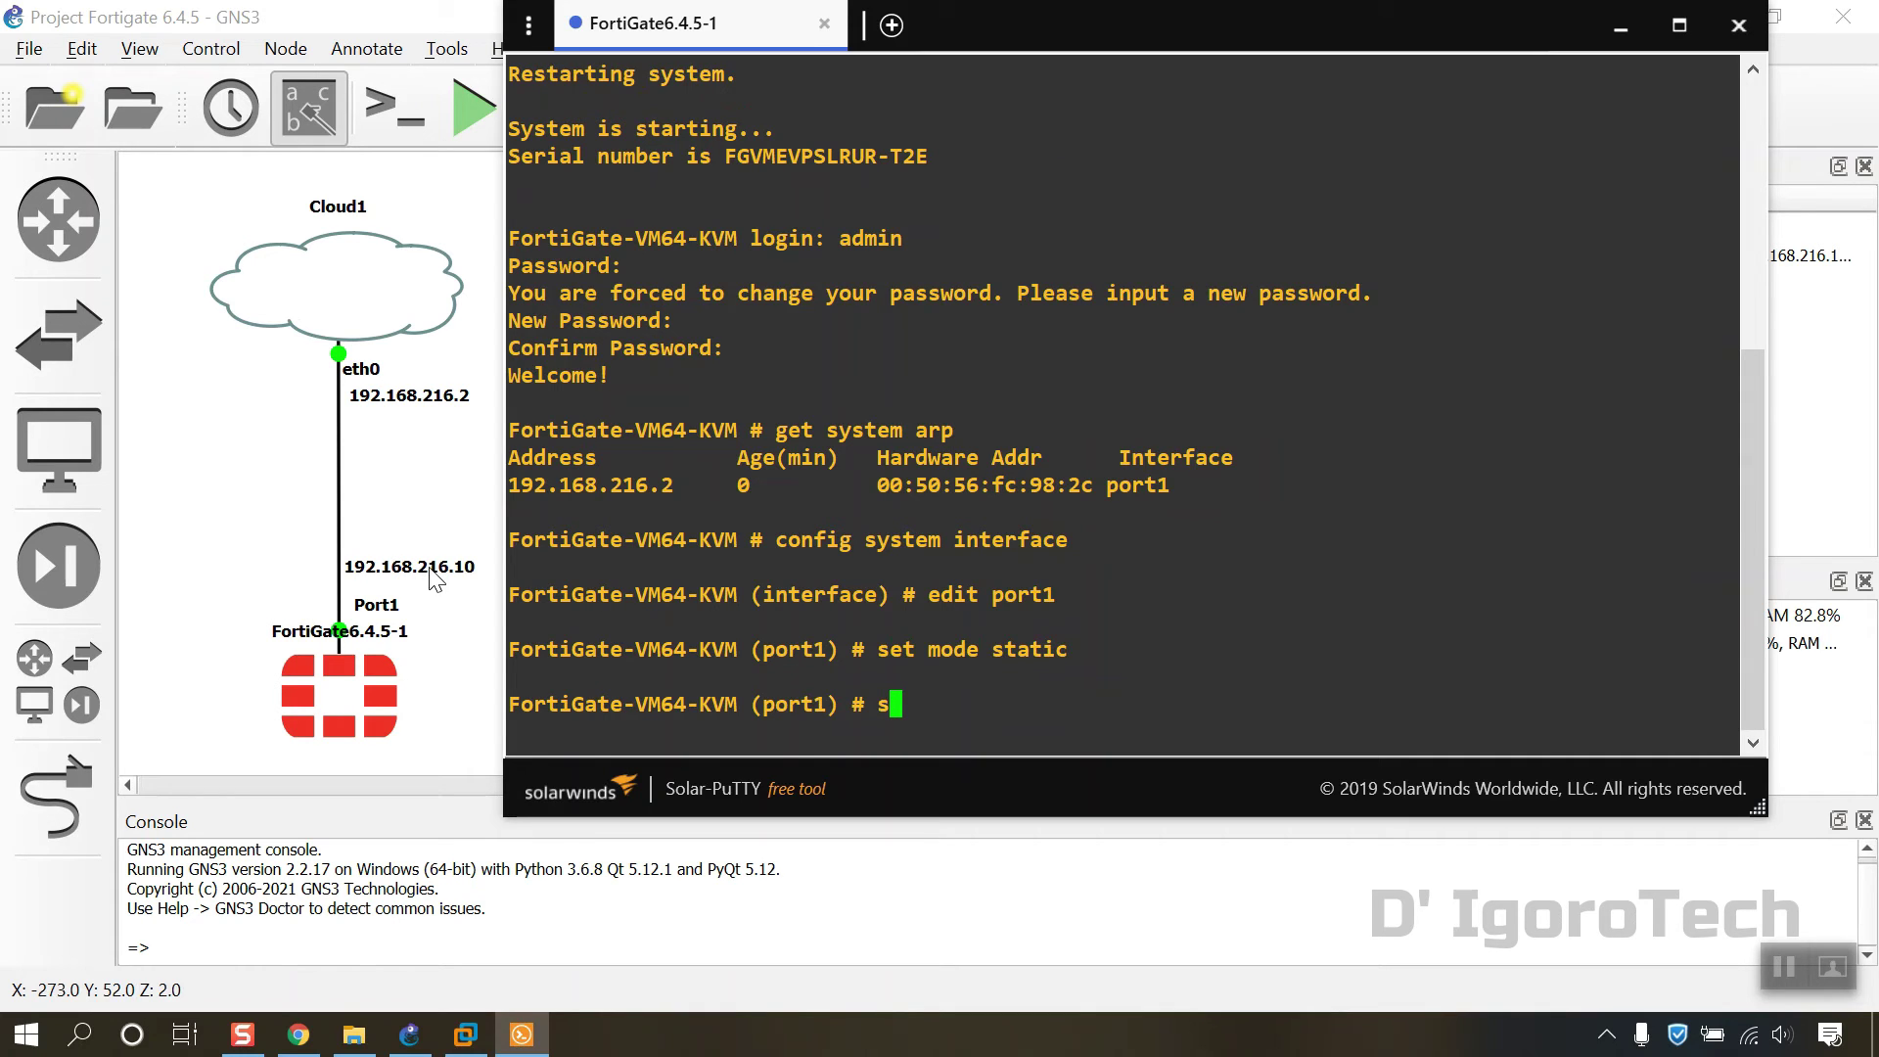
text(et ip )
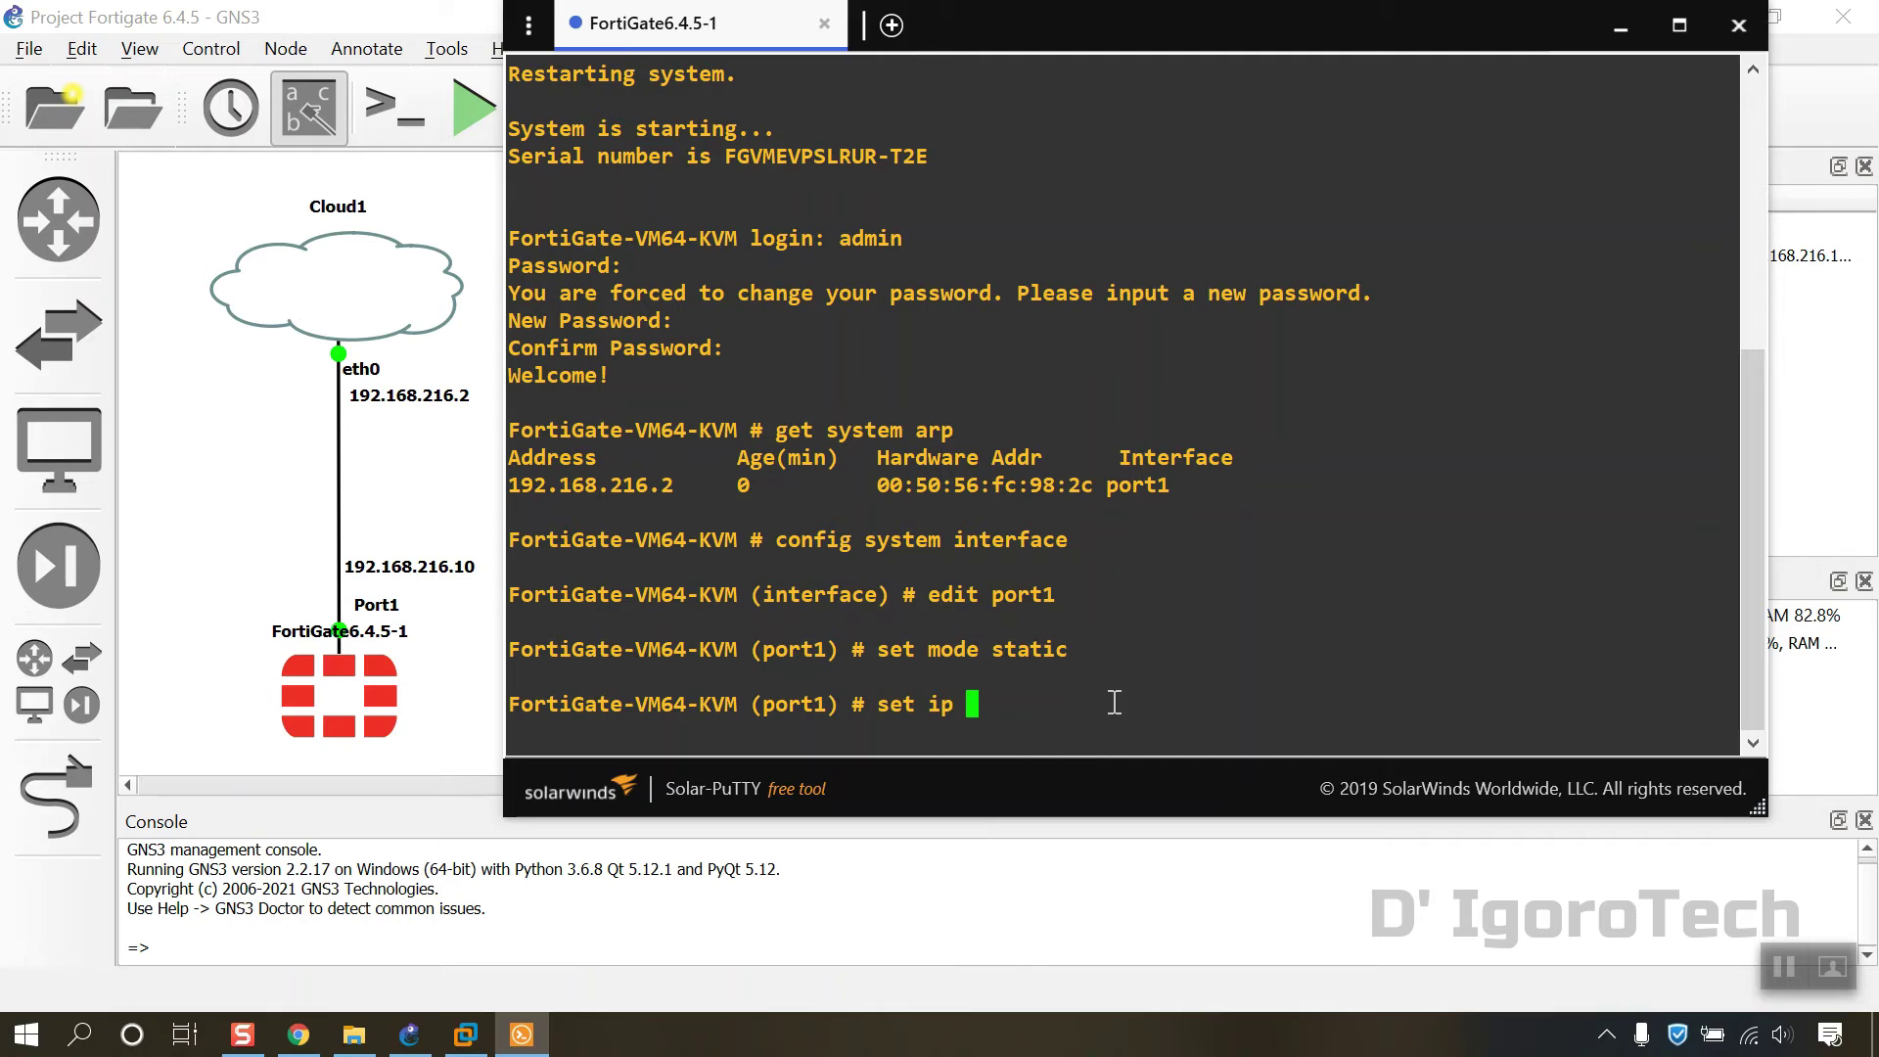
text(192.168.216.10)
text(/24)
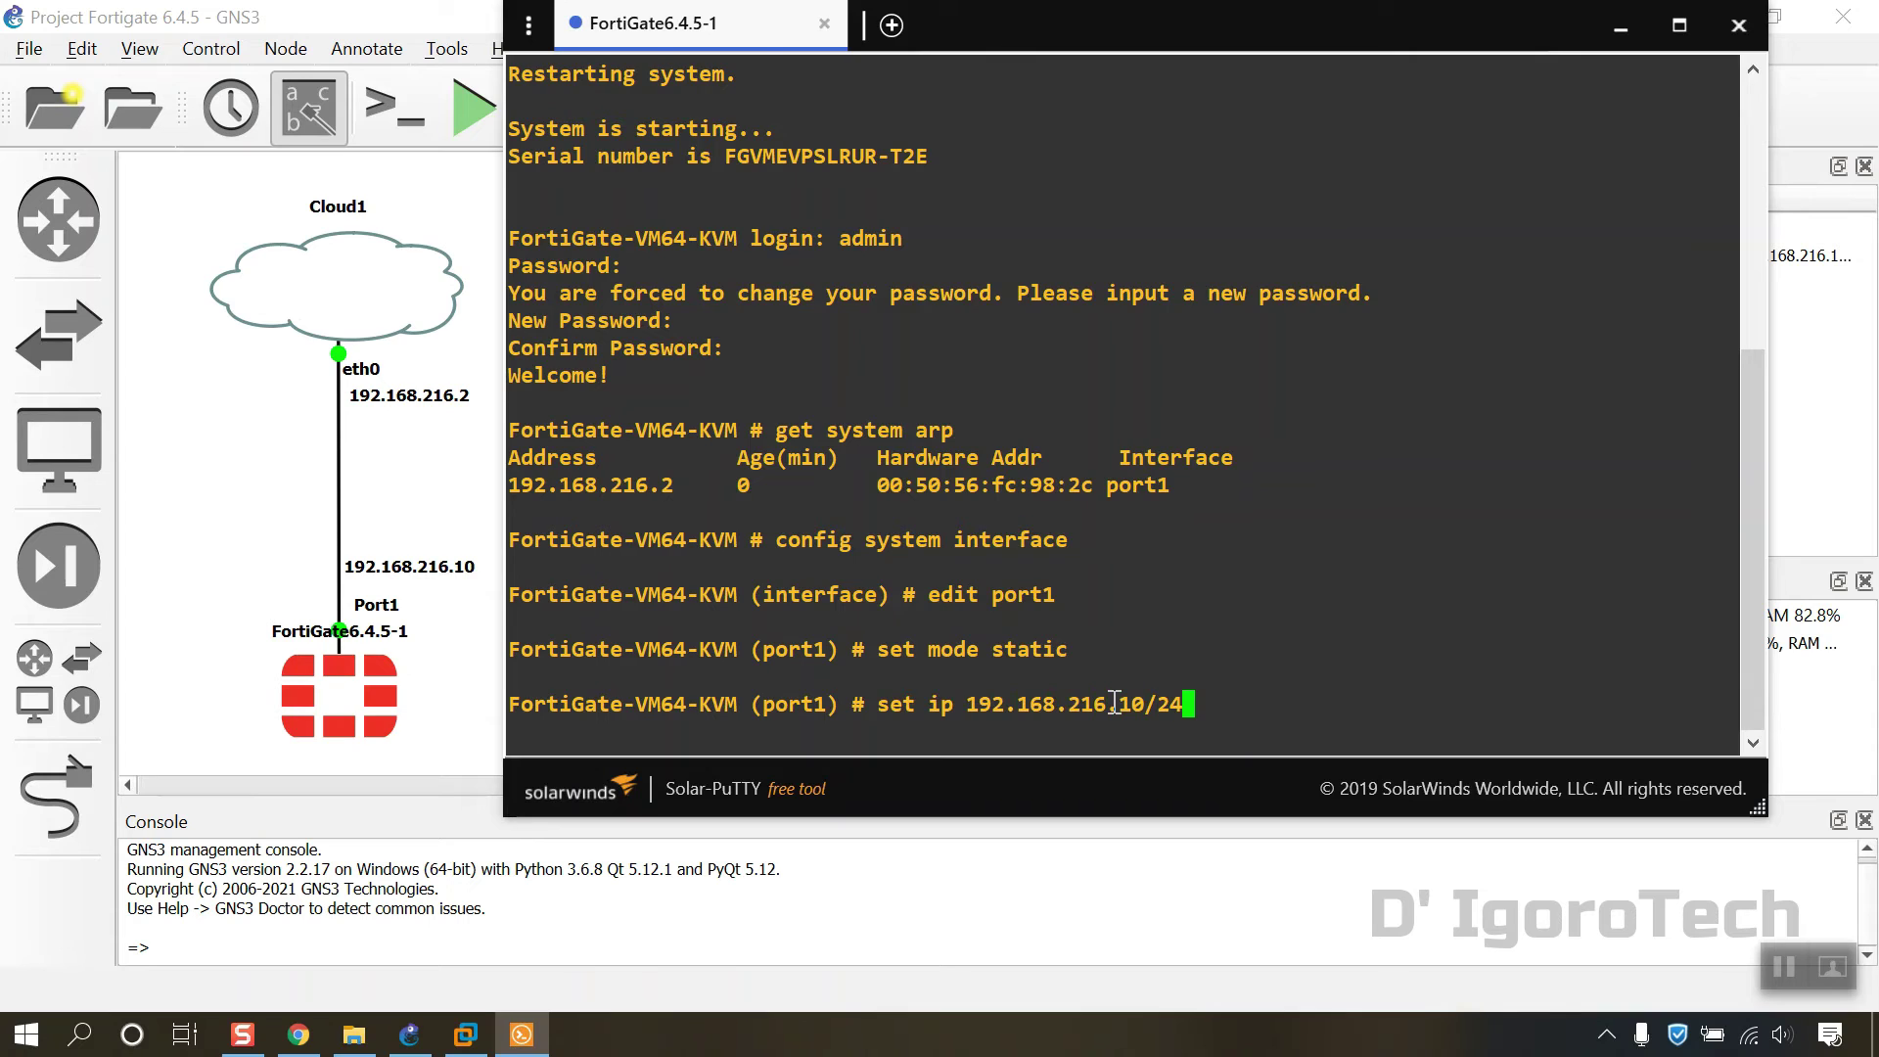
key(Return)
text(set allo)
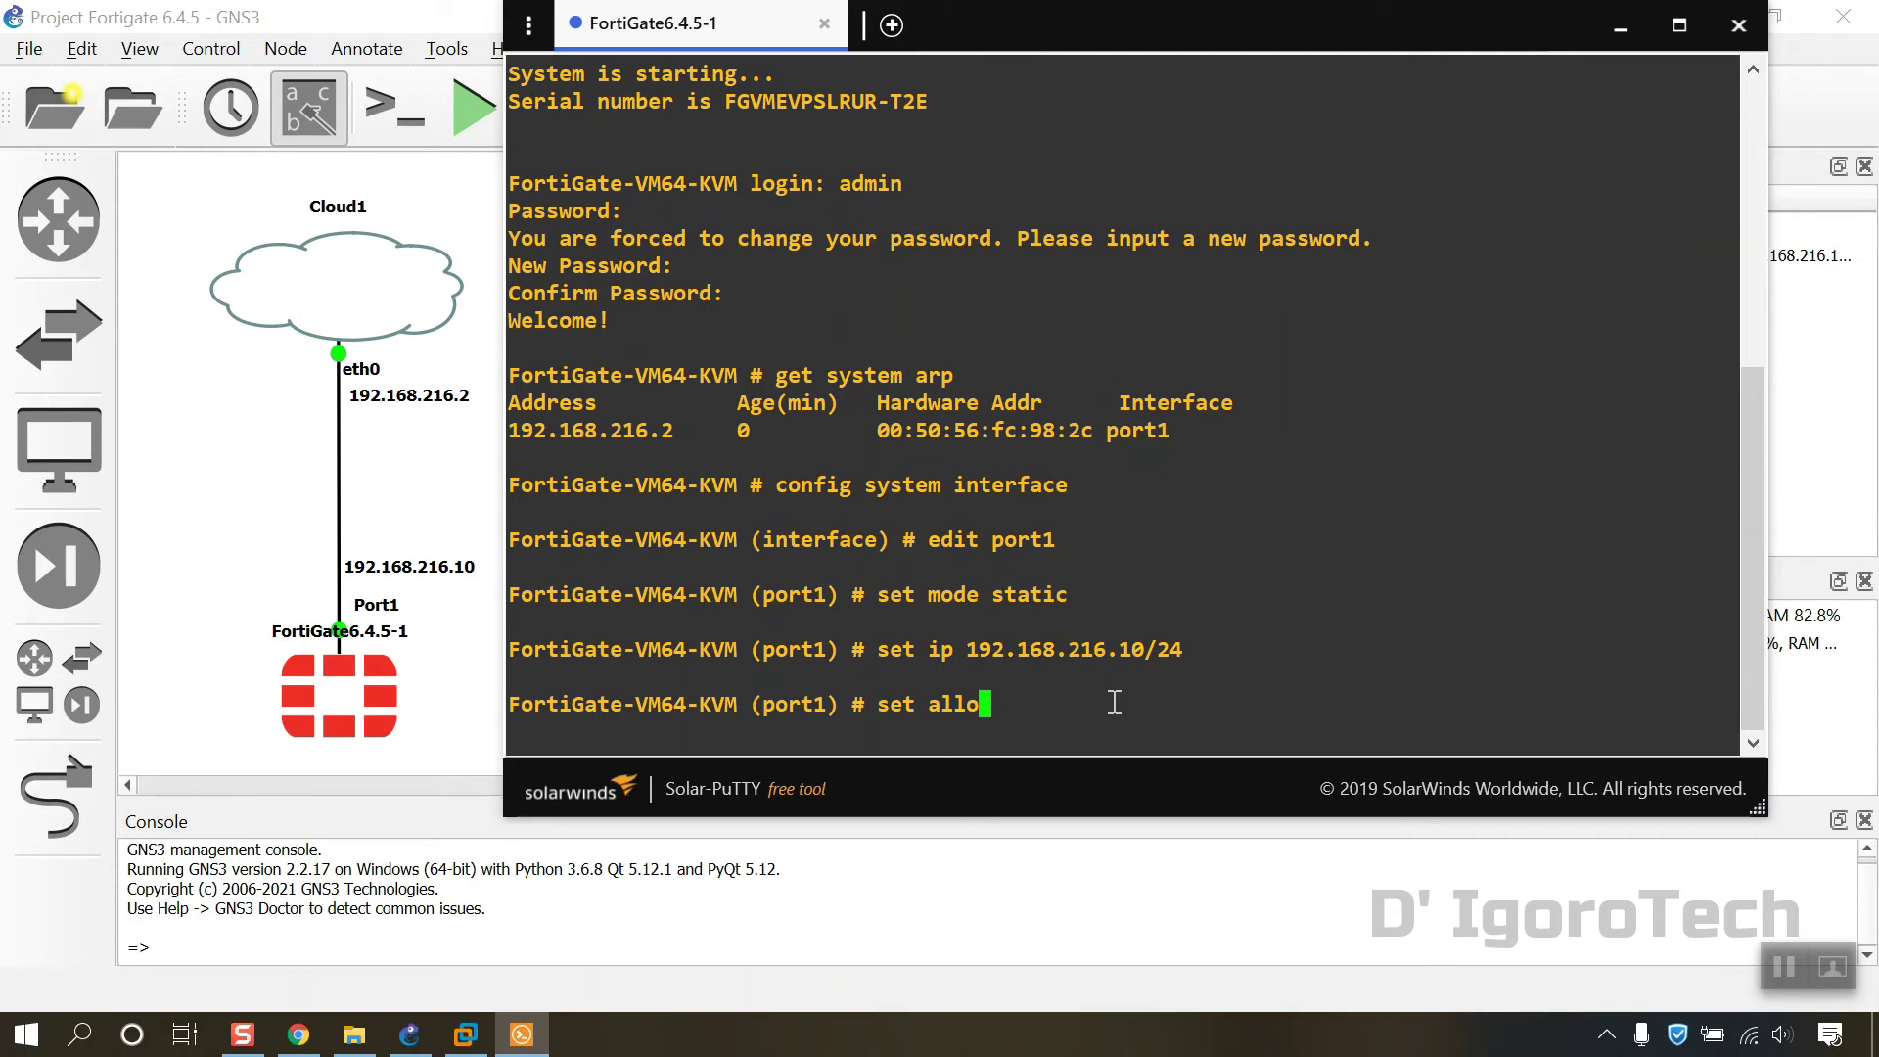
text(waccess ping )
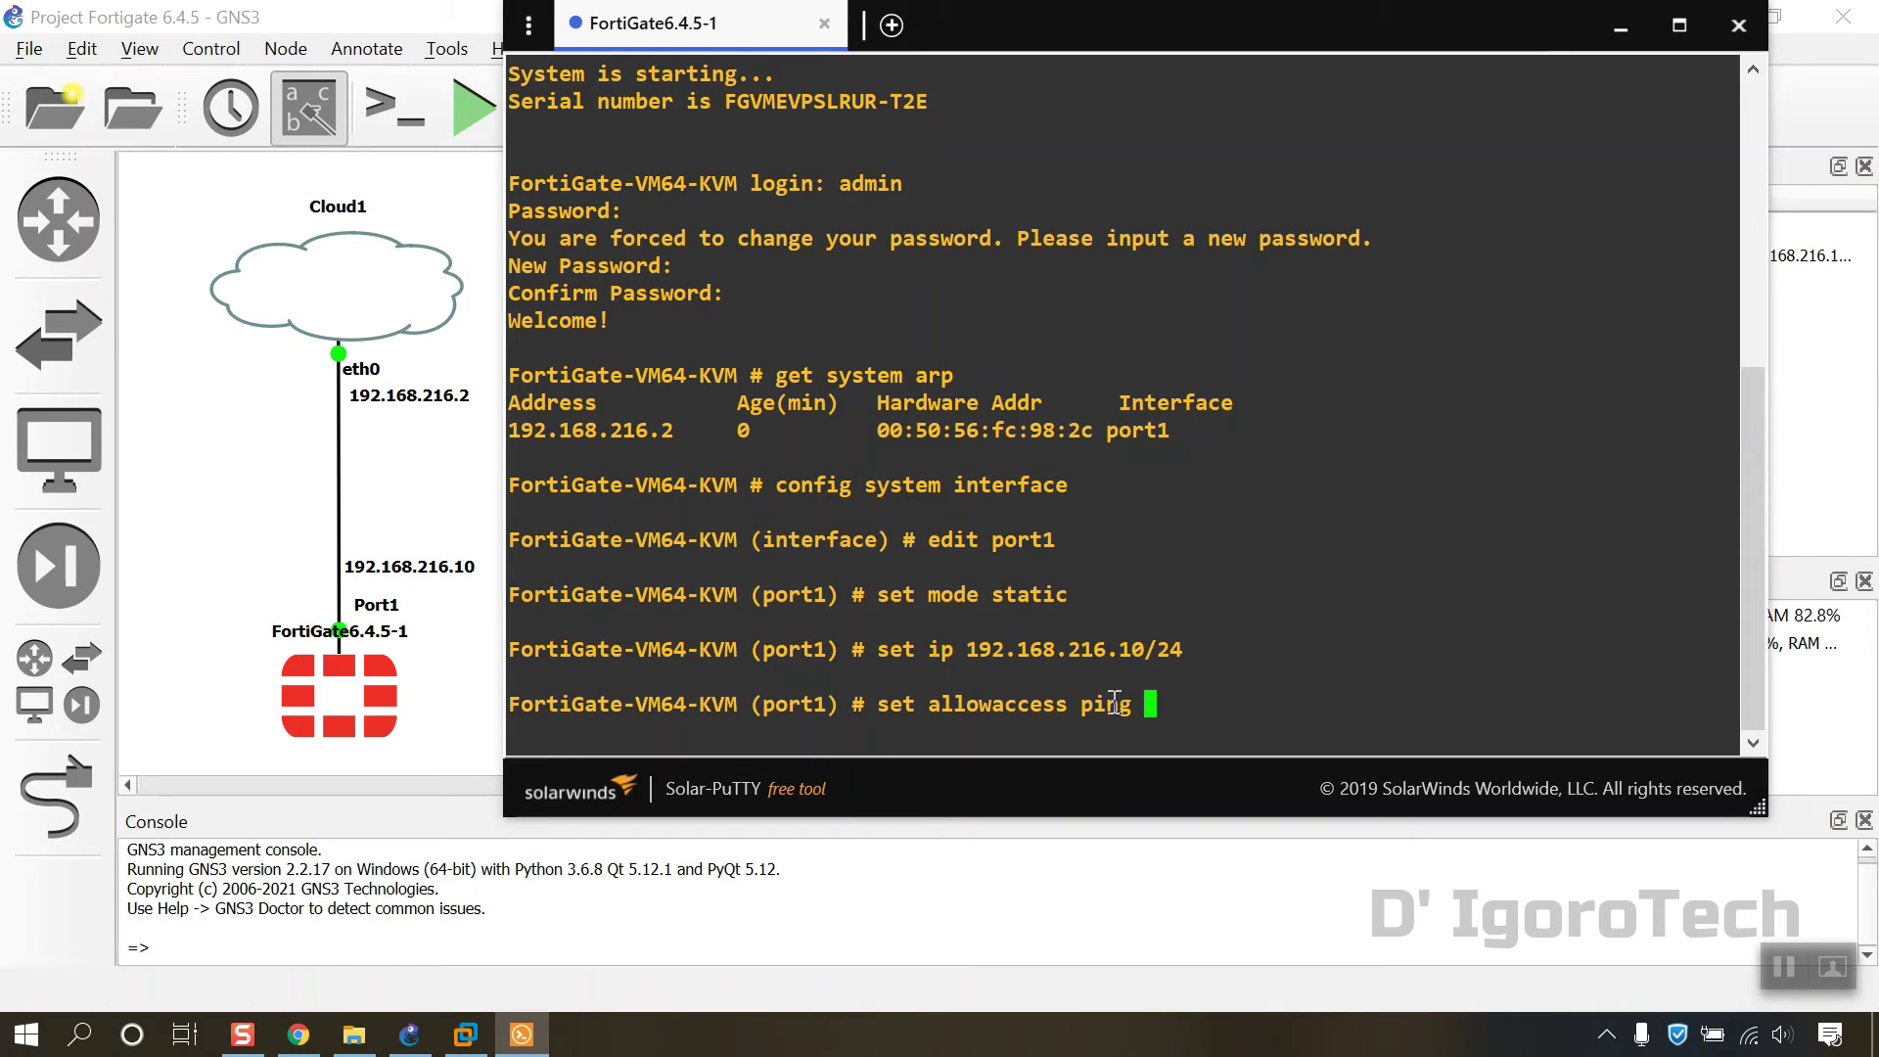
text(http https tel)
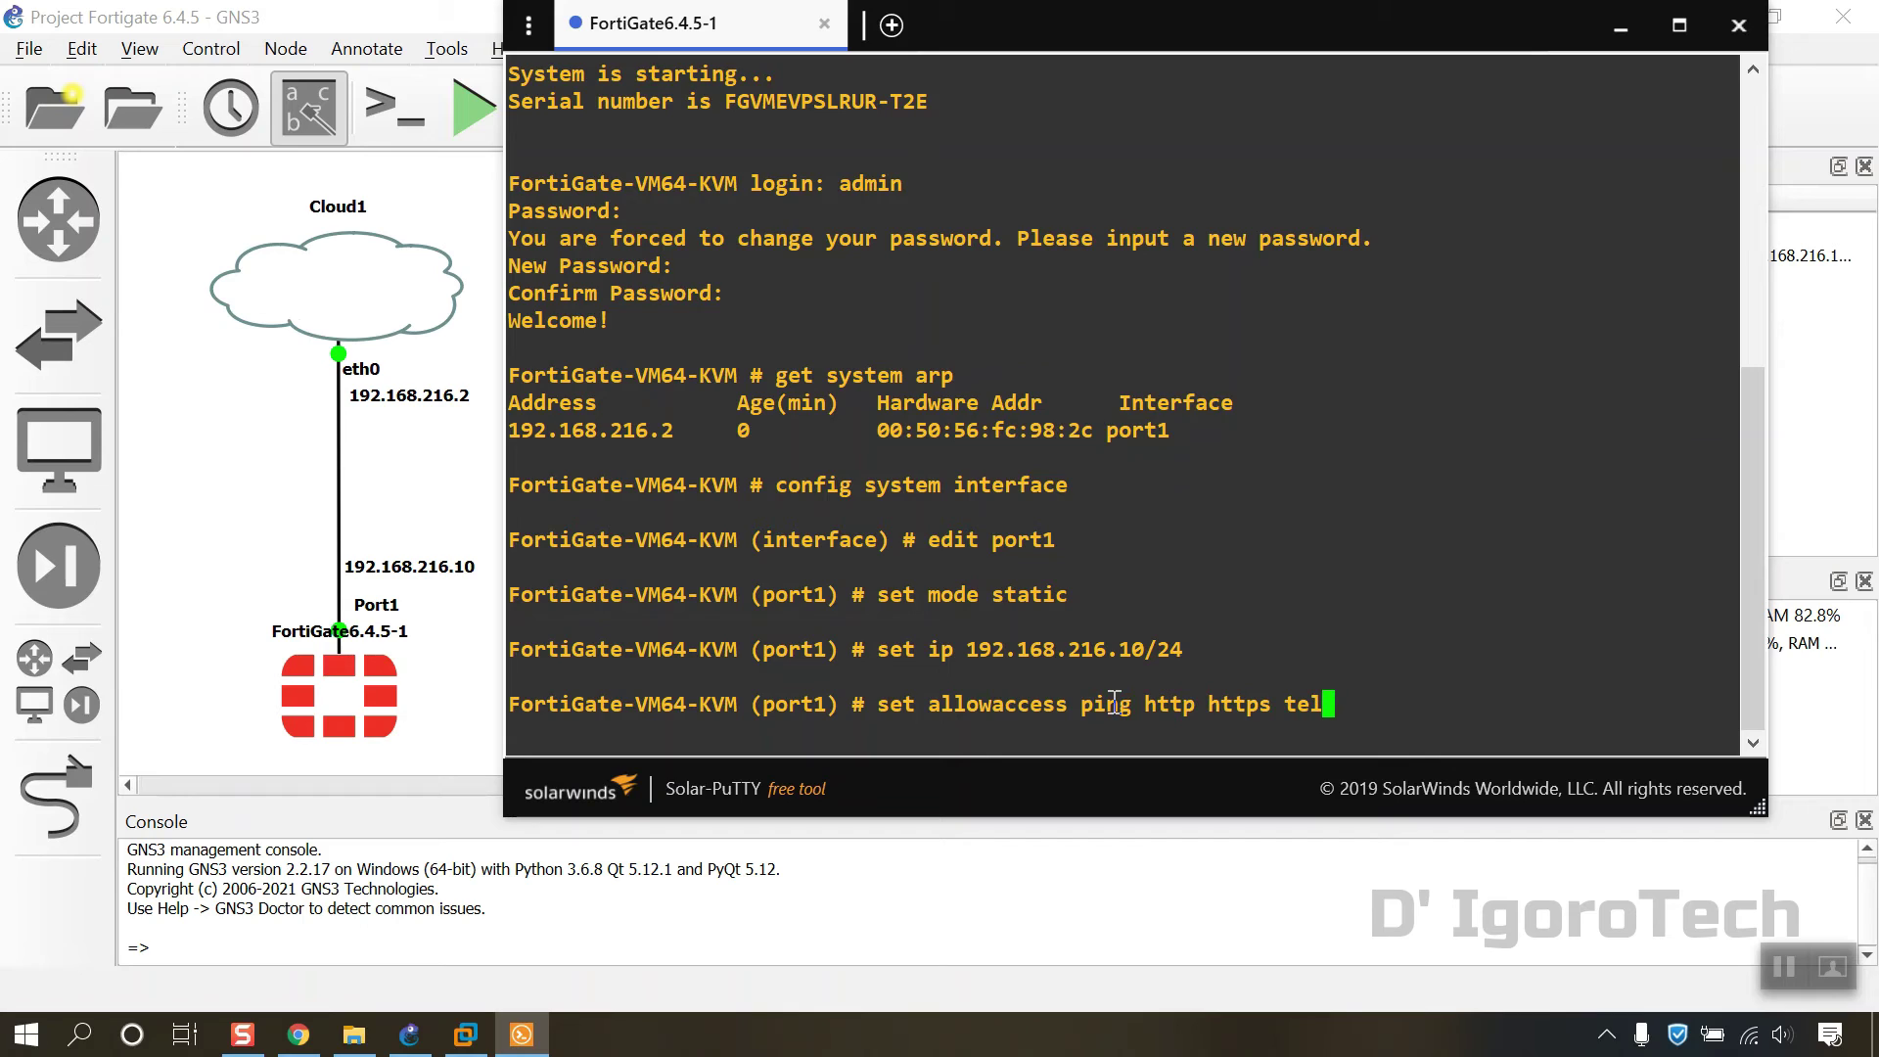
text(net ssh)
Step: Apply allowaccess ping/http/https/telnet/ssh, set role wan and alias WAN on port1, then end
key(Return)
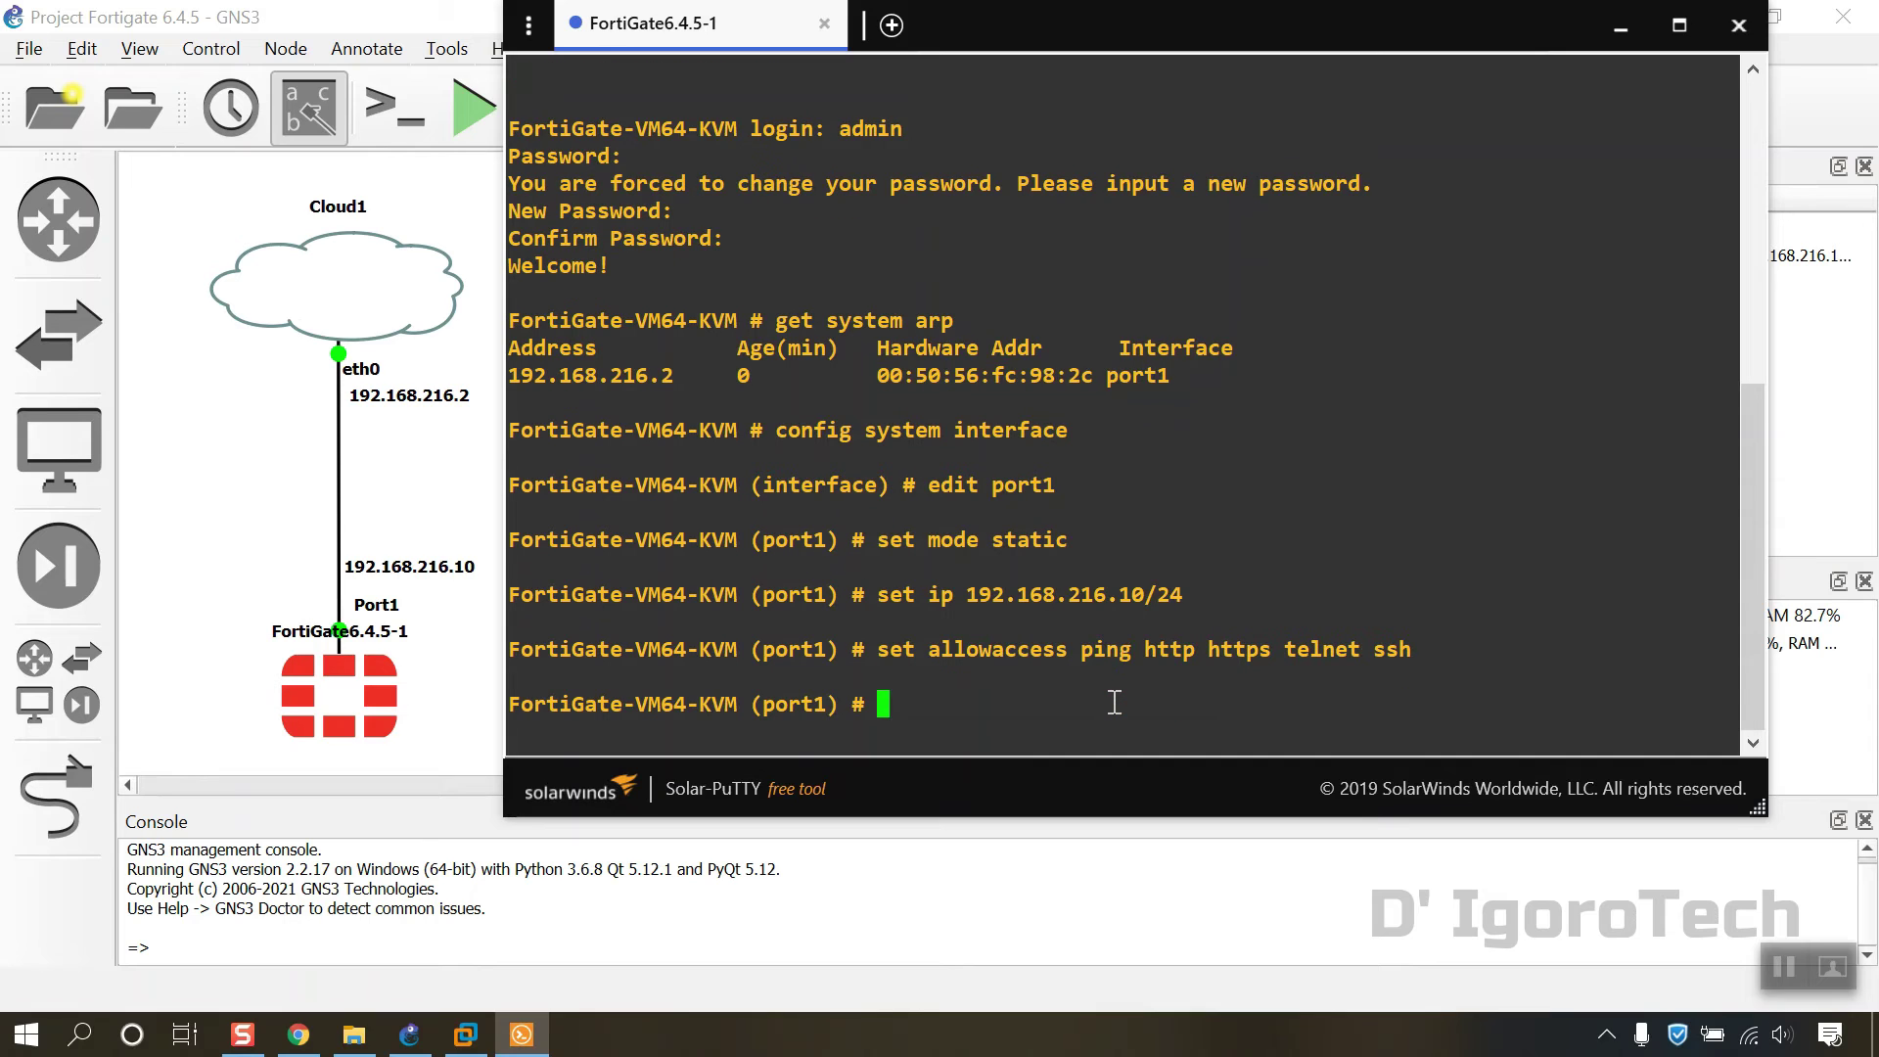
text(set role wan)
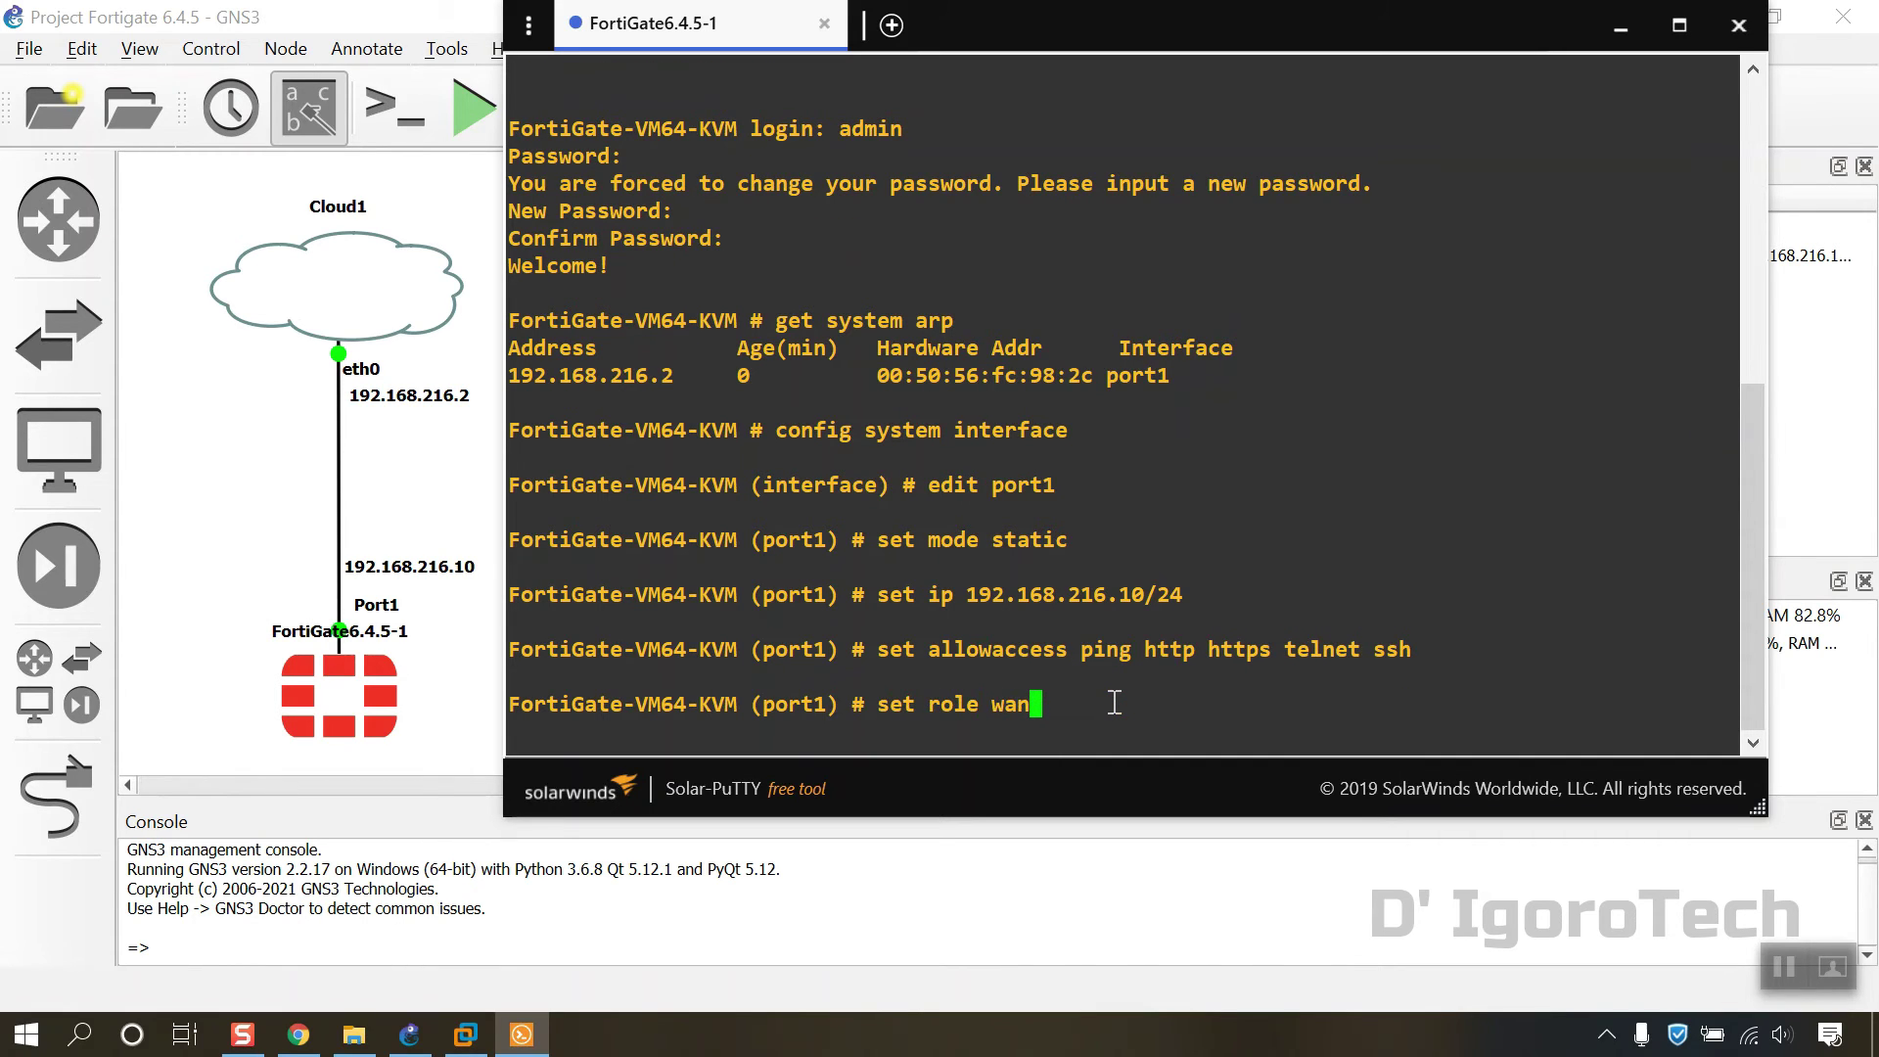
key(Return)
text(set a)
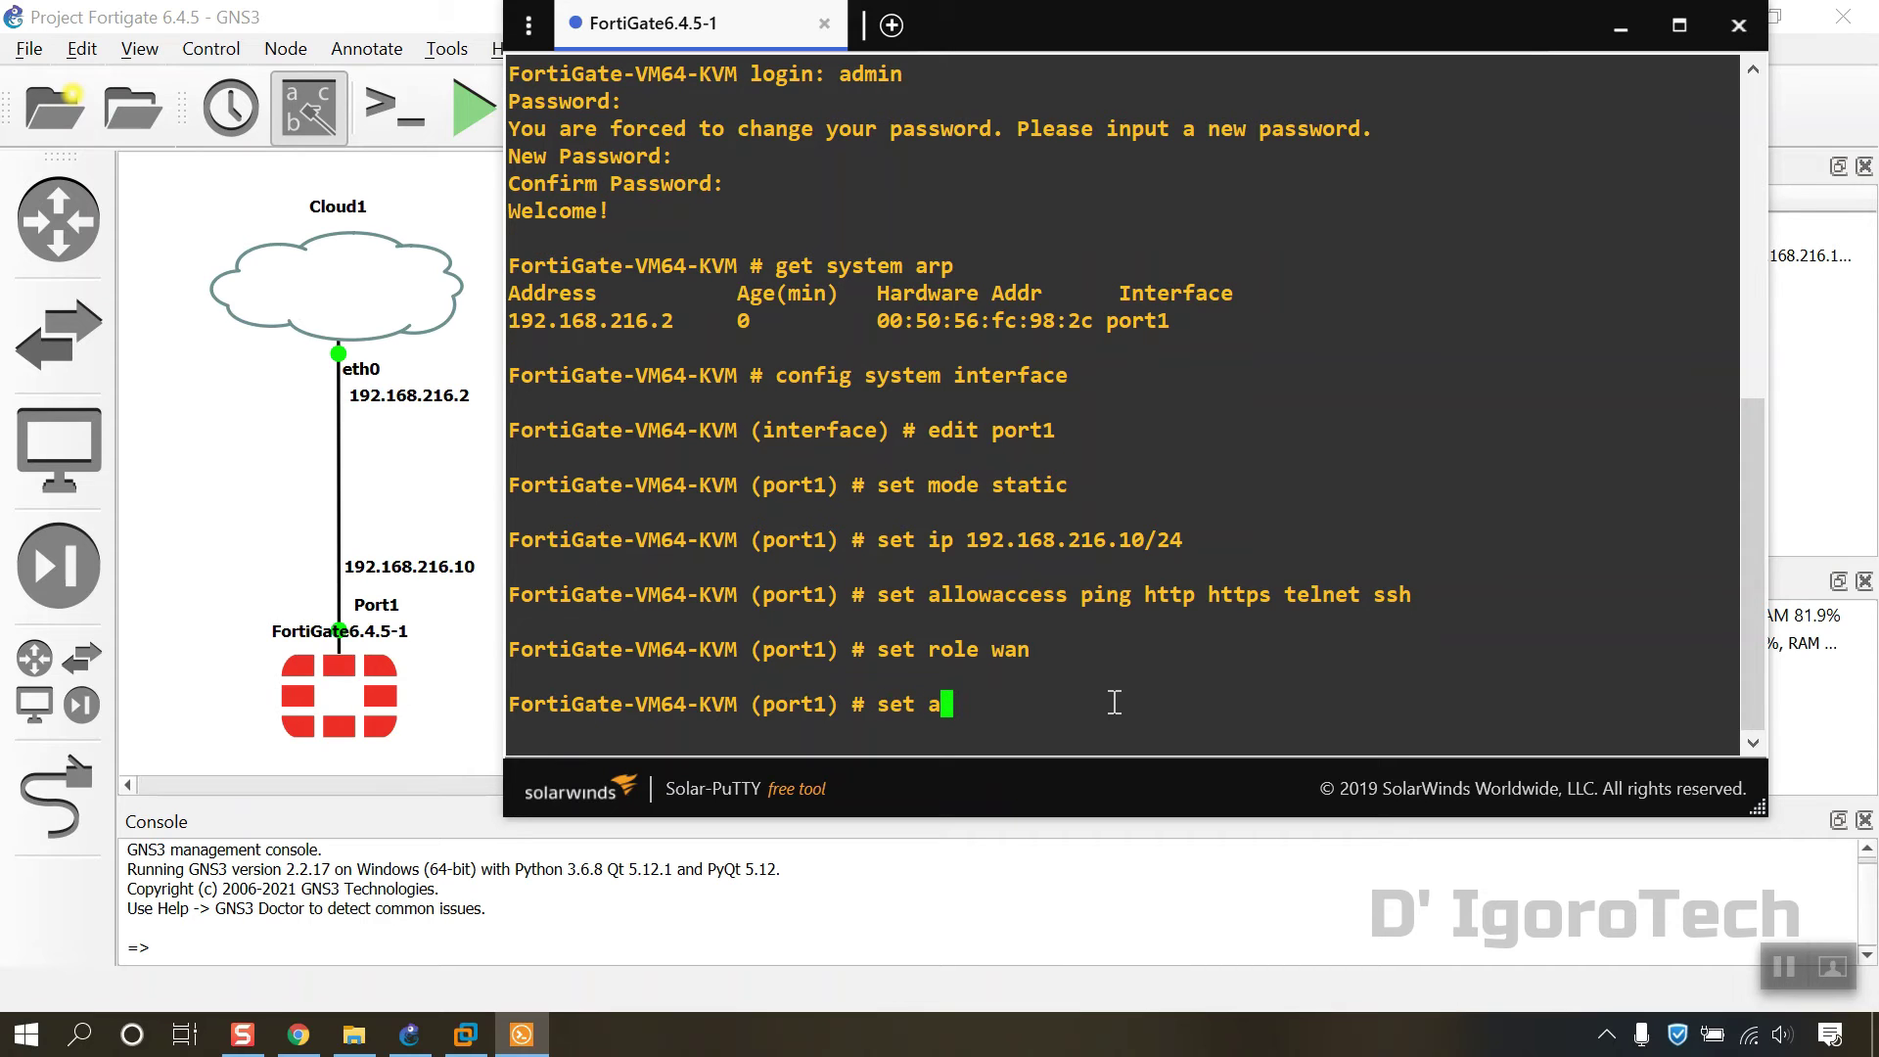
text(lias WAN)
key(Return)
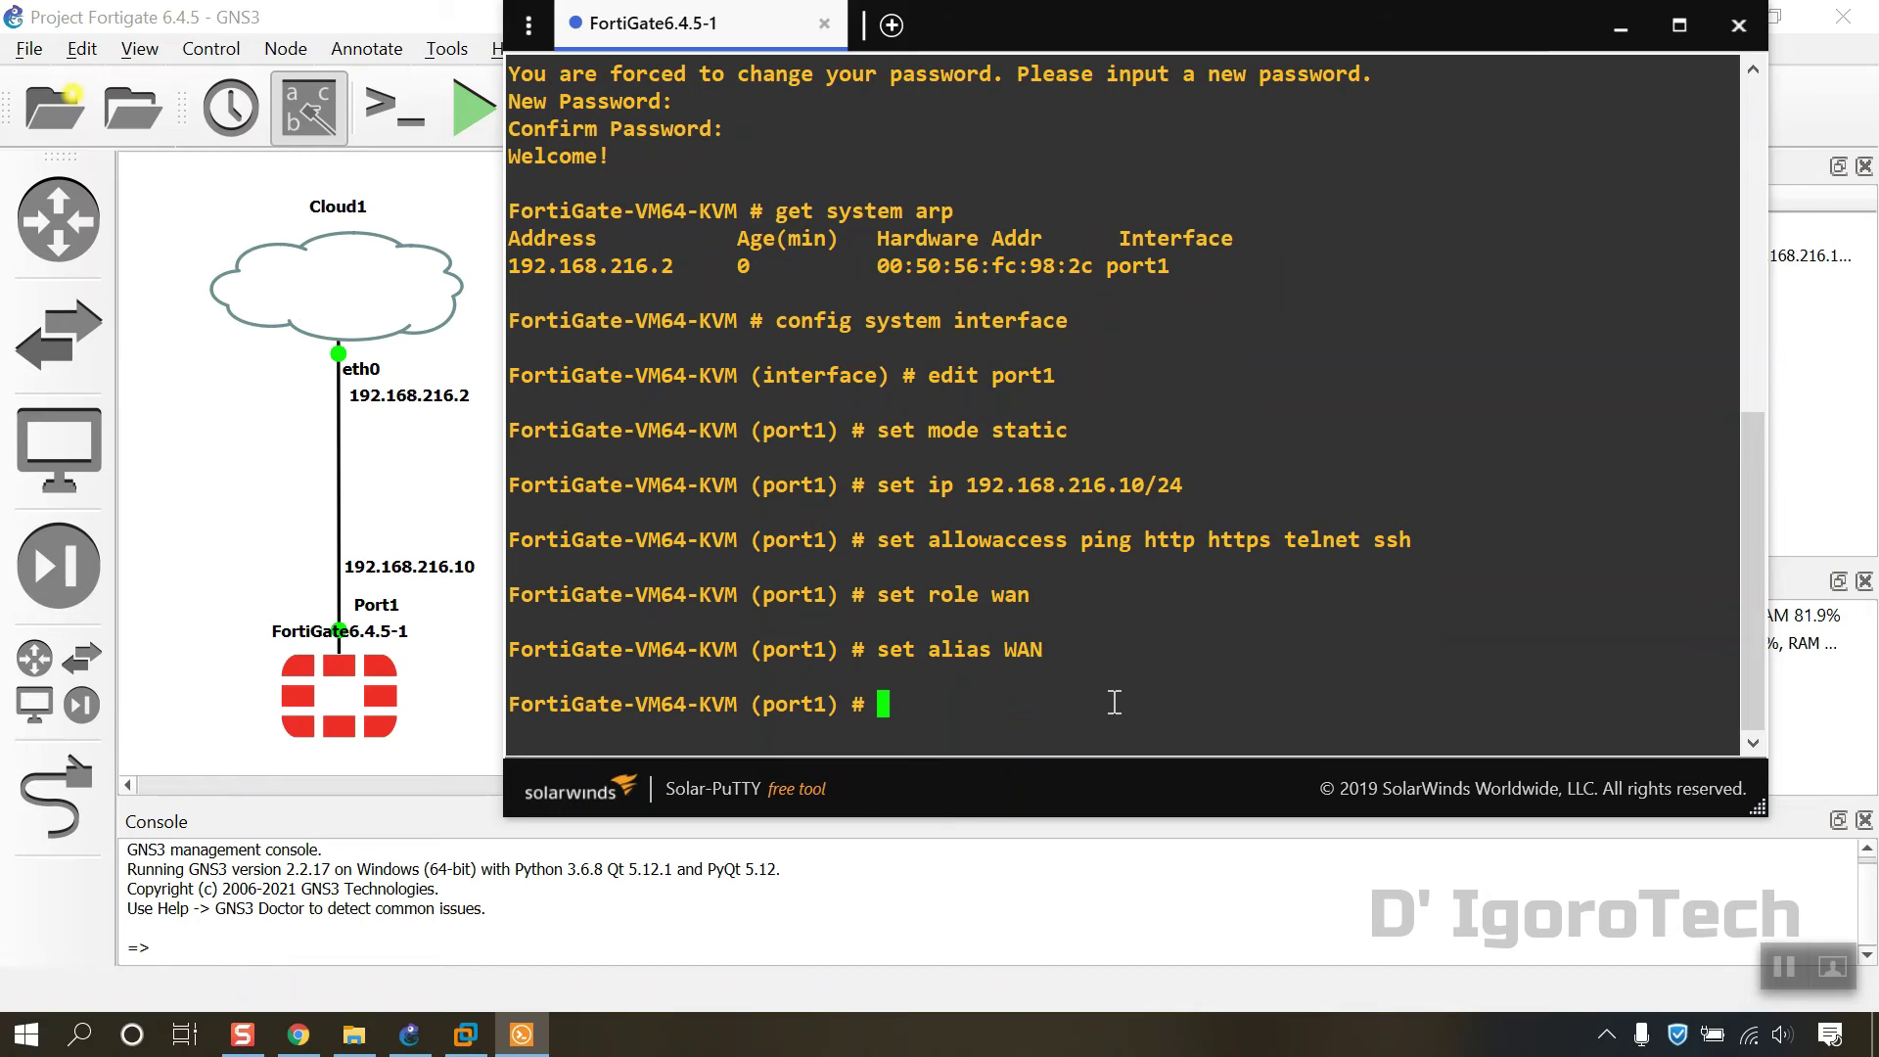
text(end)
key(Return)
key(Return)
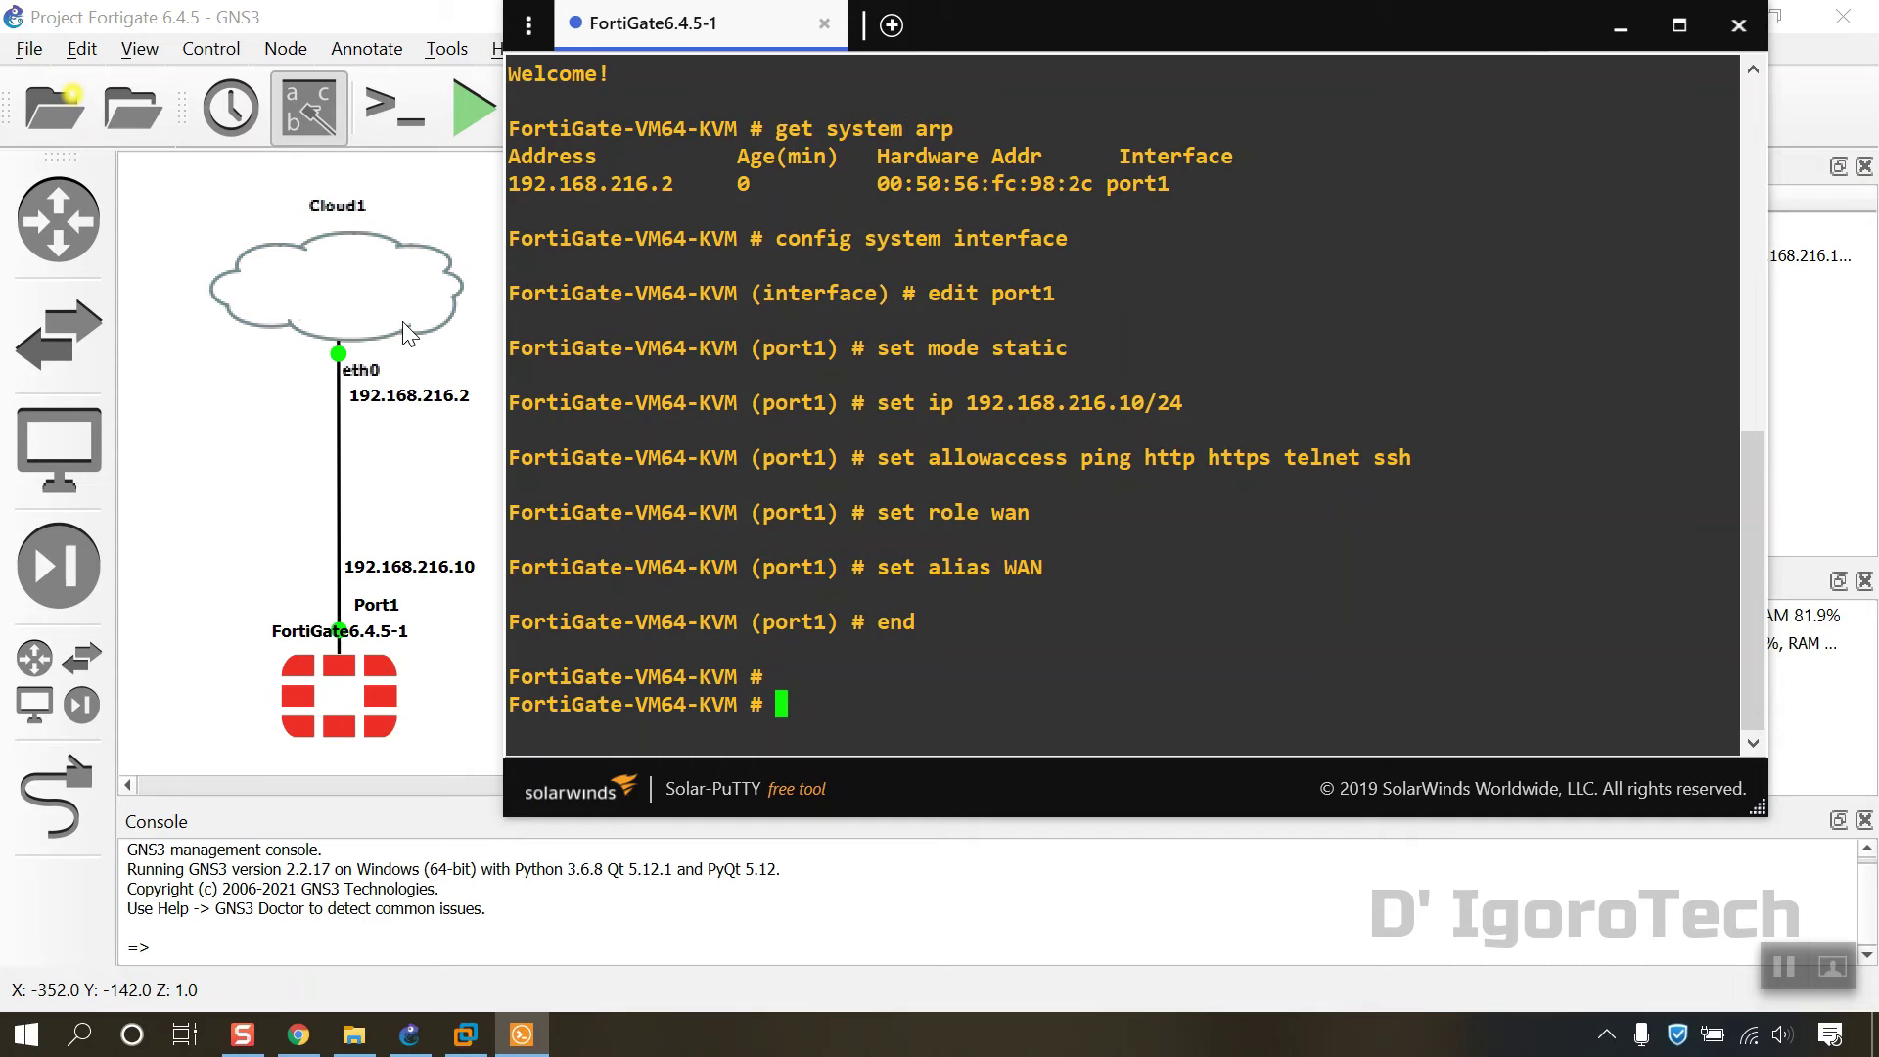
Step: Run exe ping 192.168.216.2 (0% loss), then exe ping 8.8.8.8, stopping it with Ctrl+C after it fails
text(ex)
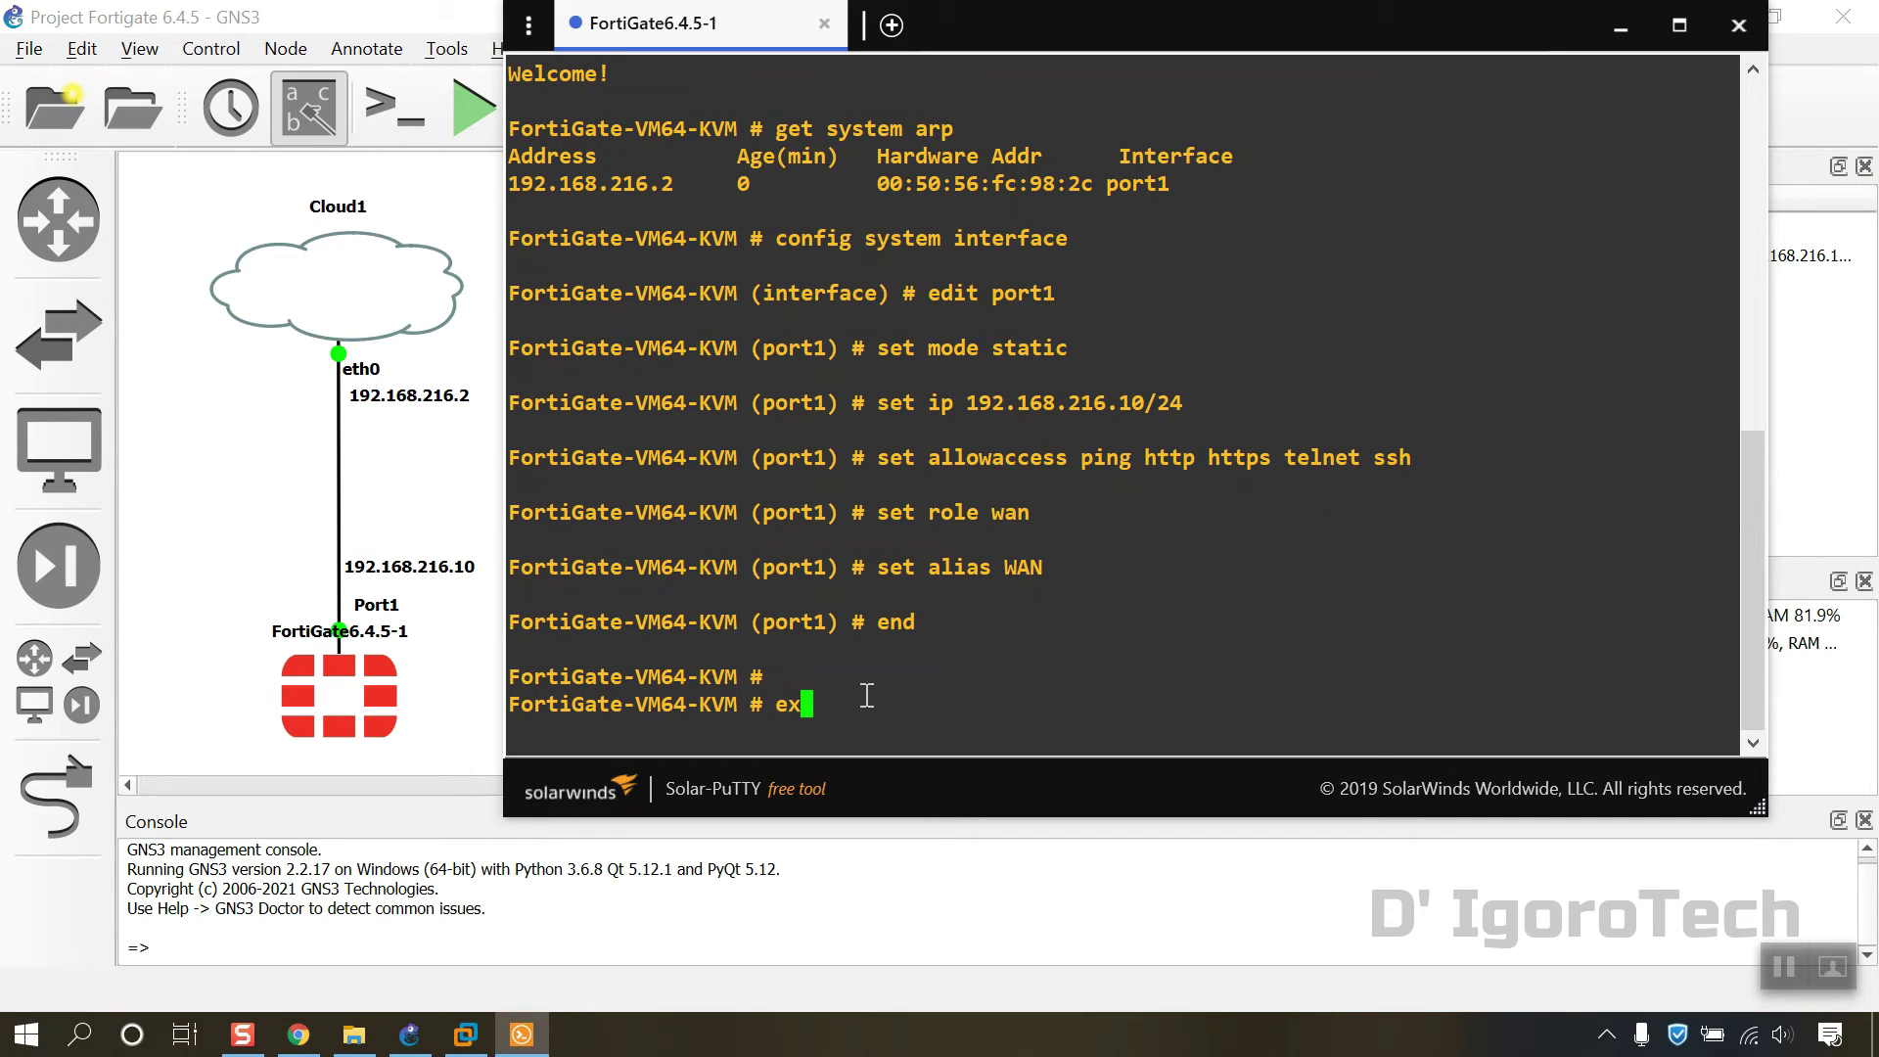
text(e ping 192.168.216.2)
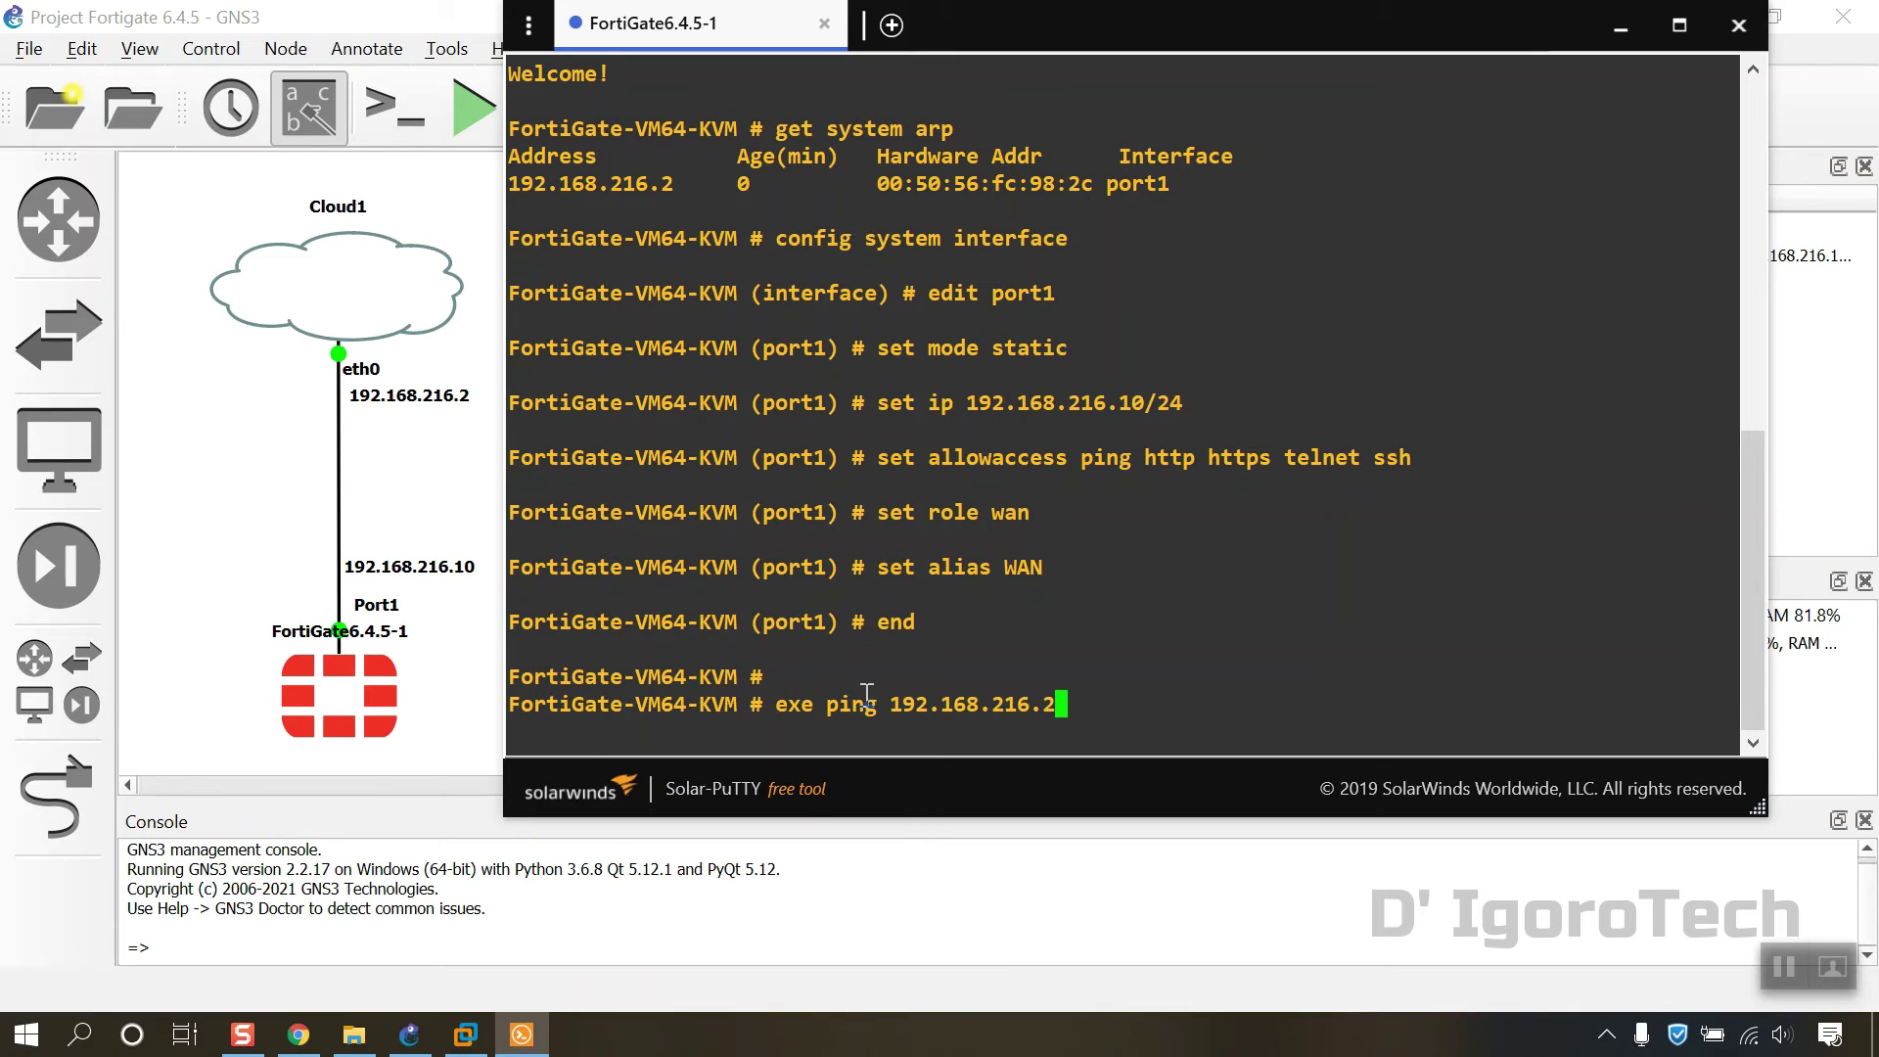
key(Return)
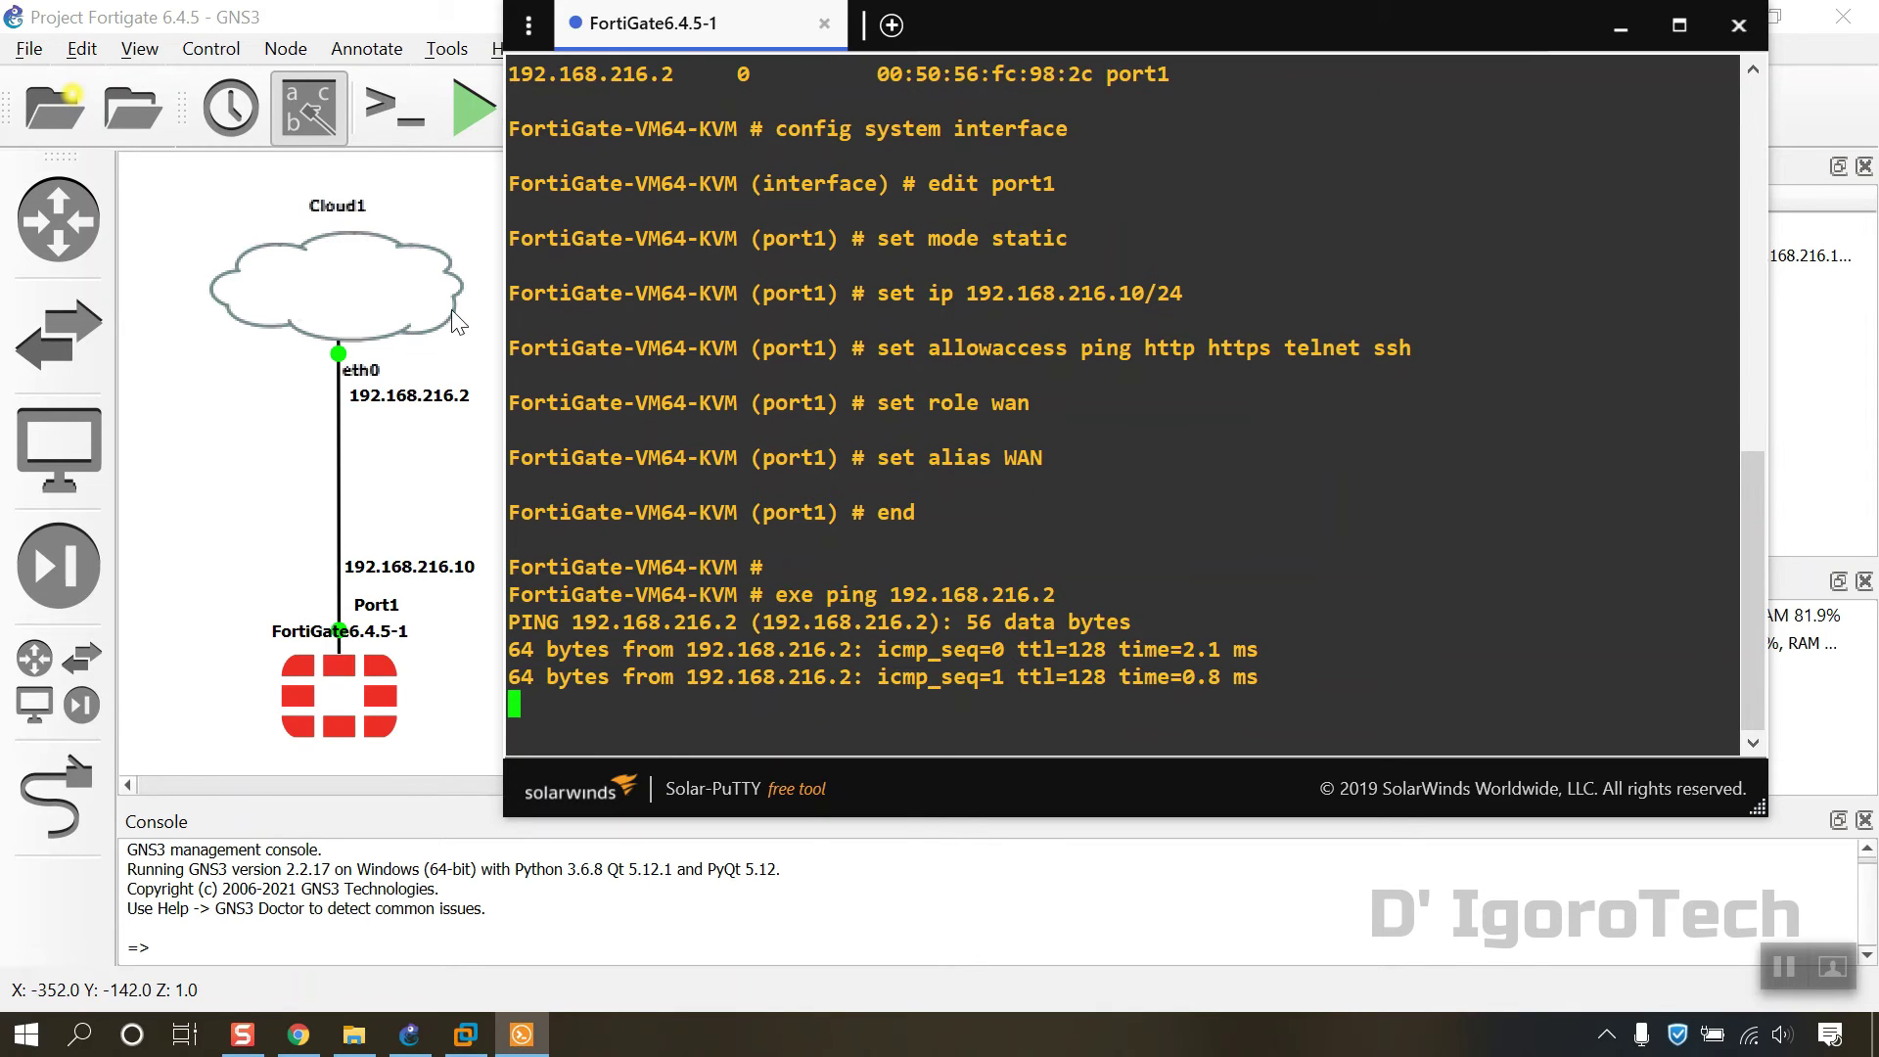
key(Return)
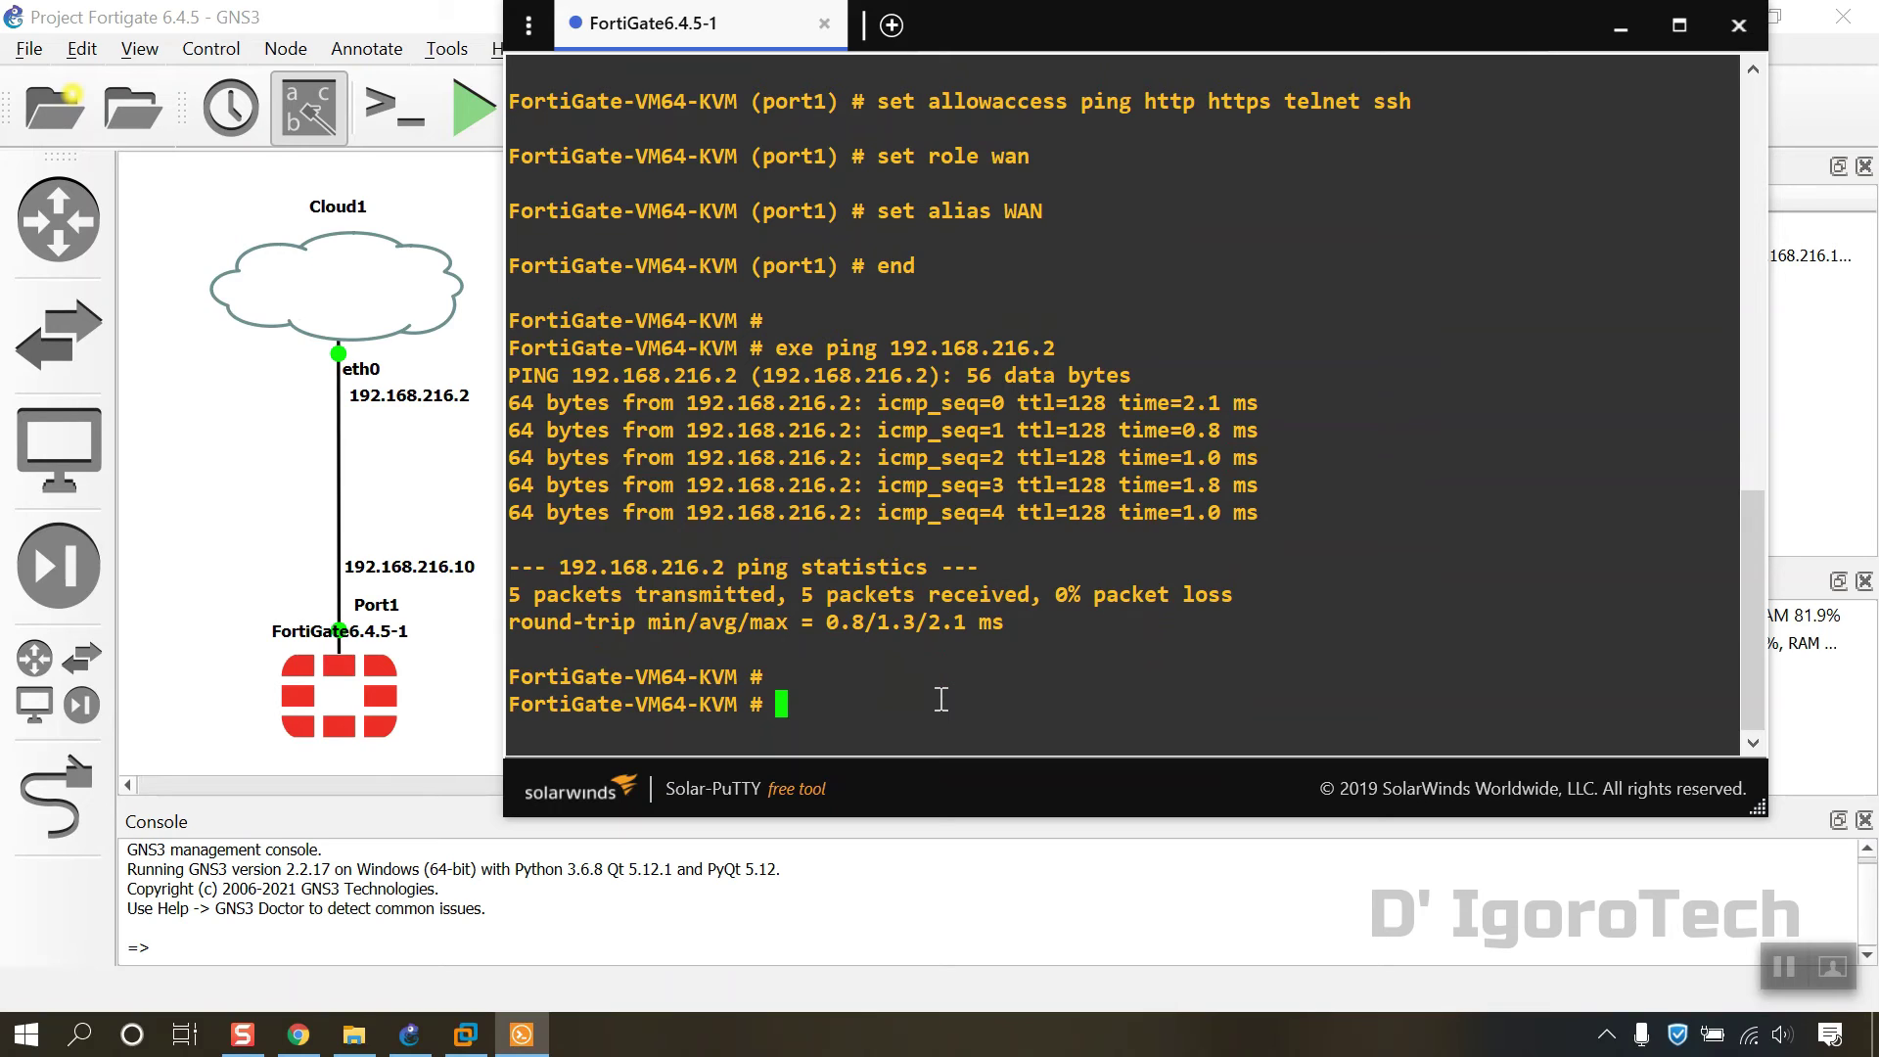
text(exe ping 8.8.8.8)
key(Return)
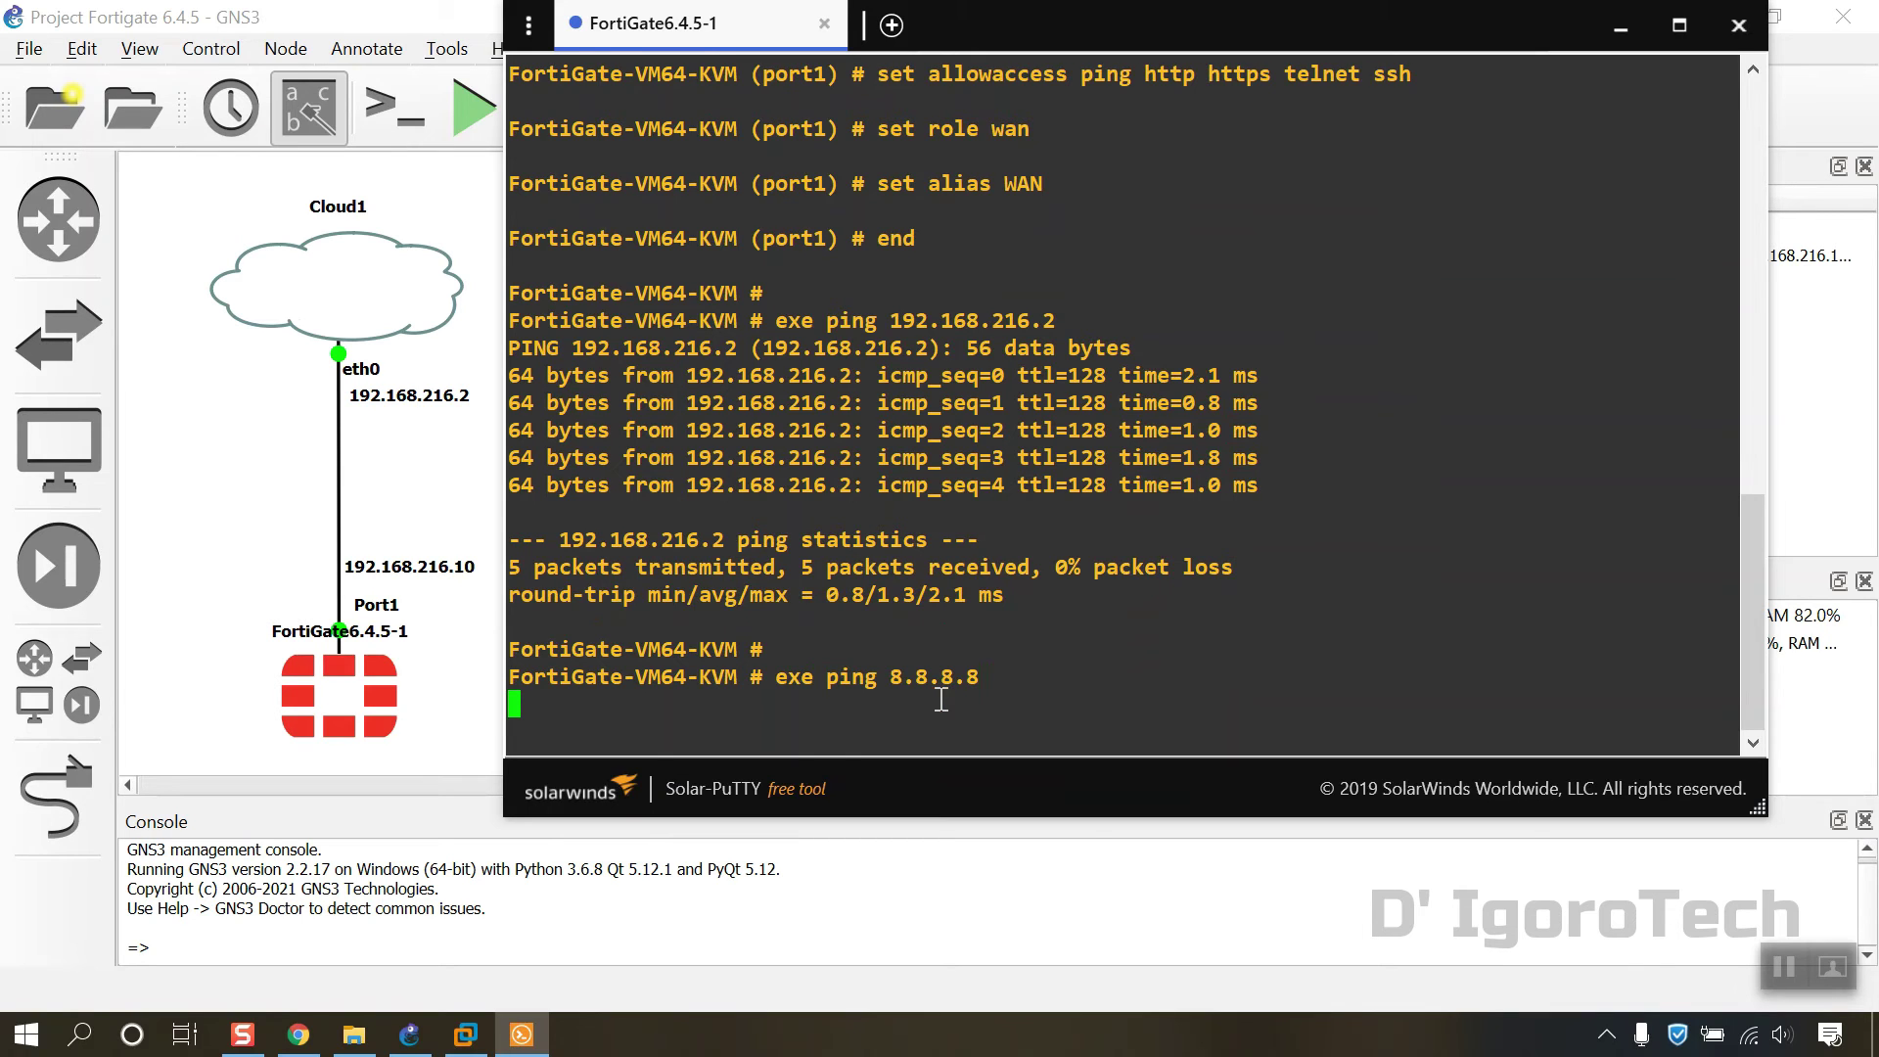
key(ctrl+c)
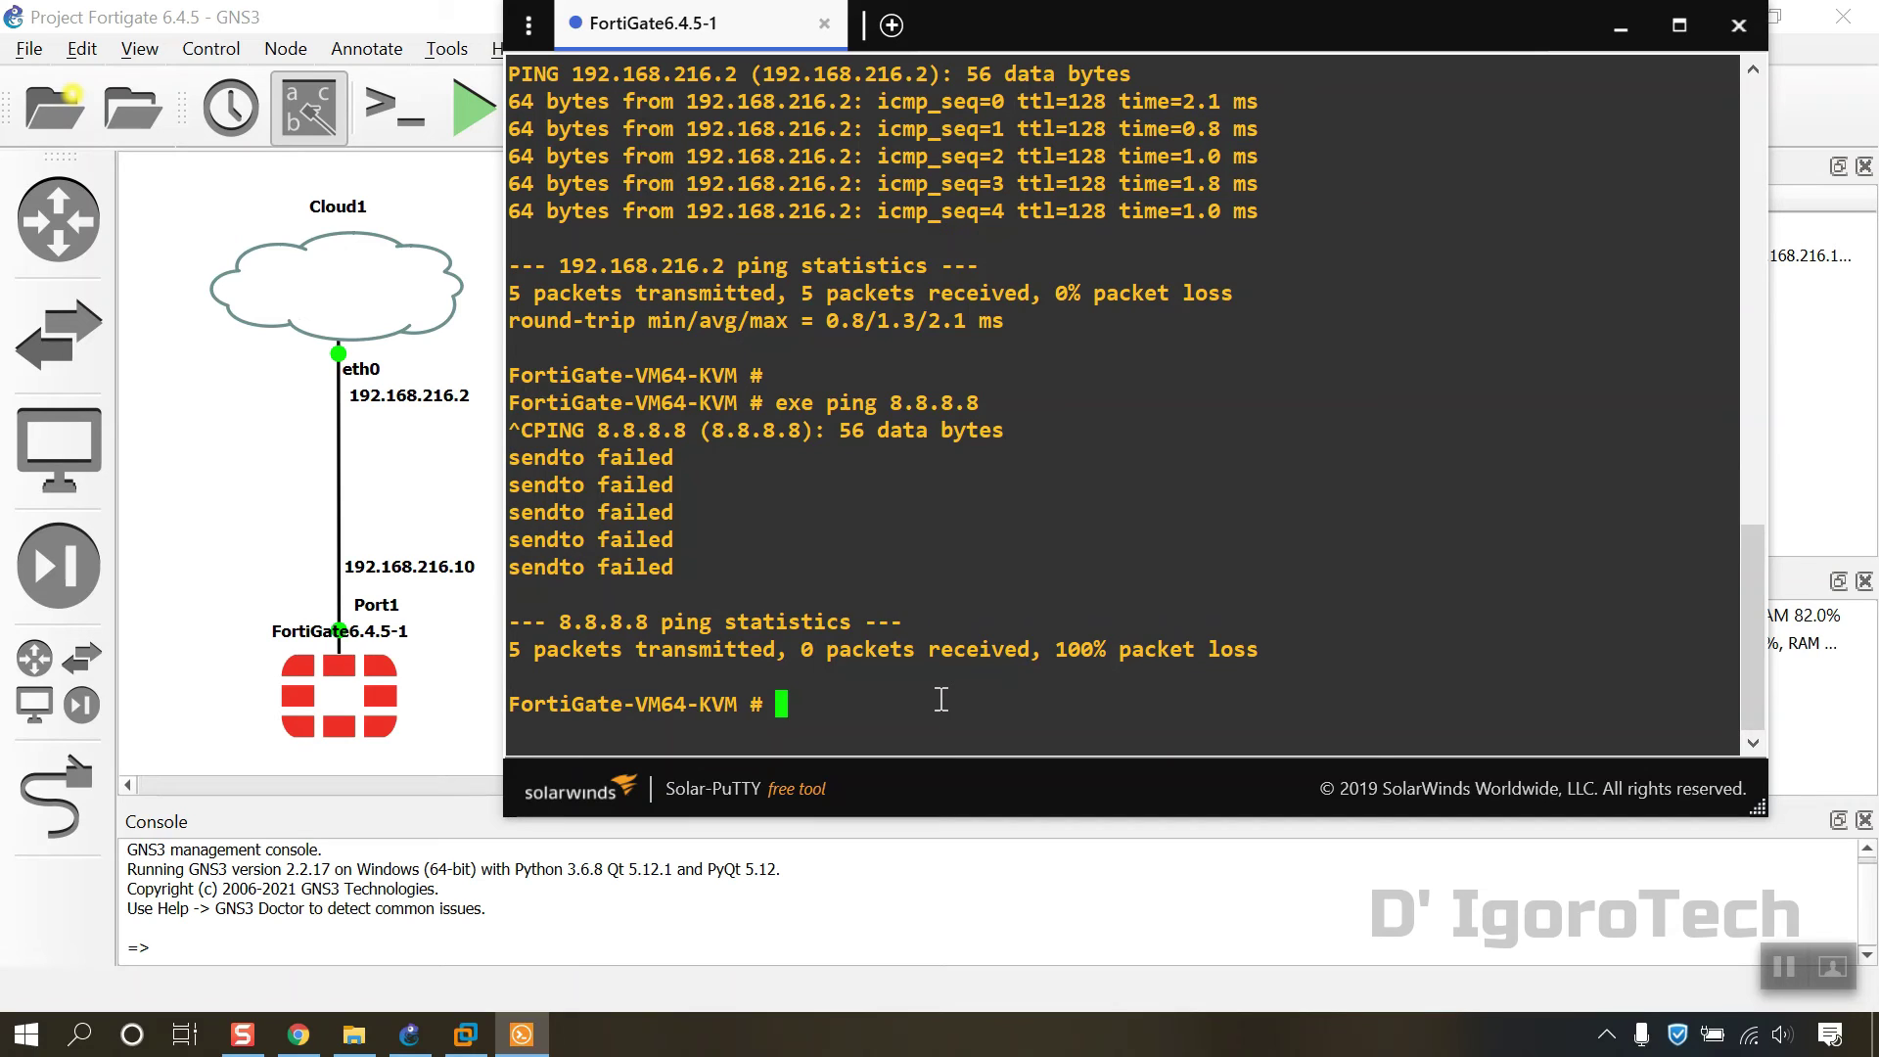
Step: Under config router static, create route entry 1 with destination 0.0.0.0/0
text(config router )
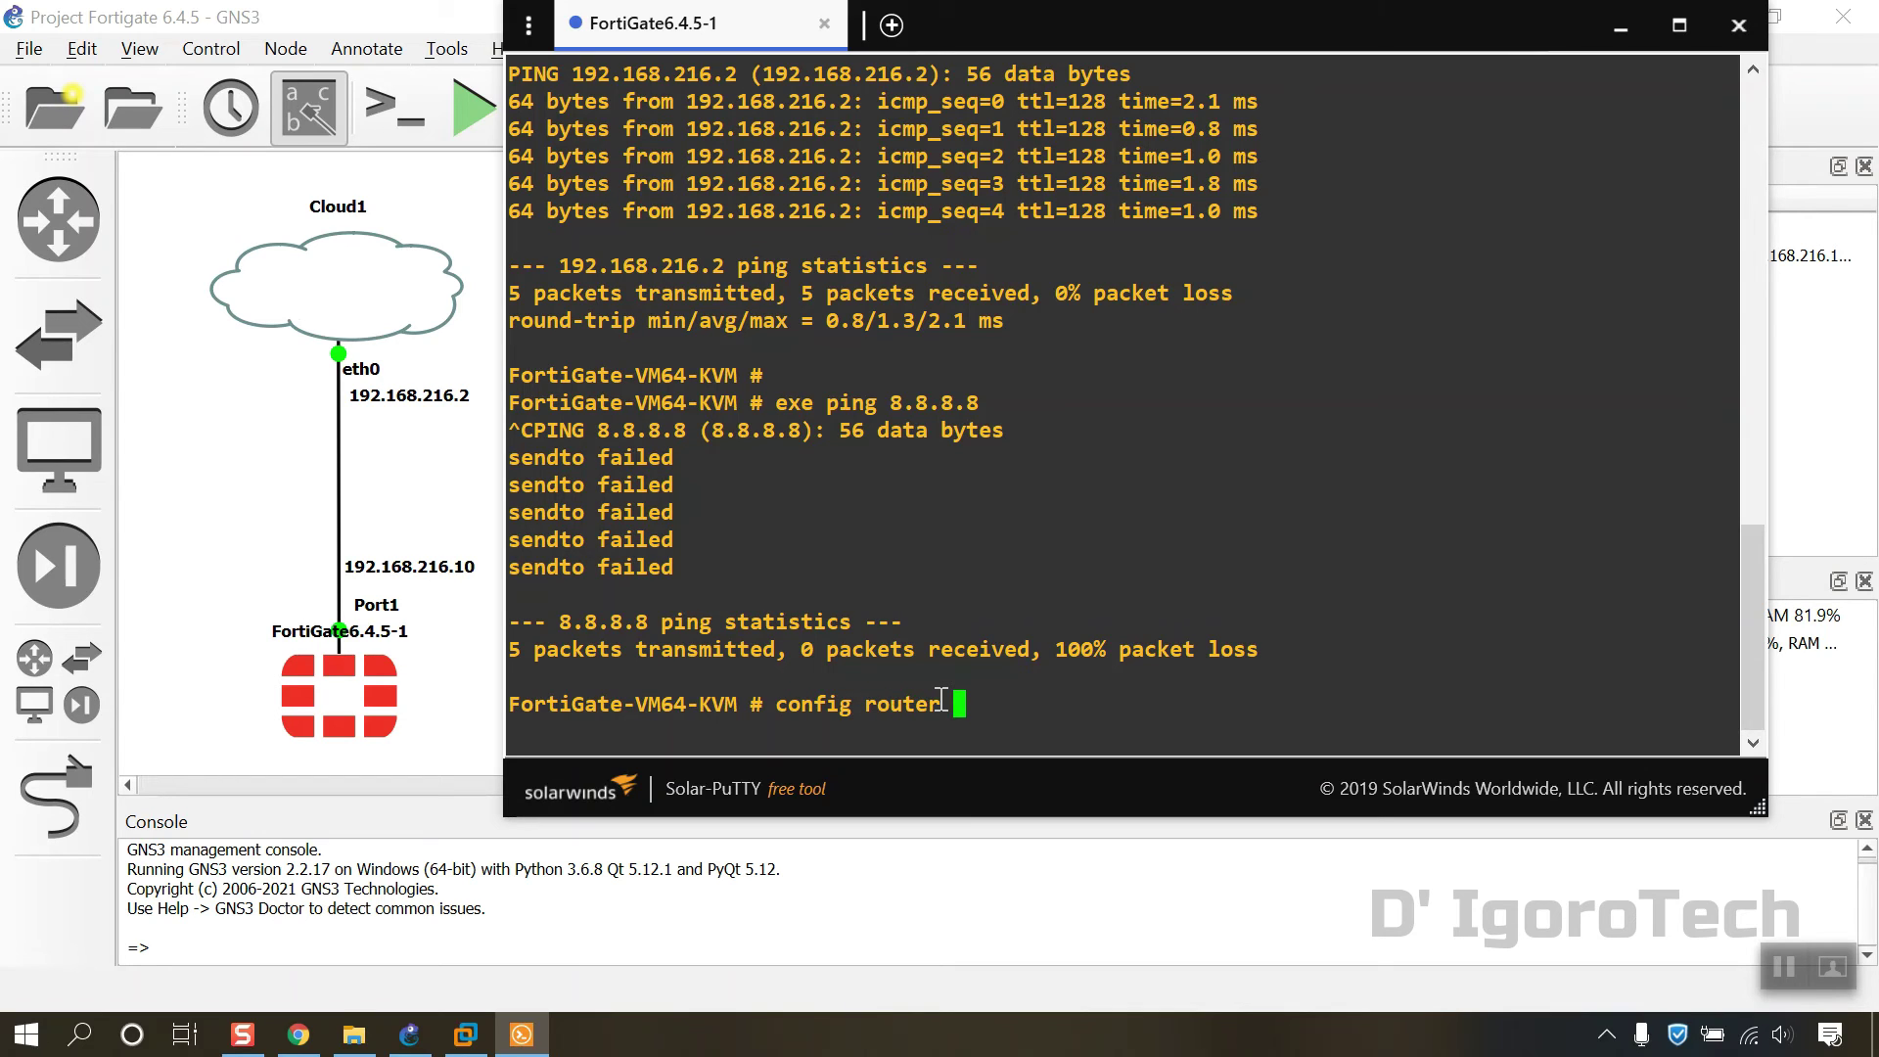
text(static)
key(Return)
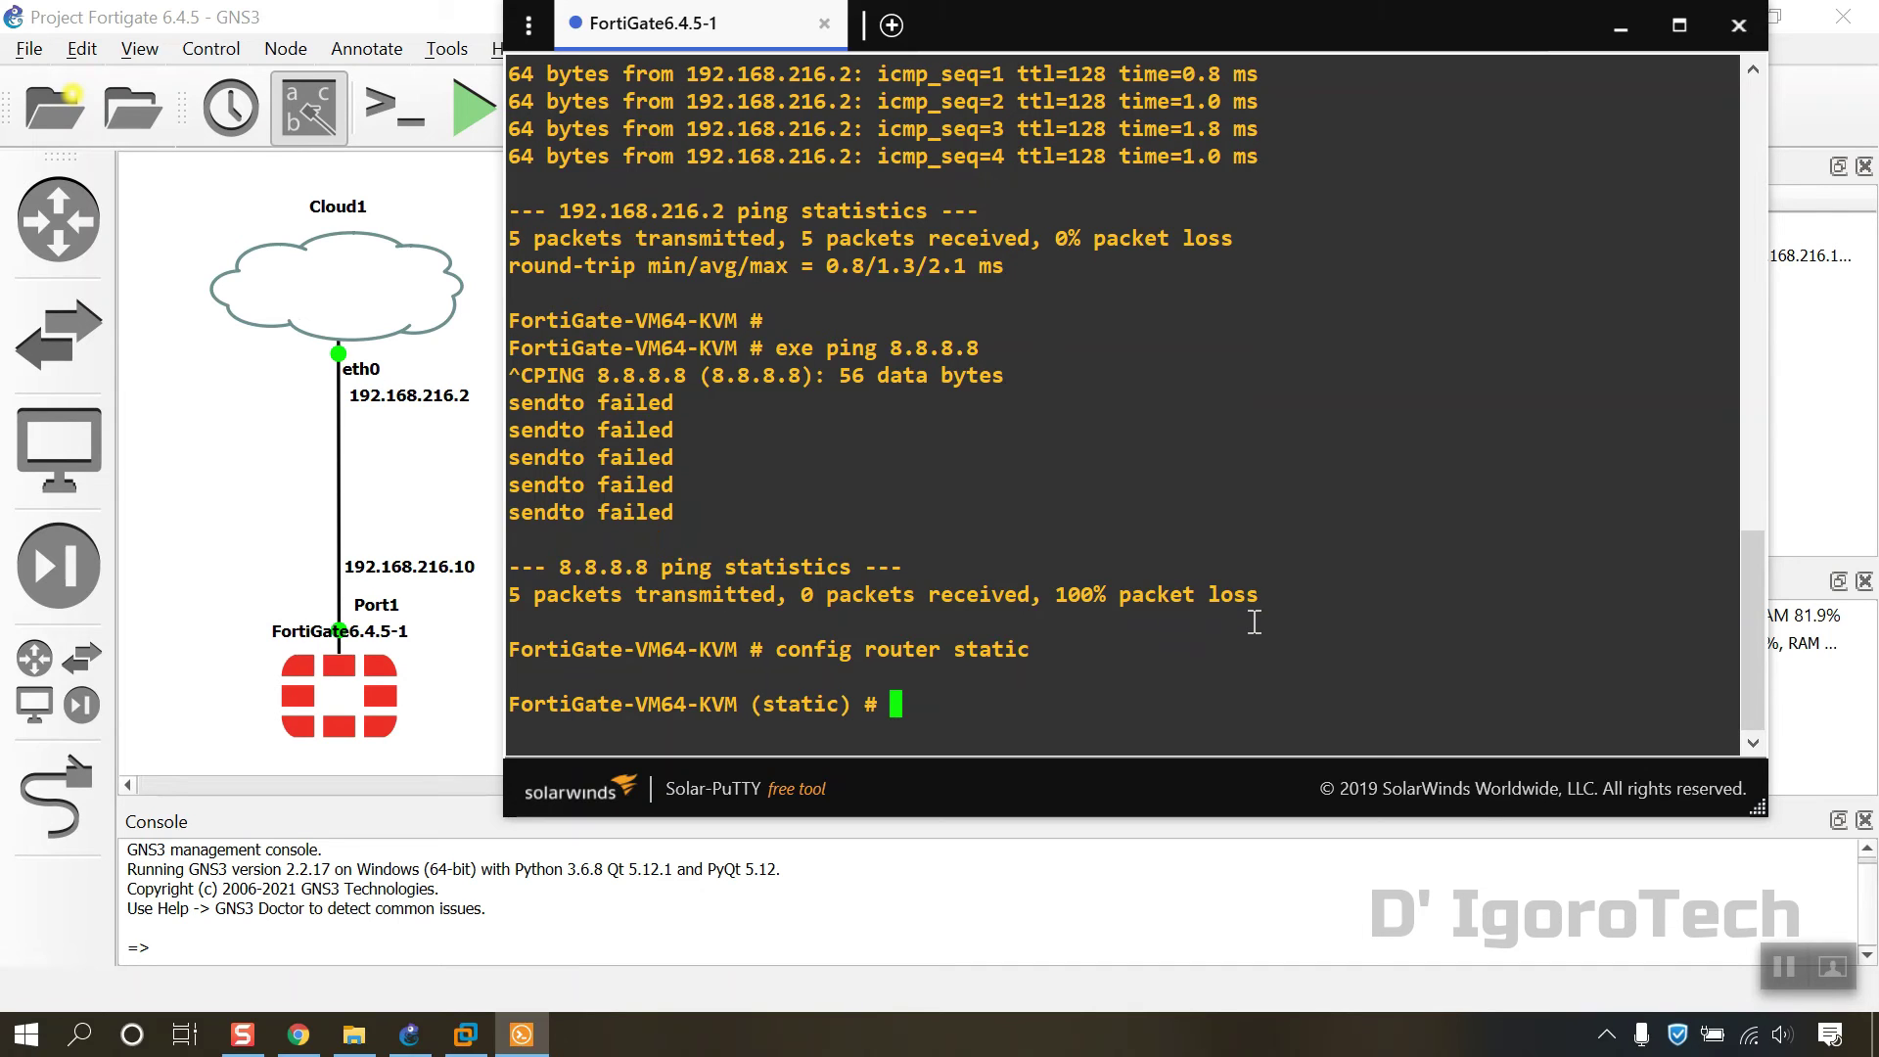
text(edit )
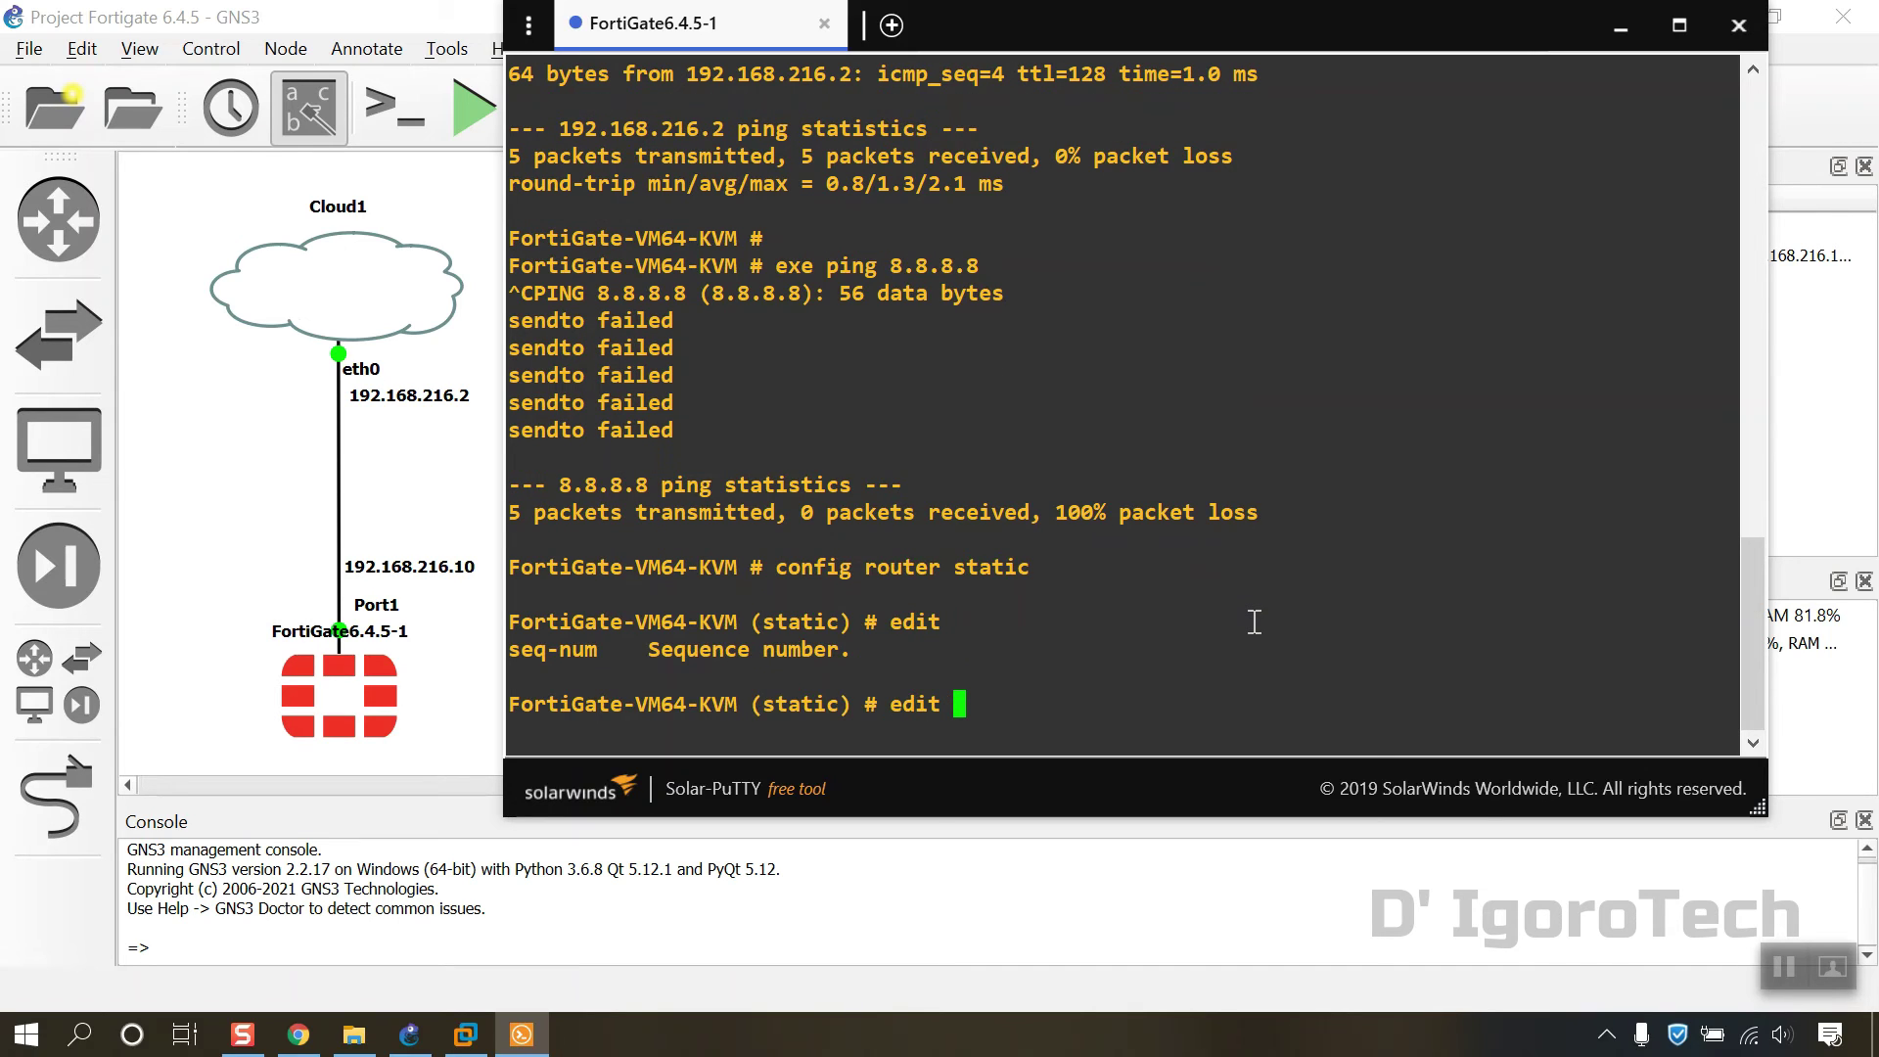
text(?1)
key(Return)
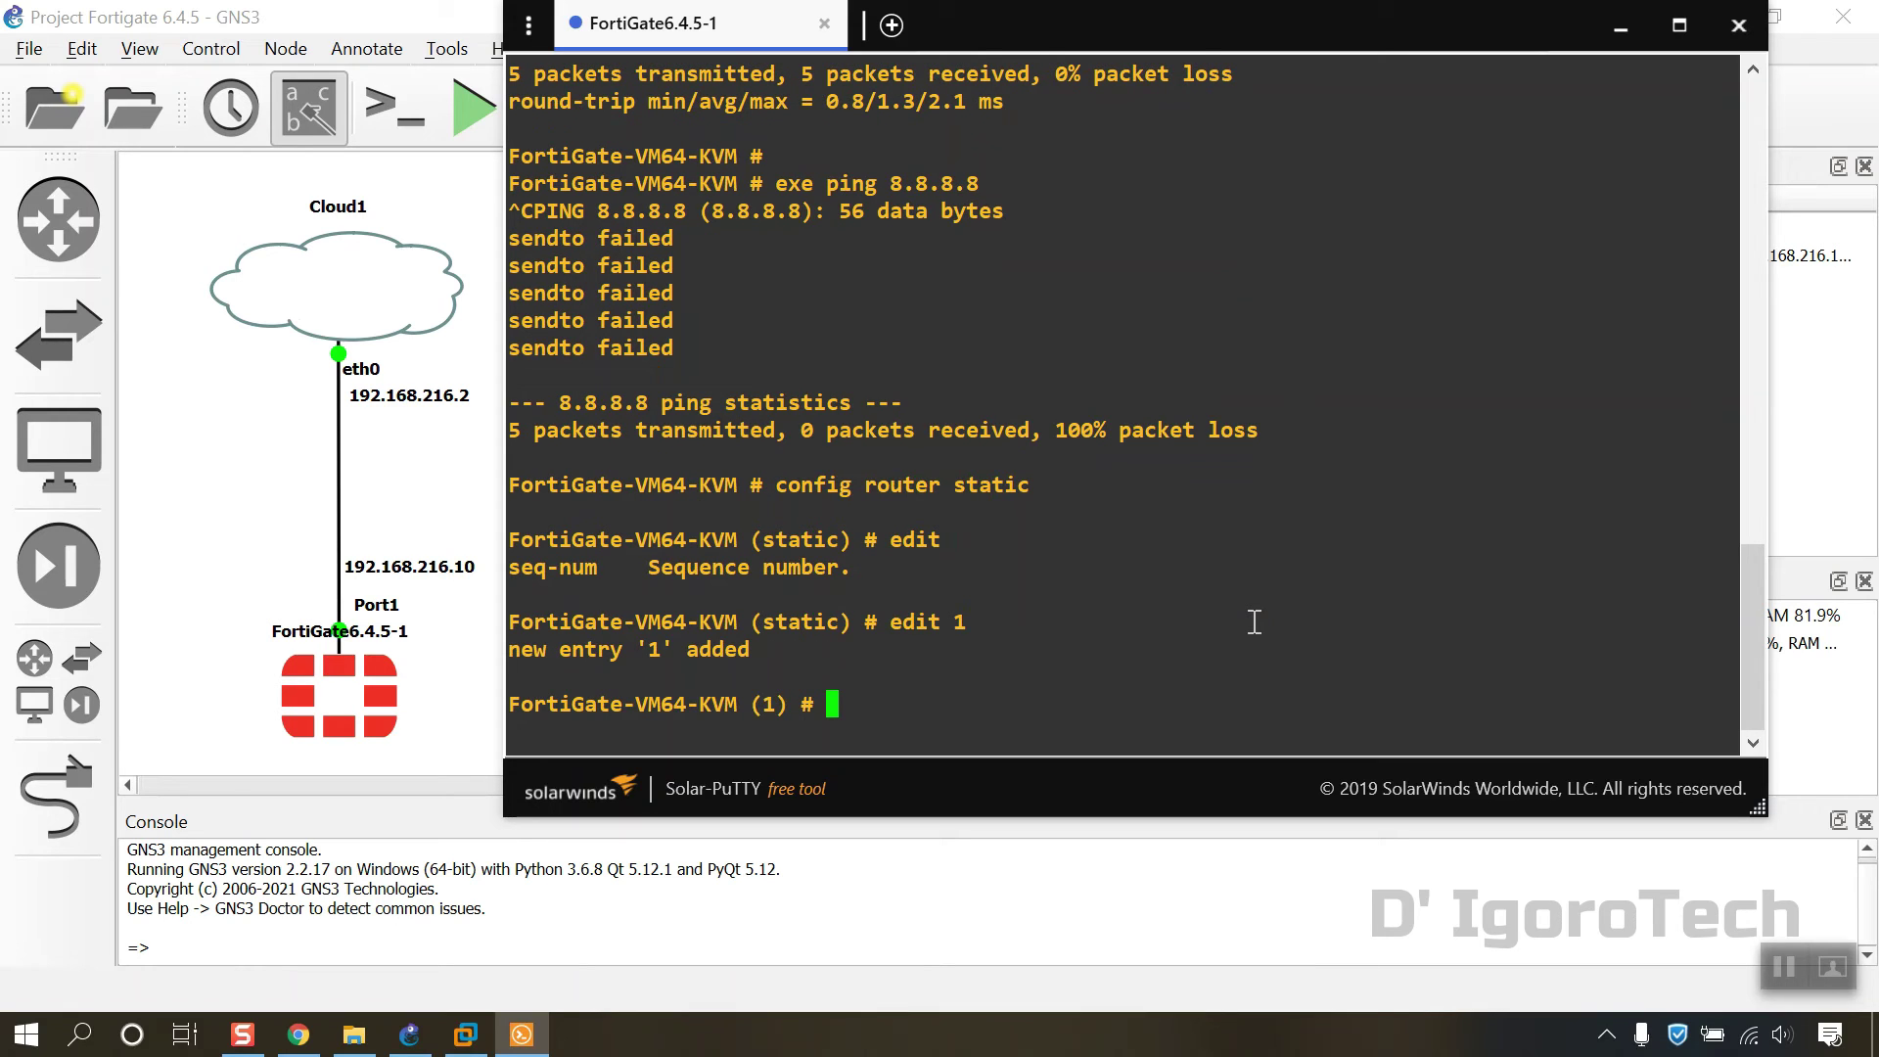
text(set dst 0.0.0.0)
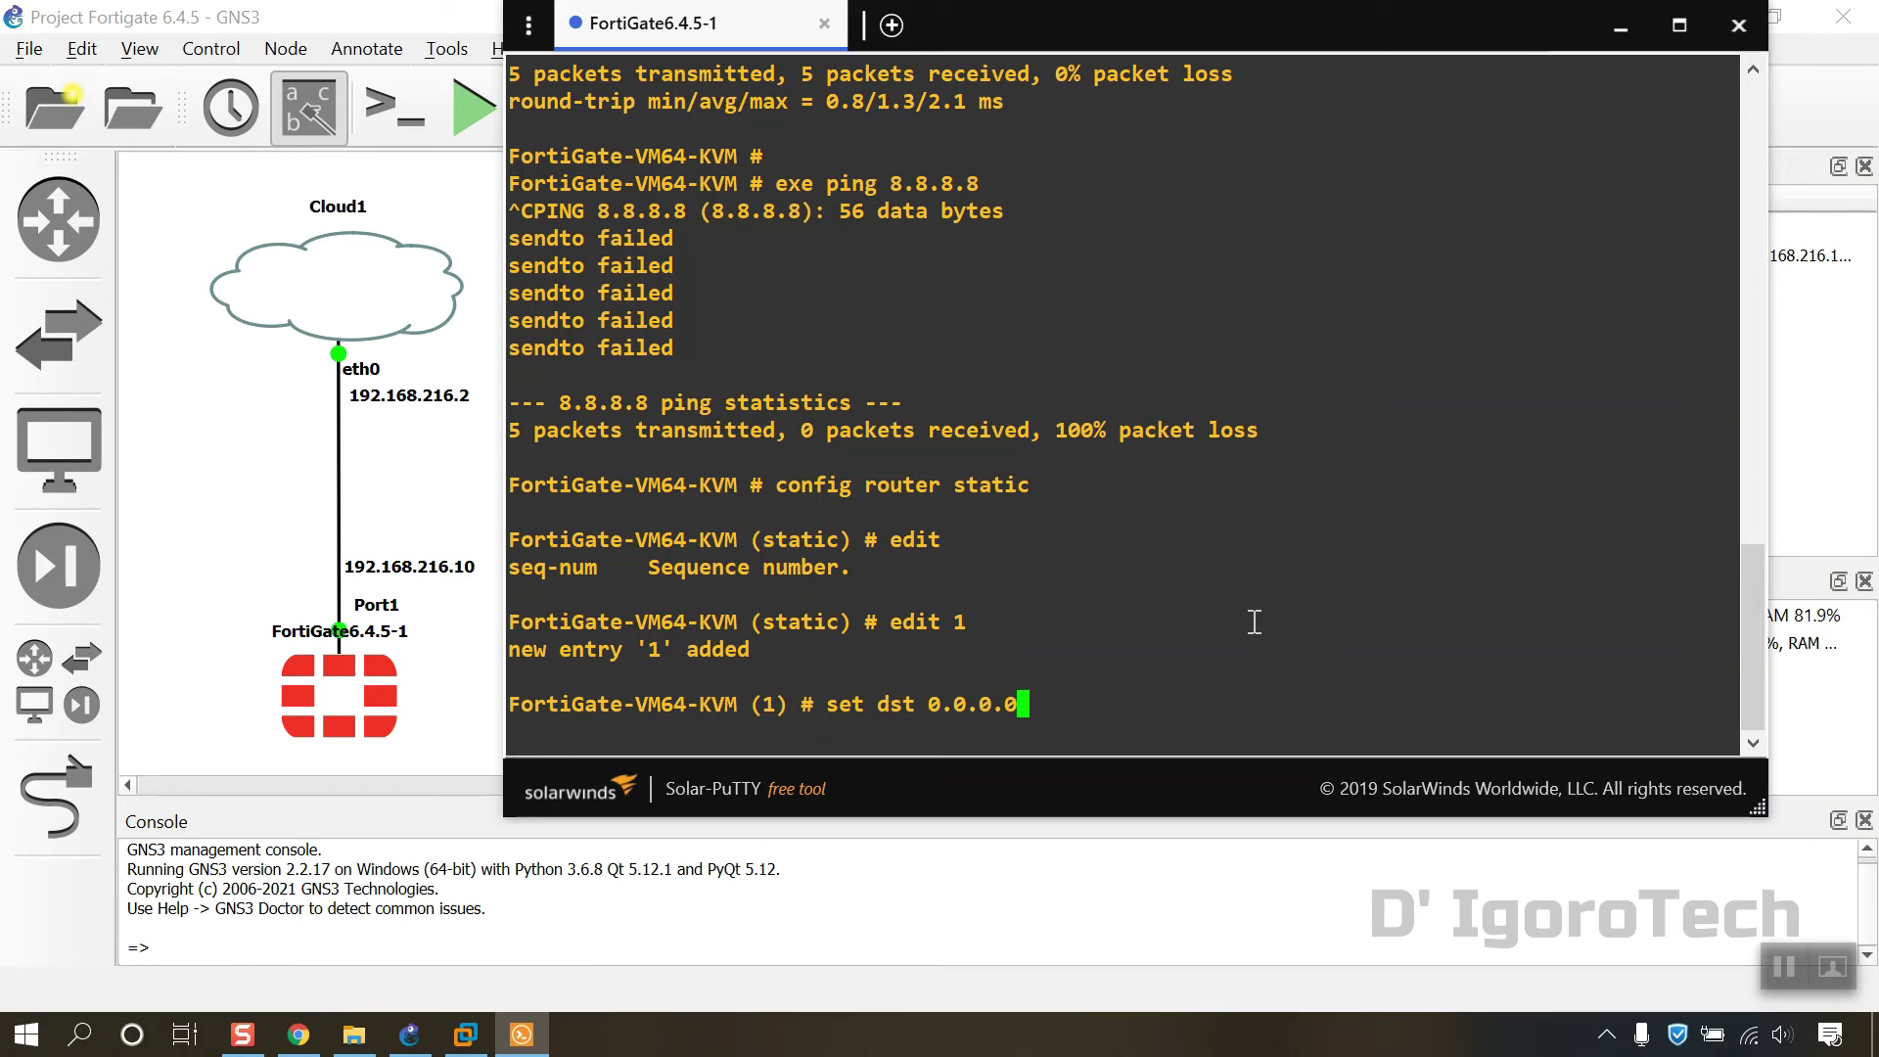
text(/0)
key(Return)
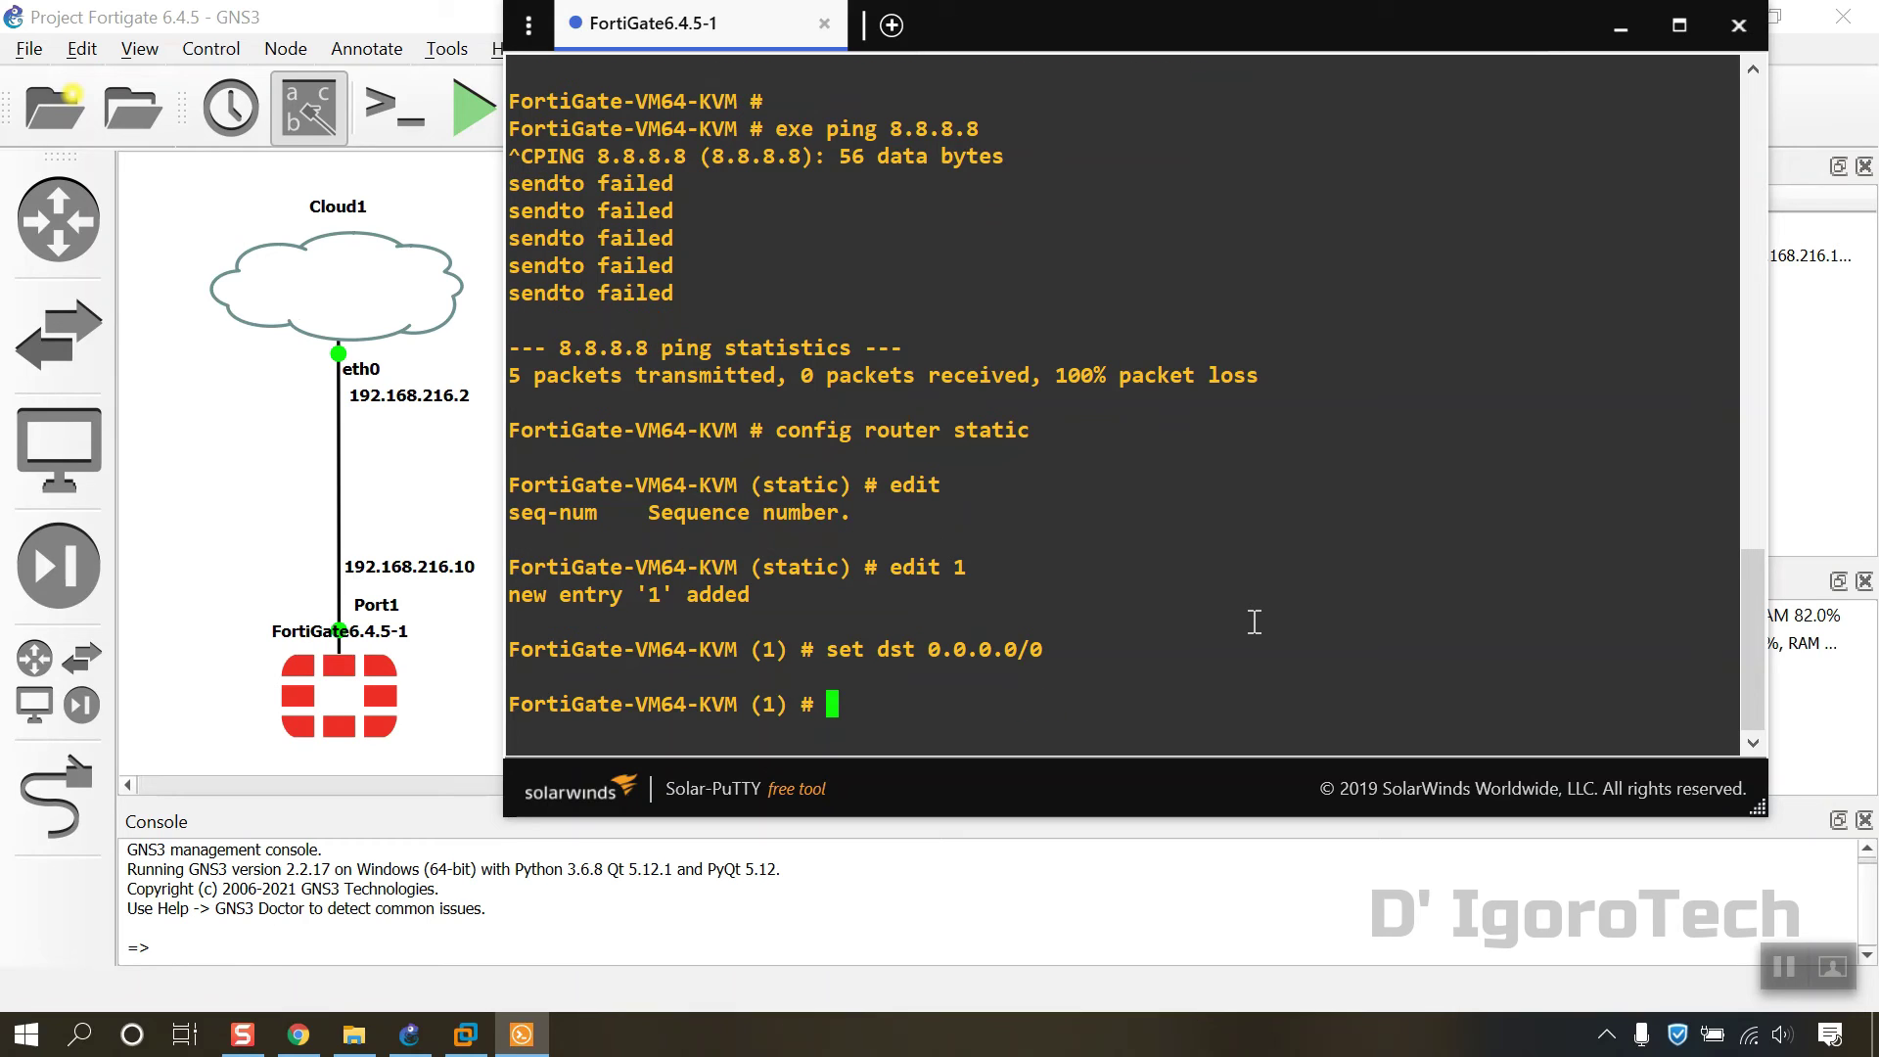
Step: Set the route's device to port1 and gateway 192.168.216.2, end, and ping 8.8.8.8 successfully
text(set device port1)
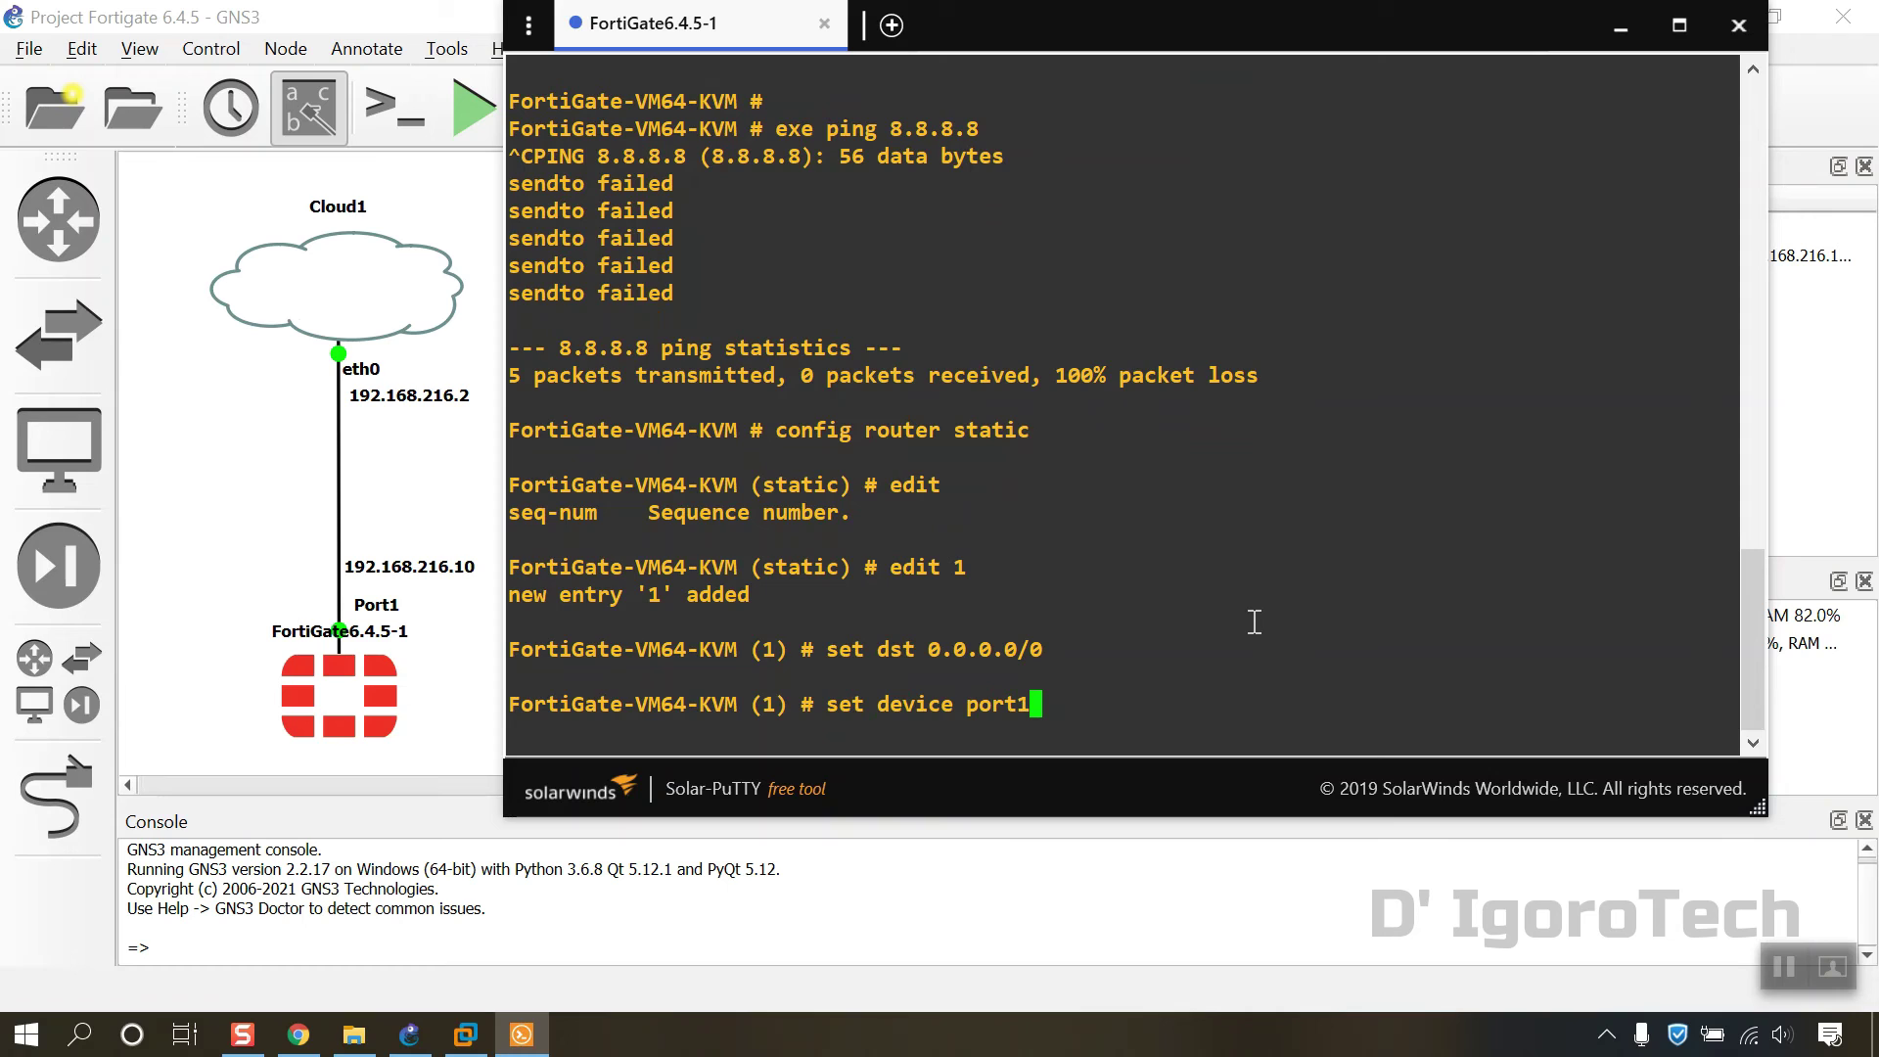
key(Return)
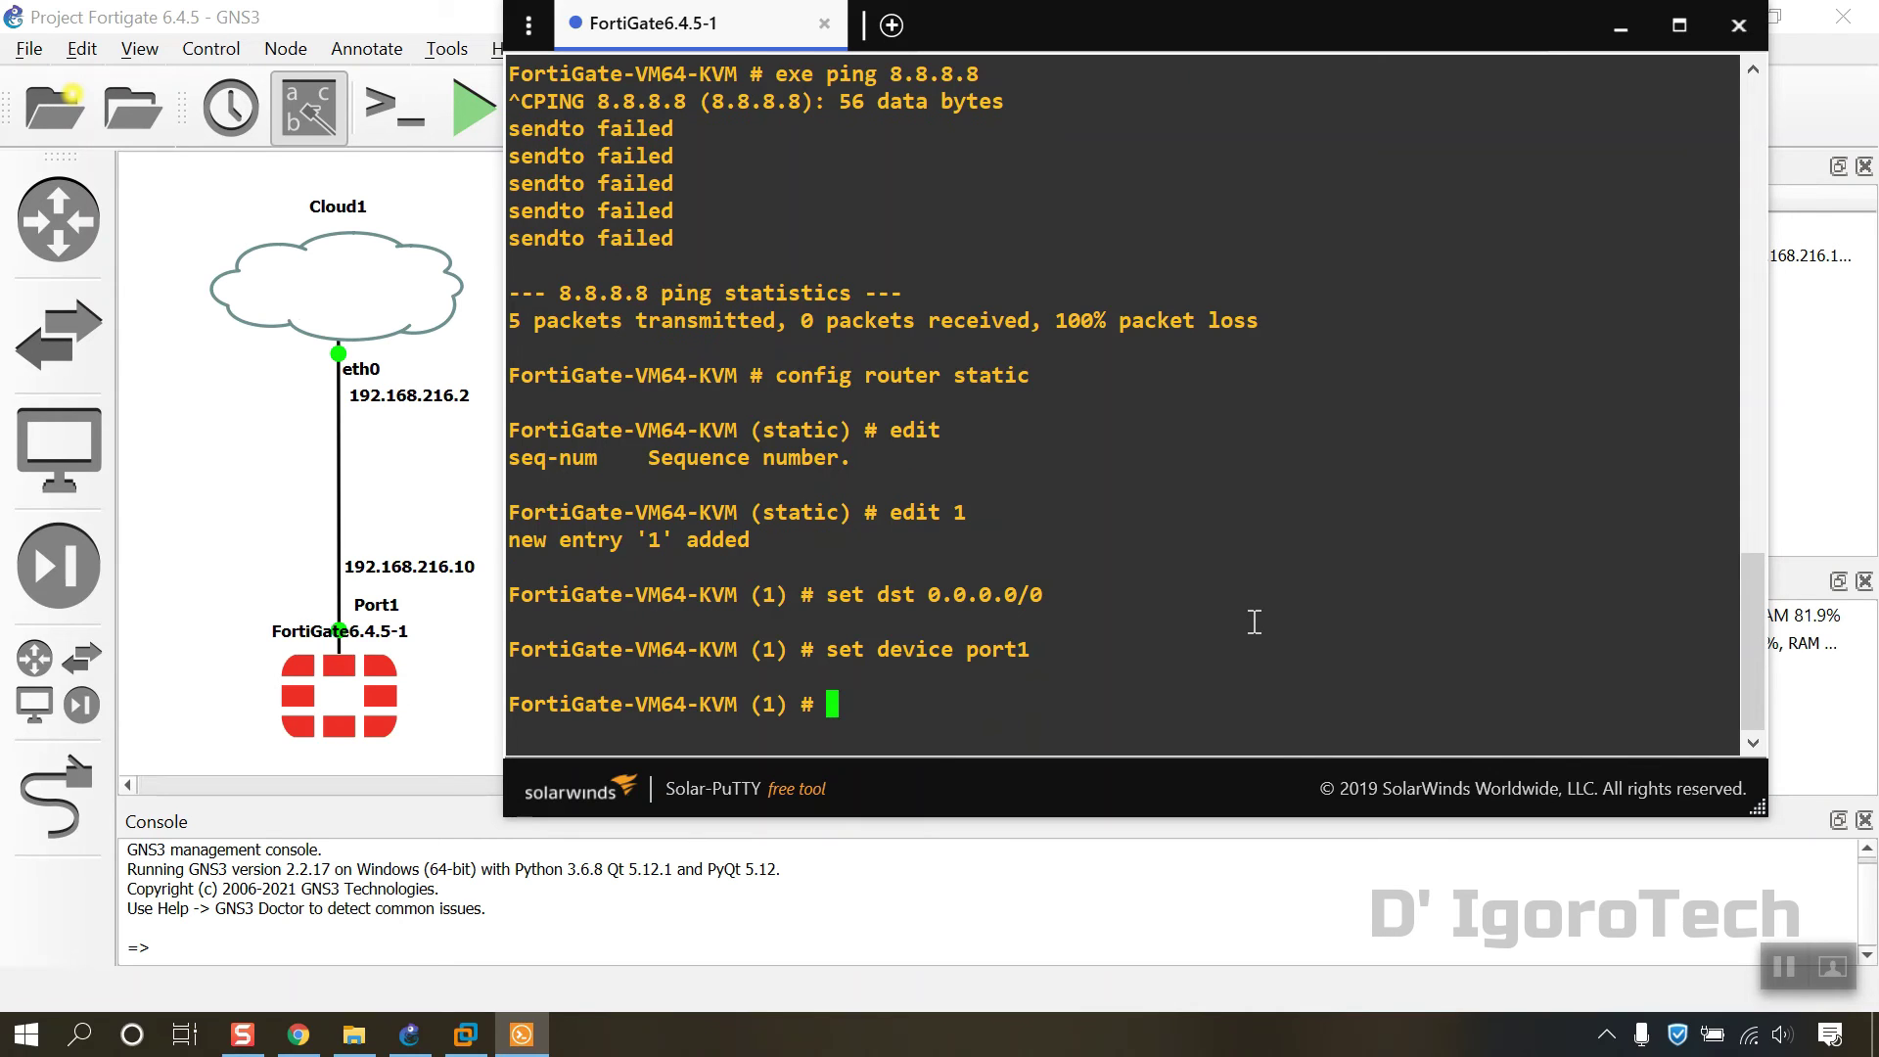
text(set gateway )
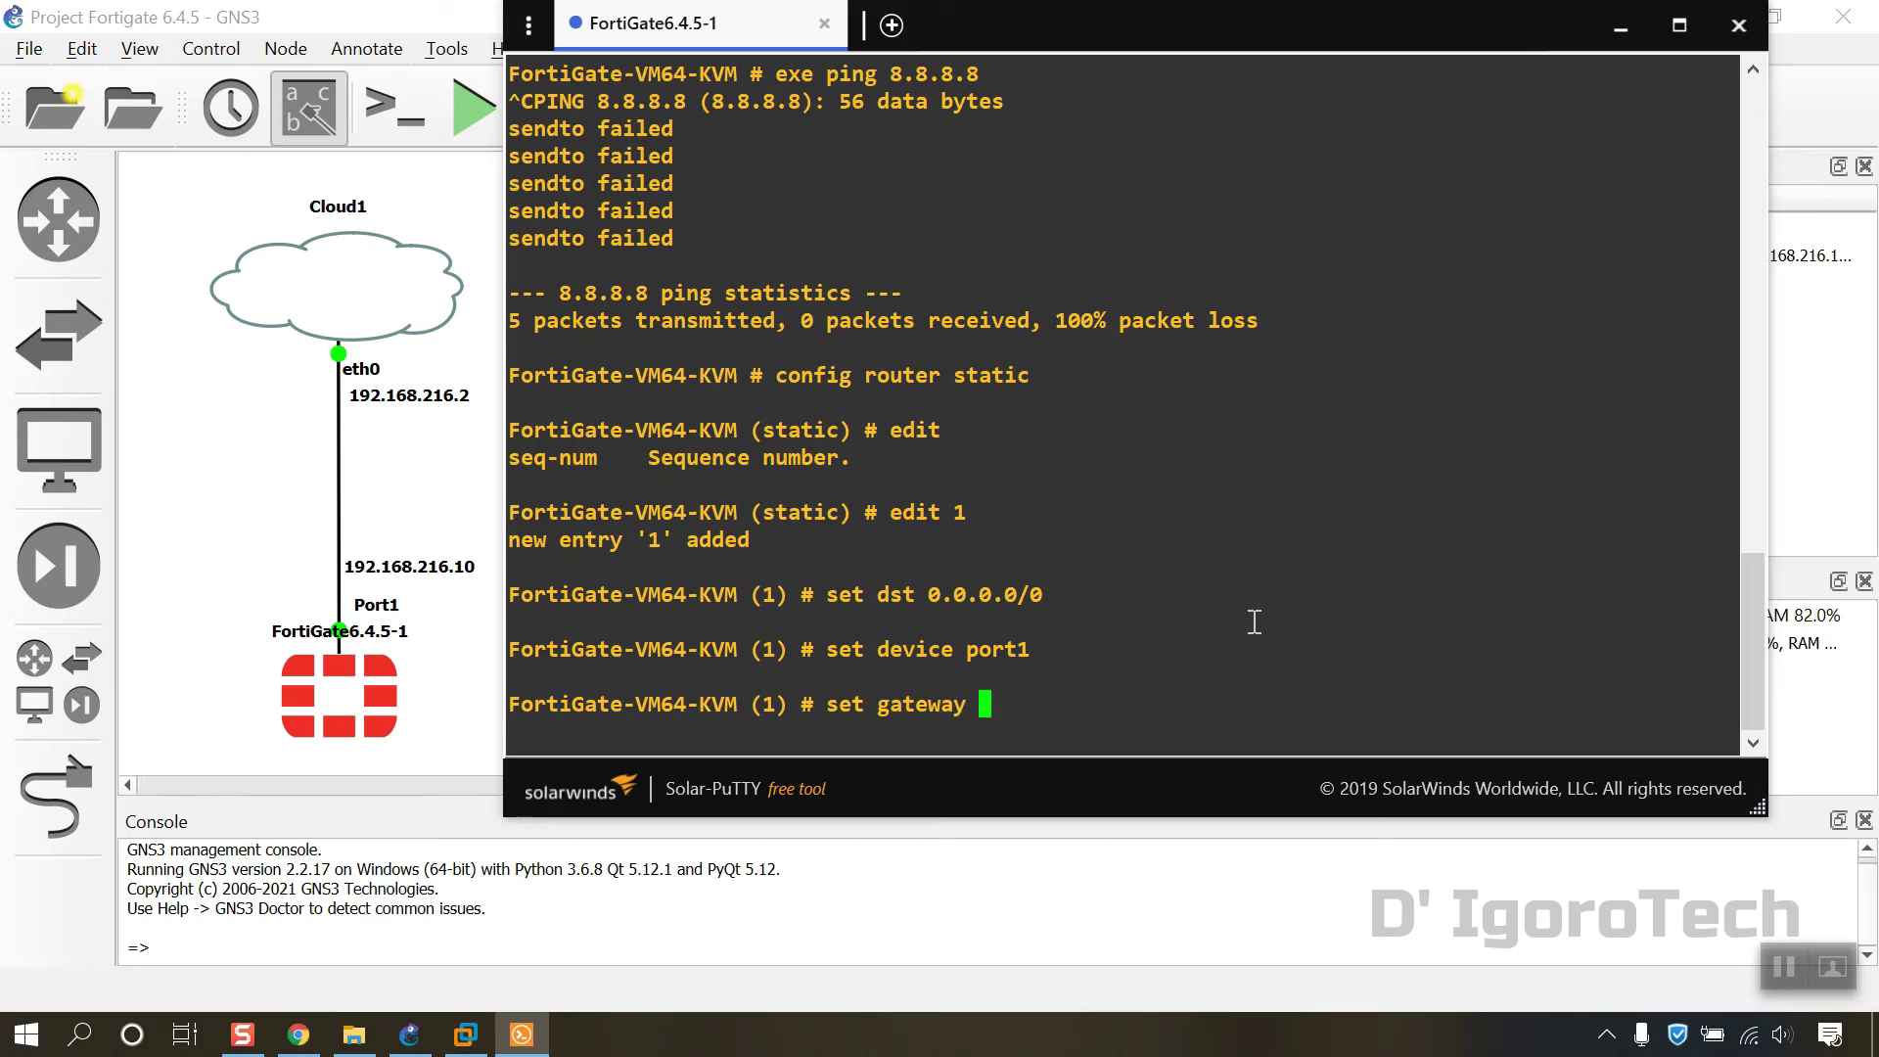
text(192.168.216.)
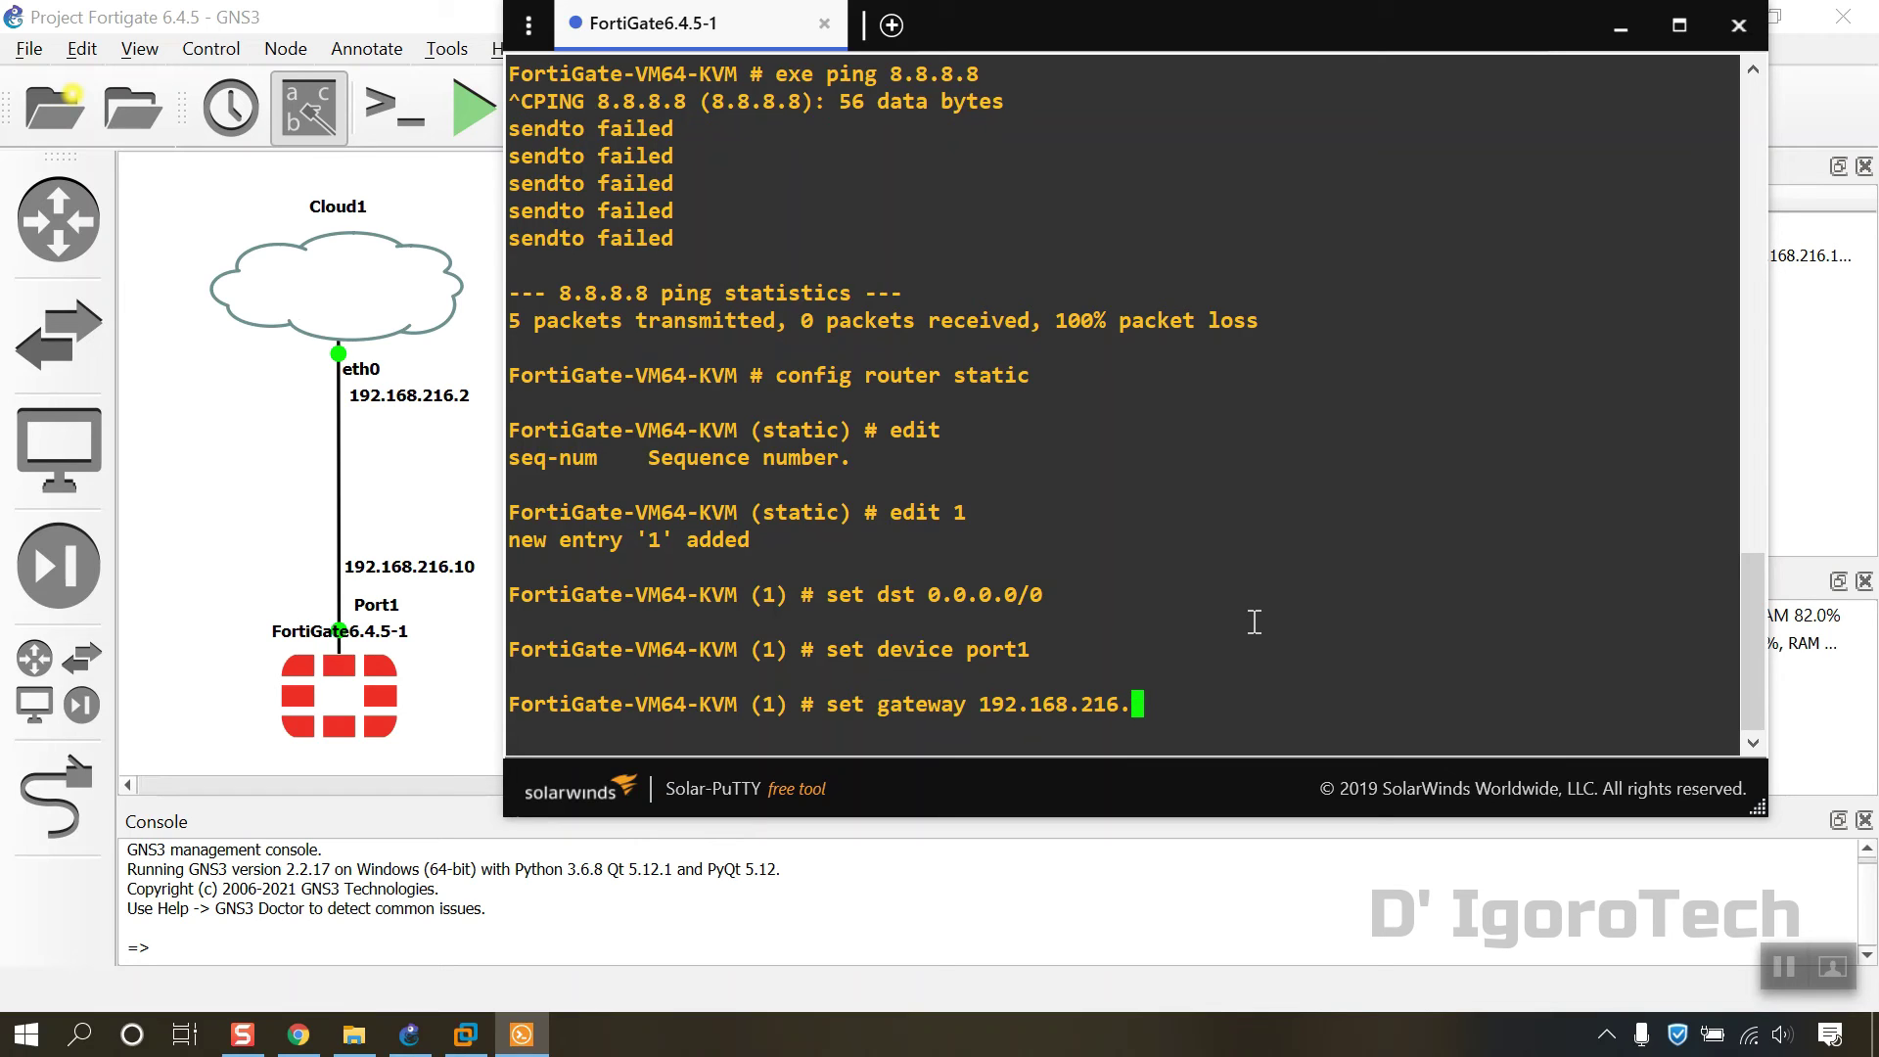
text(2)
key(Return)
text(end)
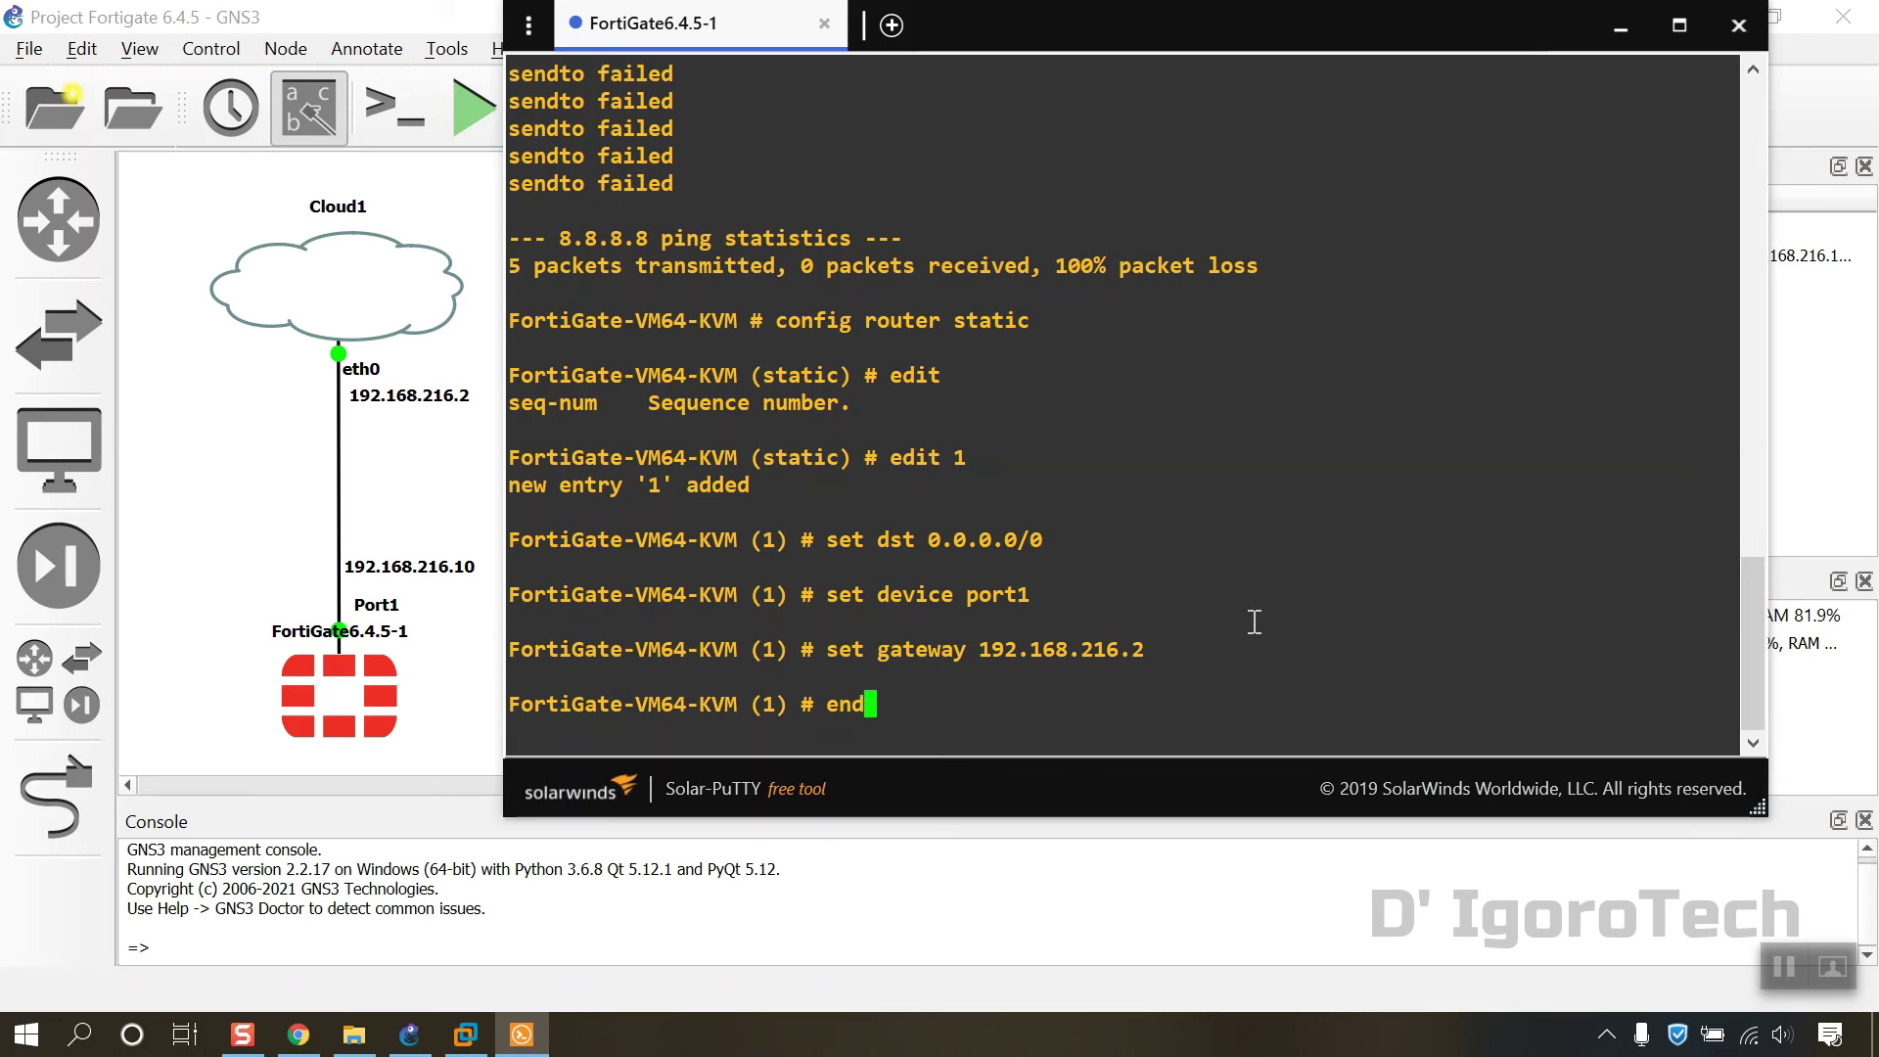
key(Return)
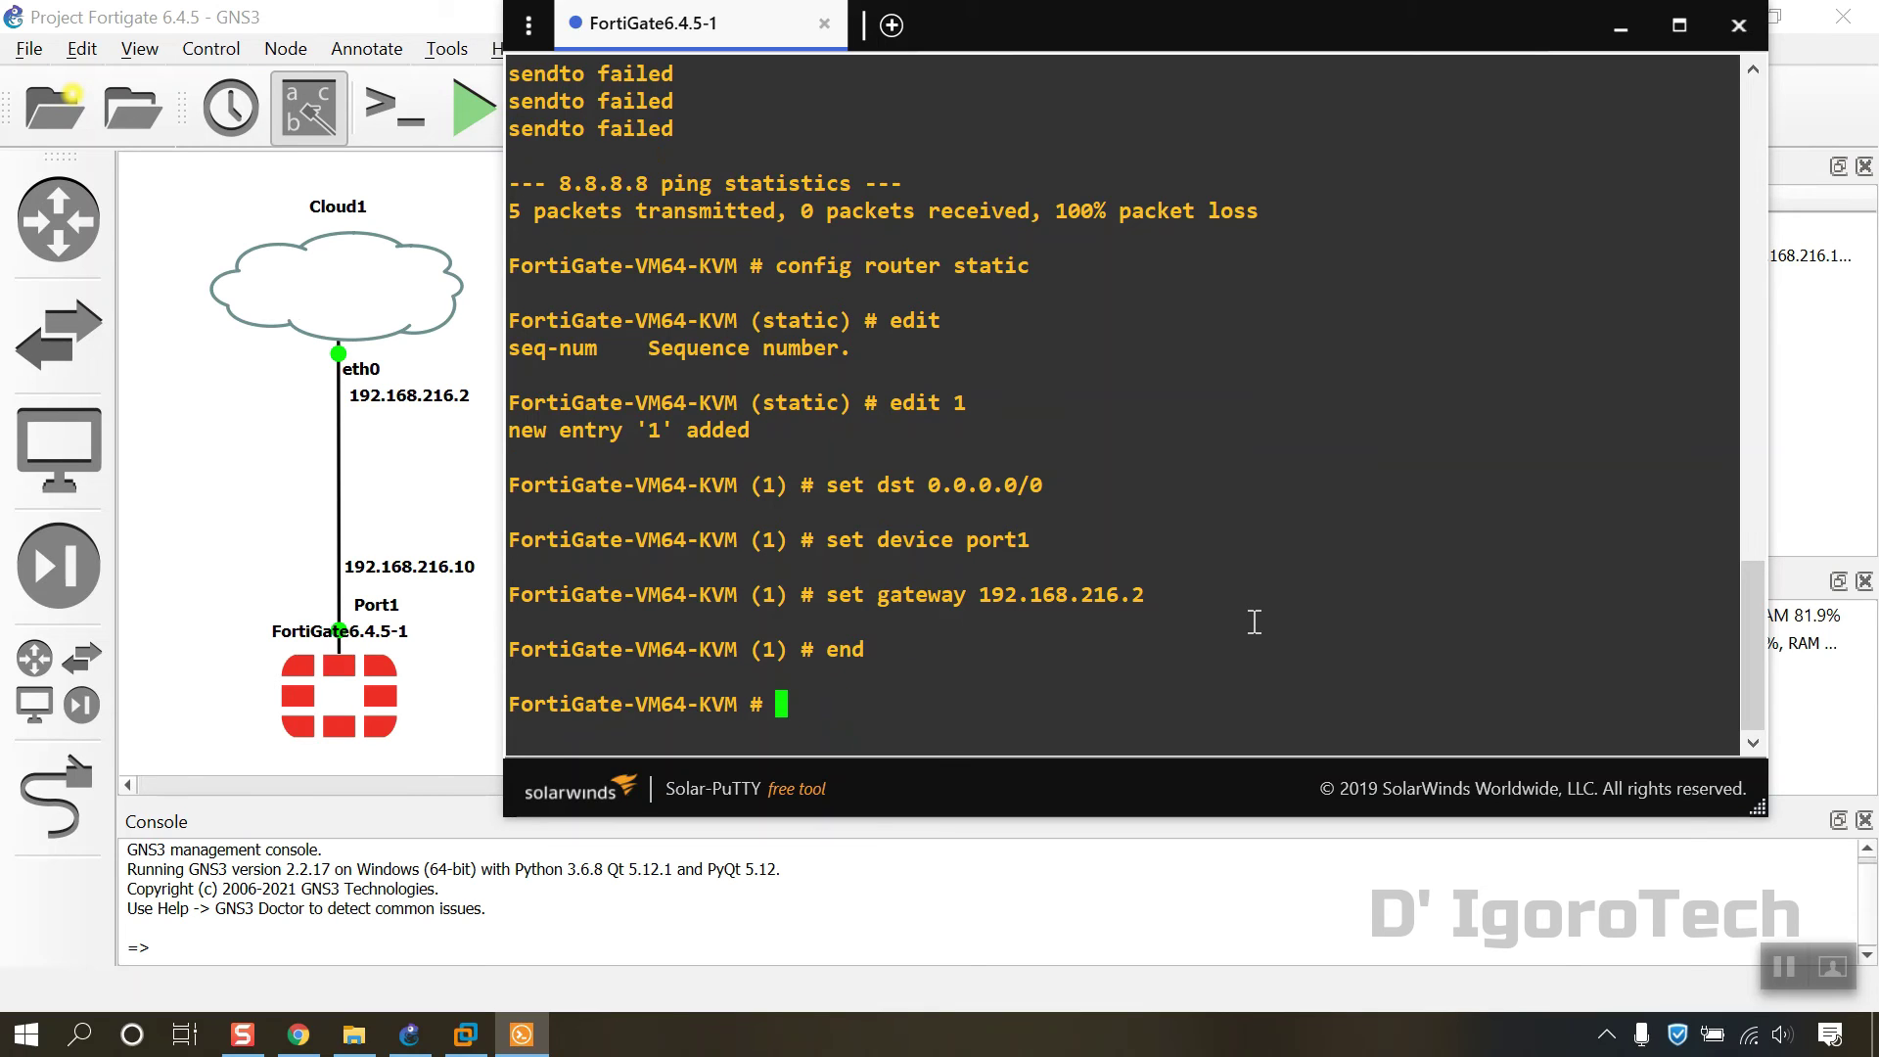
text(exe ping 8.8.8.)
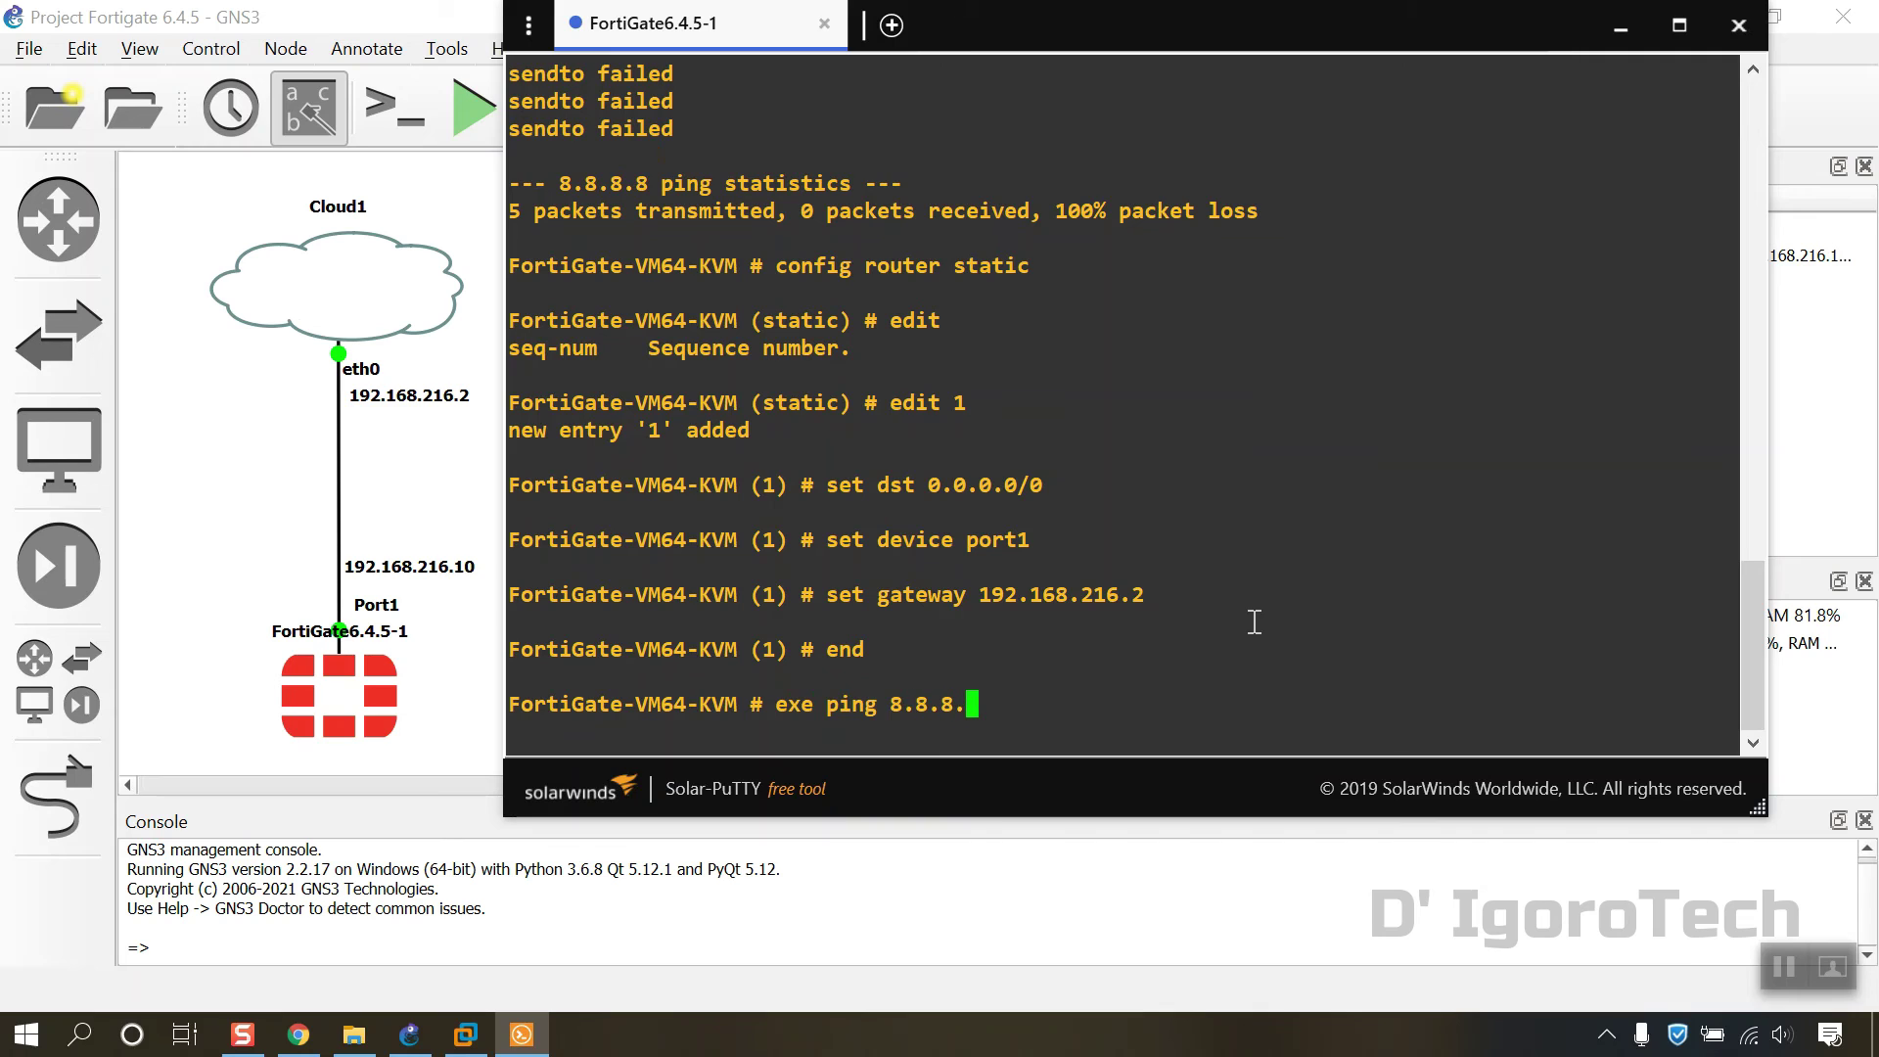
text(8)
key(Return)
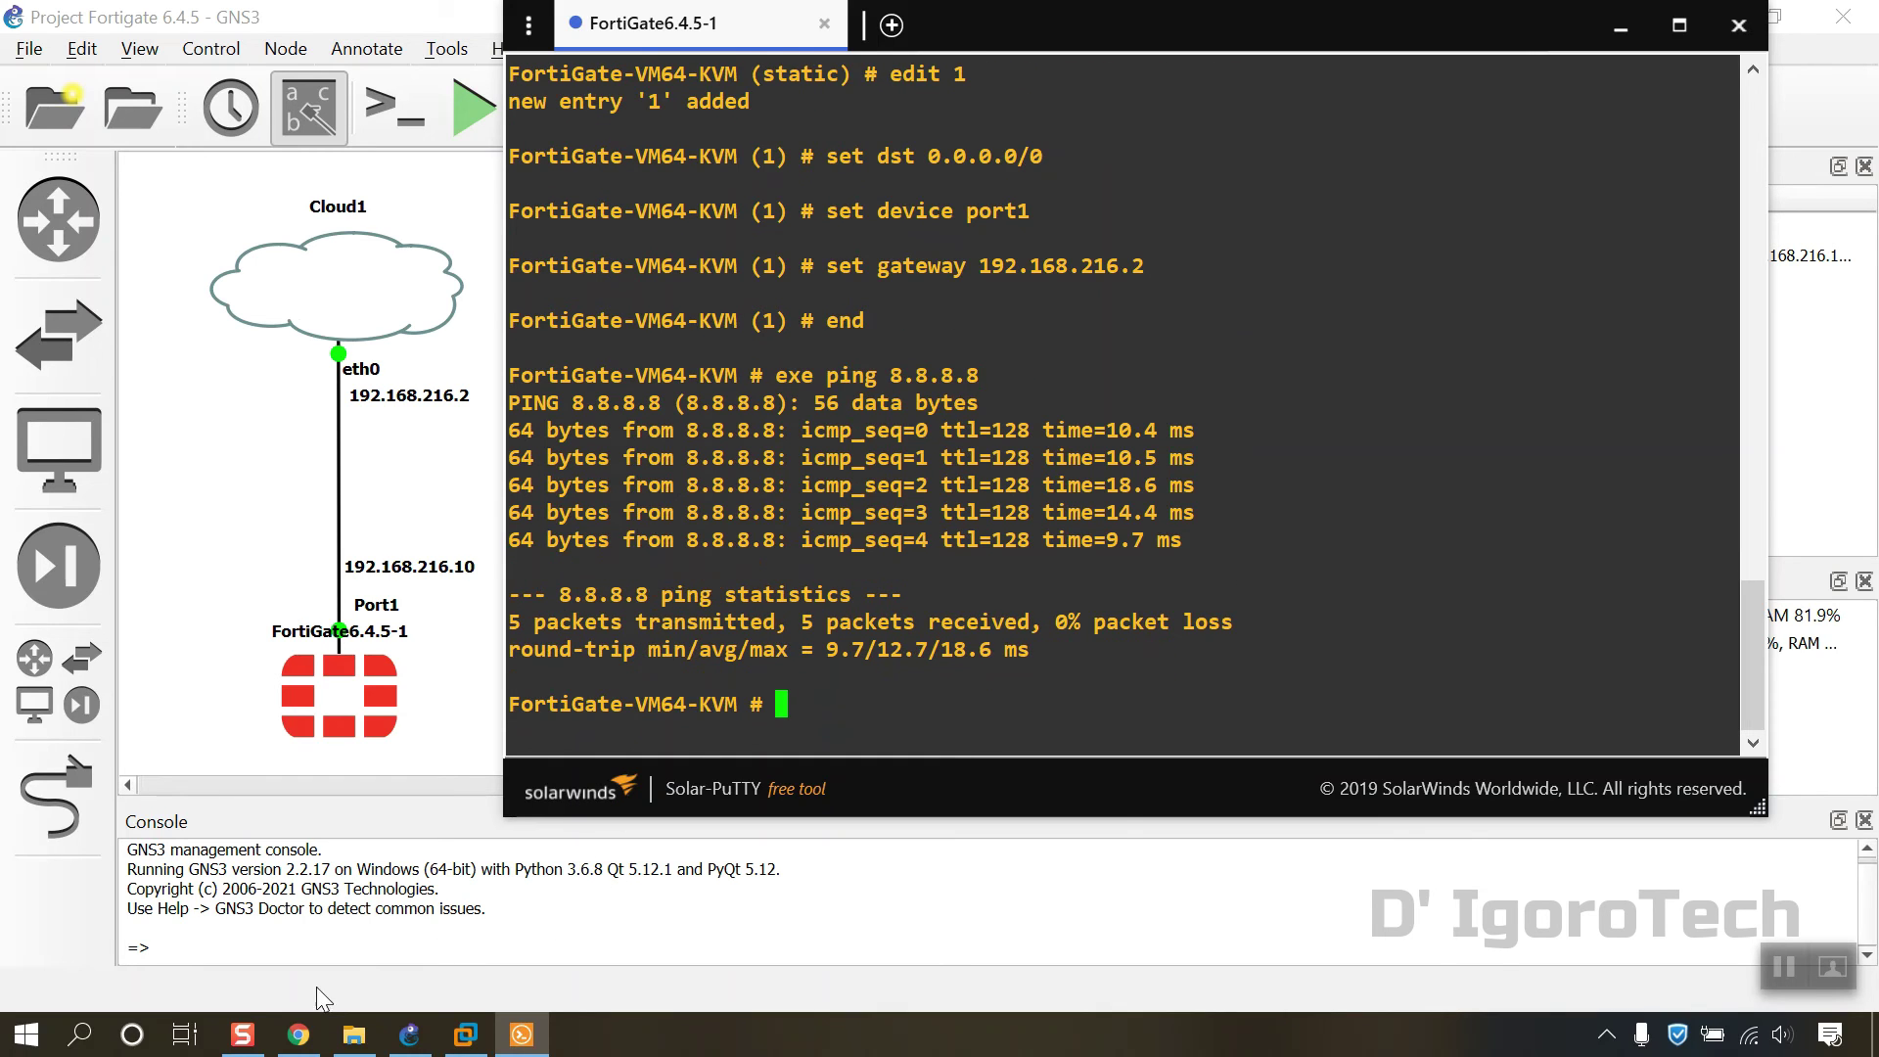
Step: Launch Command Prompt and run ping 192.168.216.10, getting 4 replies with 0% loss
click(81, 1040)
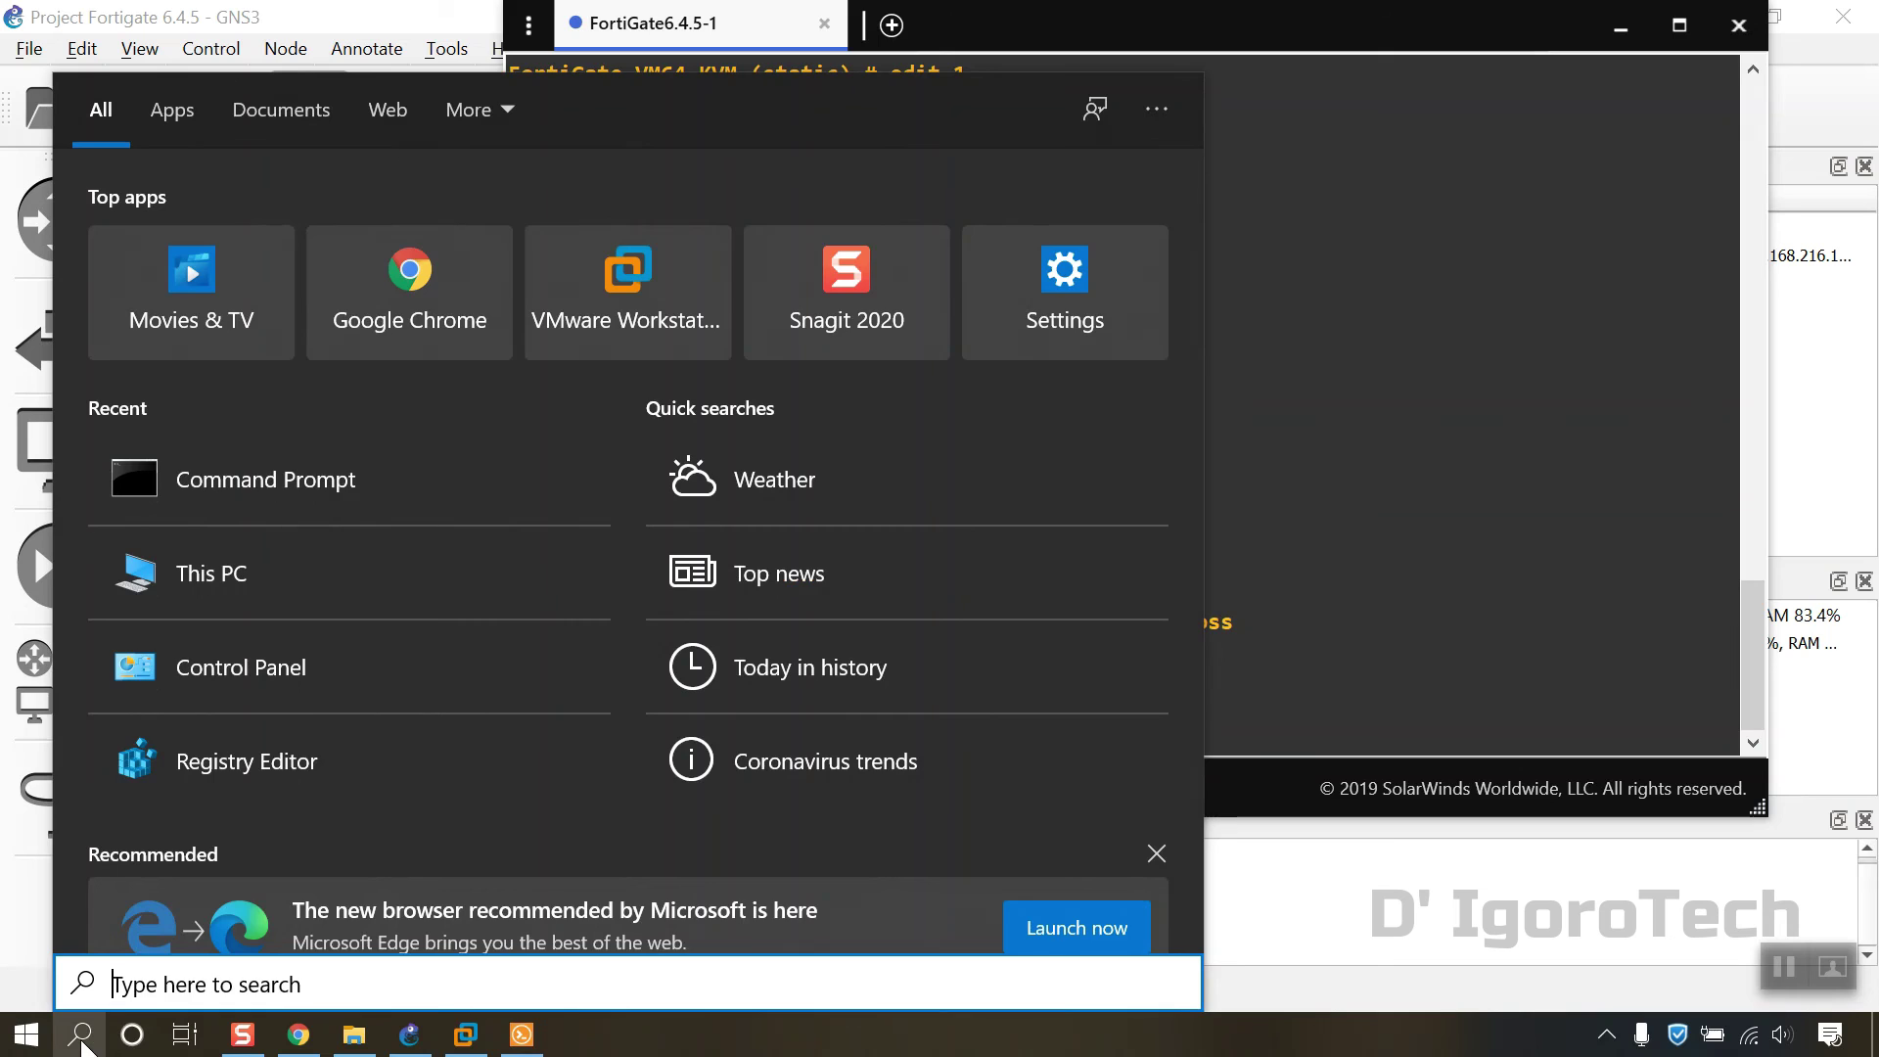
text(cmd)
key(Return)
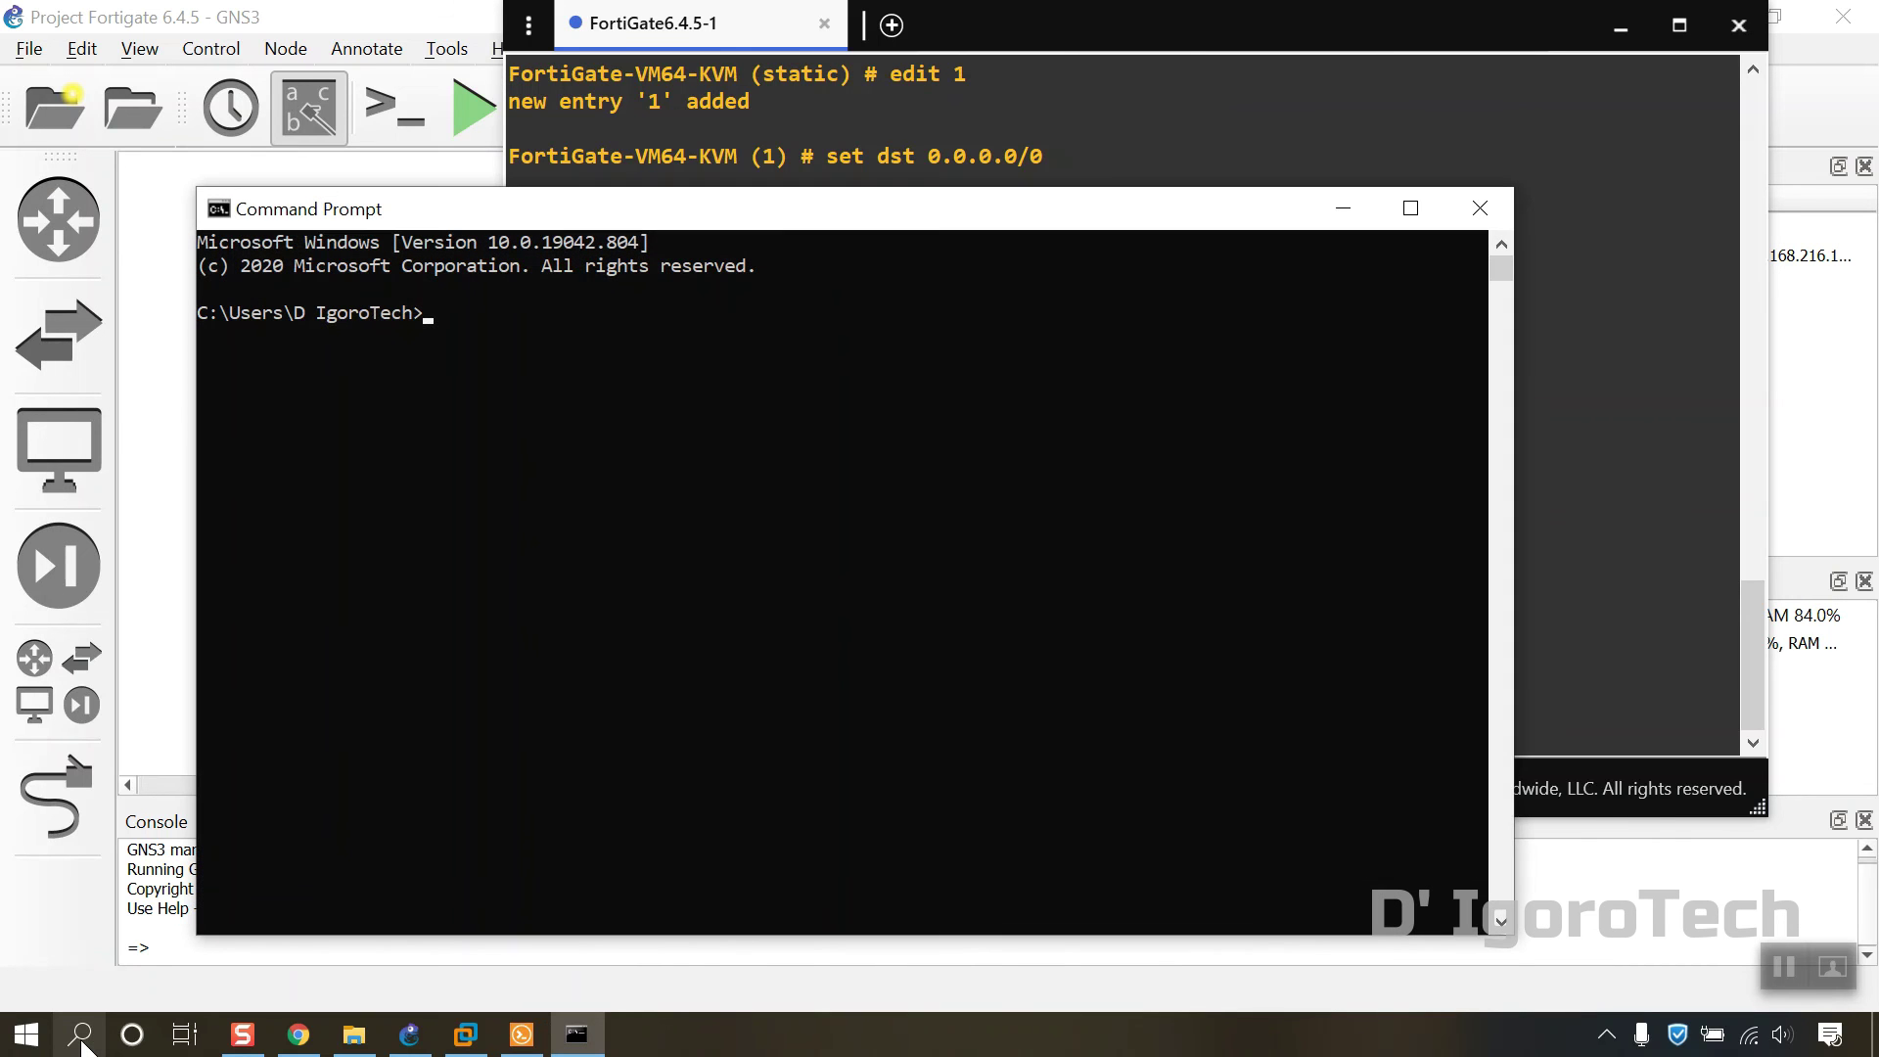
text(ping 192.168.216.10)
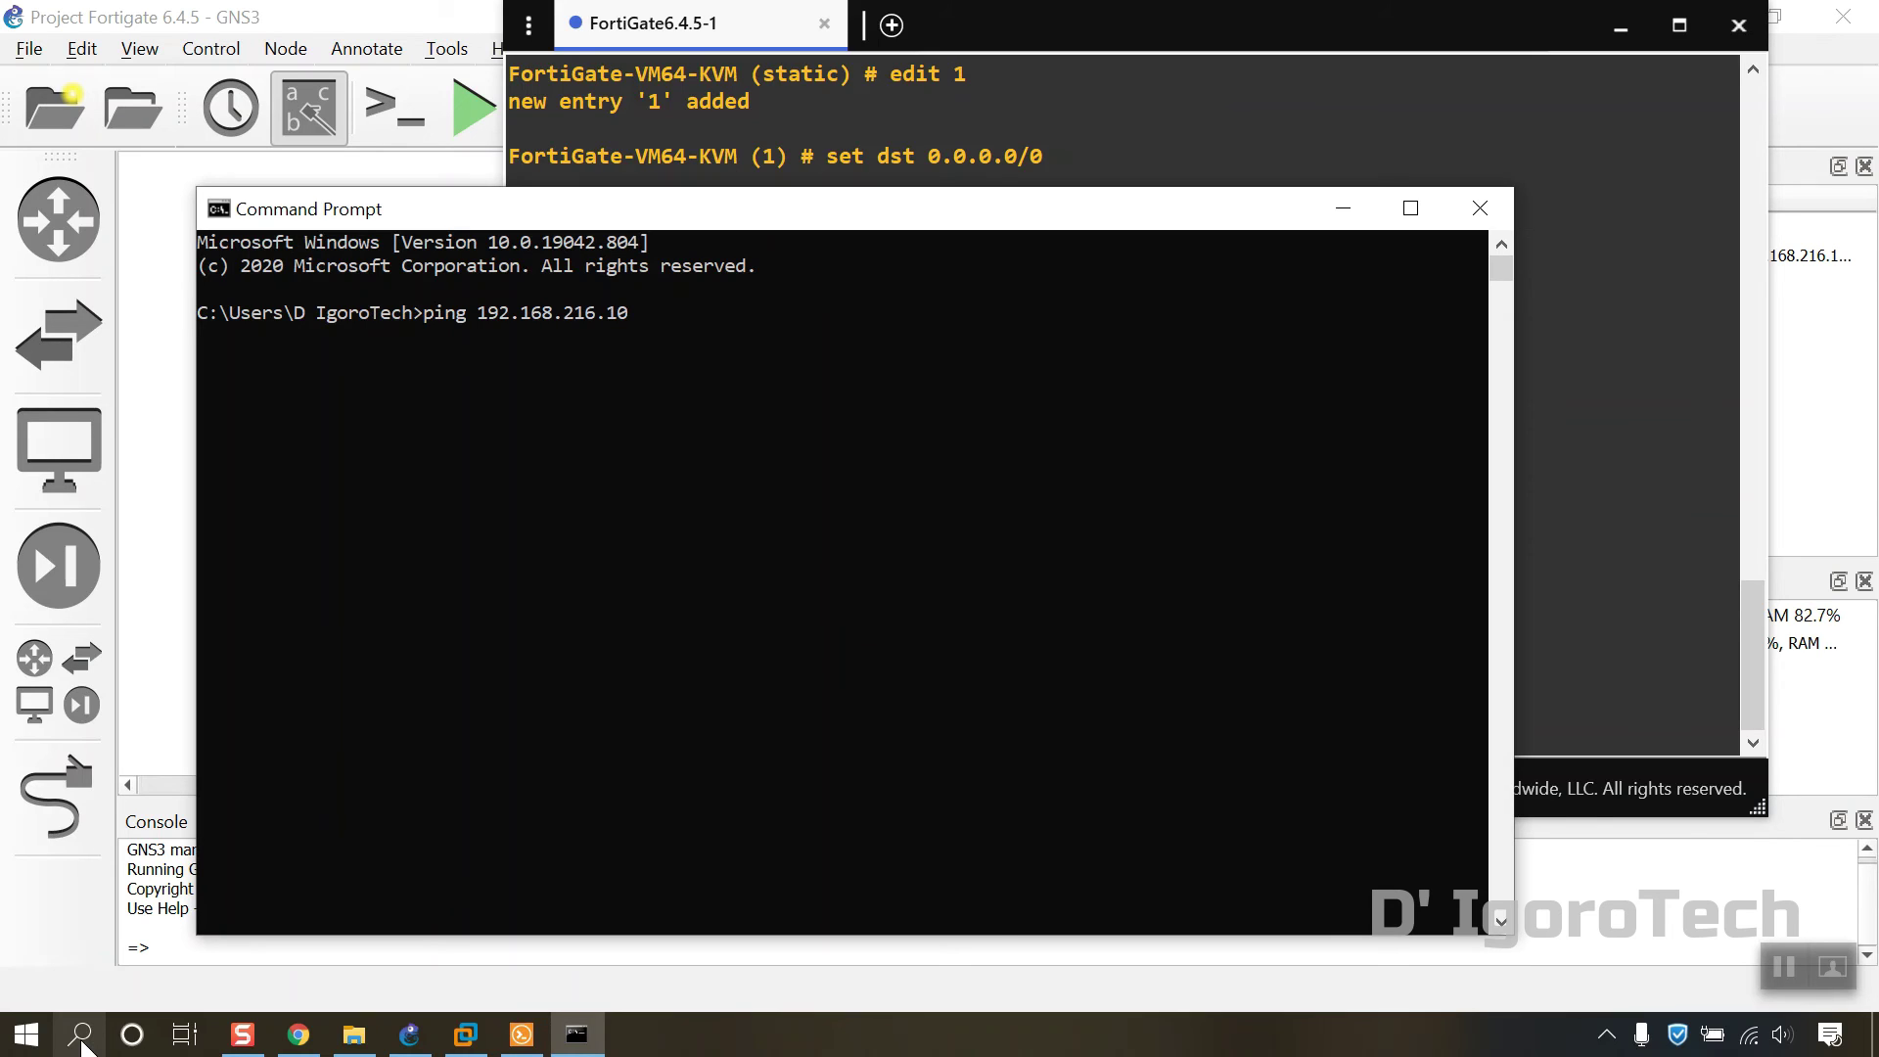
key(Return)
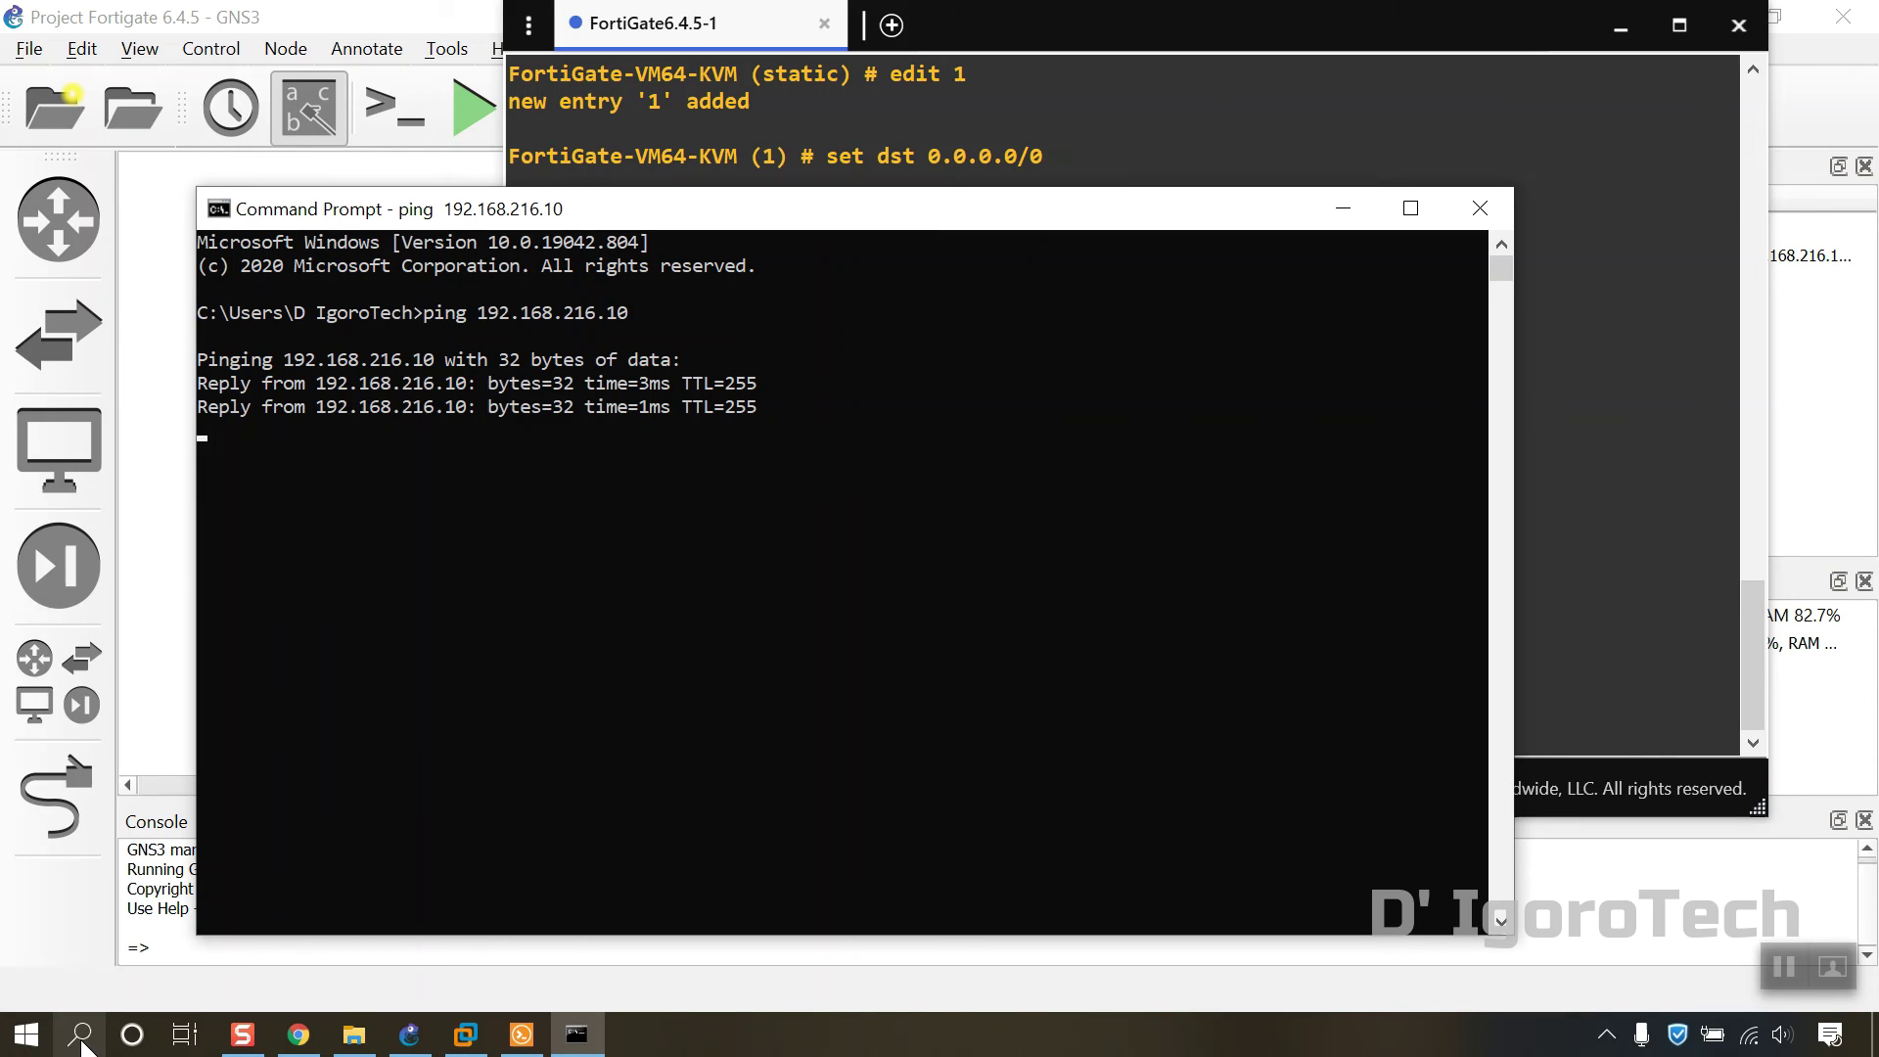
Step: Glance over the FortiGate console output in Solar-PuTTY, then return to Command Prompt
click(1546, 471)
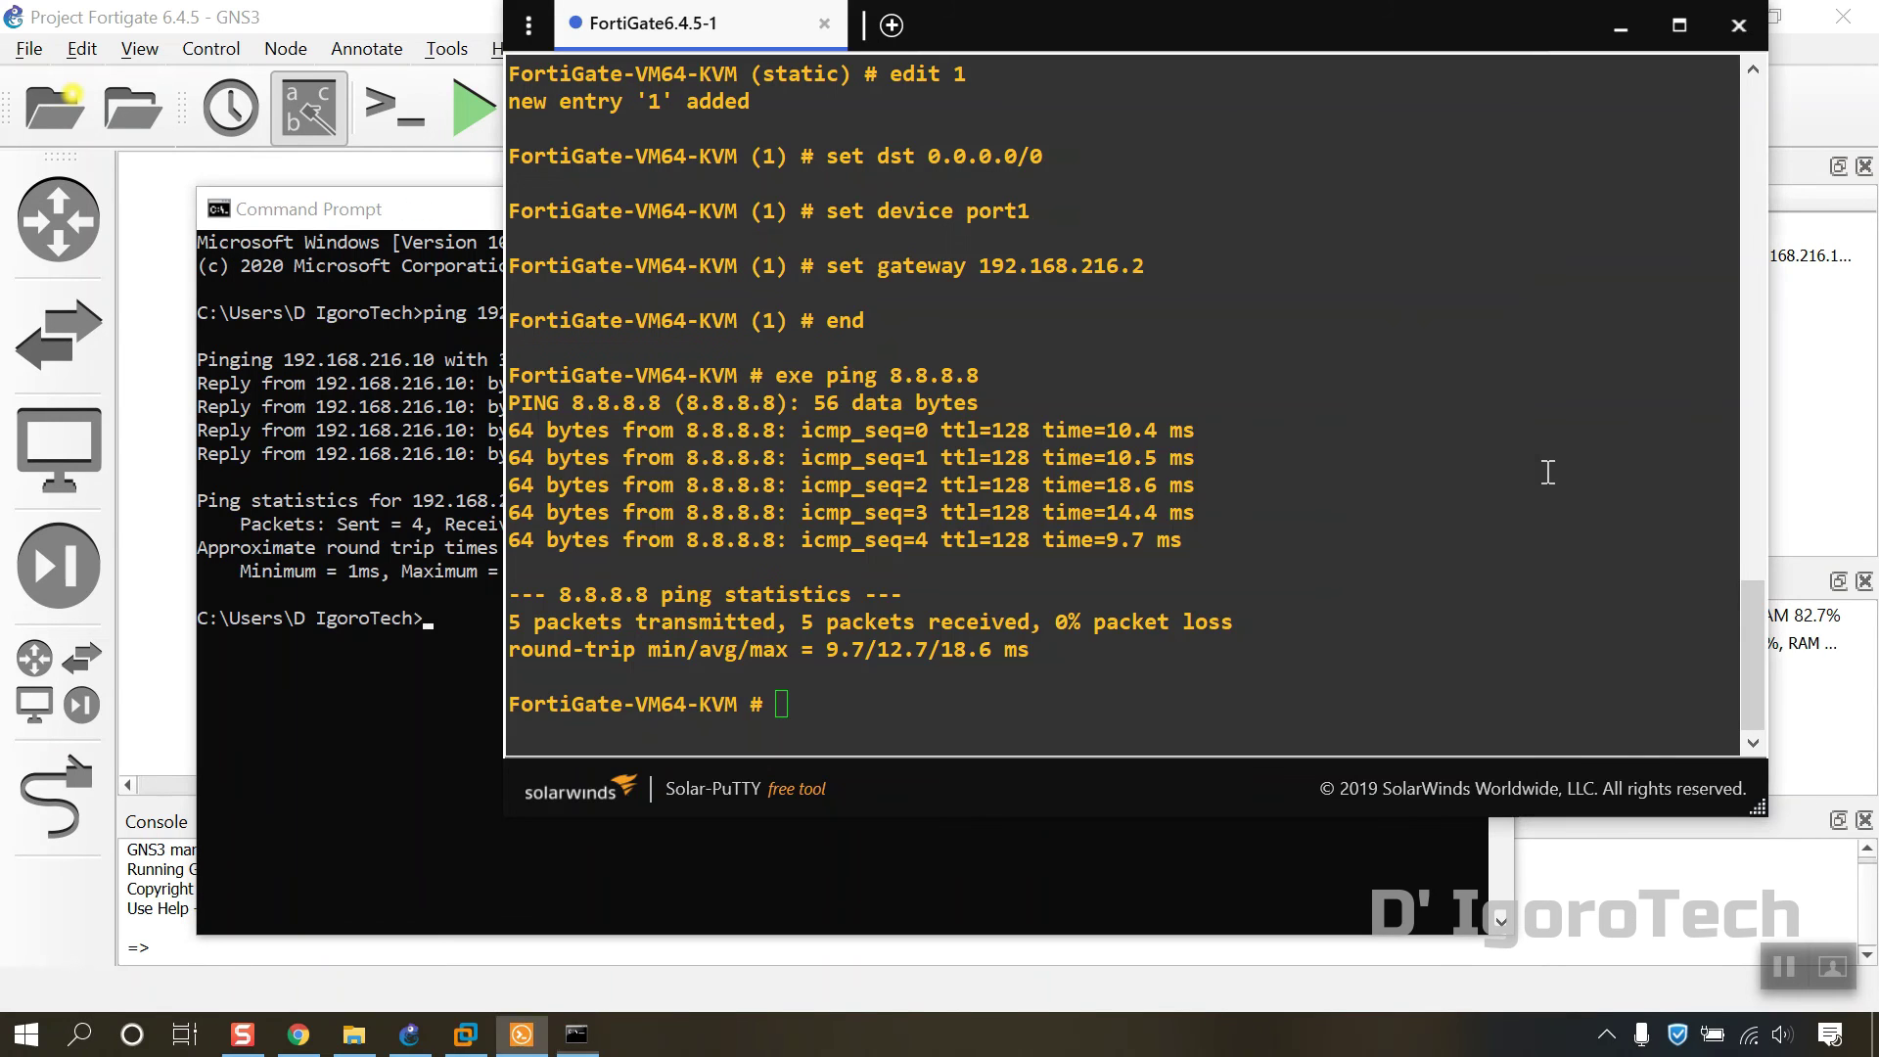
scroll(1518, 475, up, 10)
scroll(1502, 481, down, 10)
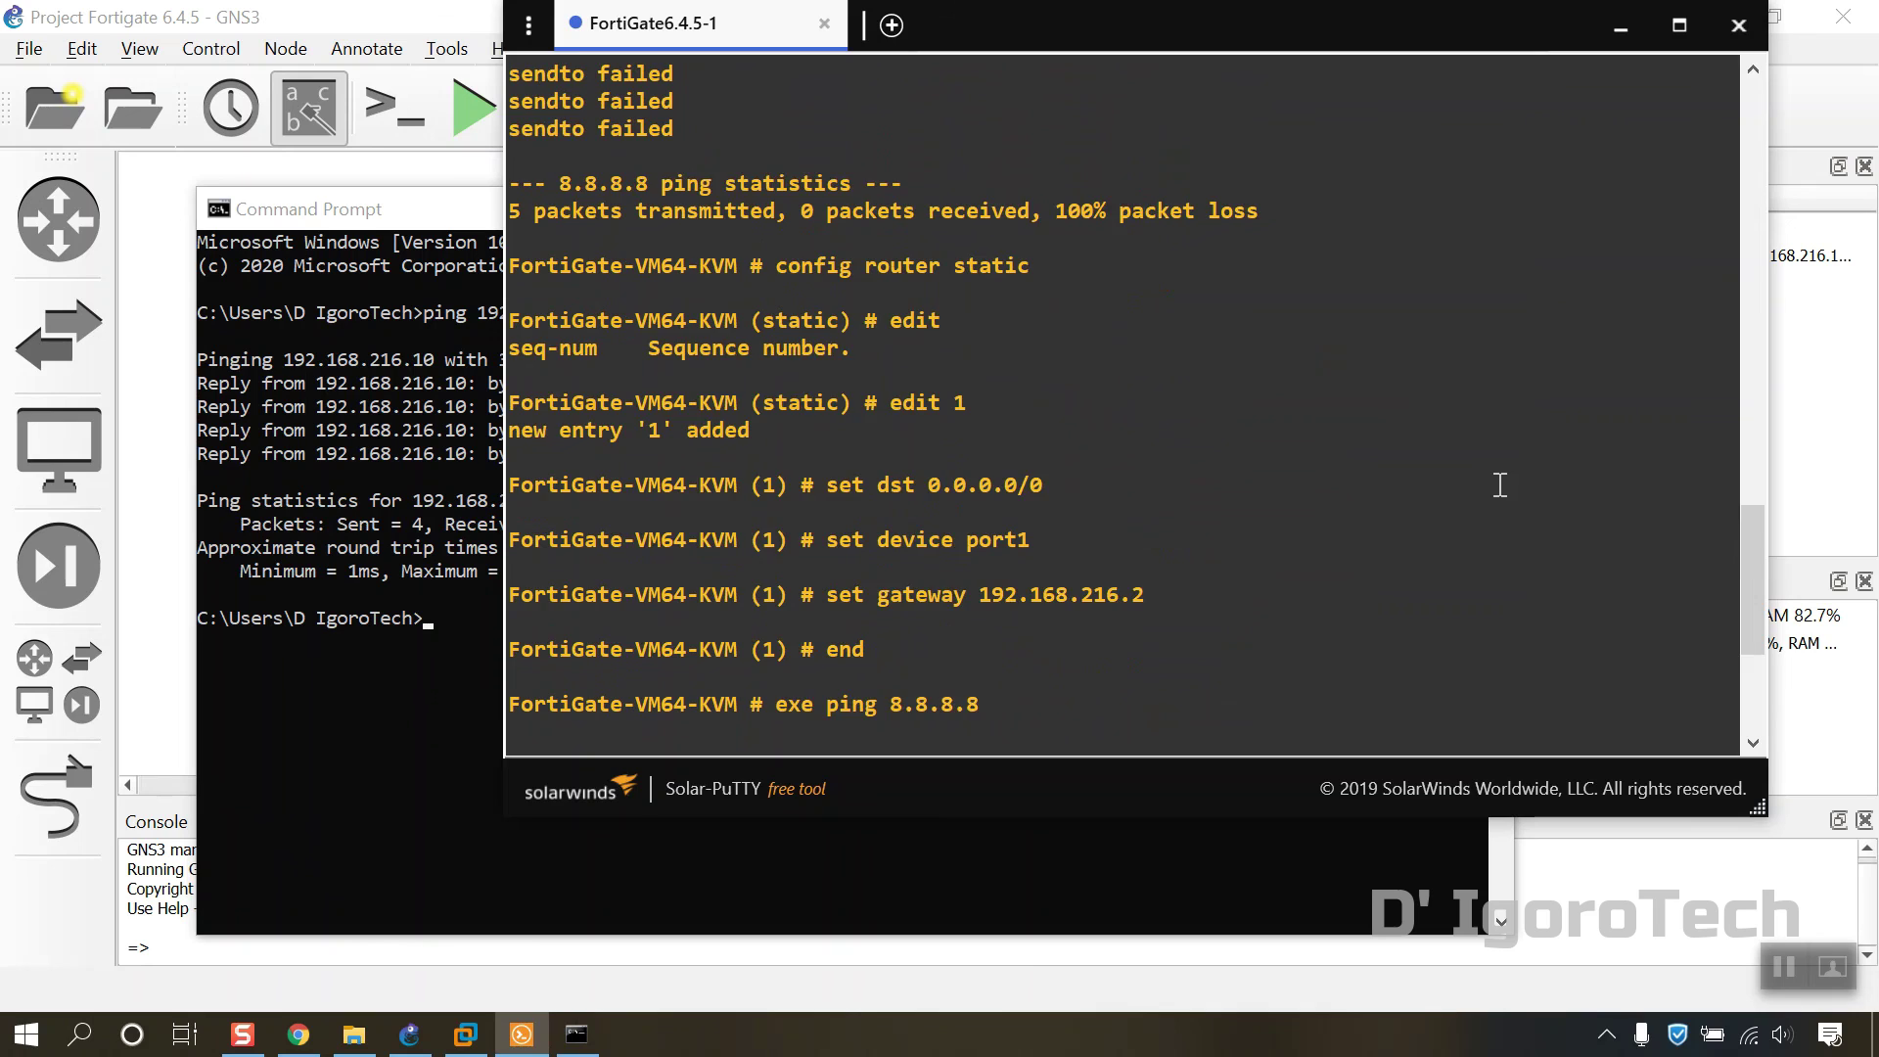
click(436, 762)
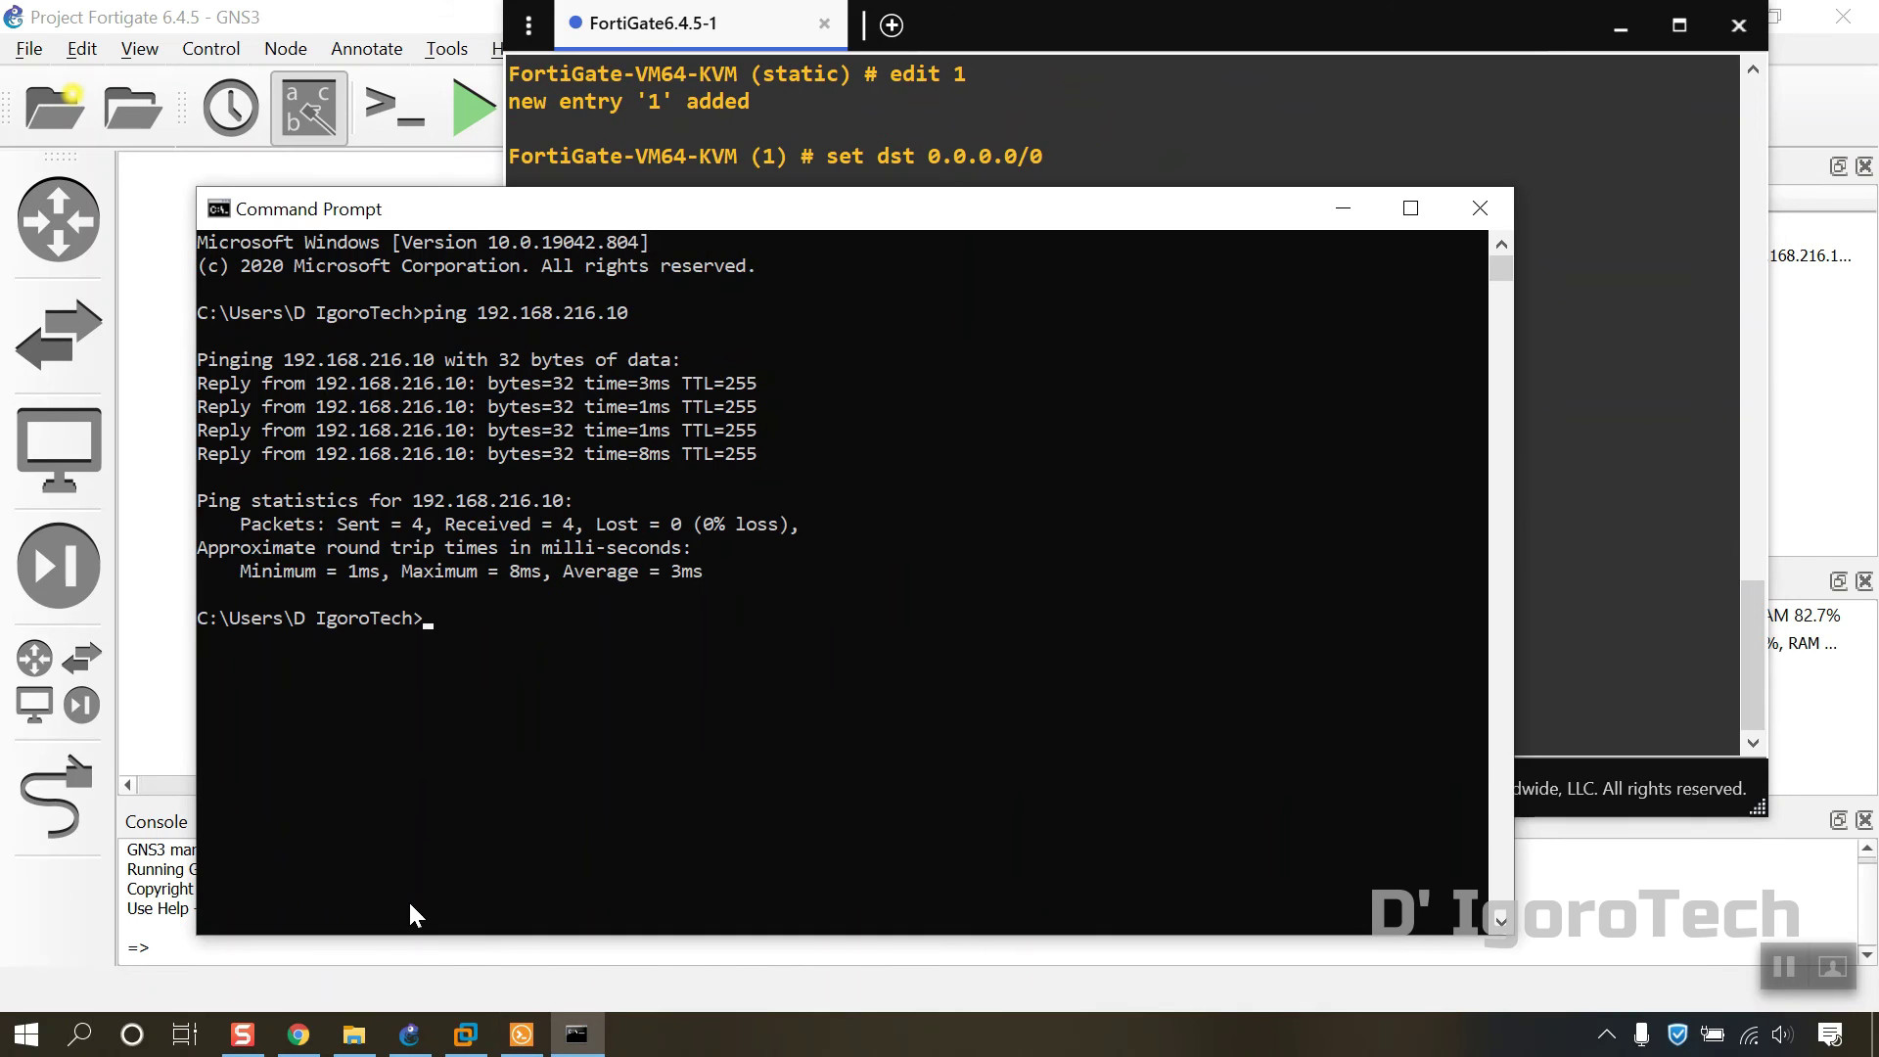
Step: In Chrome, browse to 192.168.216.10 and log in as admin with the account password
click(298, 1034)
click(250, 74)
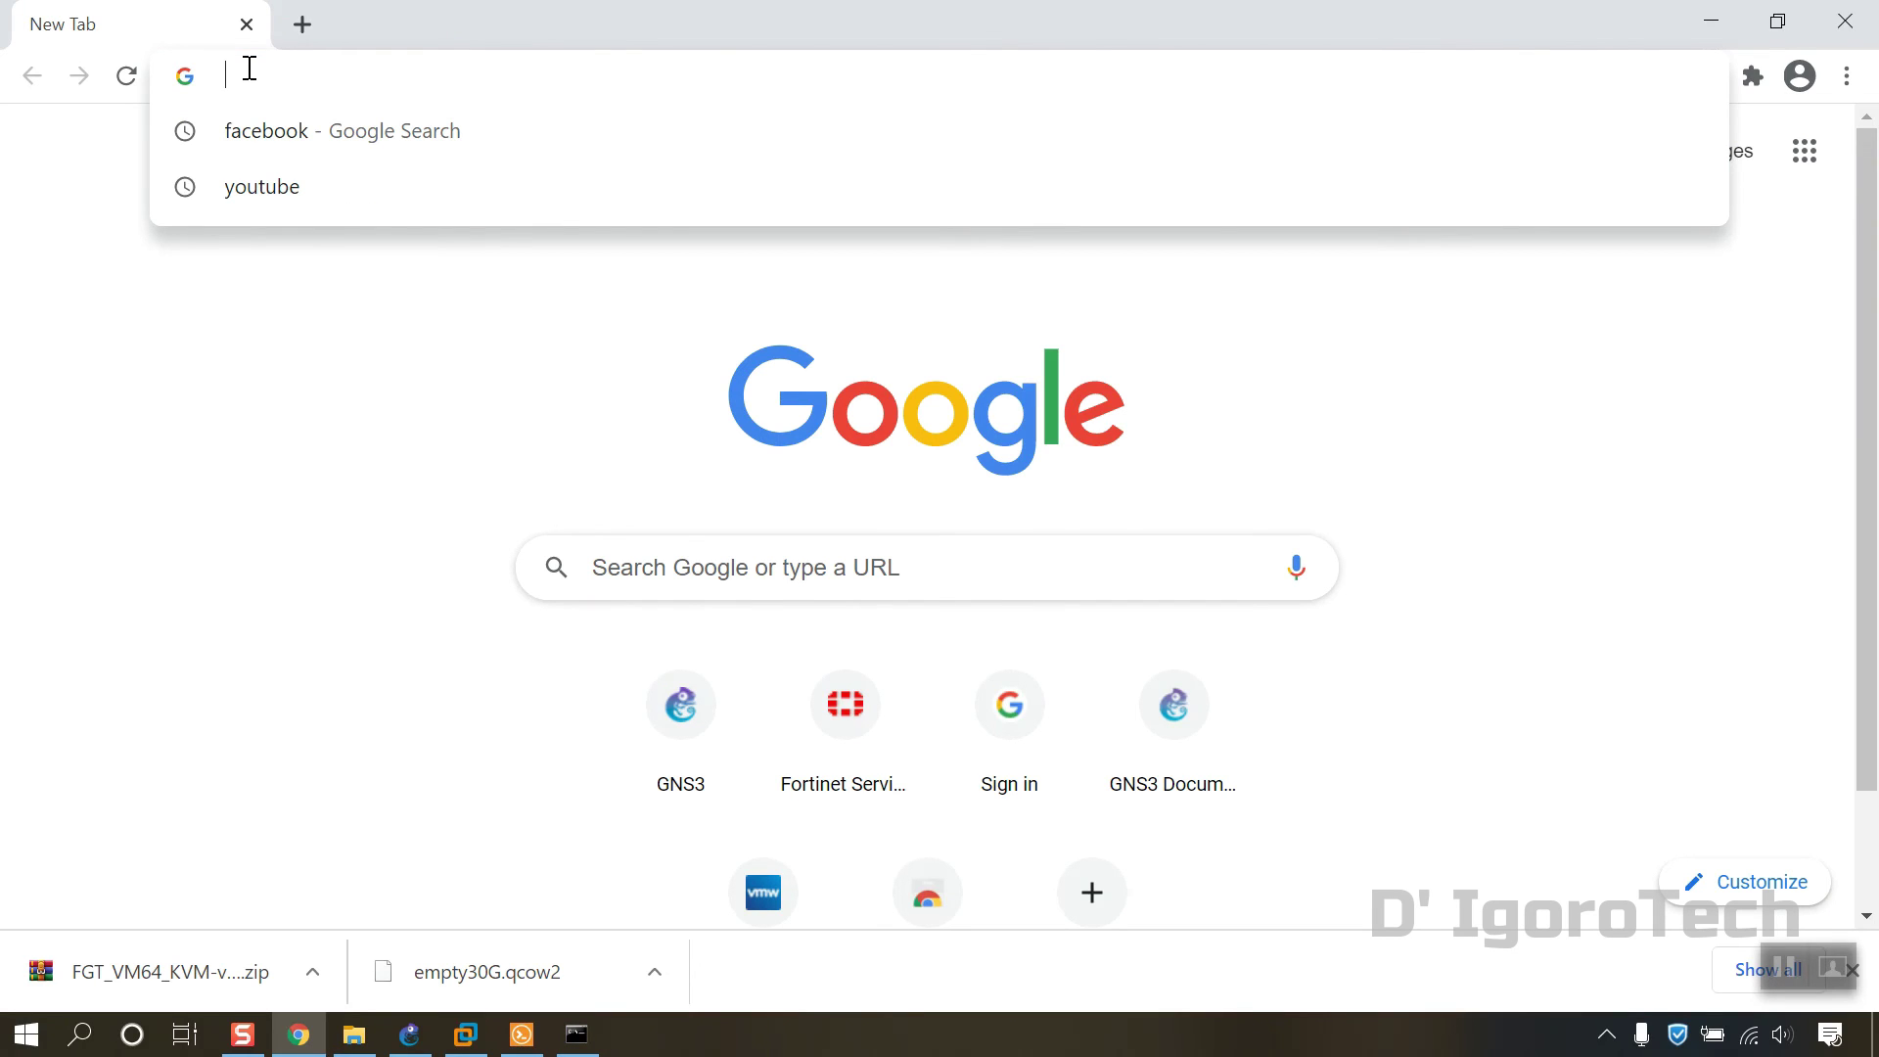
text(192.)
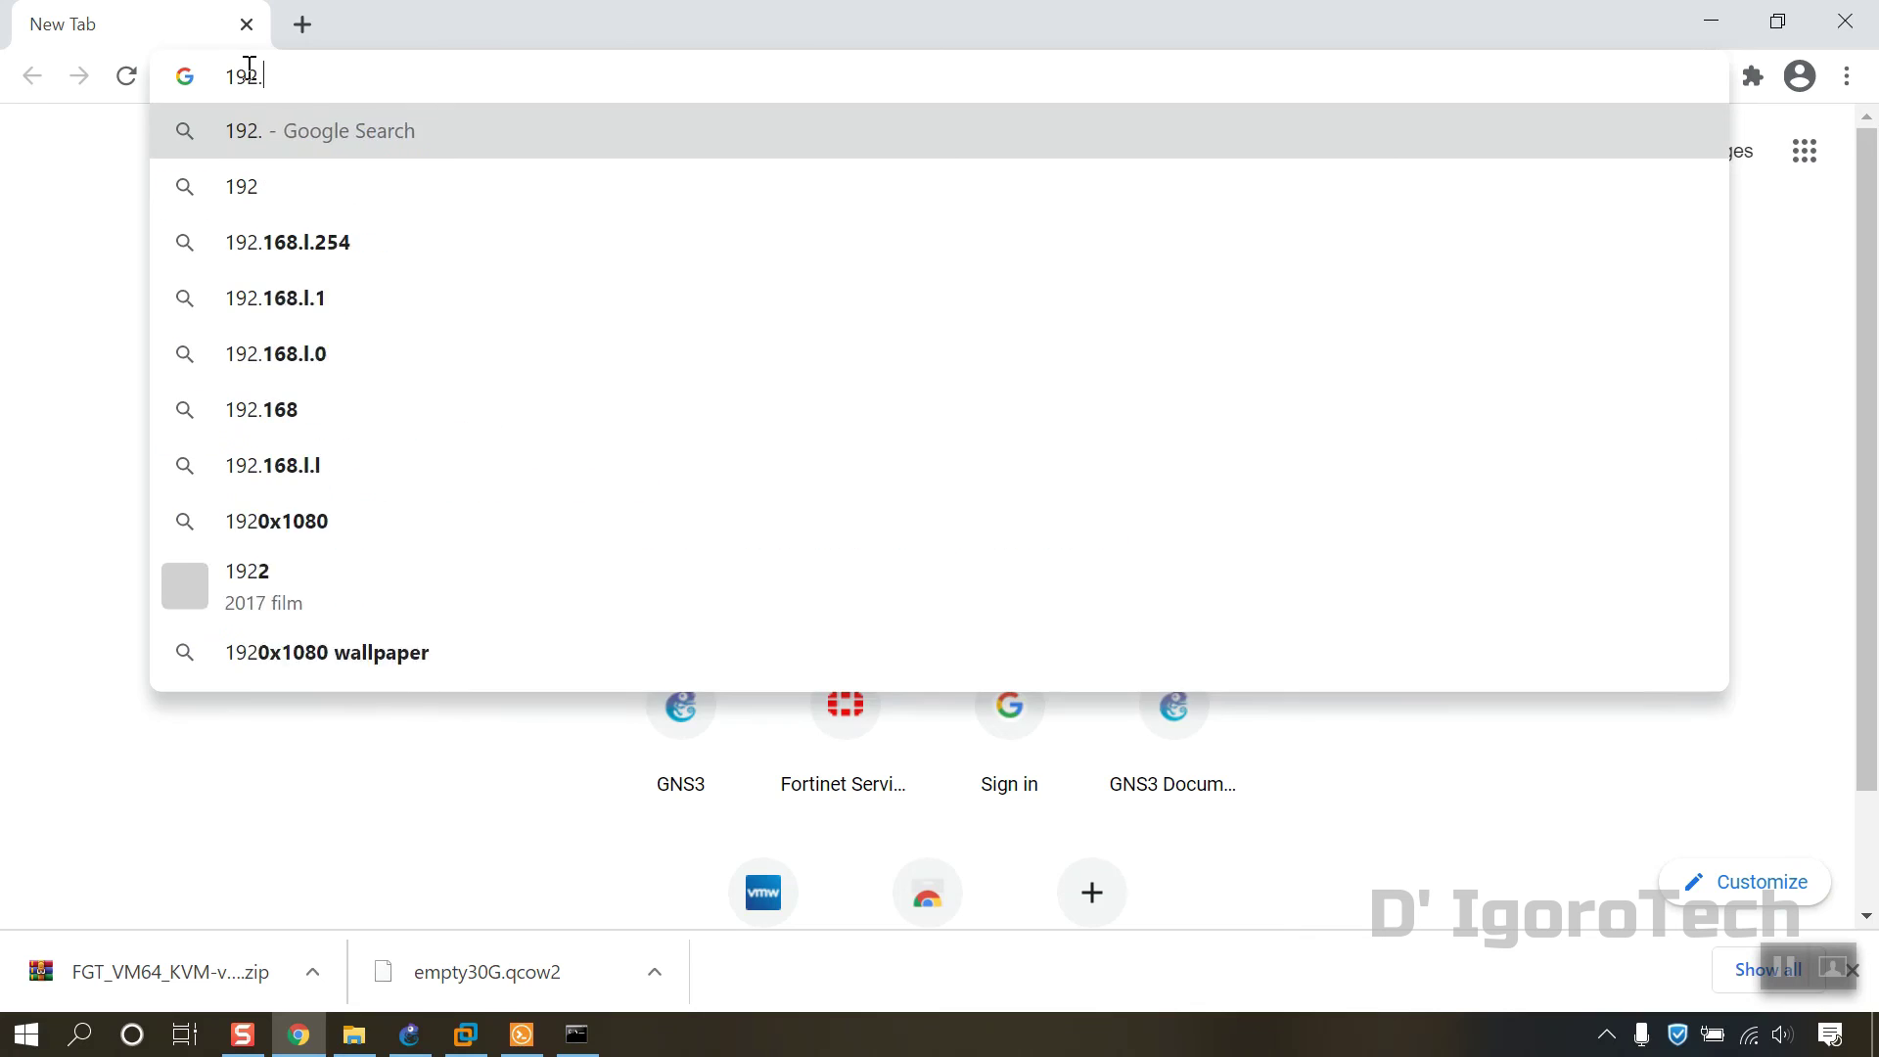
text(168.21)
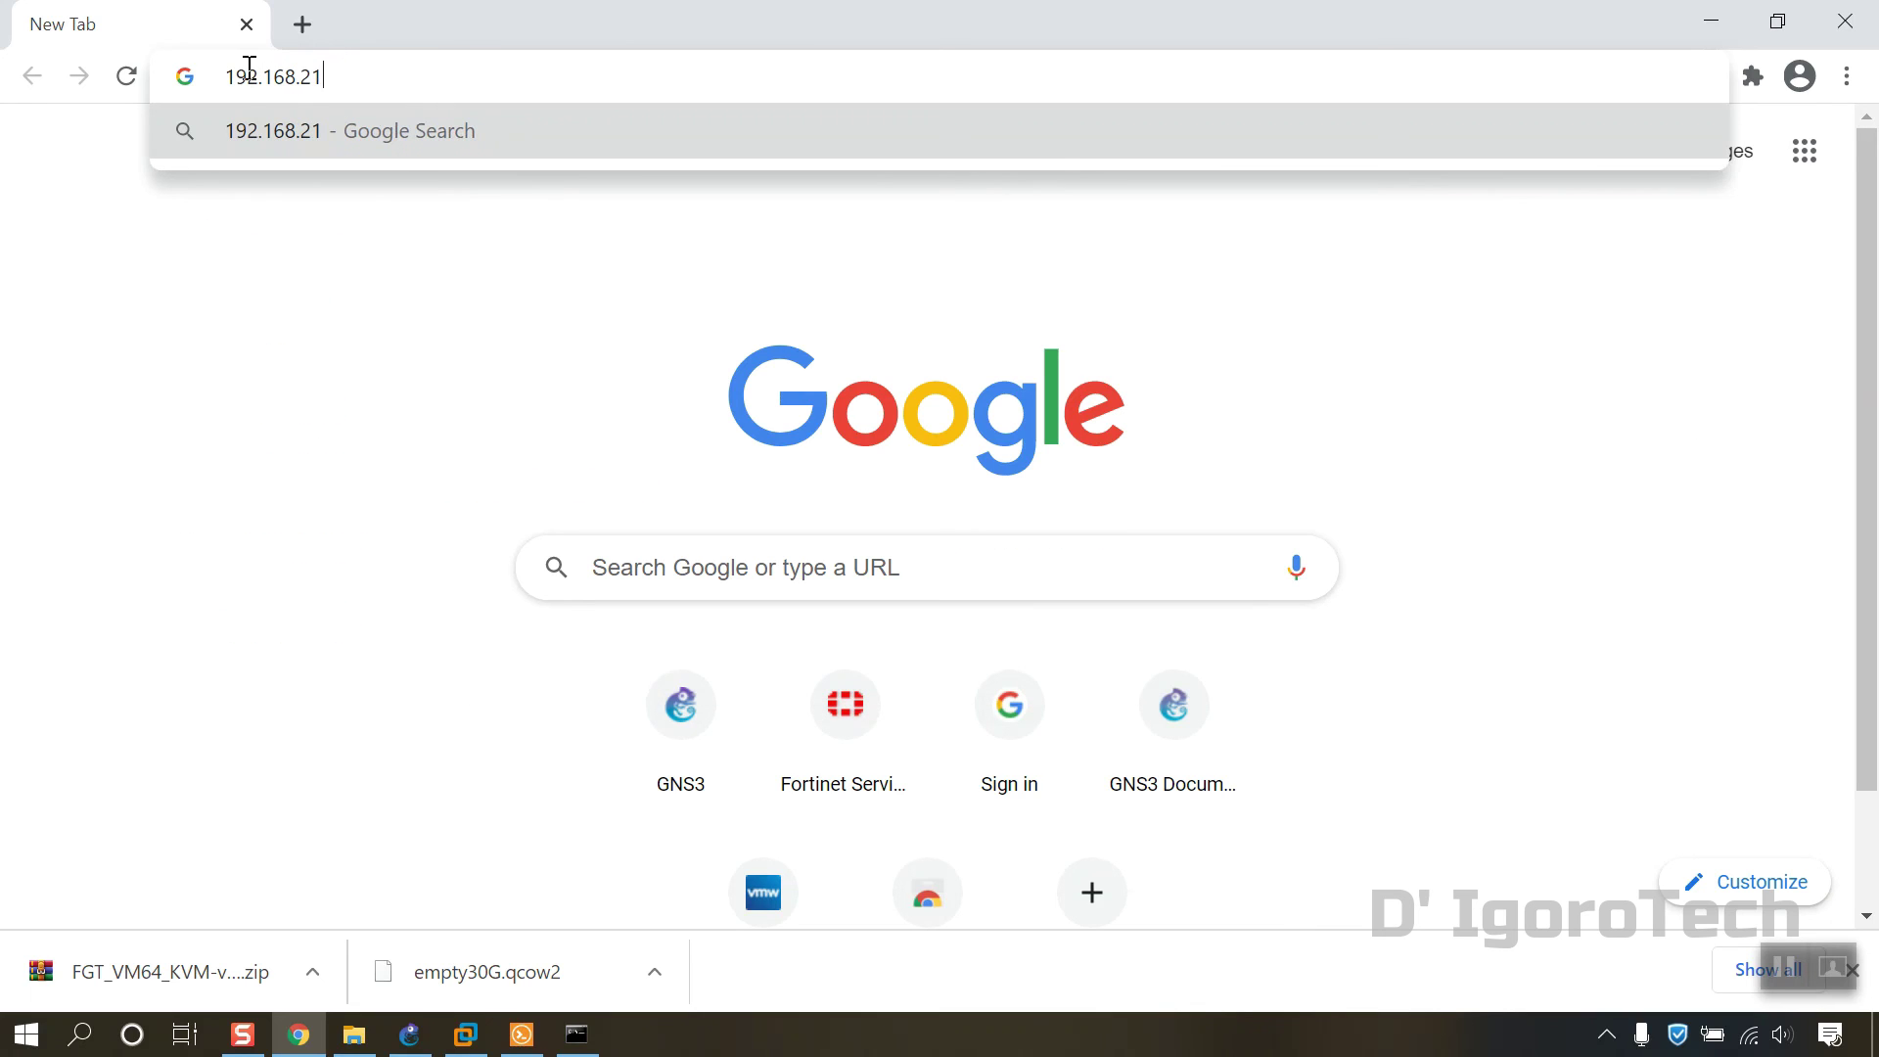
text(6.10)
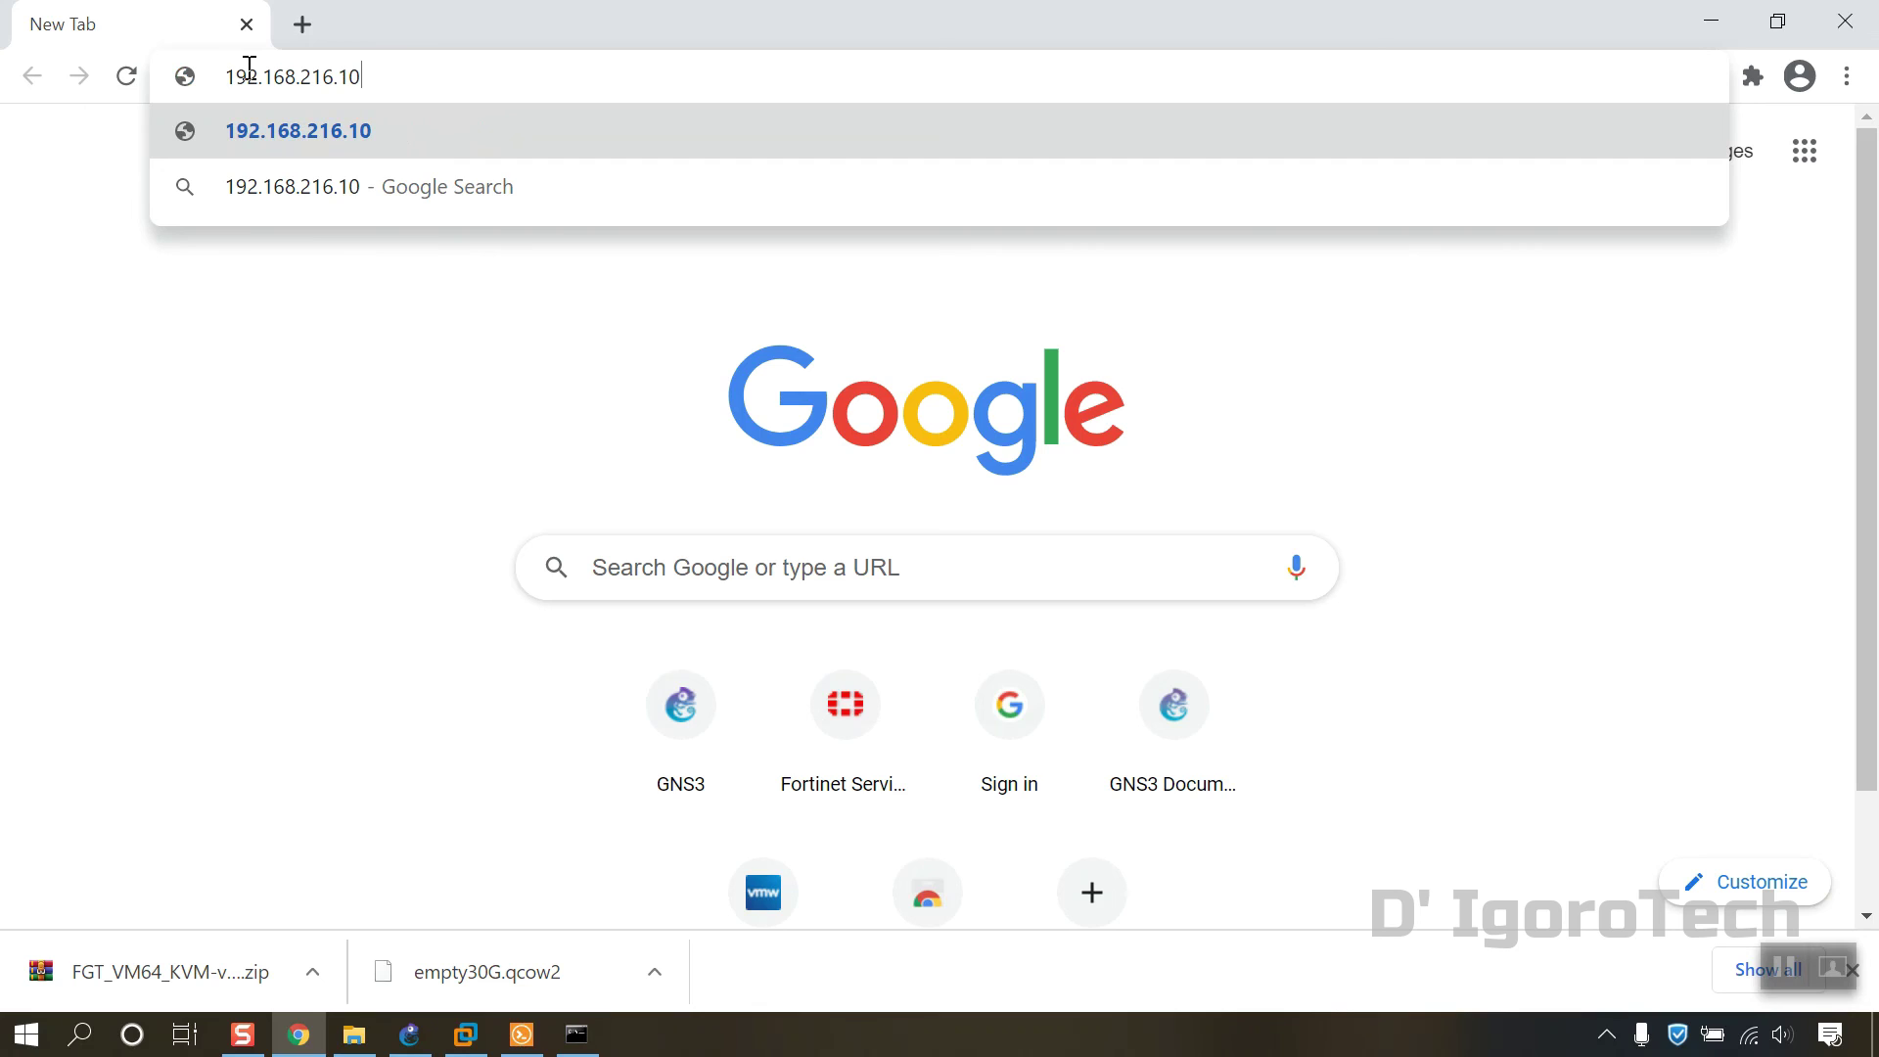
key(Return)
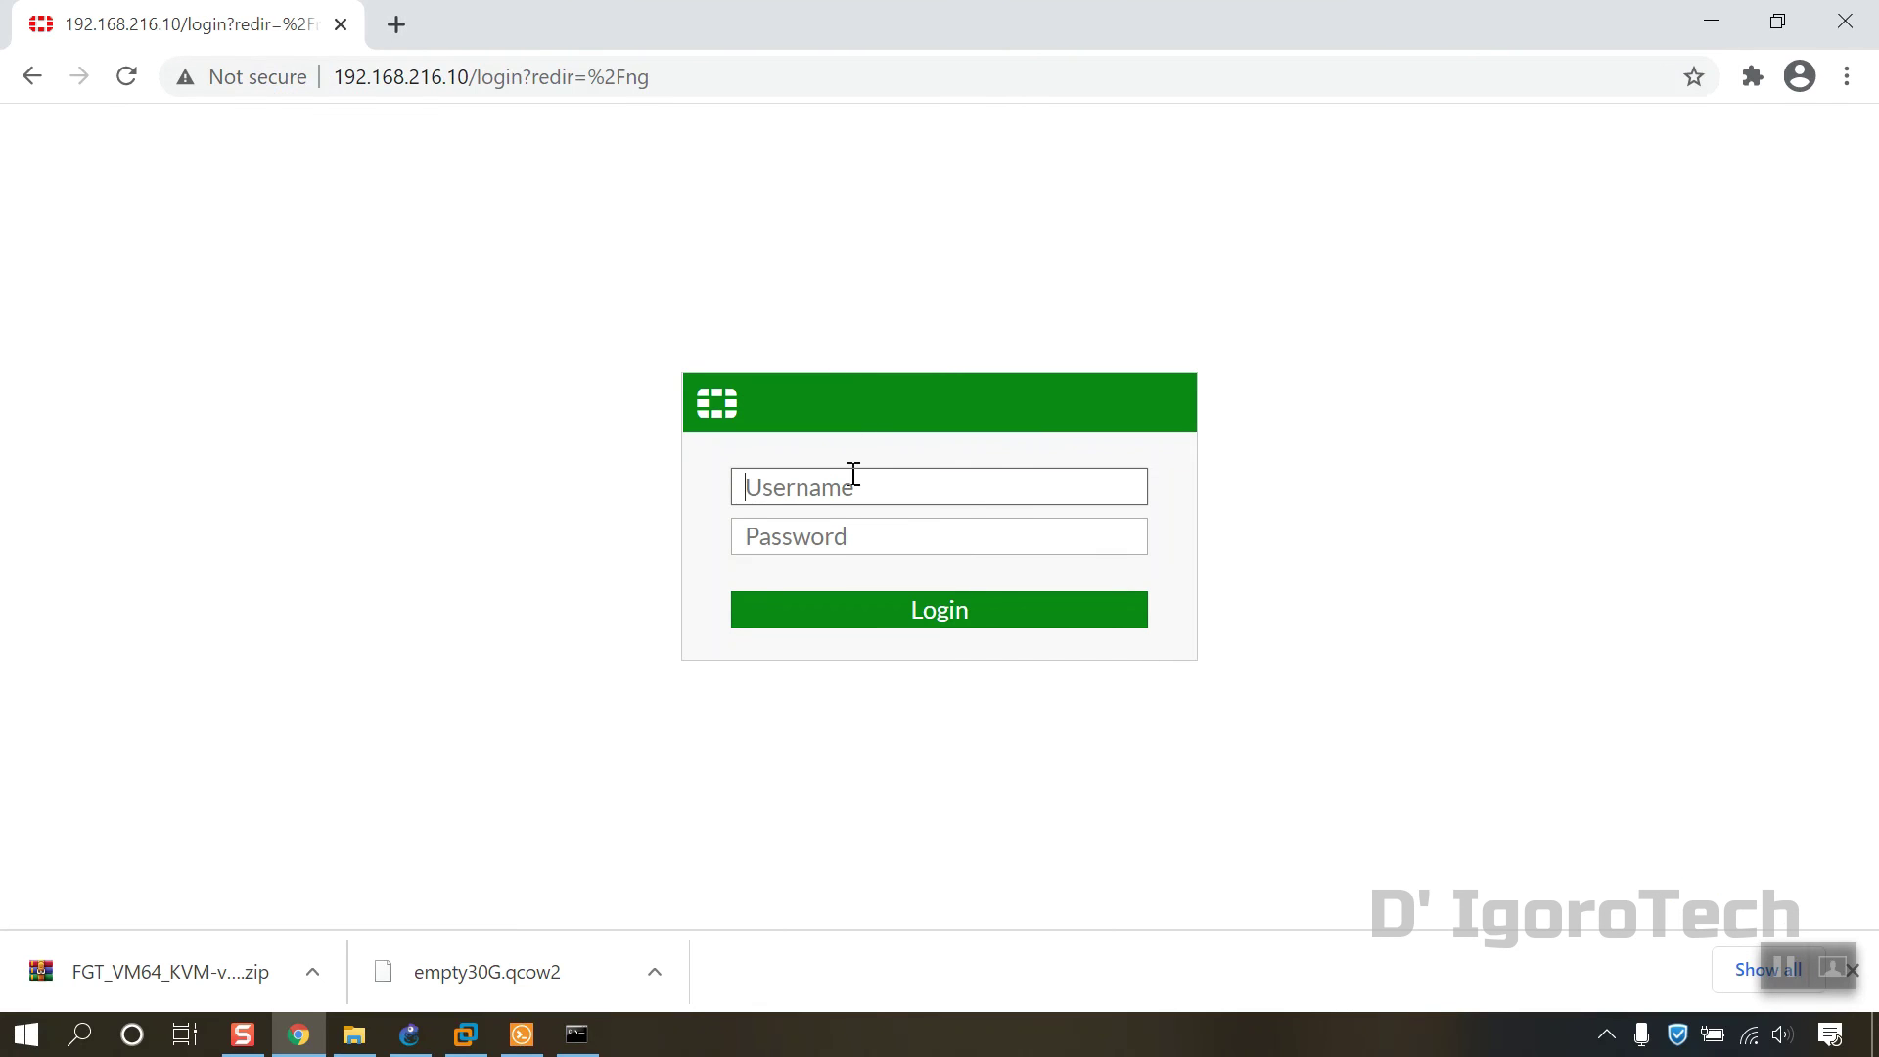
text(admin)
key(Tab)
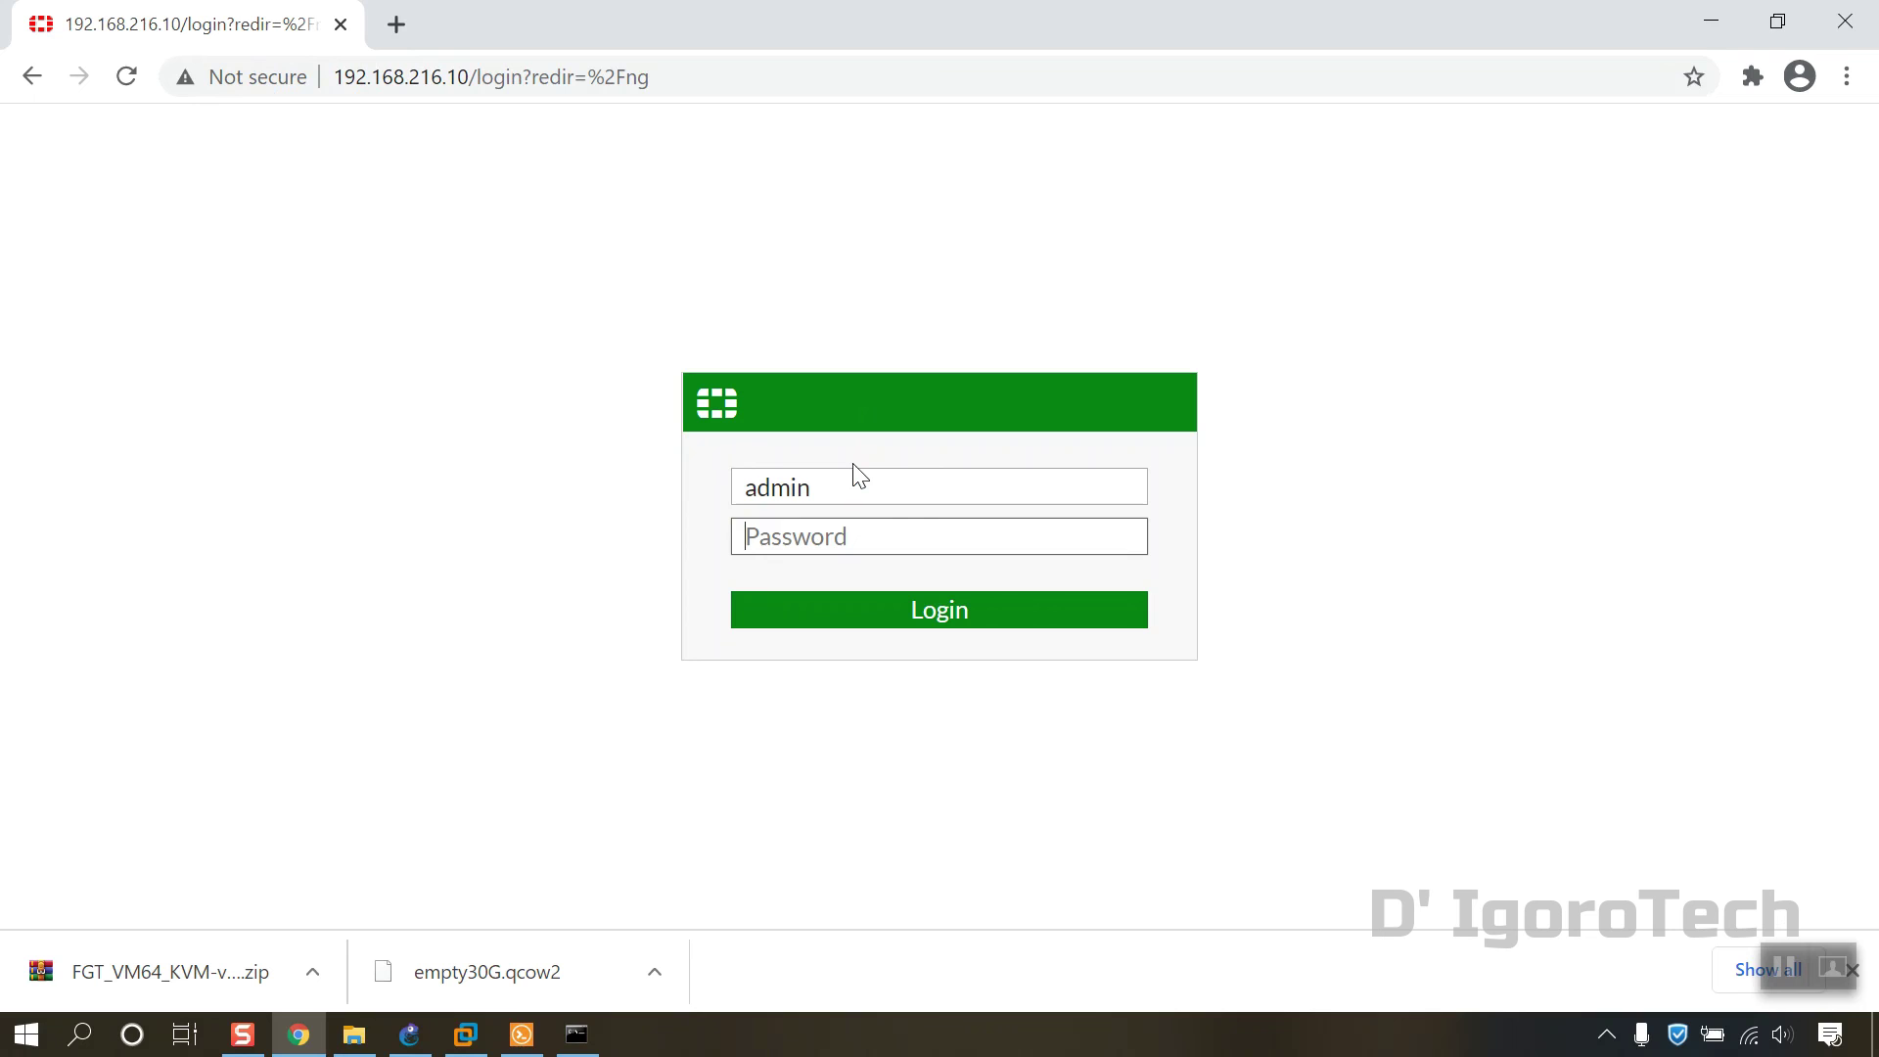
text(admin)
key(Return)
Step: Postpone the initial setup and dismiss What's new with Don't show again enabled
click(1061, 672)
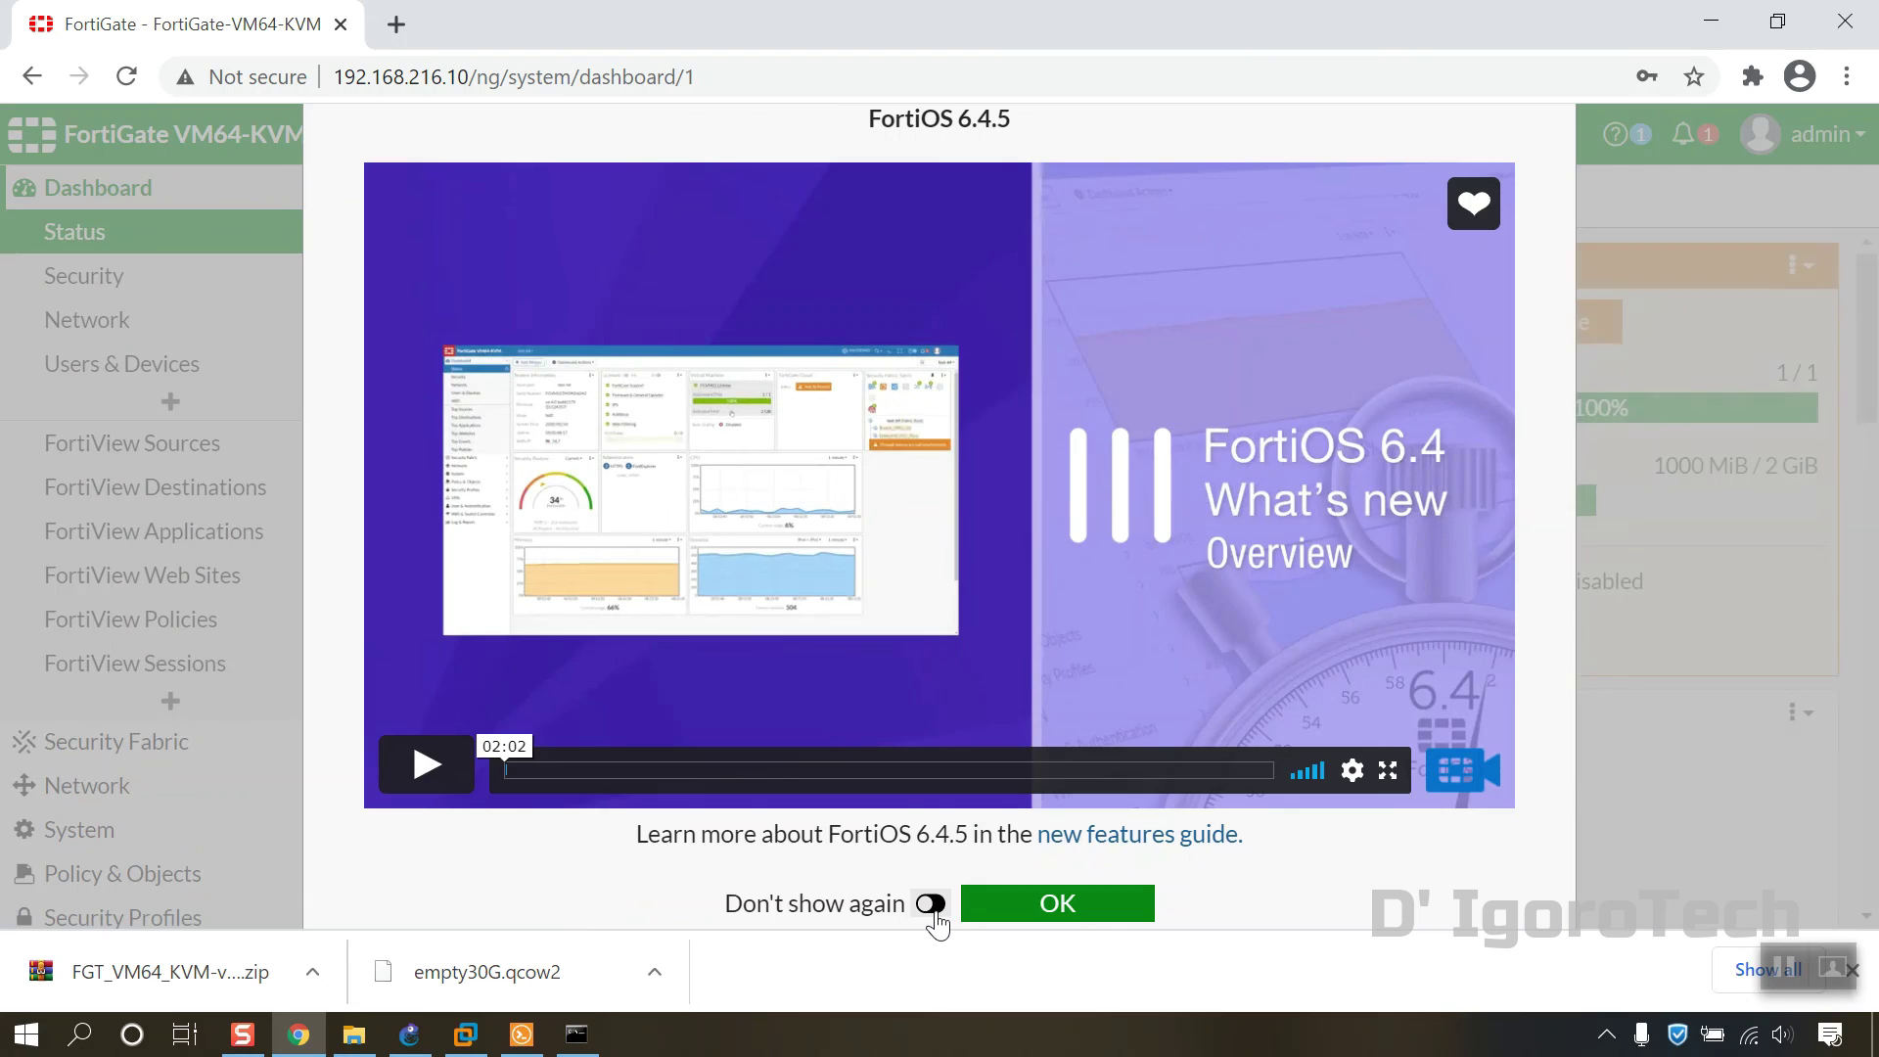
click(934, 912)
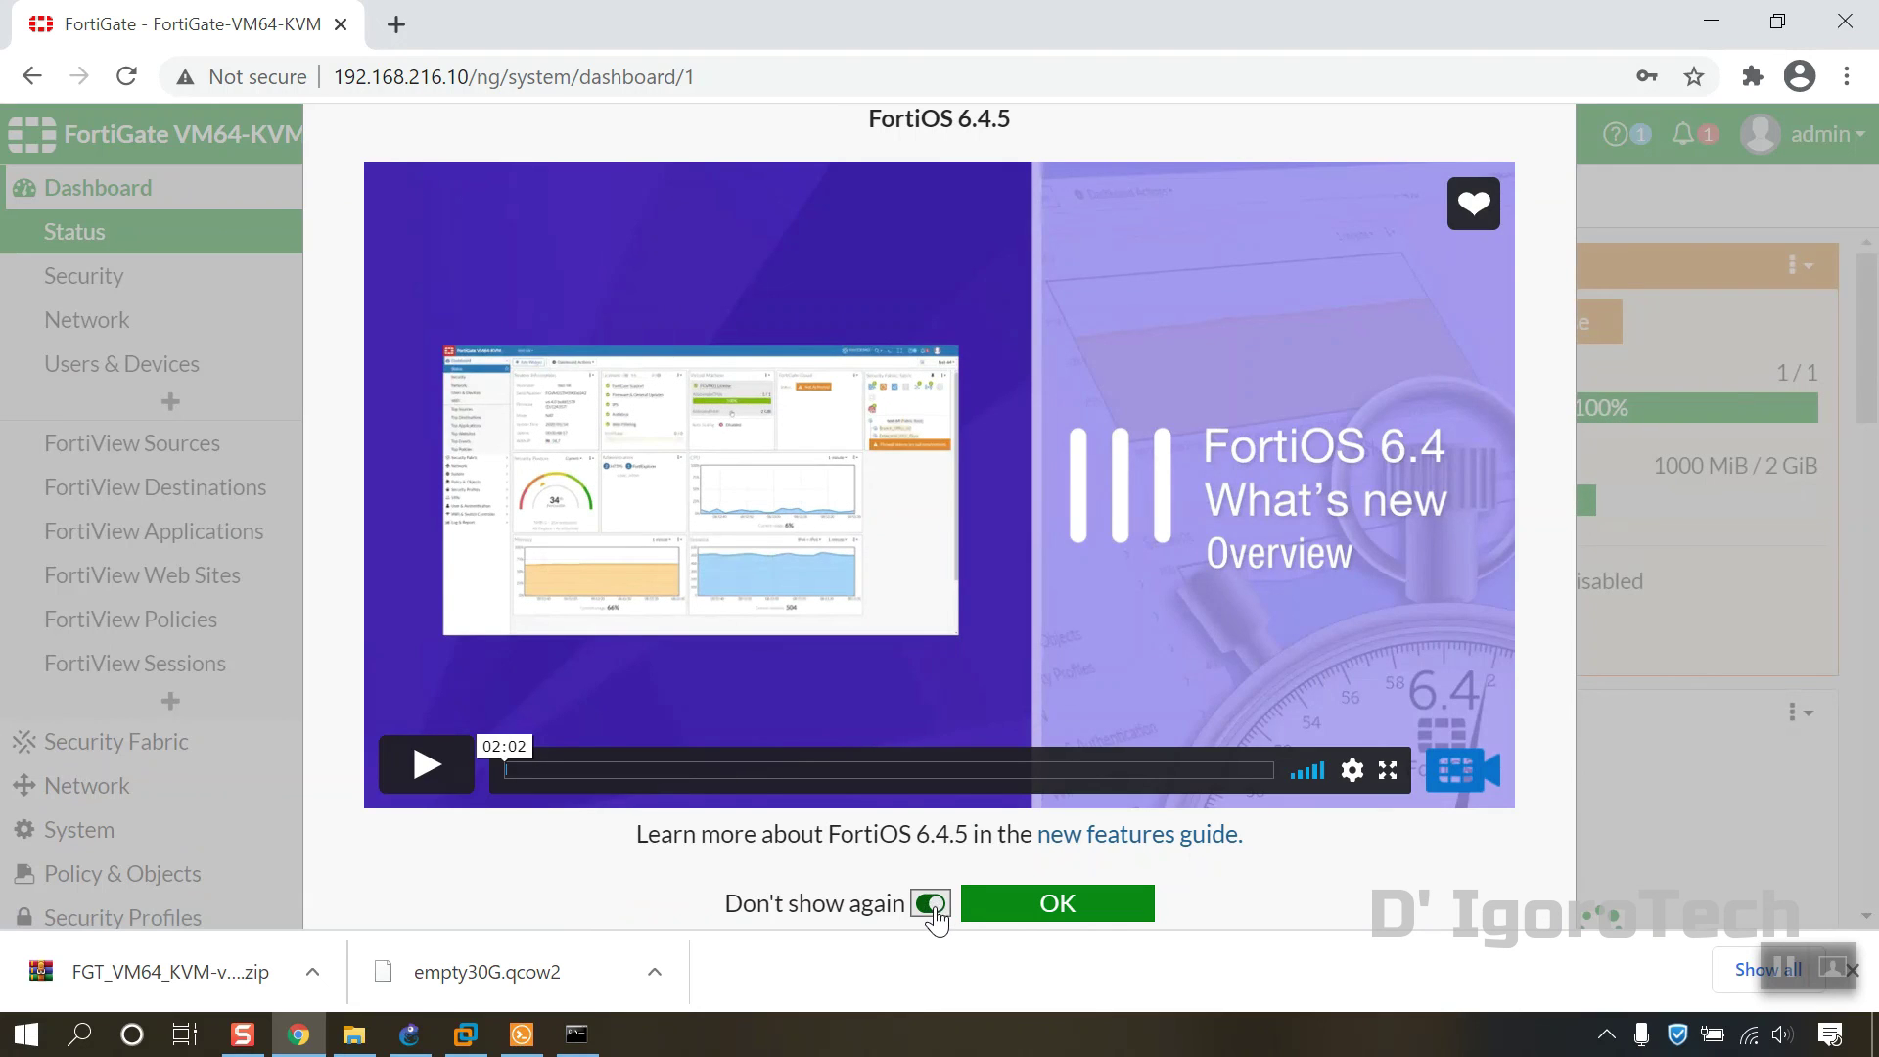
click(1047, 909)
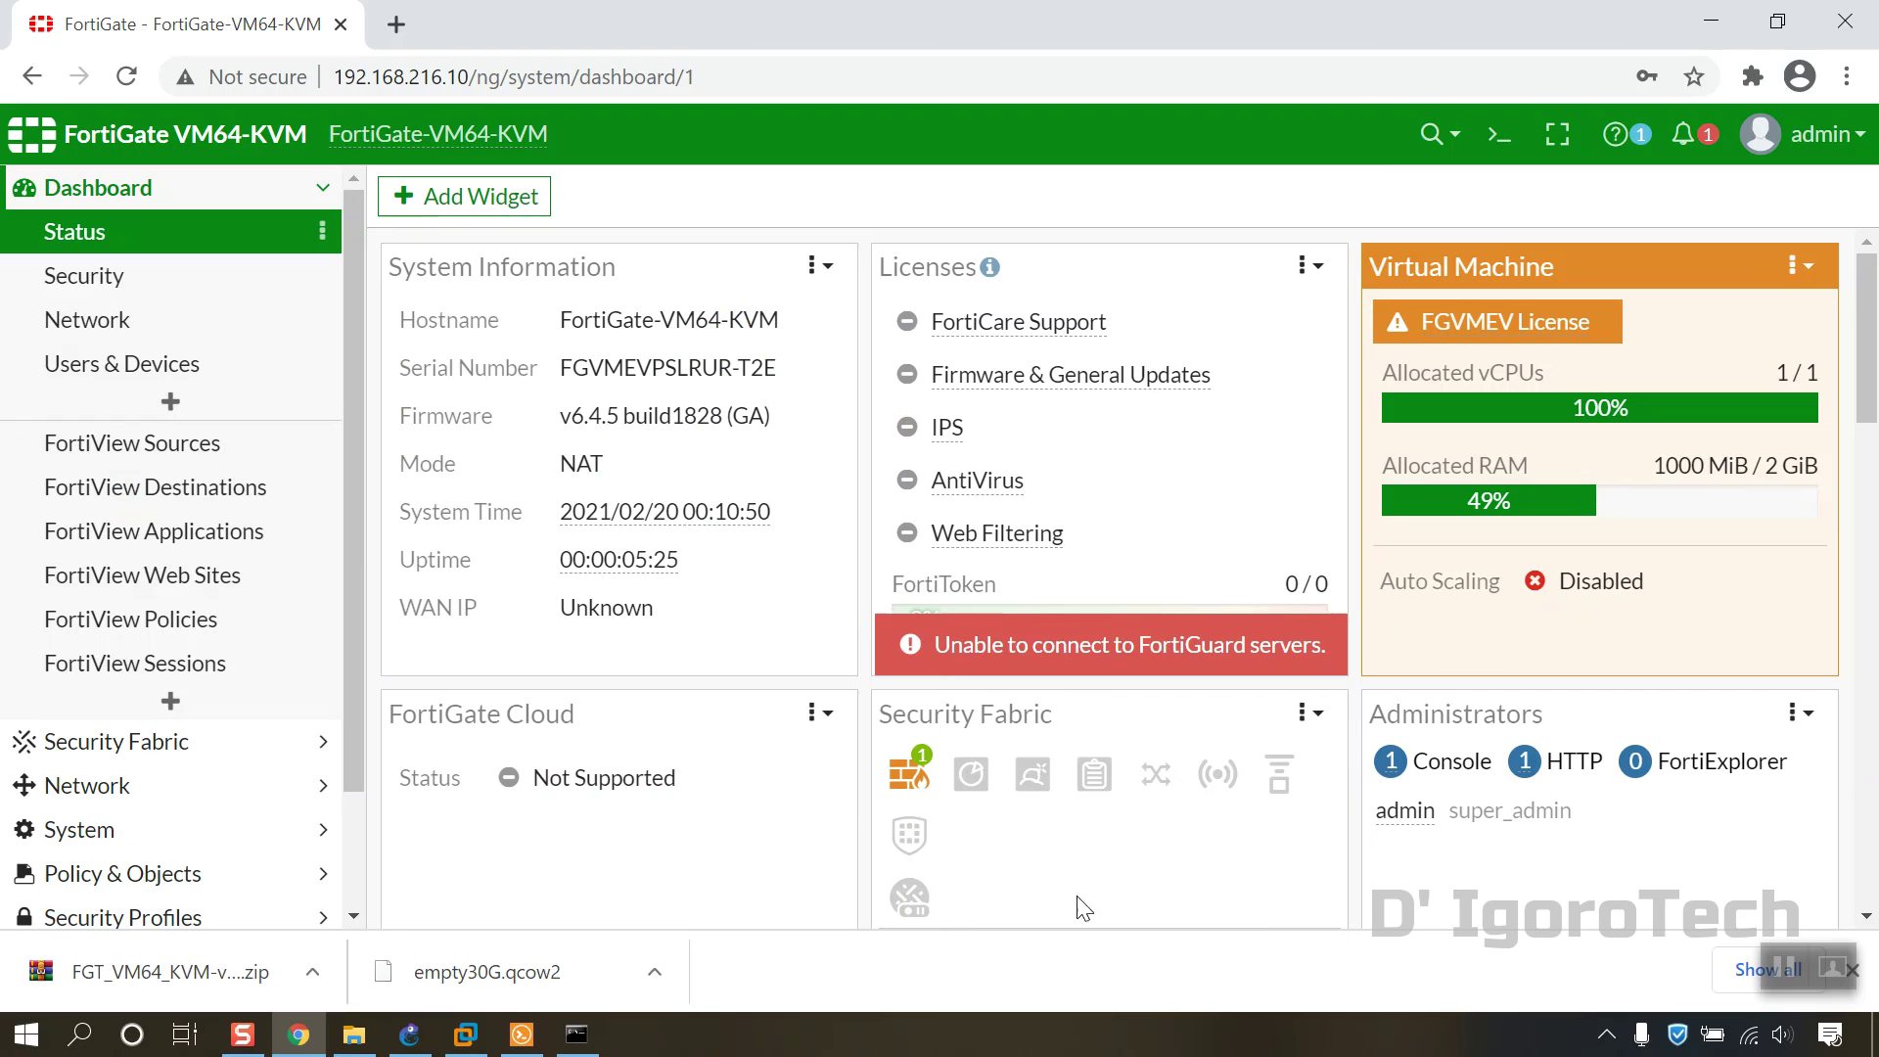
Step: Close the downloads bar and review the FortiGuard connection and evaluation-licence notifications and help menu
click(1857, 982)
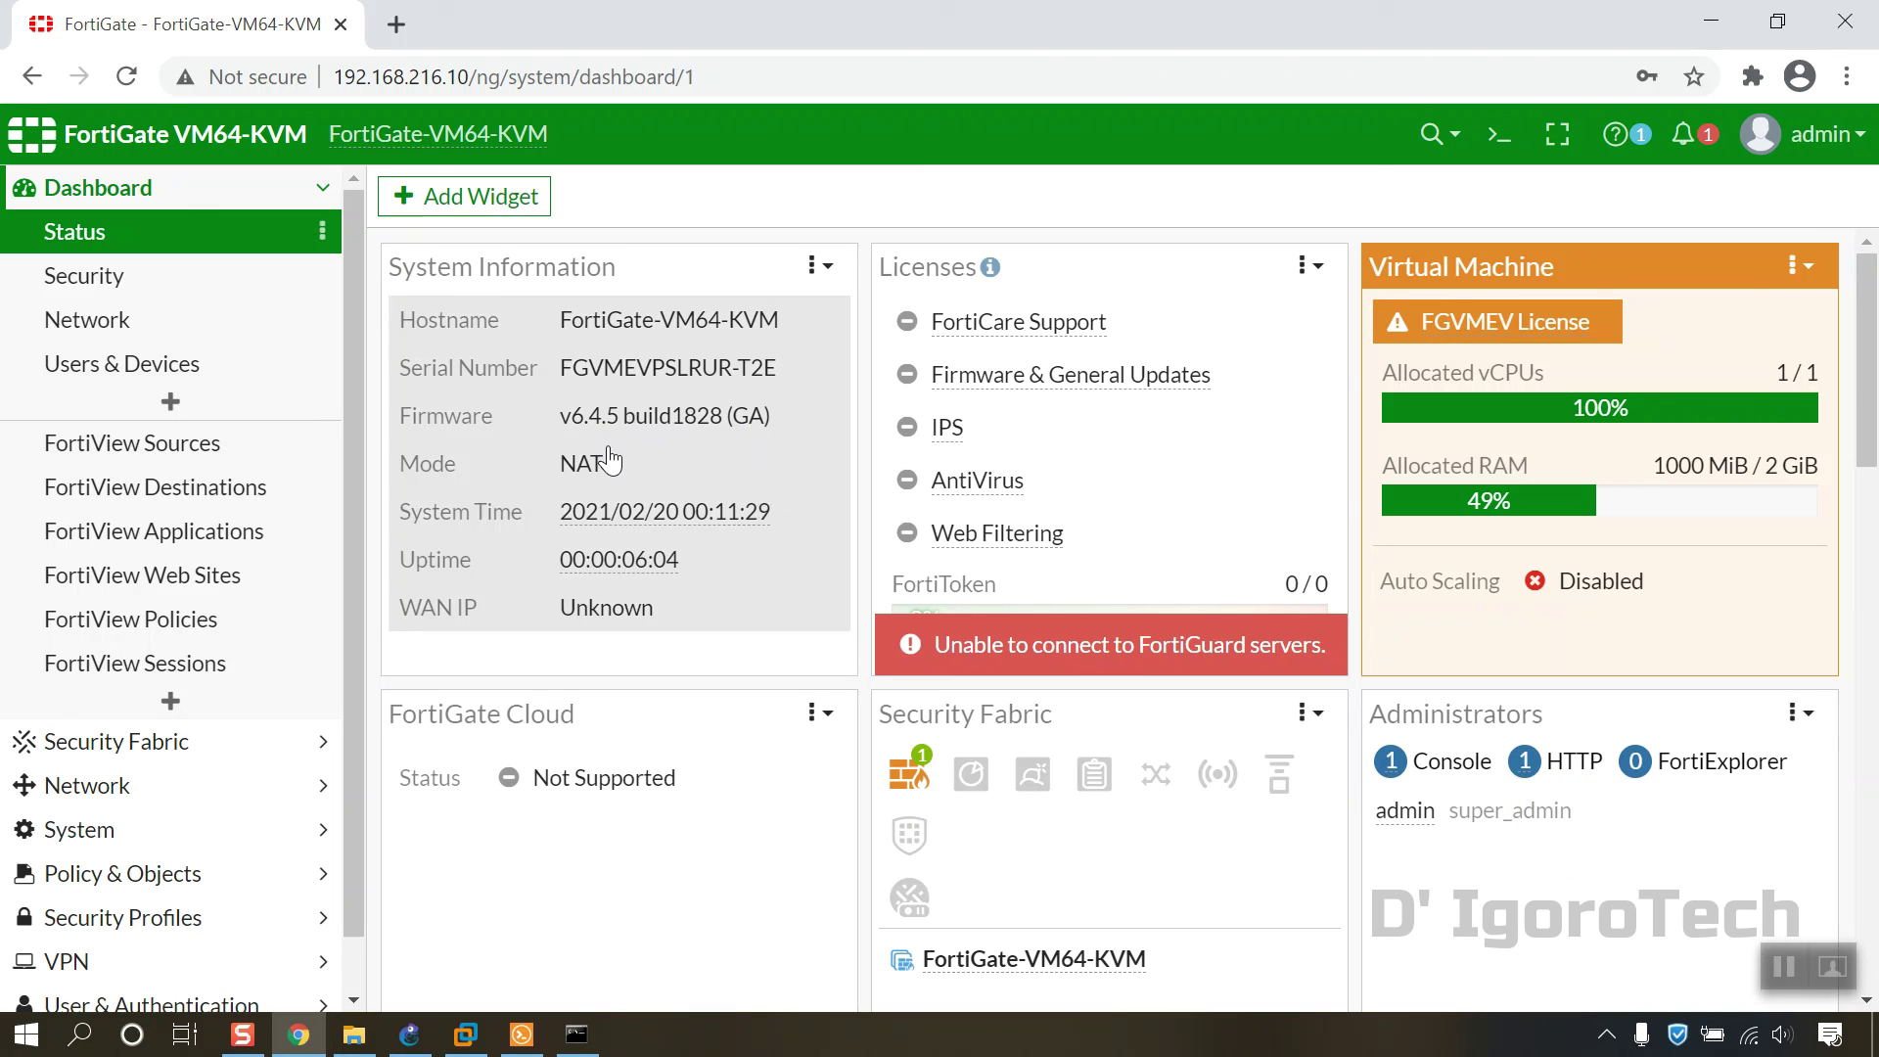
click(1685, 134)
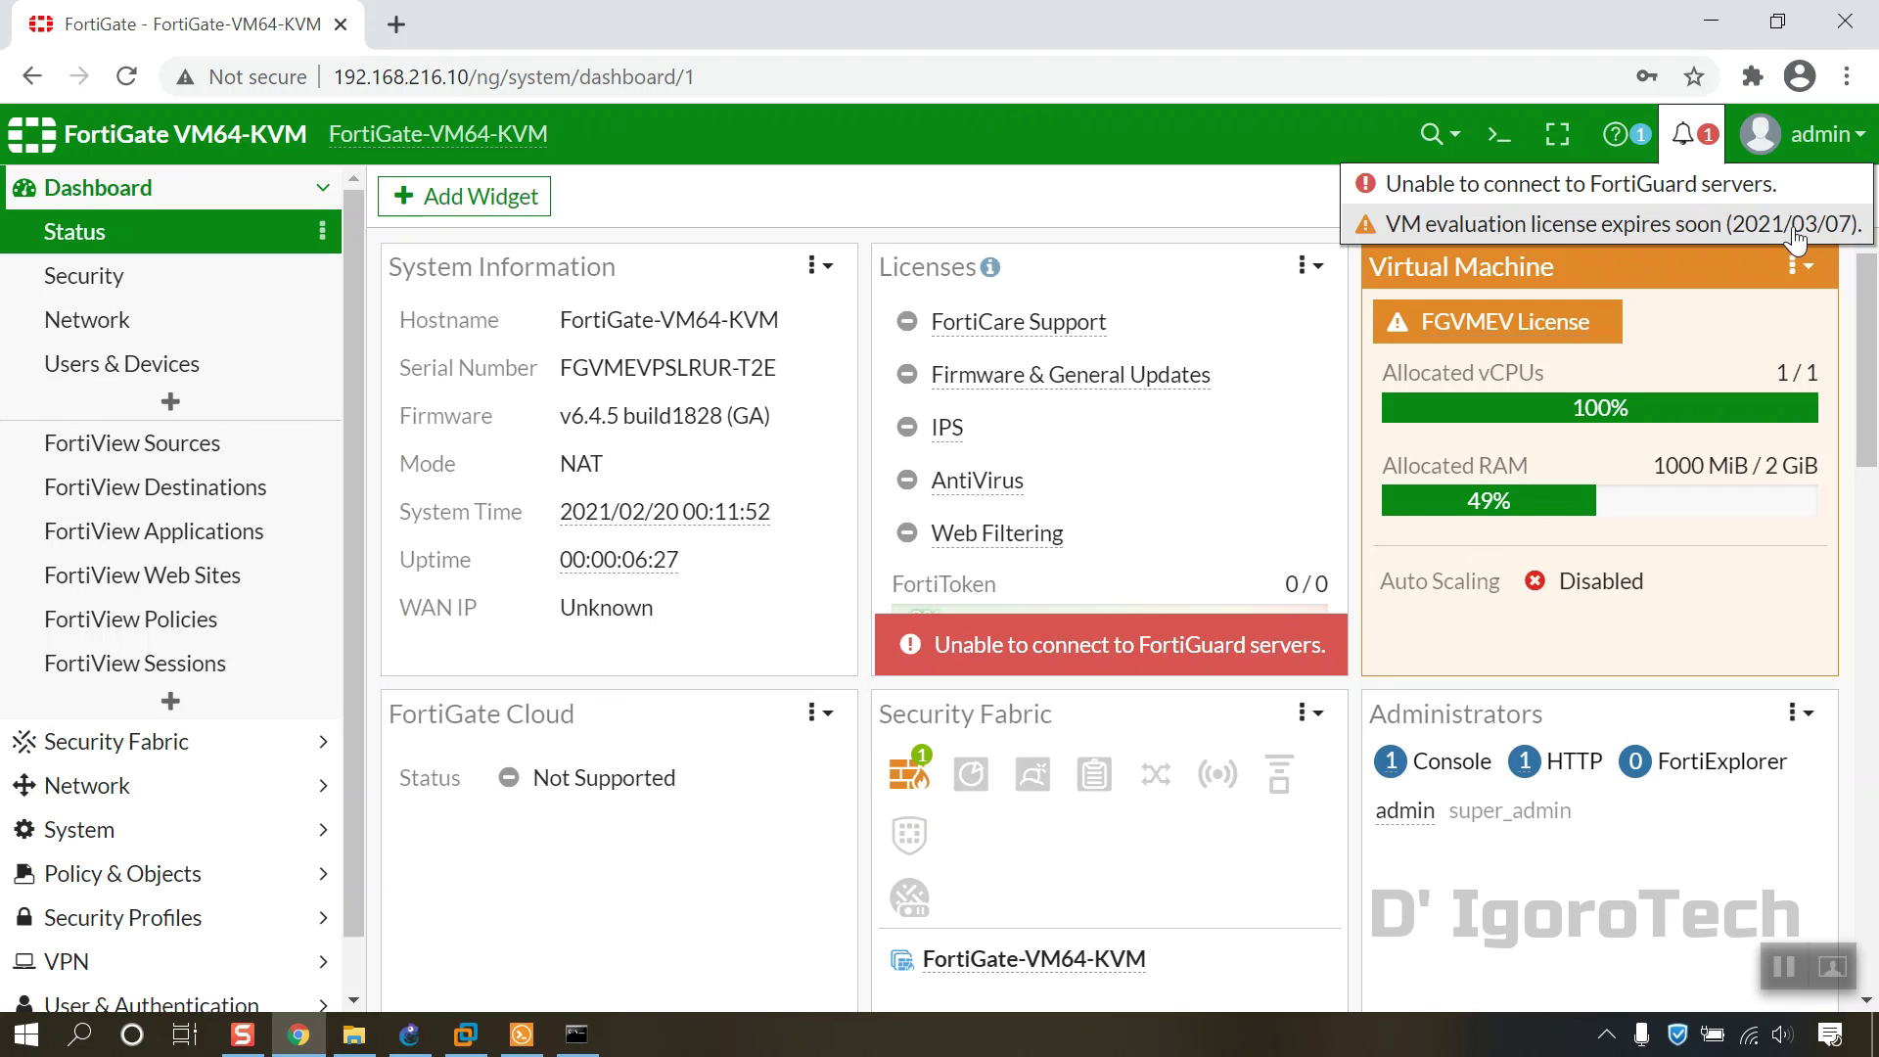
click(1638, 143)
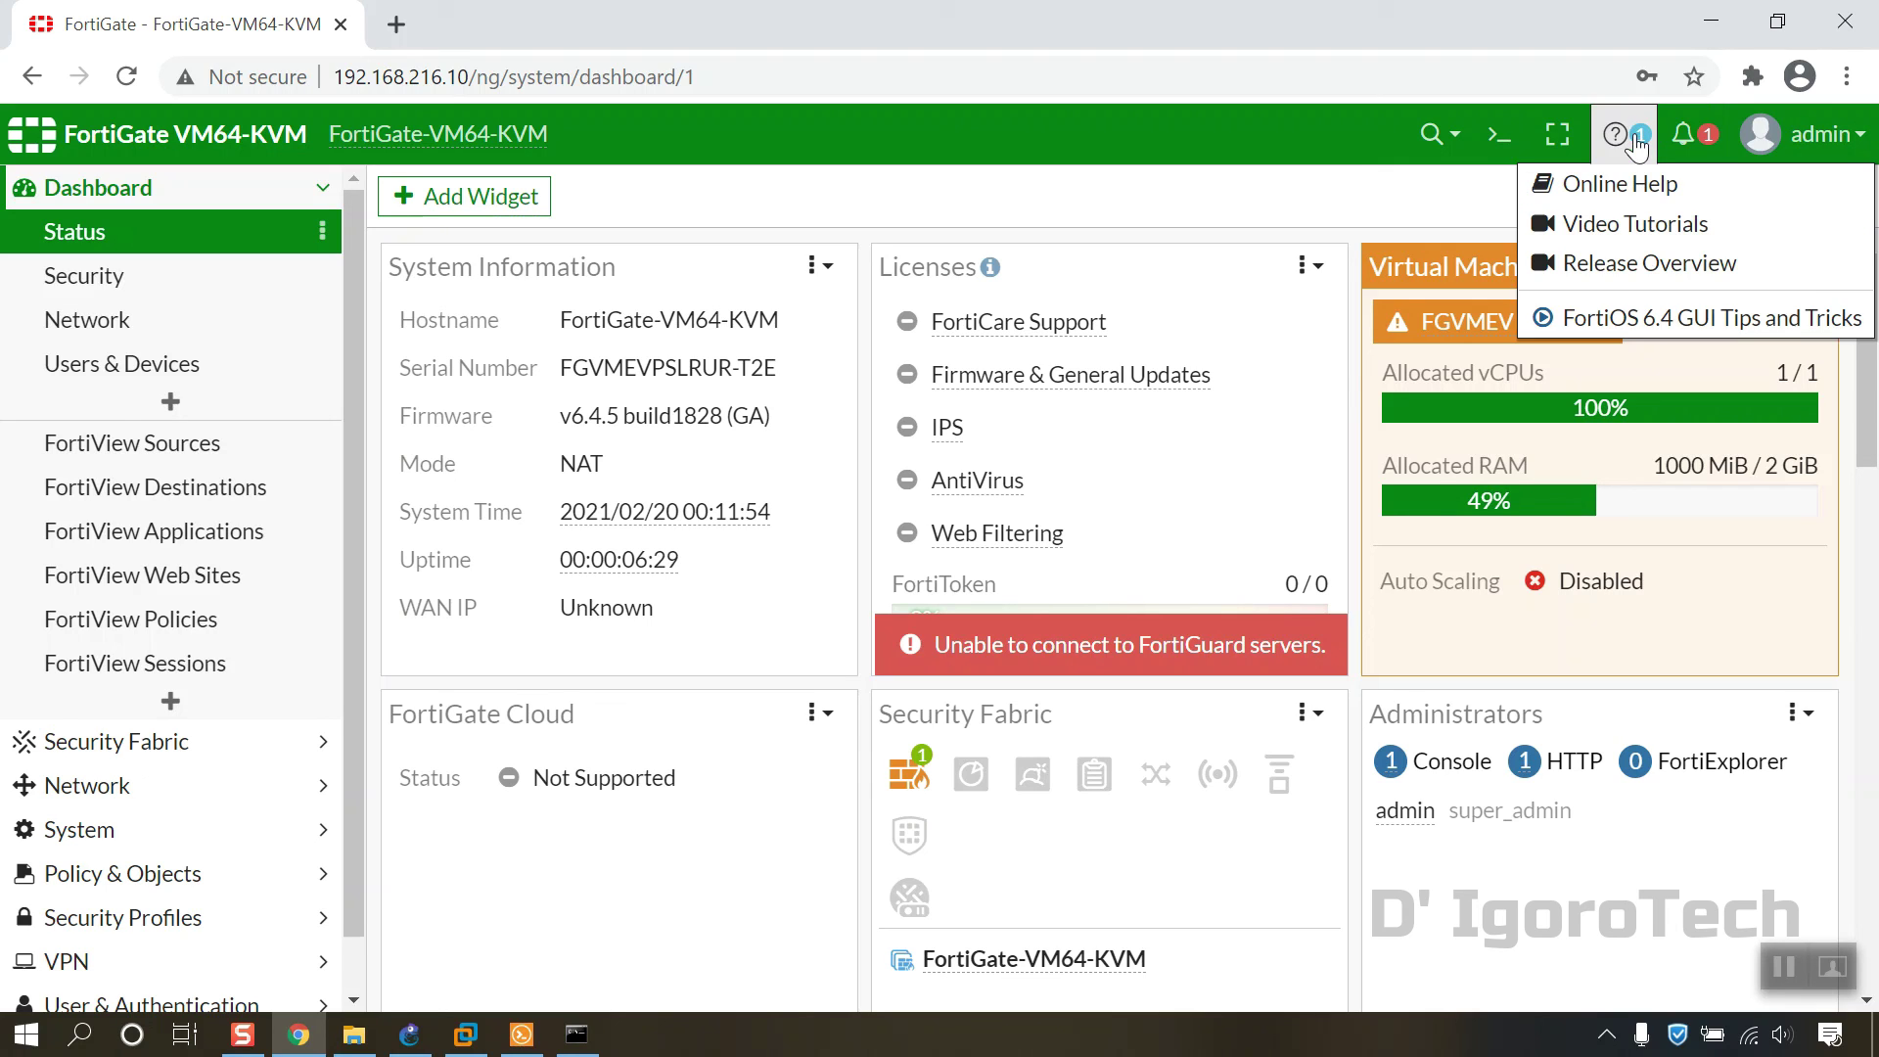
click(1703, 142)
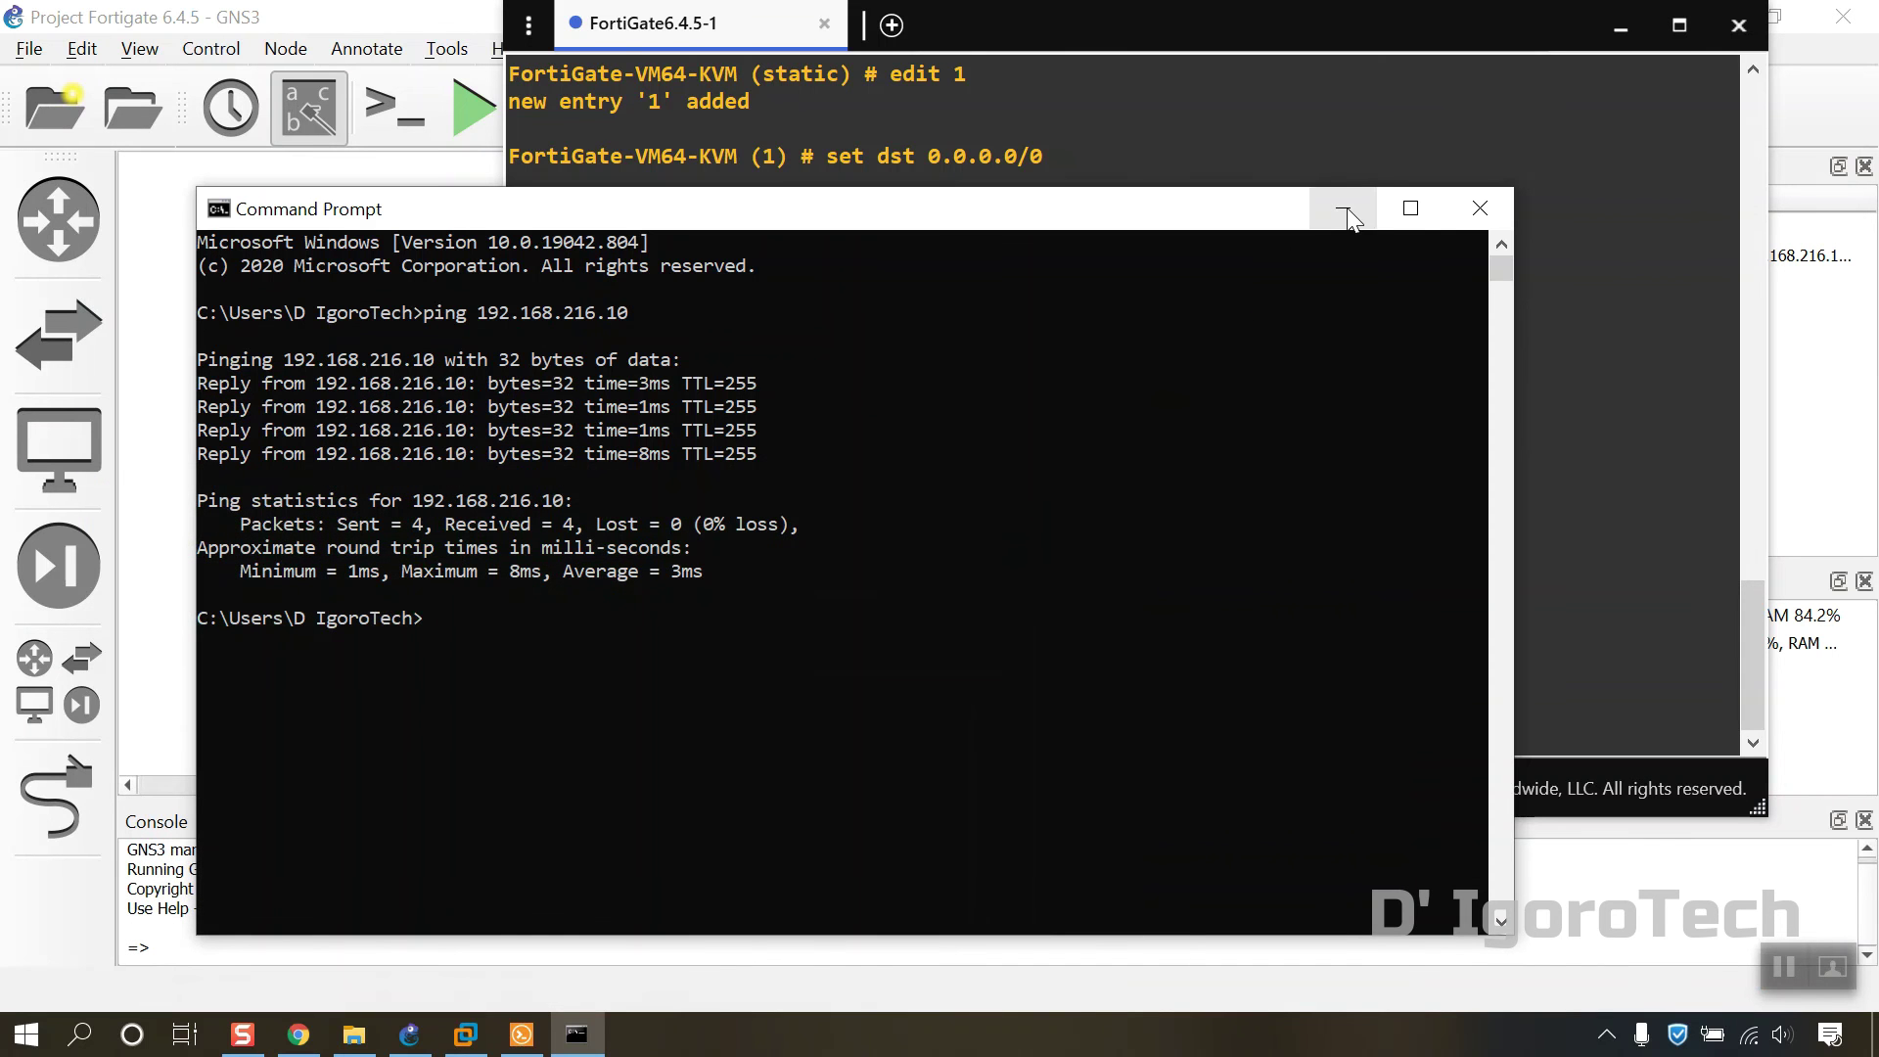
Step: Minimize Command Prompt and Solar-PuTTY, then Stop All devices to shut down FortiGate6.4.5-1
click(1347, 207)
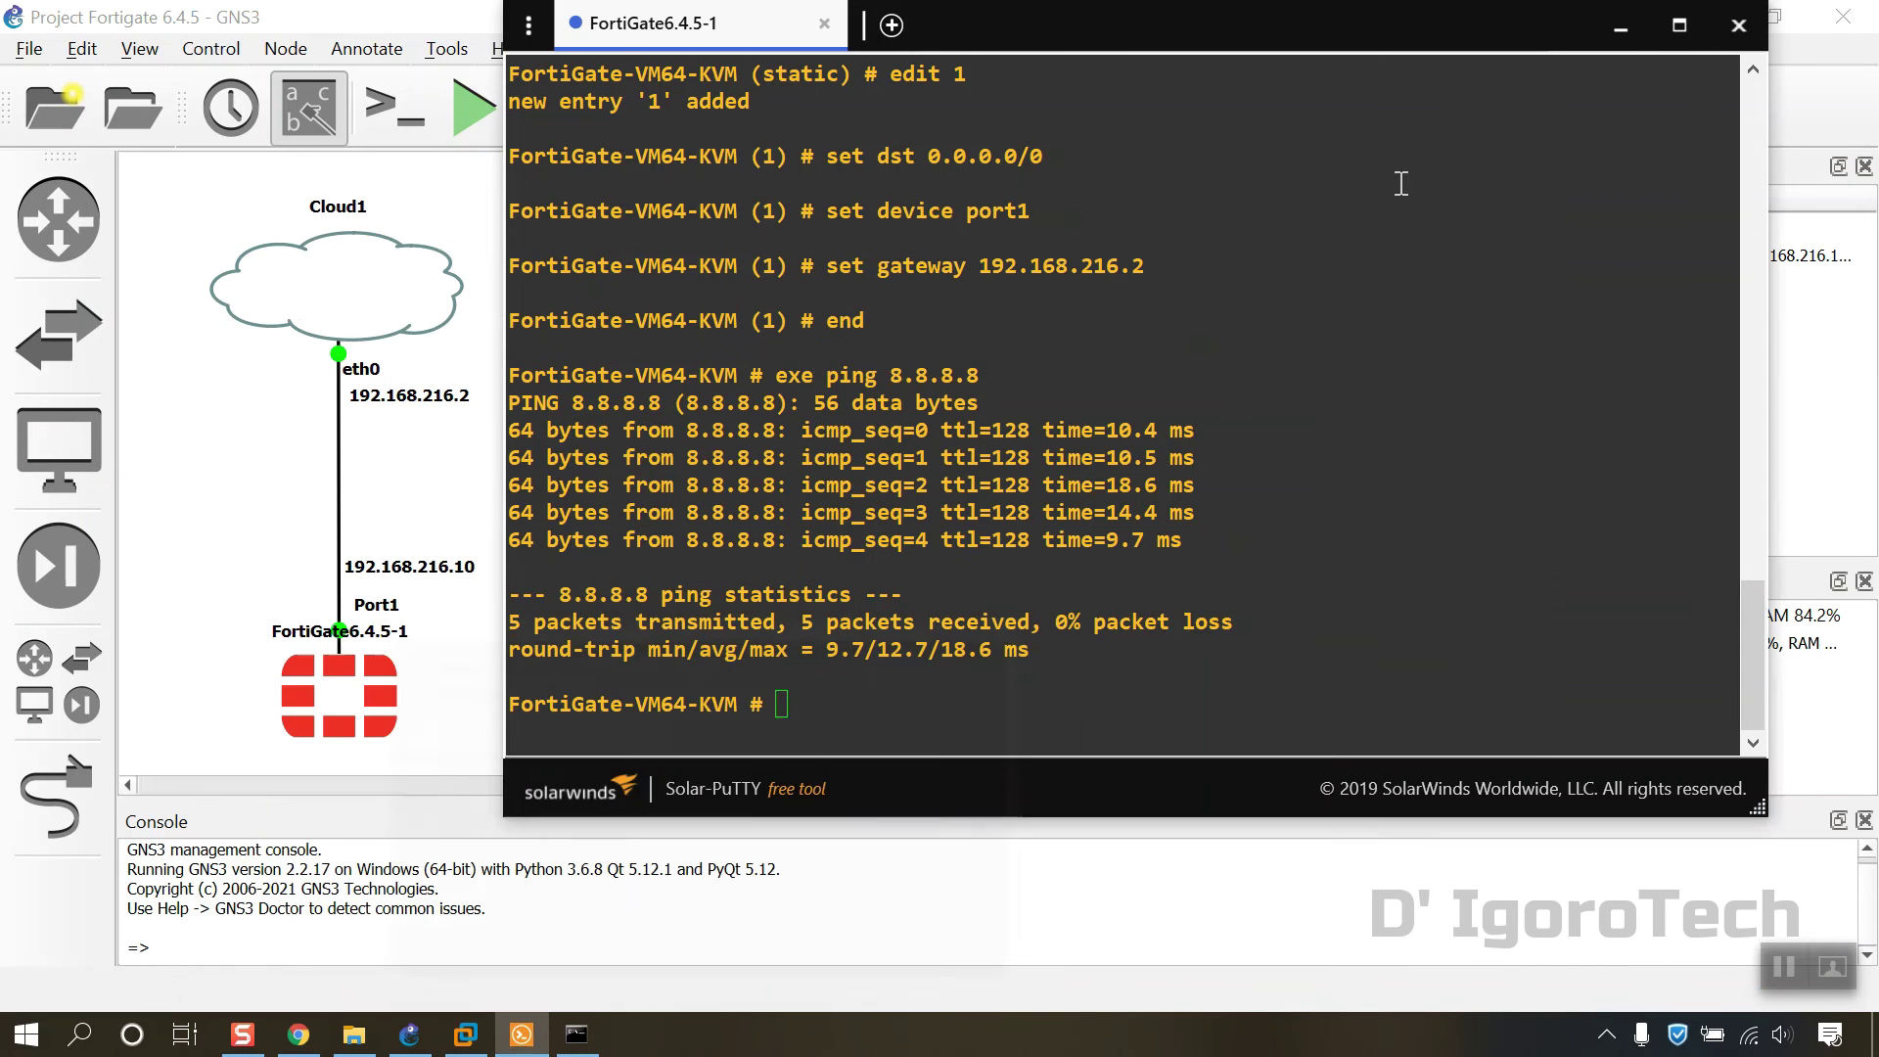
click(1636, 27)
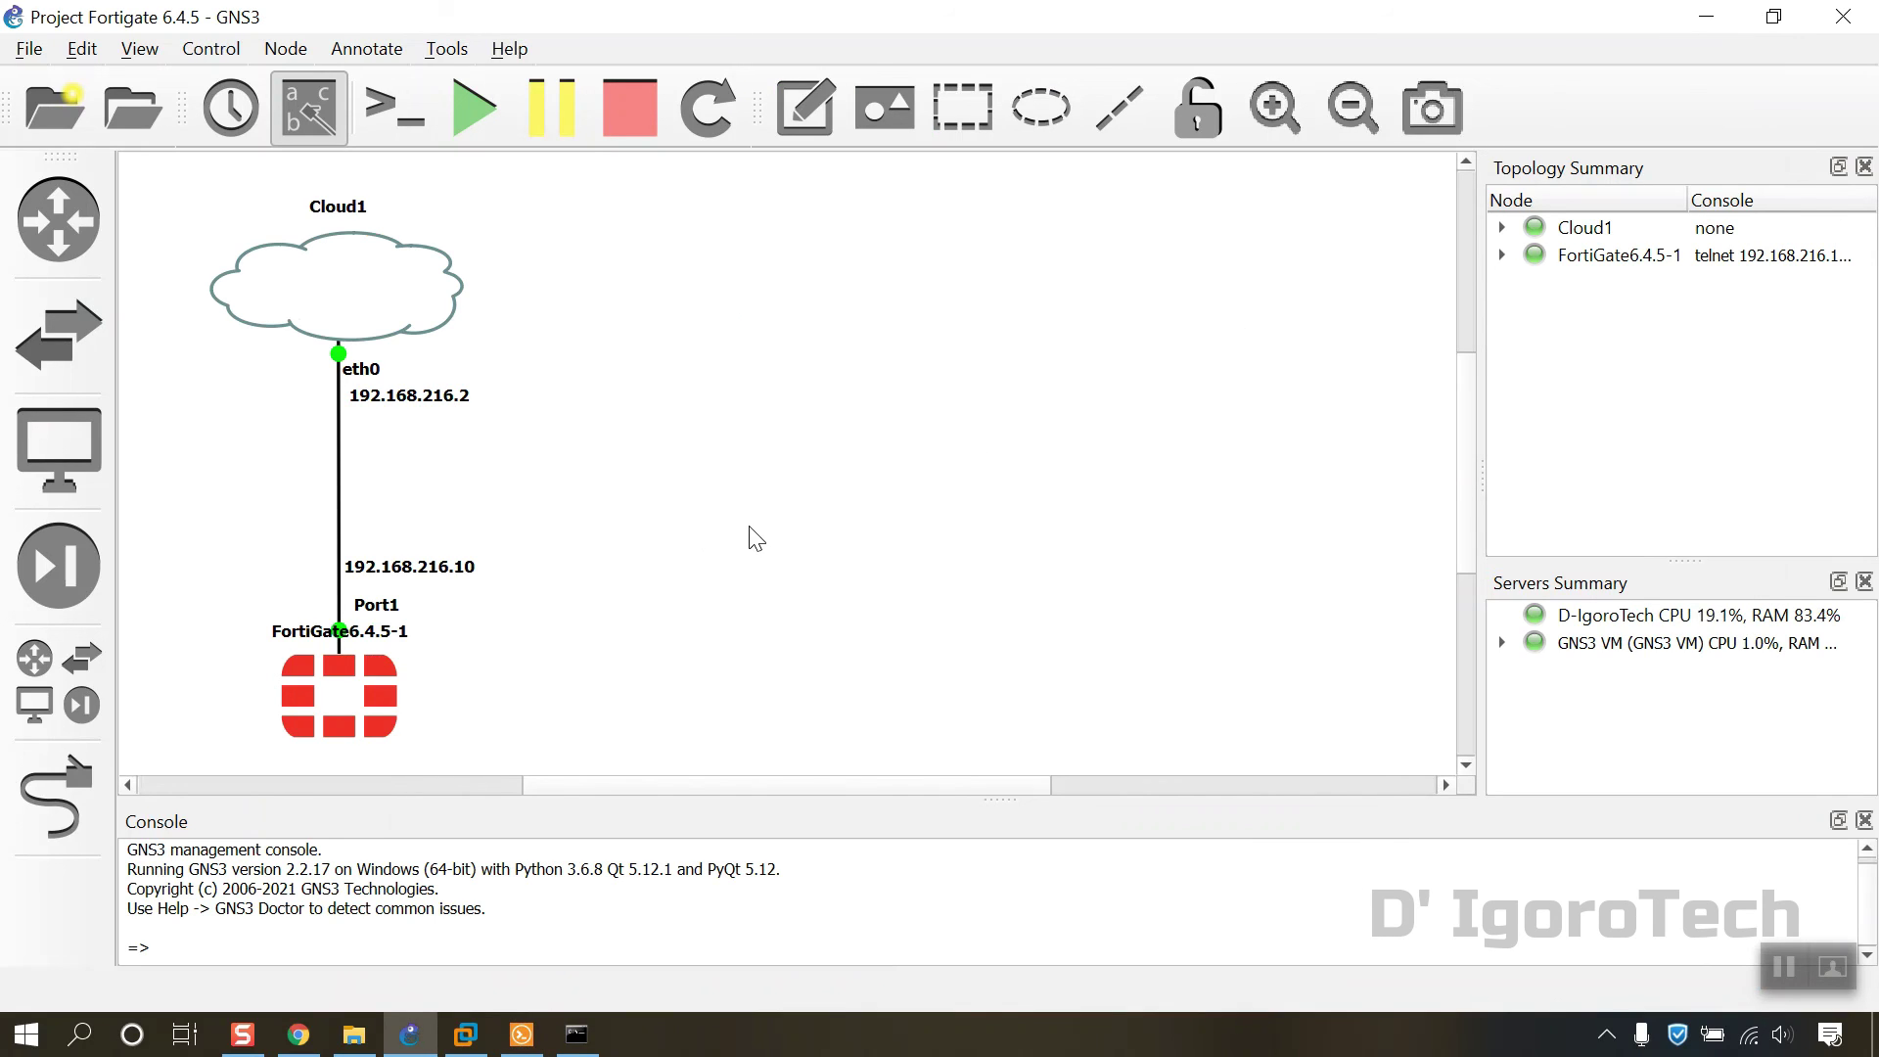
click(632, 127)
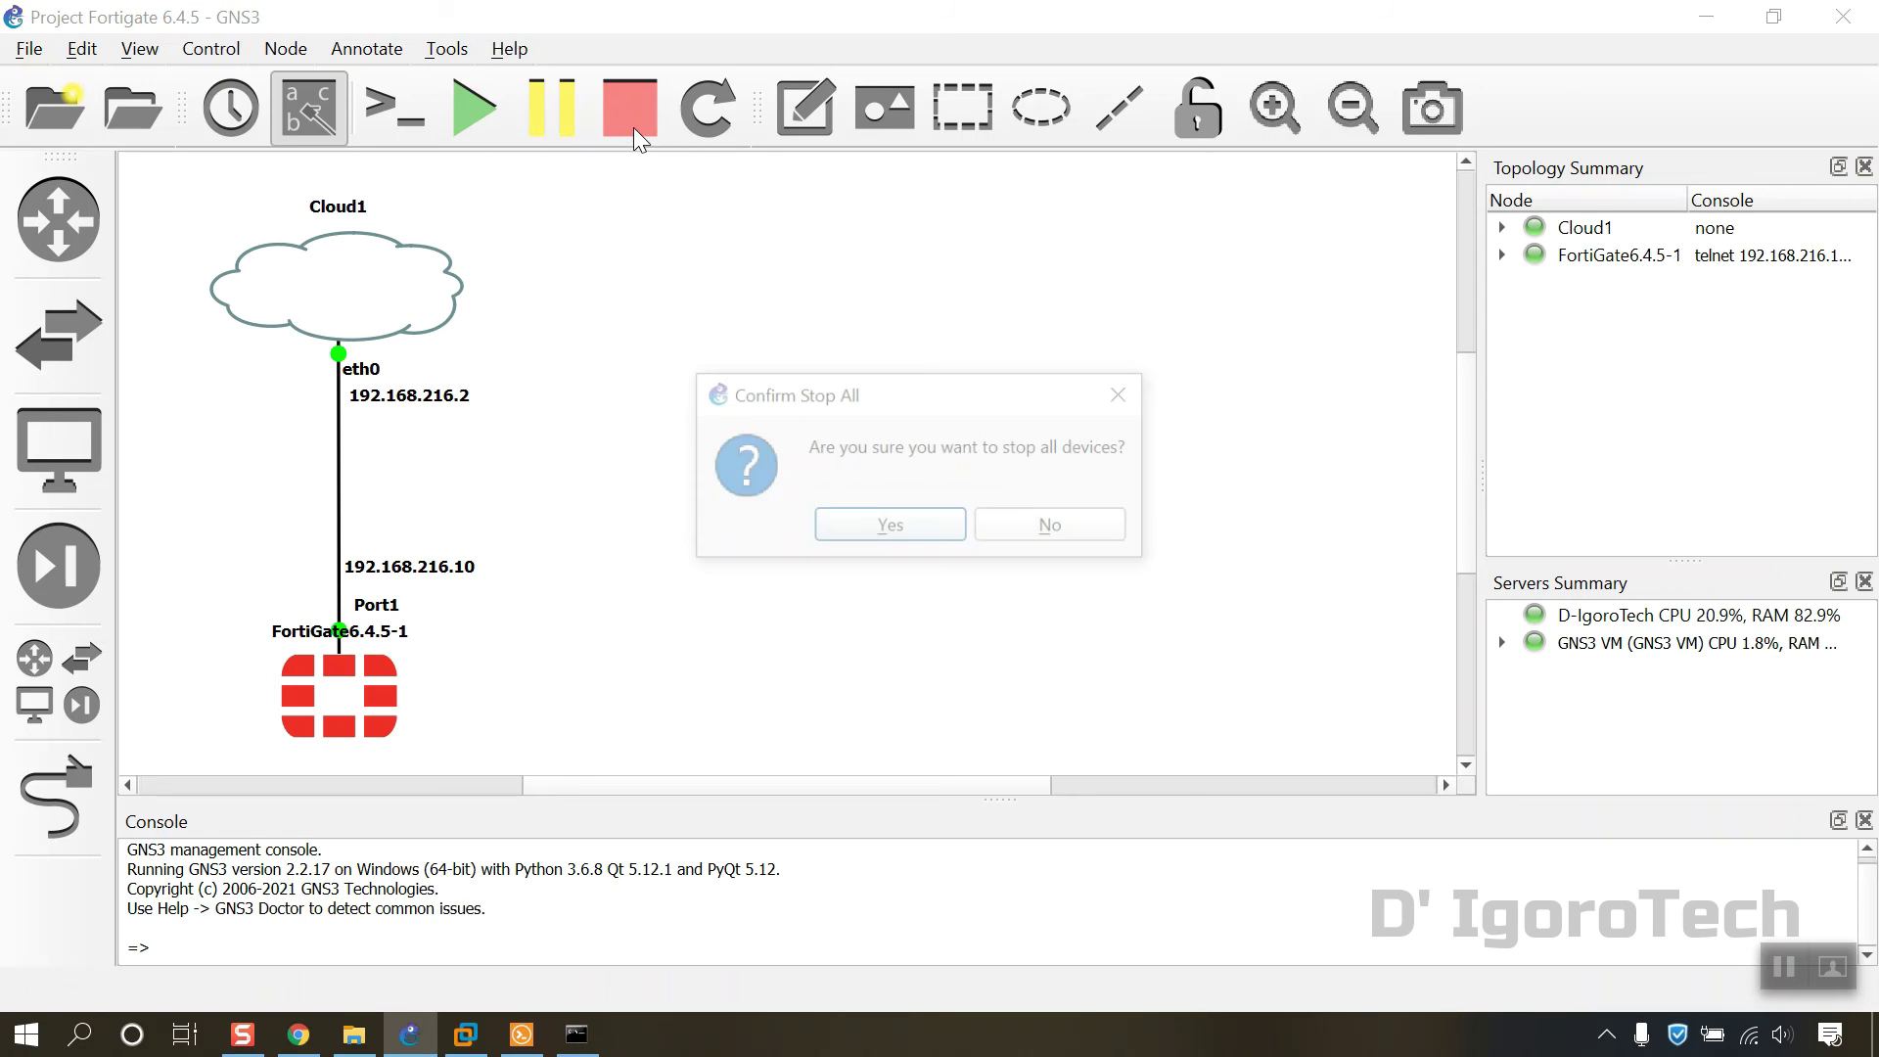
click(858, 532)
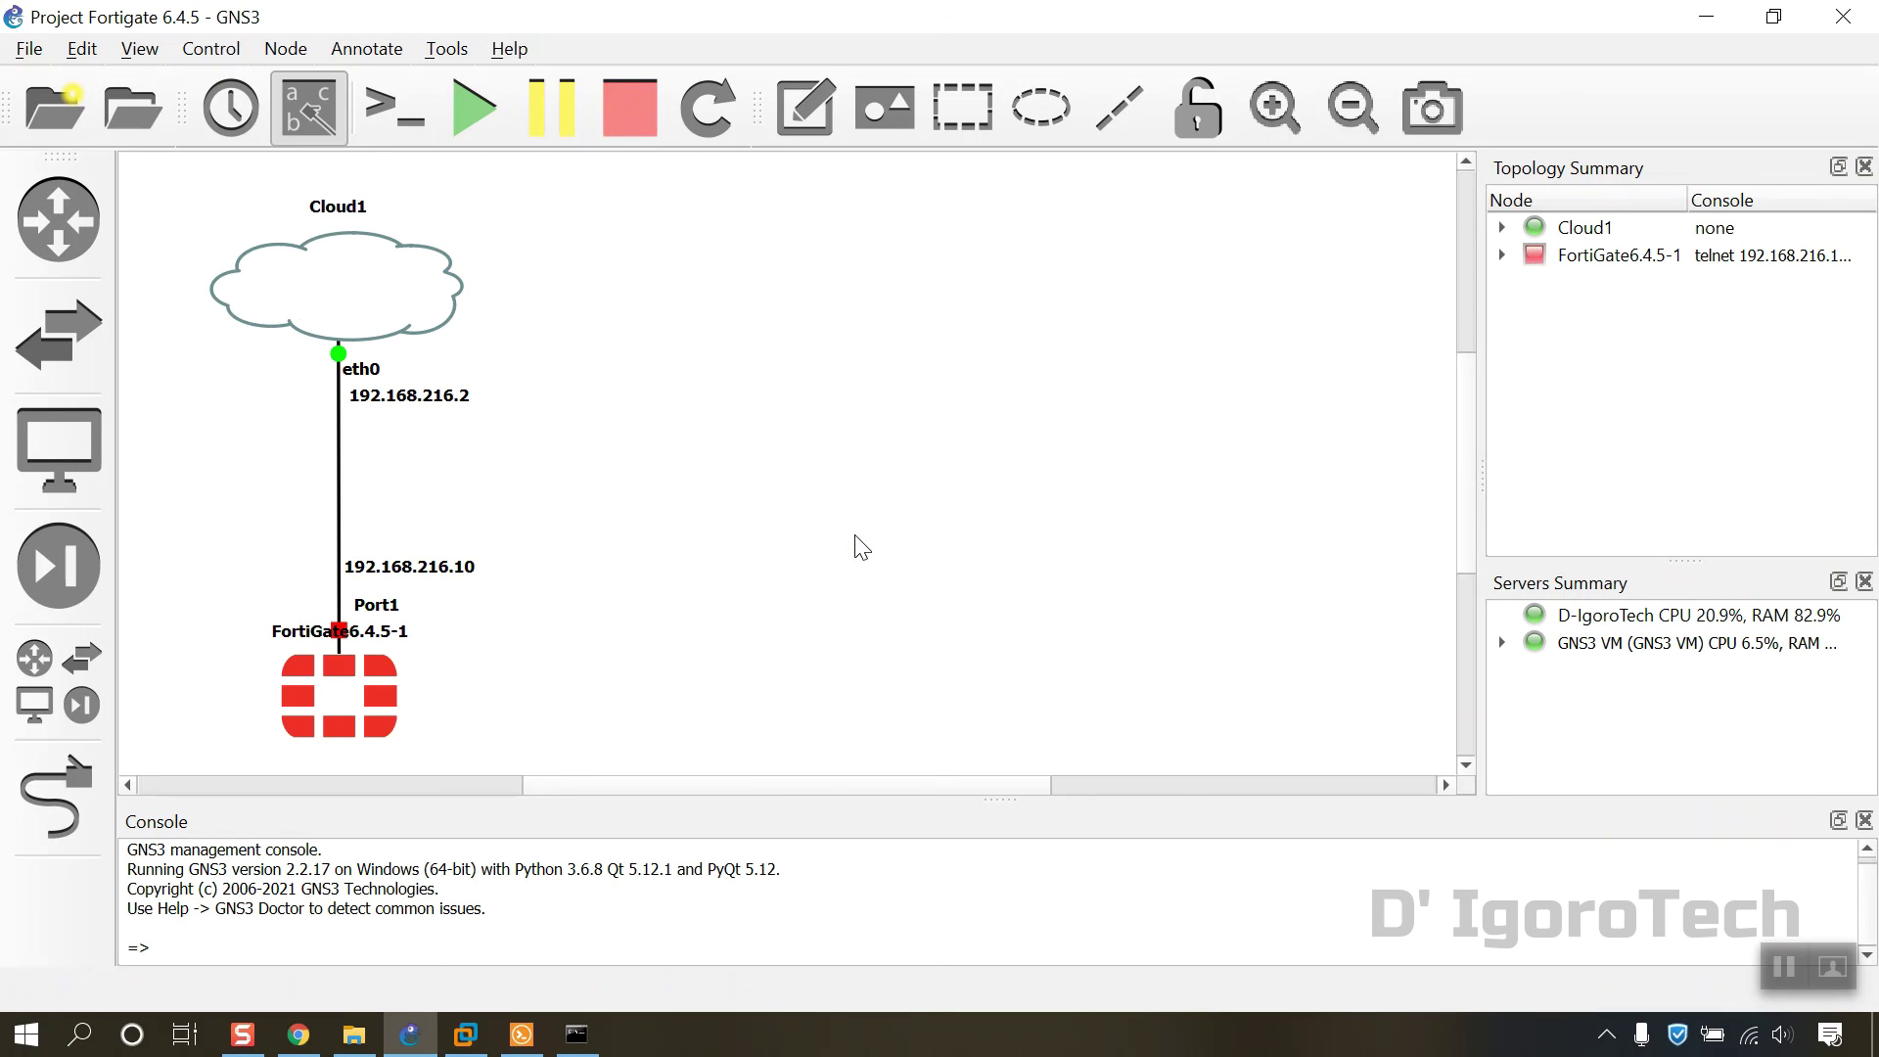